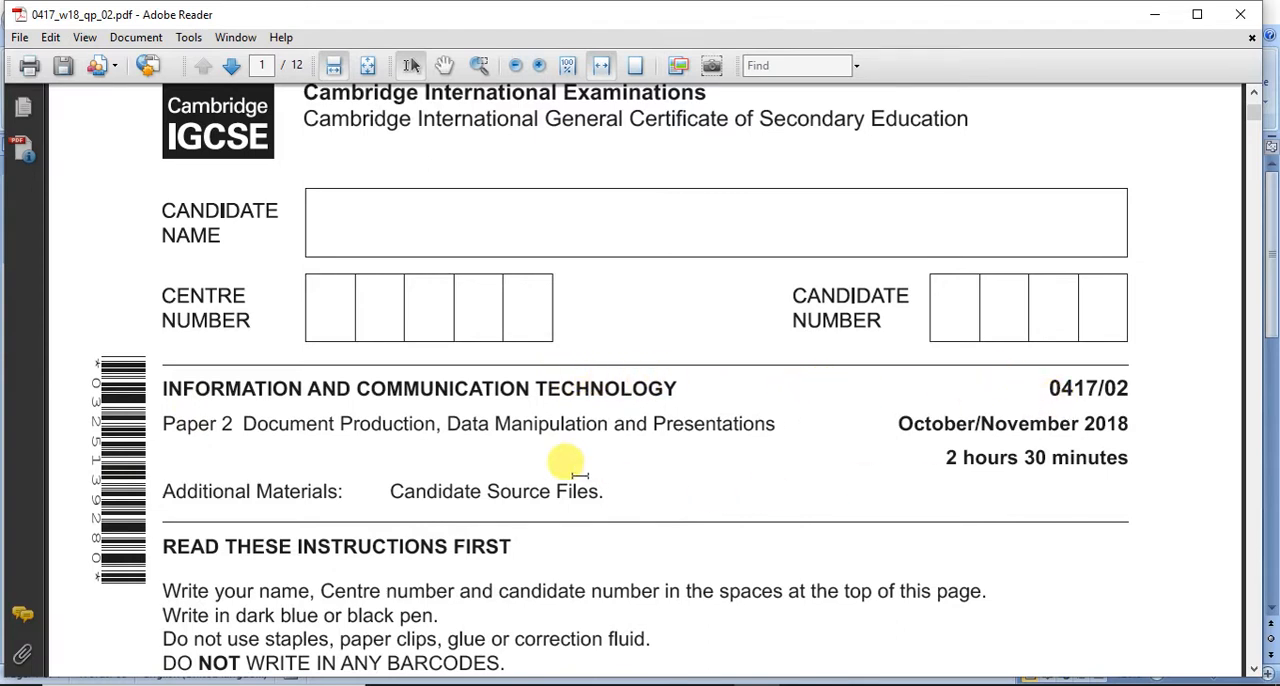
Step: Switch to the evidence document in Word and add a Blank header containing the candidate's name, centre number and candidate number
{"action": "scroll", "coordinate": [386, 457], "scroll_direction": "down", "scroll_amount": 10}
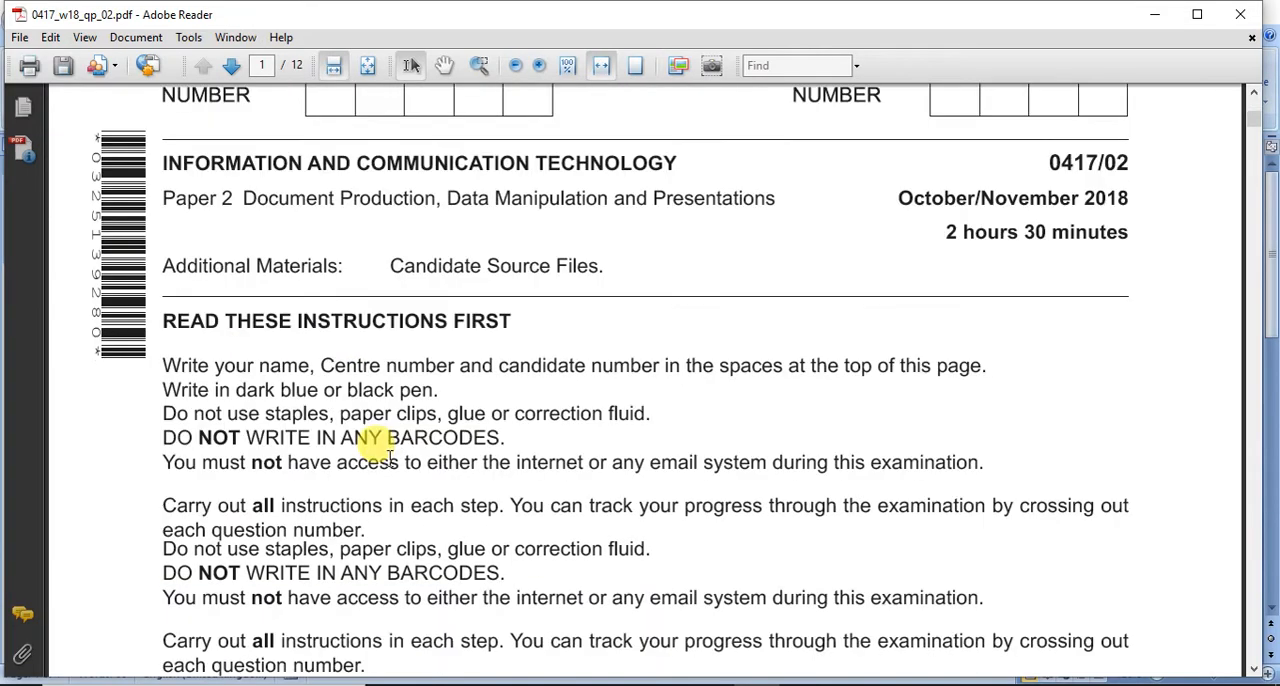
{"action": "scroll", "coordinate": [390, 460], "scroll_direction": "down", "scroll_amount": 20}
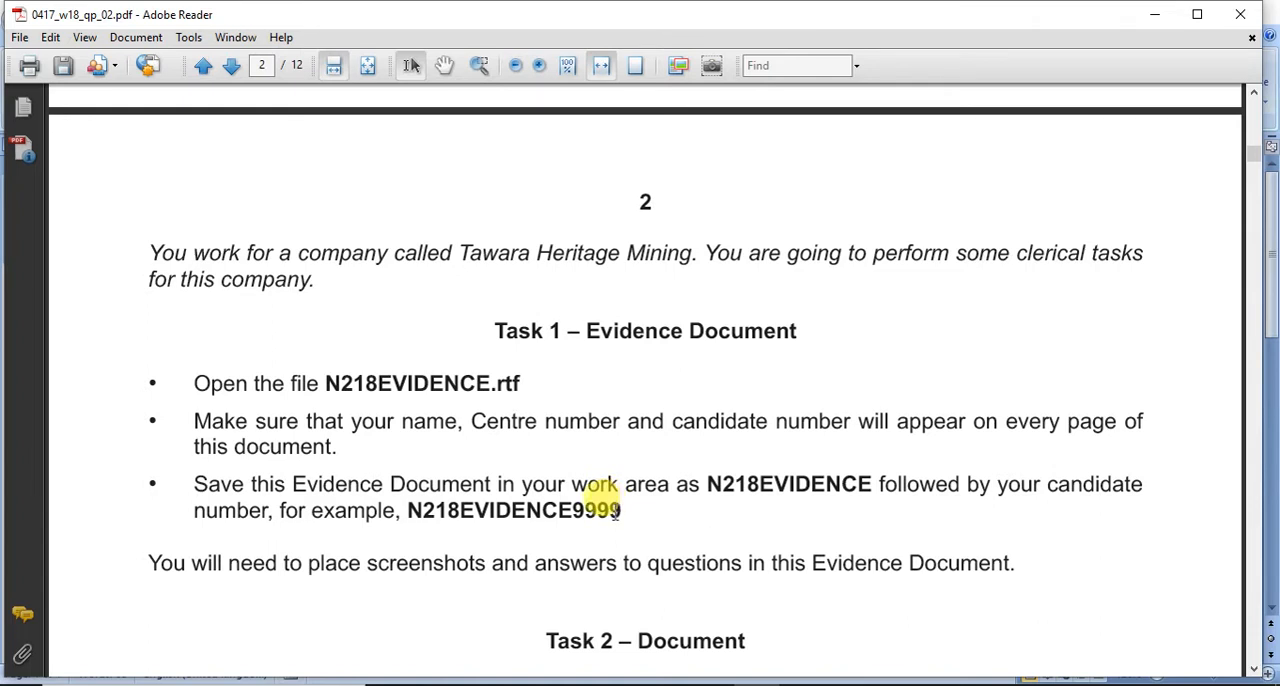
{"action": "left_click", "coordinate": [803, 685]}
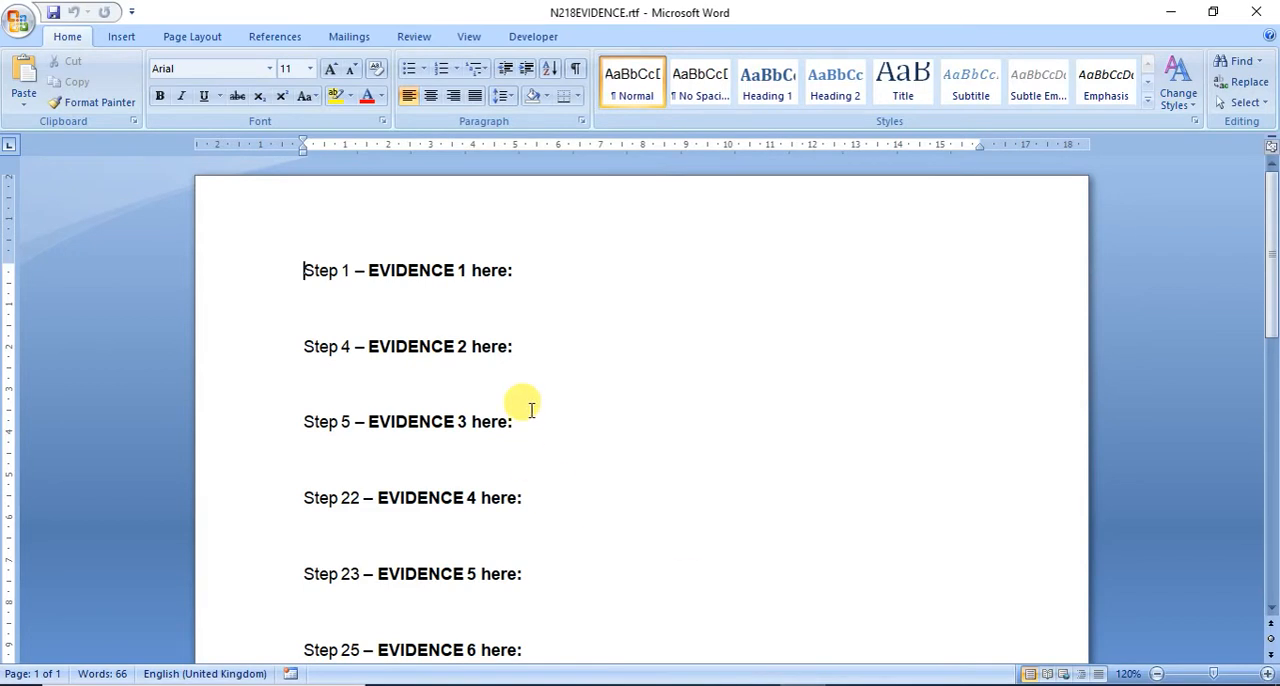
{"action": "left_click", "coordinate": [126, 38]}
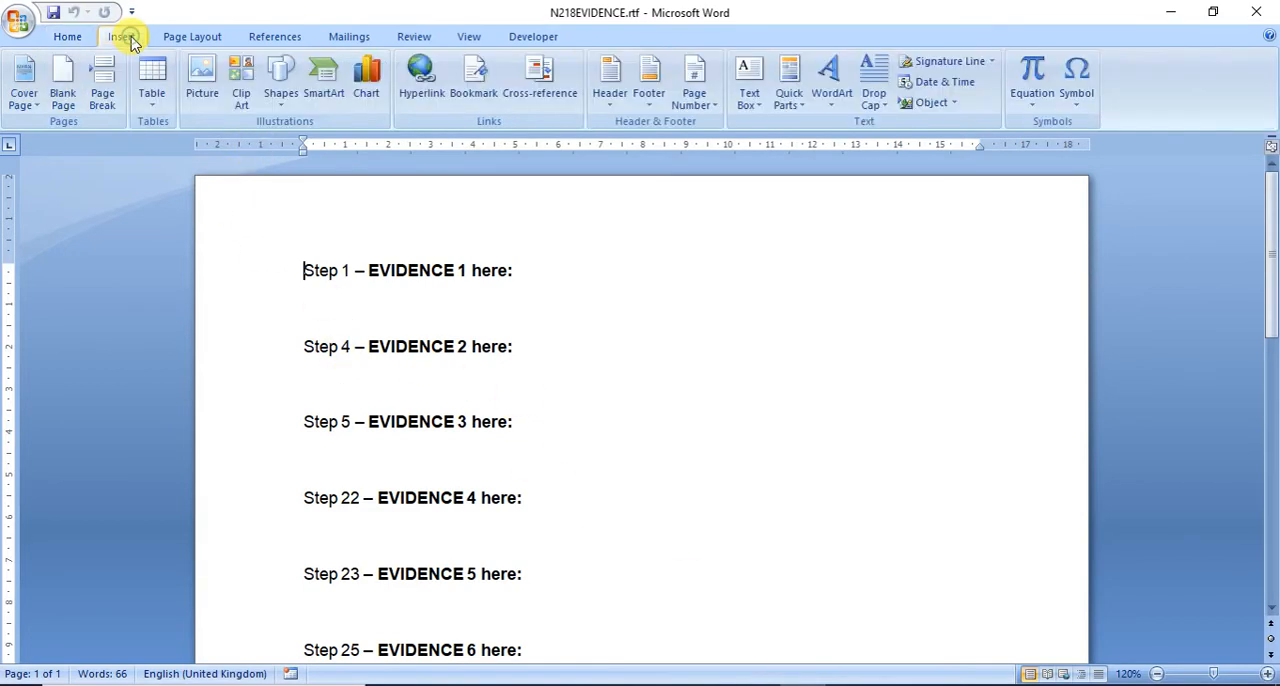
{"action": "left_click", "coordinate": [612, 78]}
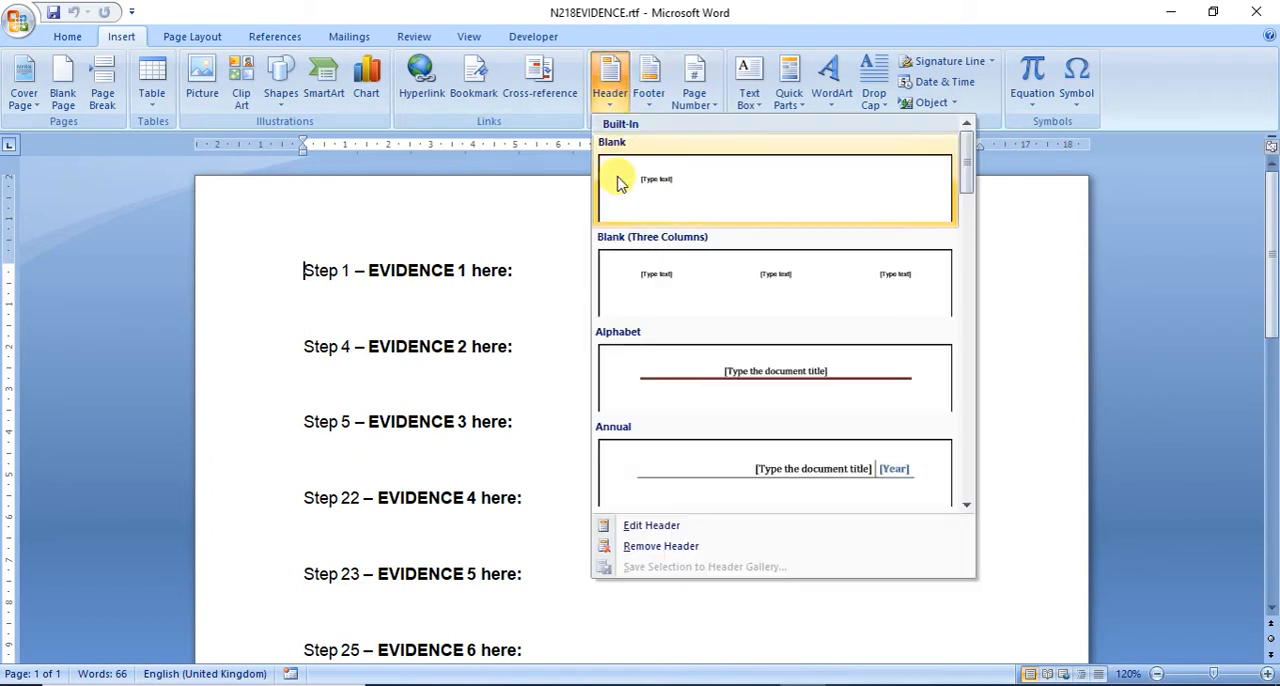
{"action": "left_click", "coordinate": [617, 183]}
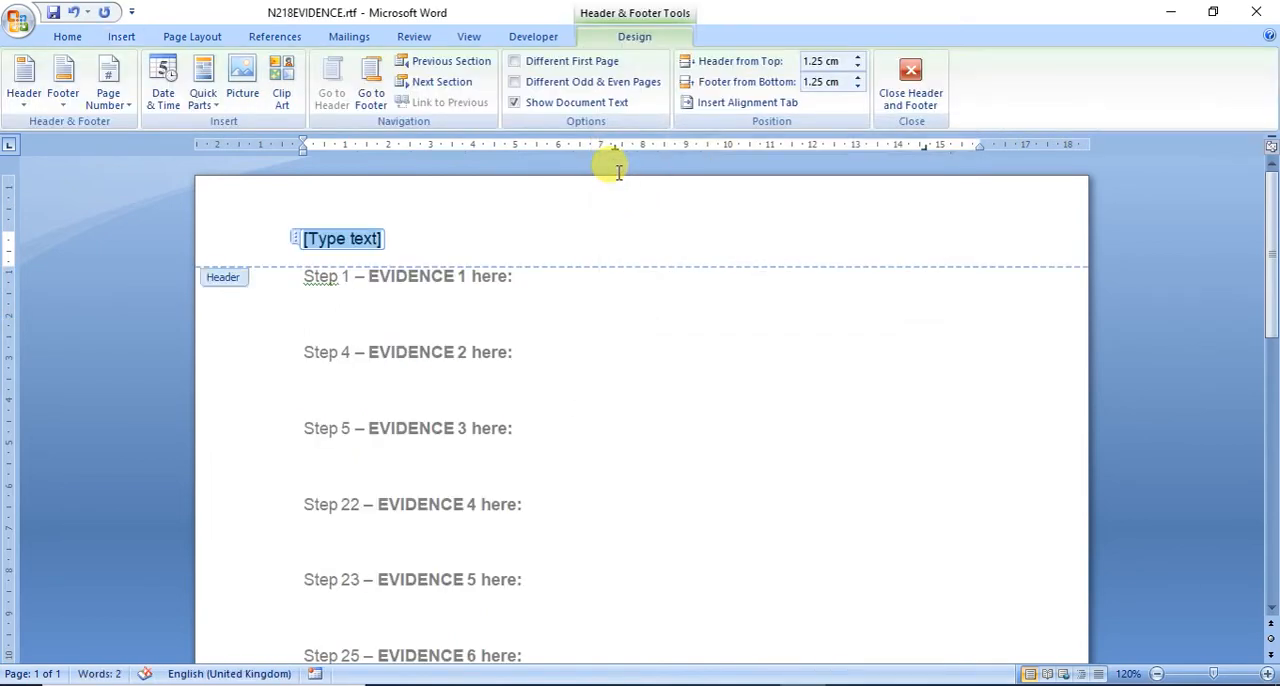
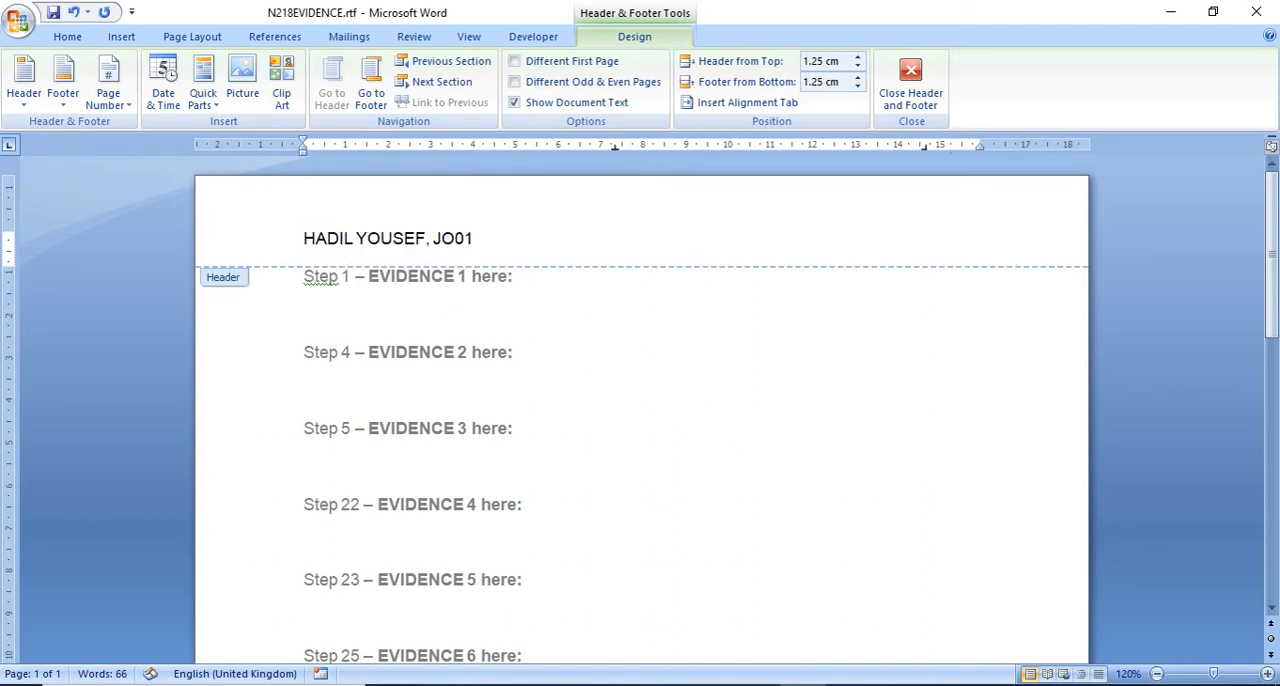
{"action": "type", "text": "4, 0000"}
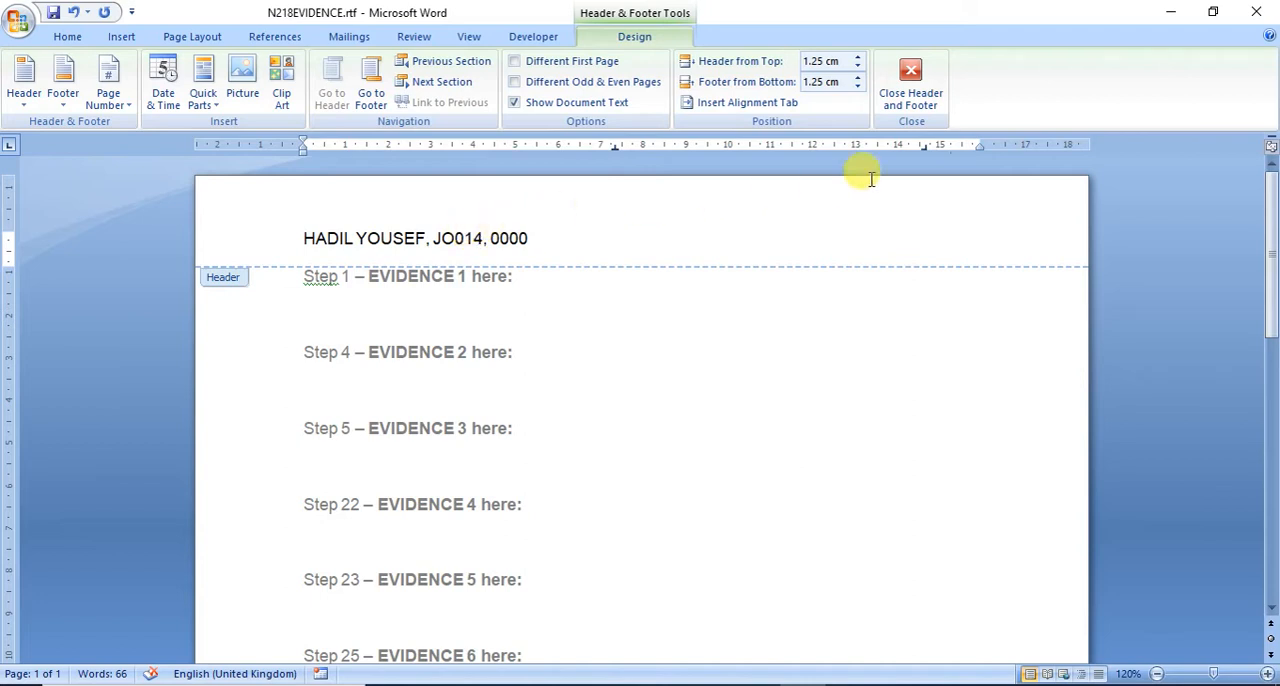
{"action": "left_click", "coordinate": [934, 88]}
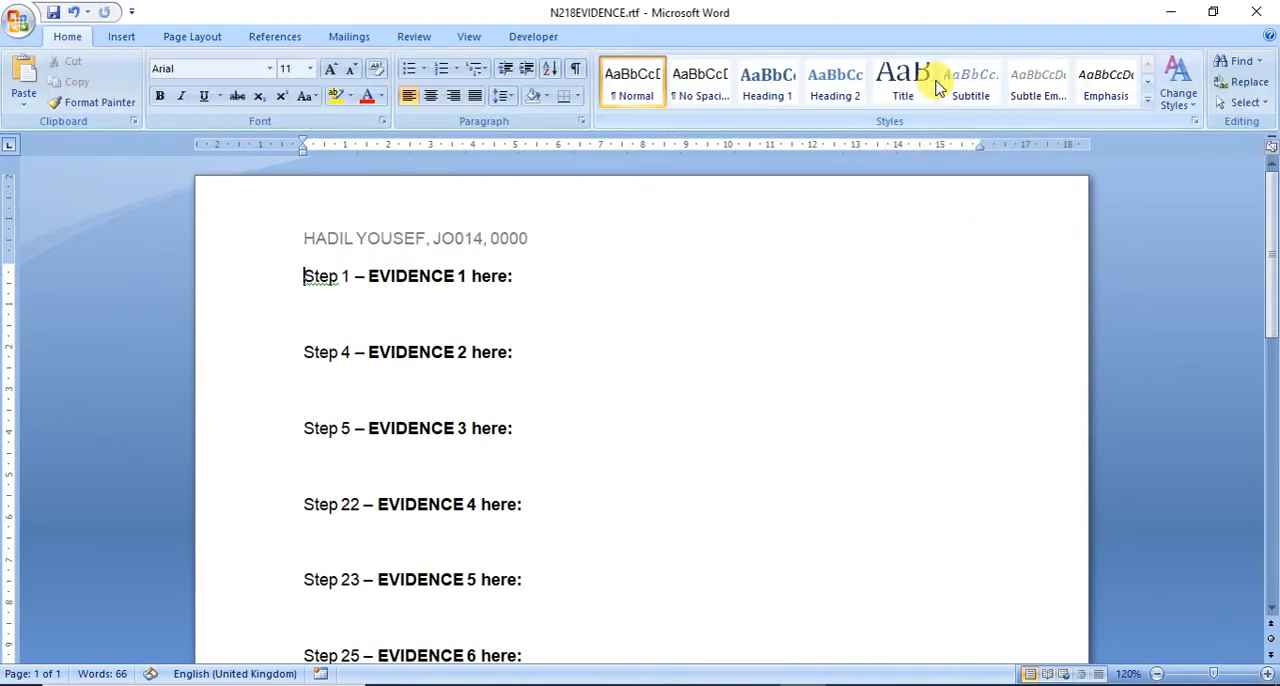
Step: Save the evidence document as a Word Document named N218EVIDENCE0000 in the WA folder on the Desktop
{"action": "left_click", "coordinate": [24, 20]}
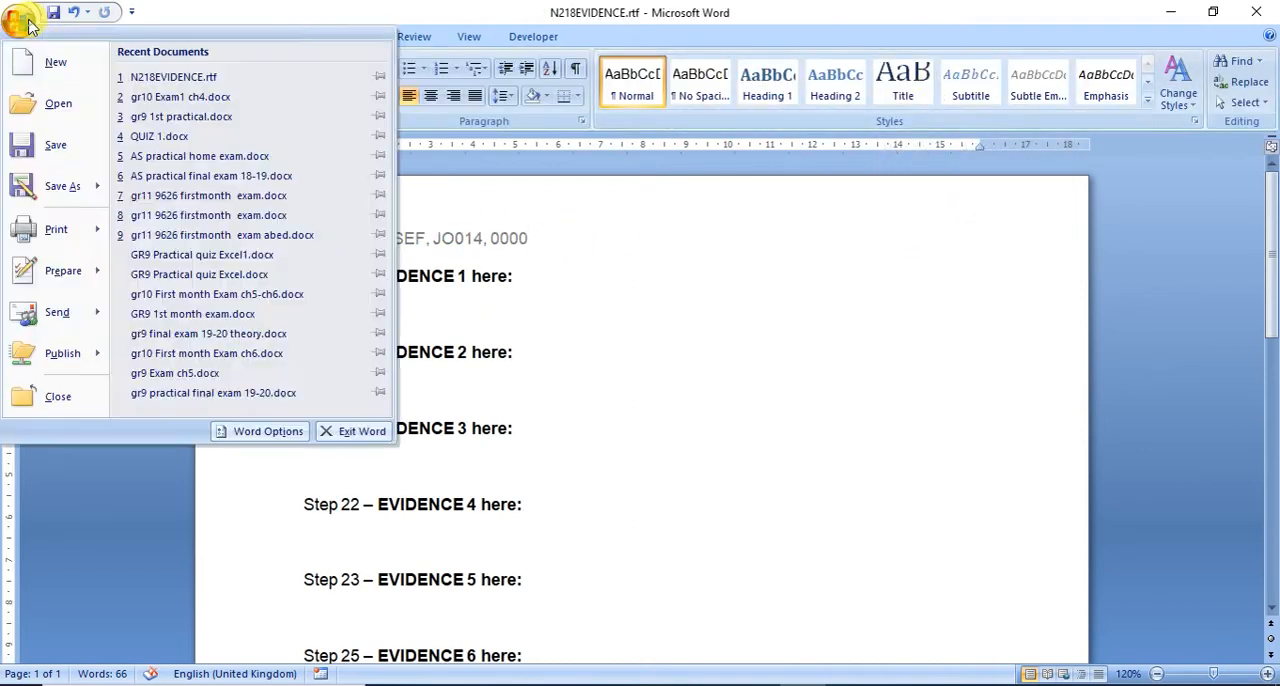
{"action": "mouse_move", "coordinate": [70, 186]}
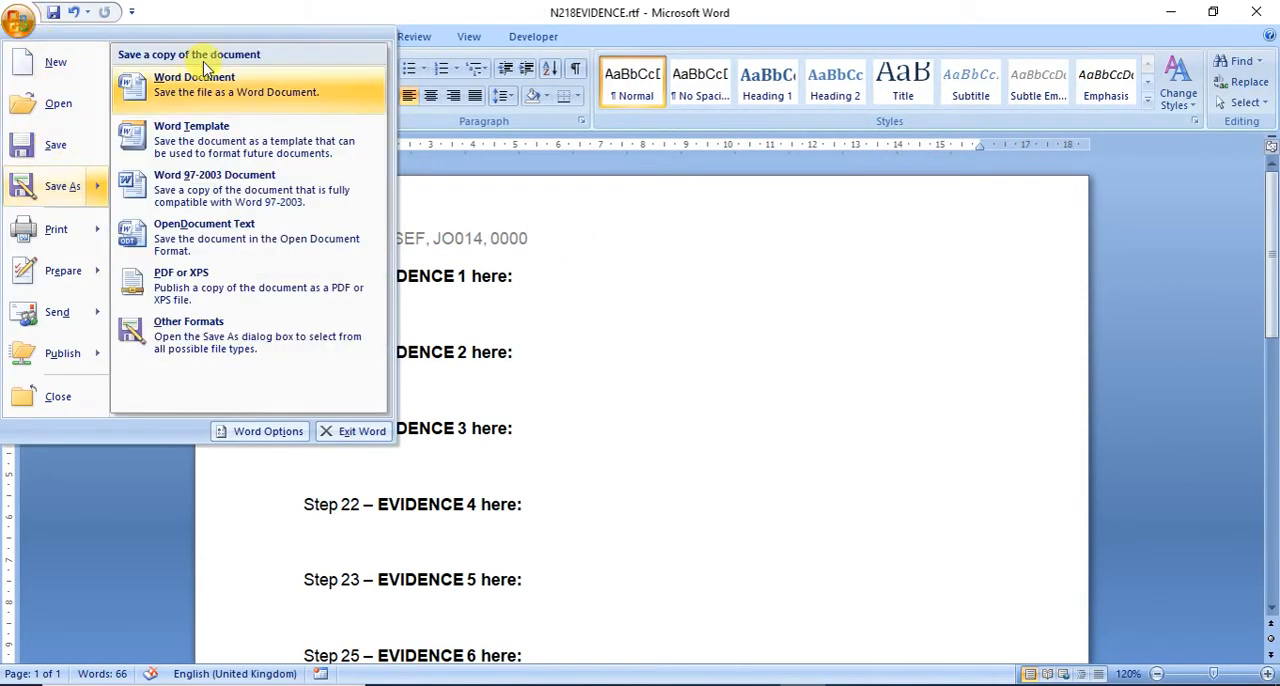
{"action": "left_click", "coordinate": [203, 91]}
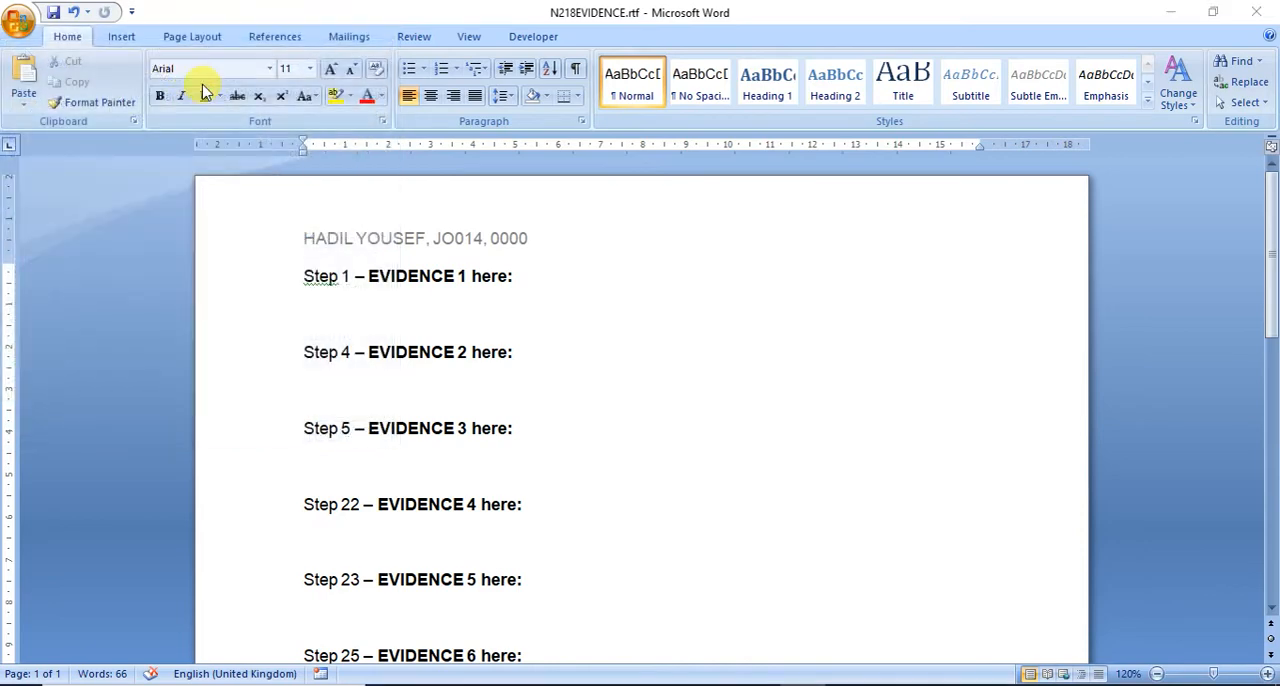
{"action": "left_click", "coordinate": [228, 50]}
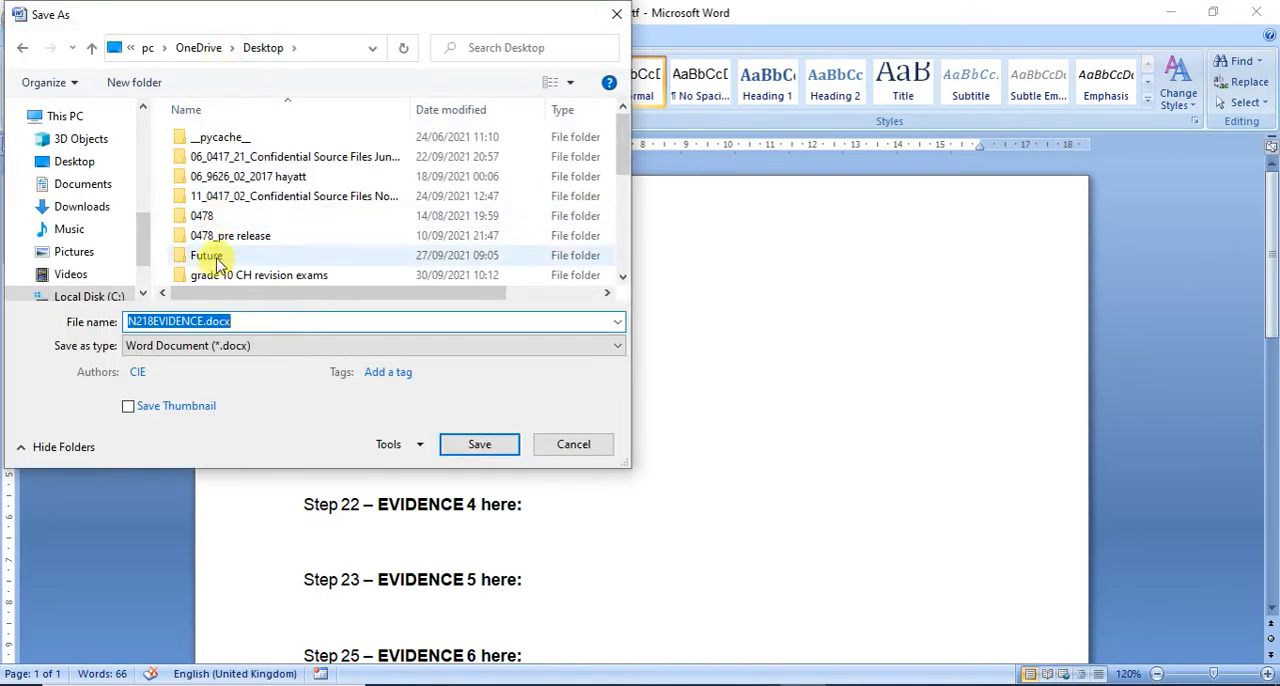
{"action": "left_click", "coordinate": [298, 49]}
{"action": "left_click", "coordinate": [304, 218]}
{"action": "left_click", "coordinate": [233, 320]}
{"action": "left_click", "coordinate": [233, 320]}
{"action": "key", "text": "BackSpace"}
{"action": "key", "text": "BackSpace"}
{"action": "key", "text": "BackSpace"}
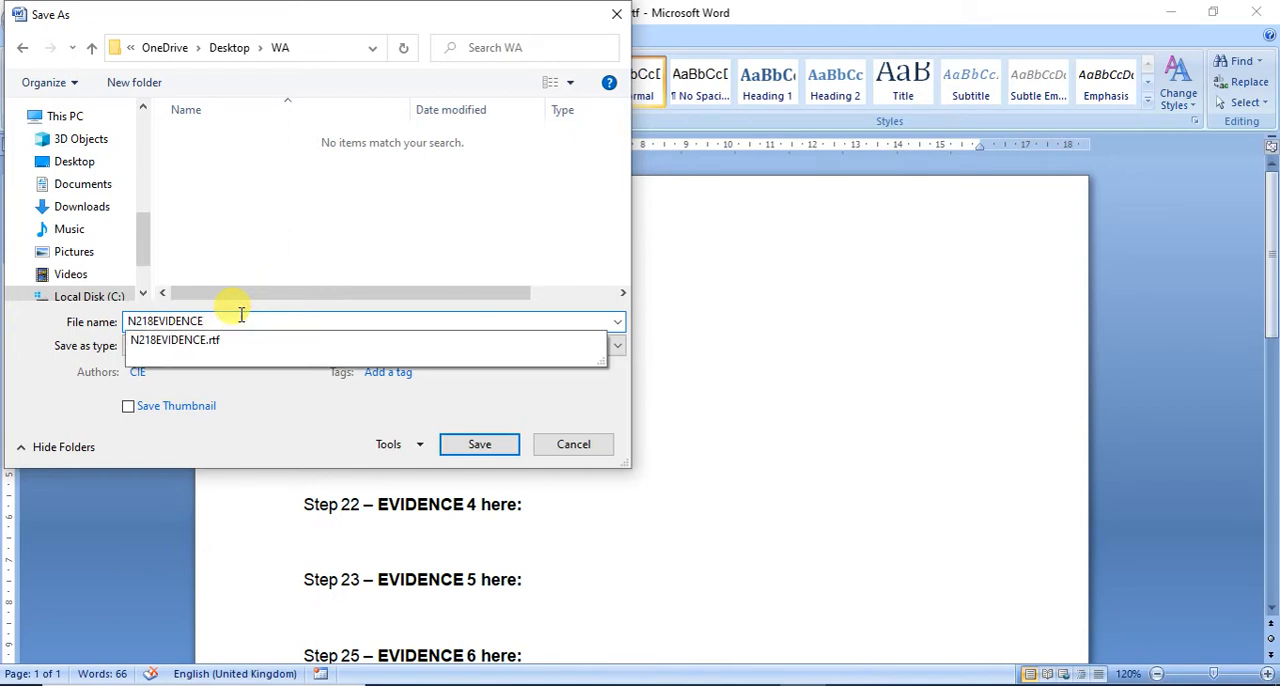
{"action": "type", "text": "0000"}
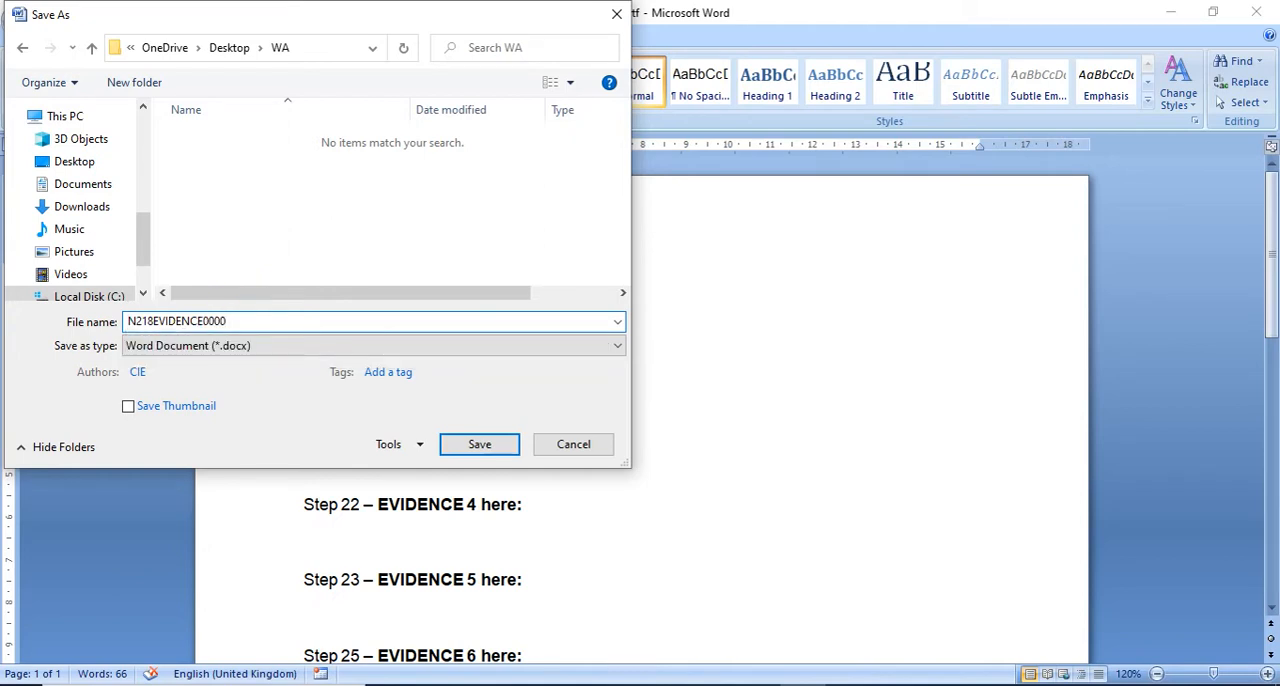
{"action": "left_click", "coordinate": [479, 444]}
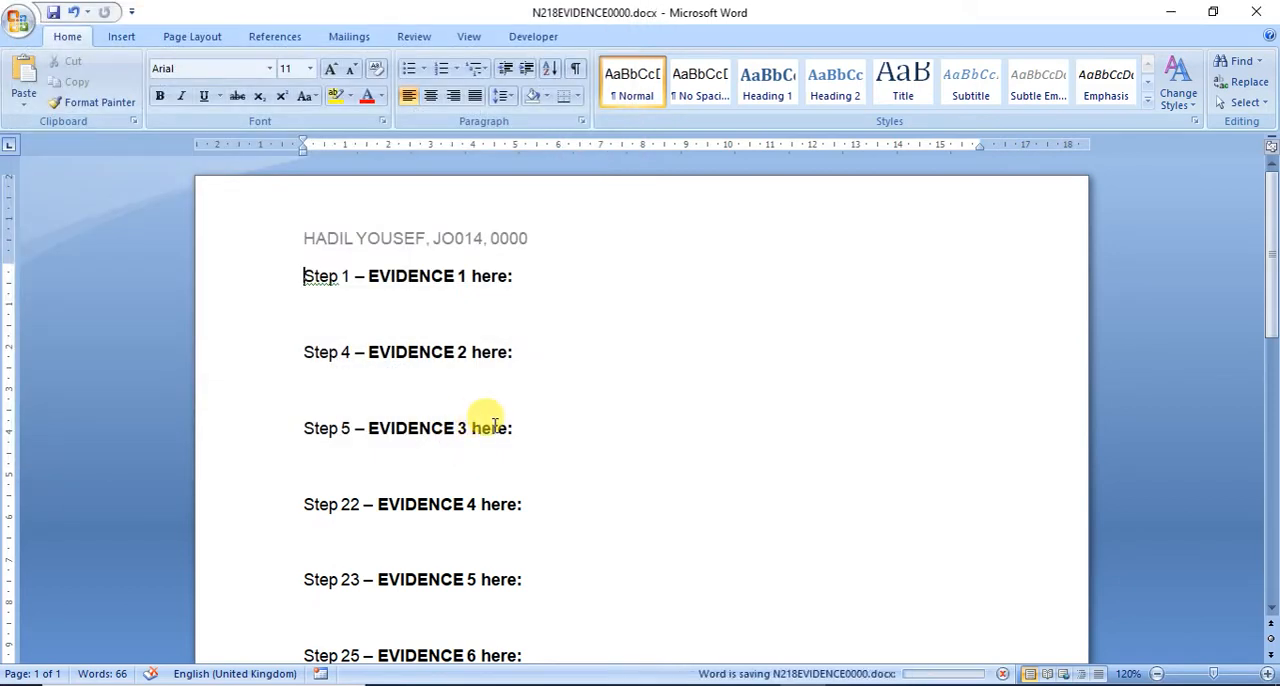
Step: Consult Task 2 in the exam paper in Adobe Reader and open N218HISTORY.rtf from the WA folder in File Explorer
{"action": "left_click", "coordinate": [749, 675]}
{"action": "scroll", "coordinate": [740, 600], "scroll_direction": "down", "scroll_amount": 5}
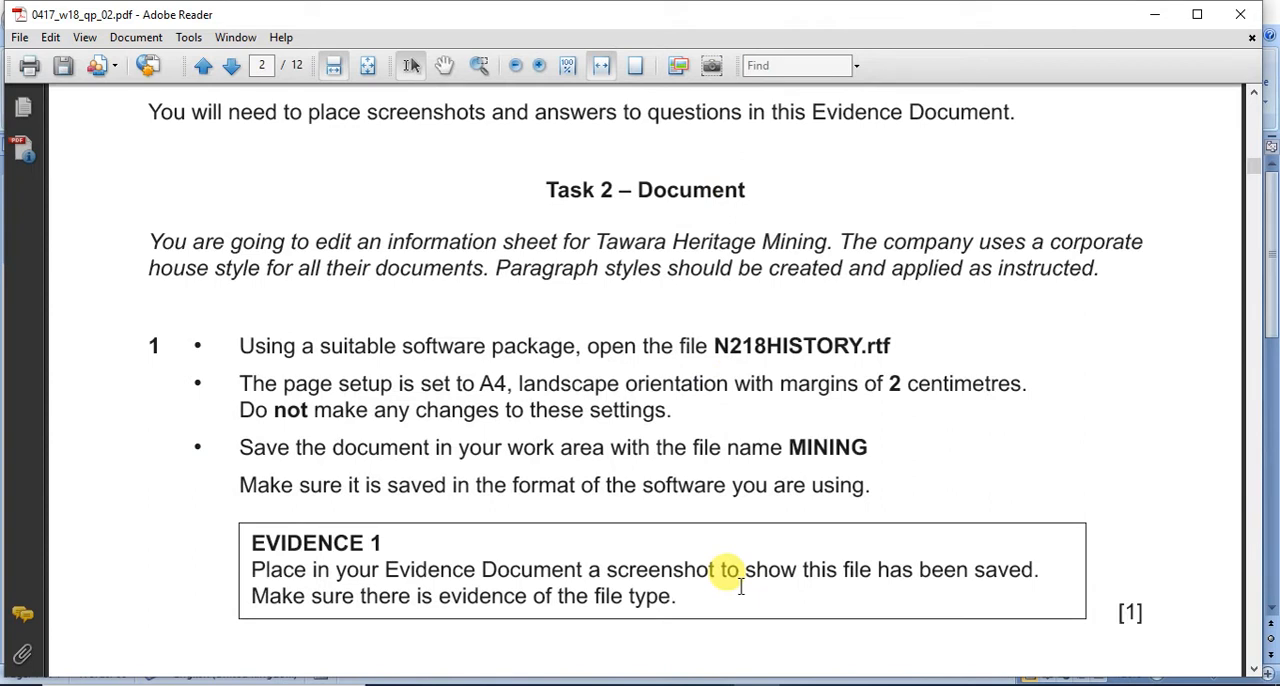
{"action": "scroll", "coordinate": [740, 590], "scroll_direction": "down", "scroll_amount": 1}
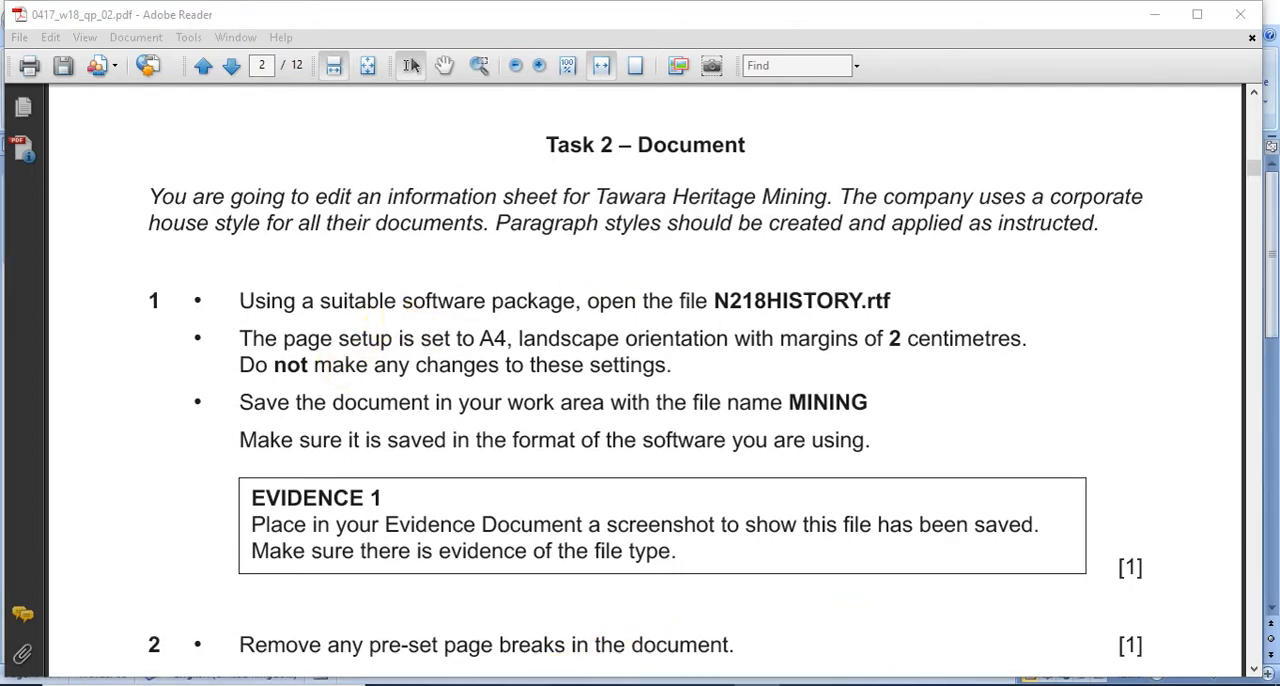
{"action": "left_click", "coordinate": [524, 684]}
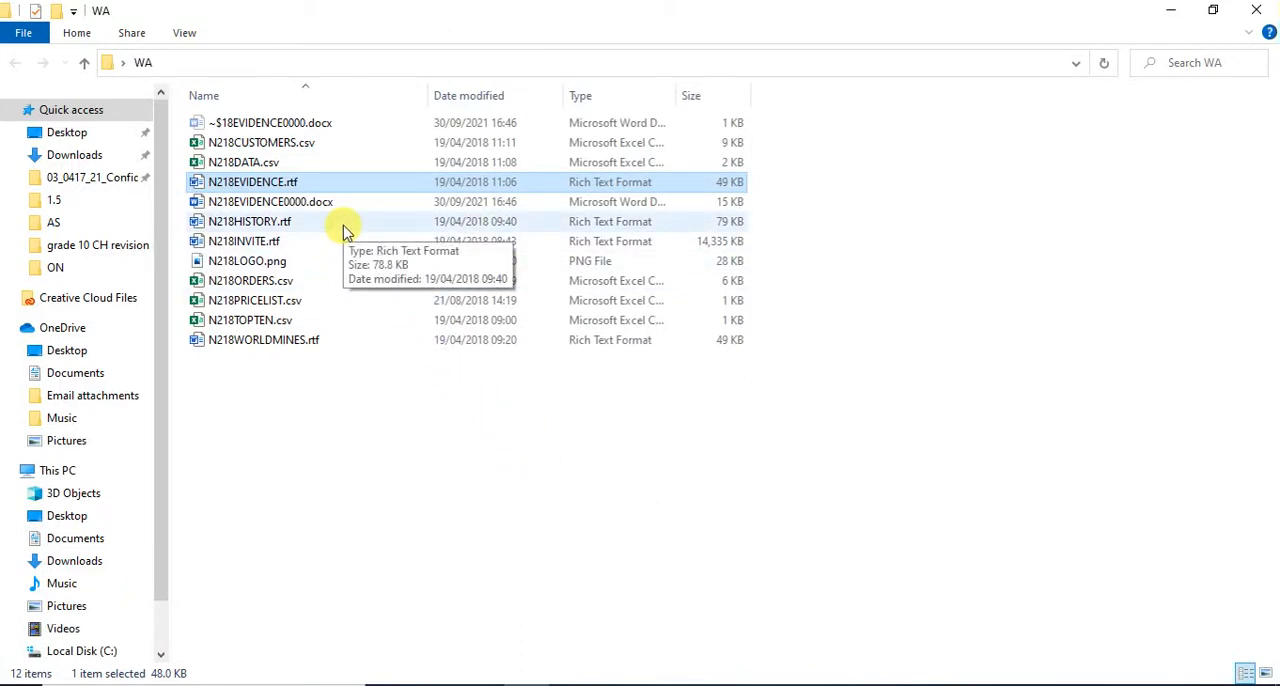
{"action": "double_click", "coordinate": [265, 225]}
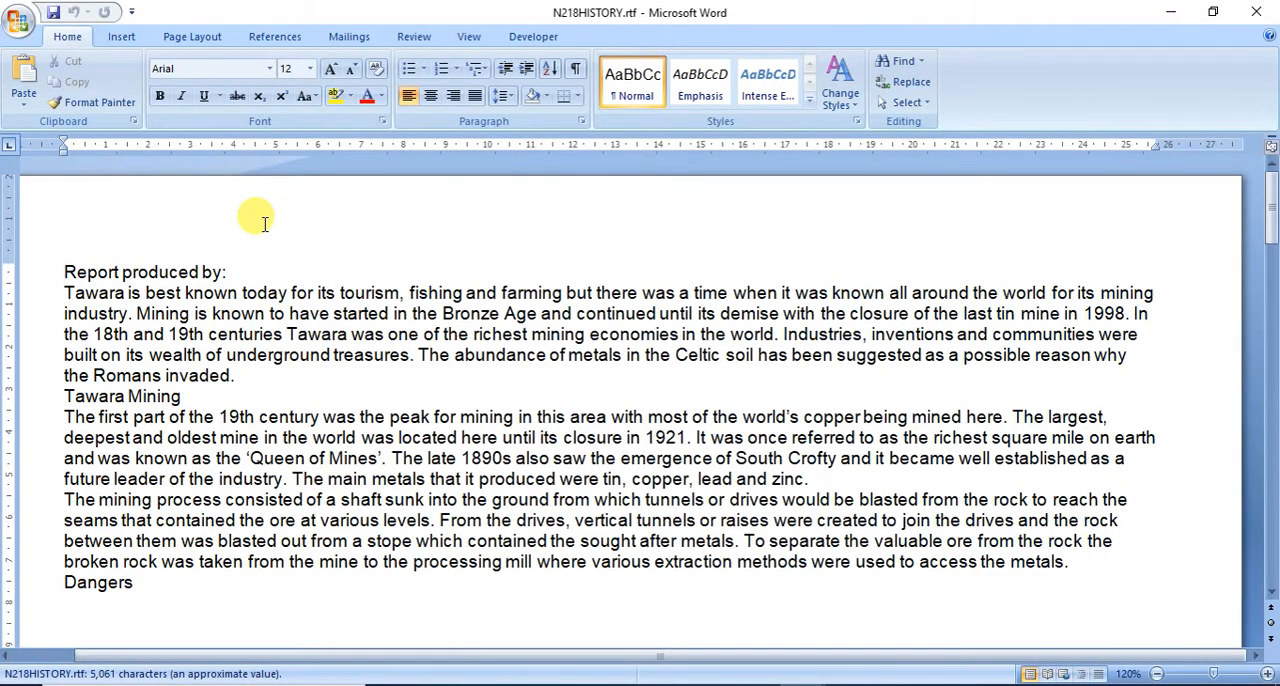
Step: Check the margins, orientation and paper size in the history document's page setup without changing them
{"action": "left_click", "coordinate": [215, 40]}
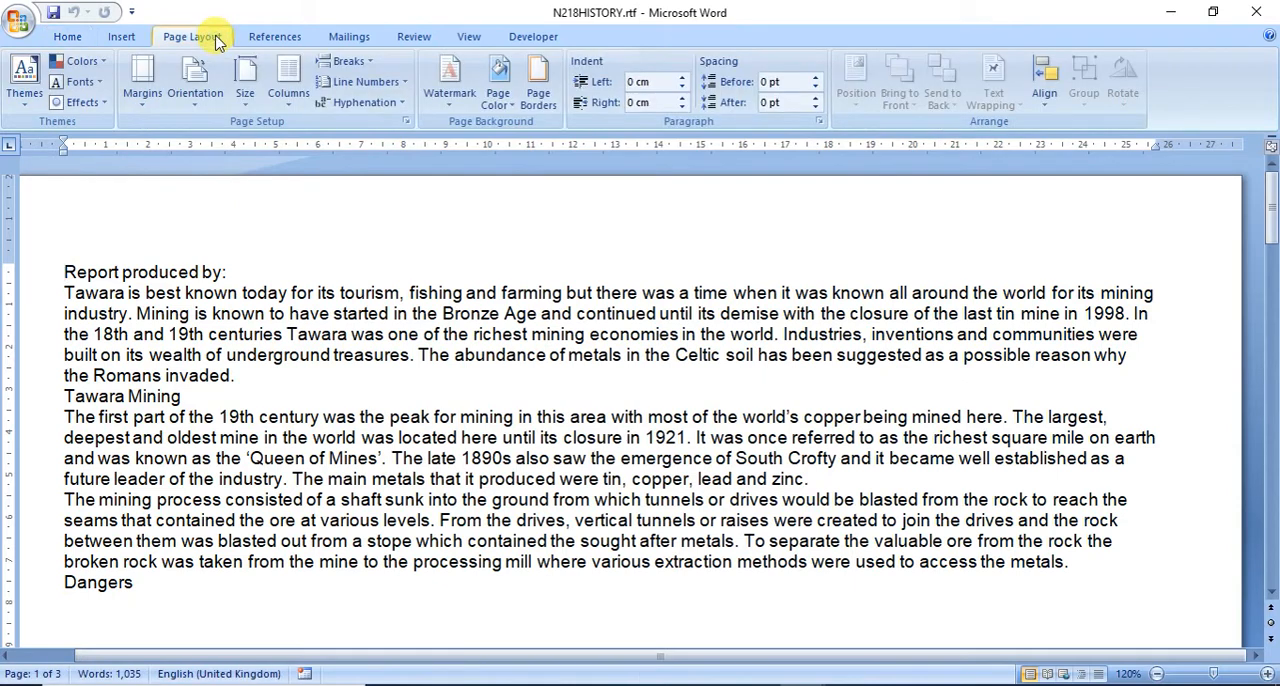
{"action": "left_click", "coordinate": [406, 123]}
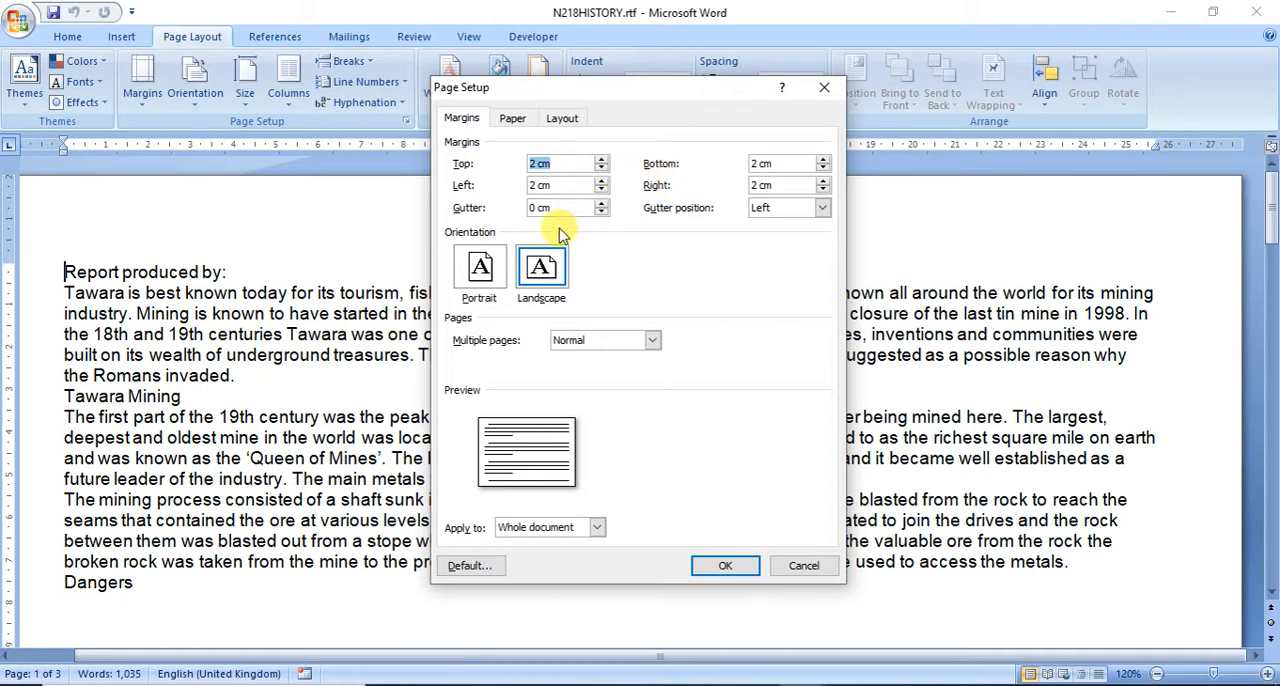
{"action": "left_click", "coordinate": [512, 118]}
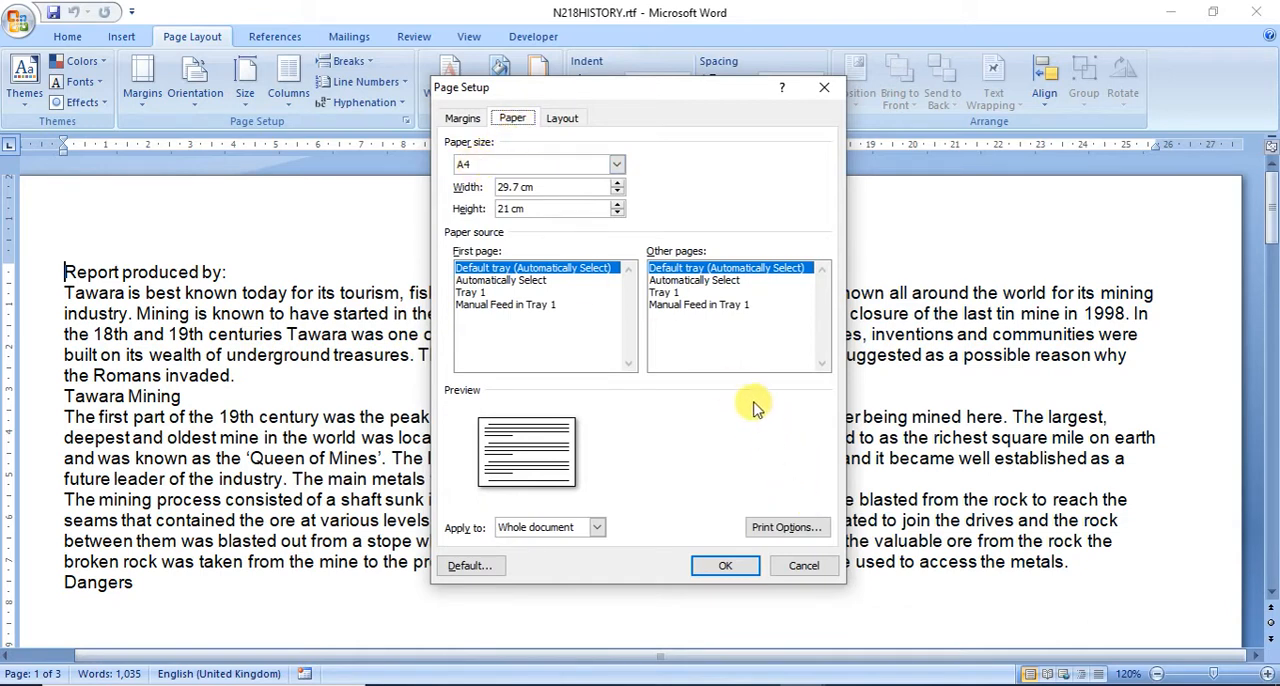
{"action": "left_click", "coordinate": [803, 566]}
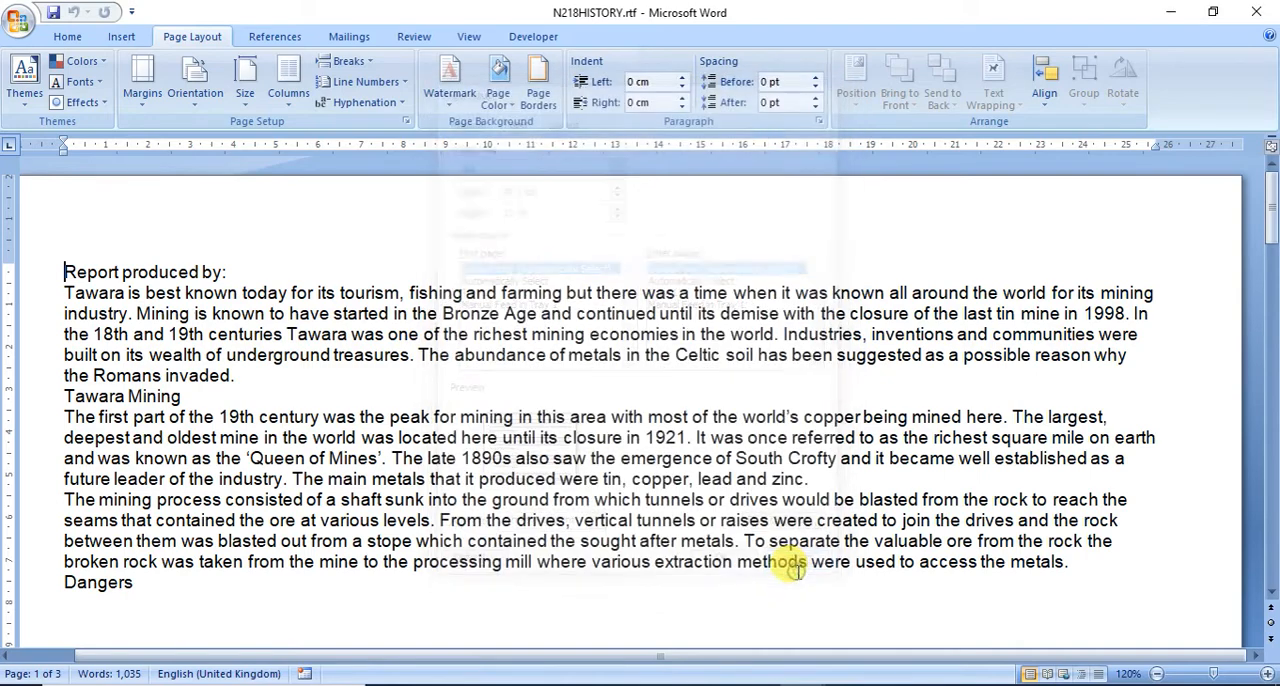
Step: Check the saving instructions in the exam paper, and save the history document in the WA folder as a Word Document named MINING
{"action": "key", "text": "alt+Tab"}
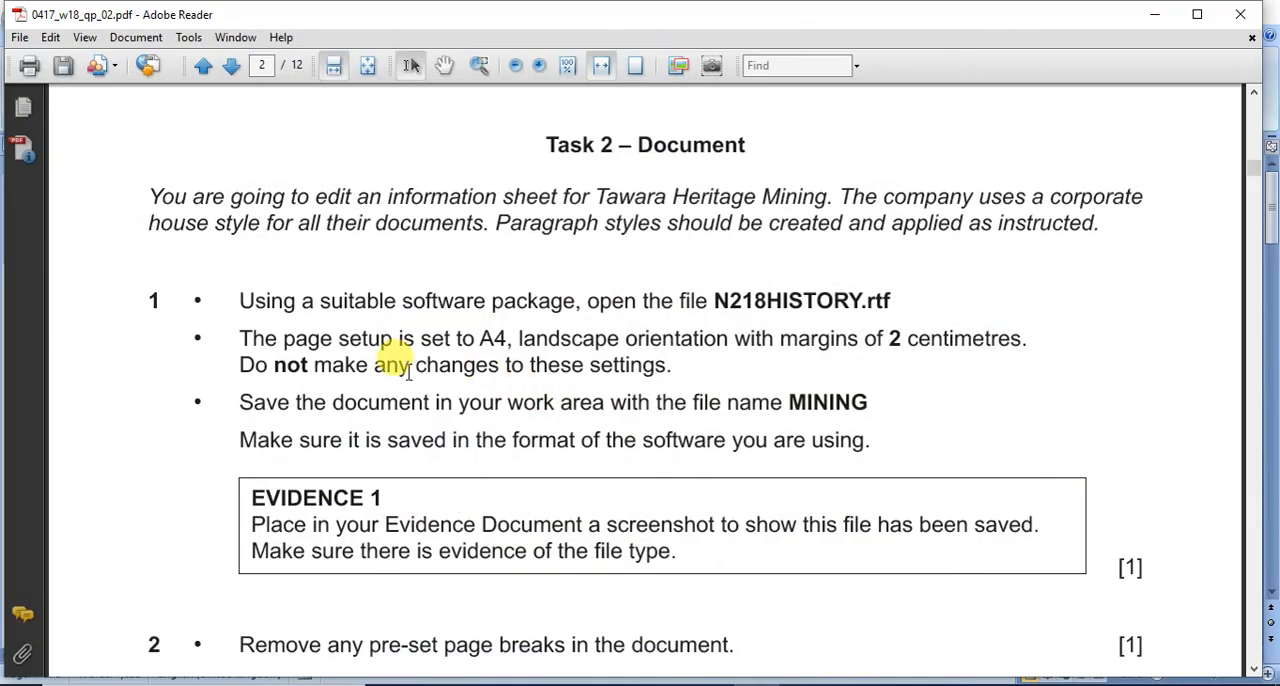
{"action": "scroll", "coordinate": [409, 370], "scroll_direction": "down", "scroll_amount": 3}
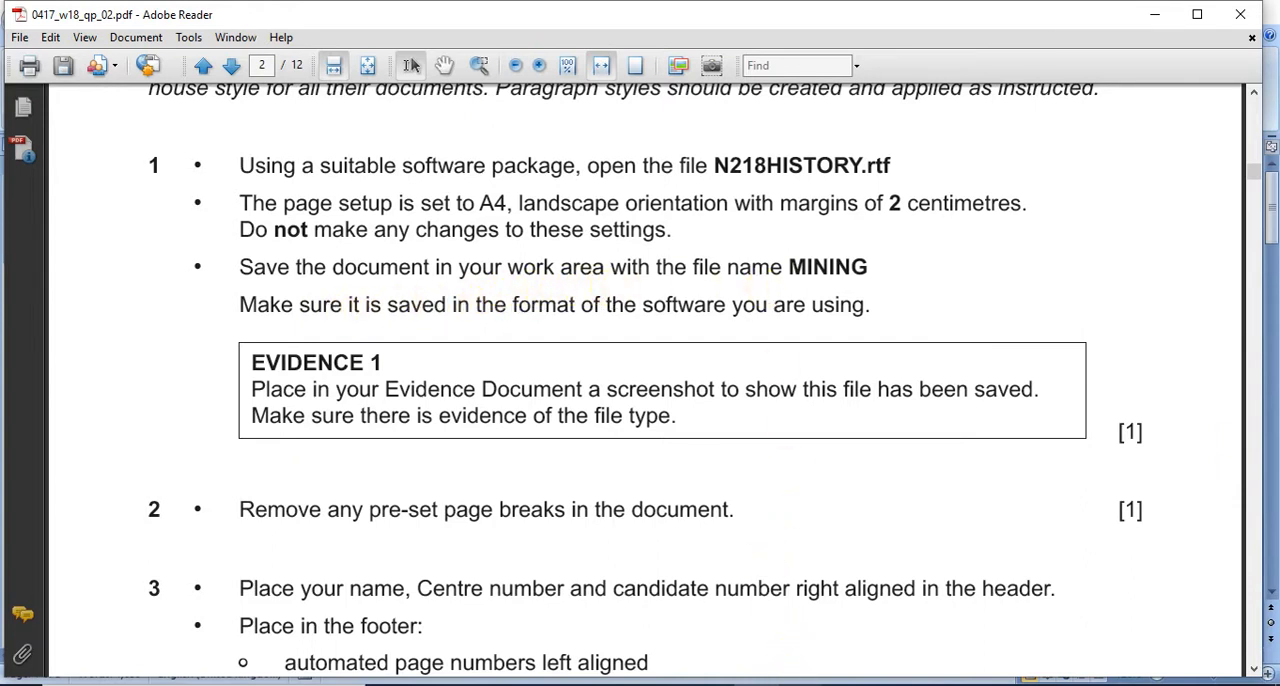
{"action": "mouse_move", "coordinate": [800, 684]}
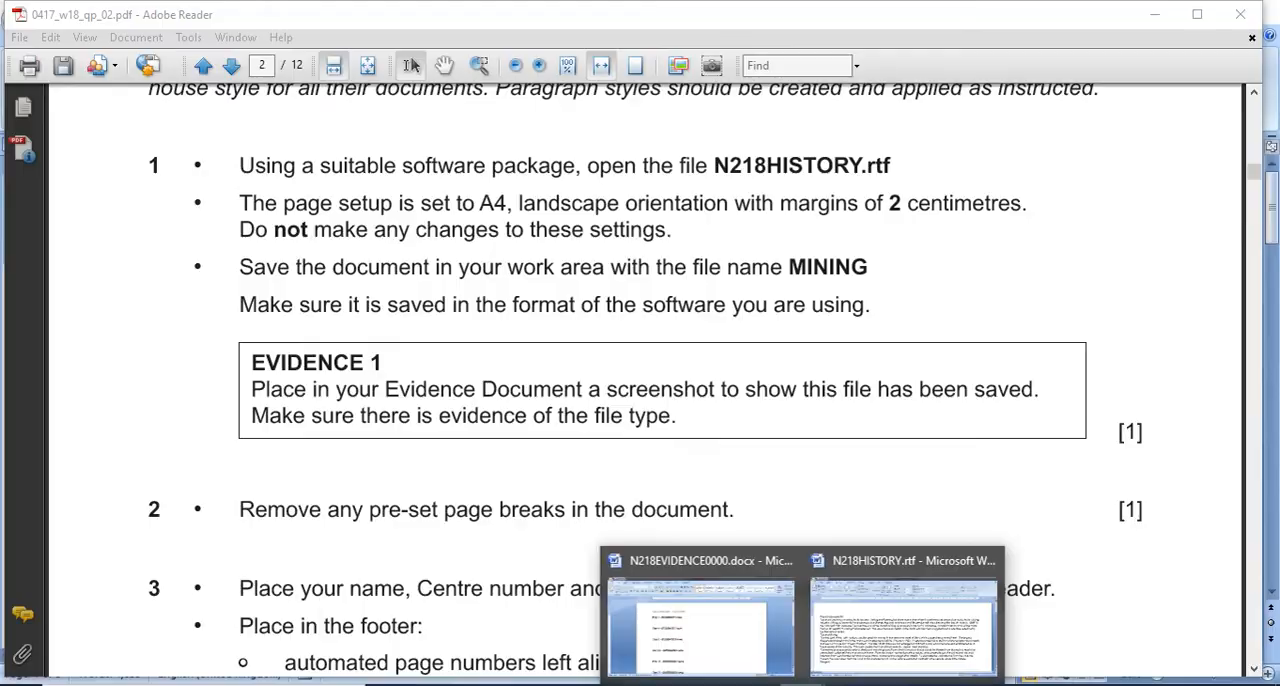
{"action": "left_click", "coordinate": [850, 625]}
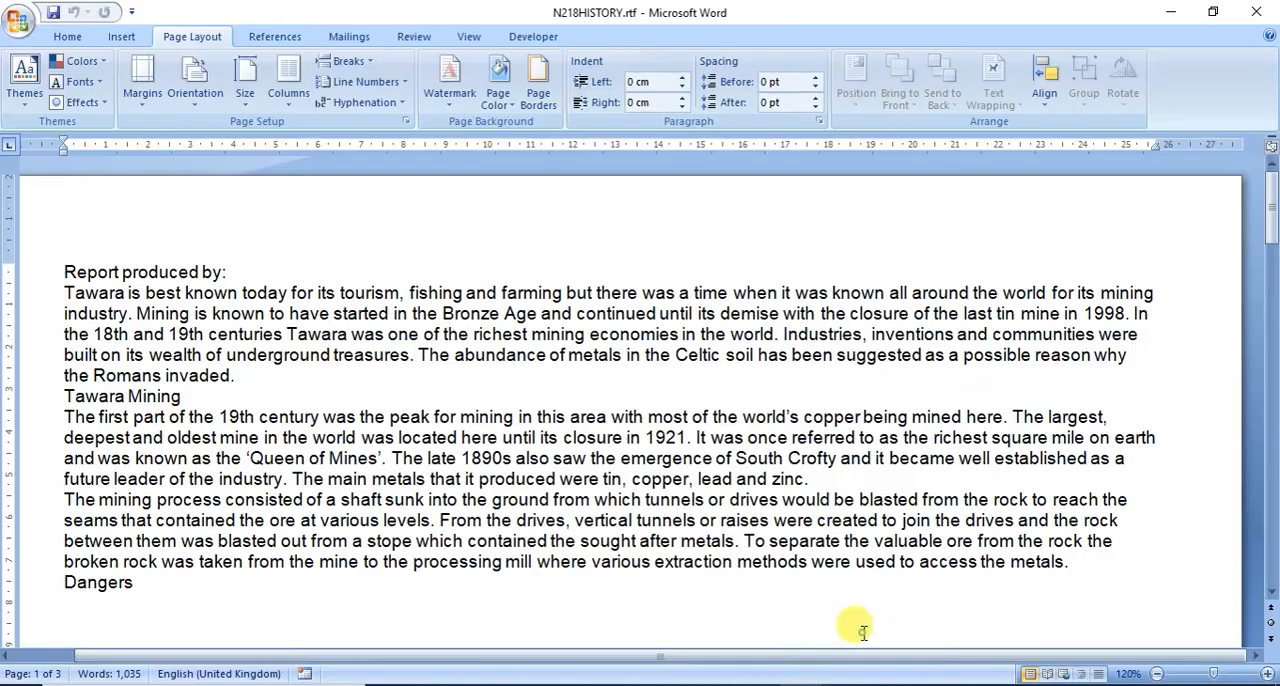
{"action": "left_click", "coordinate": [26, 34]}
{"action": "mouse_move", "coordinate": [45, 190]}
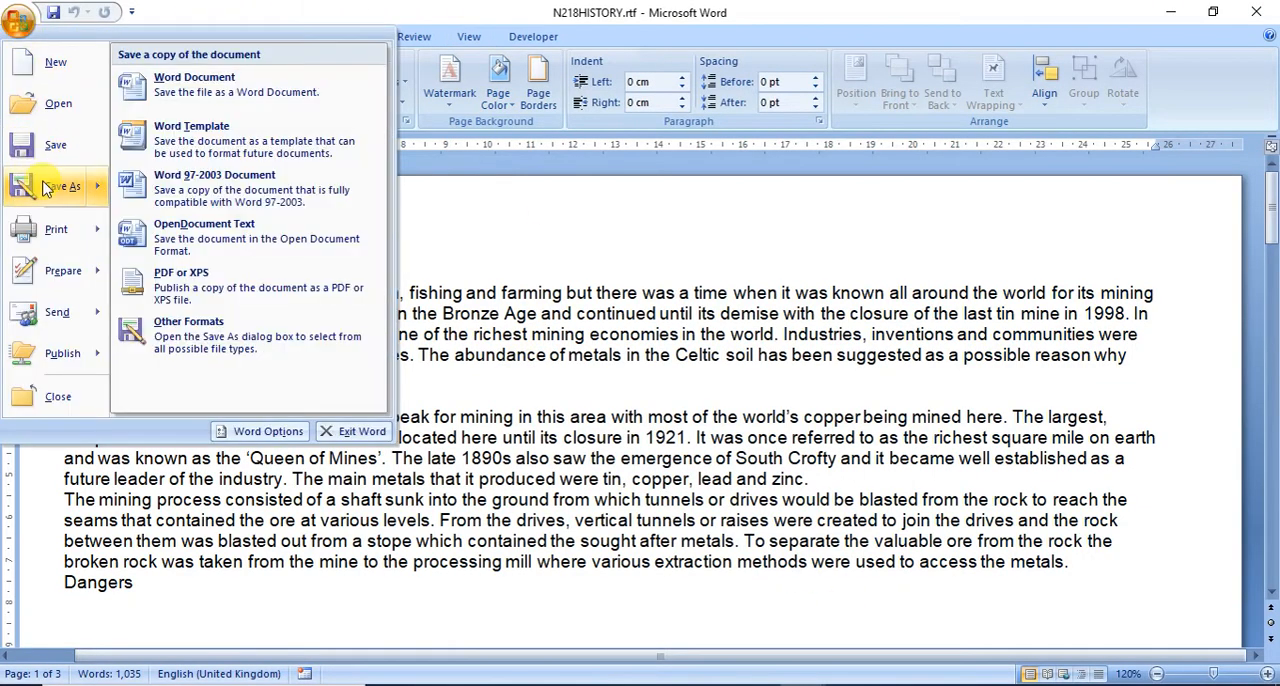
{"action": "left_click", "coordinate": [245, 88]}
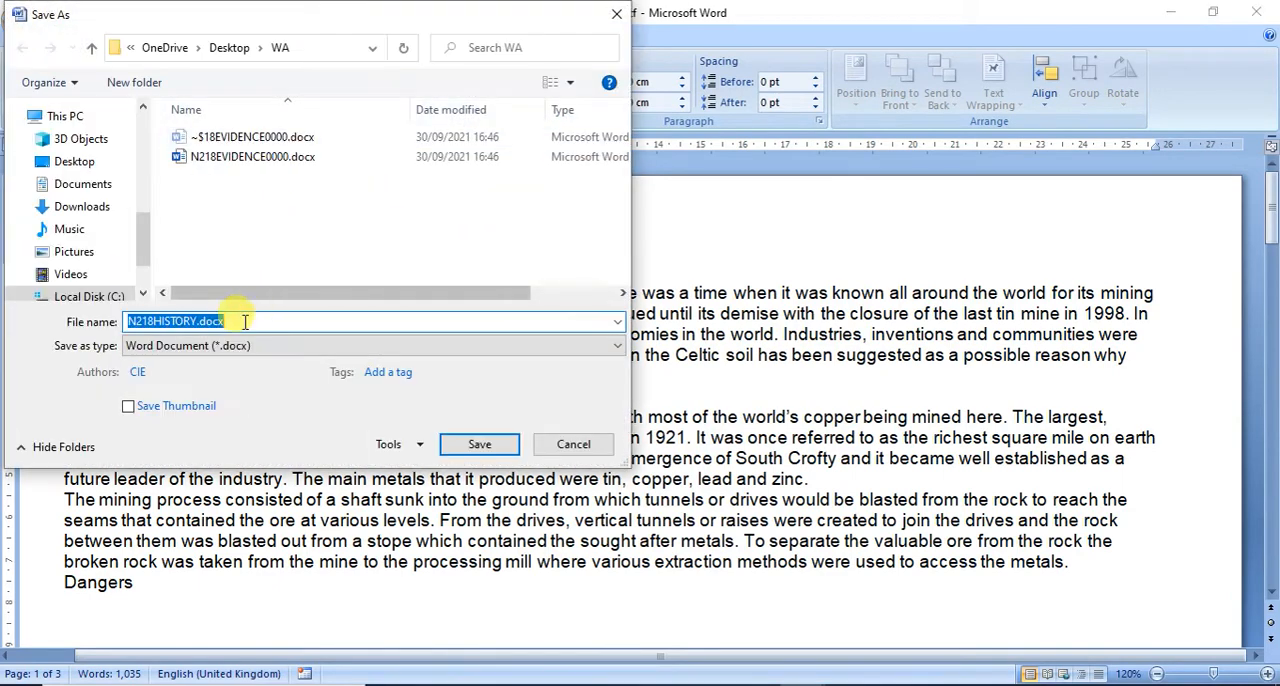
{"action": "left_click", "coordinate": [152, 348]}
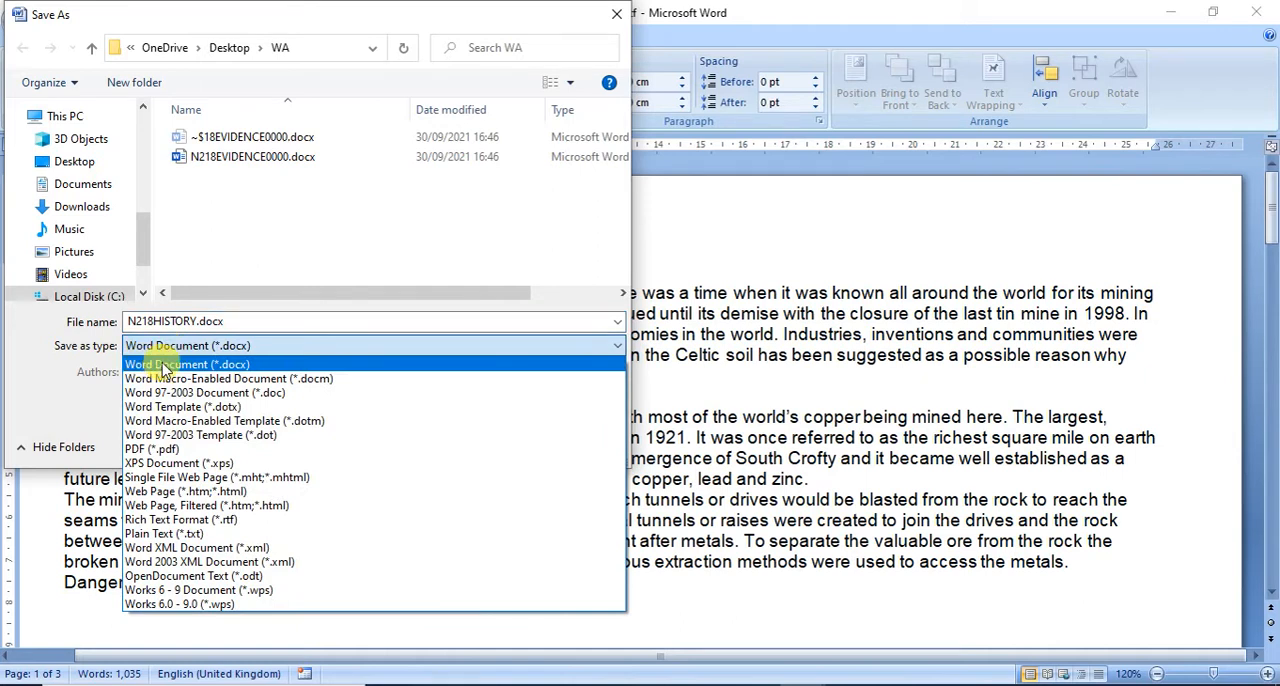
{"action": "left_click", "coordinate": [163, 368]}
{"action": "left_click", "coordinate": [188, 315]}
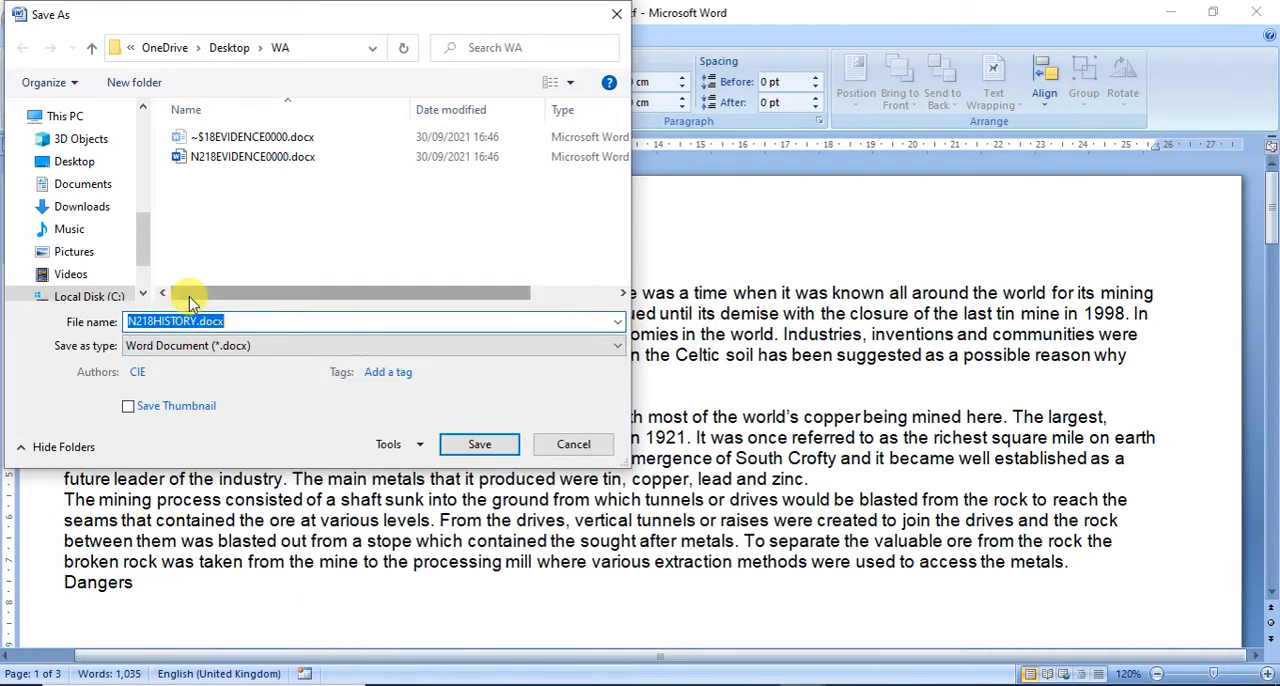
{"action": "type", "text": "MINING"}
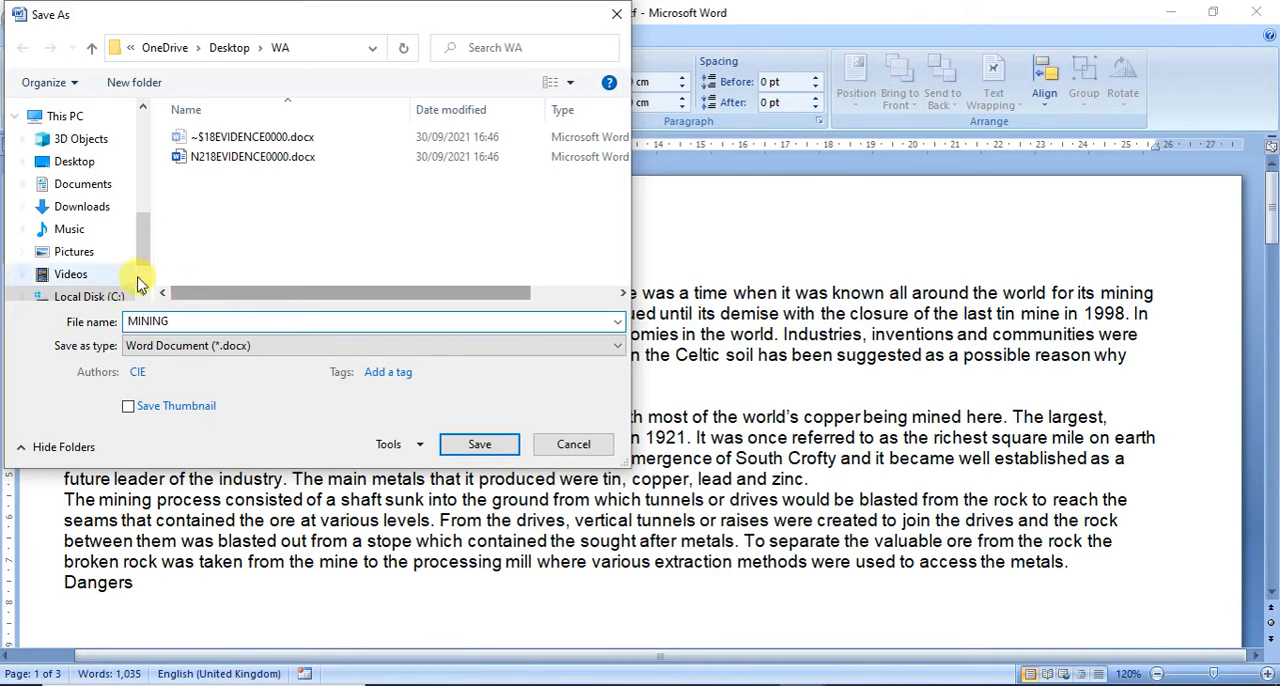
{"action": "left_click", "coordinate": [470, 444]}
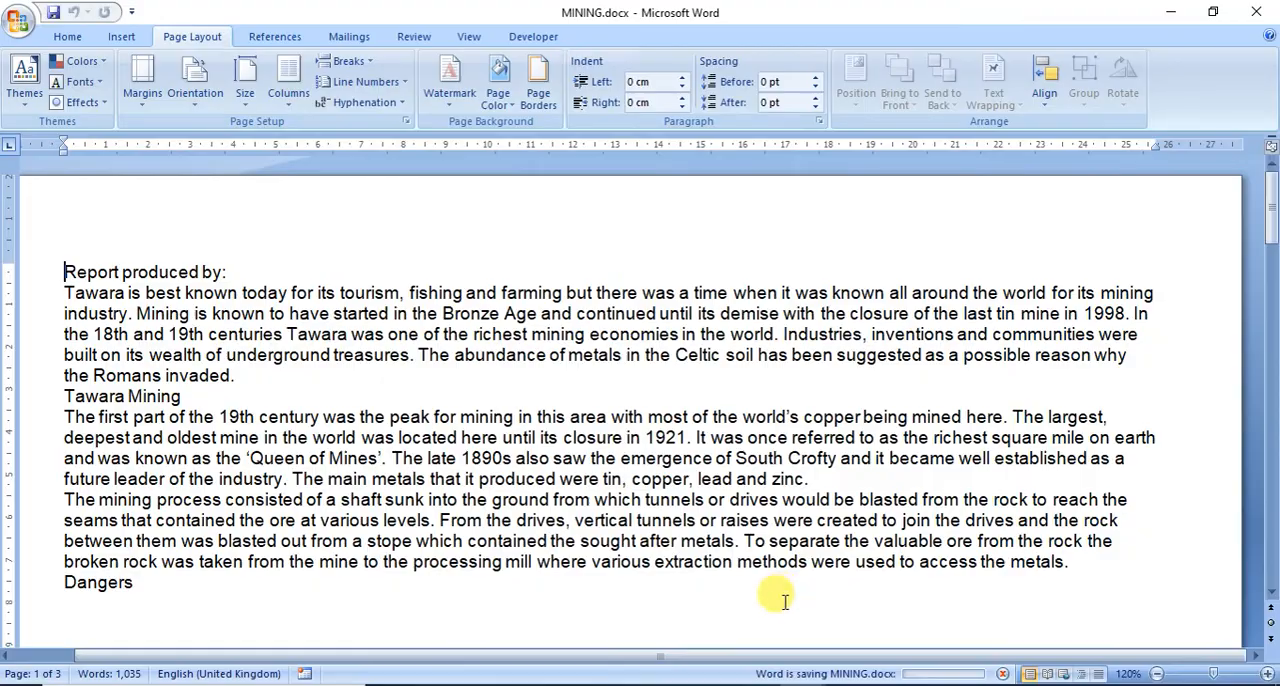
Step: Check the EVIDENCE 1 instructions in the exam paper in Adobe Reader and open Snipping Tool
{"action": "left_click", "coordinate": [757, 685]}
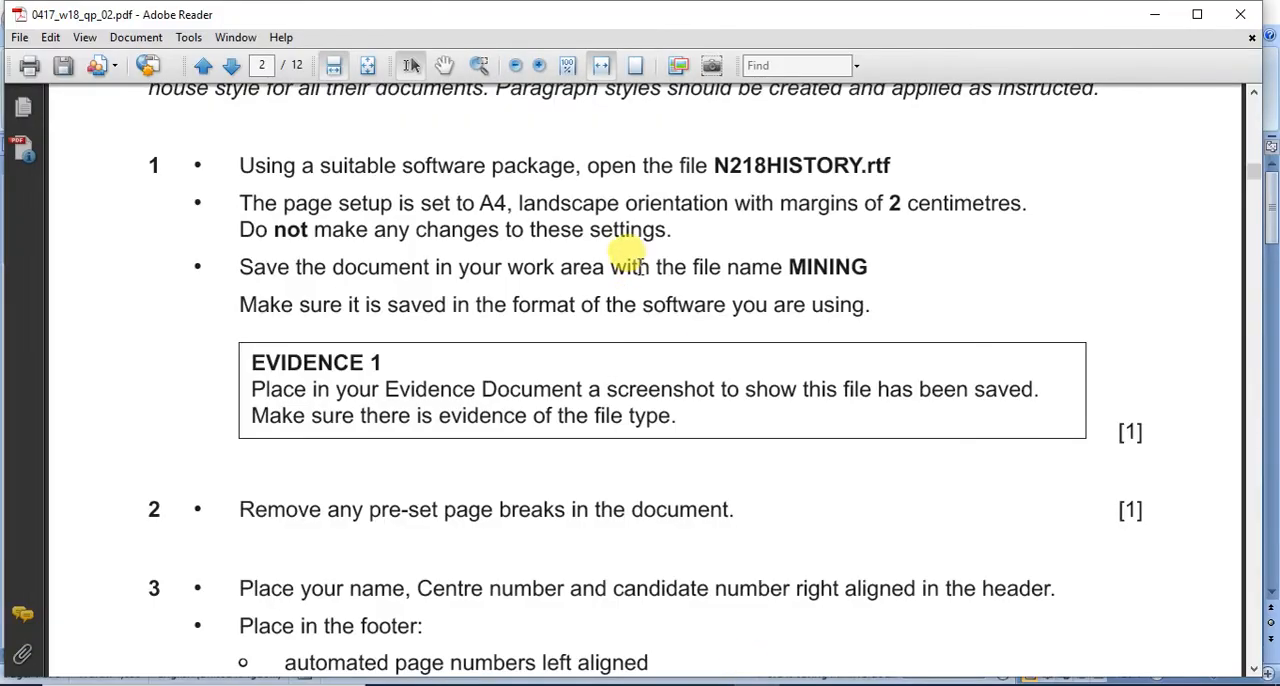
{"action": "scroll", "coordinate": [627, 250], "scroll_direction": "down", "scroll_amount": 3}
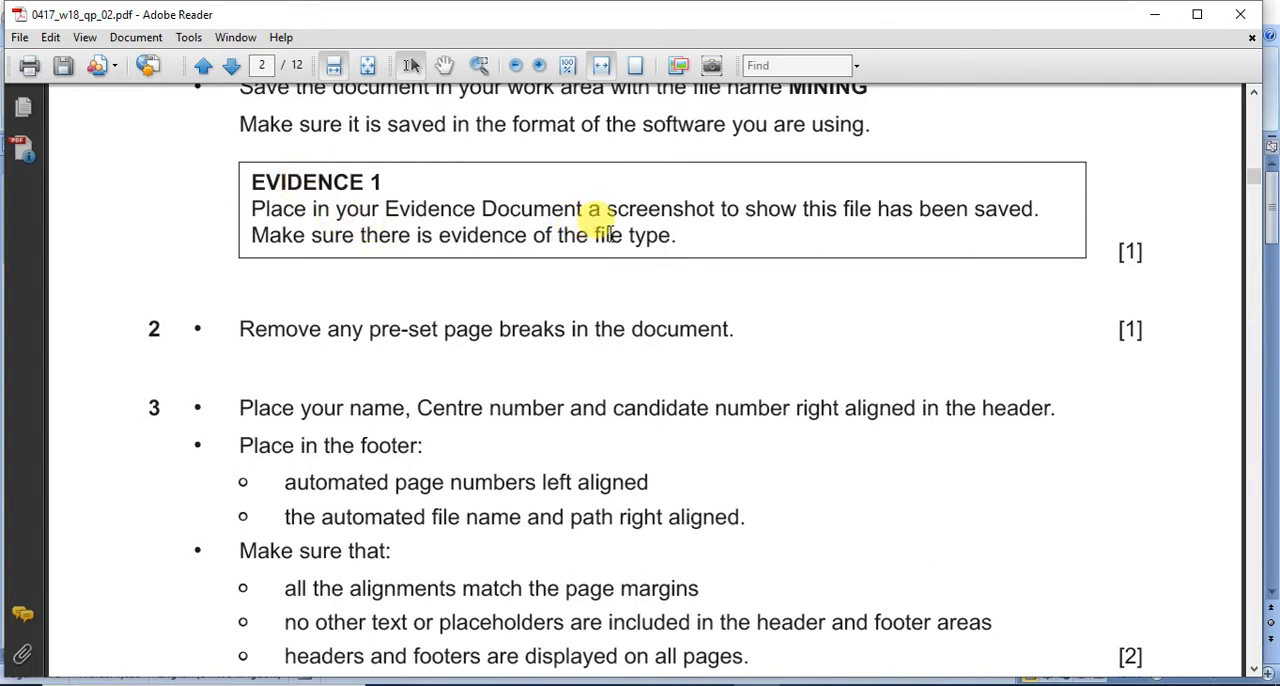
{"action": "left_click", "coordinate": [230, 685]}
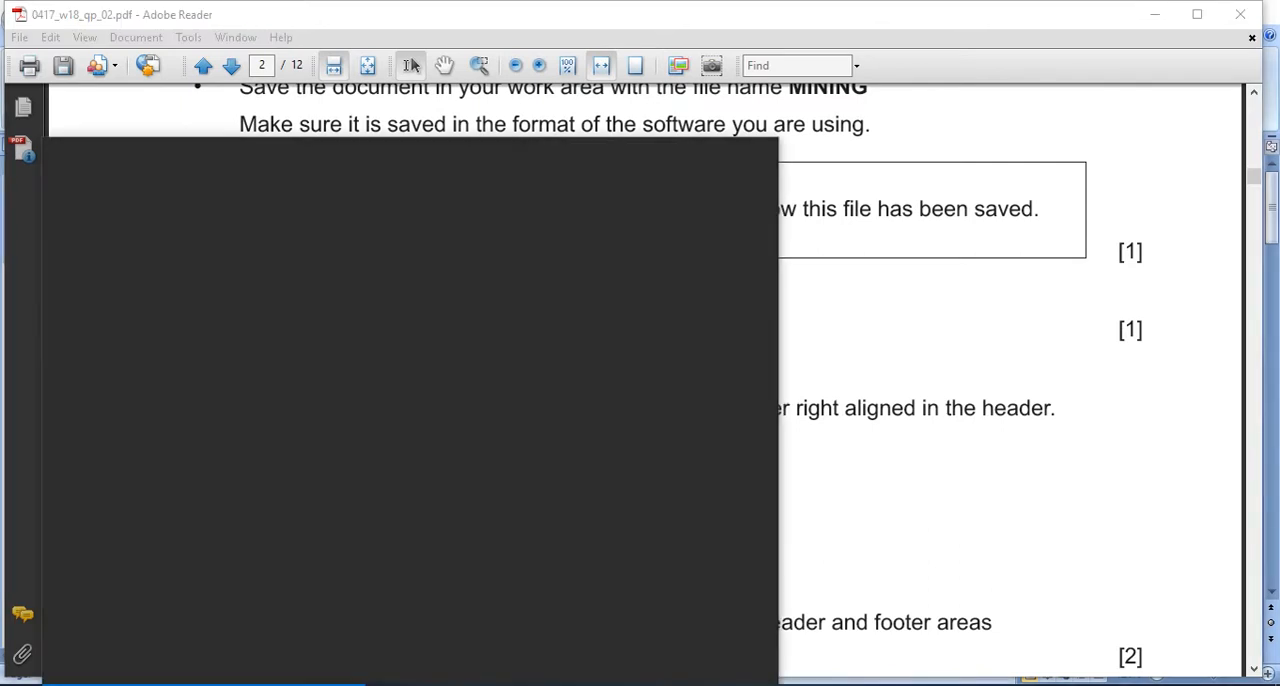
{"action": "type", "text": "SN"}
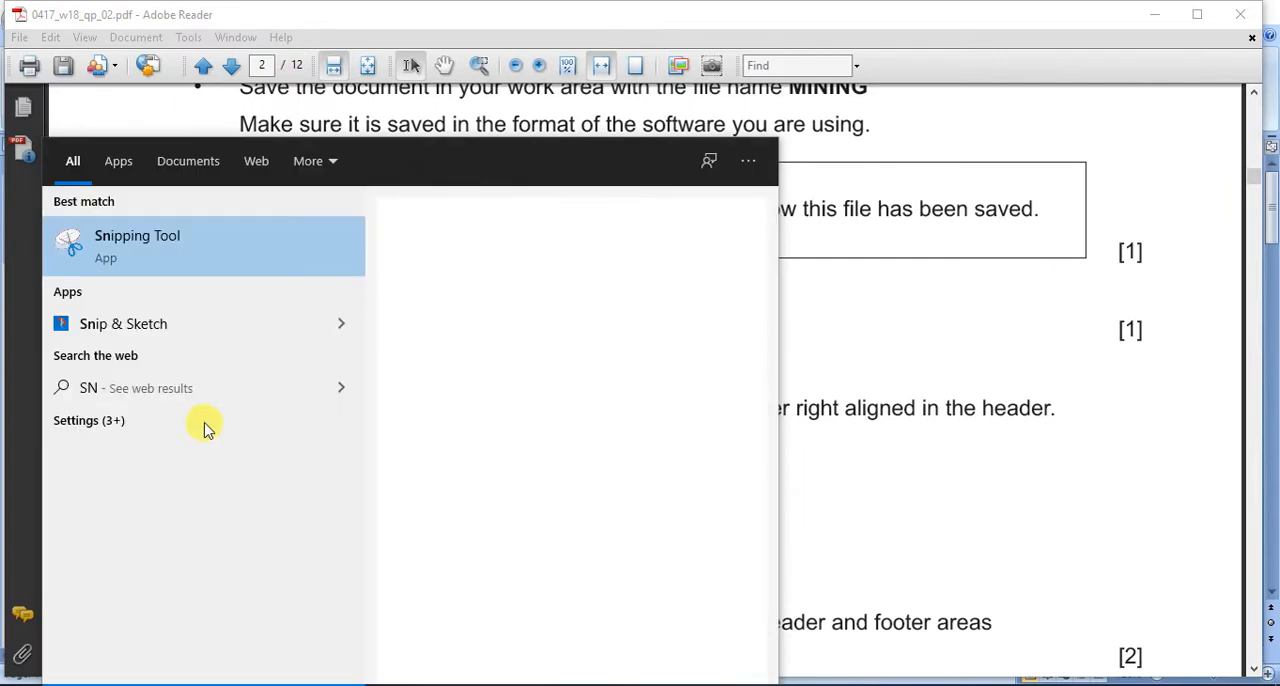
{"action": "left_click", "coordinate": [194, 271]}
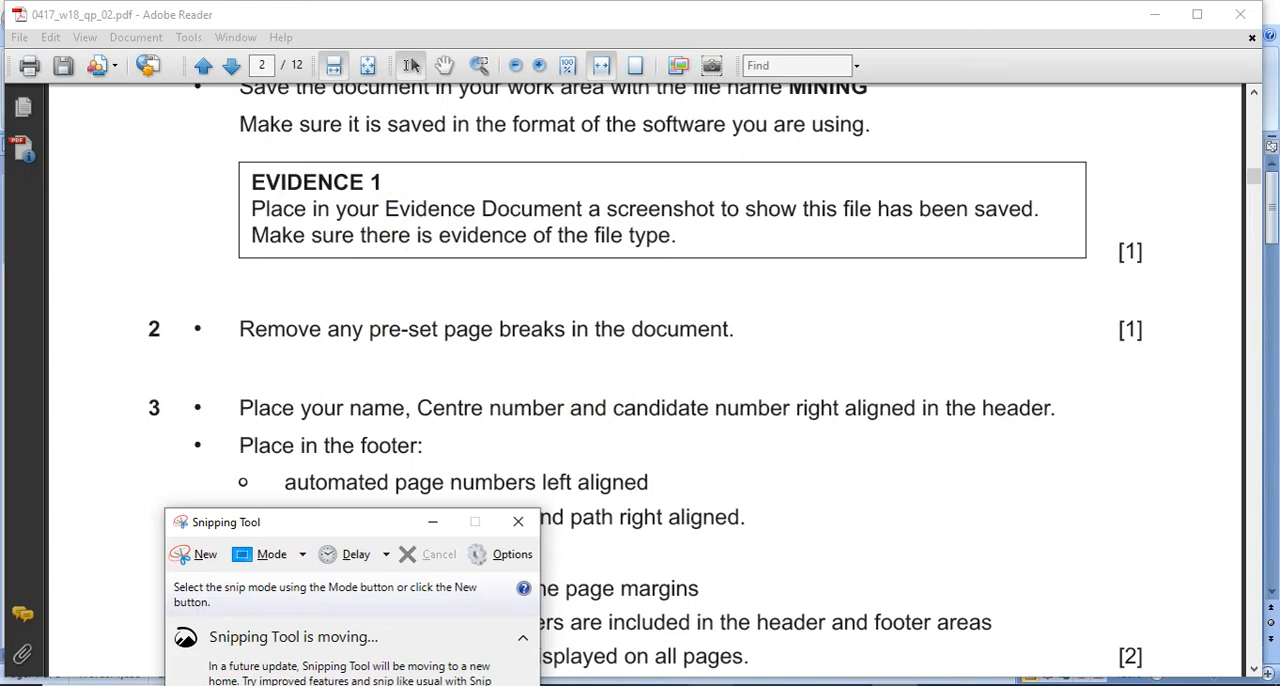
{"action": "left_click_drag", "start_coordinate": [425, 522], "coordinate": [1114, 331]}
Step: In the WA folder in File Explorer, widen the Type column to show full file types and snip the MINING.docx row
{"action": "left_click", "coordinate": [528, 684]}
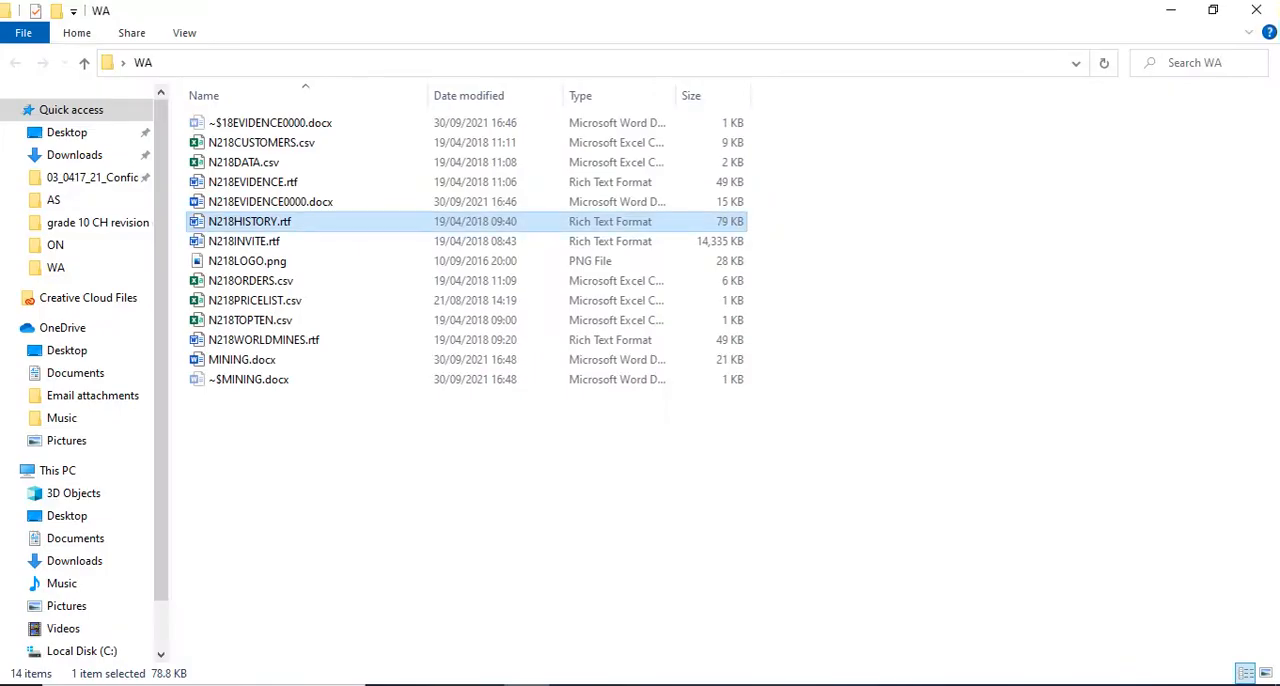
{"action": "left_click", "coordinate": [252, 362]}
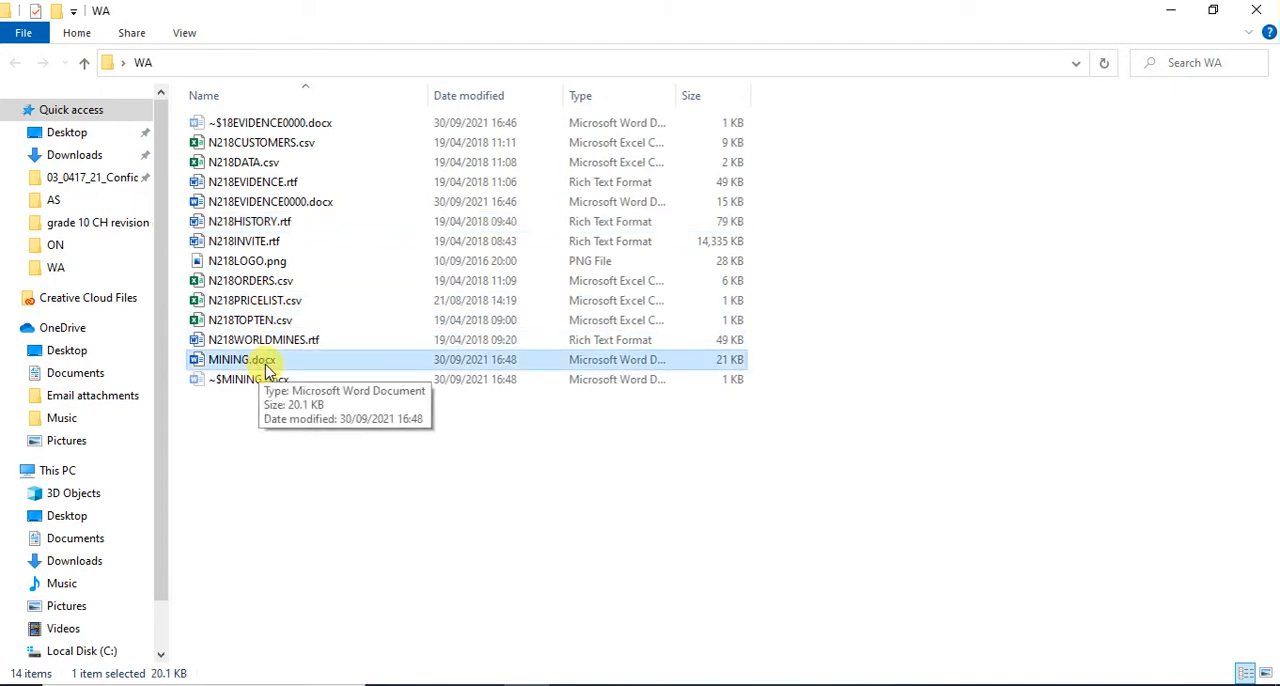
{"action": "left_click_drag", "start_coordinate": [676, 95], "coordinate": [760, 95]}
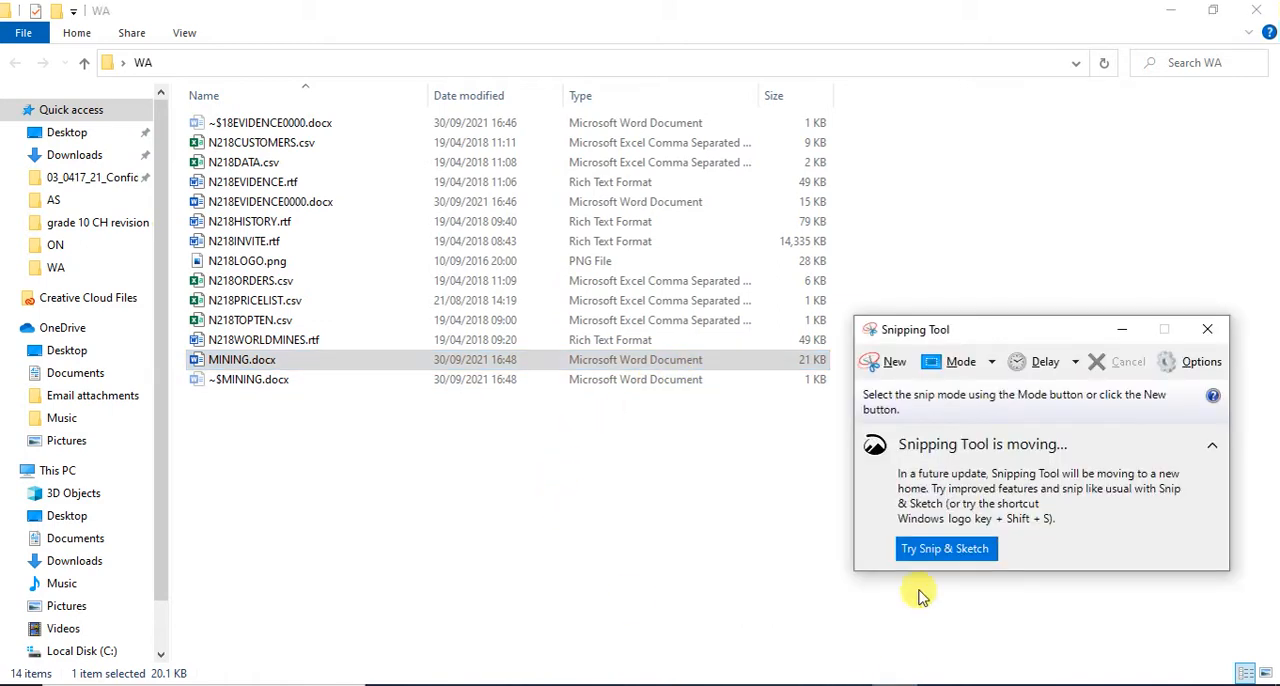
{"action": "left_click", "coordinate": [889, 363]}
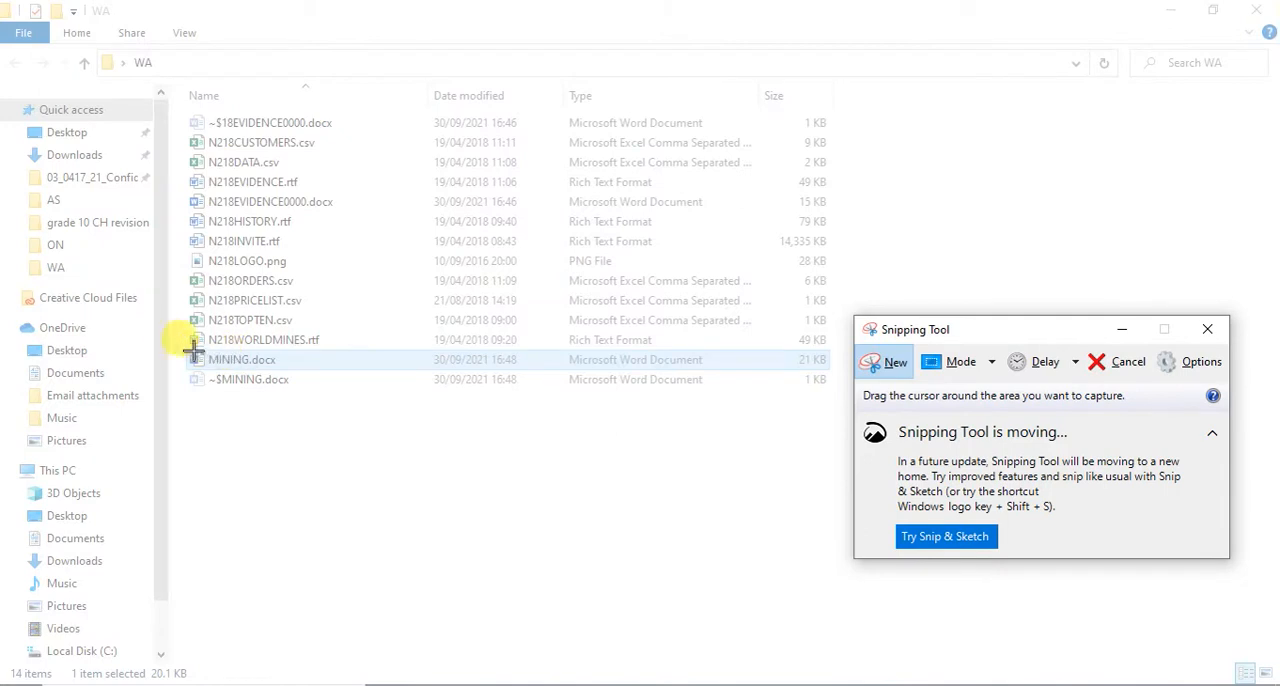
{"action": "left_click_drag", "start_coordinate": [178, 350], "coordinate": [845, 369]}
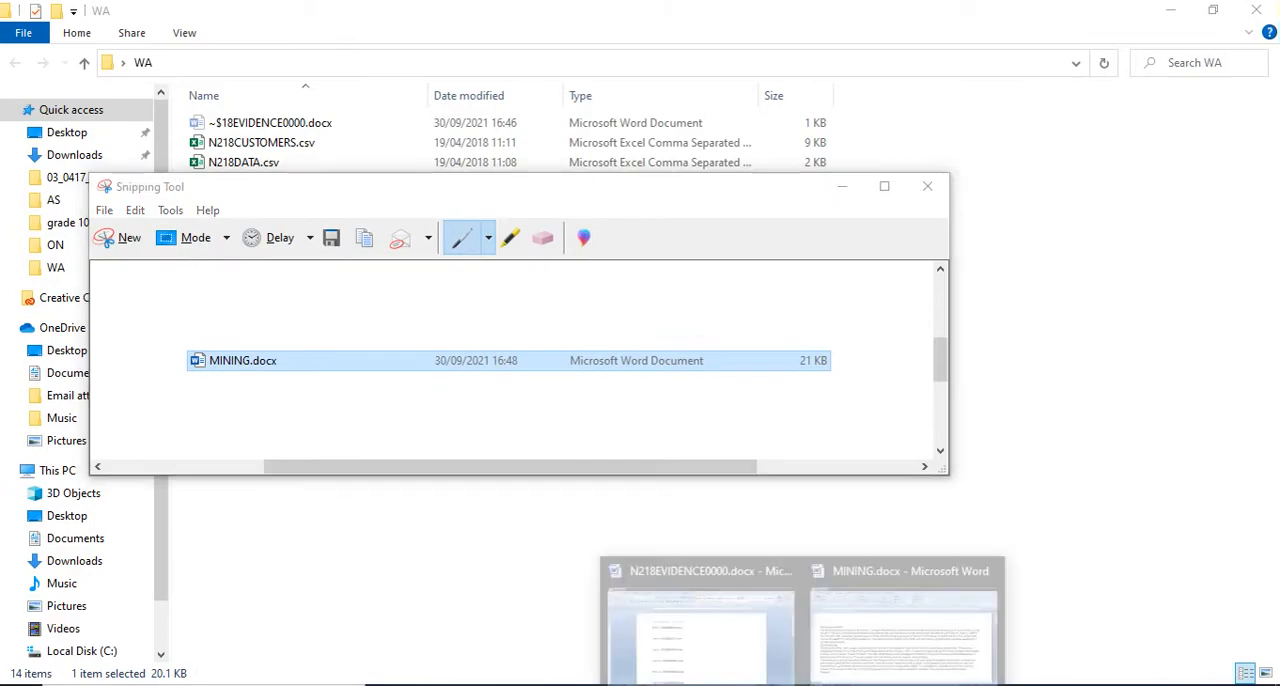
Step: Paste the snip below the Step 1 – EVIDENCE 1 heading in the N218EVIDENCE0000 document in Word
{"action": "left_click", "coordinate": [720, 640]}
{"action": "left_click", "coordinate": [378, 308]}
{"action": "left_click", "coordinate": [24, 74]}
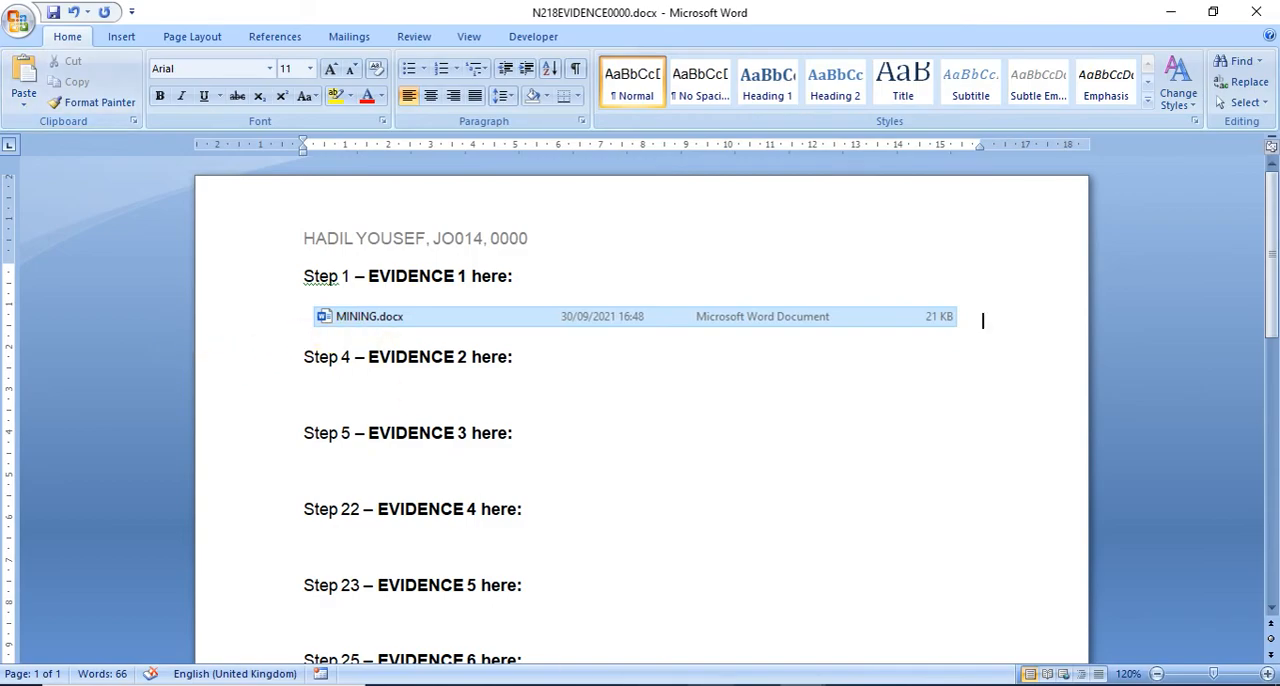
Step: Read question 2 in the exam paper, and check the line and page break settings of the first paragraph in the MINING document
{"action": "left_click", "coordinate": [758, 685]}
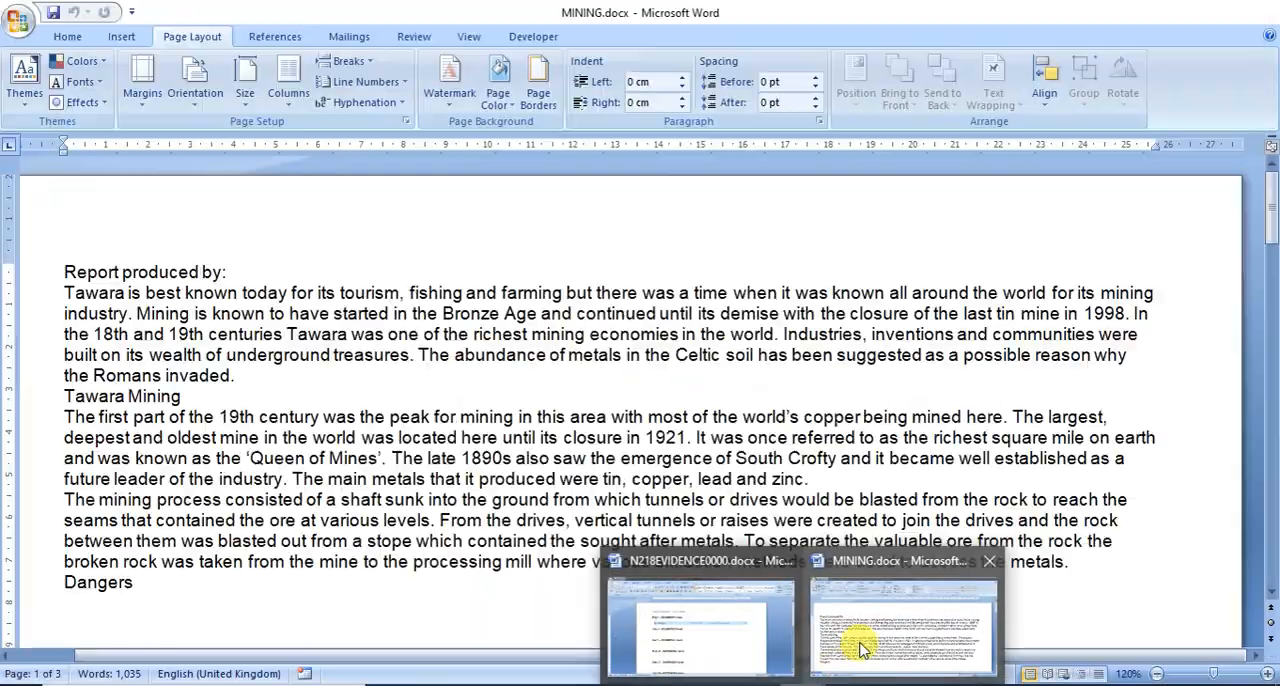
{"action": "left_click", "coordinate": [858, 640]}
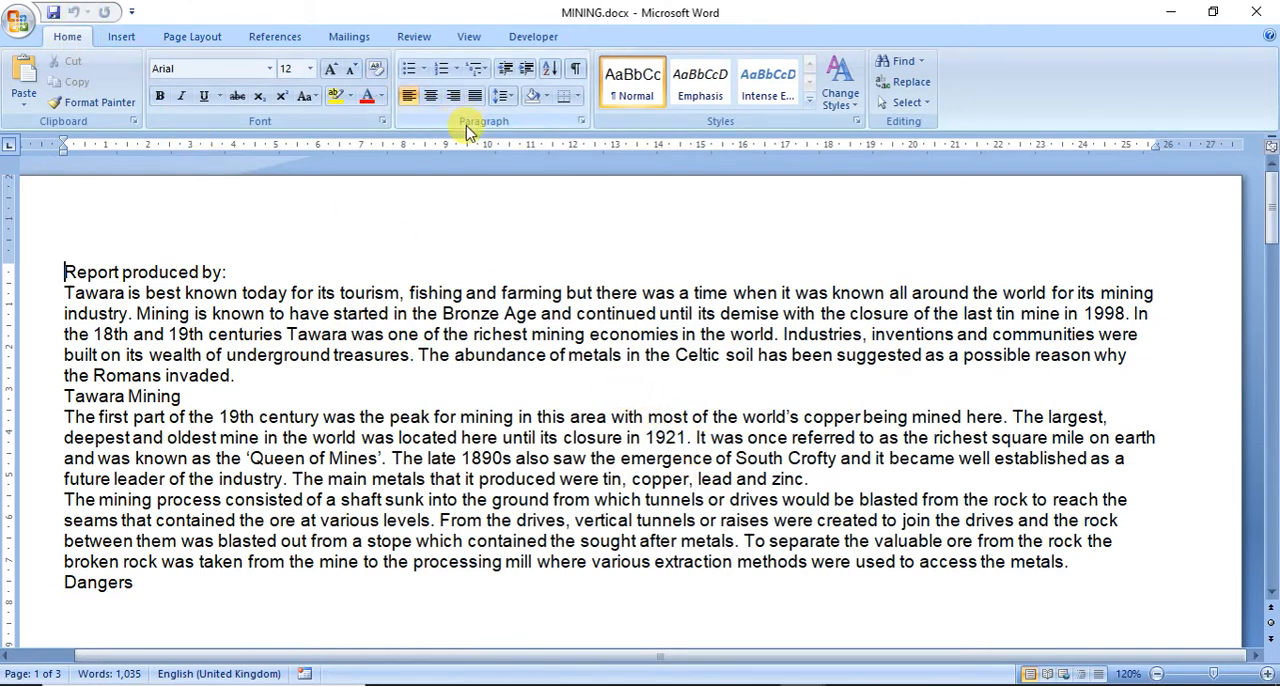
{"action": "left_click", "coordinate": [580, 121]}
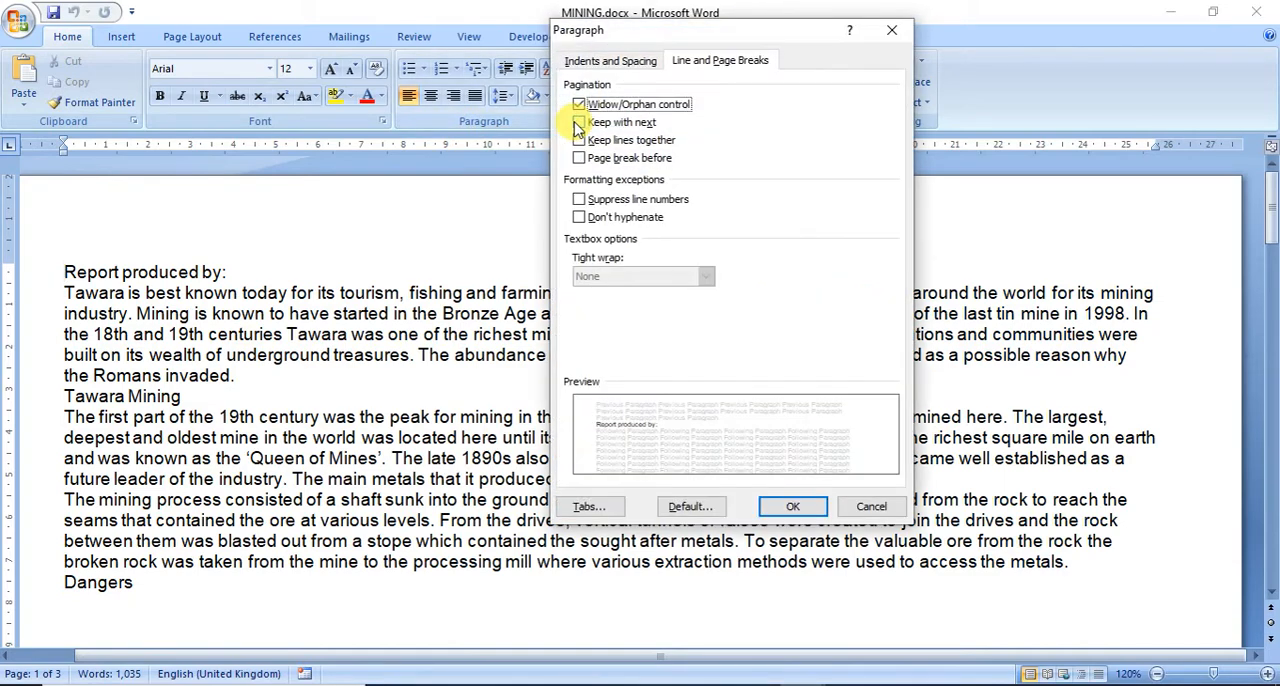
{"action": "left_click", "coordinate": [600, 61]}
{"action": "left_click", "coordinate": [688, 62]}
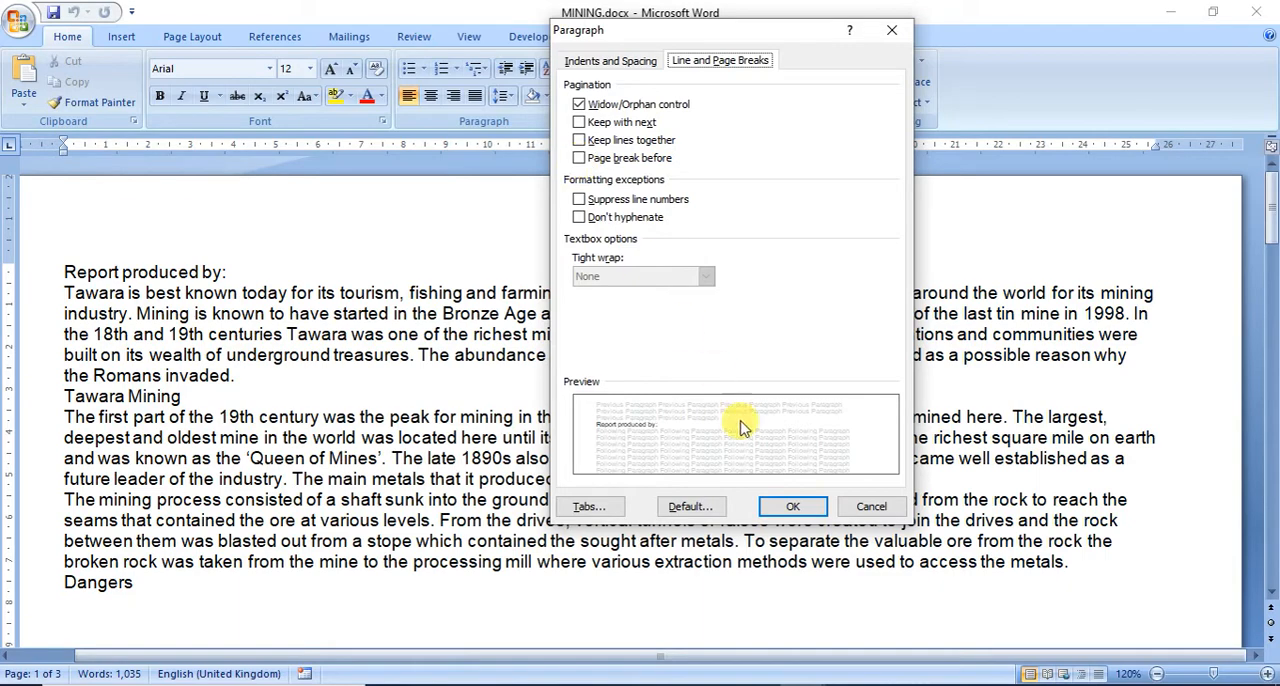
{"action": "left_click", "coordinate": [792, 506]}
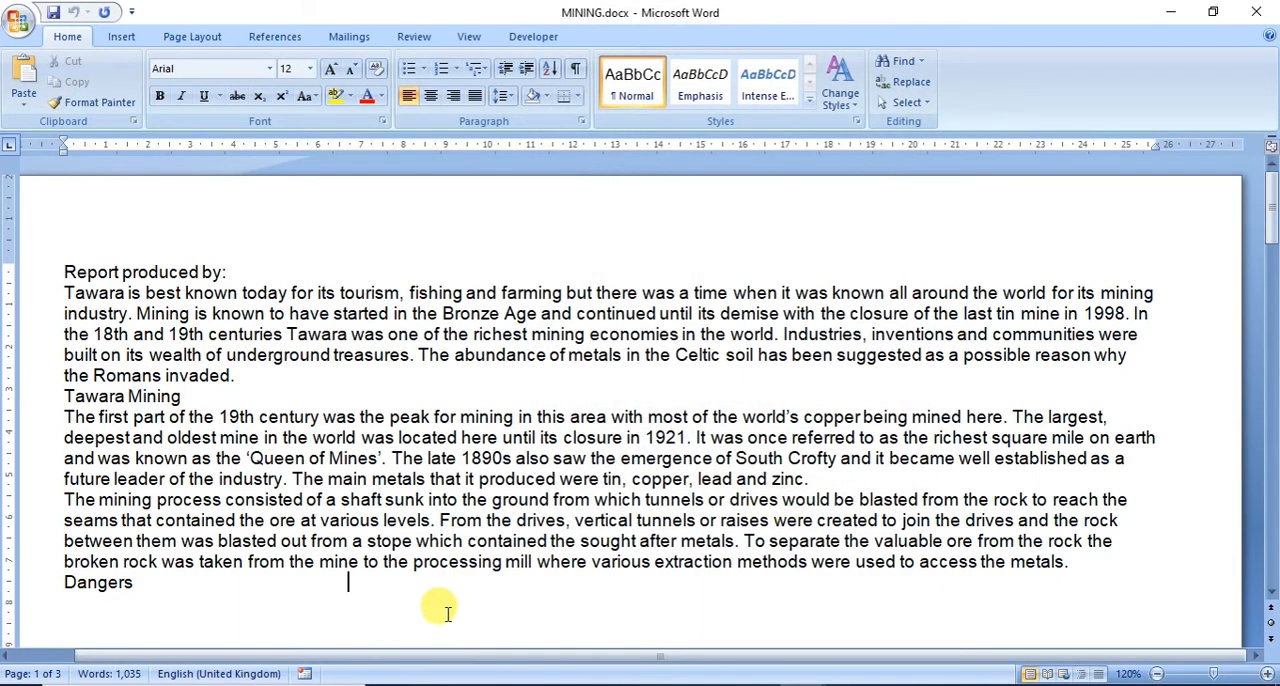
Step: Delete the page break after the Dangers heading and look through the rest of the document for other preset breaks
{"action": "scroll", "coordinate": [450, 605], "scroll_direction": "down", "scroll_amount": 3}
{"action": "scroll", "coordinate": [447, 612], "scroll_direction": "down", "scroll_amount": 9}
{"action": "scroll", "coordinate": [447, 612], "scroll_direction": "up", "scroll_amount": 7}
{"action": "left_click", "coordinate": [166, 318]}
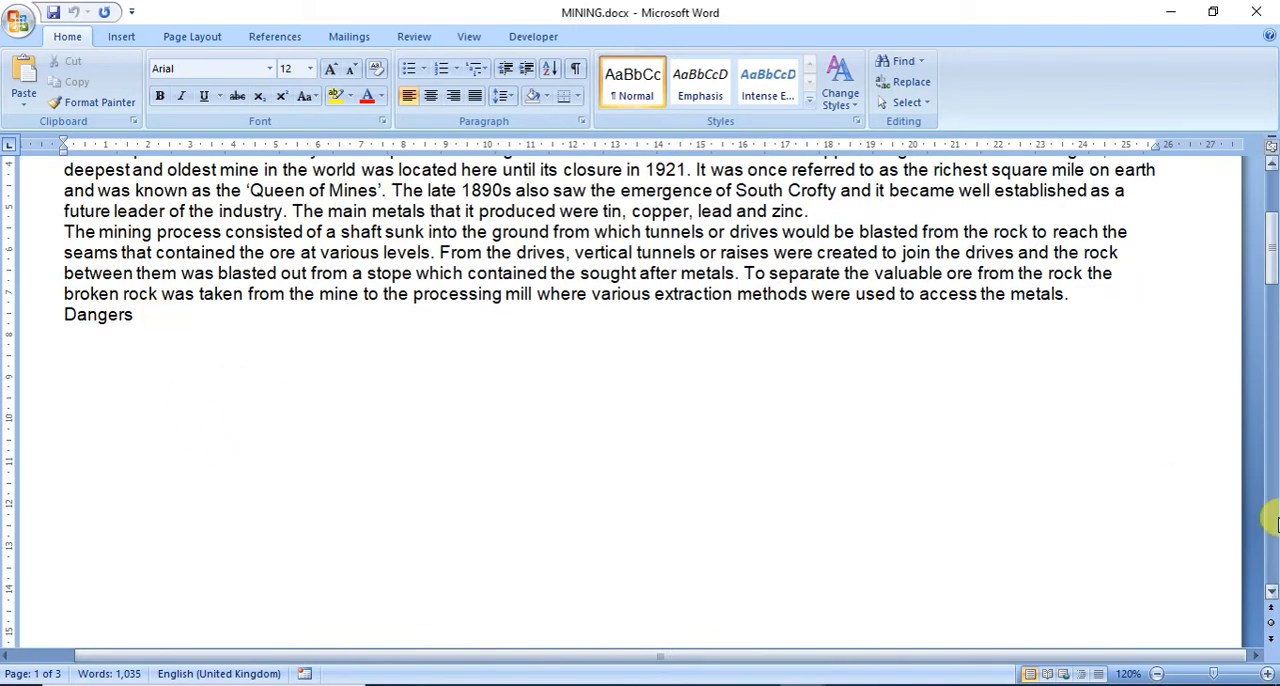
{"action": "left_click", "coordinate": [1271, 591]}
{"action": "left_click", "coordinate": [1271, 591]}
{"action": "left_click", "coordinate": [1271, 591]}
{"action": "left_click", "coordinate": [1271, 595]}
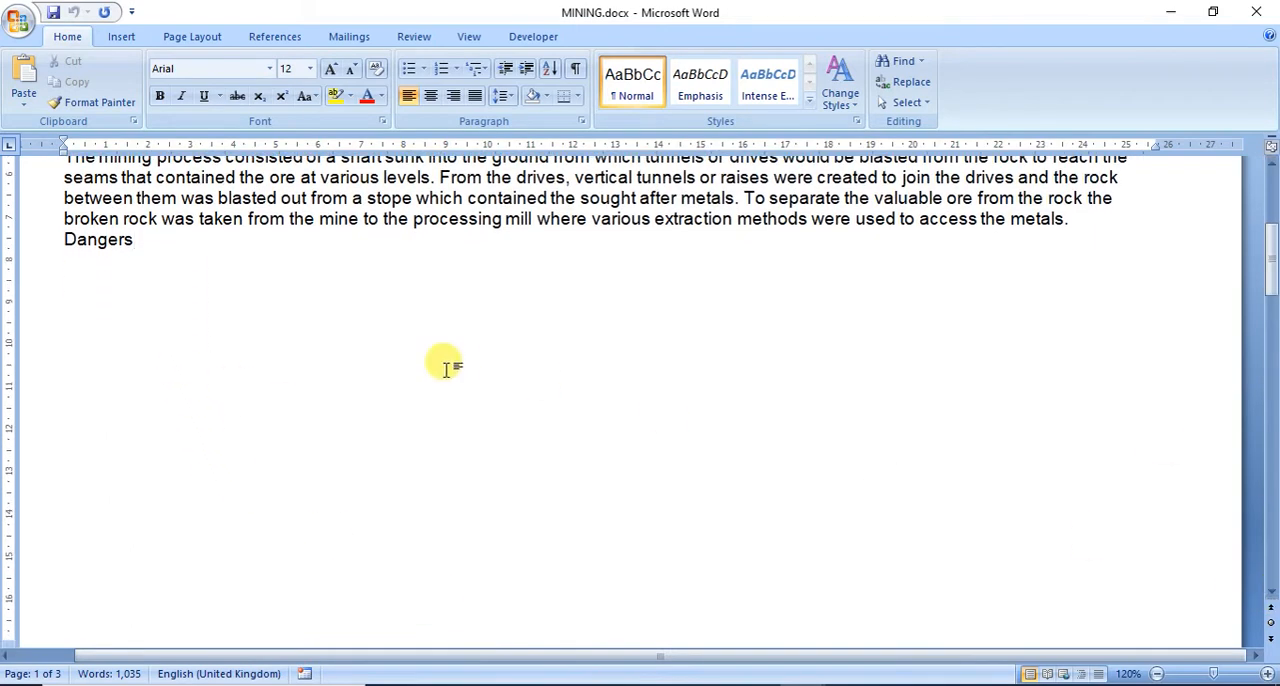
{"action": "key", "text": "Delete"}
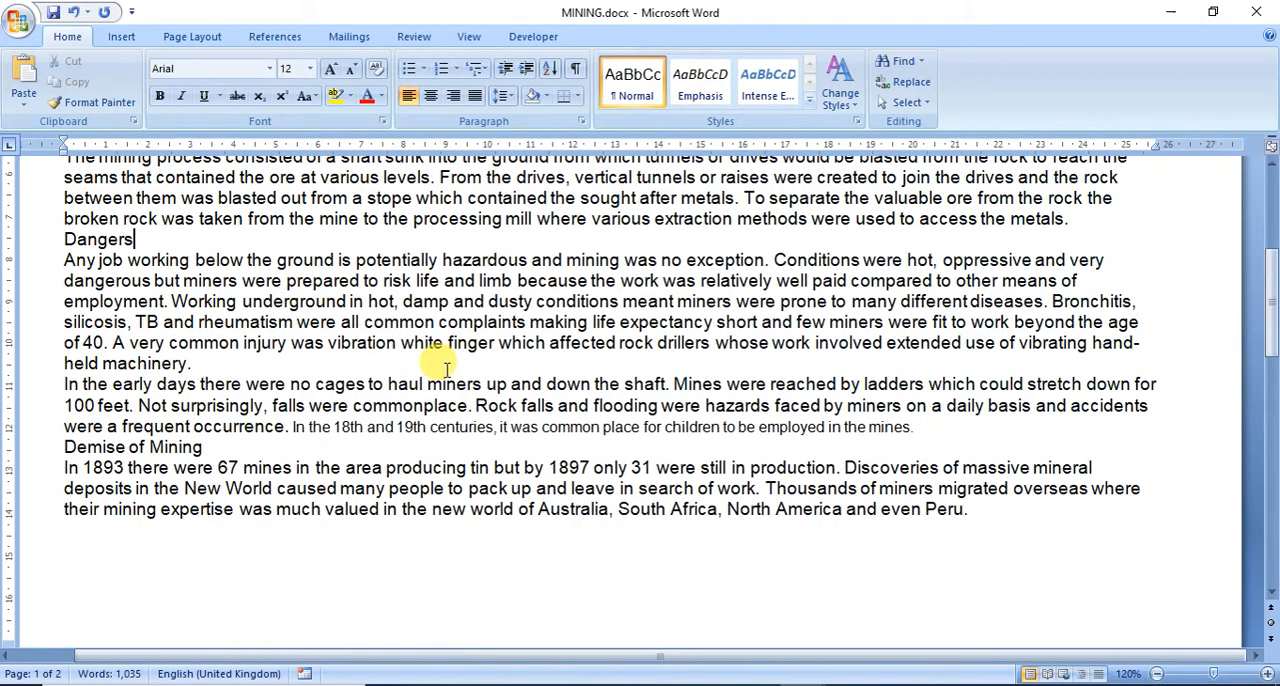
{"action": "scroll", "coordinate": [443, 368], "scroll_direction": "down", "scroll_amount": 15}
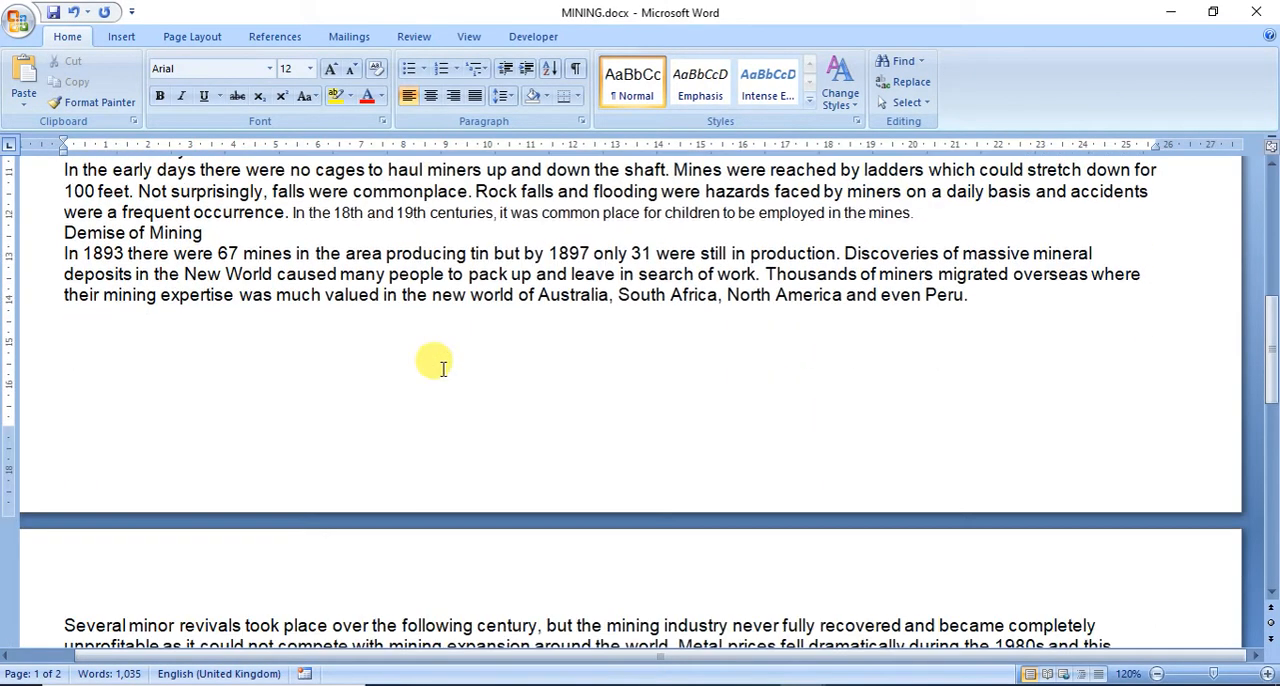
{"action": "scroll", "coordinate": [443, 368], "scroll_direction": "up", "scroll_amount": 20}
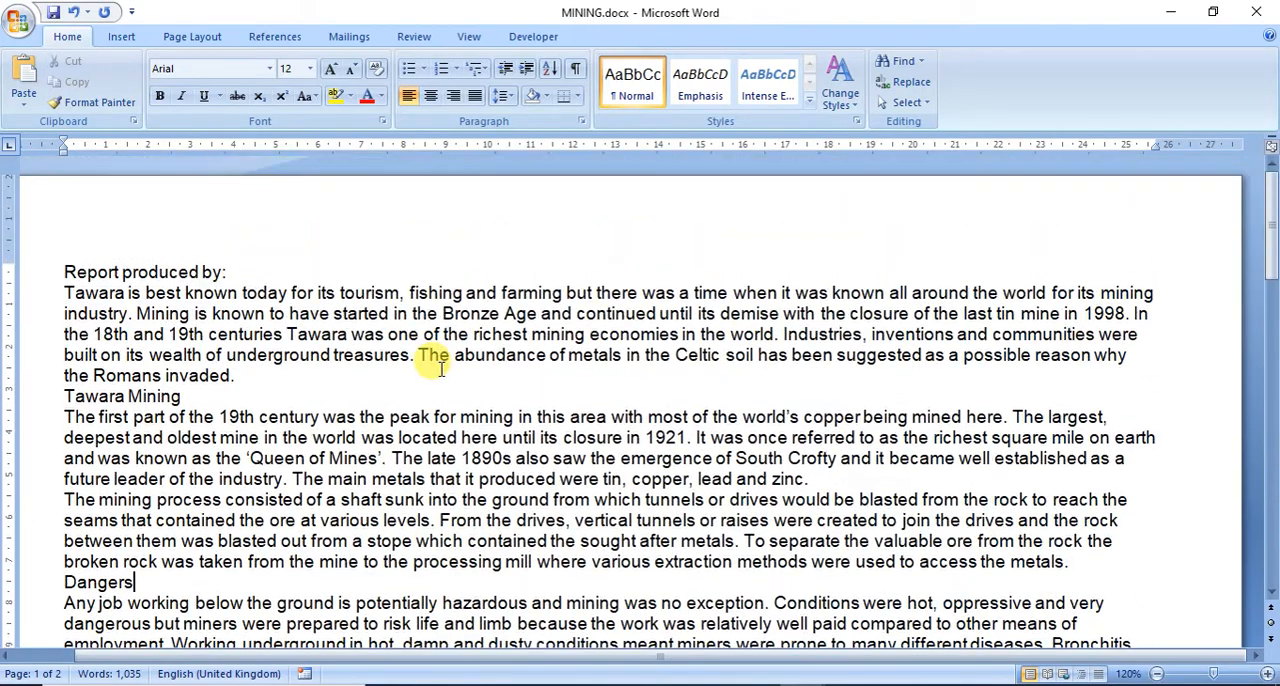
{"action": "scroll", "coordinate": [434, 357], "scroll_direction": "down", "scroll_amount": 4}
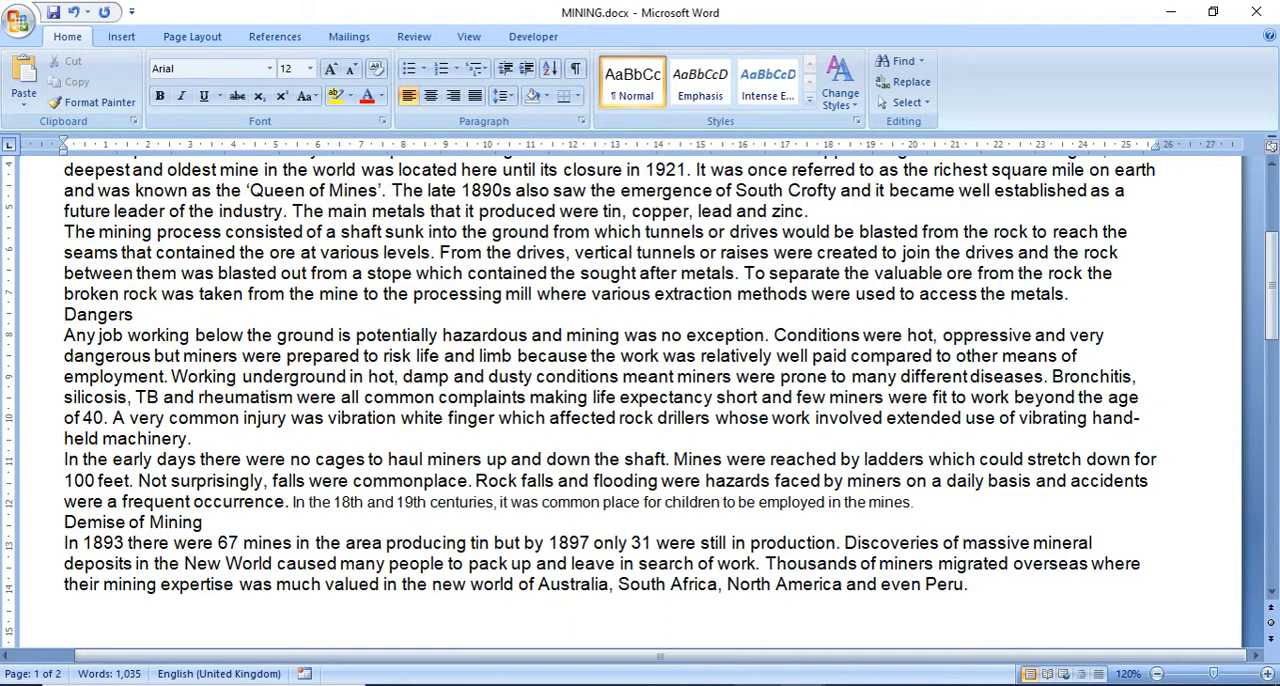
Step: Check question 3 in the exam paper, and add a Blank header to MINING with the candidate's name, Centre number and candidate number, right aligned
{"action": "key", "text": "alt+Tab"}
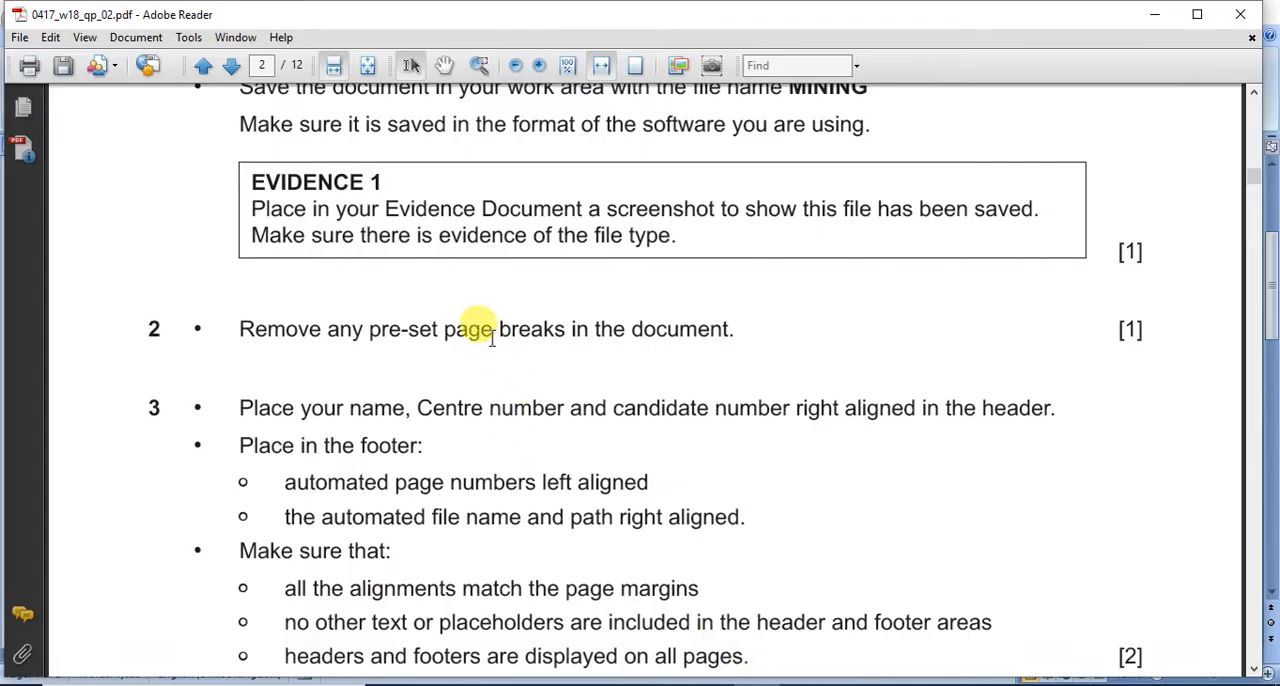
{"action": "scroll", "coordinate": [491, 338], "scroll_direction": "down", "scroll_amount": 2}
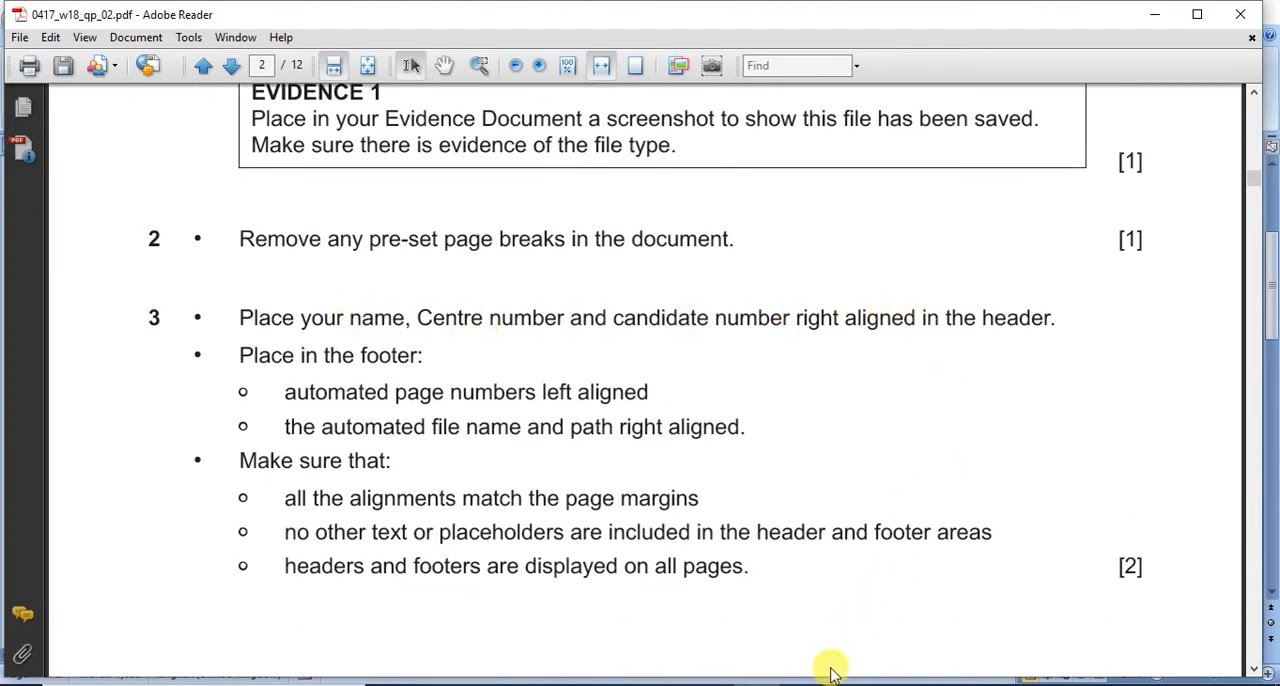
{"action": "left_click", "coordinate": [800, 684]}
{"action": "left_click", "coordinate": [850, 612]}
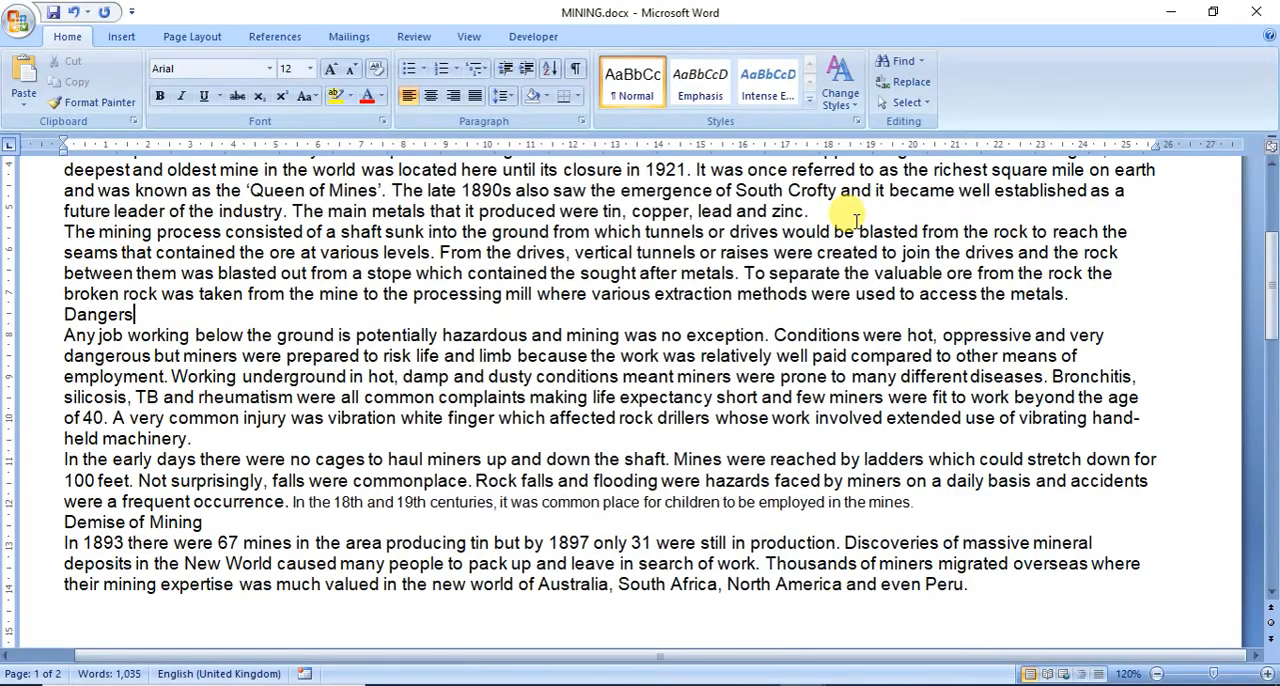
{"action": "left_click_drag", "start_coordinate": [1272, 300], "coordinate": [1270, 195]}
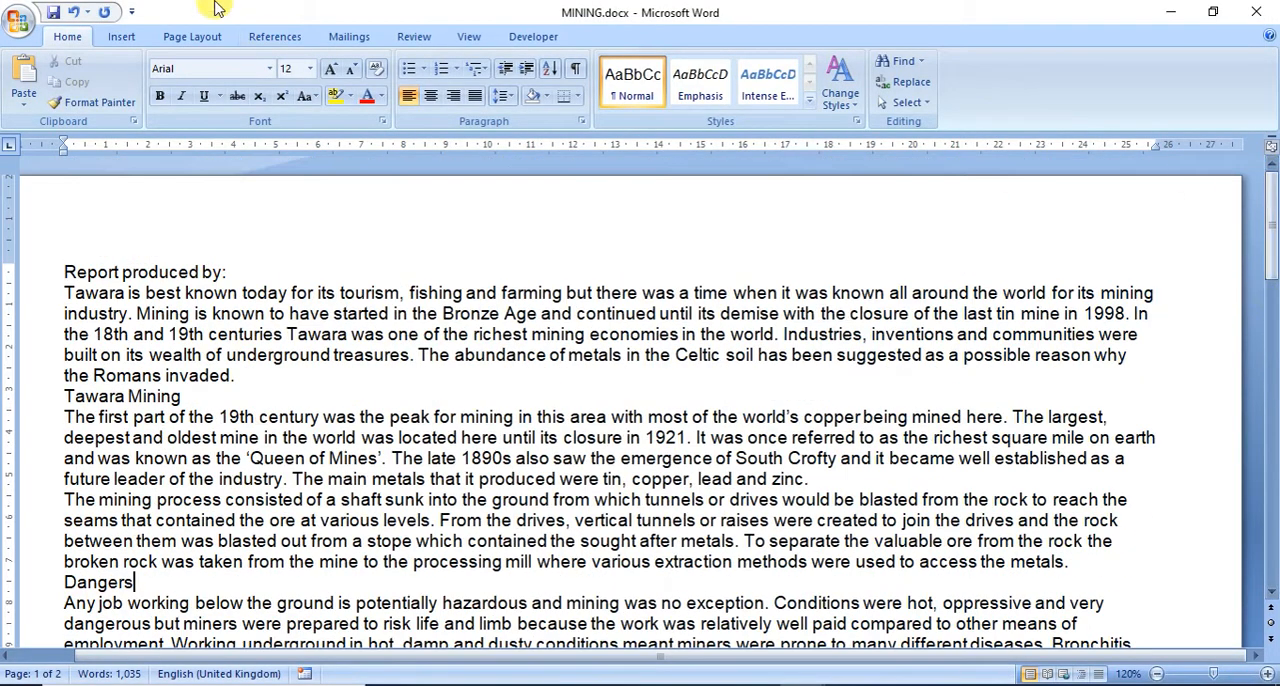
{"action": "left_click", "coordinate": [121, 38]}
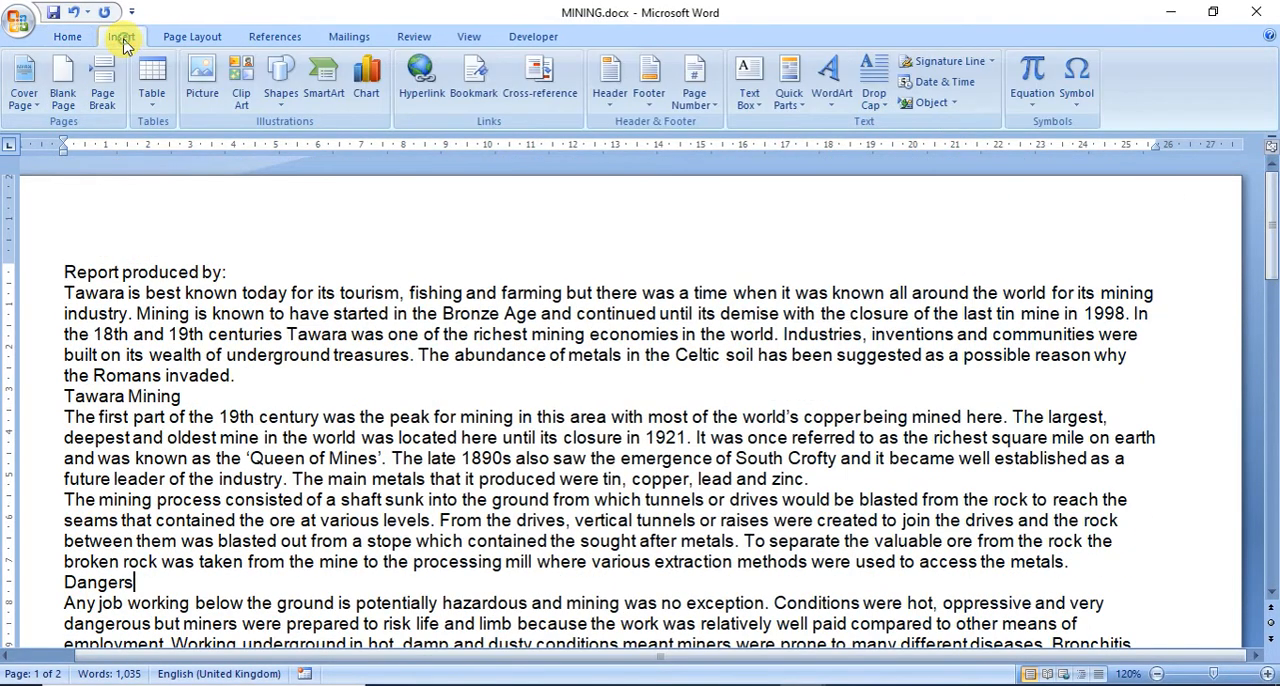
{"action": "left_click", "coordinate": [610, 80]}
{"action": "left_click", "coordinate": [620, 165]}
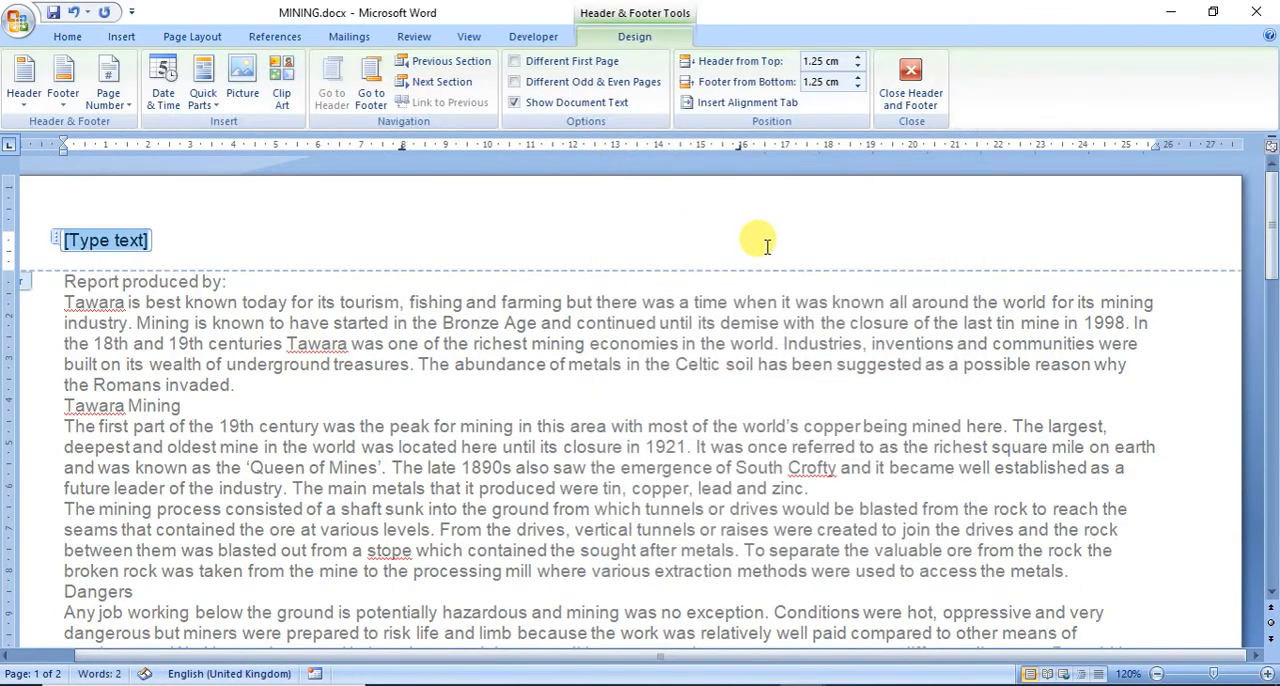
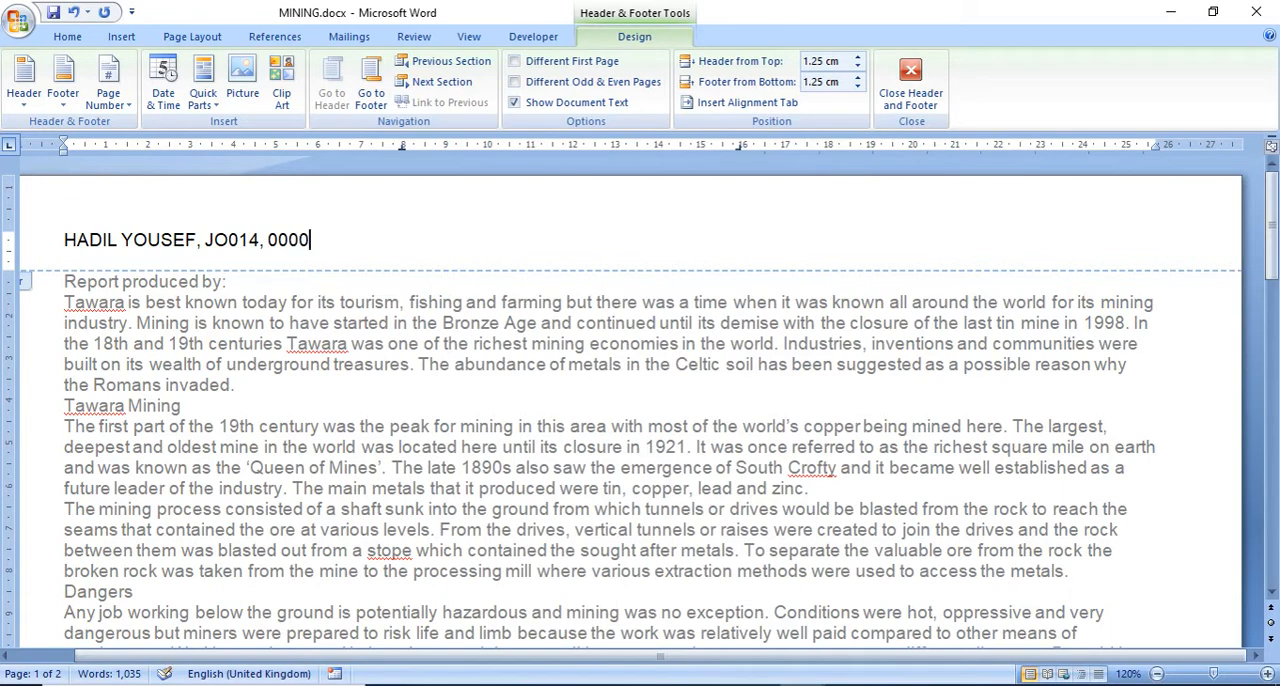
{"action": "left_click", "coordinate": [68, 37]}
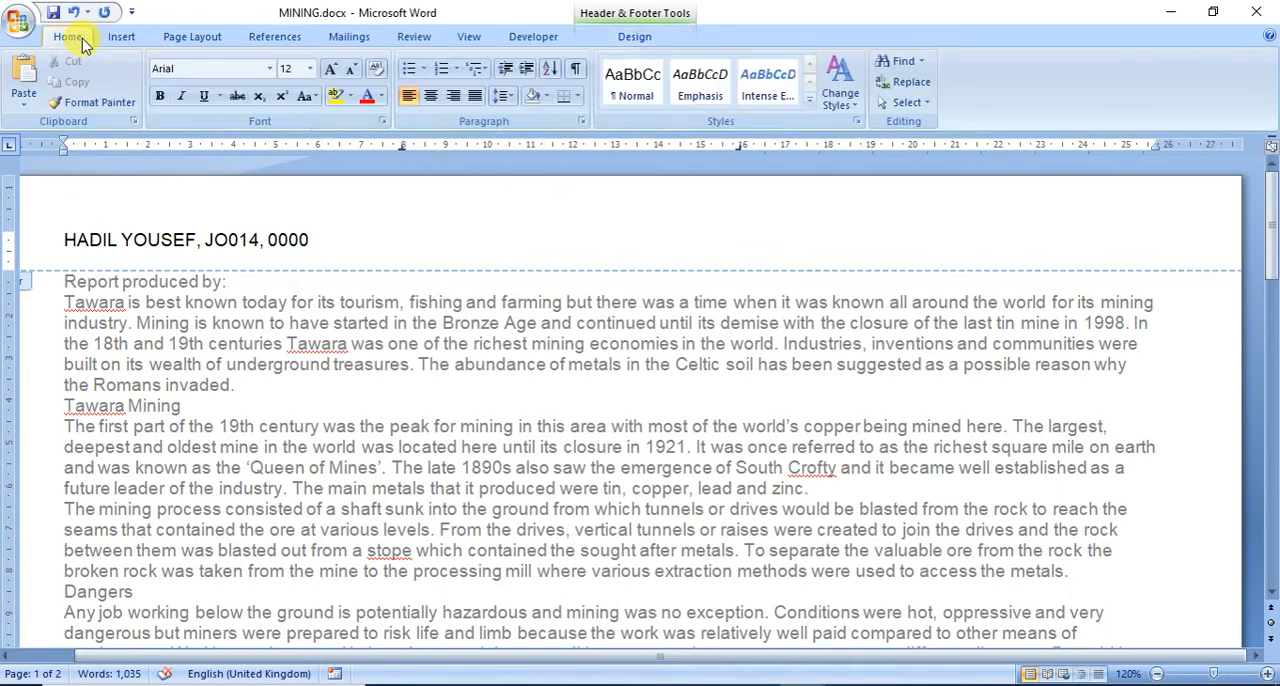
{"action": "left_click", "coordinate": [455, 97]}
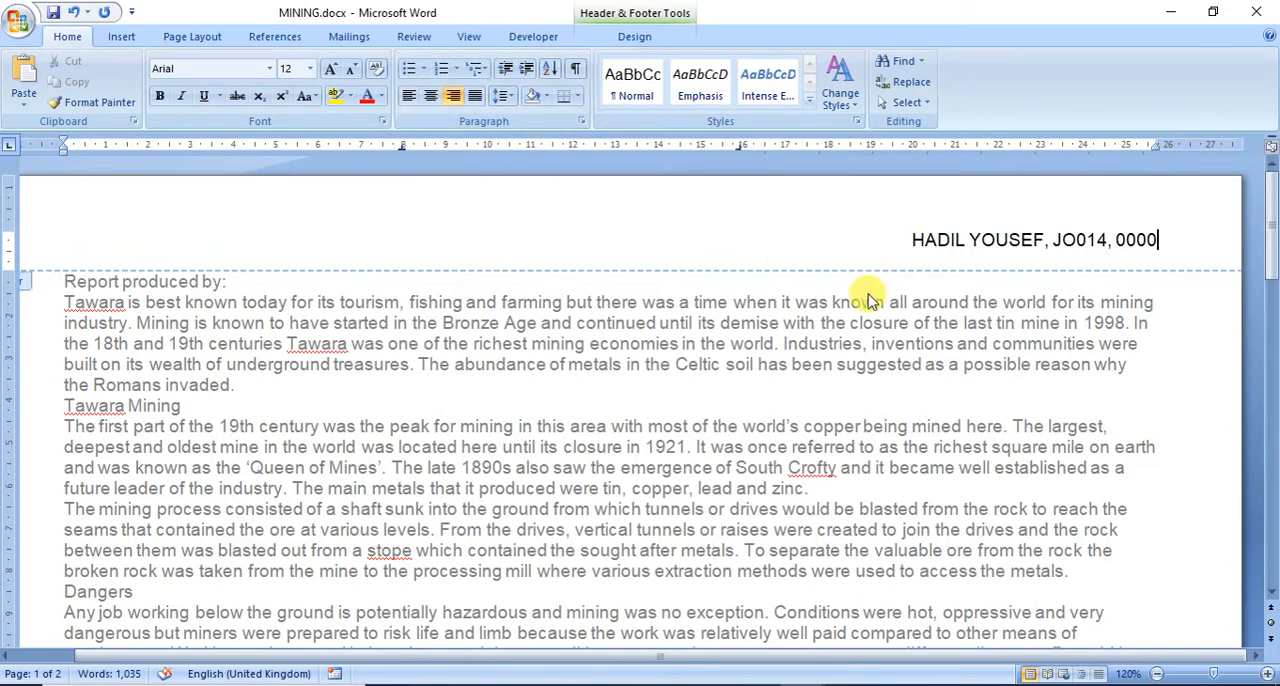
Step: Check the footer requirements of question 3 in the exam paper, and add a Blank footer to the MINING document in Word
{"action": "scroll", "coordinate": [900, 591], "scroll_direction": "down", "scroll_amount": 1}
{"action": "left_click", "coordinate": [757, 685]}
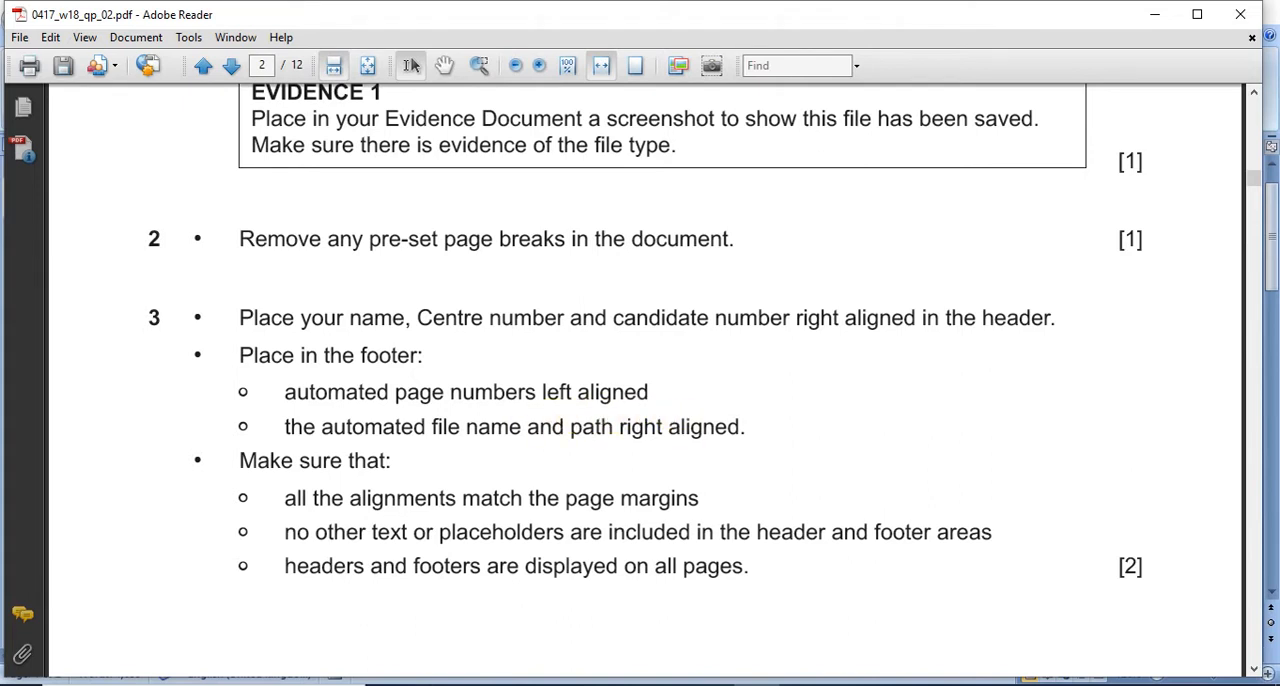
{"action": "mouse_move", "coordinate": [850, 684]}
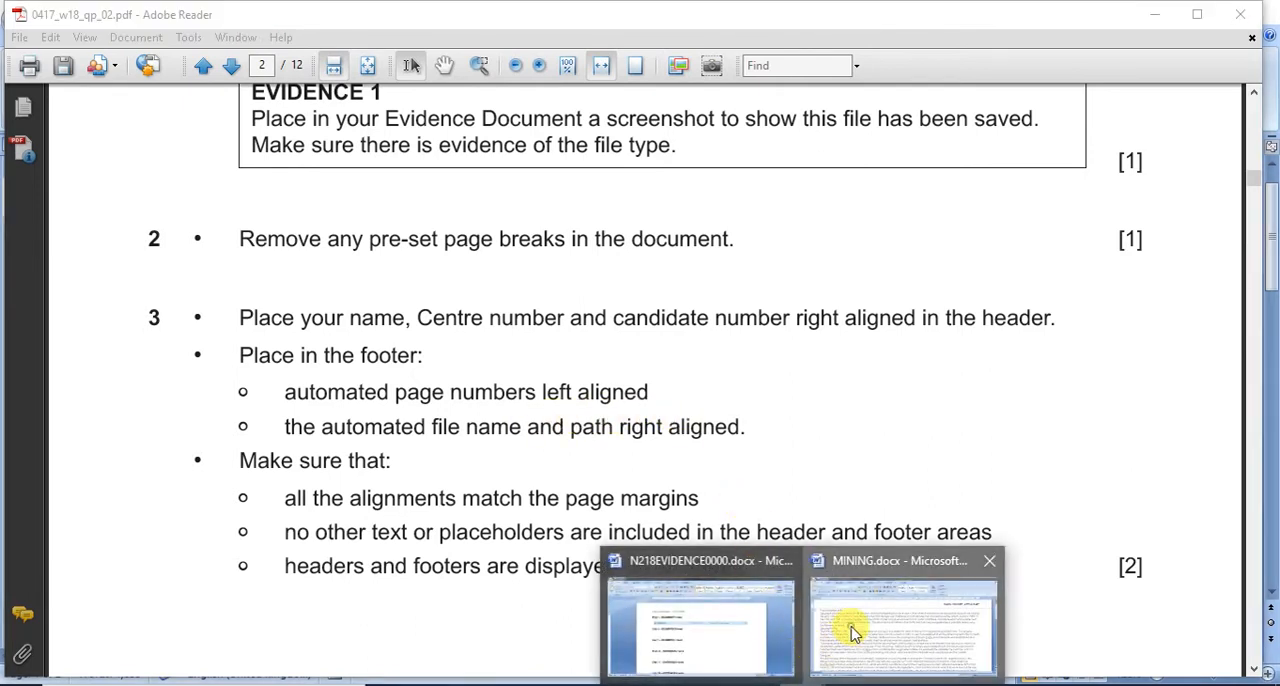
{"action": "left_click", "coordinate": [849, 629]}
{"action": "left_click", "coordinate": [116, 36]}
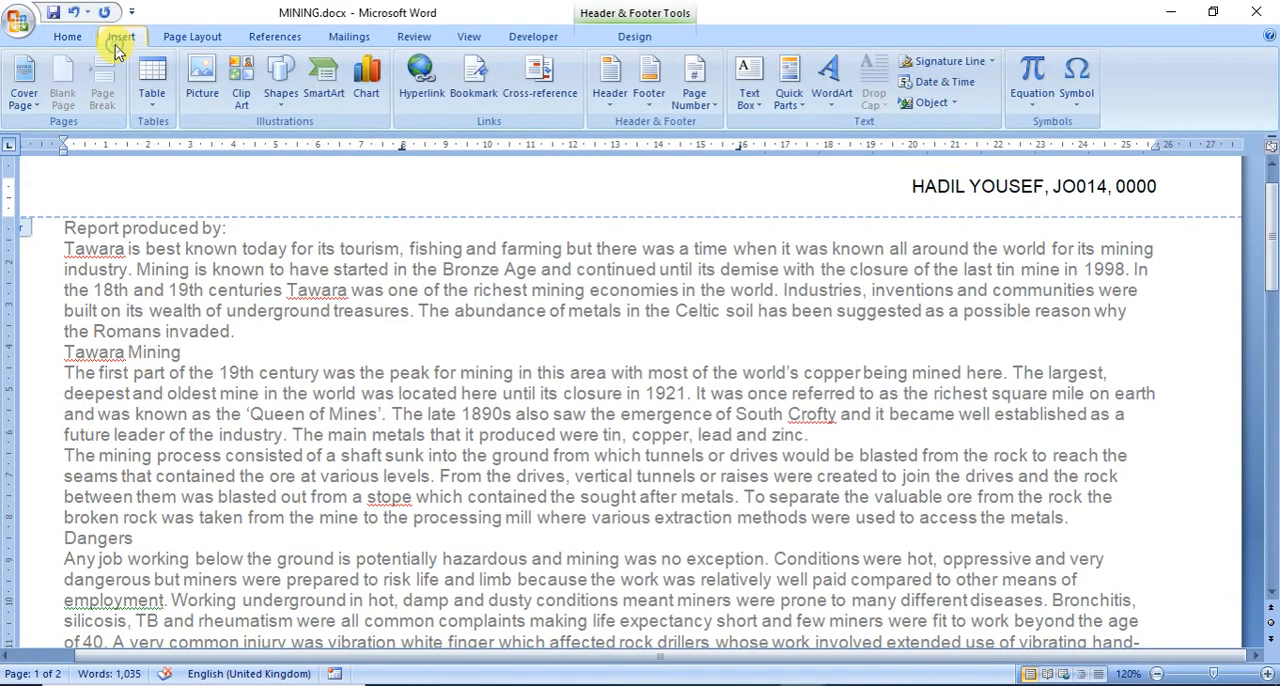
{"action": "left_click", "coordinate": [649, 62]}
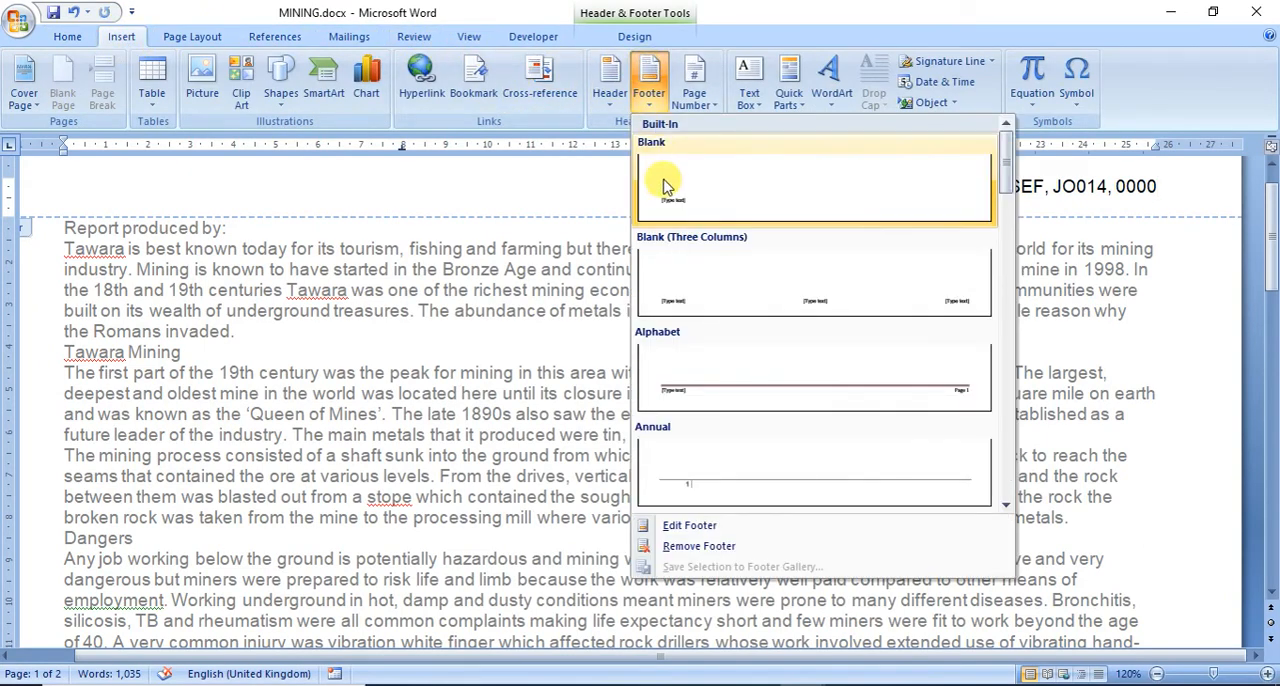
{"action": "left_click", "coordinate": [665, 185]}
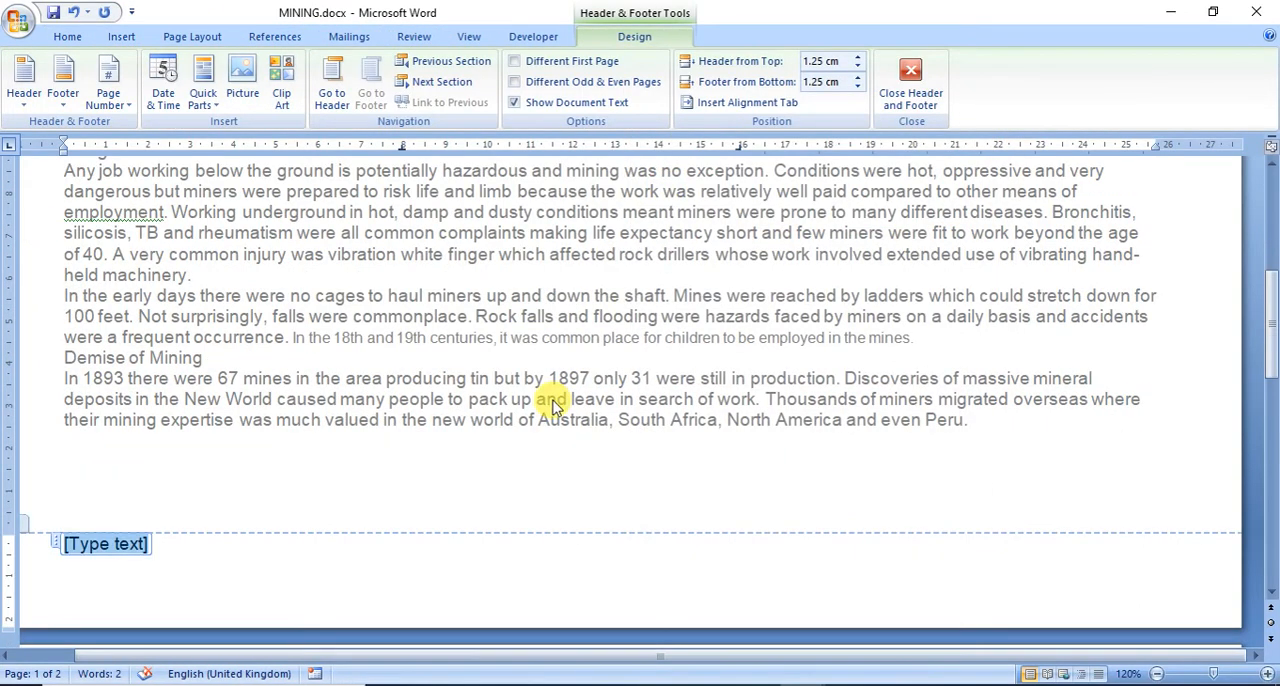
Step: Replace the footer's placeholder text with an automated plain page number, left aligned, as question 3 of the exam paper asks
{"action": "left_click", "coordinate": [740, 684]}
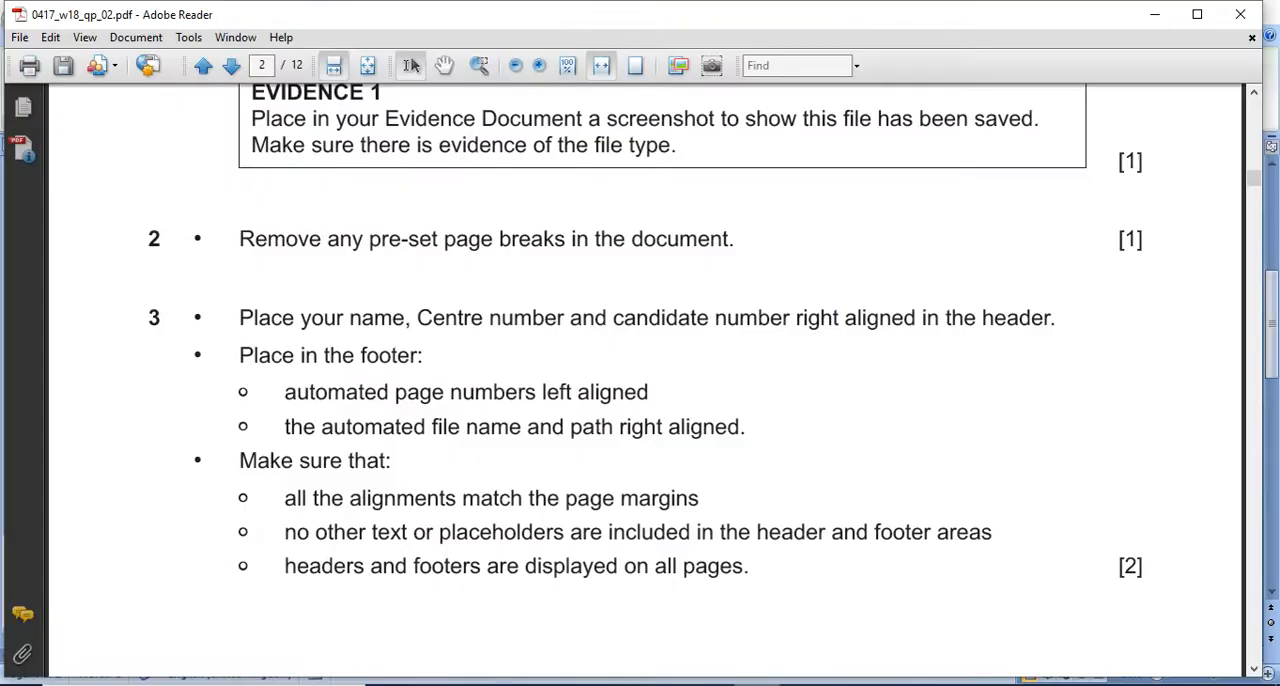
{"action": "key", "text": "alt+Tab"}
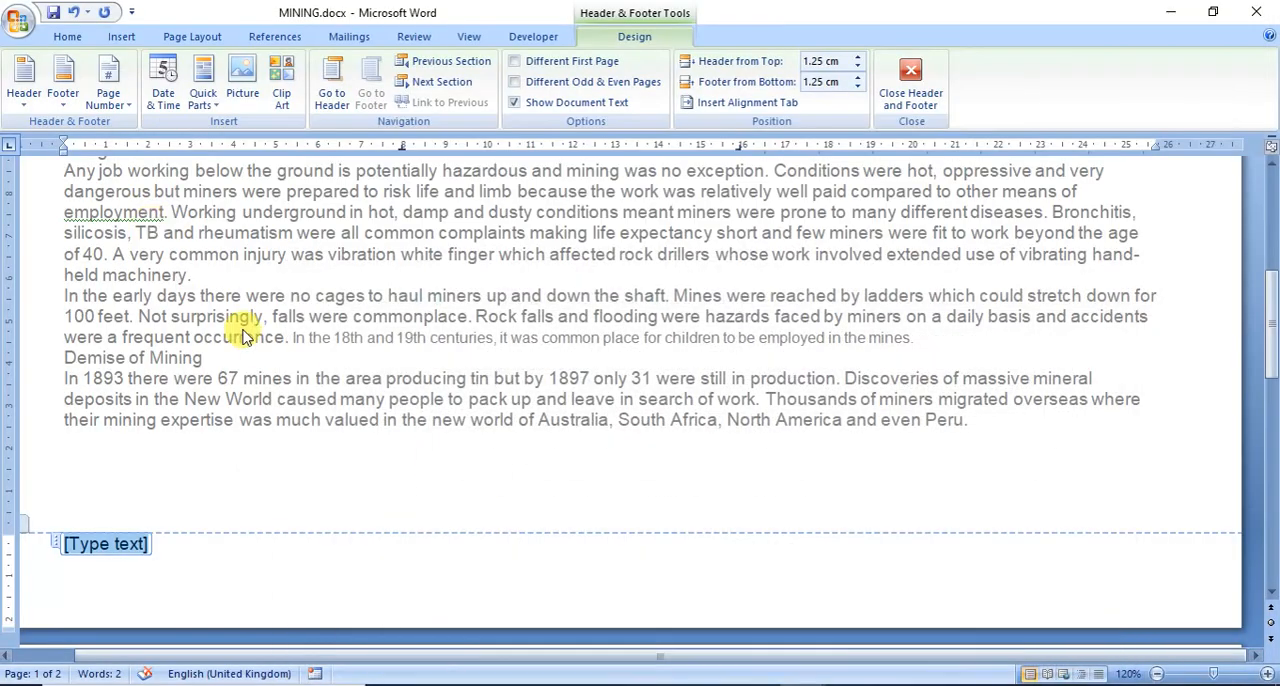
{"action": "left_click", "coordinate": [110, 92]}
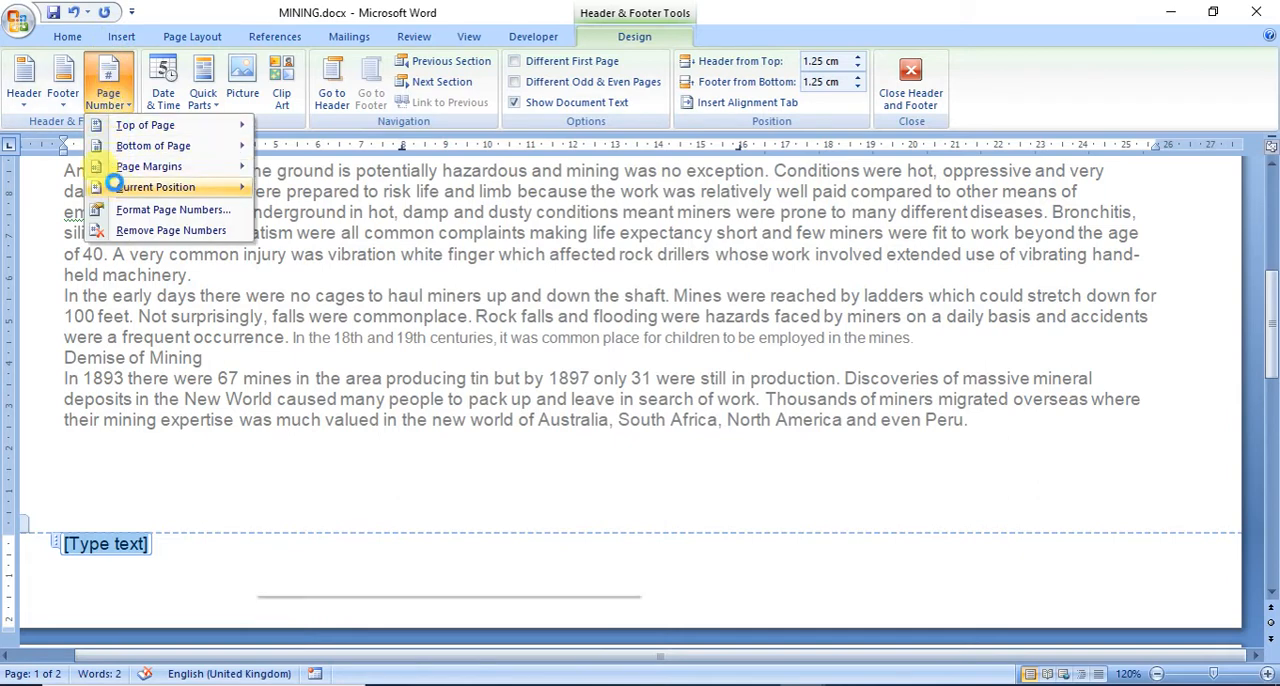
{"action": "mouse_move", "coordinate": [155, 187]}
{"action": "left_click", "coordinate": [297, 236]}
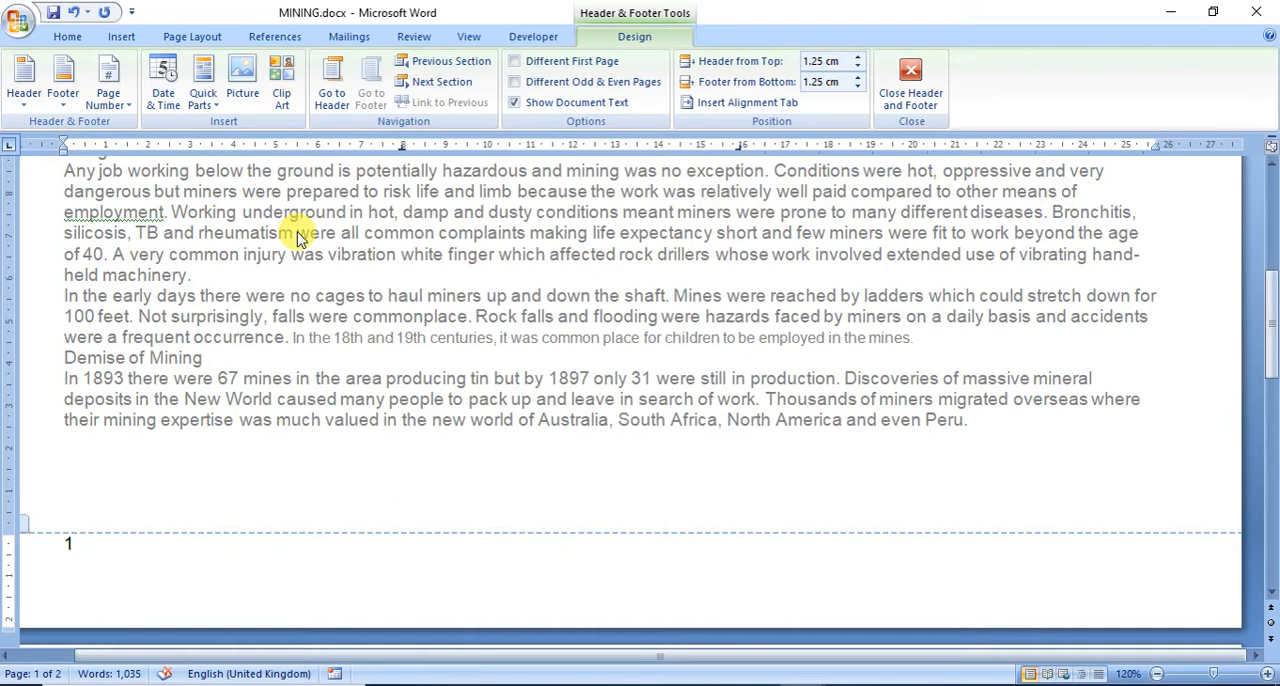
{"action": "left_click", "coordinate": [297, 236]}
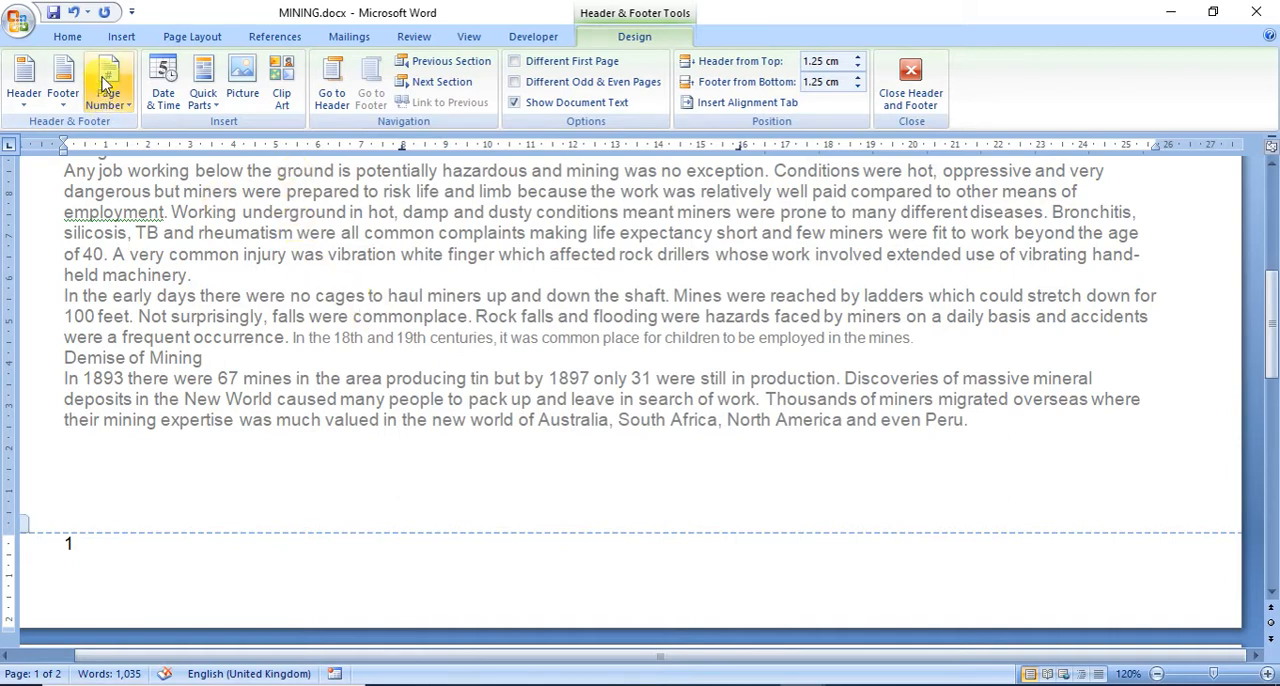
Step: Insert the FileName field with the path added after the page number in the footer, checking the required alignment in the exam paper
{"action": "left_click", "coordinate": [119, 35]}
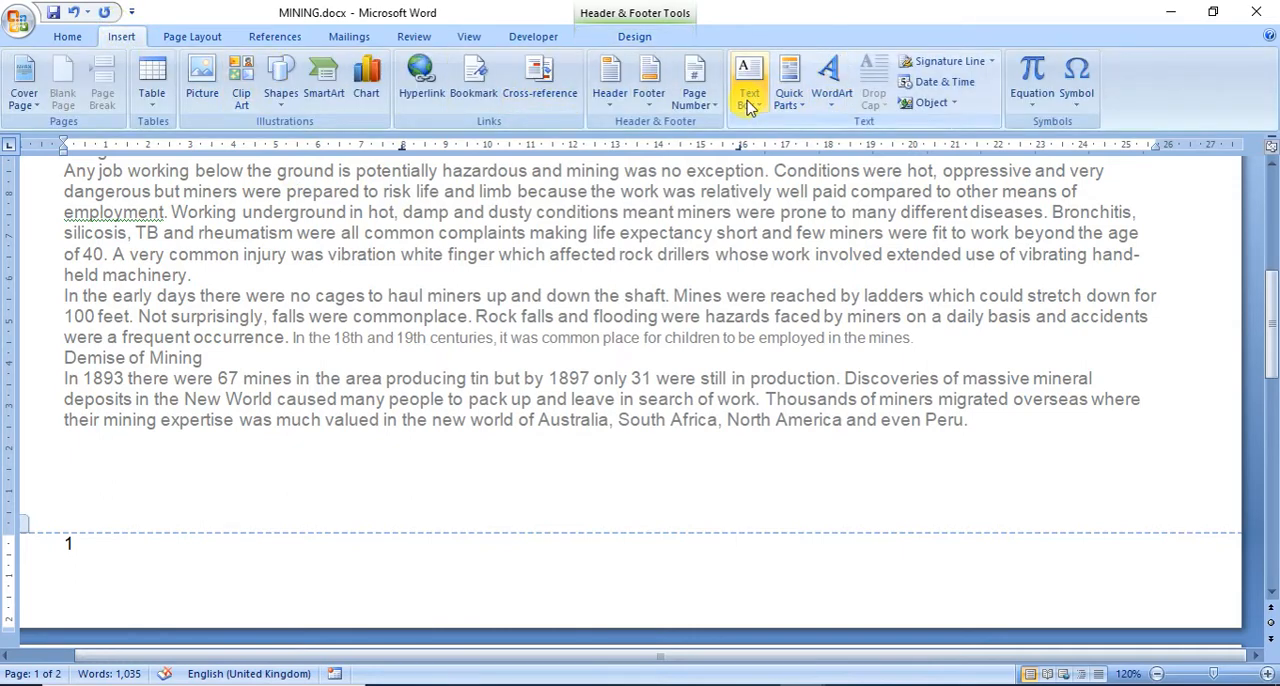
{"action": "left_click", "coordinate": [786, 104]}
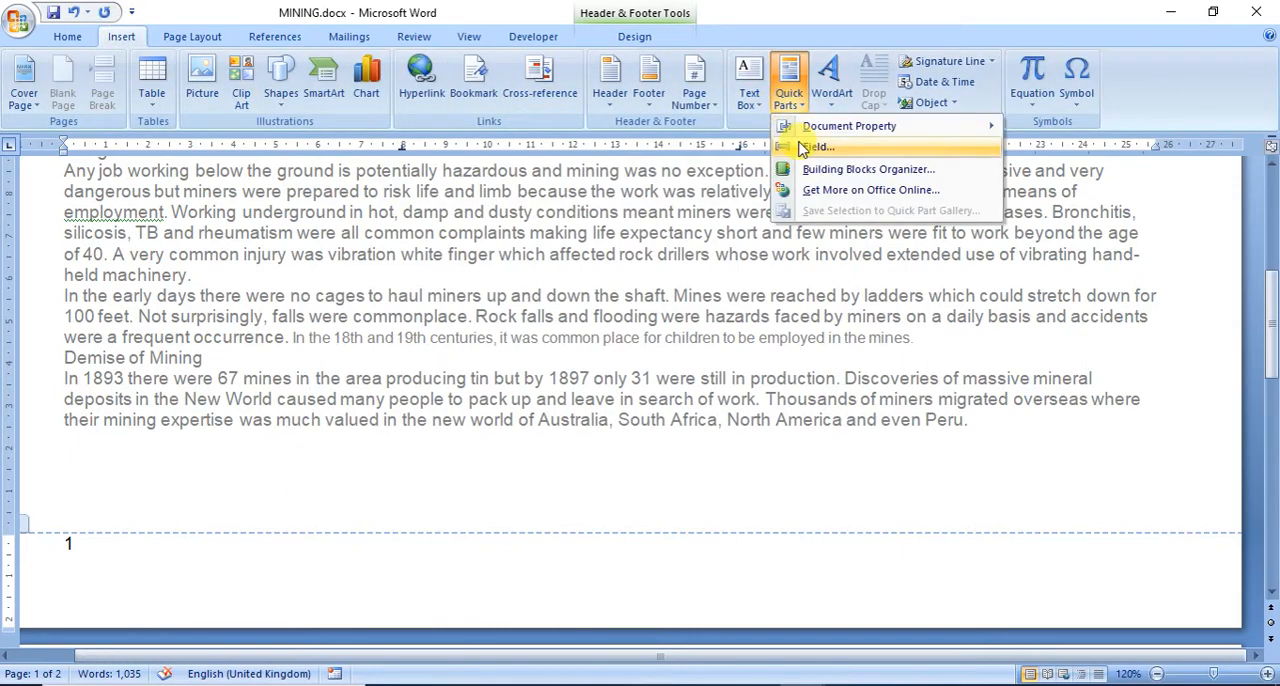
{"action": "left_click", "coordinate": [801, 148]}
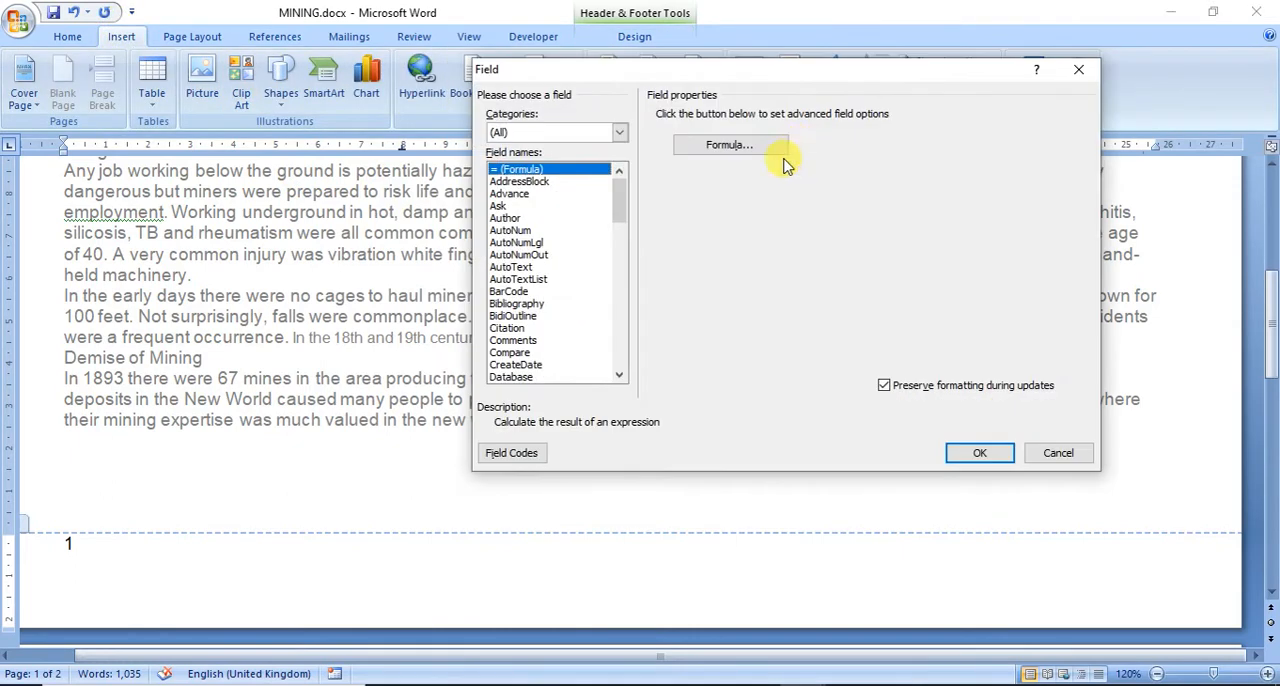
{"action": "left_click", "coordinate": [619, 375]}
{"action": "left_click", "coordinate": [619, 375]}
{"action": "left_click", "coordinate": [619, 375]}
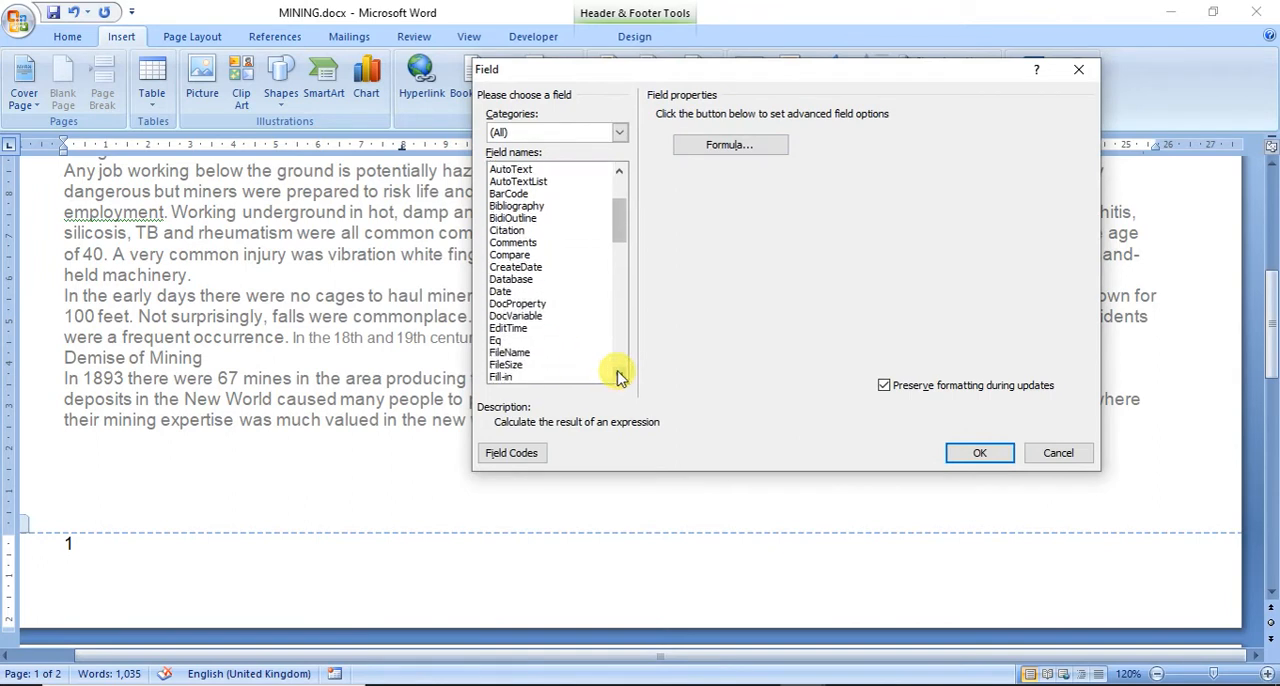
{"action": "left_click", "coordinate": [510, 353]}
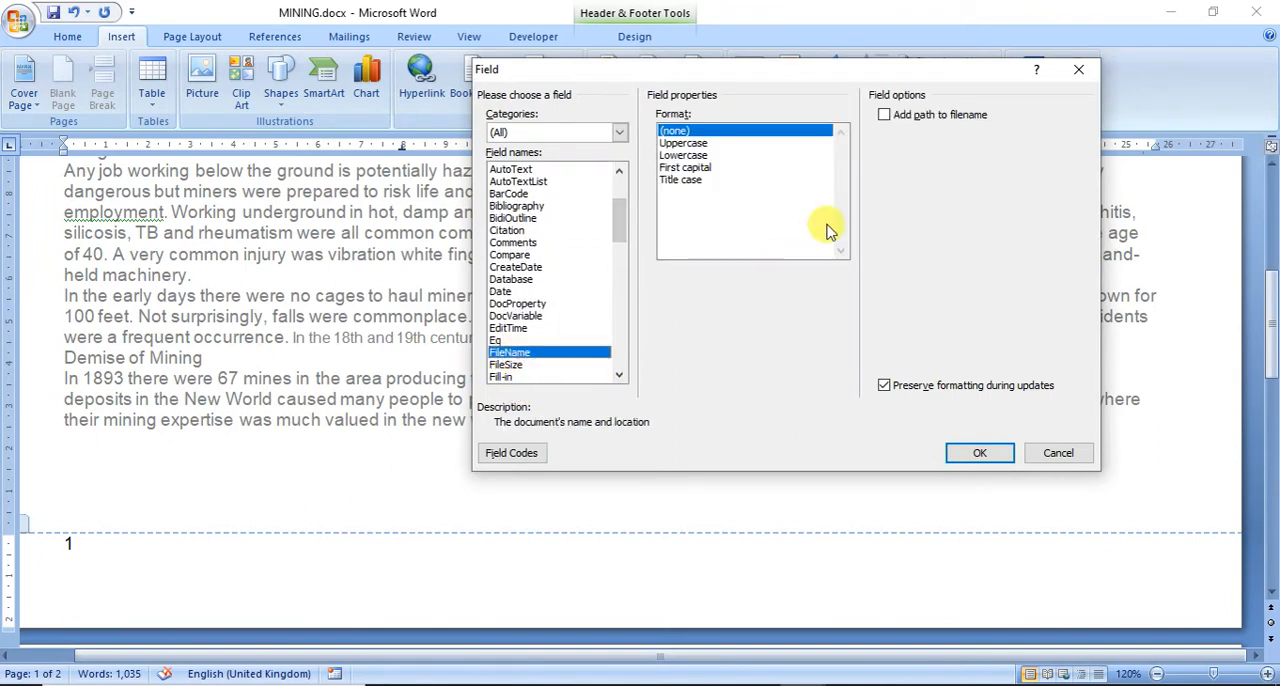
{"action": "left_click", "coordinate": [907, 117]}
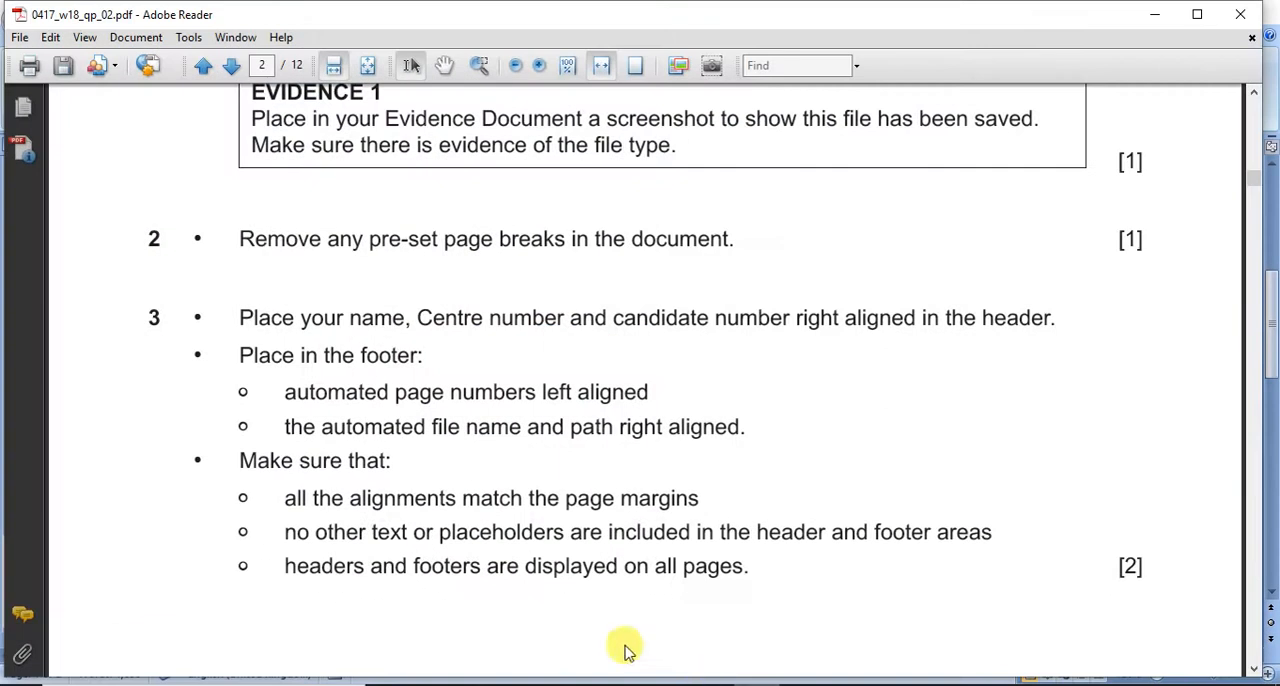
{"action": "left_click_drag", "start_coordinate": [320, 428], "coordinate": [522, 428]}
{"action": "left_click_drag", "start_coordinate": [619, 428], "coordinate": [745, 428]}
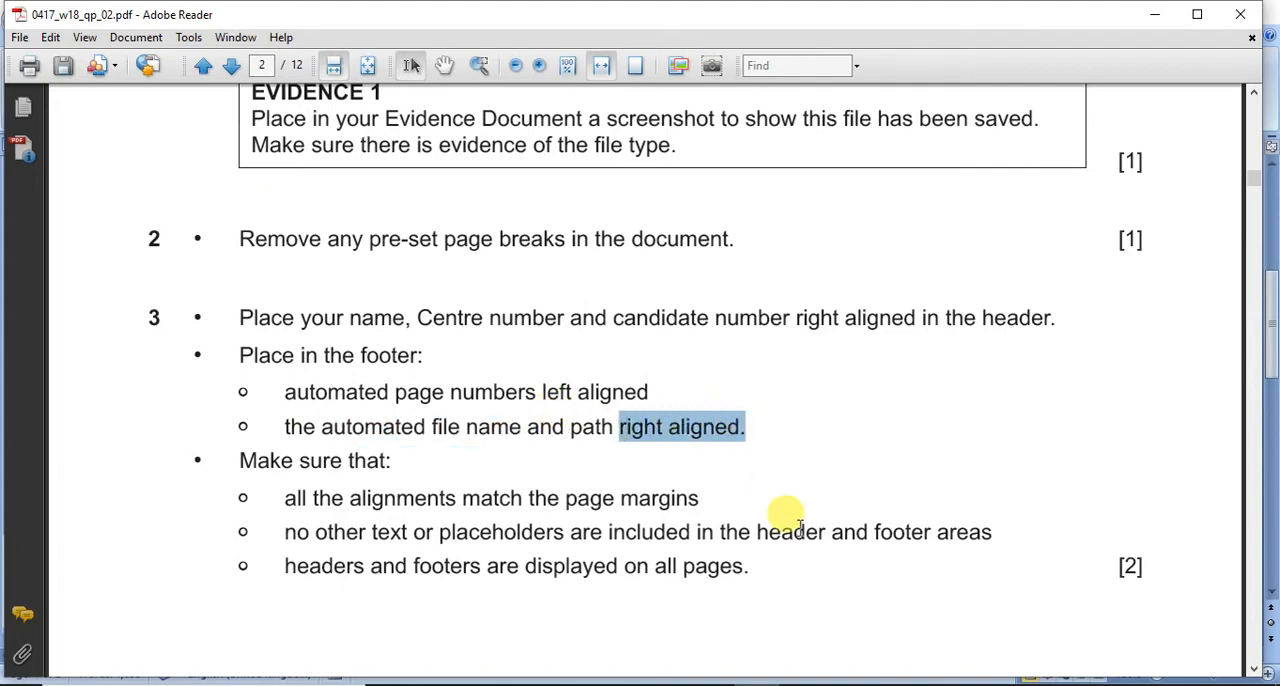
{"action": "left_click", "coordinate": [822, 668]}
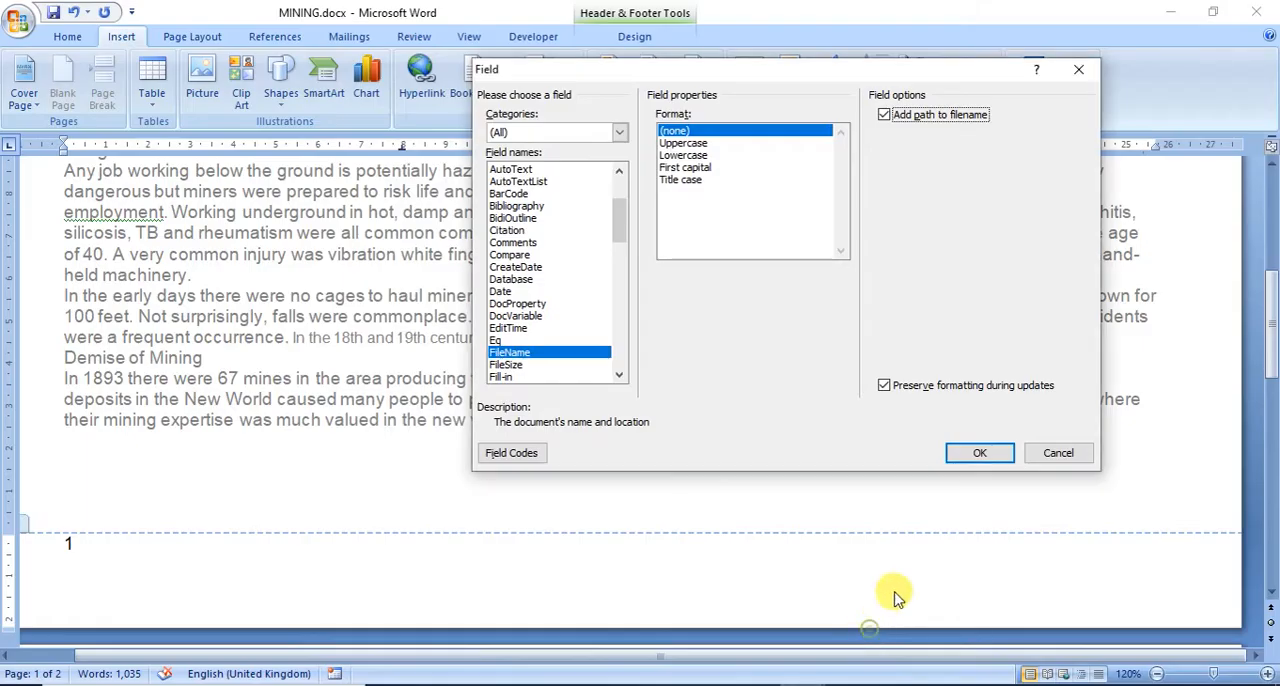
{"action": "left_click", "coordinate": [886, 613]}
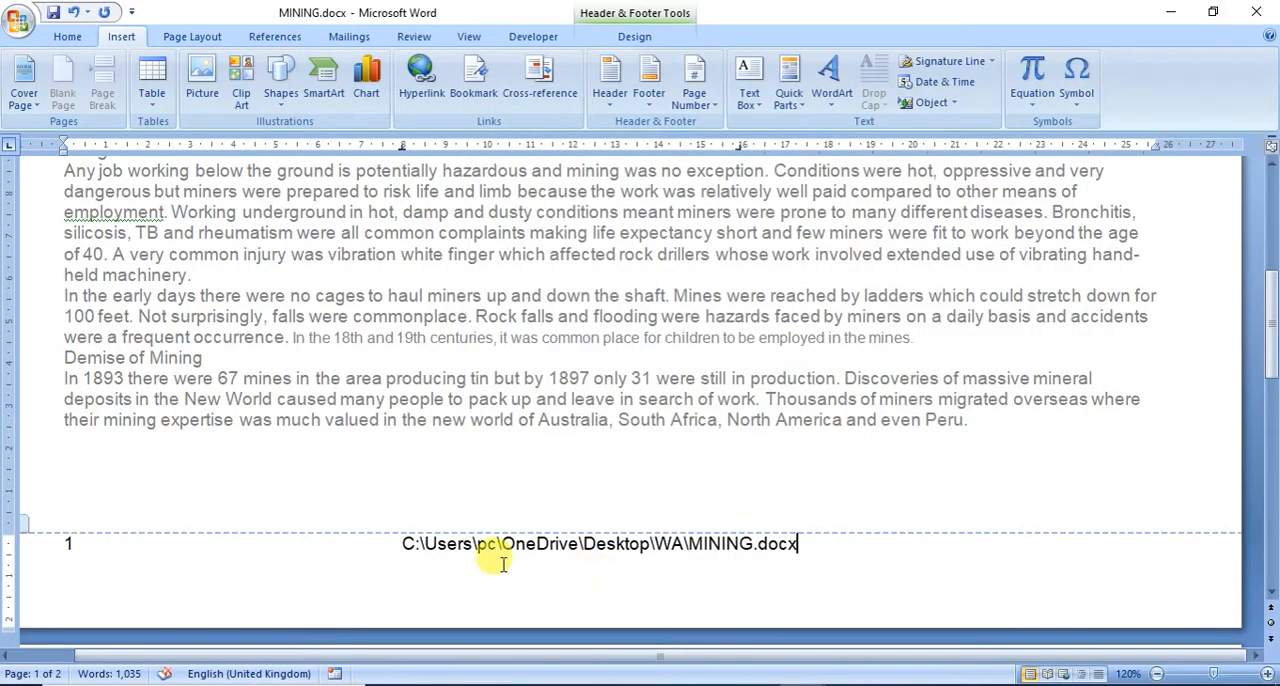
Step: Move the file name and path to the right side of the footer, keeping it on the same line as the page number
{"action": "left_click", "coordinate": [393, 545]}
{"action": "key", "text": "Return"}
{"action": "key", "text": "BackSpace"}
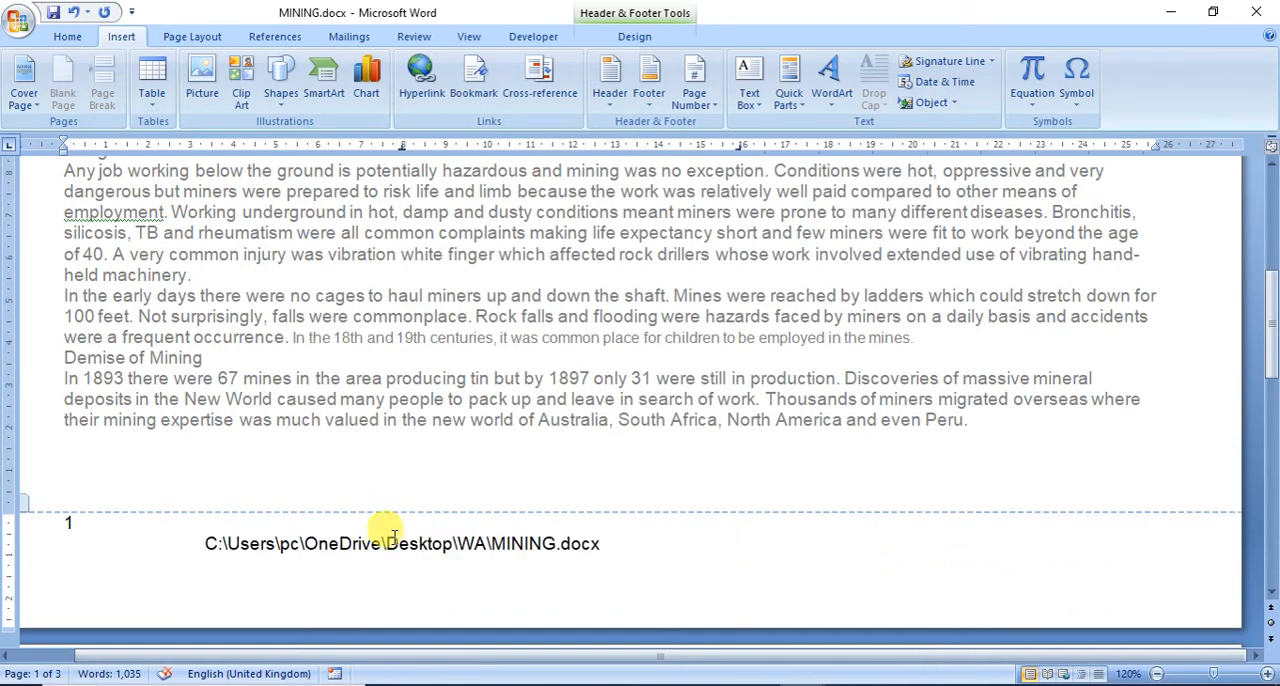
{"action": "key", "text": "BackSpace"}
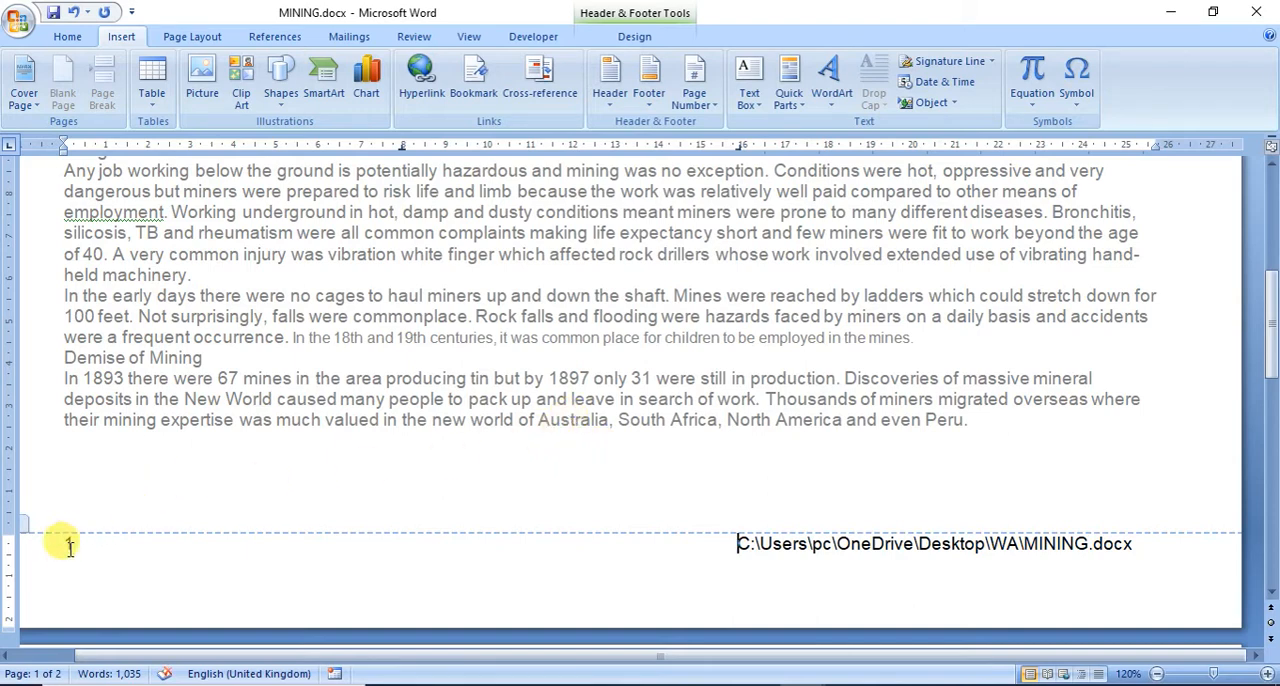
Step: Save the MINING document and close its header and footer
{"action": "left_click", "coordinate": [54, 13]}
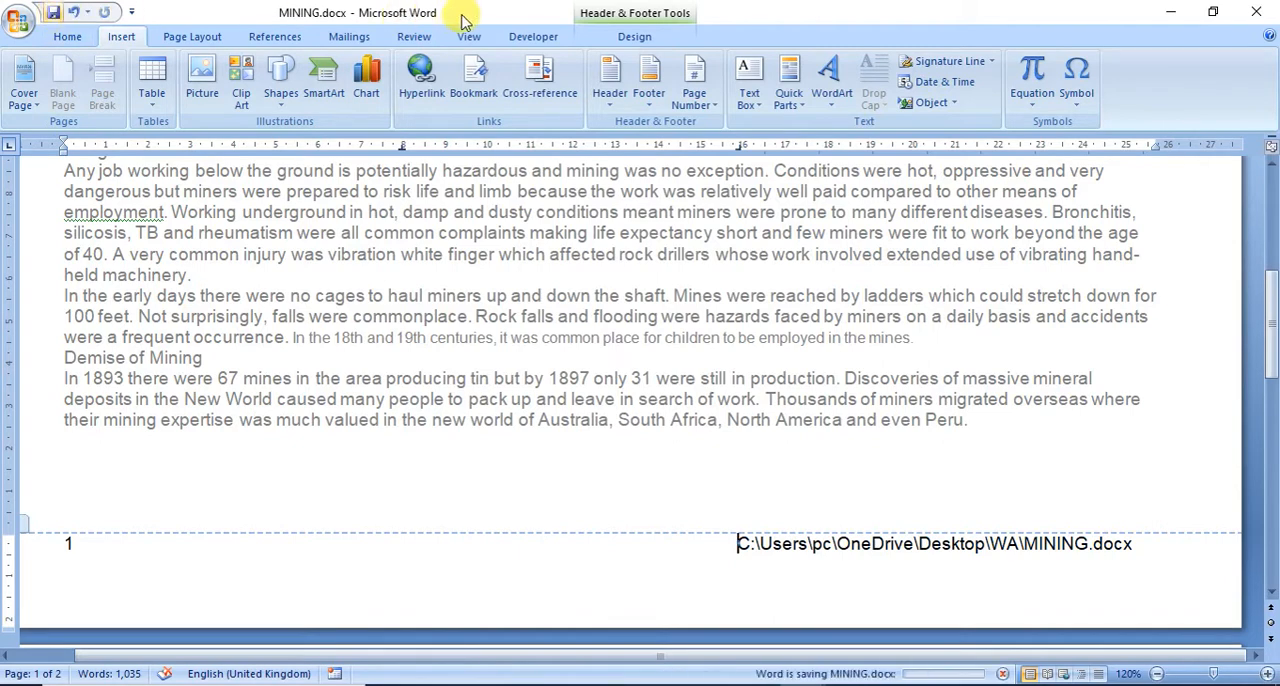
{"action": "left_click", "coordinate": [605, 36]}
{"action": "left_click", "coordinate": [910, 85]}
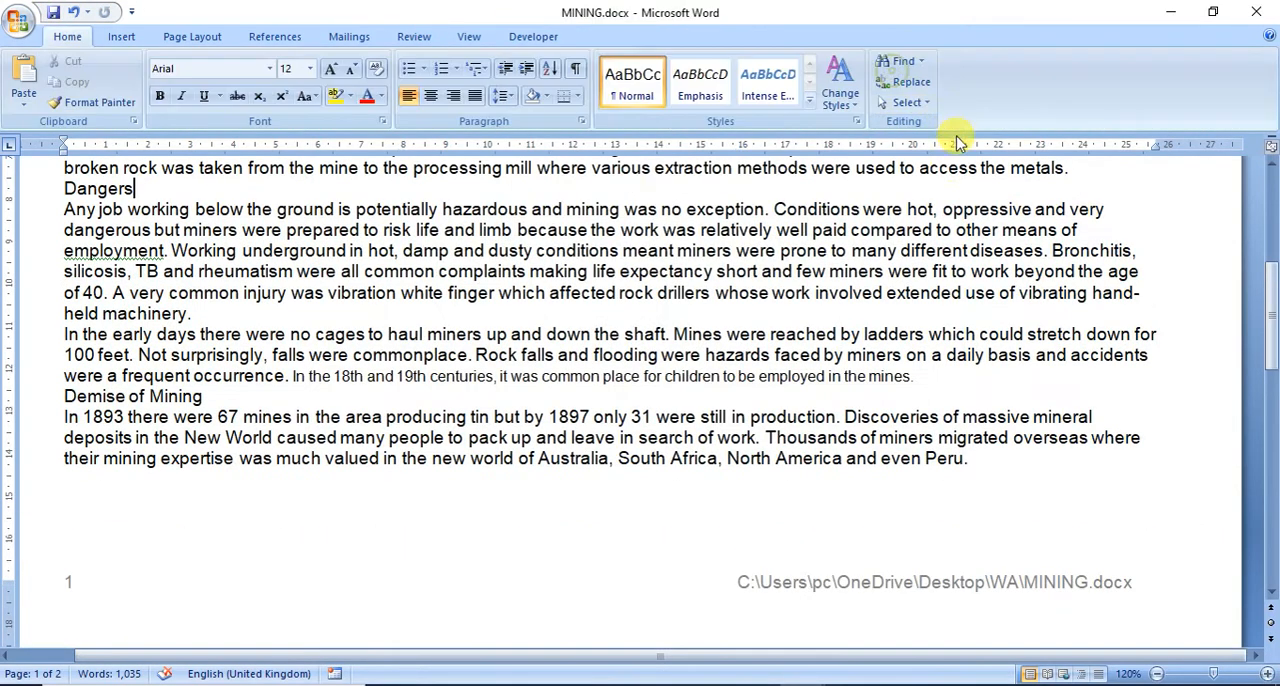
Step: Check the header and footer on both pages of MINING, and read question 4's House Style Specifications in the exam paper
{"action": "scroll", "coordinate": [614, 458], "scroll_direction": "down", "scroll_amount": 5}
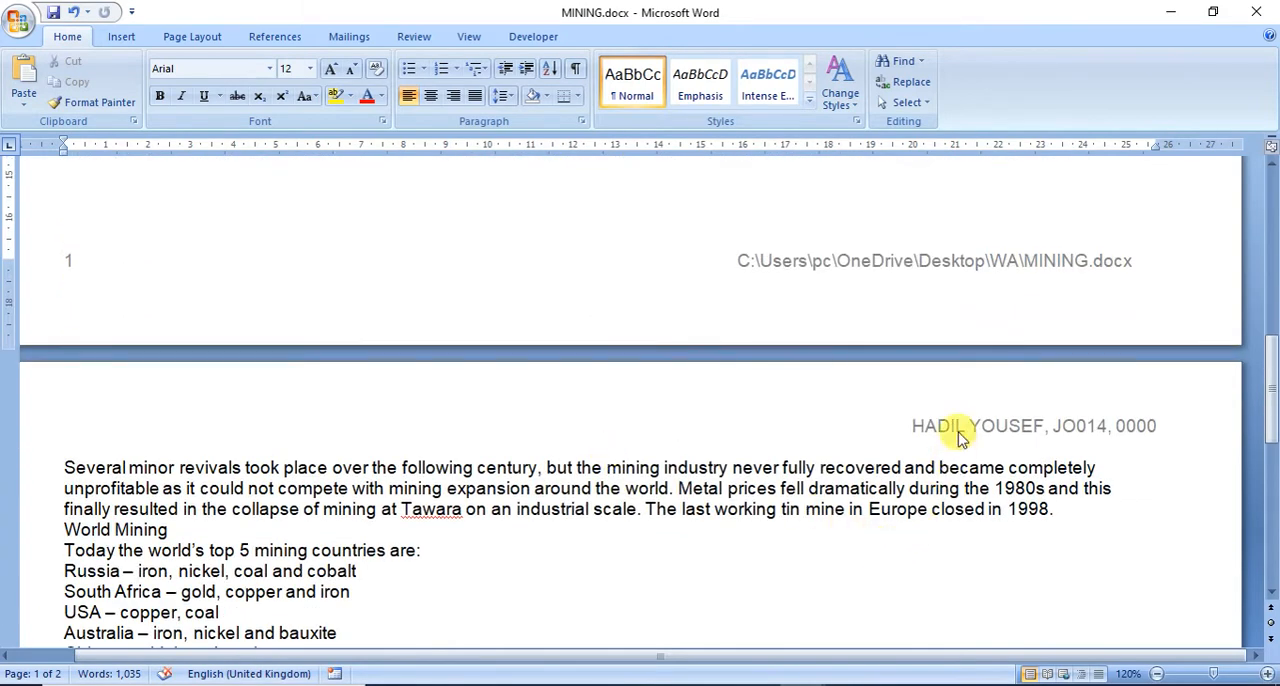
{"action": "scroll", "coordinate": [958, 437], "scroll_direction": "down", "scroll_amount": 10}
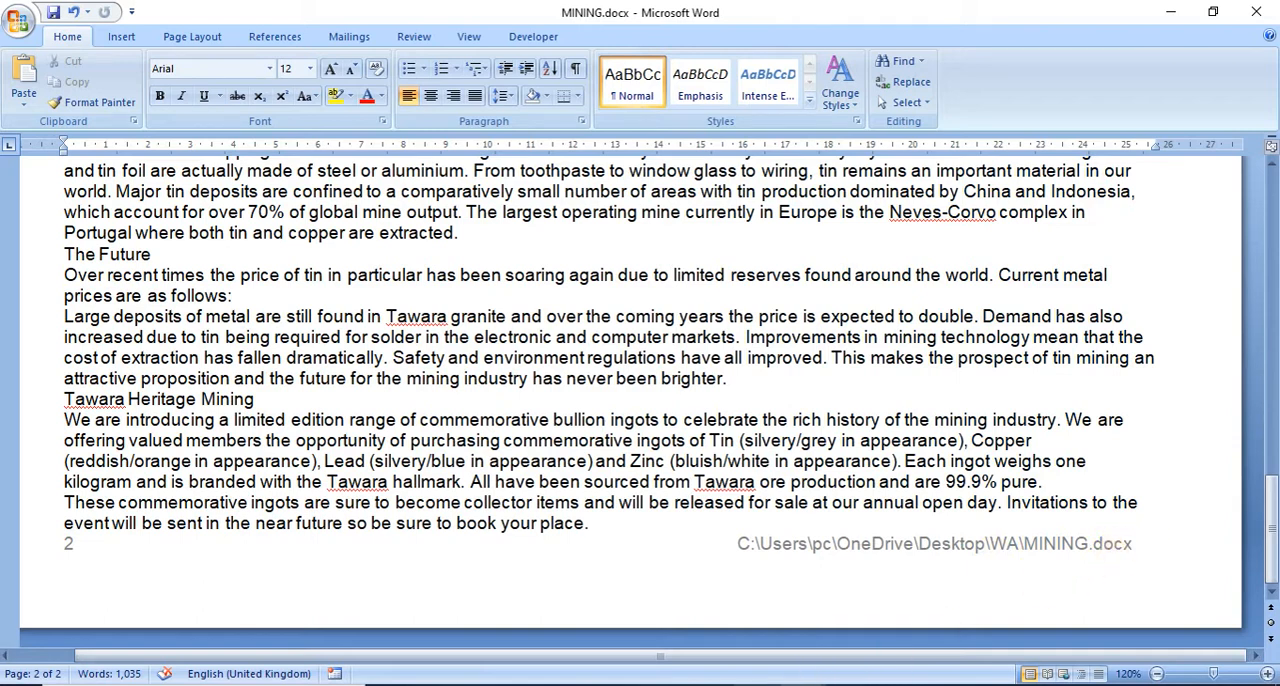
{"action": "key", "text": "alt+Tab"}
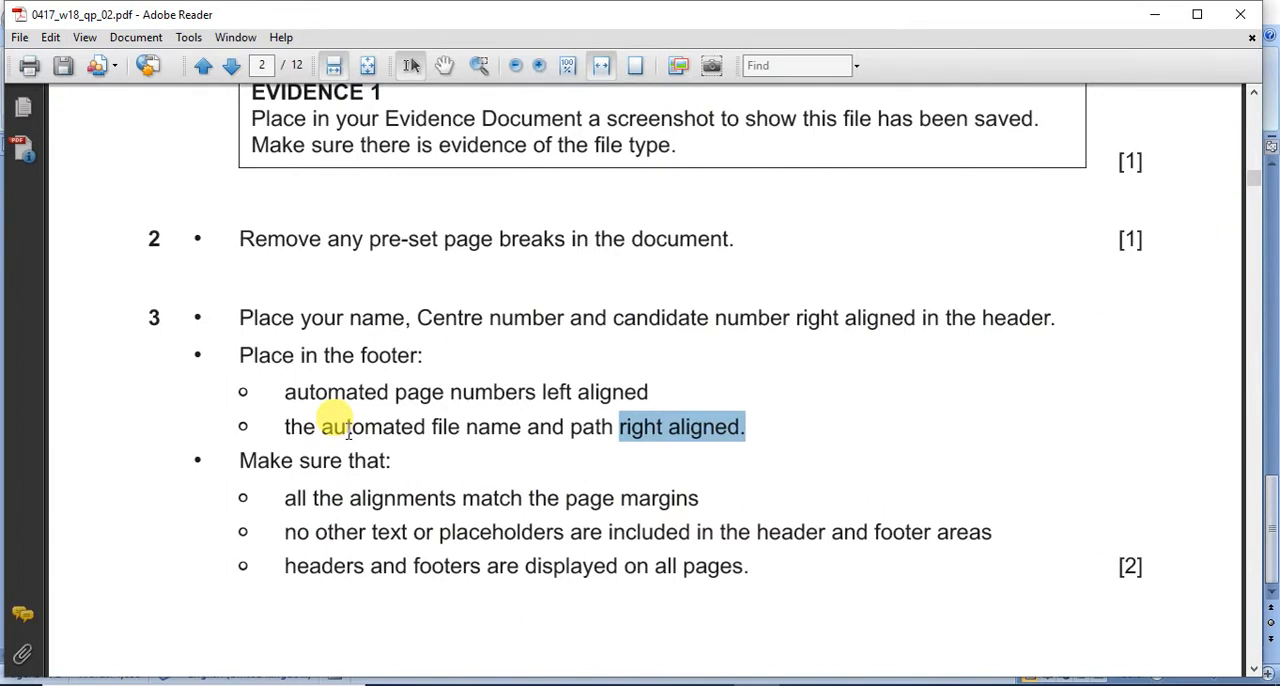
{"action": "scroll", "coordinate": [348, 432], "scroll_direction": "down", "scroll_amount": 10}
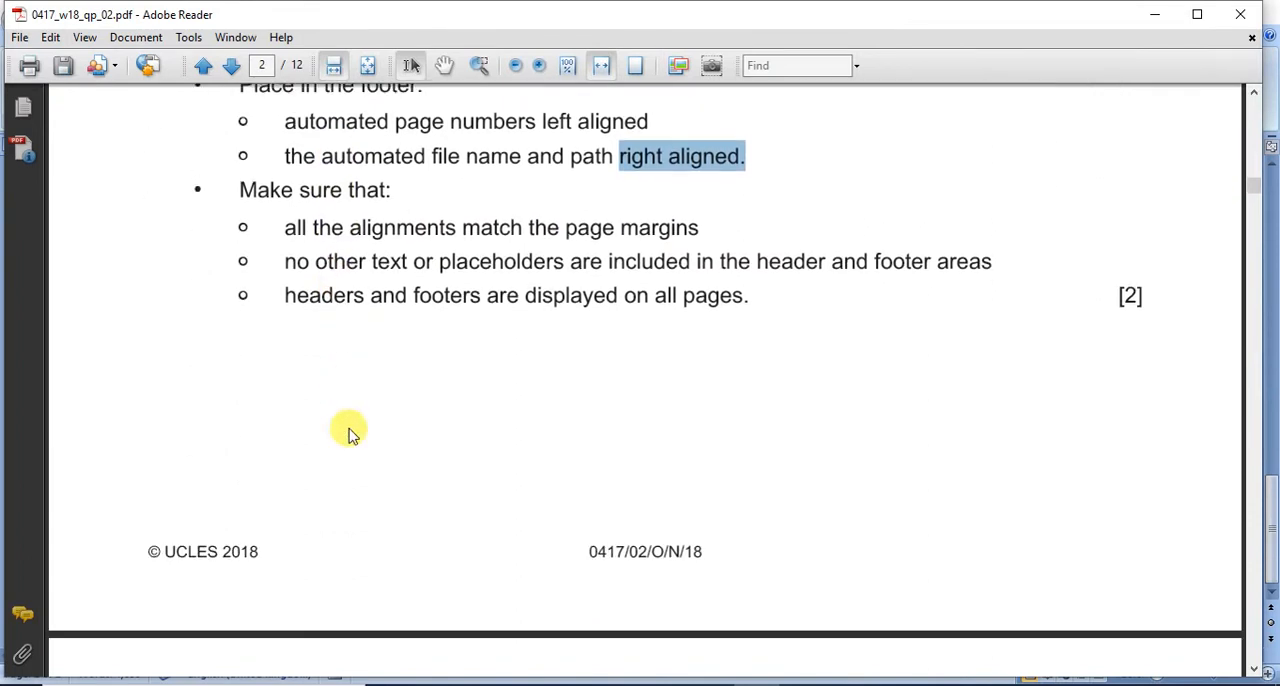
{"action": "scroll", "coordinate": [348, 432], "scroll_direction": "down", "scroll_amount": 10}
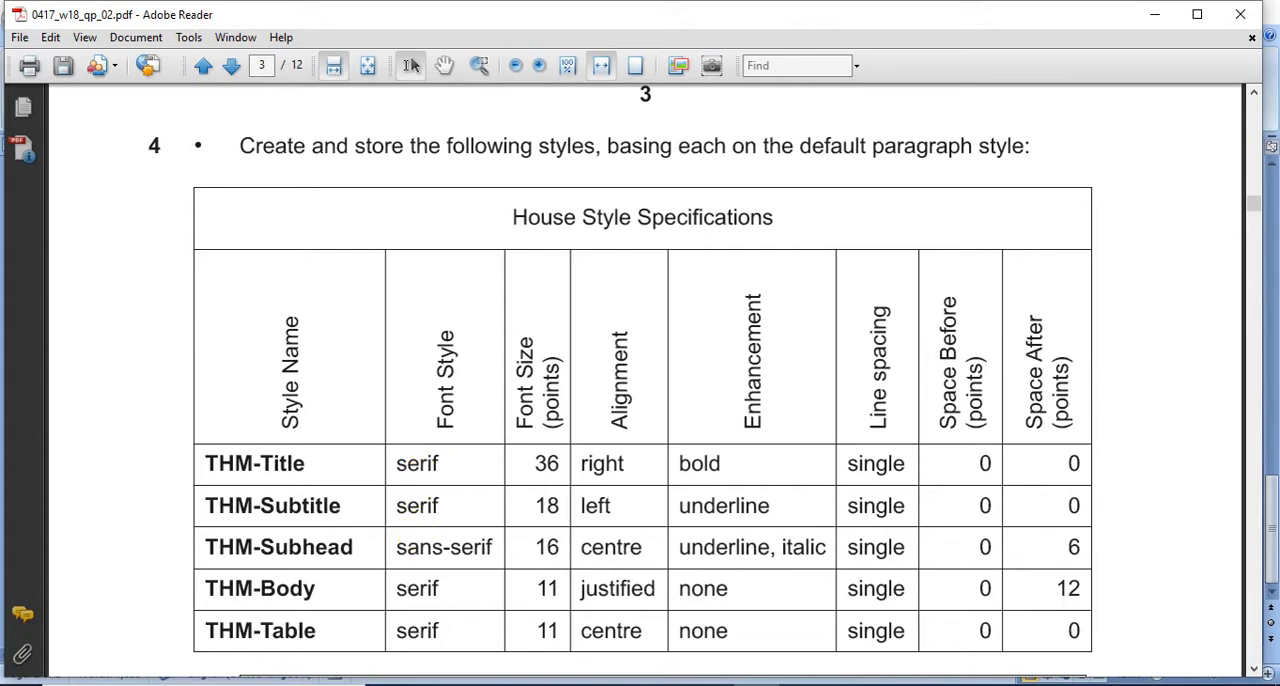
Step: Switch to the MINING document in Word, show its list of styles and keep the list limited to styles in the current document
{"action": "mouse_move", "coordinate": [800, 680]}
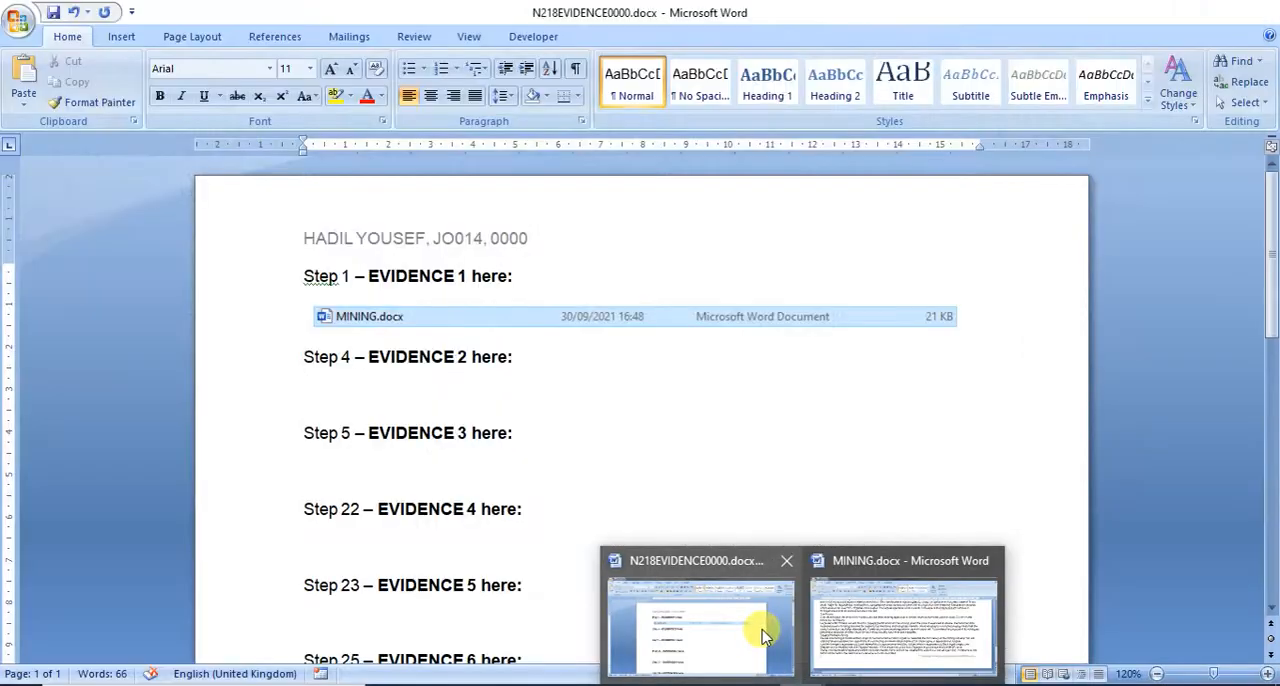
{"action": "left_click", "coordinate": [833, 627]}
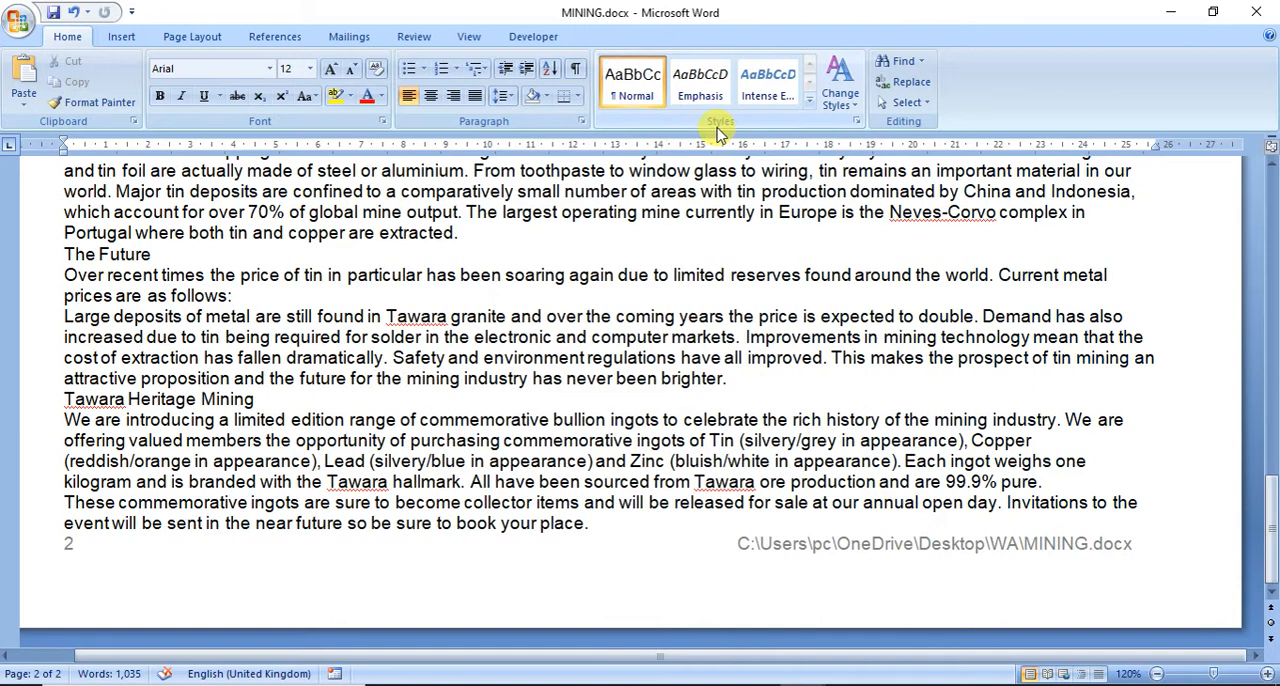
{"action": "left_click", "coordinate": [855, 123]}
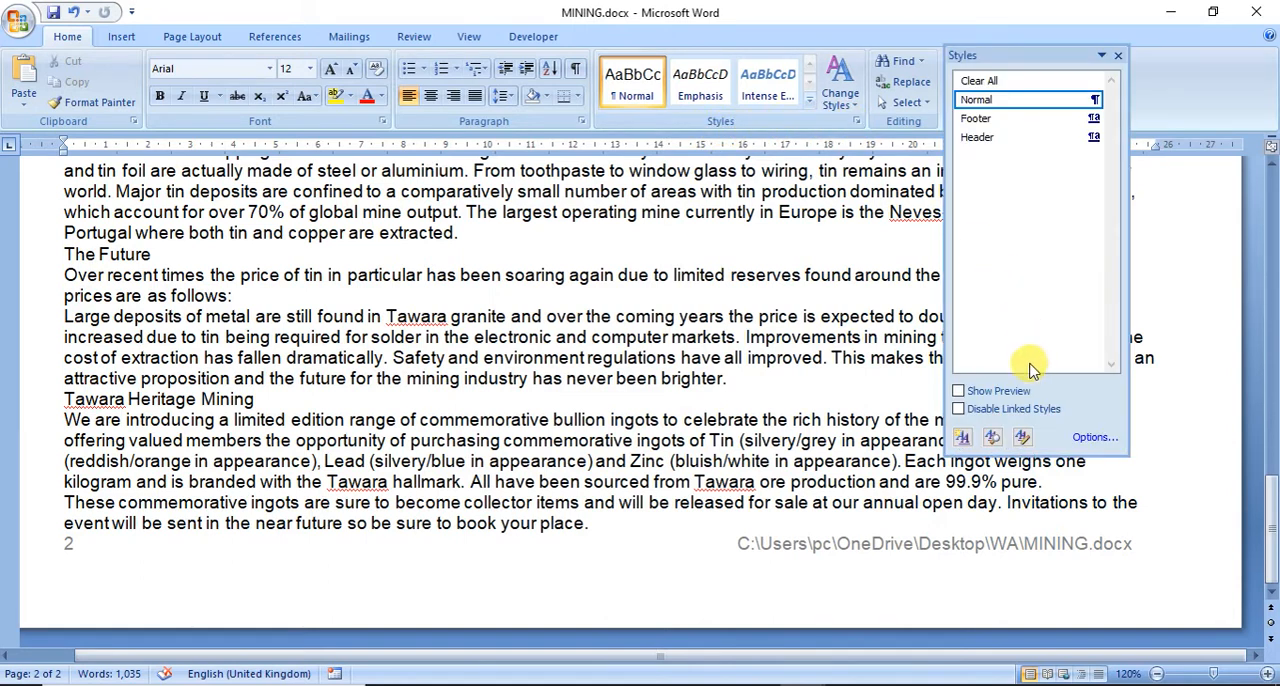
{"action": "left_click", "coordinate": [1095, 438]}
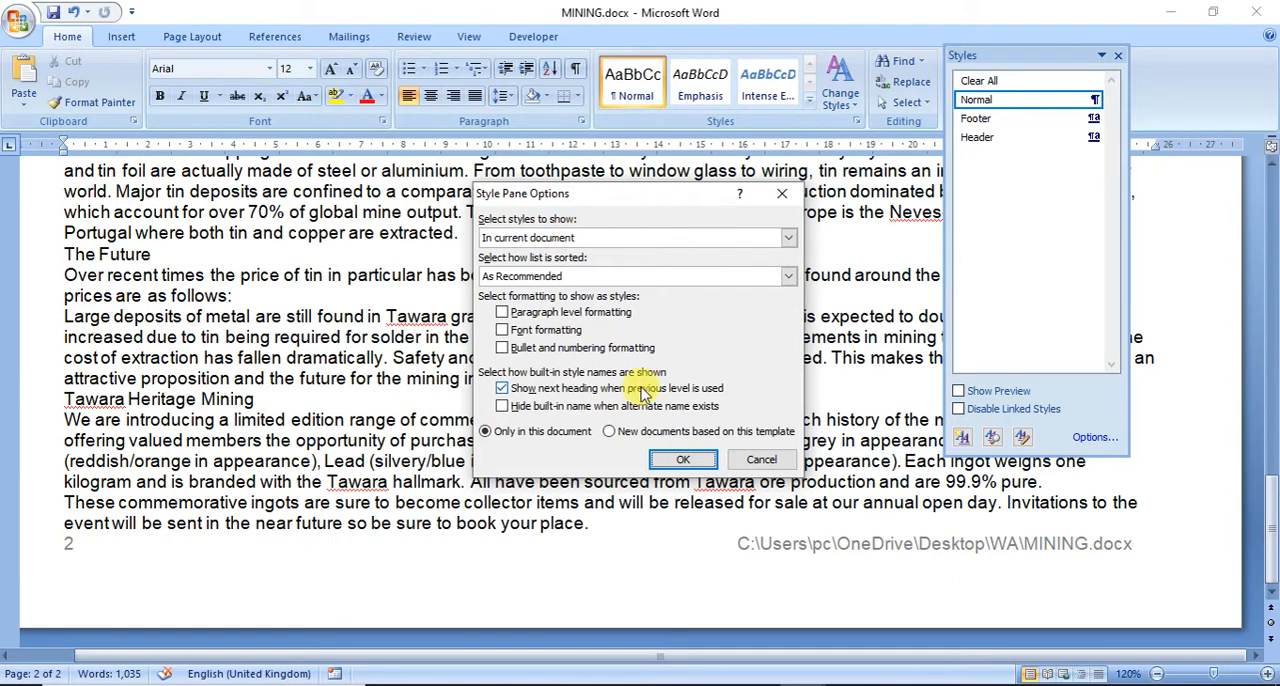
{"action": "left_click", "coordinate": [670, 461]}
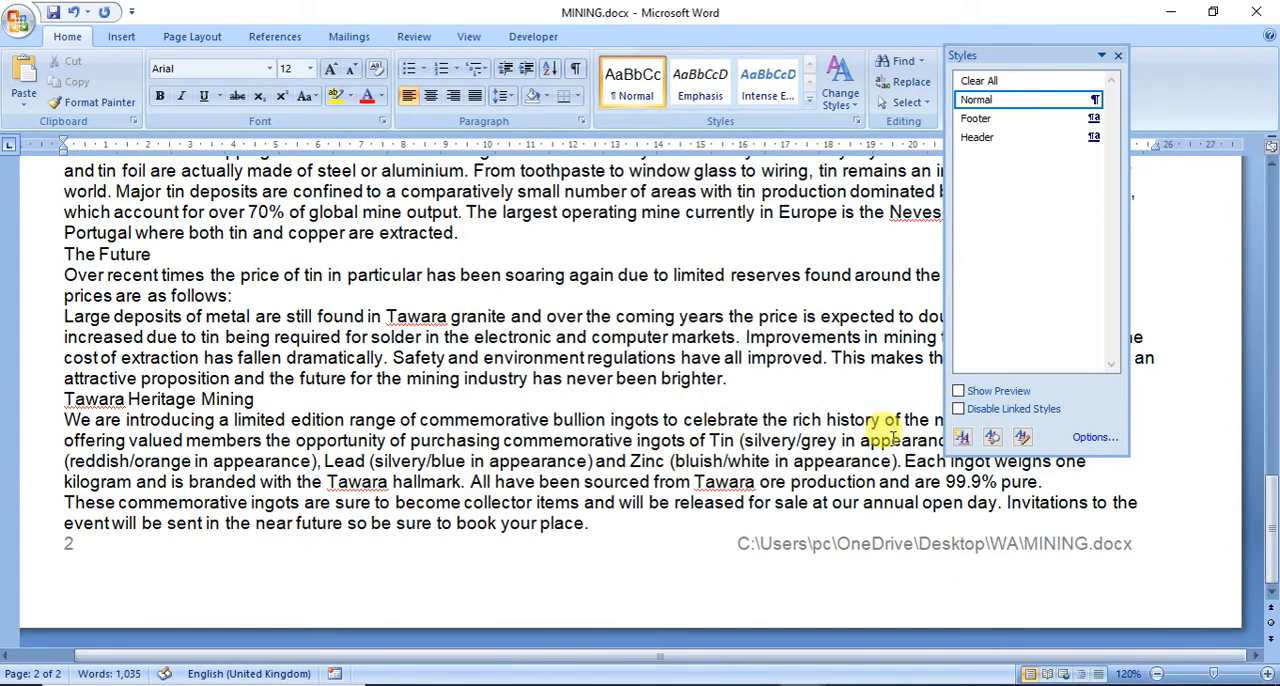
Step: Start a new paragraph style named THM-Title, based on Normal, with the font Times New Roman
{"action": "left_click", "coordinate": [963, 438]}
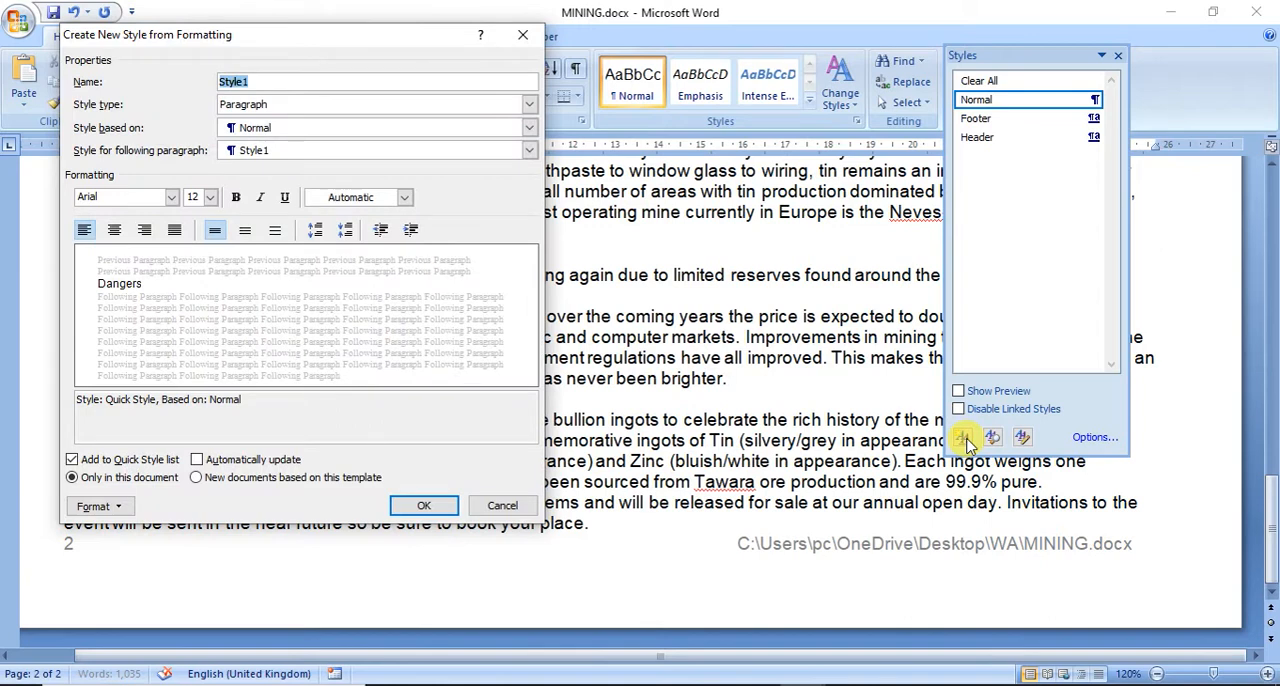
{"action": "type", "text": "THM-"}
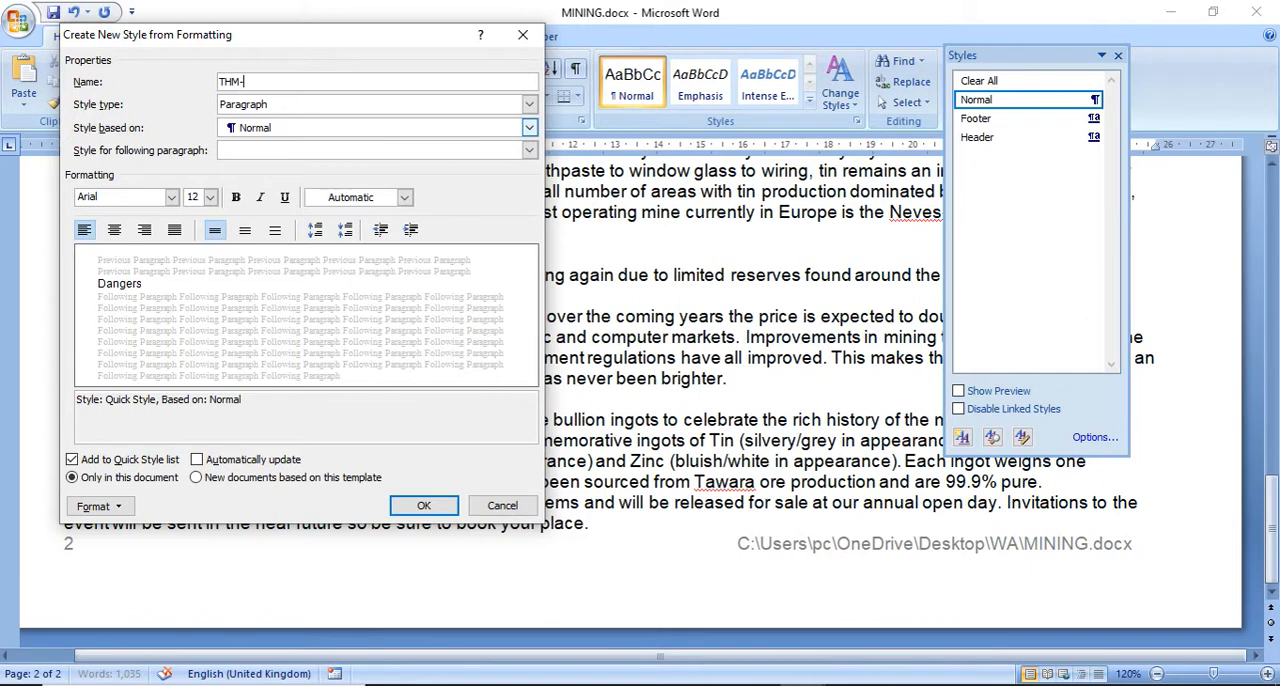
{"action": "type", "text": "Title"}
{"action": "left_click", "coordinate": [172, 198]}
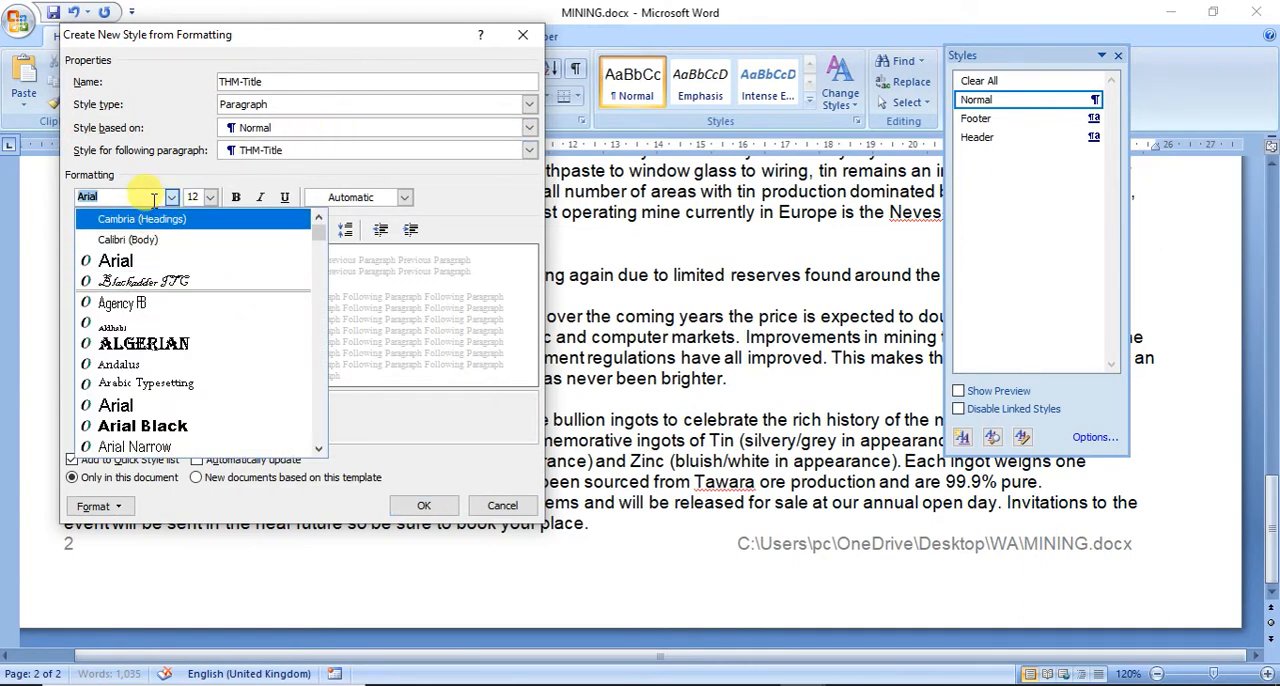
{"action": "type", "text": "Times New Roman"}
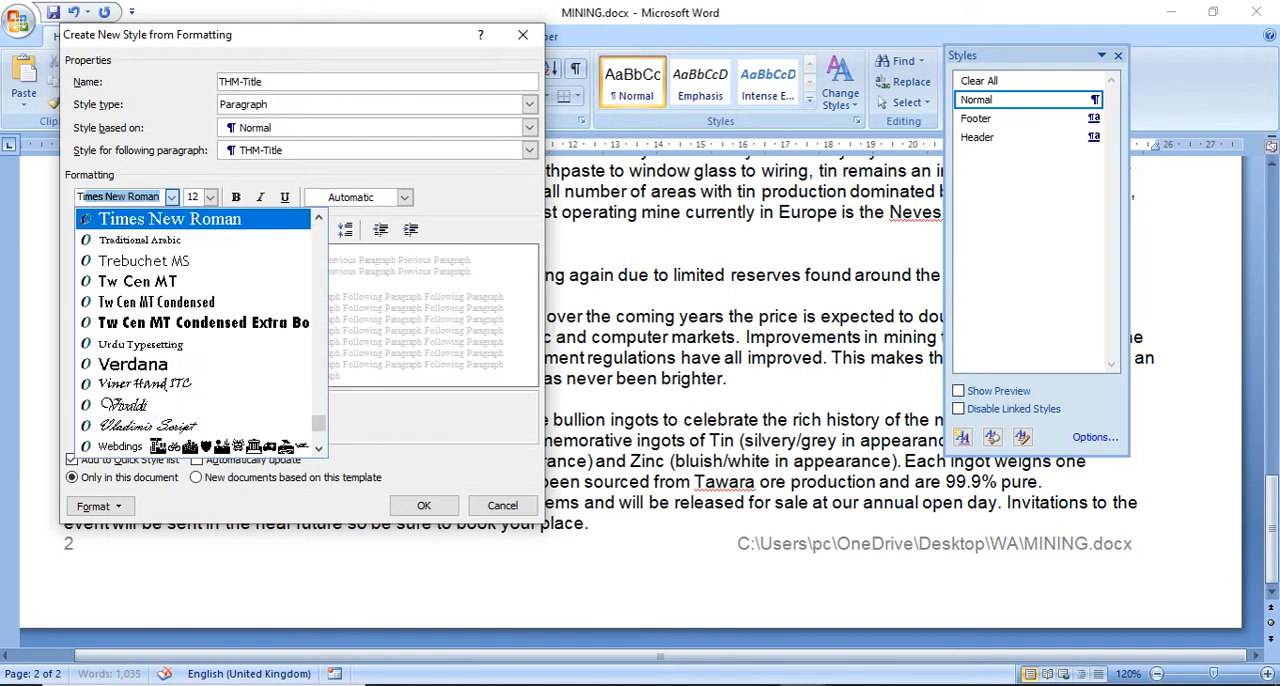
{"action": "key", "text": "Return"}
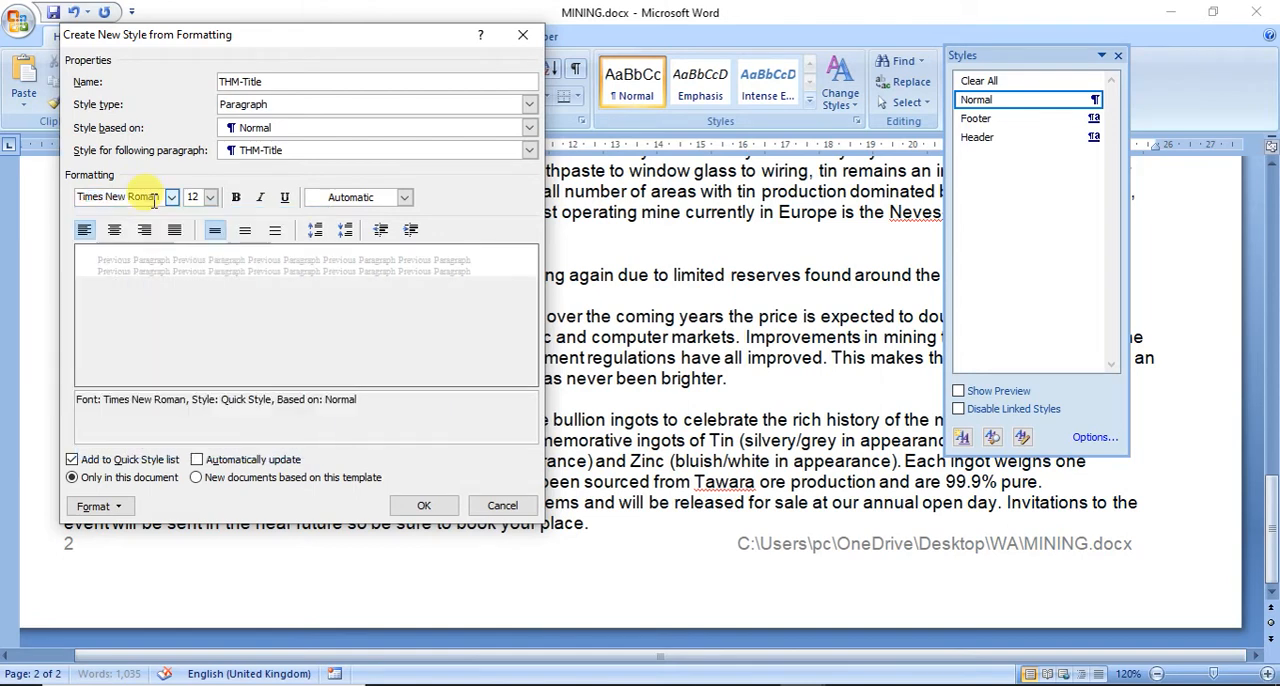
Step: Try to set the THM-Title style's font size to 36 points, and make it right-aligned and bold
{"action": "left_click", "coordinate": [208, 197]}
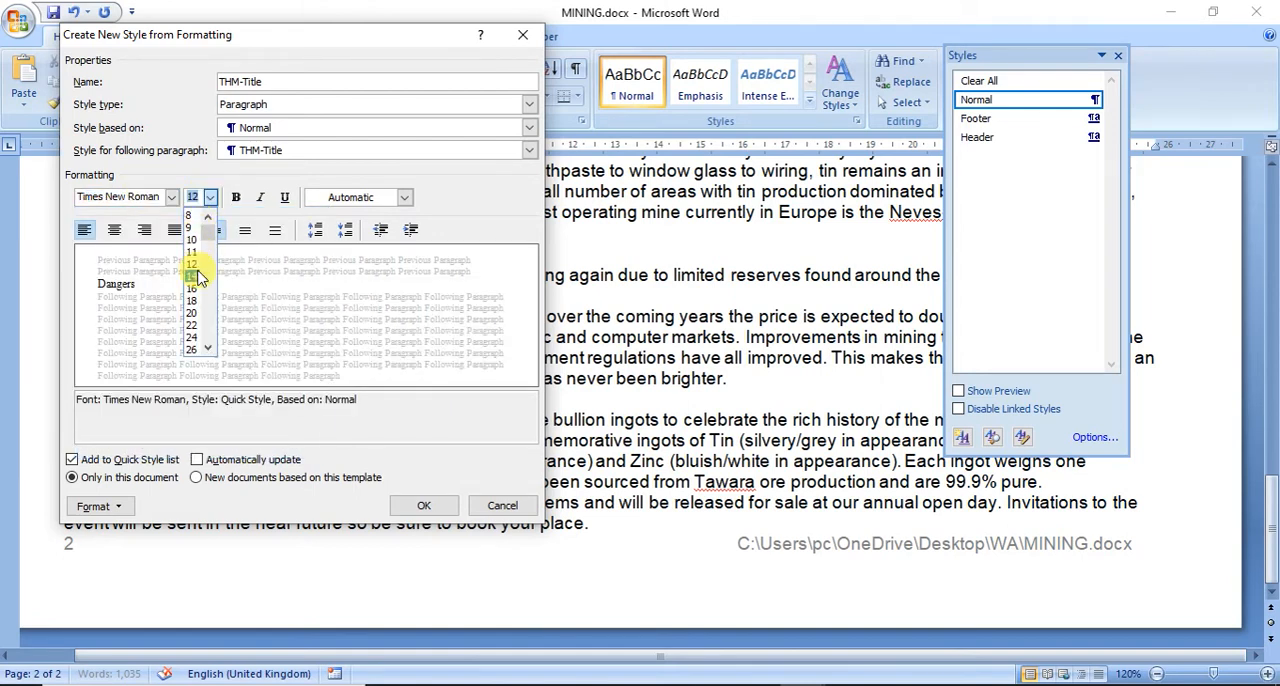
{"action": "type", "text": "36"}
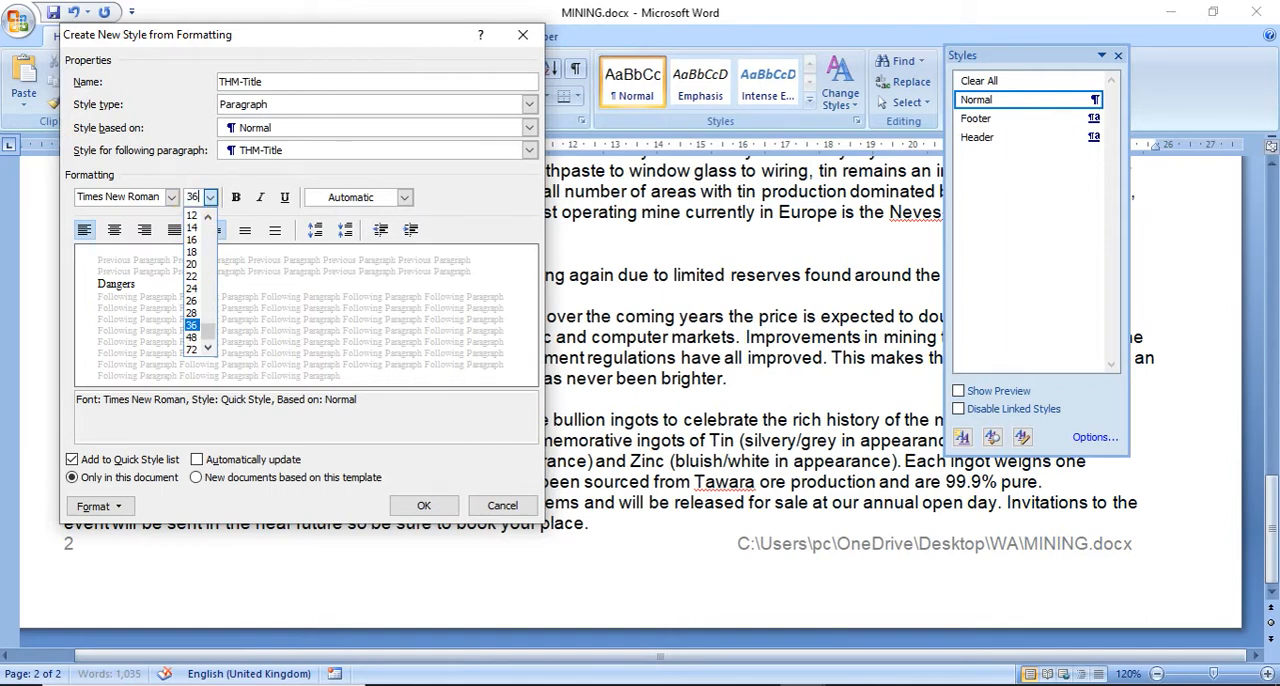
{"action": "left_click", "coordinate": [214, 172]}
{"action": "left_click", "coordinate": [145, 230]}
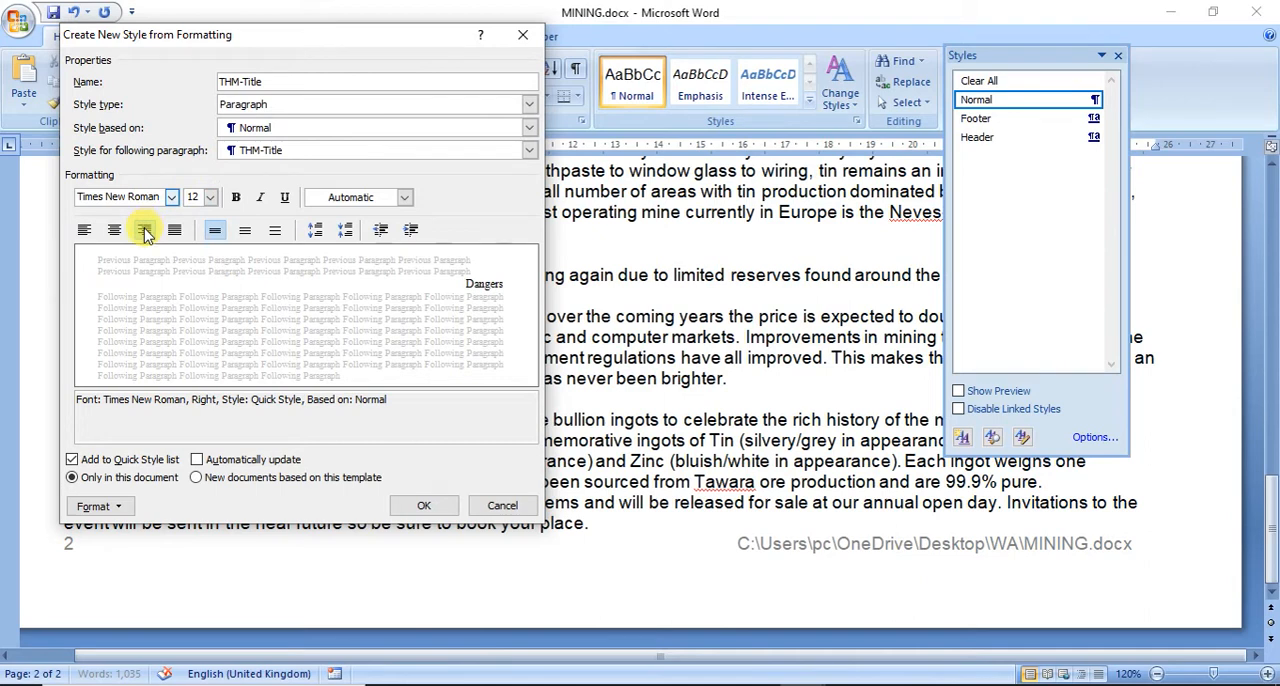
{"action": "left_click", "coordinate": [235, 199]}
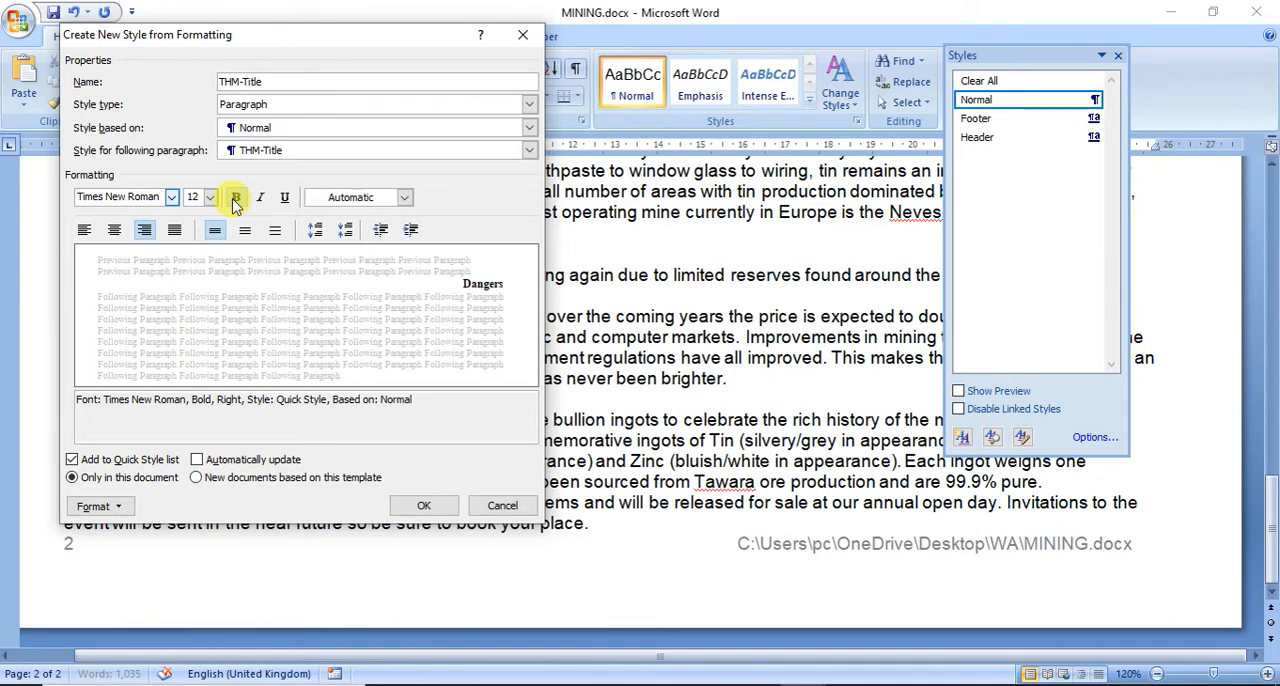
Step: Check the THM-Title style's paragraph spacing and line spacing, and create the style
{"action": "left_click", "coordinate": [98, 507]}
{"action": "left_click", "coordinate": [120, 368]}
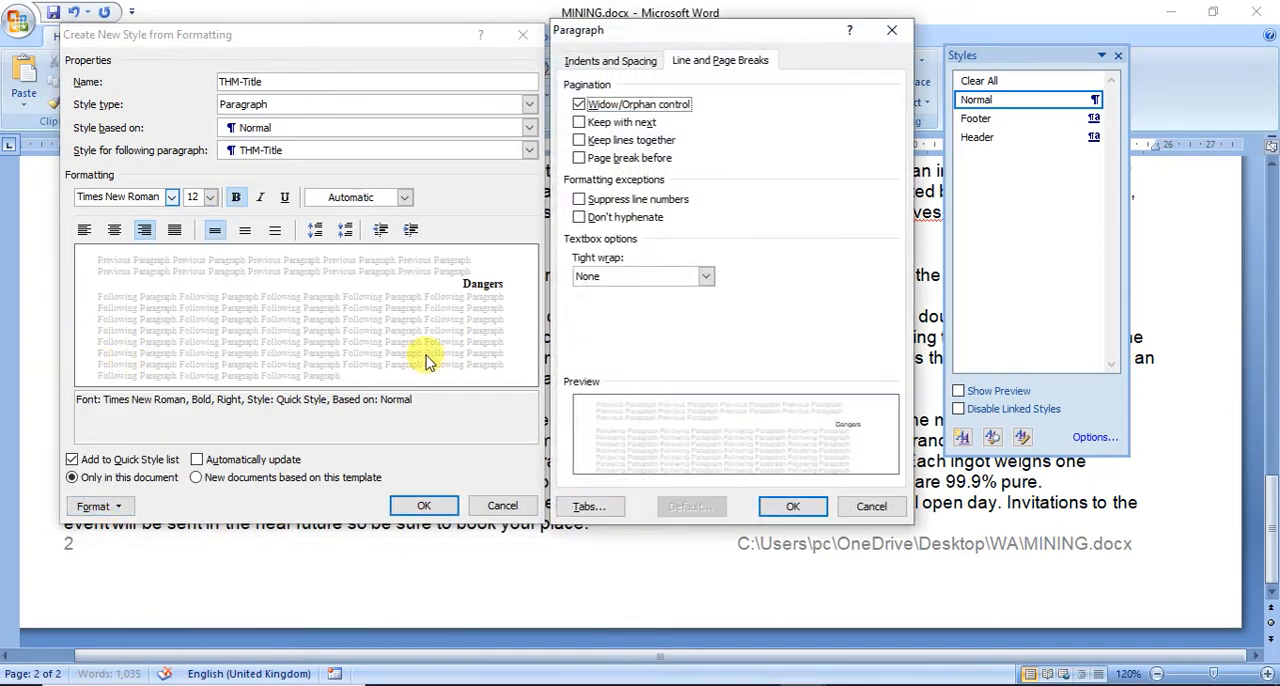
{"action": "left_click", "coordinate": [611, 58]}
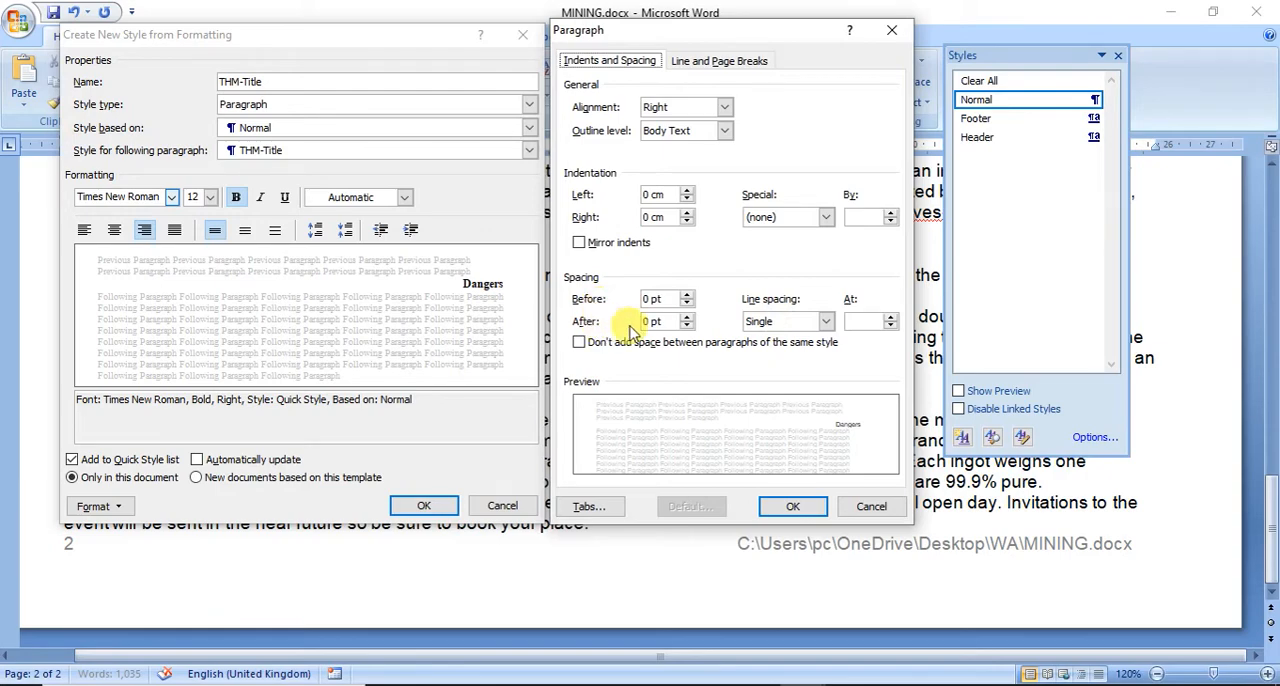
{"action": "left_click", "coordinate": [793, 508]}
{"action": "left_click", "coordinate": [424, 507]}
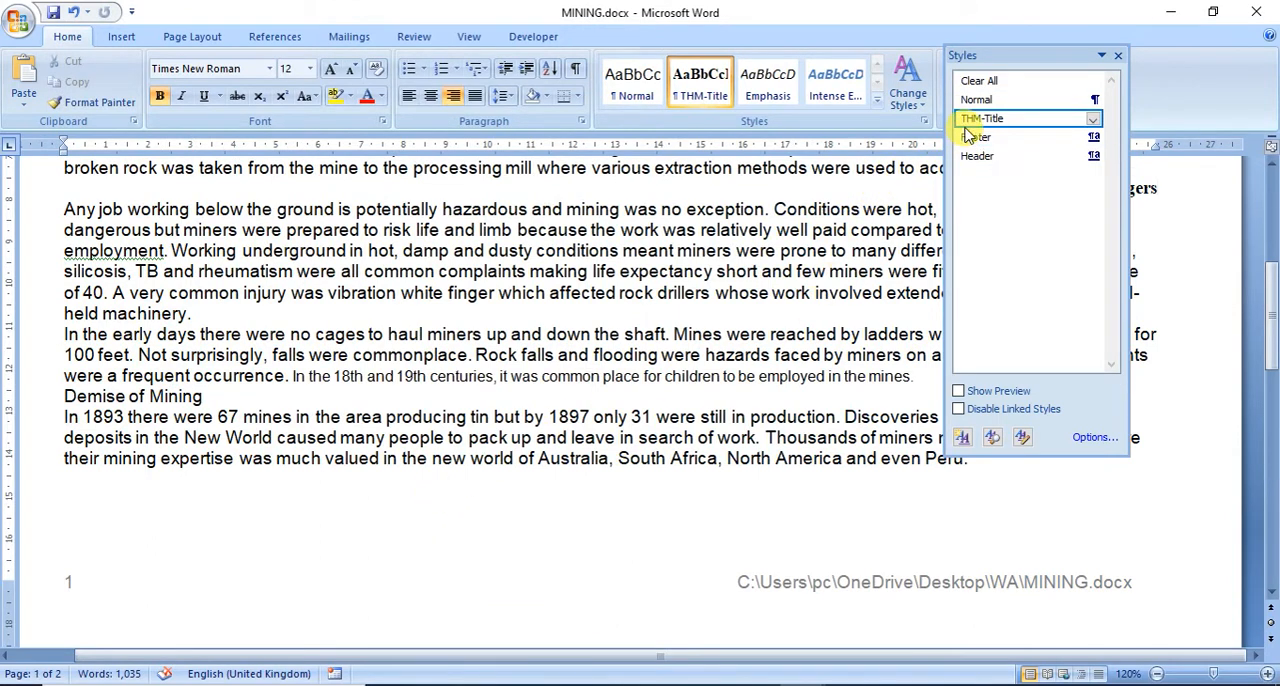
Step: Copy the name THM-Subtitle from the exam paper in Adobe Reader and use it to name a new paragraph style in MINING
{"action": "left_click", "coordinate": [786, 680]}
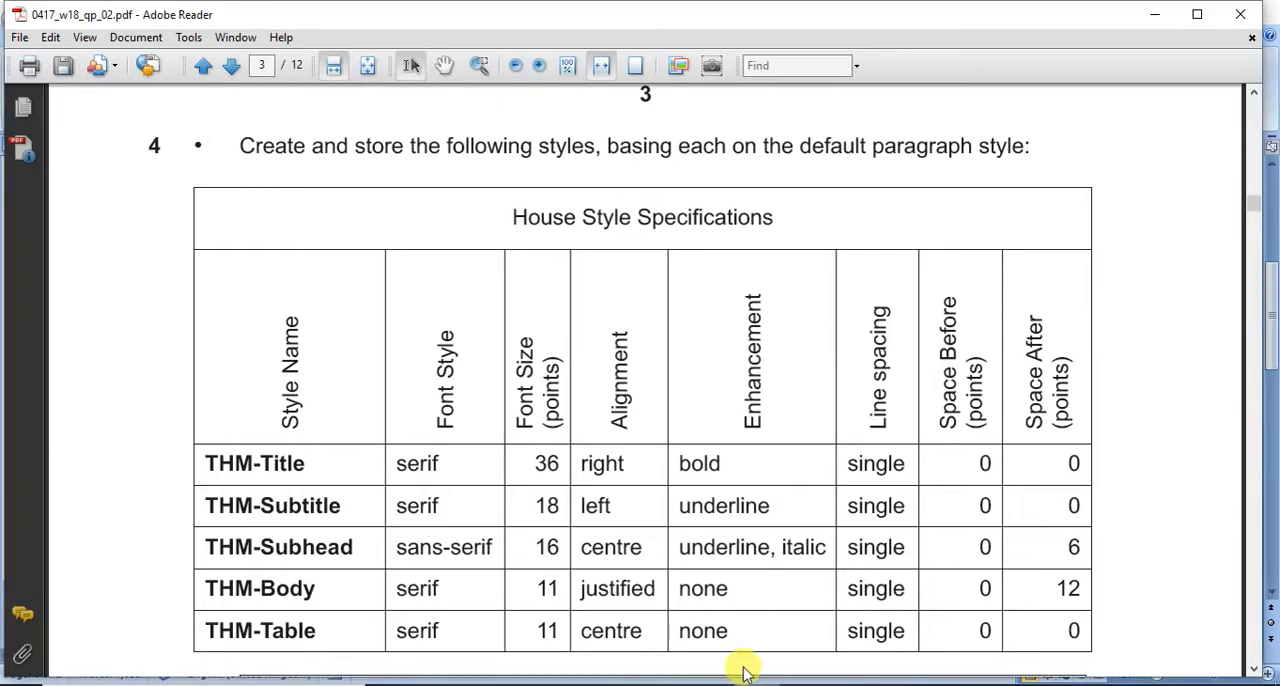
{"action": "left_click_drag", "start_coordinate": [342, 511], "coordinate": [201, 502]}
{"action": "key", "text": "ctrl+c"}
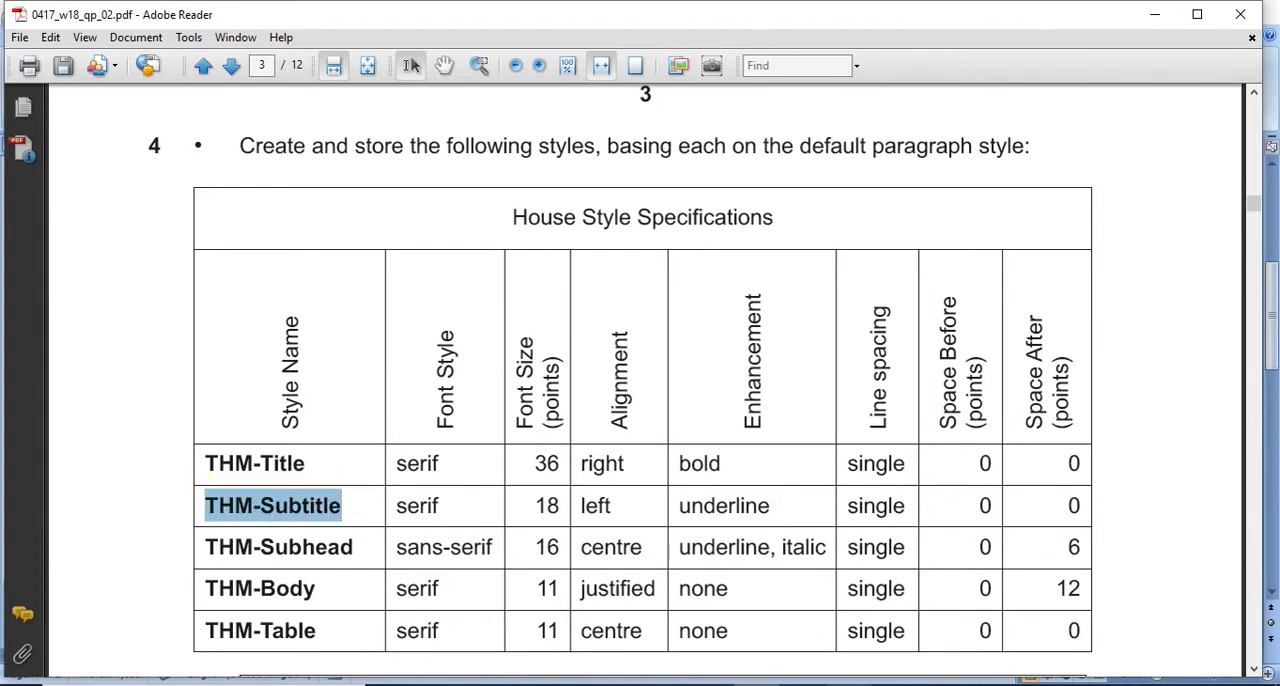
{"action": "mouse_move", "coordinate": [814, 668]}
{"action": "left_click", "coordinate": [870, 630]}
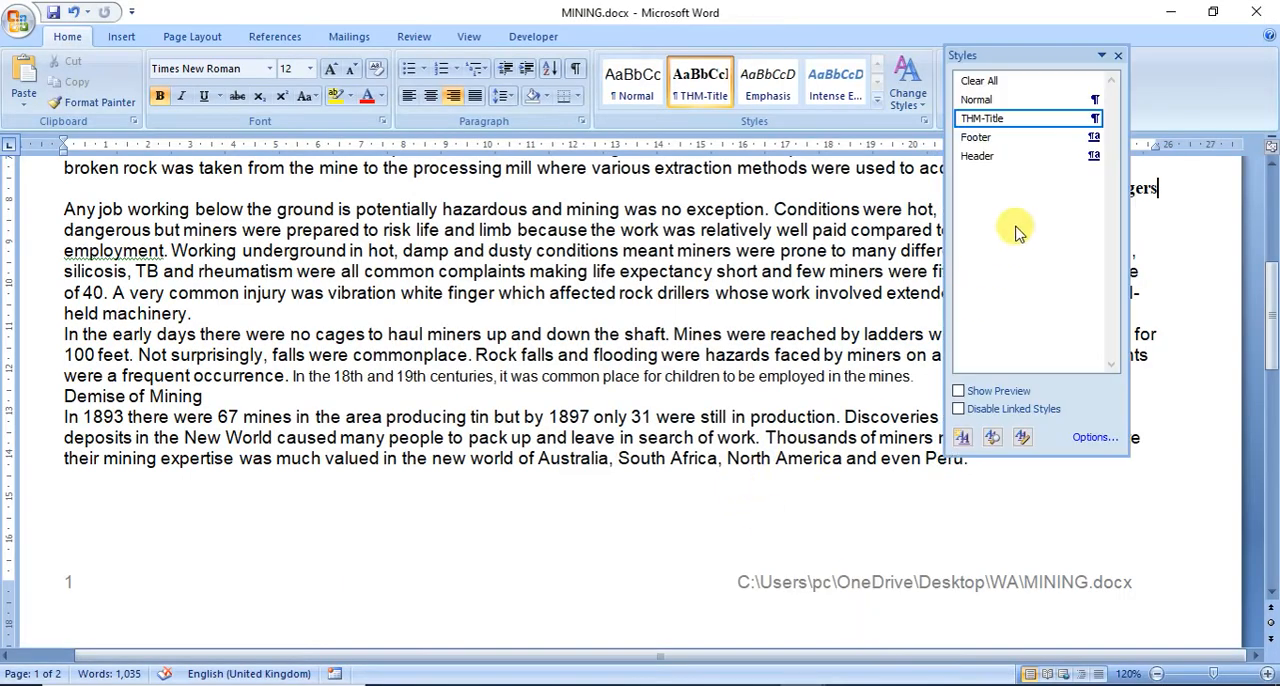
{"action": "left_click", "coordinate": [961, 438]}
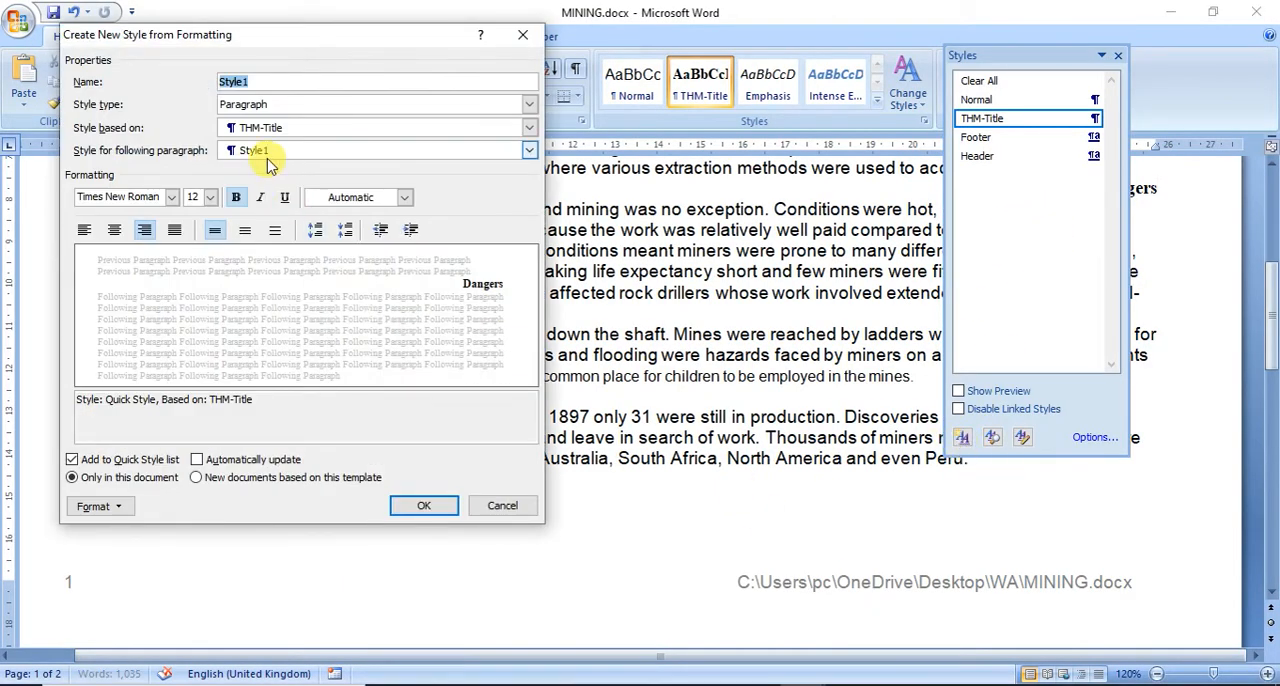
{"action": "key", "text": "ctrl+v"}
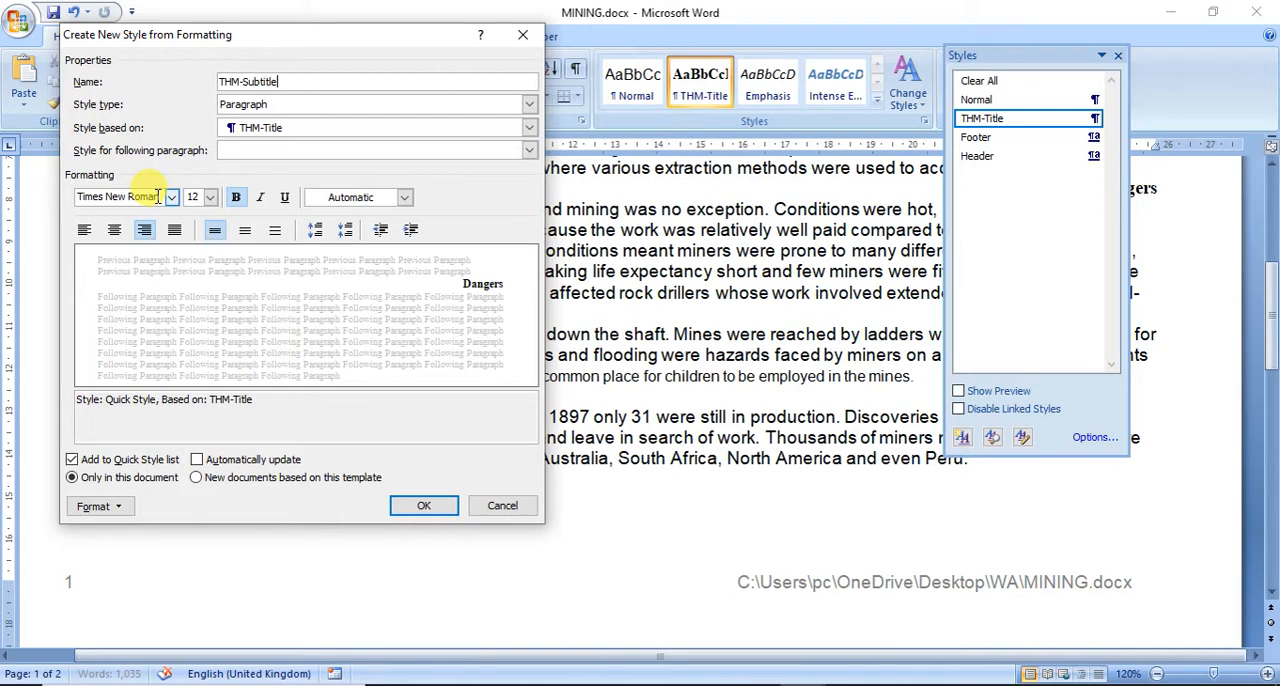
Step: Format the THM-Subtitle style as 18 points, left-aligned and underlined, with bold removed
{"action": "left_click", "coordinate": [210, 201]}
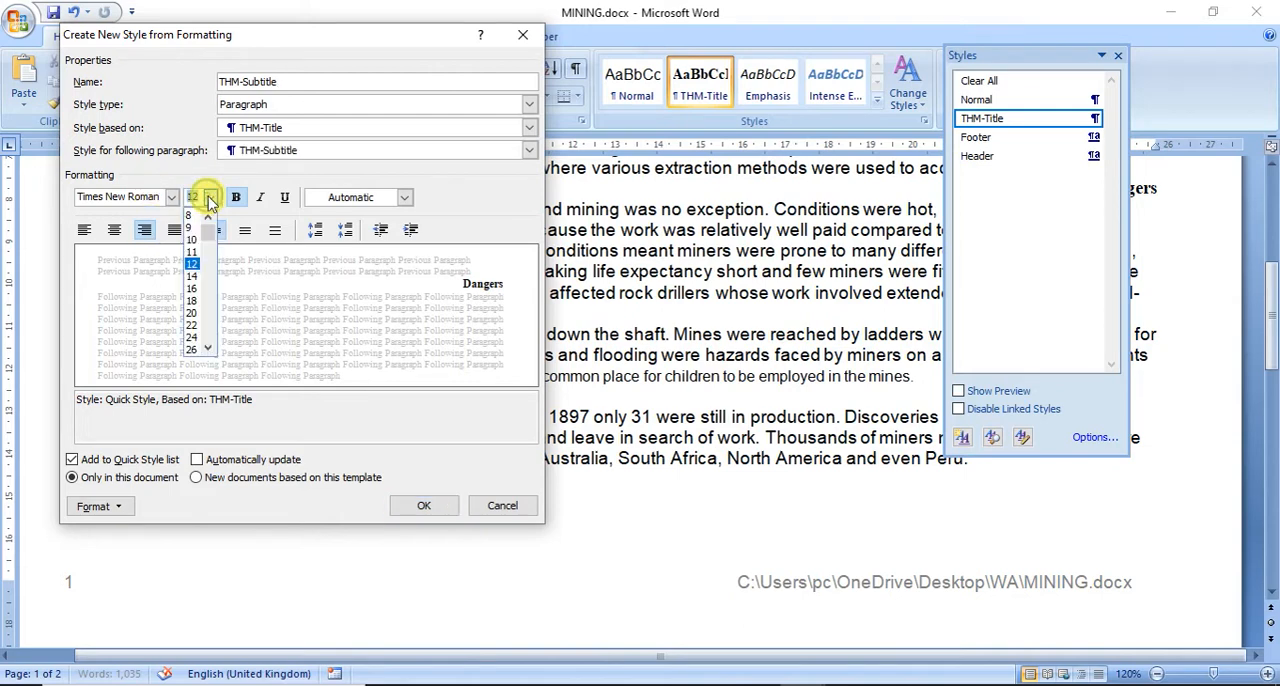
{"action": "type", "text": "18"}
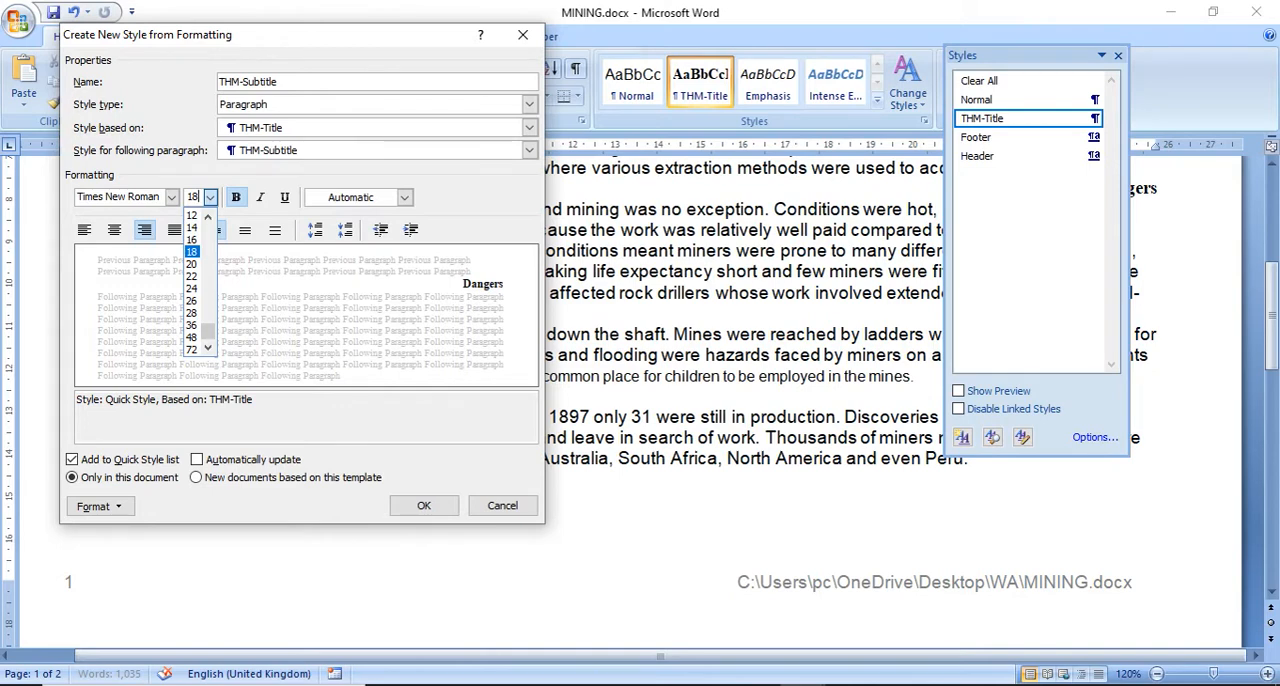
{"action": "left_click", "coordinate": [84, 238]}
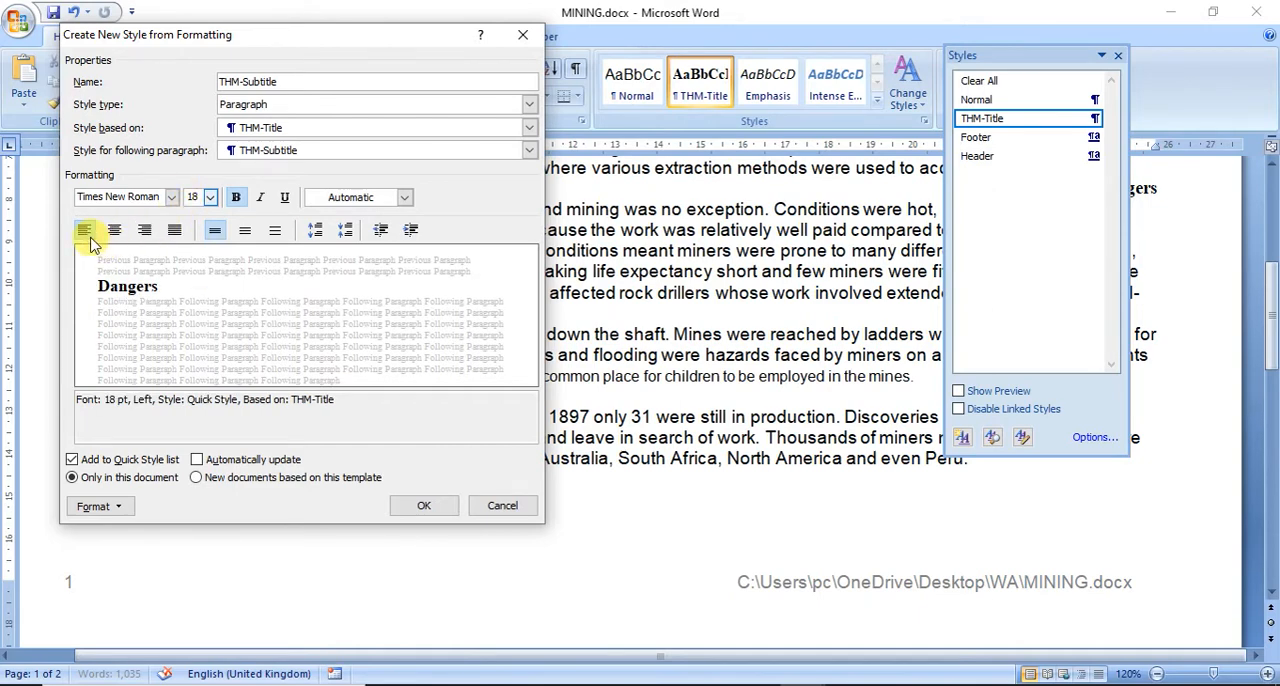
{"action": "left_click", "coordinate": [237, 200]}
{"action": "left_click", "coordinate": [286, 198]}
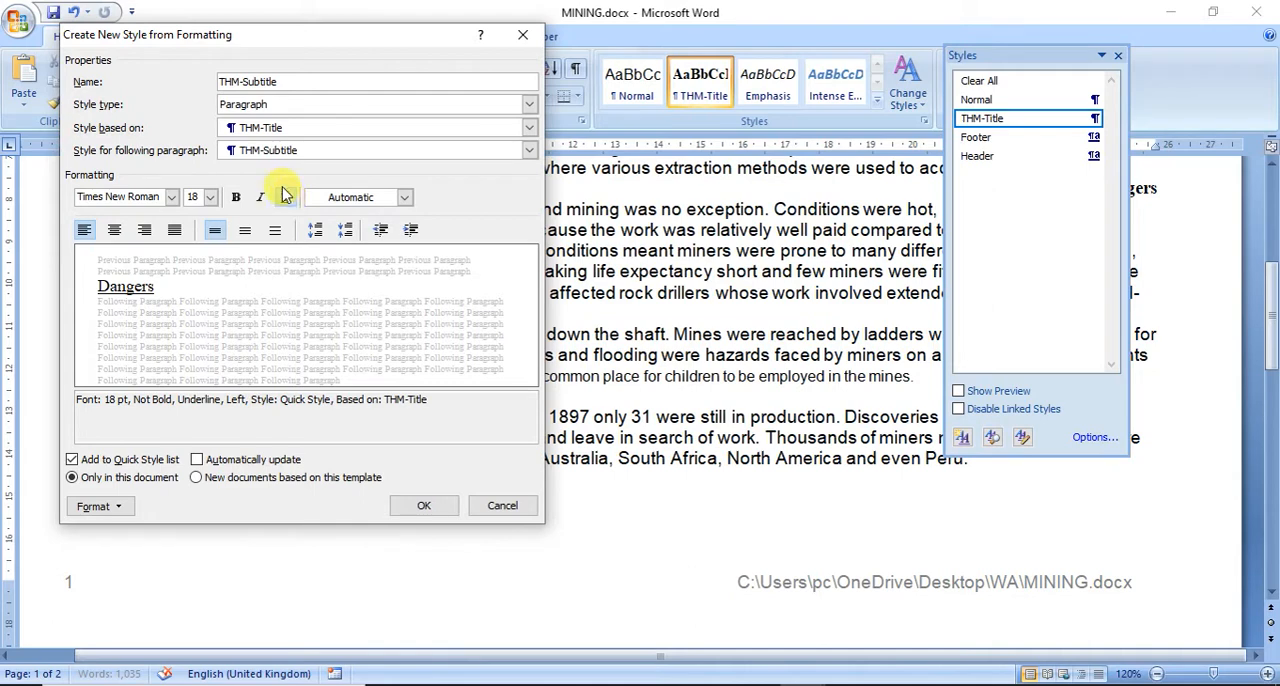
Step: Check the THM-Subtitle style's spacing before and after and its line spacing, and create the style
{"action": "left_click", "coordinate": [95, 506]}
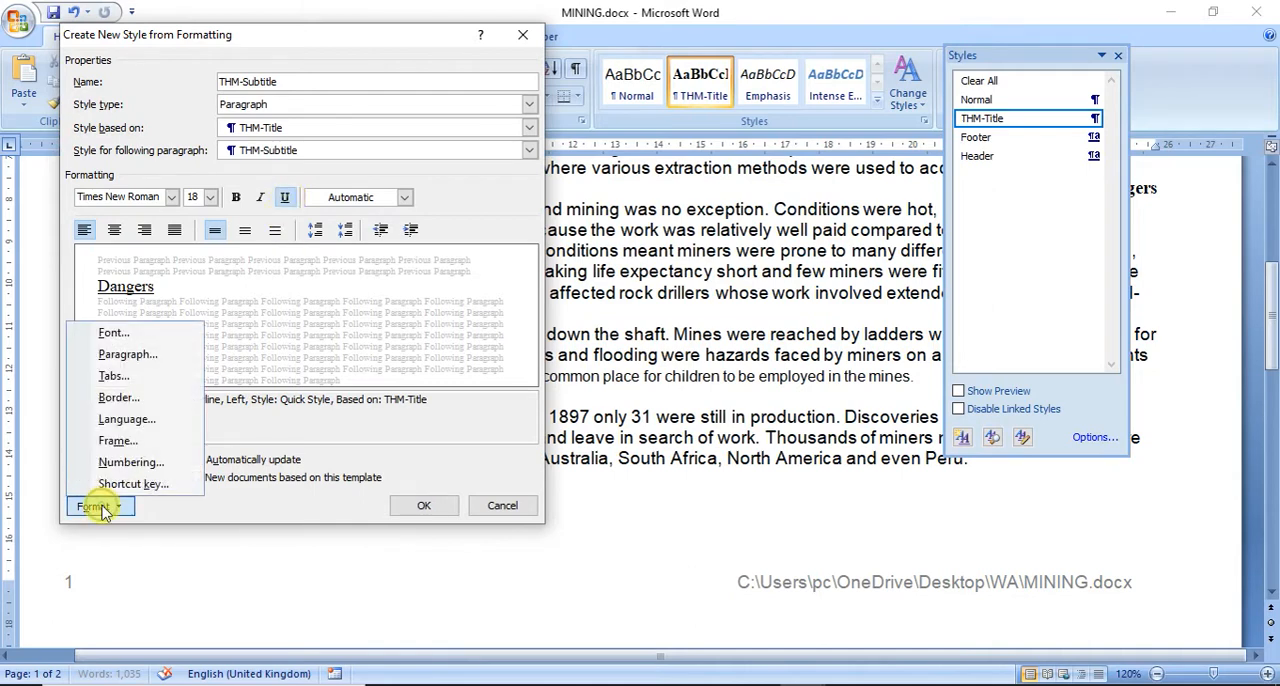
{"action": "left_click", "coordinate": [105, 358]}
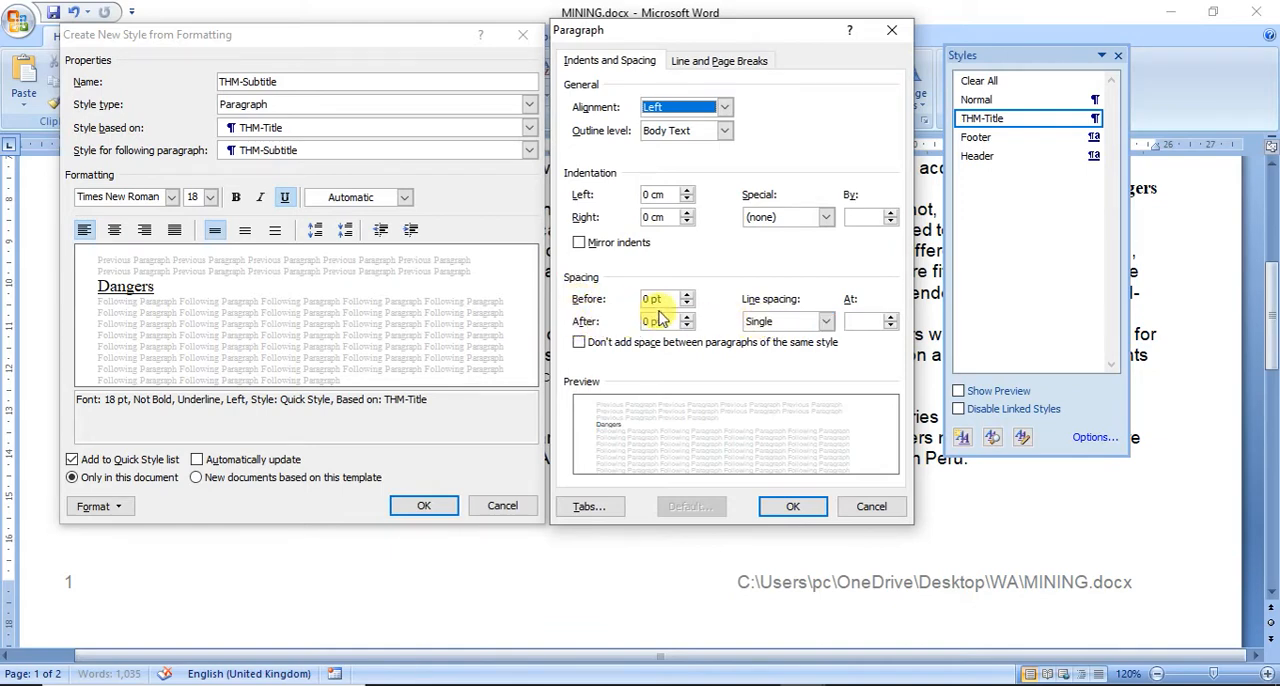
{"action": "left_click", "coordinate": [792, 506]}
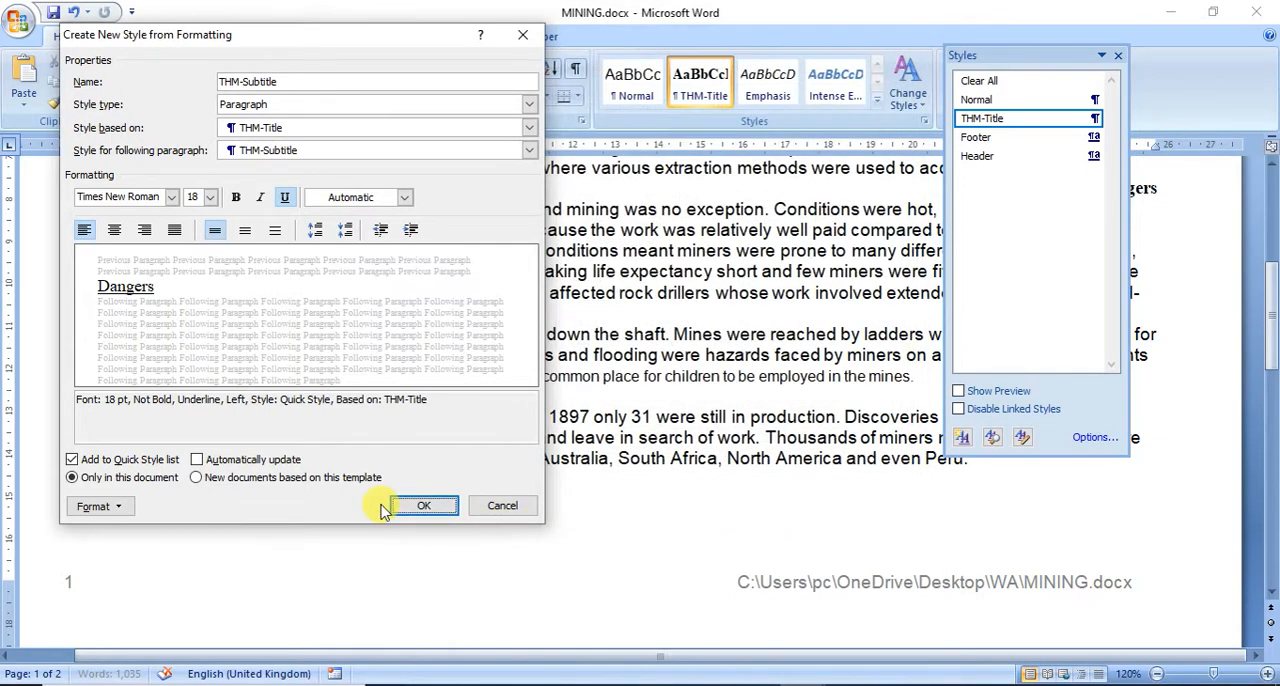
{"action": "left_click", "coordinate": [418, 507]}
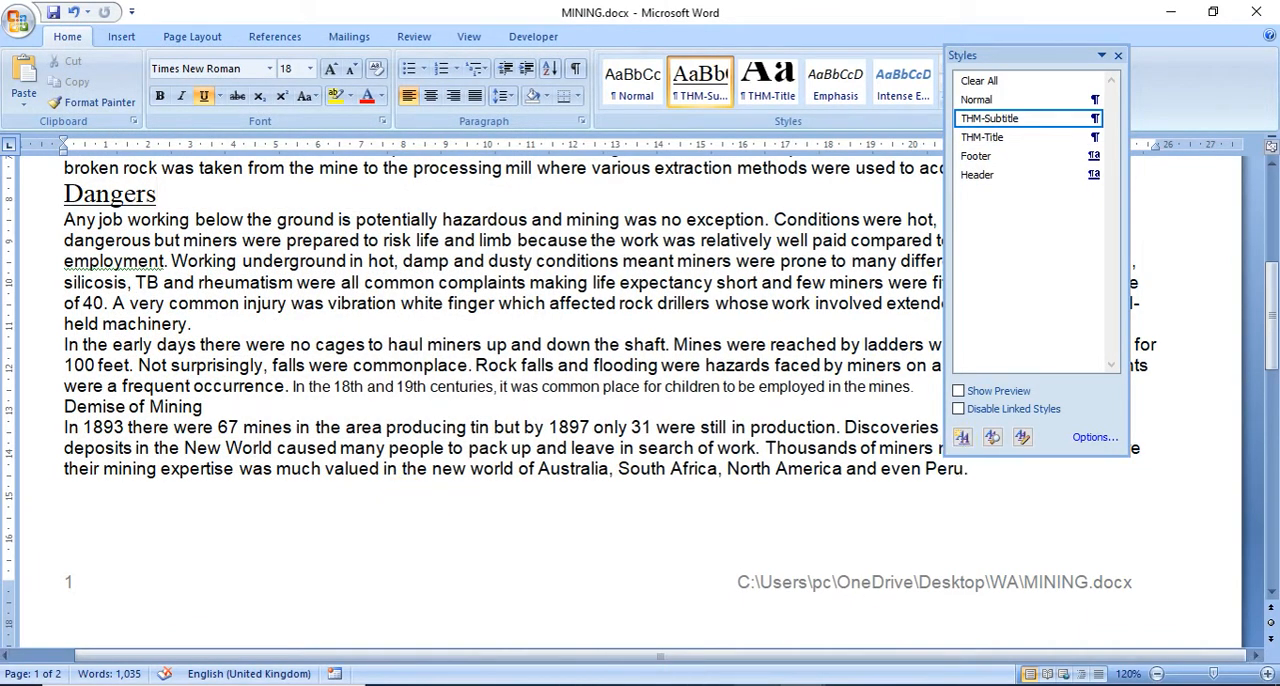
Step: Copy the name THM-Subhead from the exam paper in Adobe Reader and use it to name a new paragraph style in MINING
{"action": "key", "text": "alt+Tab"}
{"action": "left_click_drag", "start_coordinate": [360, 548], "coordinate": [212, 540]}
{"action": "key", "text": "ctrl+c"}
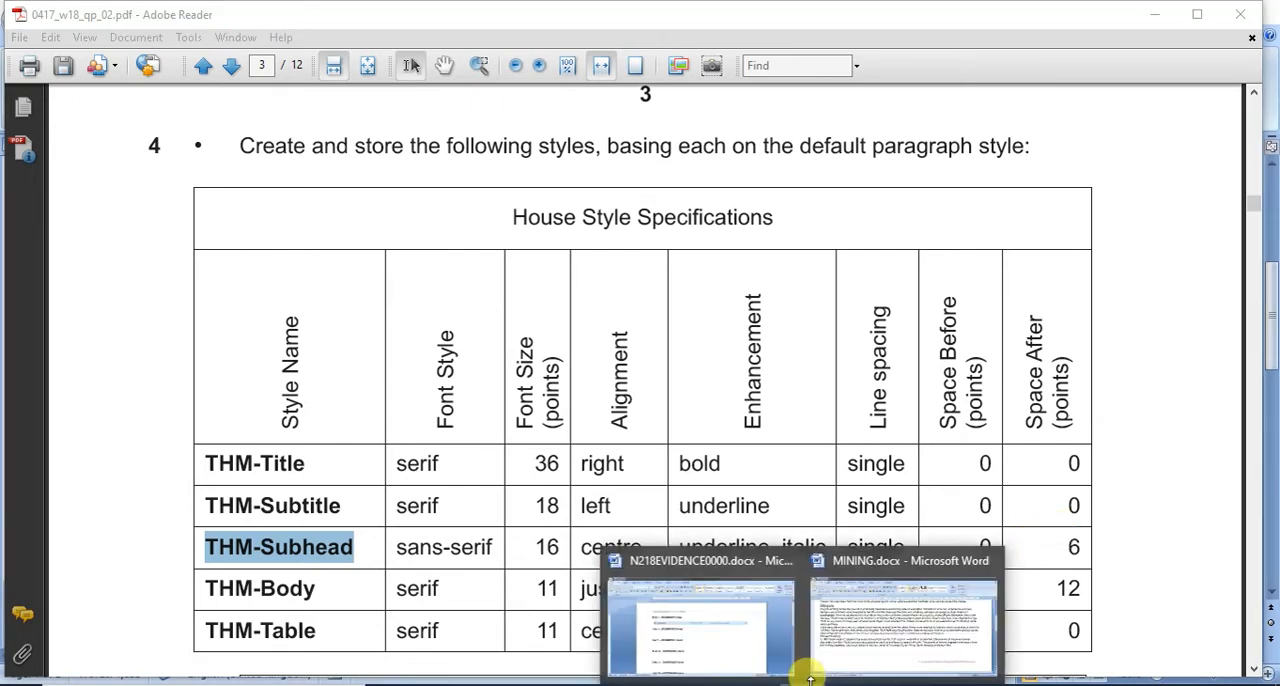
{"action": "left_click", "coordinate": [829, 623]}
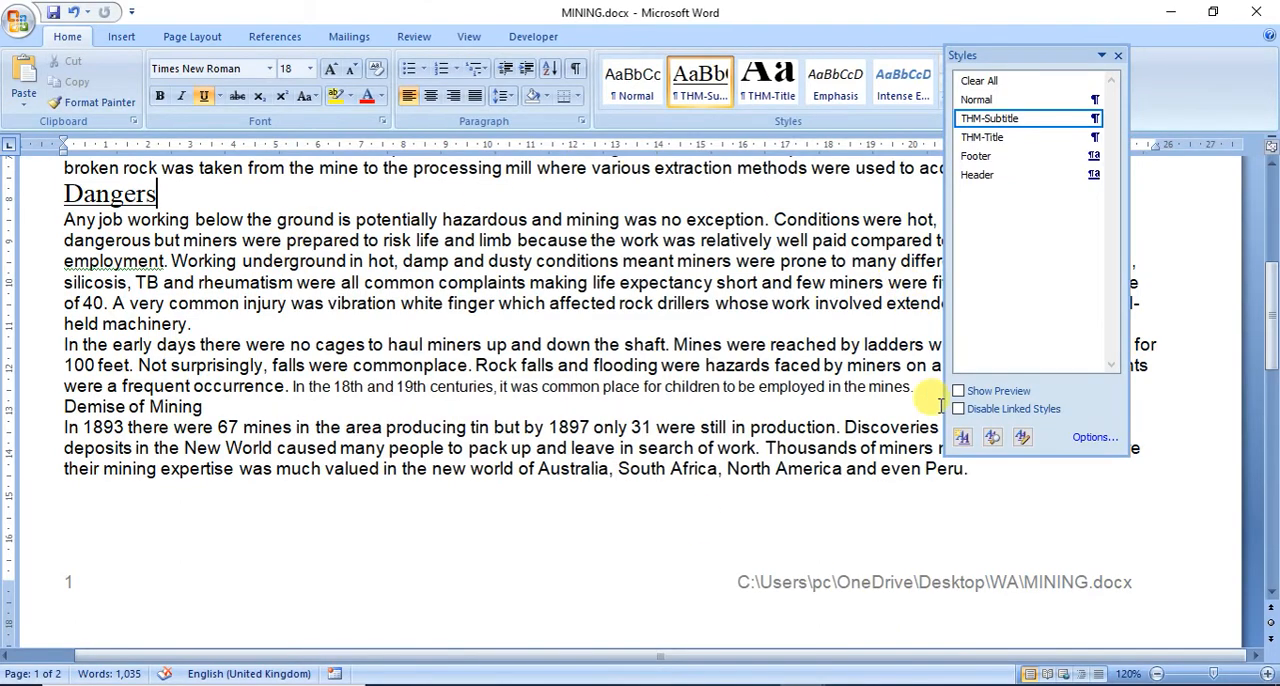
{"action": "left_click", "coordinate": [962, 437]}
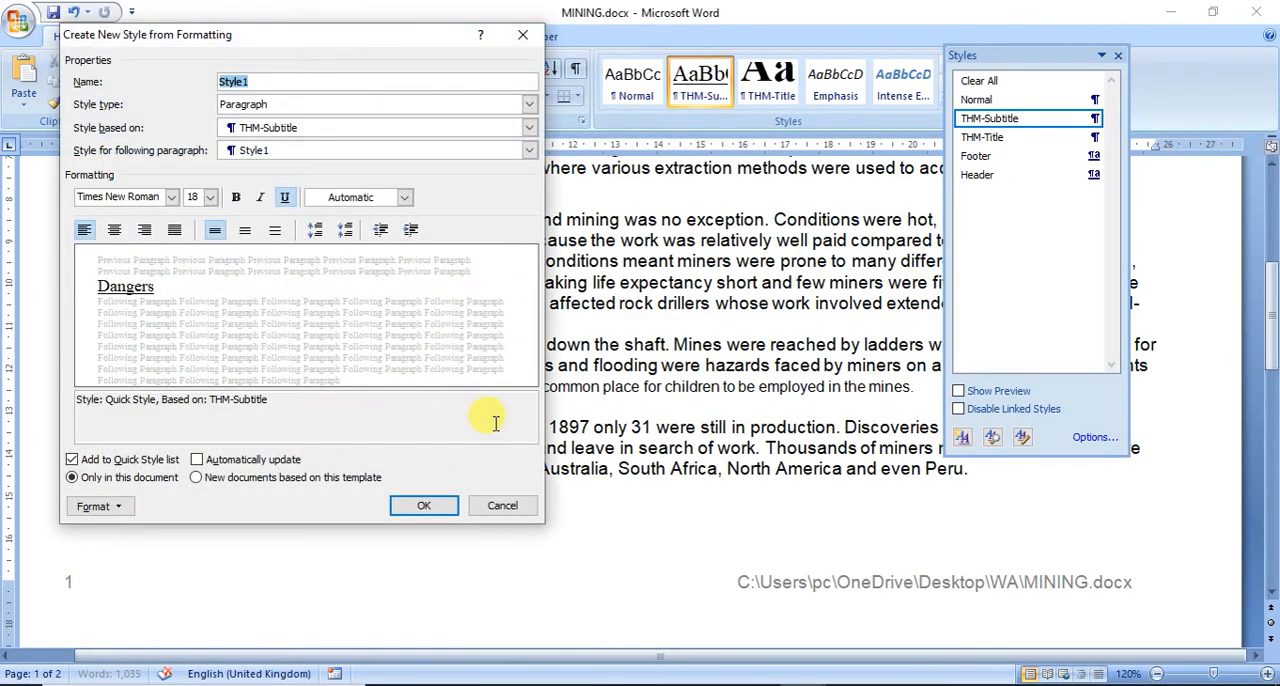
{"action": "key", "text": "ctrl+v"}
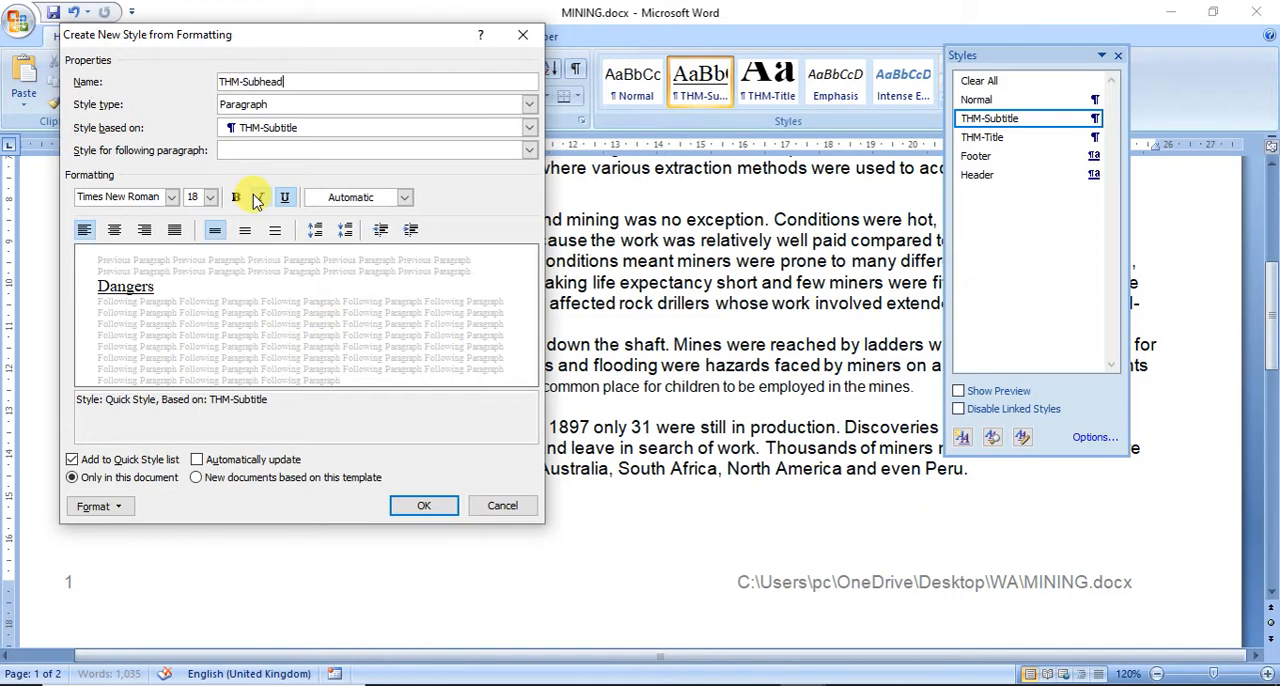
Step: Format the THM-Subhead style as Arial, 16 points, with italic added
{"action": "left_click", "coordinate": [171, 197]}
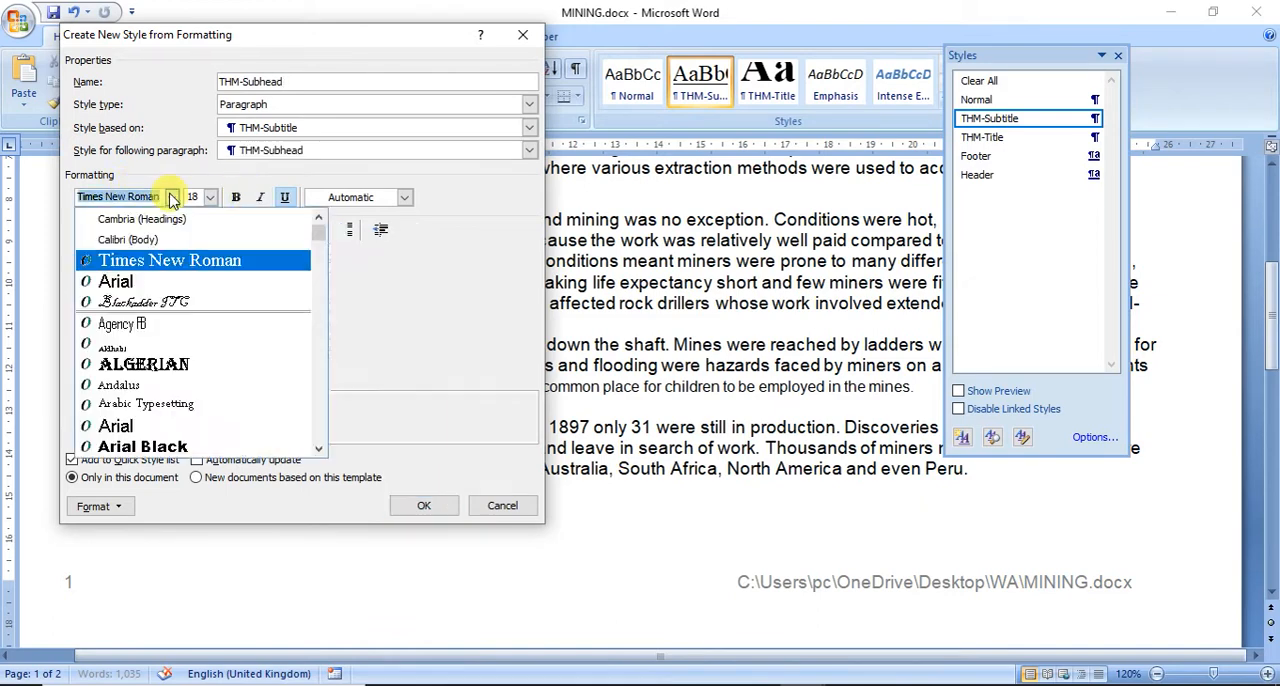
{"action": "left_click", "coordinate": [152, 284]}
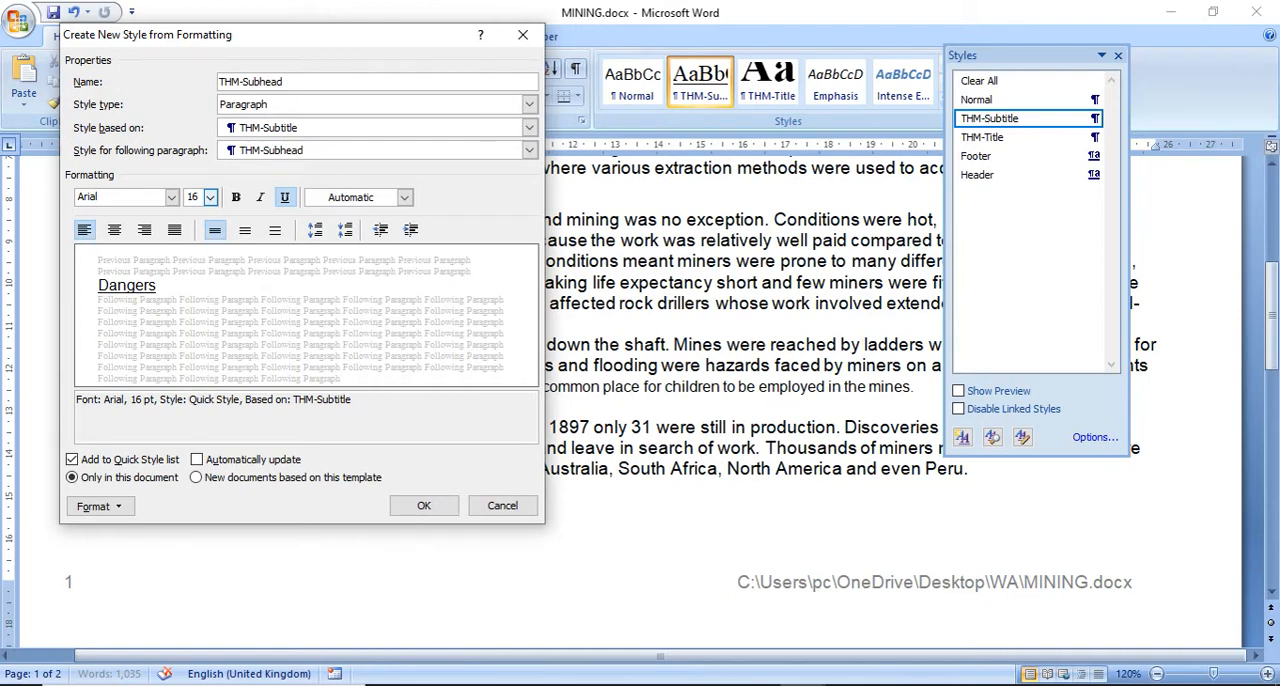
{"action": "left_click", "coordinate": [259, 199]}
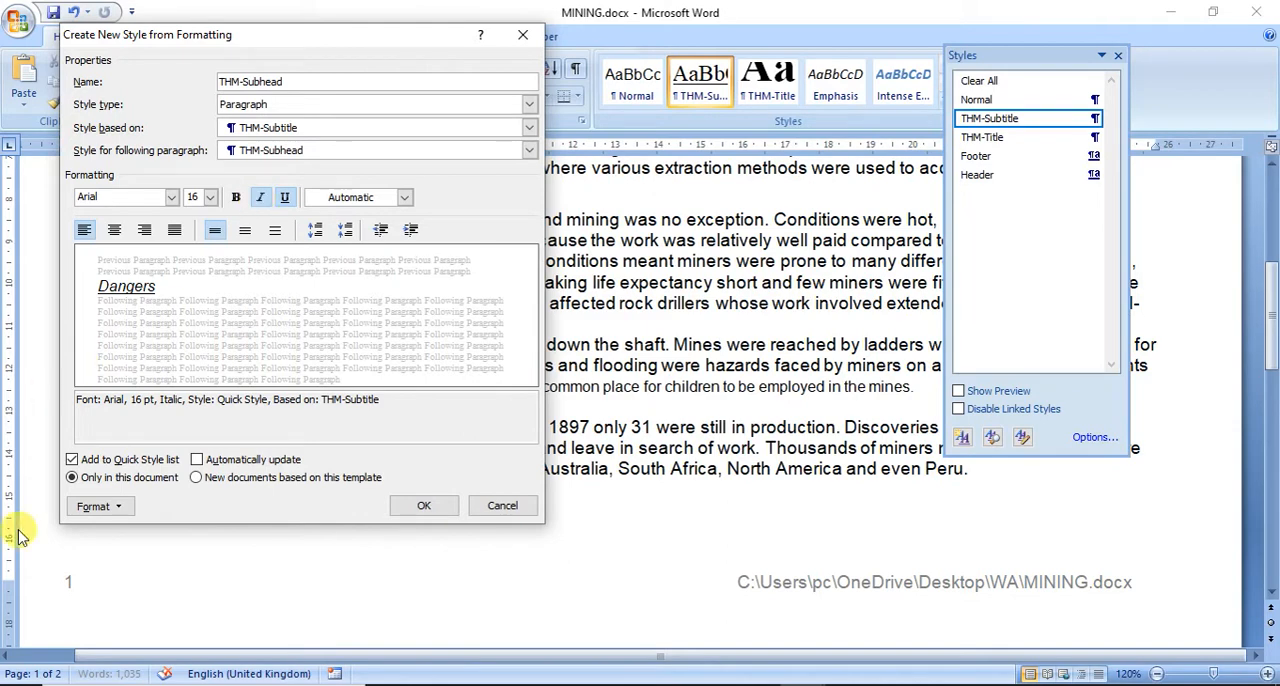
Step: Set the THM-Subhead style's spacing after to 6 pt and create the style
{"action": "left_click", "coordinate": [85, 506]}
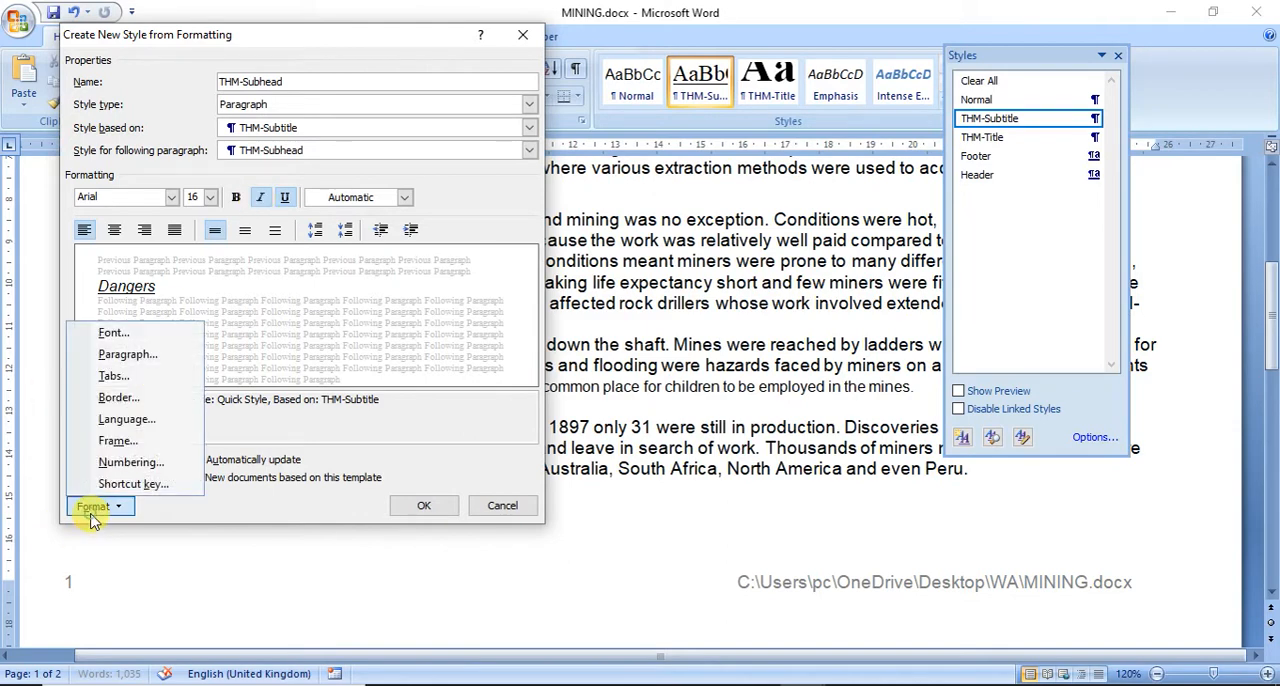
{"action": "left_click", "coordinate": [127, 354]}
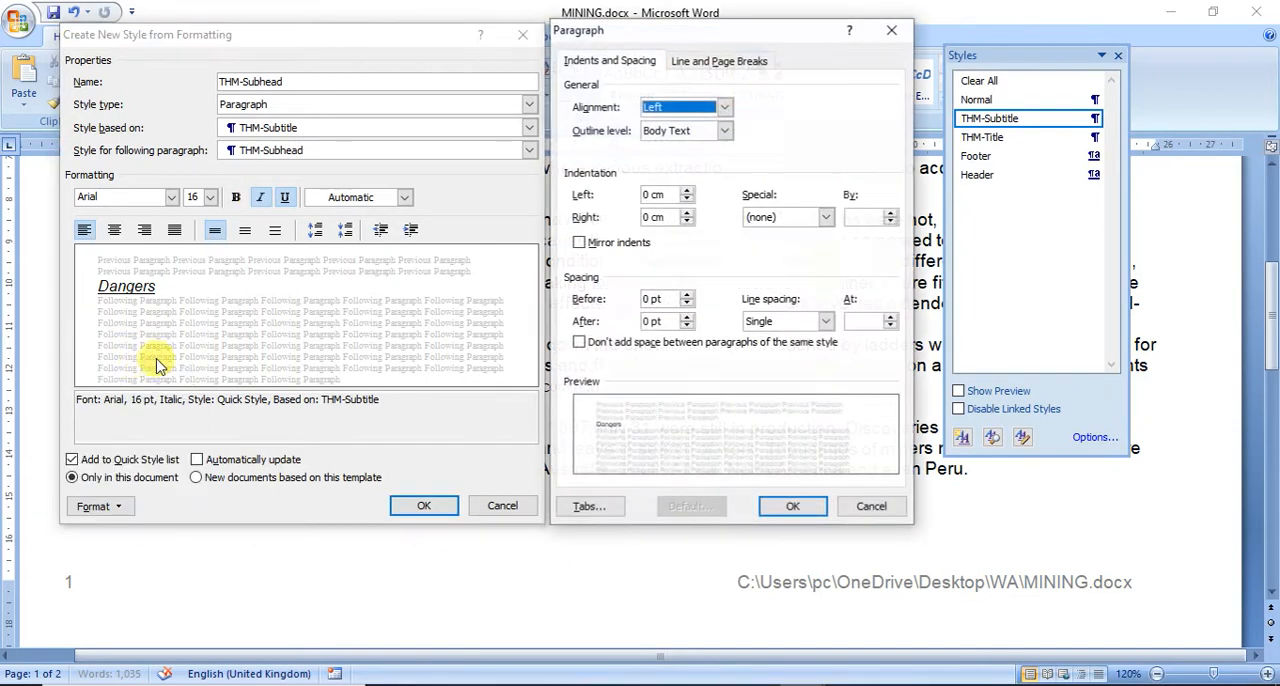
{"action": "left_click", "coordinate": [687, 316]}
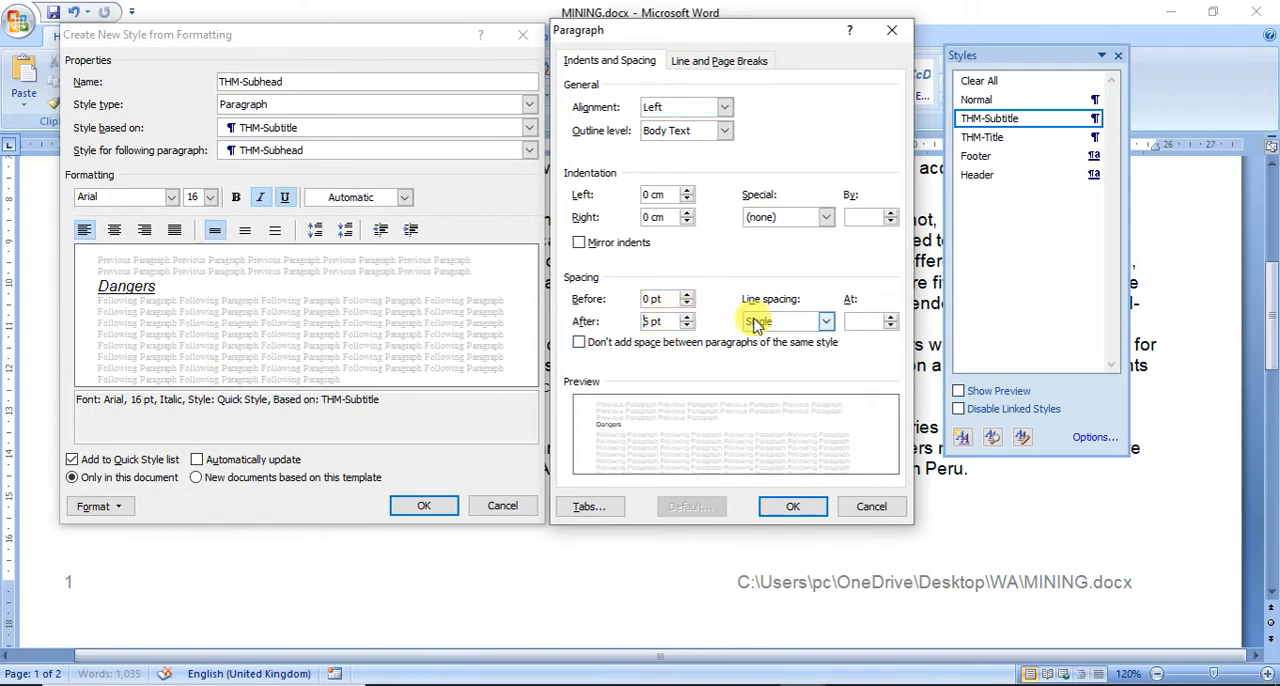
{"action": "left_click", "coordinate": [806, 506]}
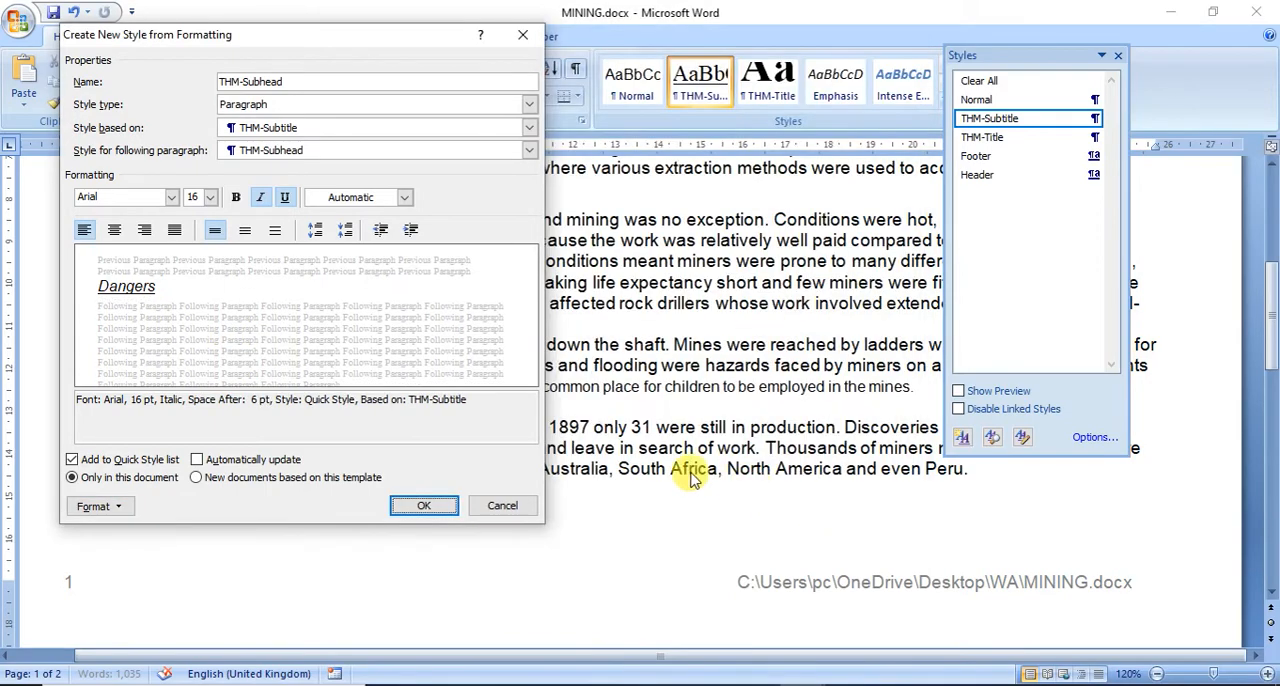
{"action": "left_click", "coordinate": [426, 506]}
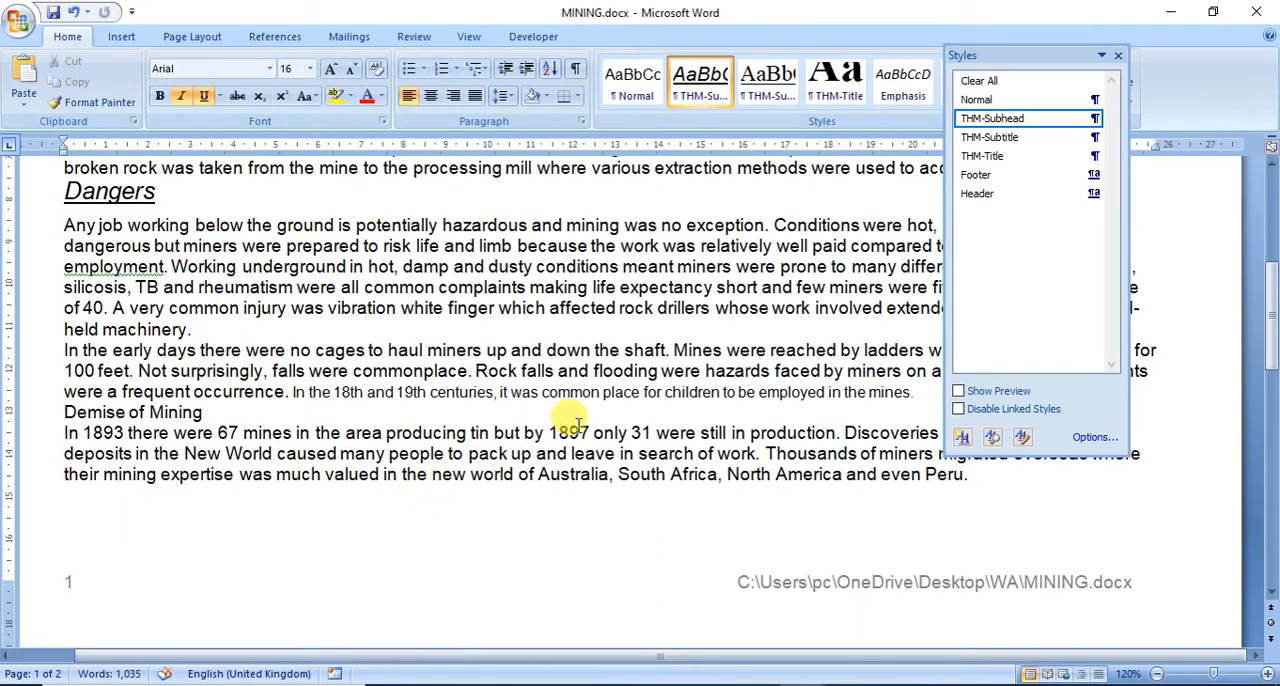
Step: Copy the name THM-Body from the exam paper in Adobe Reader and use it to name a new paragraph style in MINING
{"action": "left_click", "coordinate": [742, 675]}
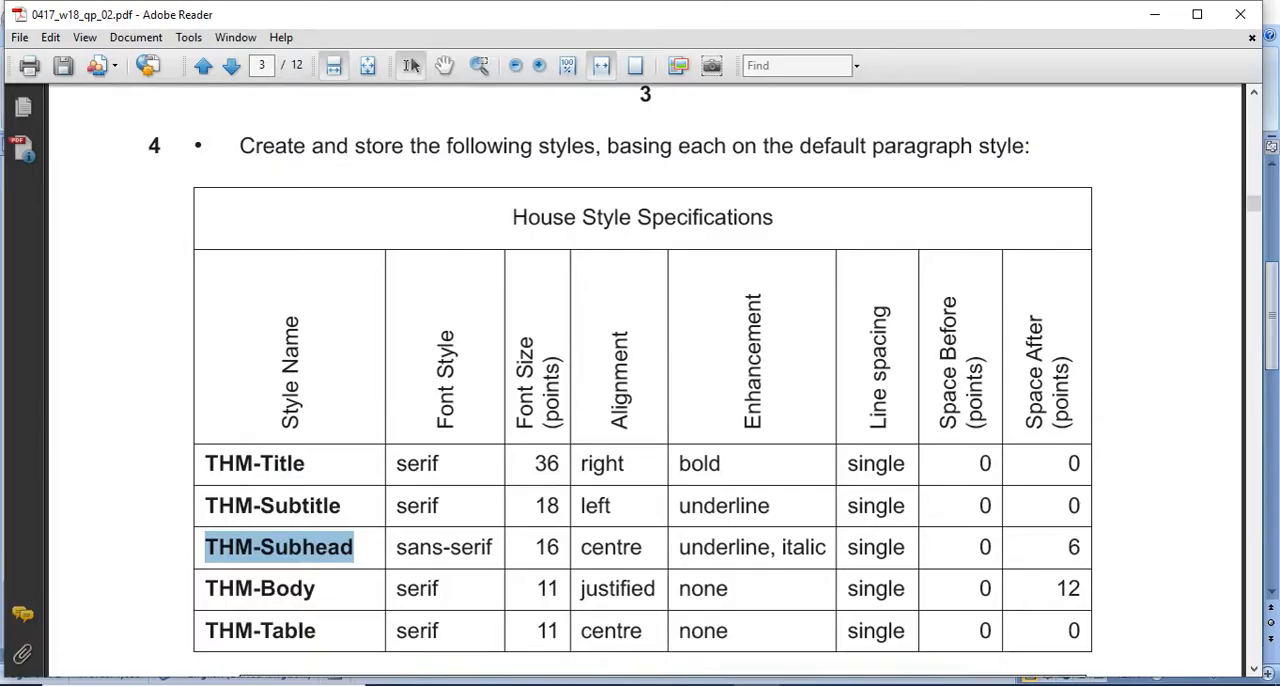
{"action": "scroll", "coordinate": [343, 525], "scroll_direction": "down", "scroll_amount": 2}
{"action": "left_click_drag", "start_coordinate": [195, 496], "coordinate": [318, 502]}
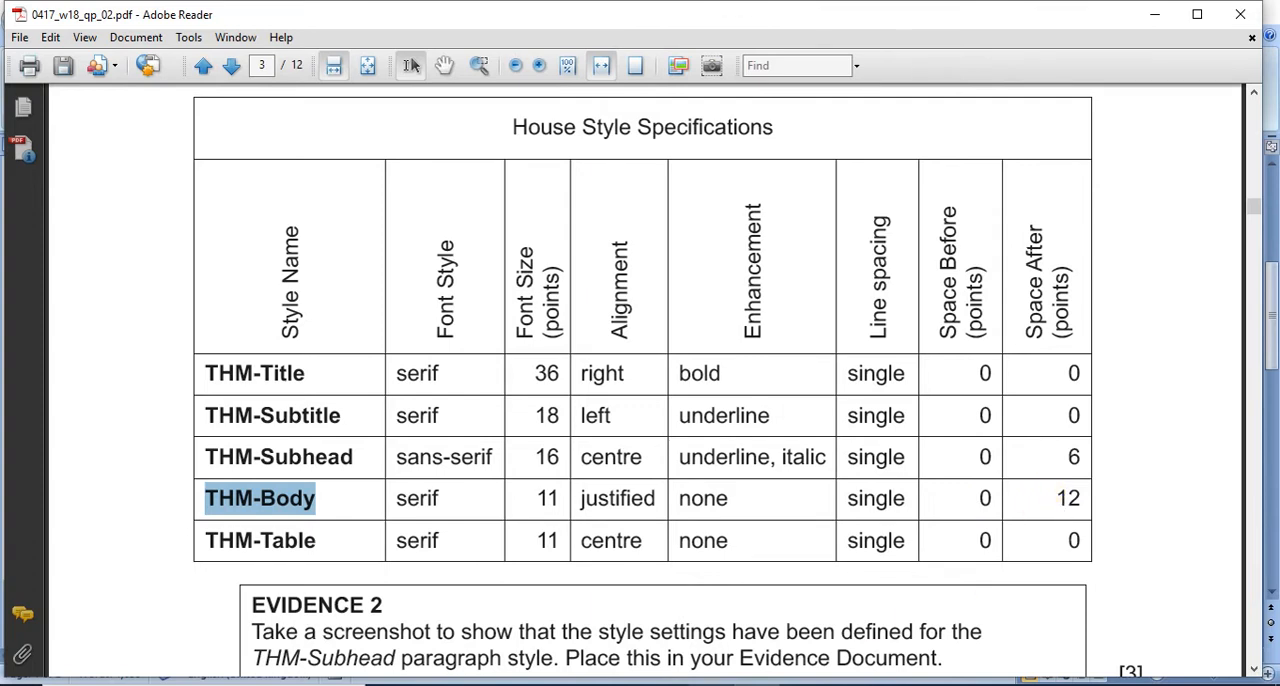
{"action": "mouse_move", "coordinate": [800, 680]}
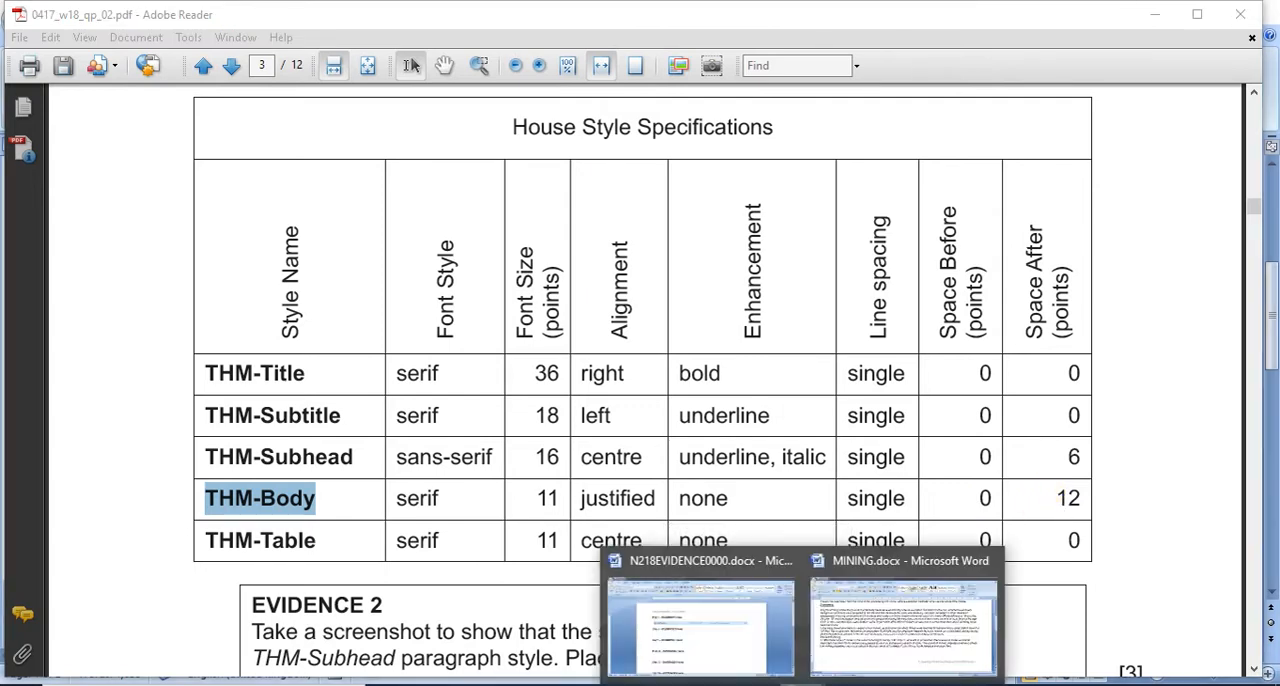
{"action": "left_click", "coordinate": [830, 640]}
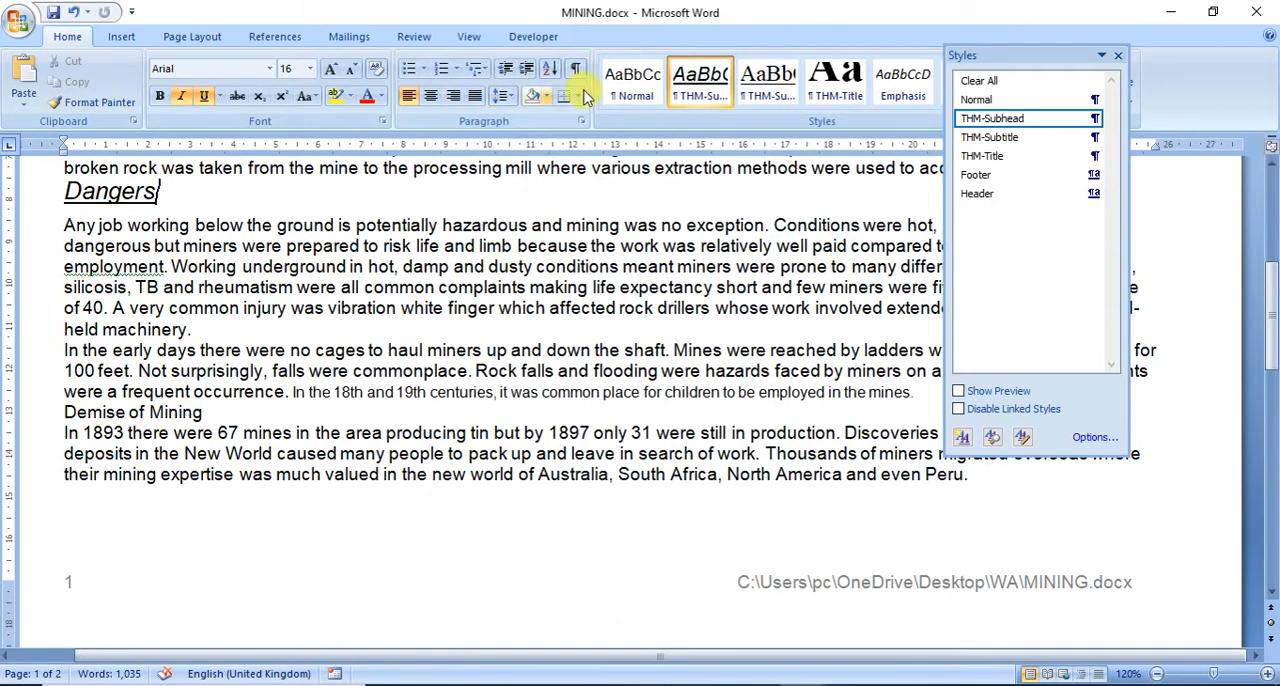
{"action": "left_click", "coordinate": [962, 437]}
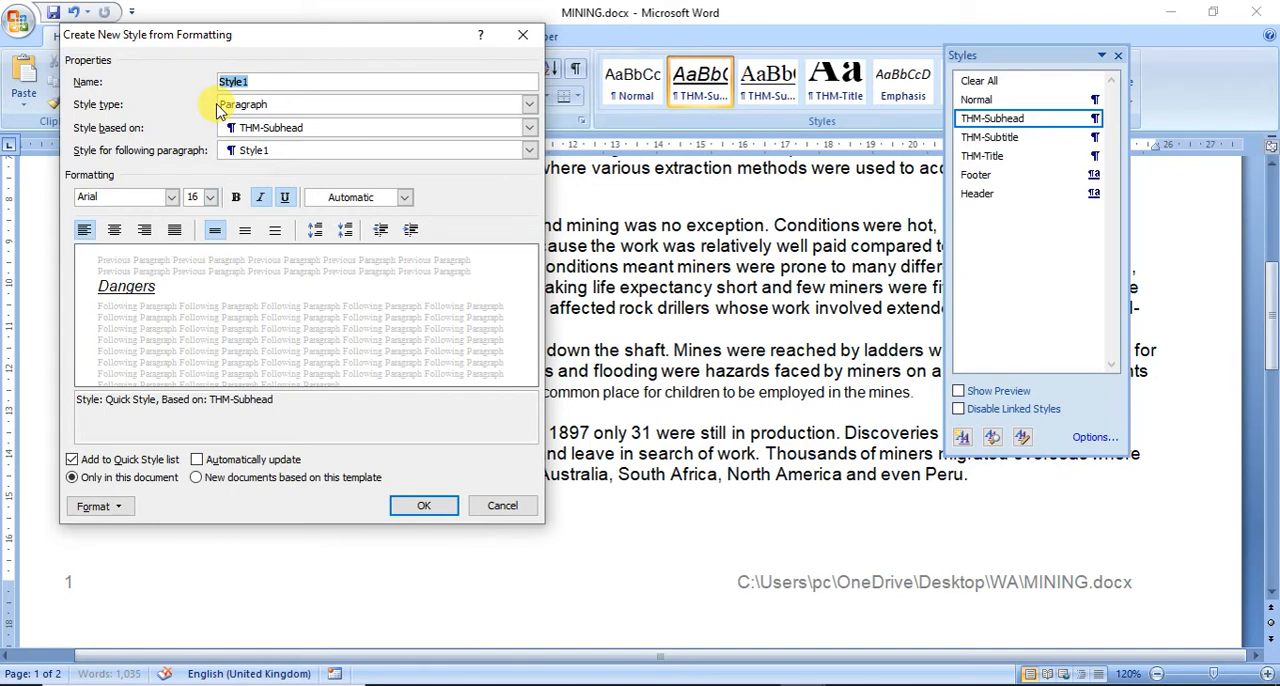
{"action": "type", "text": "THM-Body"}
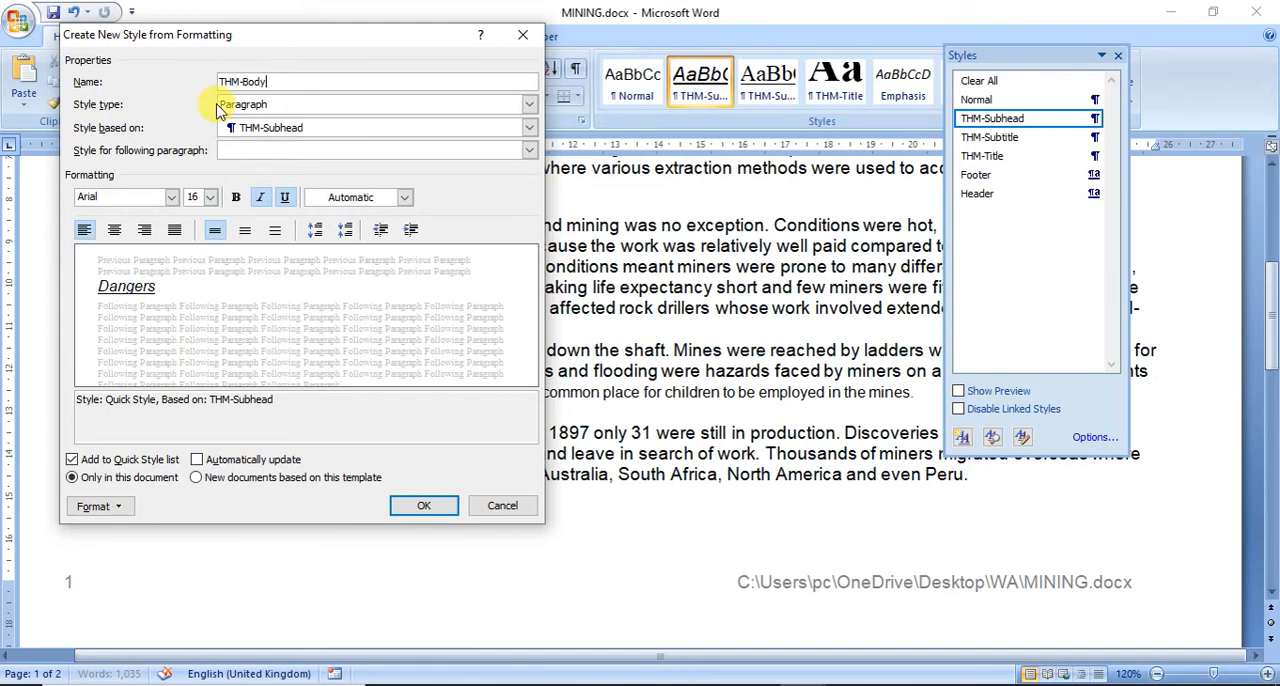
Step: Format the THM-Body style as Times New Roman, 11 points, with italic and underline removed
{"action": "left_click", "coordinate": [160, 199]}
{"action": "type", "text": "Times New Roman"}
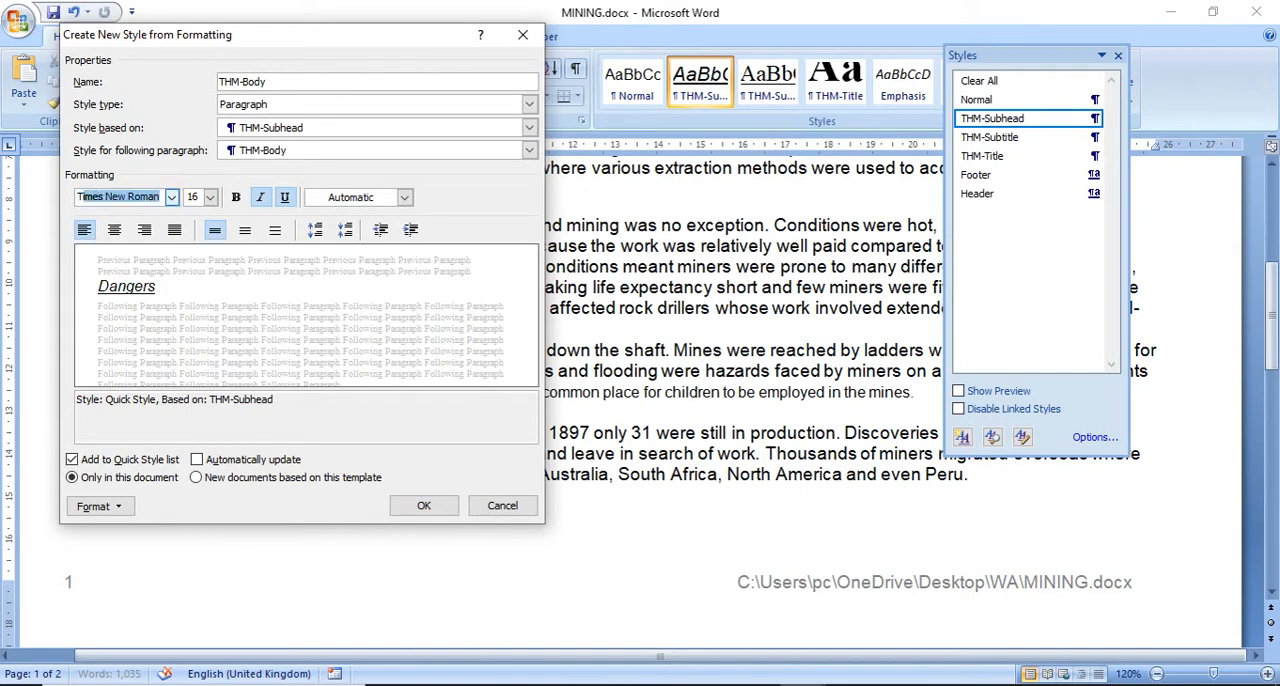
{"action": "left_click", "coordinate": [193, 197]}
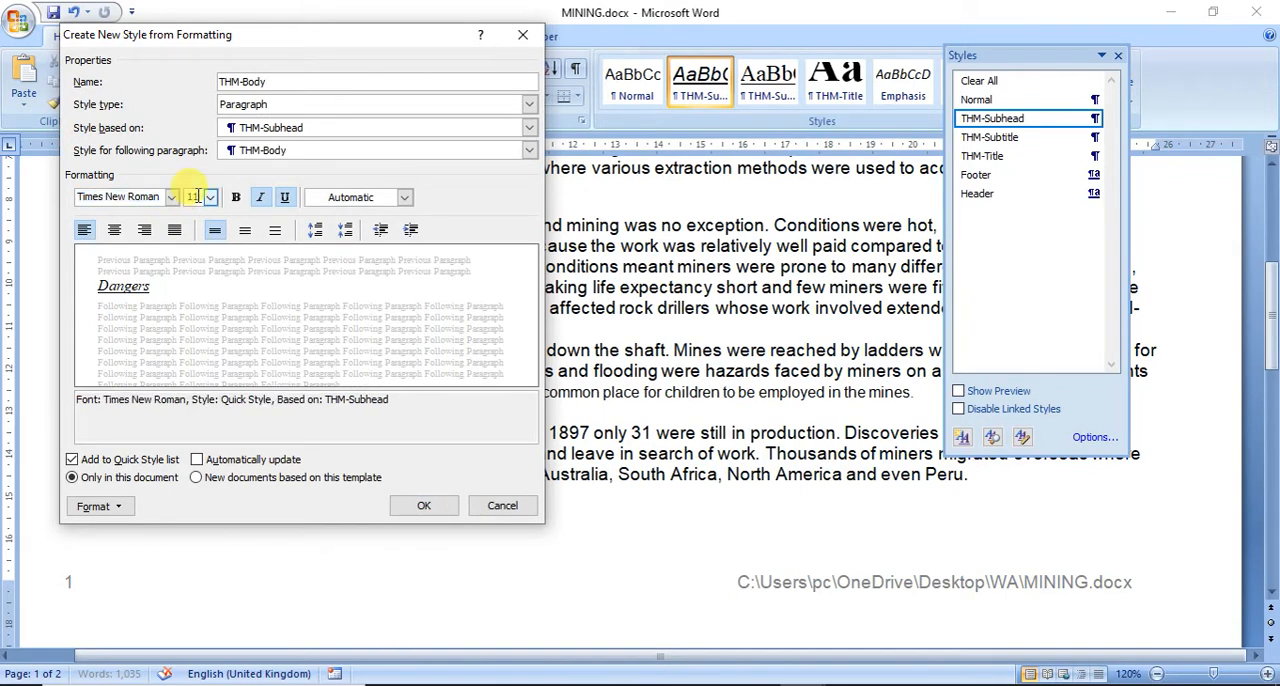
{"action": "left_click", "coordinate": [260, 197]}
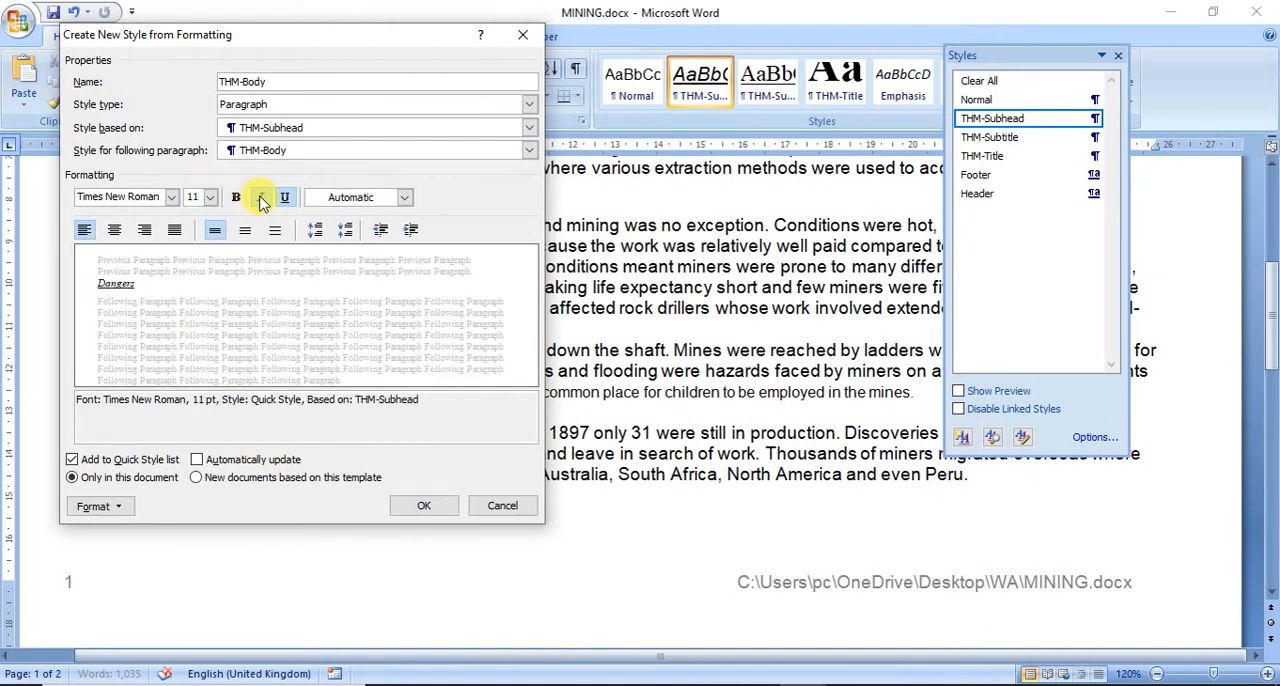
{"action": "left_click", "coordinate": [286, 197]}
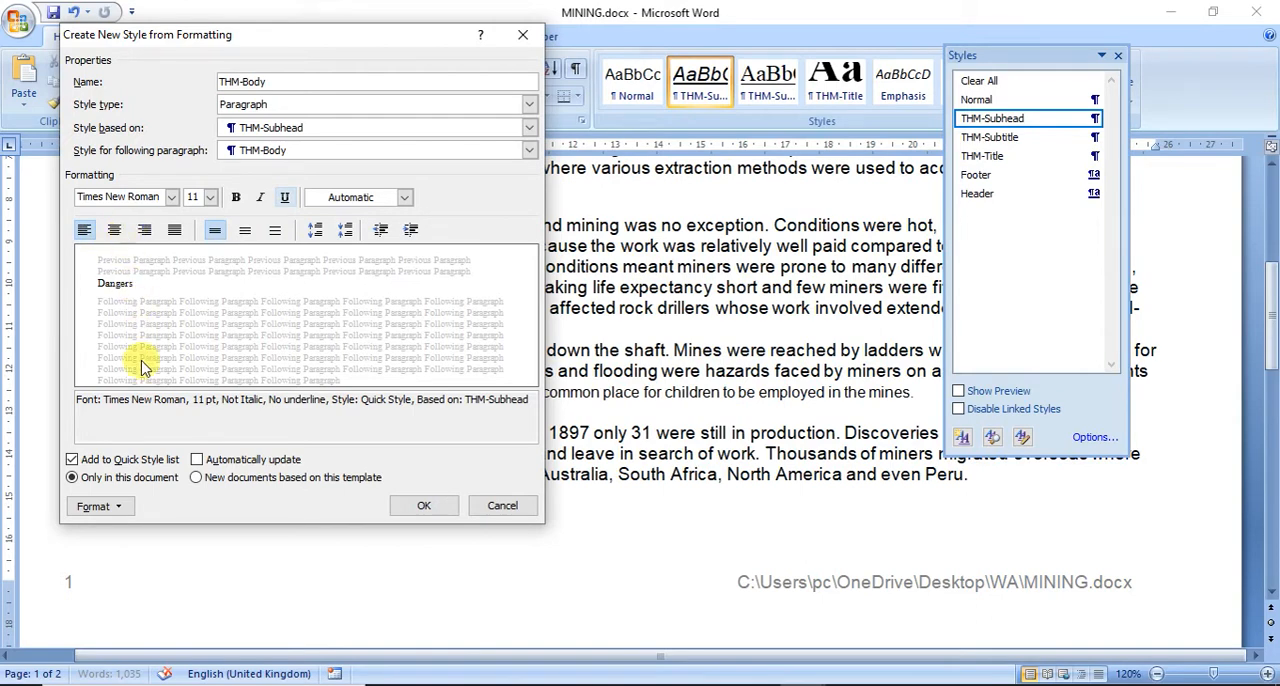
Step: Set the THM-Body style to justified alignment with 12 pt spacing after, and create the style
{"action": "left_click", "coordinate": [95, 506]}
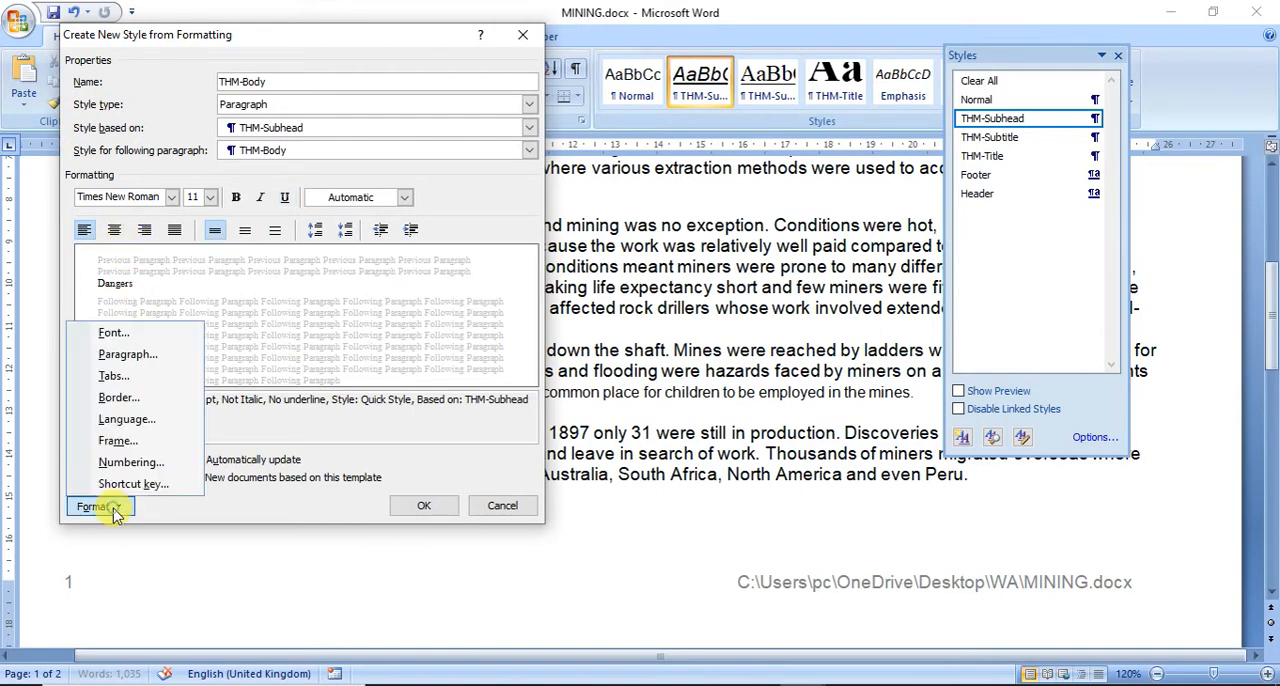
{"action": "left_click", "coordinate": [150, 354]}
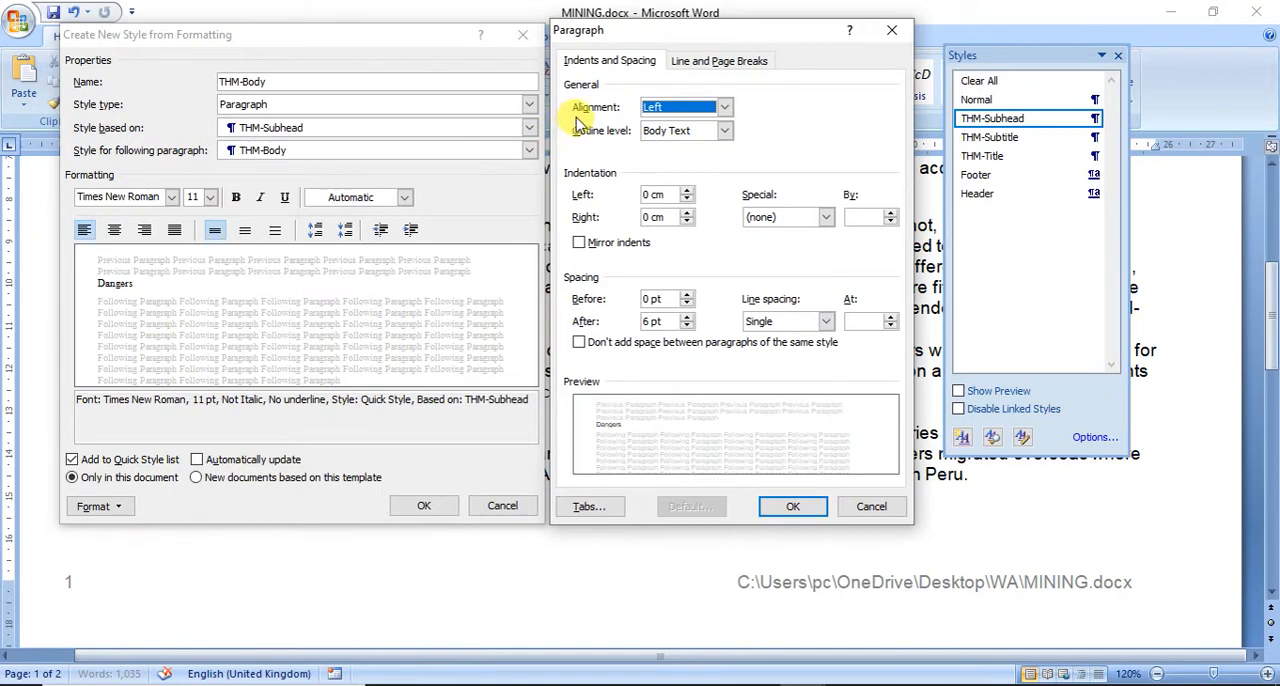
{"action": "left_click", "coordinate": [655, 107]}
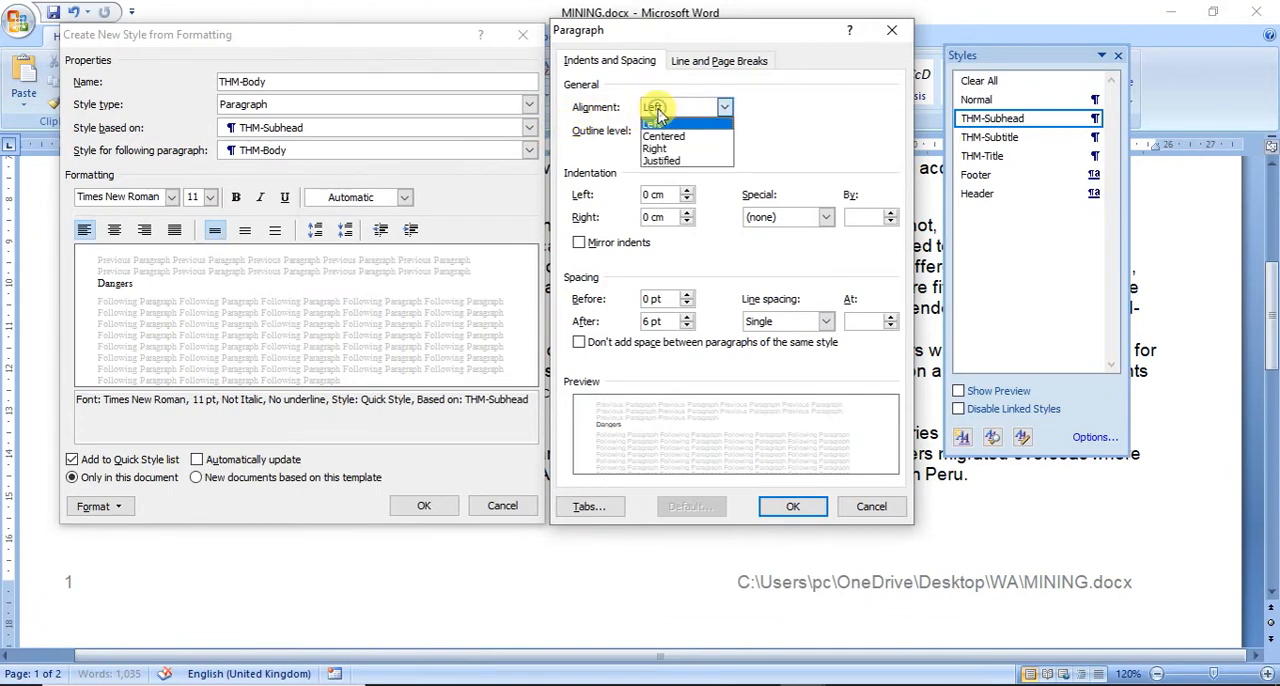
{"action": "left_click", "coordinate": [668, 162]}
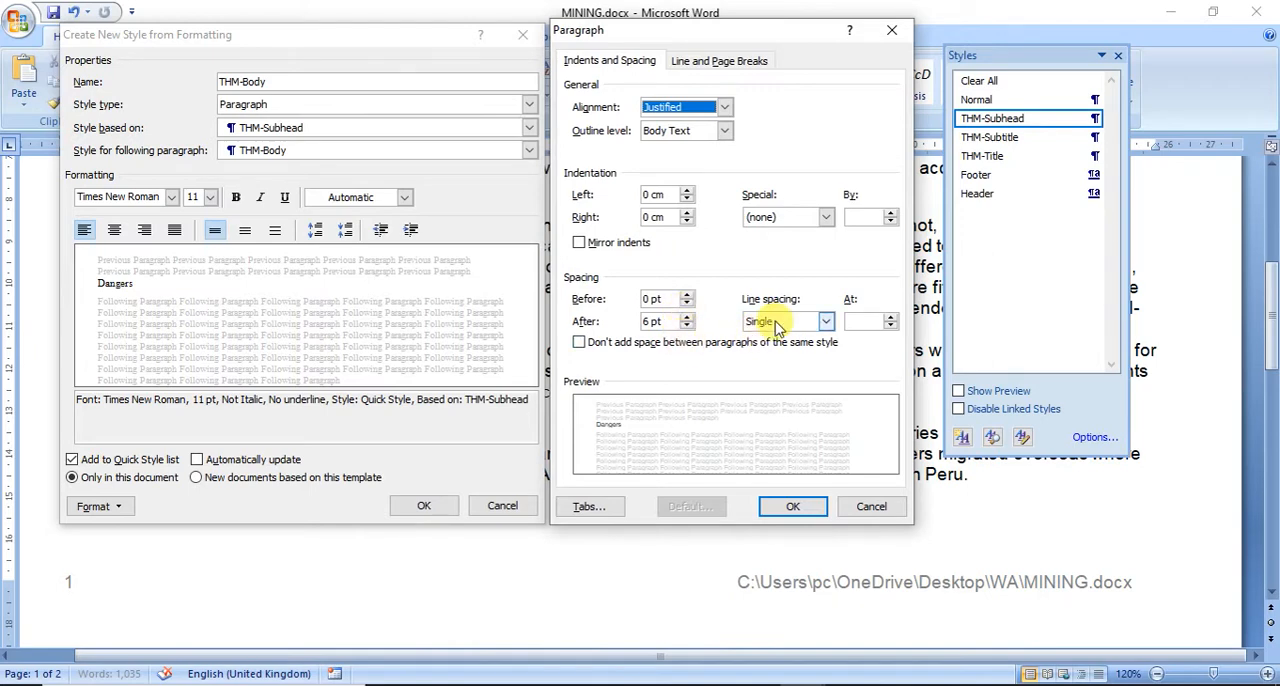
{"action": "double_click", "coordinate": [651, 320]}
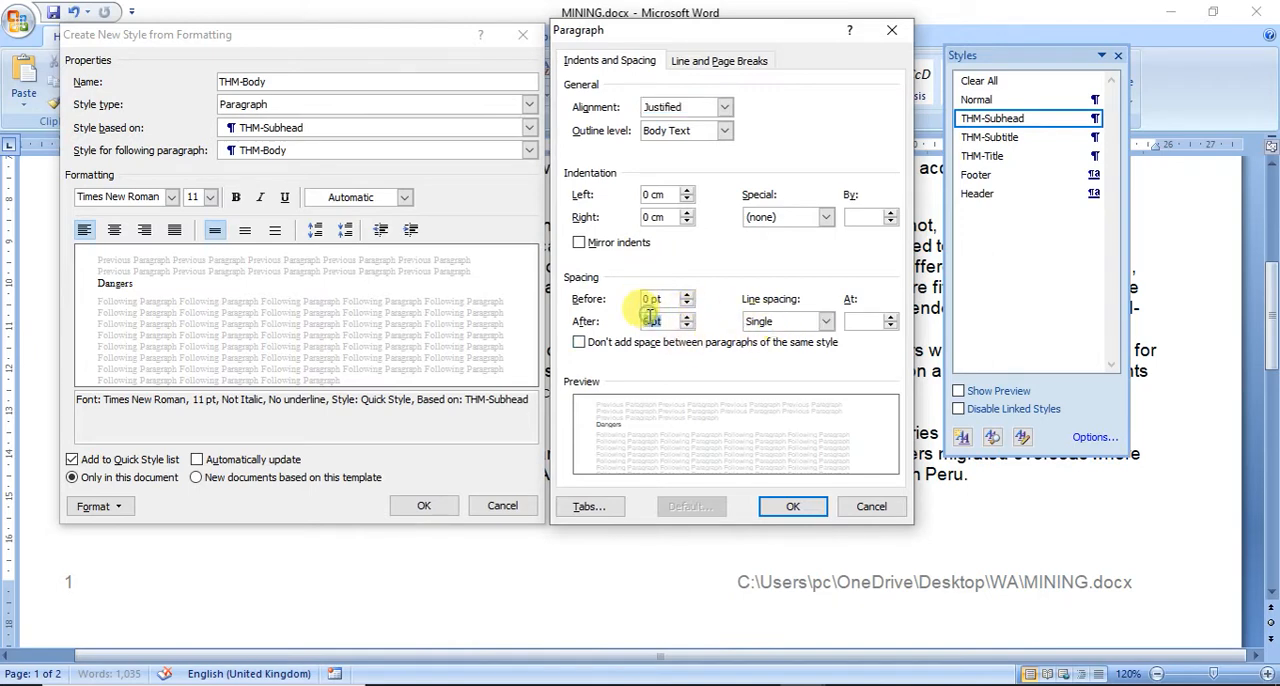
{"action": "type", "text": "12"}
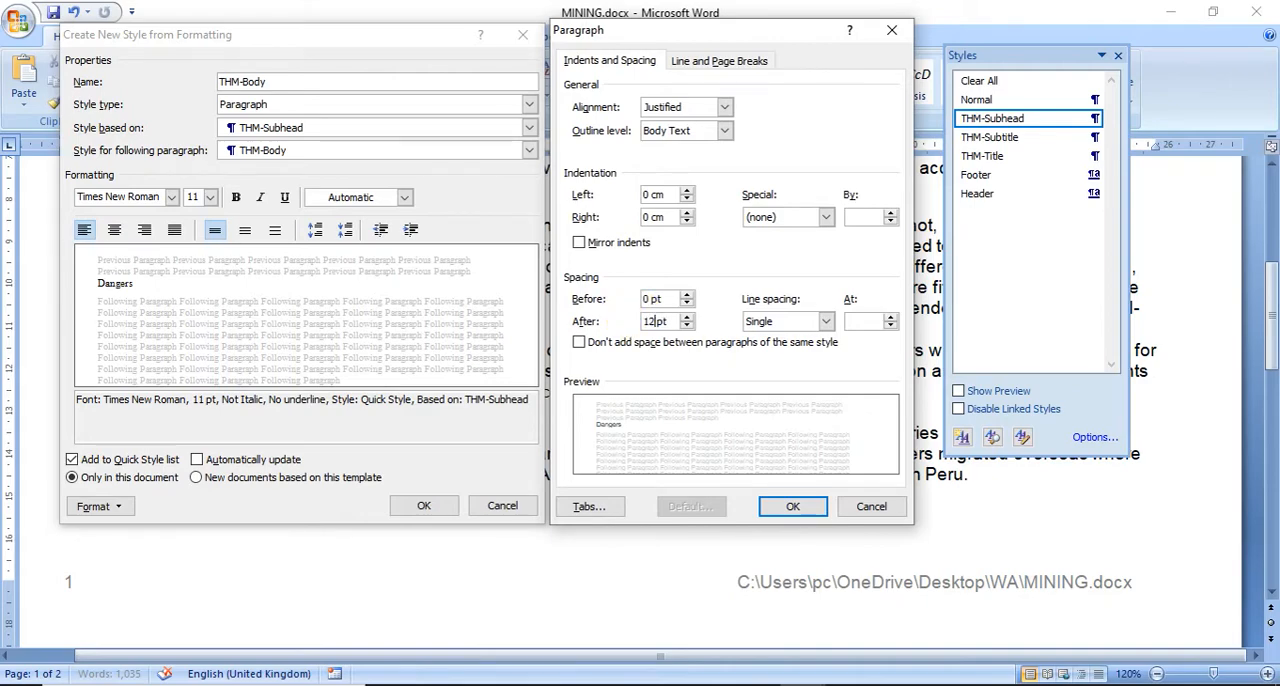
{"action": "left_click", "coordinate": [810, 514]}
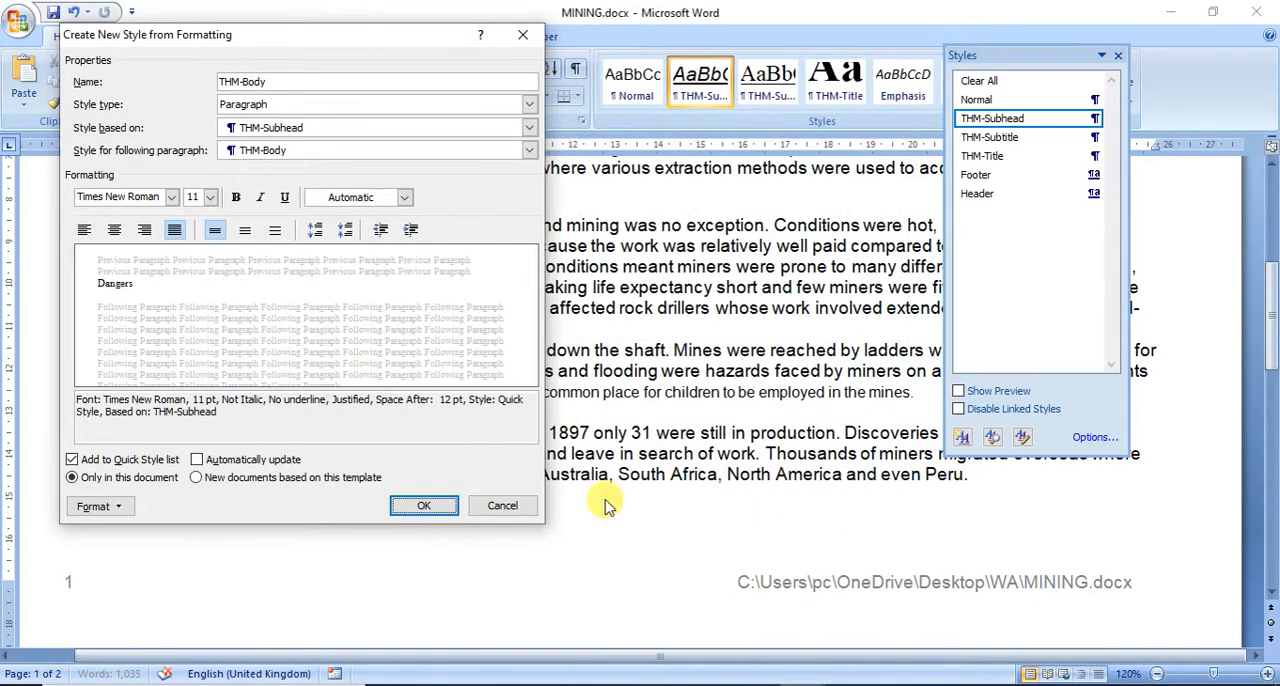
{"action": "left_click", "coordinate": [446, 518]}
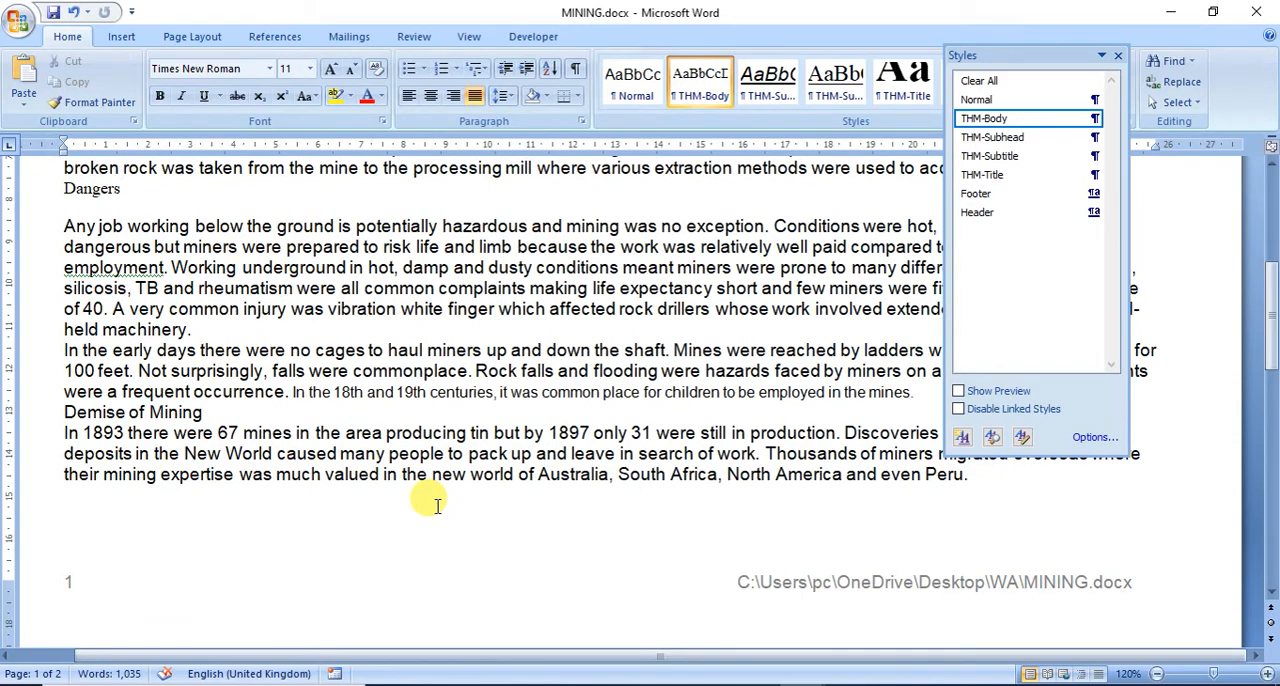
Step: Copy the name THM-Table from the exam paper in Adobe Reader and use it to name a new paragraph style in MINING
{"action": "key", "text": "alt+Tab"}
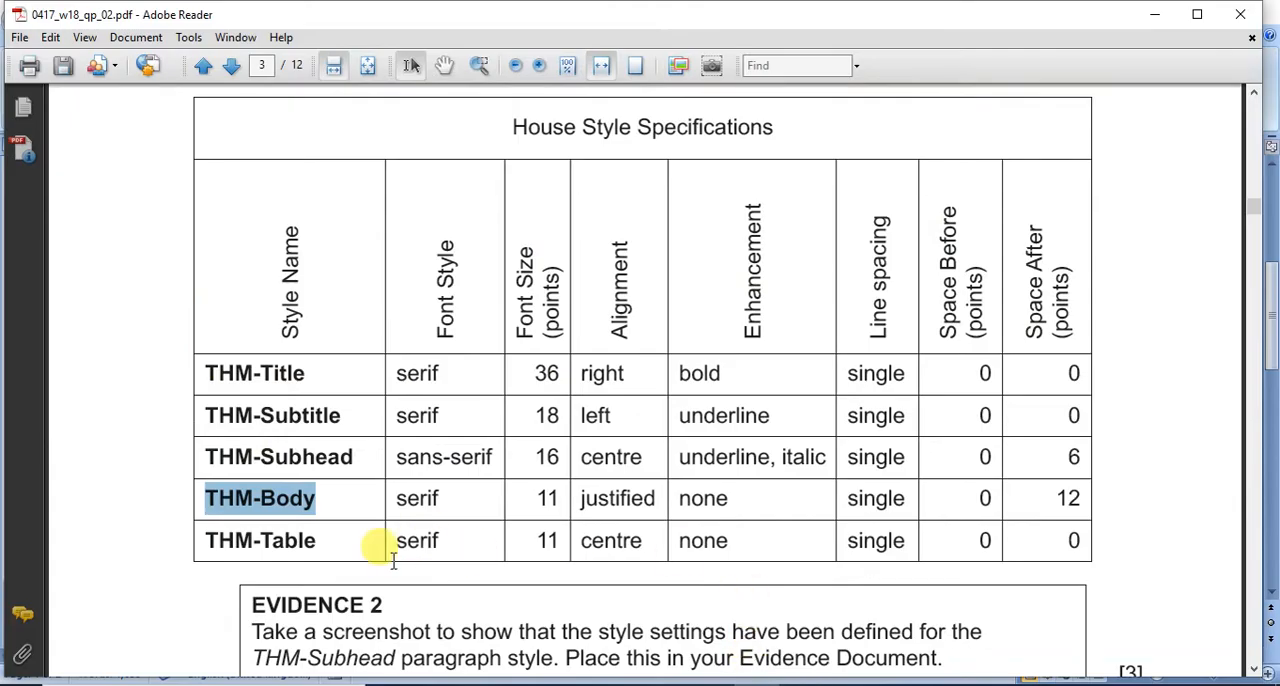
{"action": "left_click", "coordinate": [345, 548]}
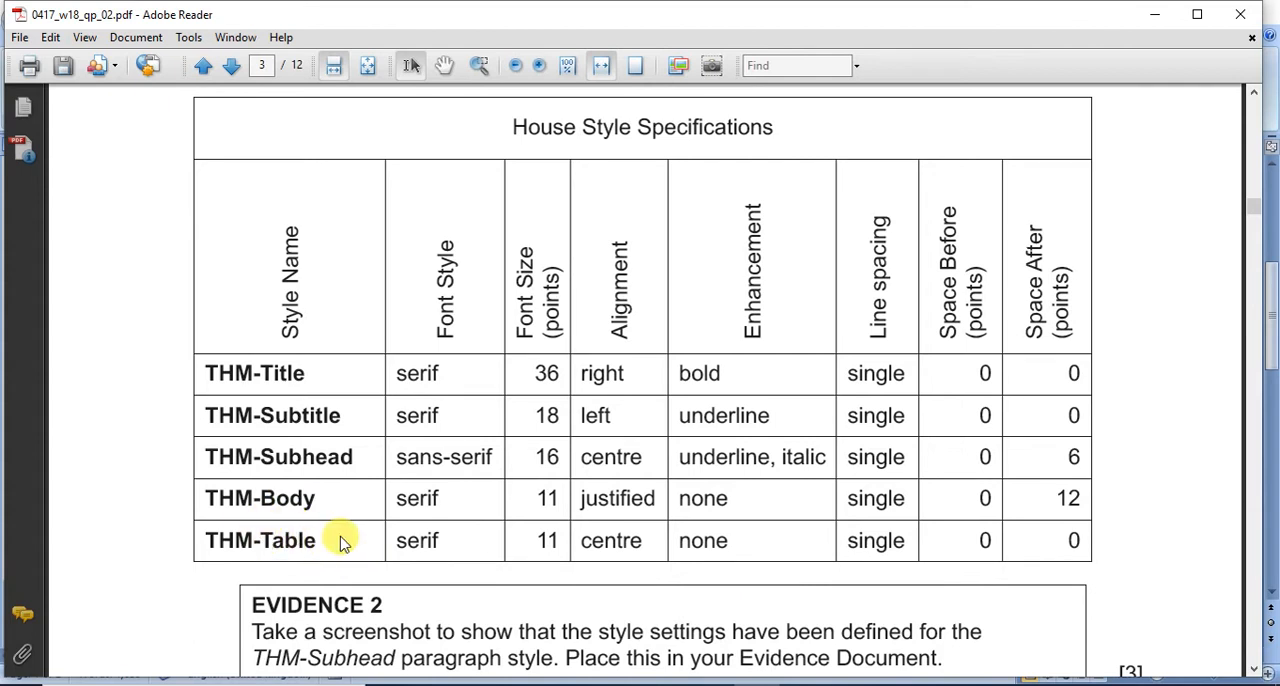
{"action": "mouse_move", "coordinate": [322, 536]}
{"action": "left_mouse_down"}
{"action": "mouse_move", "coordinate": [214, 510]}
{"action": "mouse_move", "coordinate": [212, 524]}
{"action": "mouse_move", "coordinate": [196, 518]}
{"action": "mouse_move", "coordinate": [214, 549]}
{"action": "left_mouse_up"}
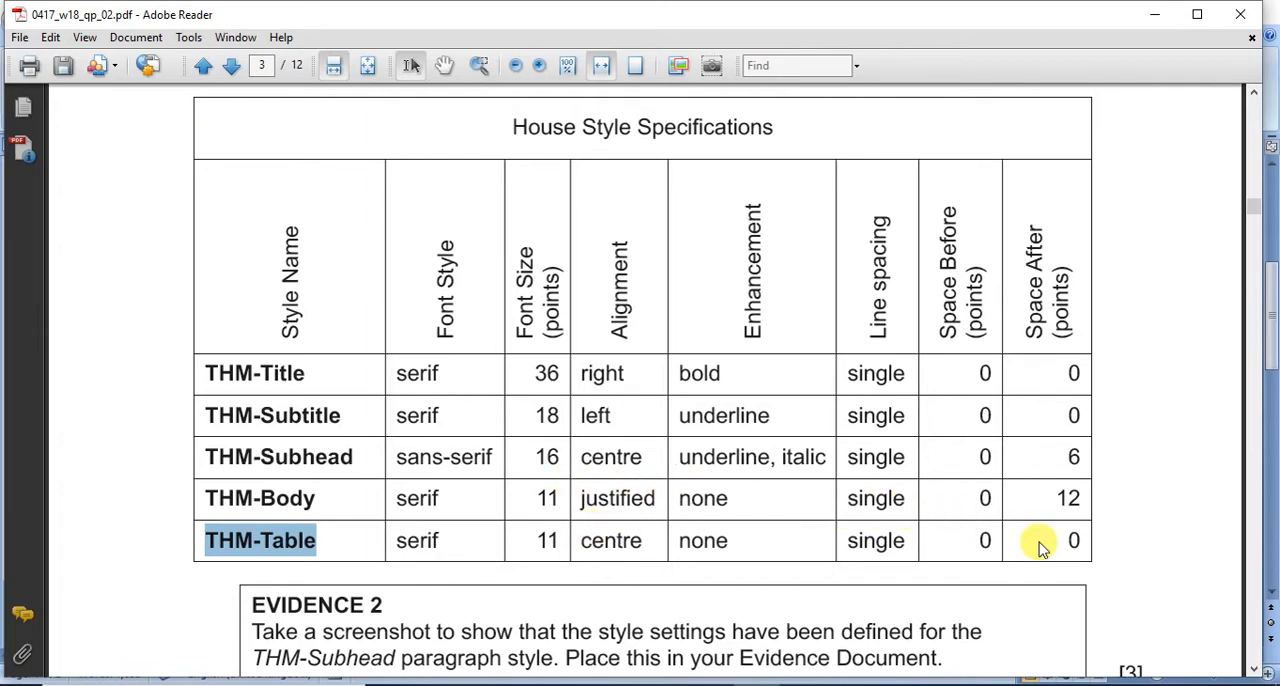
{"action": "mouse_move", "coordinate": [712, 678]}
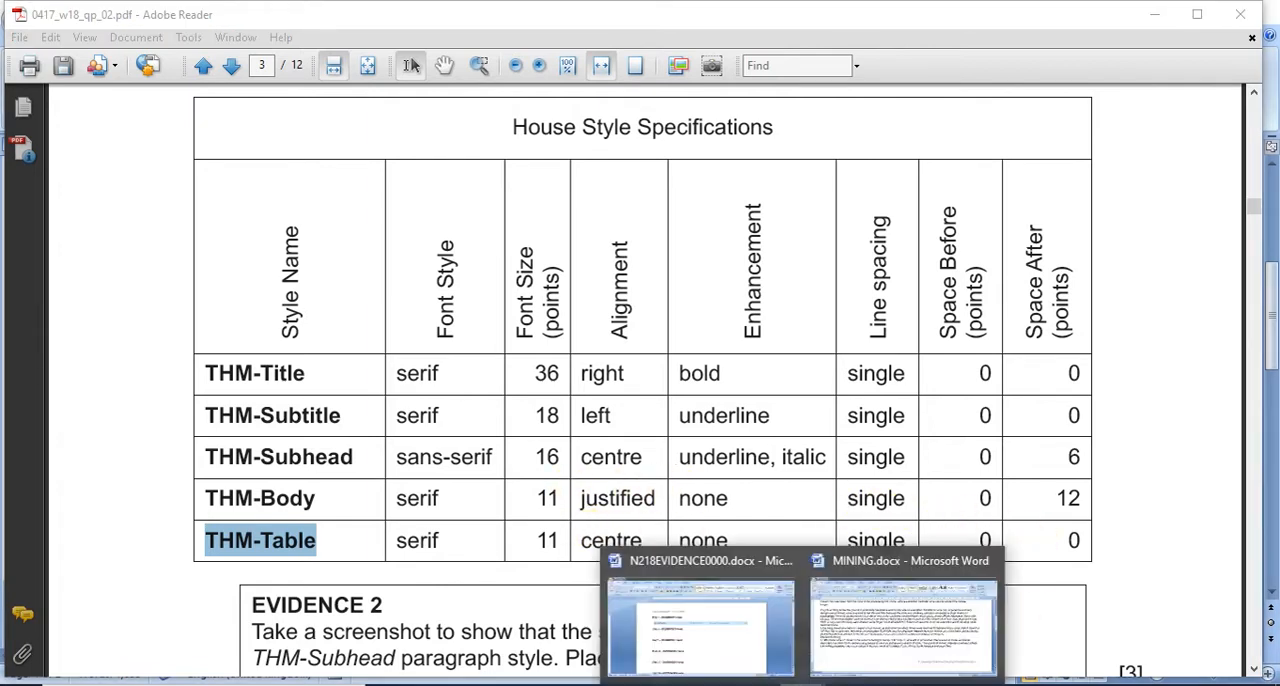
{"action": "left_click", "coordinate": [820, 642]}
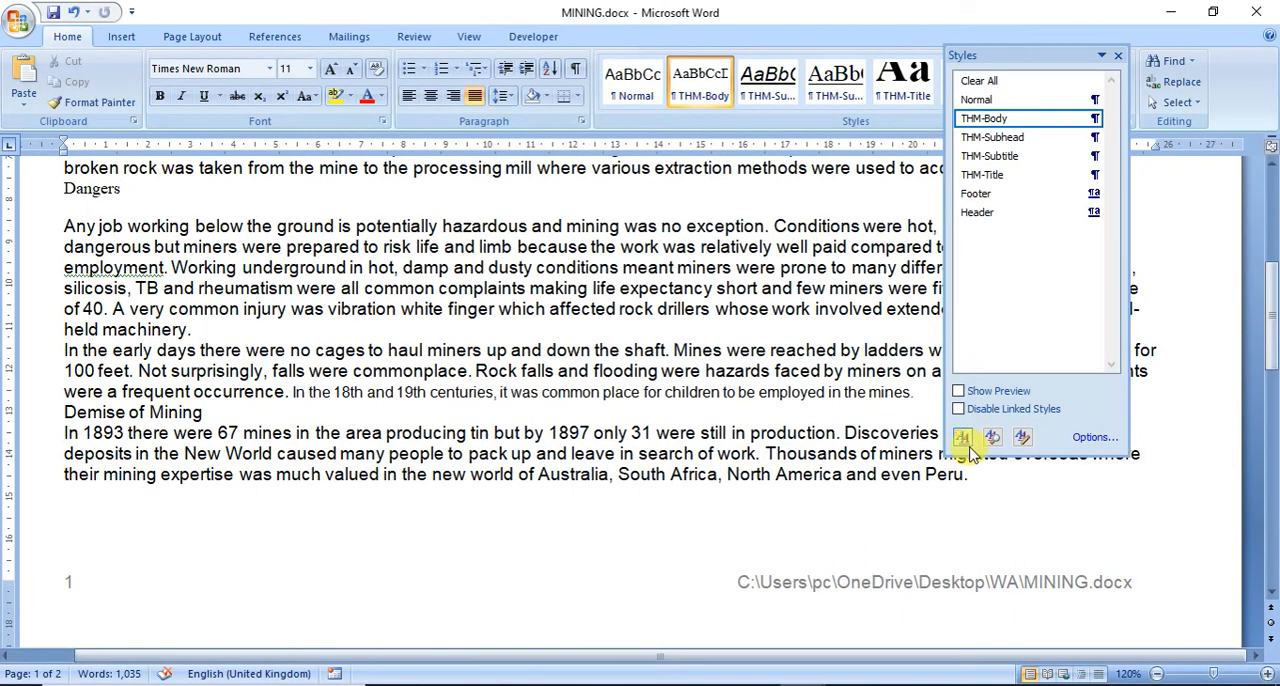
{"action": "left_click", "coordinate": [962, 440]}
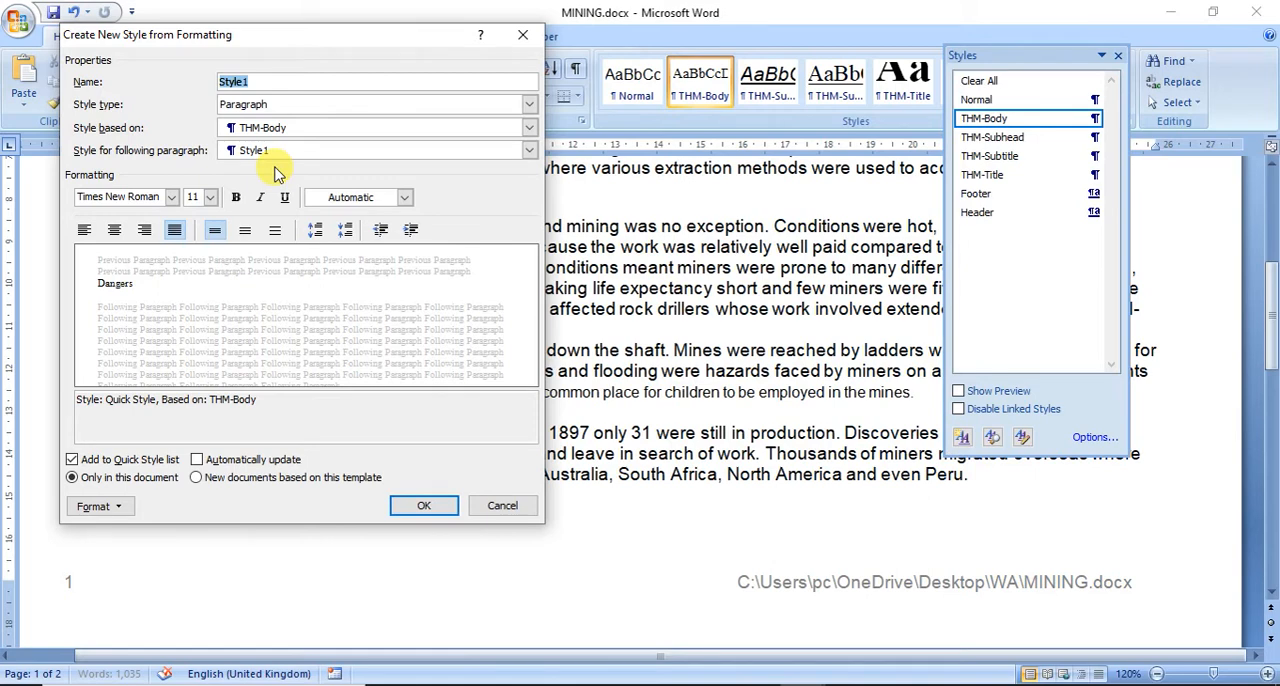
{"action": "type", "text": "THM-Table"}
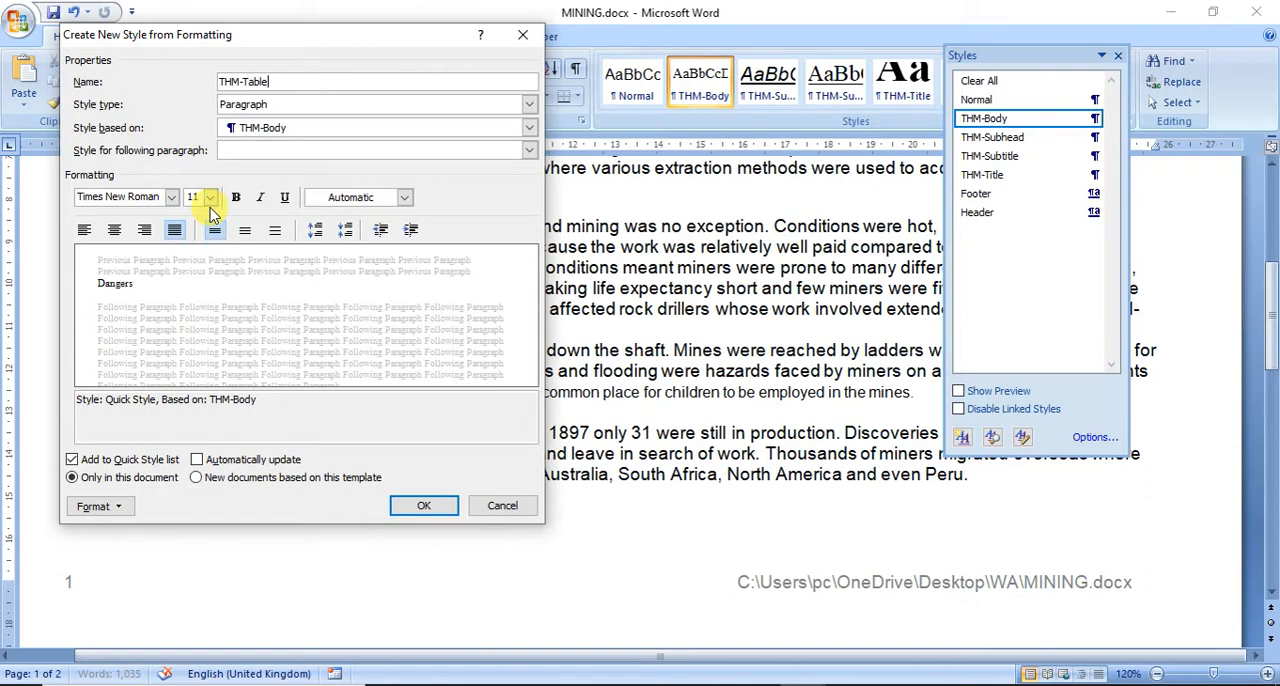
Step: Set the THM-Table style to centred alignment with 0 pt spacing after
{"action": "left_click", "coordinate": [116, 230]}
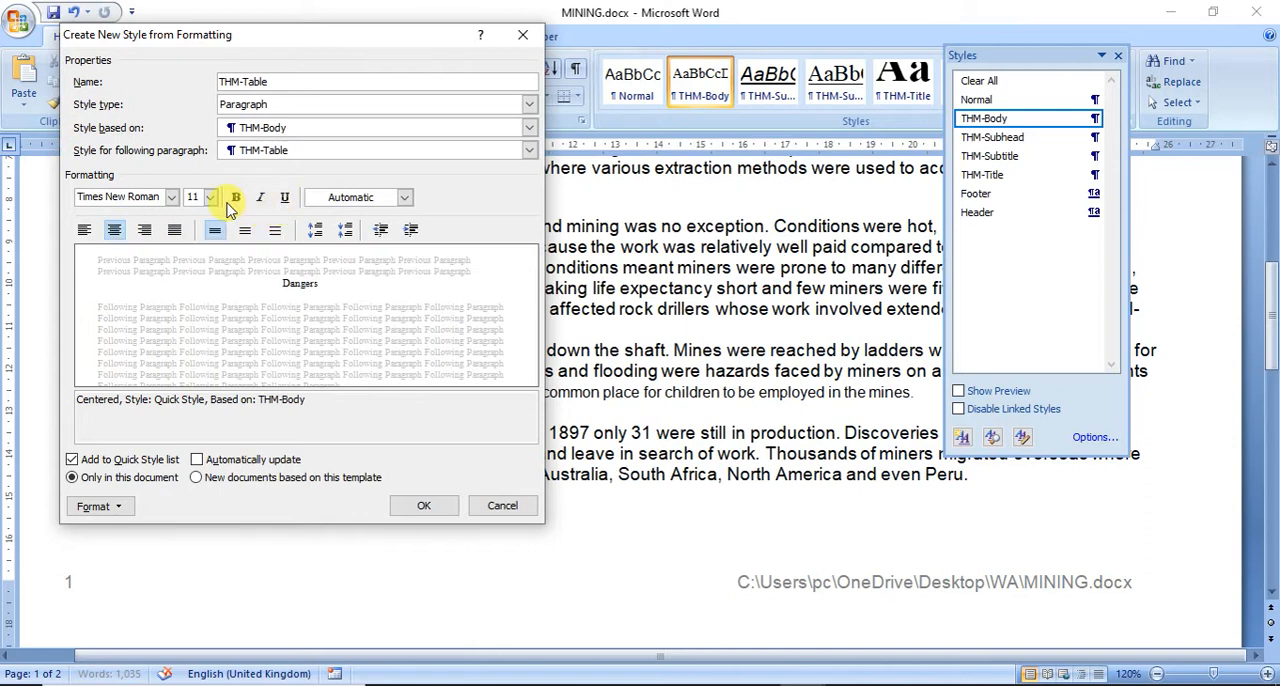
{"action": "left_click", "coordinate": [95, 506]}
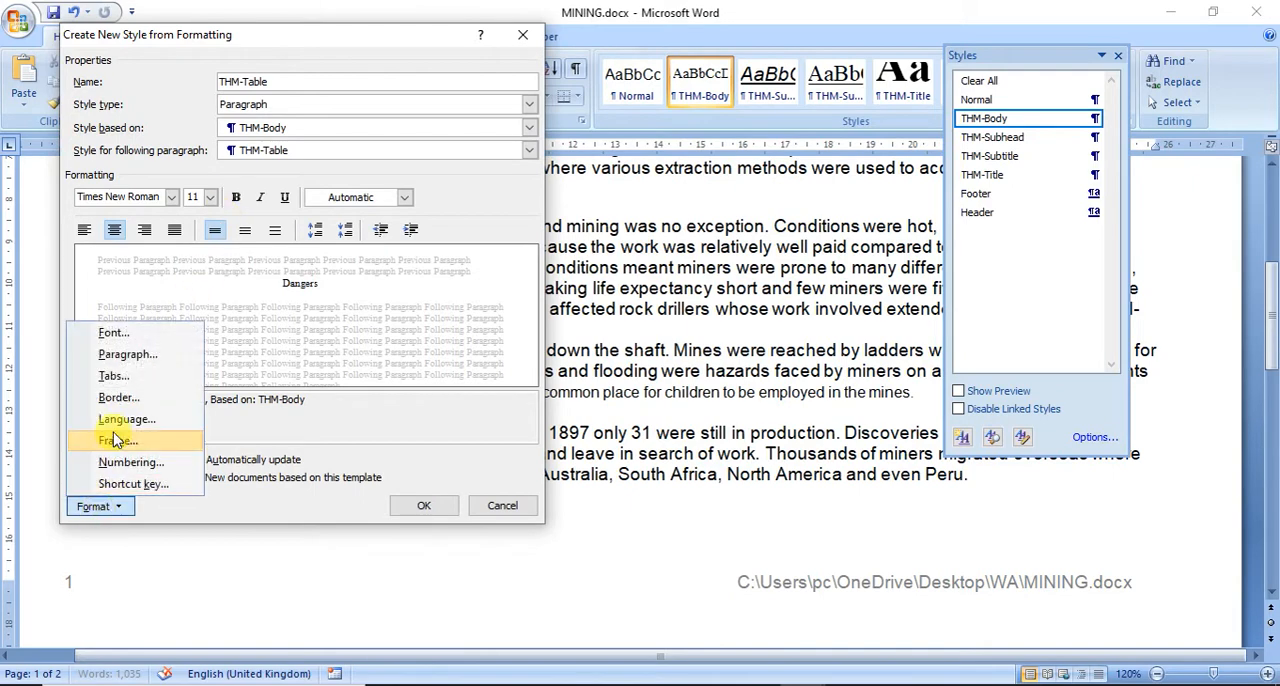
{"action": "left_click", "coordinate": [125, 354]}
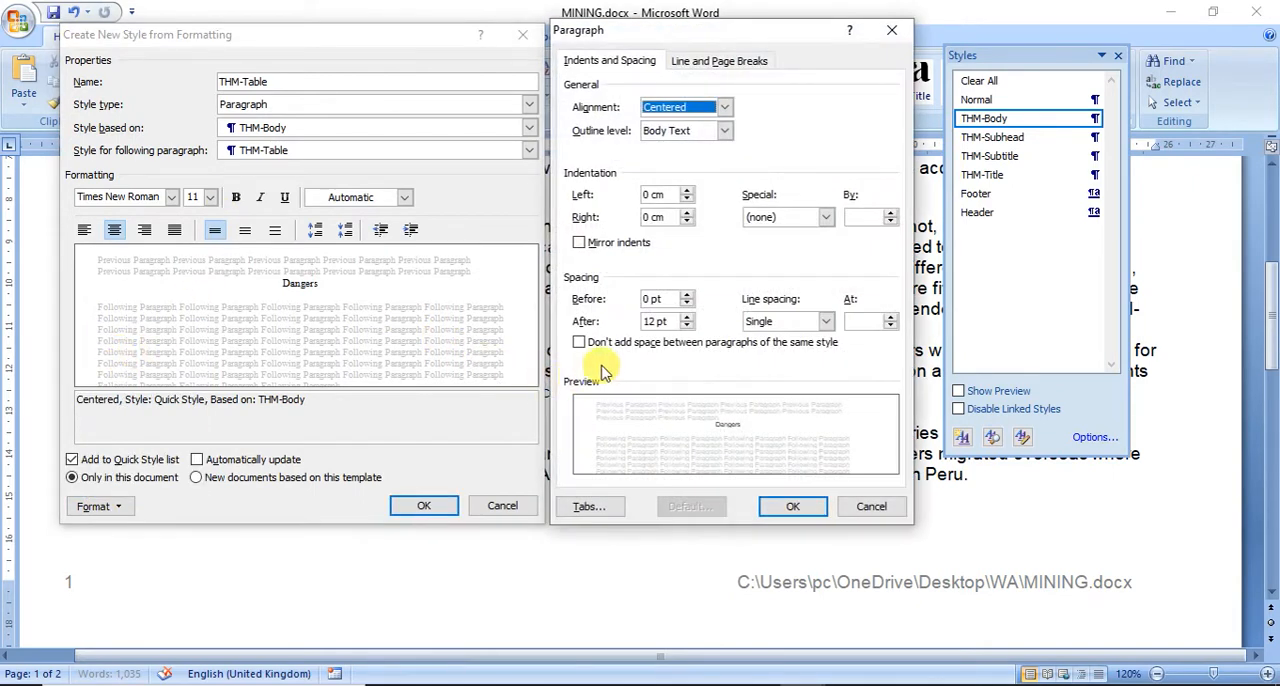
{"action": "left_click", "coordinate": [686, 325]}
{"action": "left_click", "coordinate": [687, 326]}
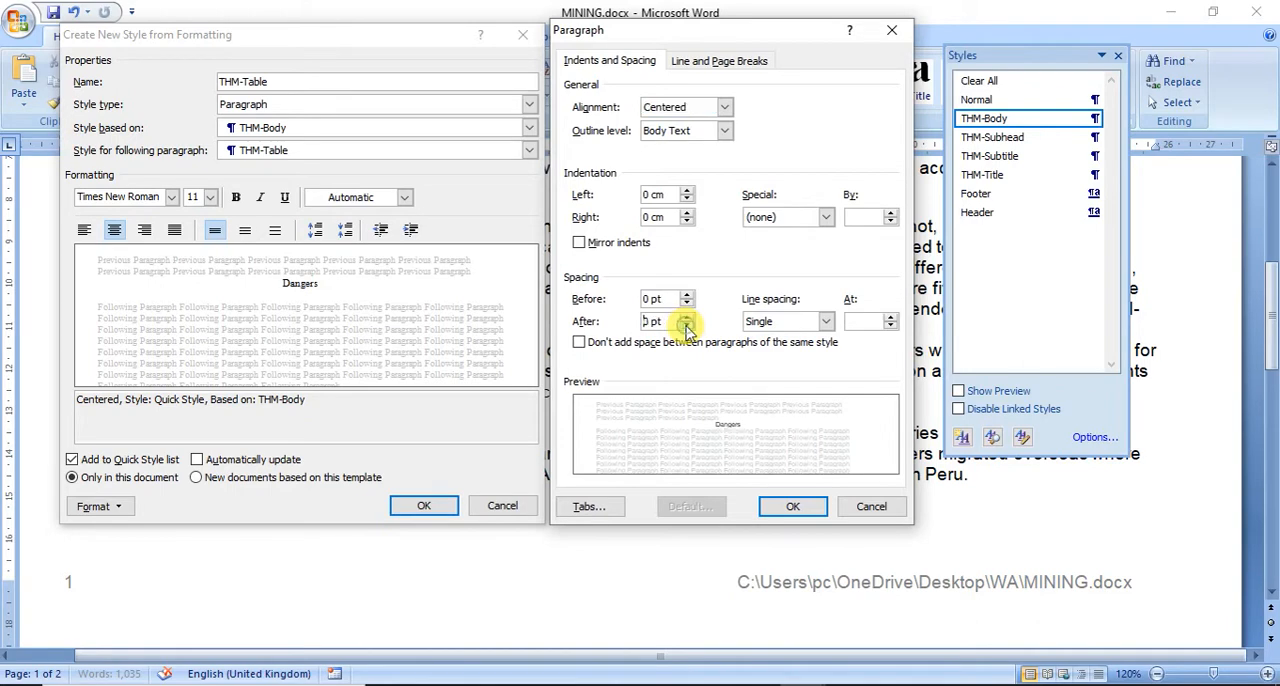
{"action": "left_click", "coordinate": [779, 506]}
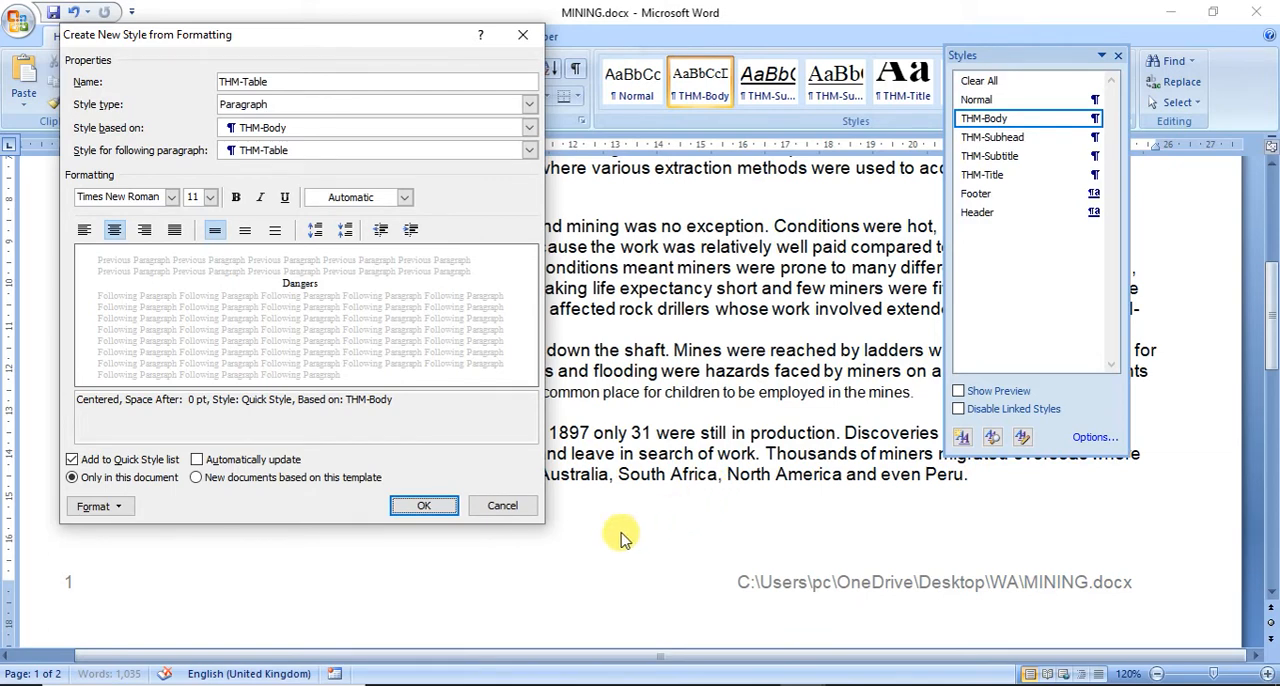
Step: Review the font, paragraph and tab stop settings of the THM-Table style
{"action": "left_click", "coordinate": [108, 508]}
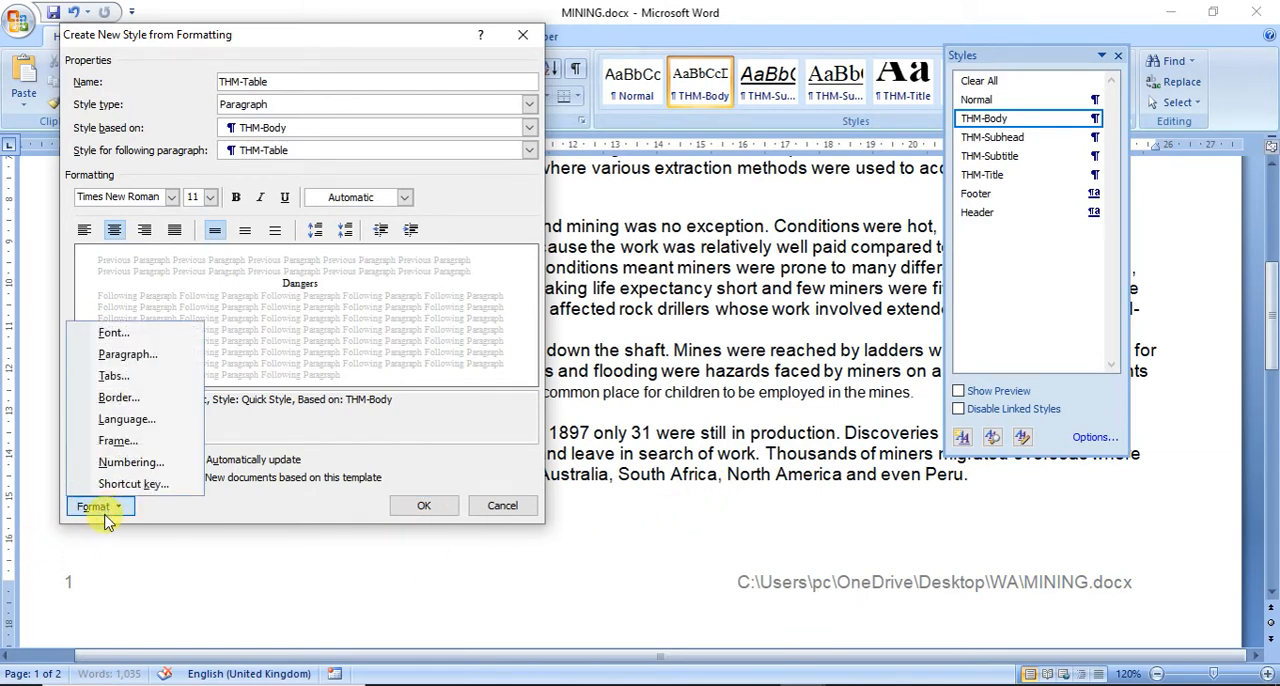
{"action": "left_click", "coordinate": [112, 334]}
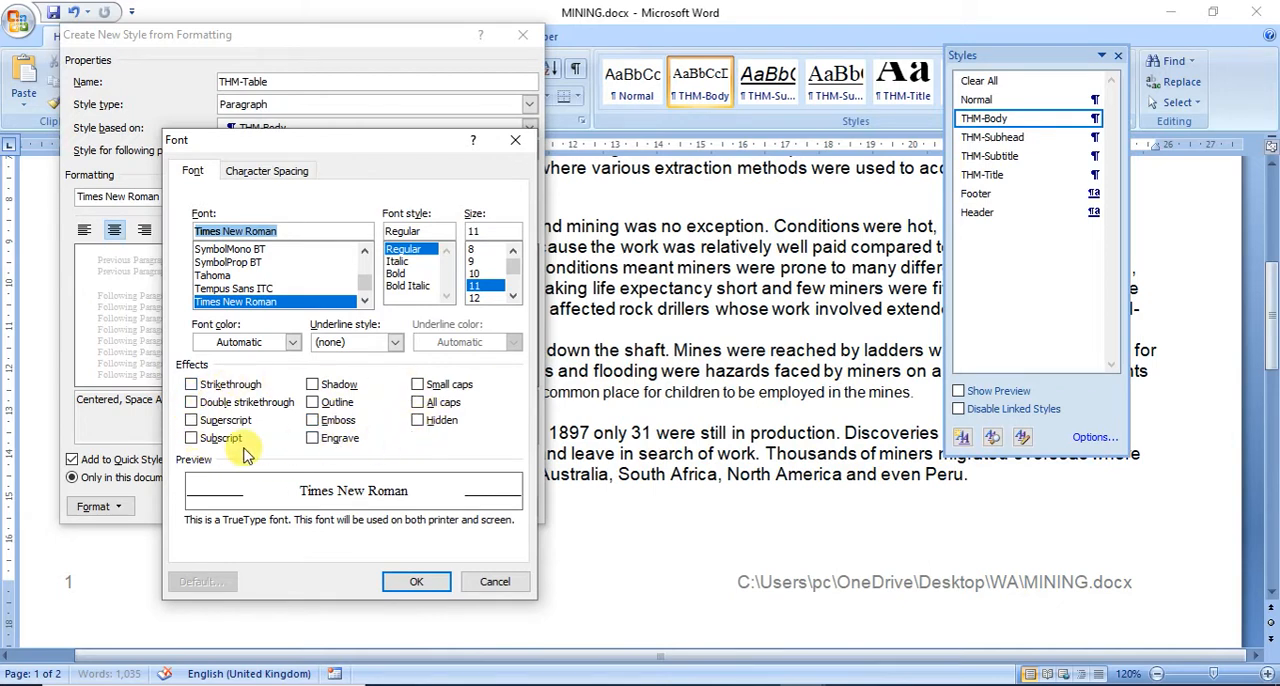
{"action": "left_click", "coordinate": [494, 581]}
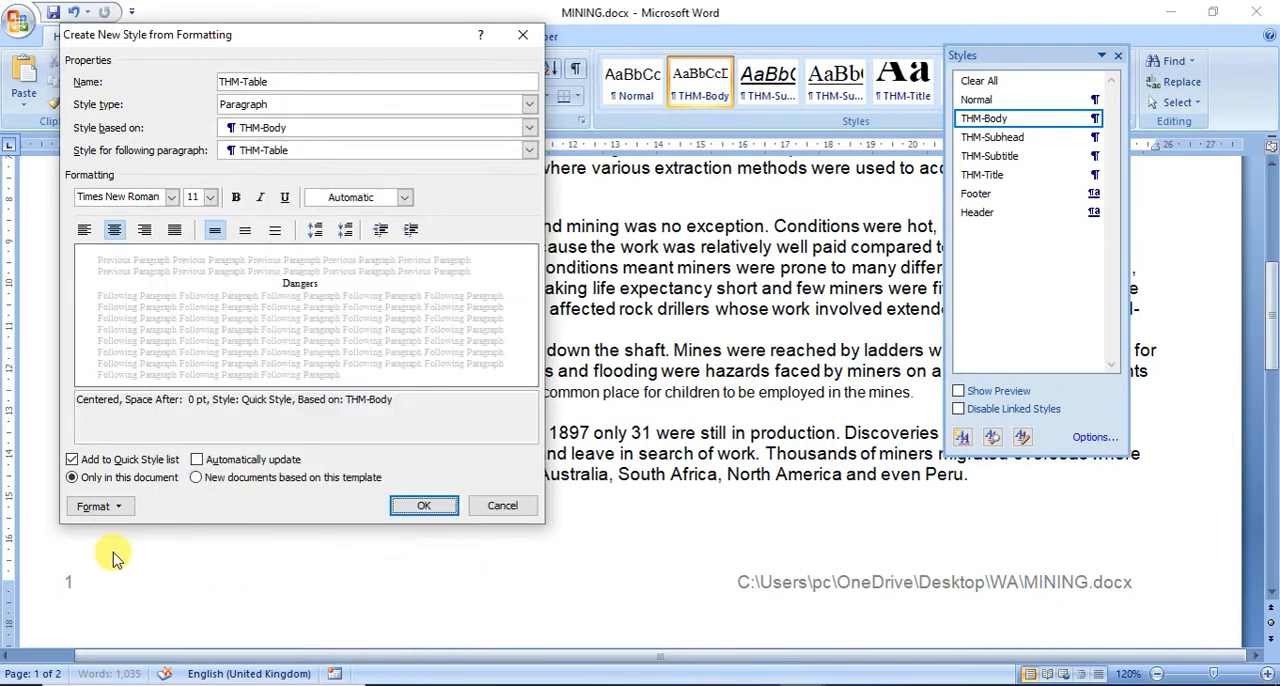
{"action": "left_click", "coordinate": [95, 507]}
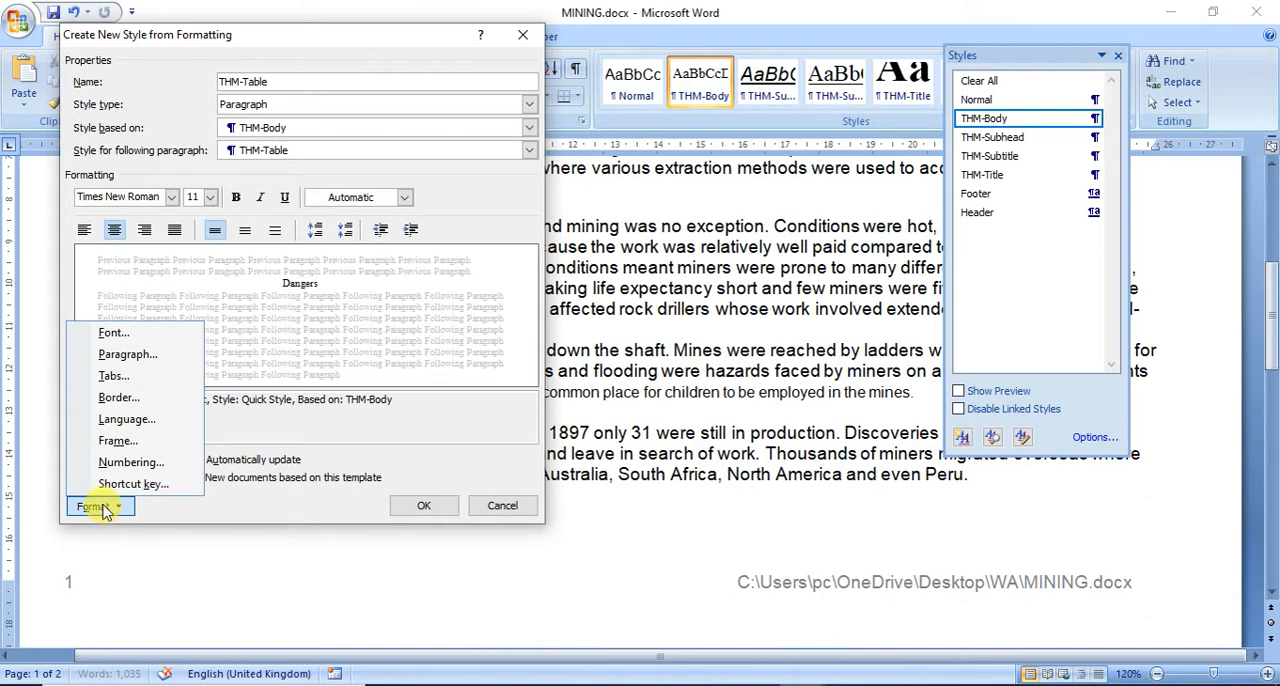
{"action": "left_click", "coordinate": [130, 358]}
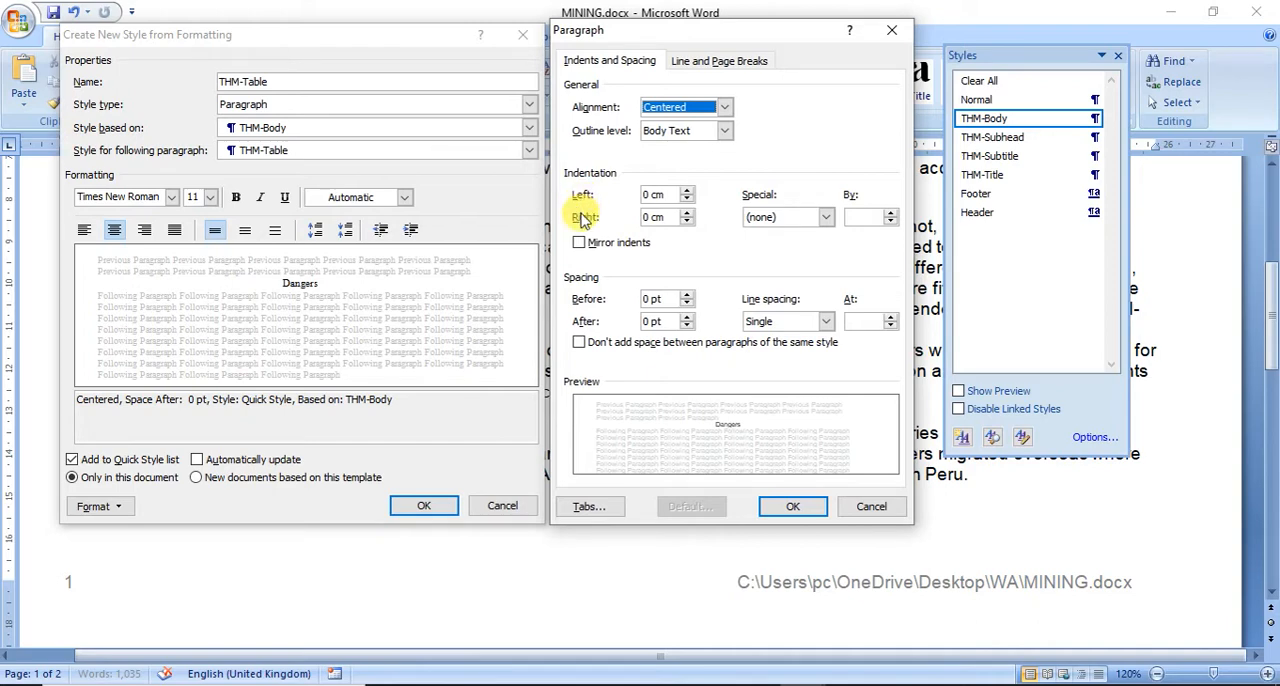
{"action": "left_click", "coordinate": [585, 507]}
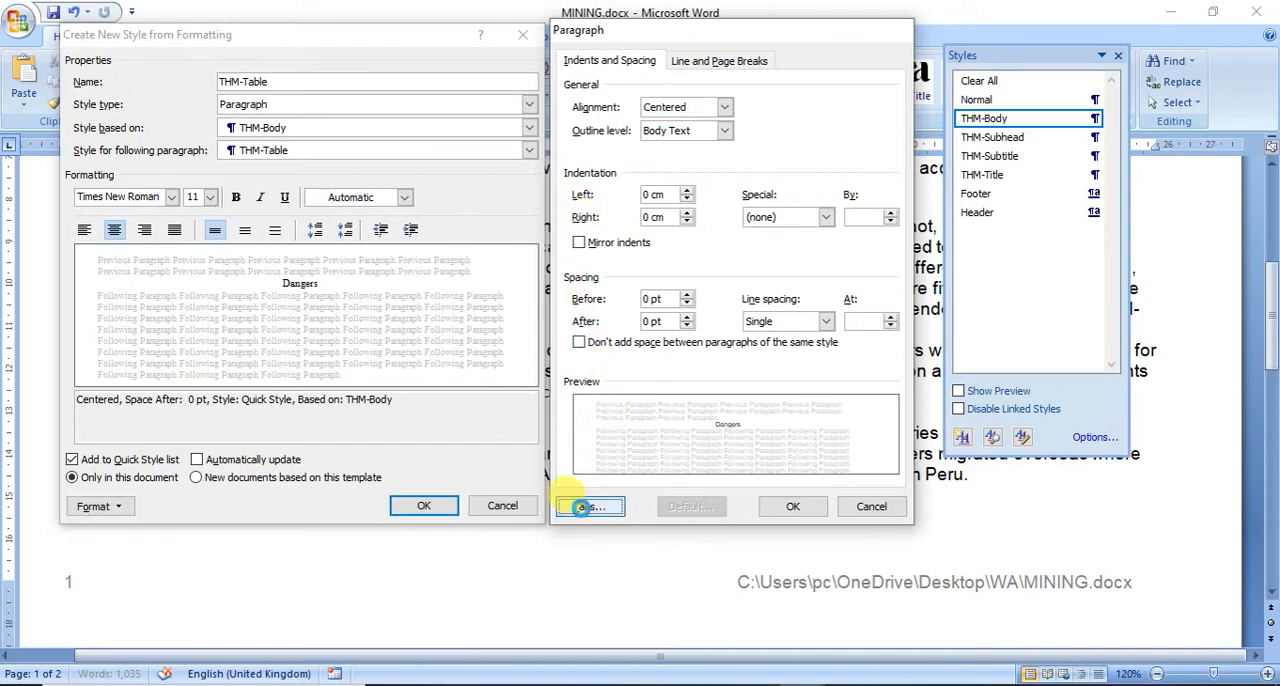
{"action": "left_click_drag", "start_coordinate": [594, 187], "coordinate": [630, 106]}
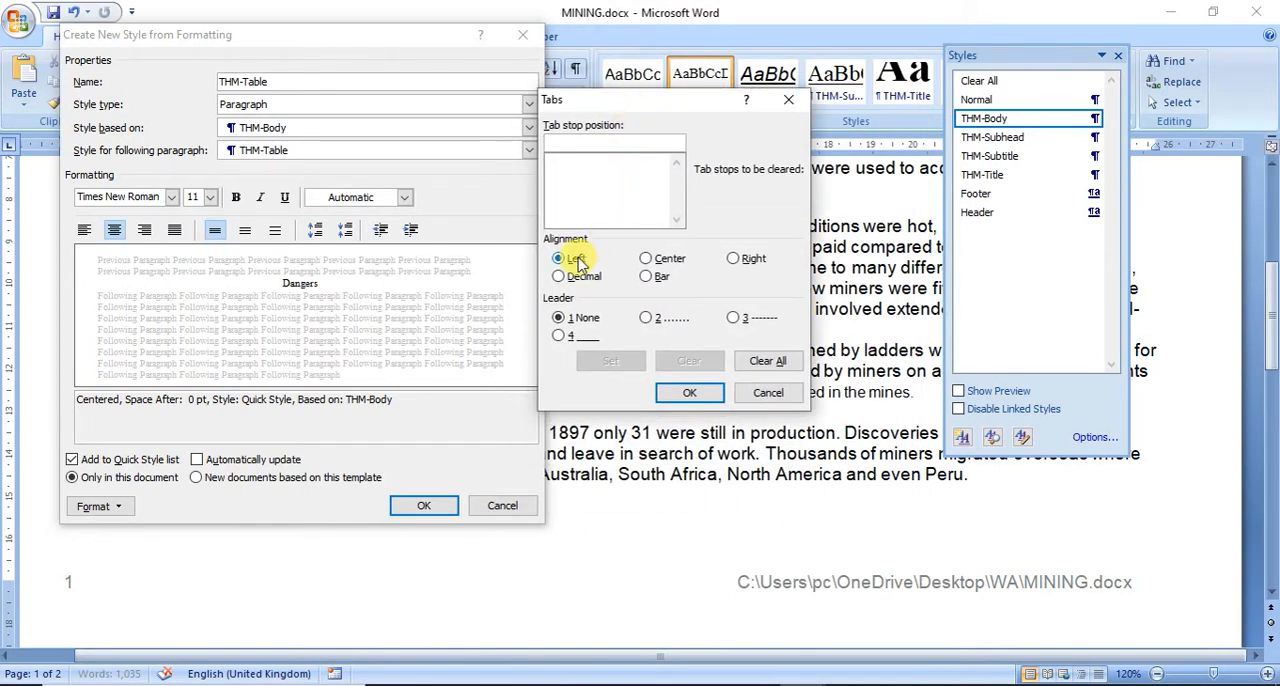
{"action": "left_click", "coordinate": [715, 393]}
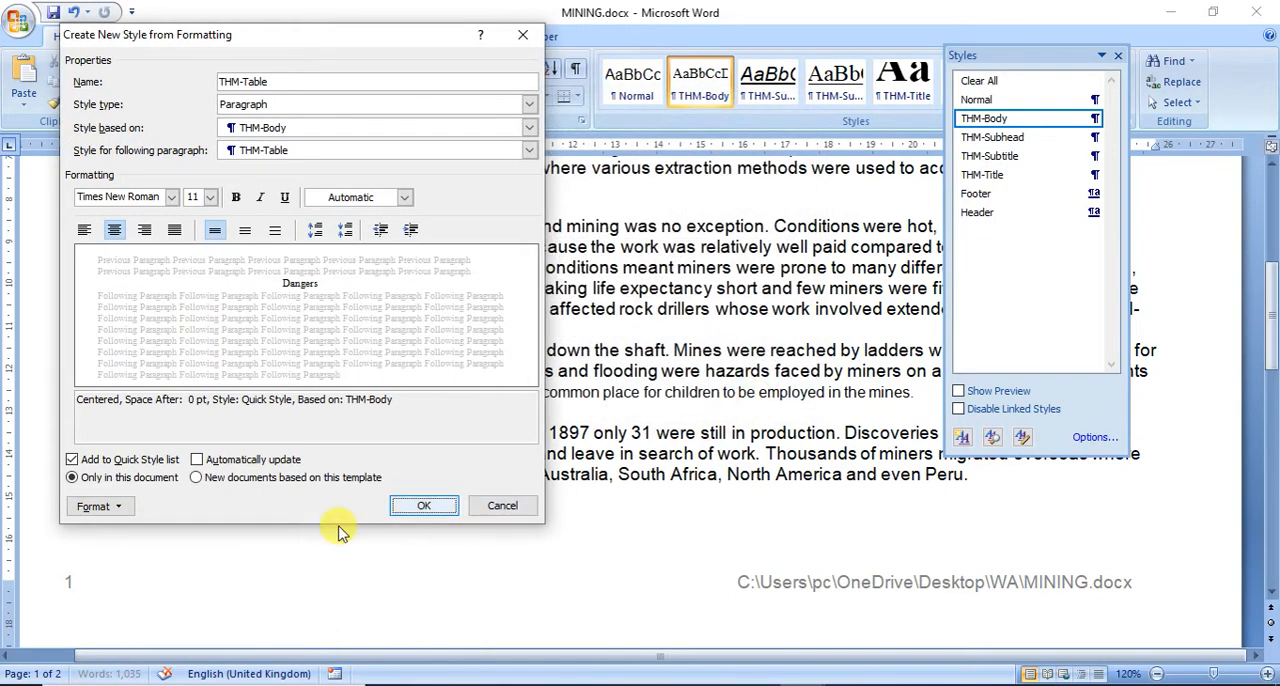
Step: Look through the numbering and bullet options for the THM-Table style, including the new bullet definition, without applying any
{"action": "left_click", "coordinate": [95, 507]}
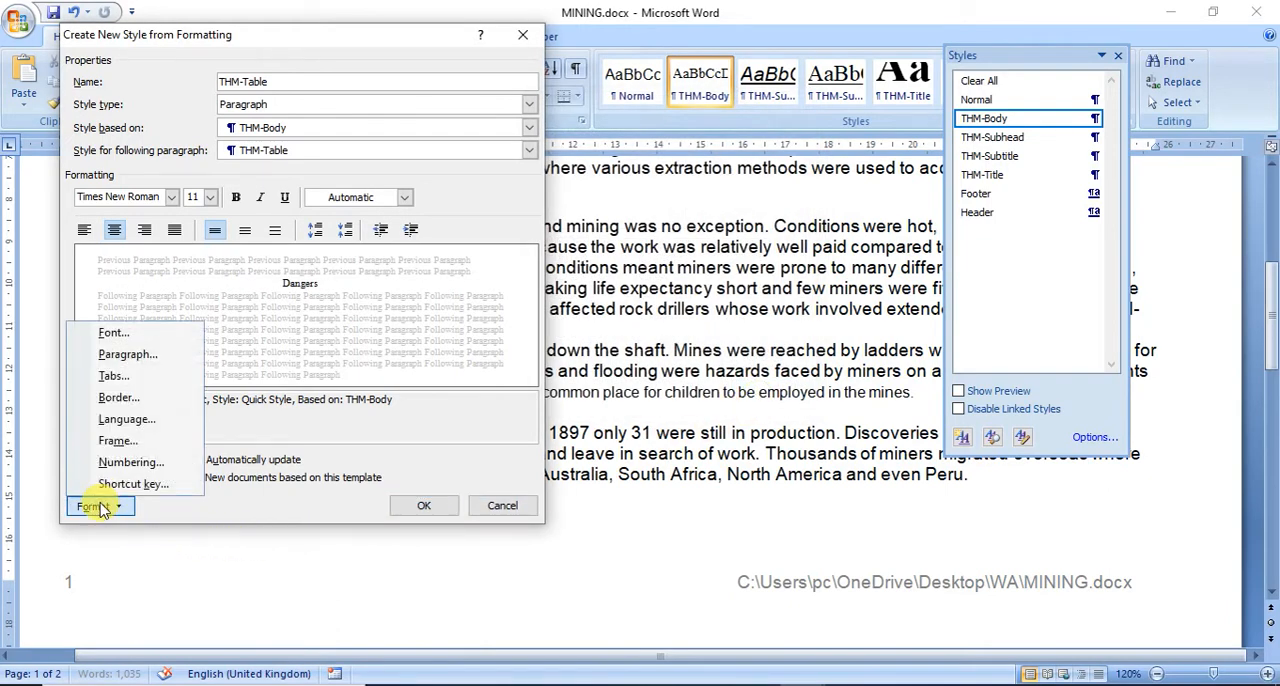
{"action": "left_click", "coordinate": [128, 463]}
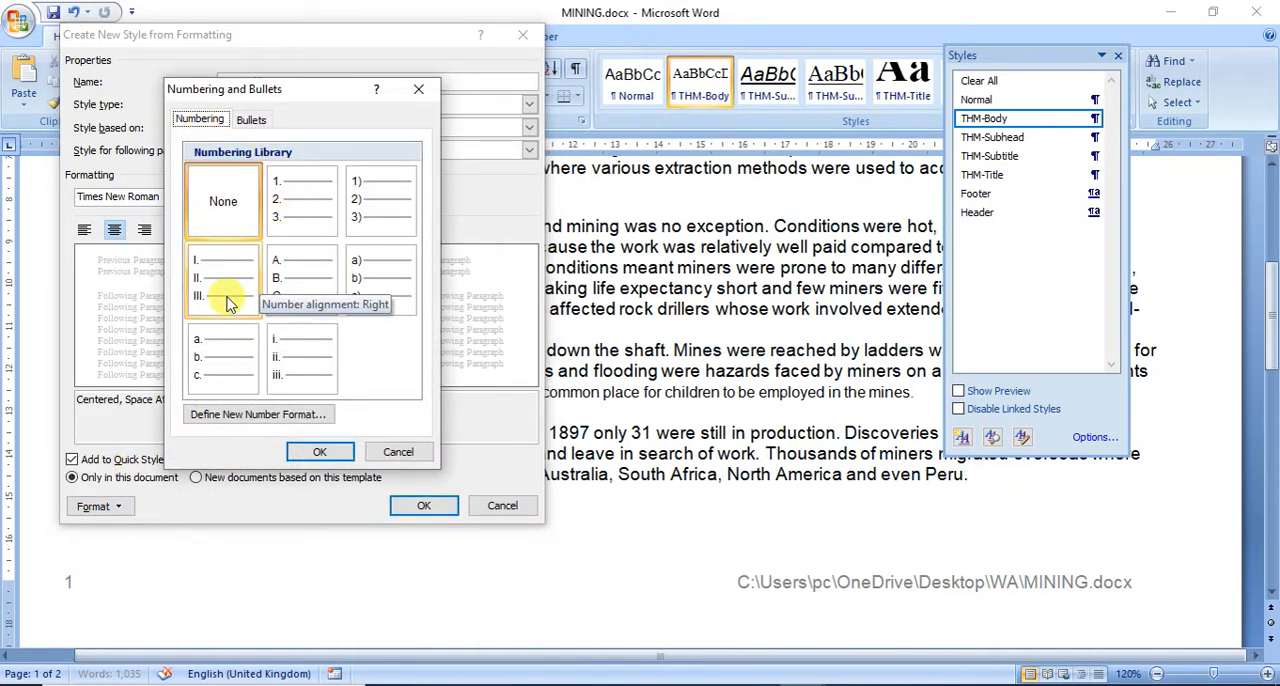
{"action": "left_click", "coordinate": [251, 120]}
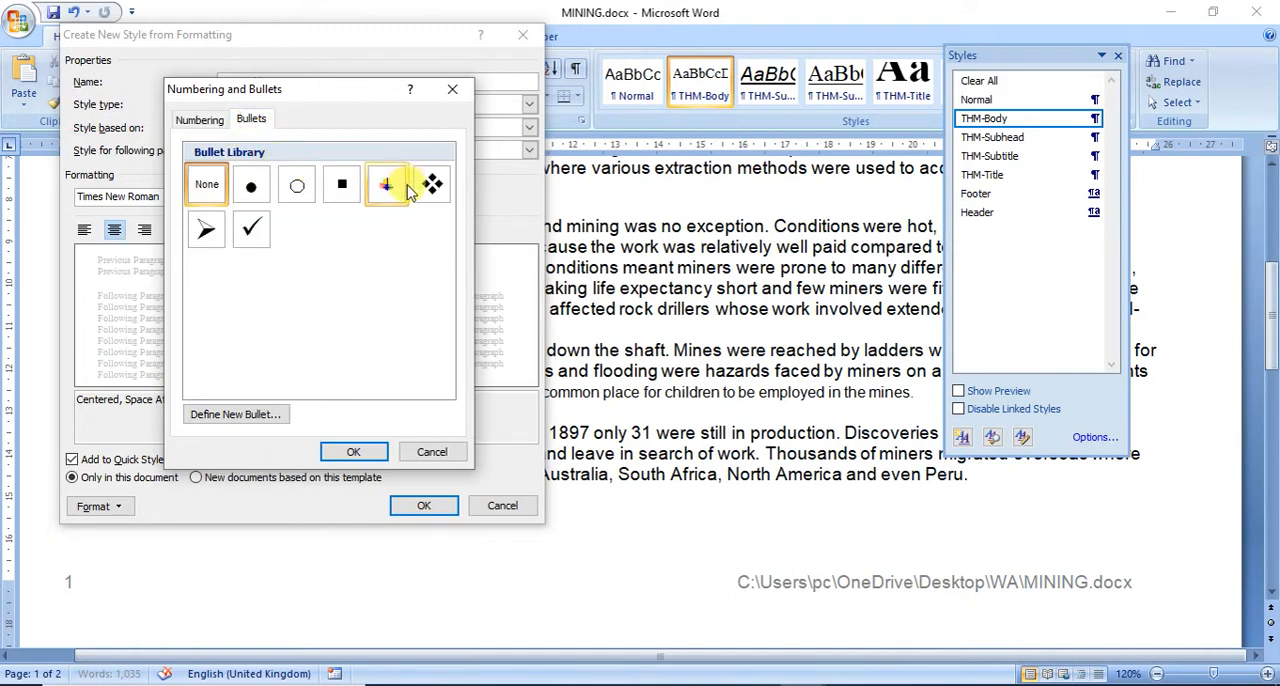
{"action": "left_click", "coordinate": [236, 413]}
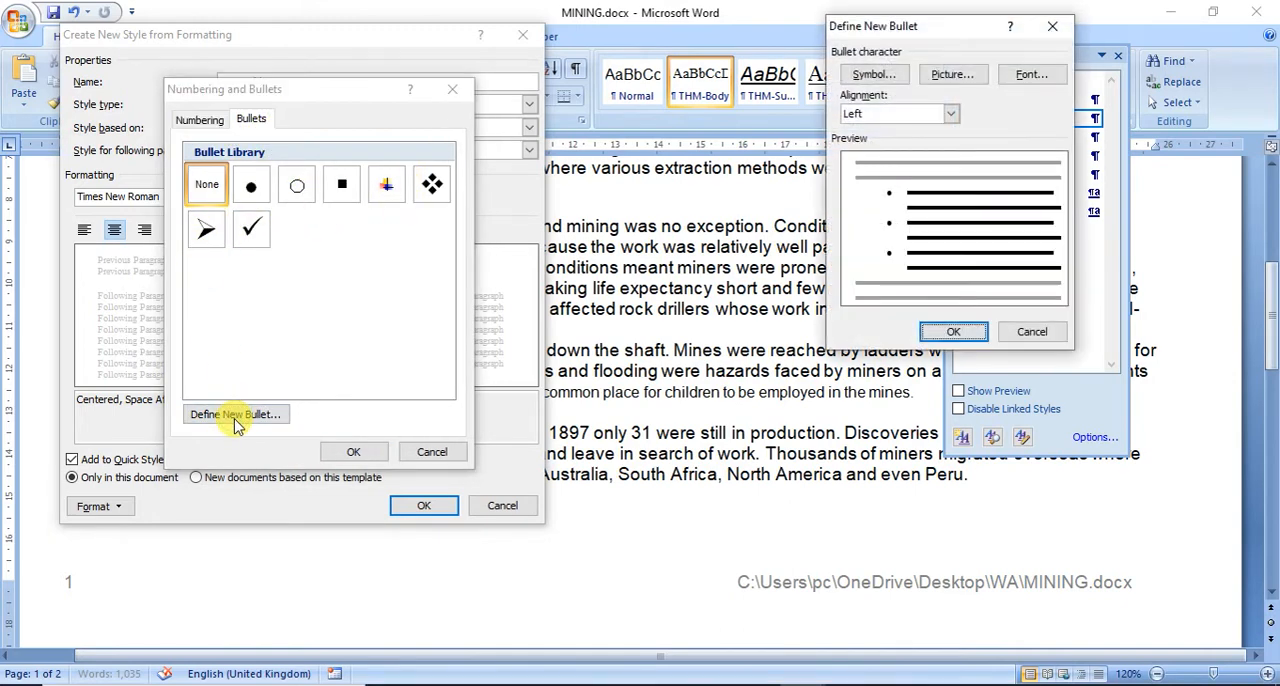
{"action": "left_click", "coordinate": [1020, 331]}
{"action": "left_click", "coordinate": [432, 452]}
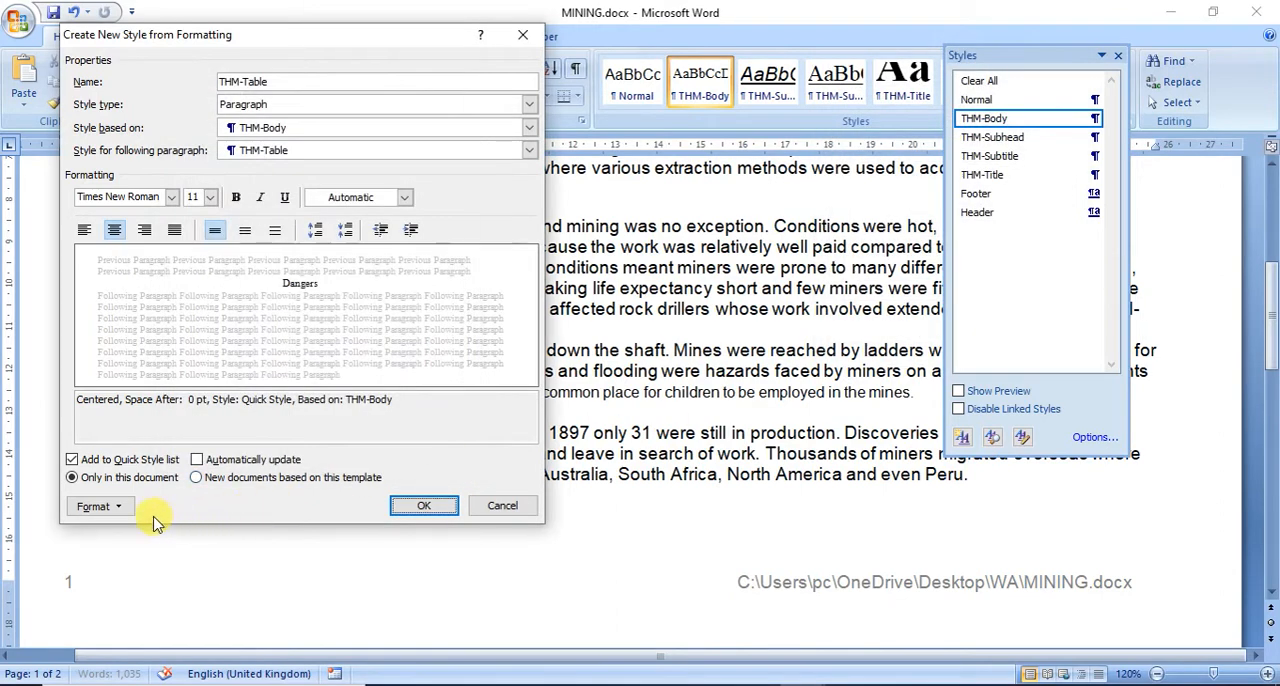
Step: Check the border options for the THM-Table style without applying any, and create the style
{"action": "left_click", "coordinate": [95, 506]}
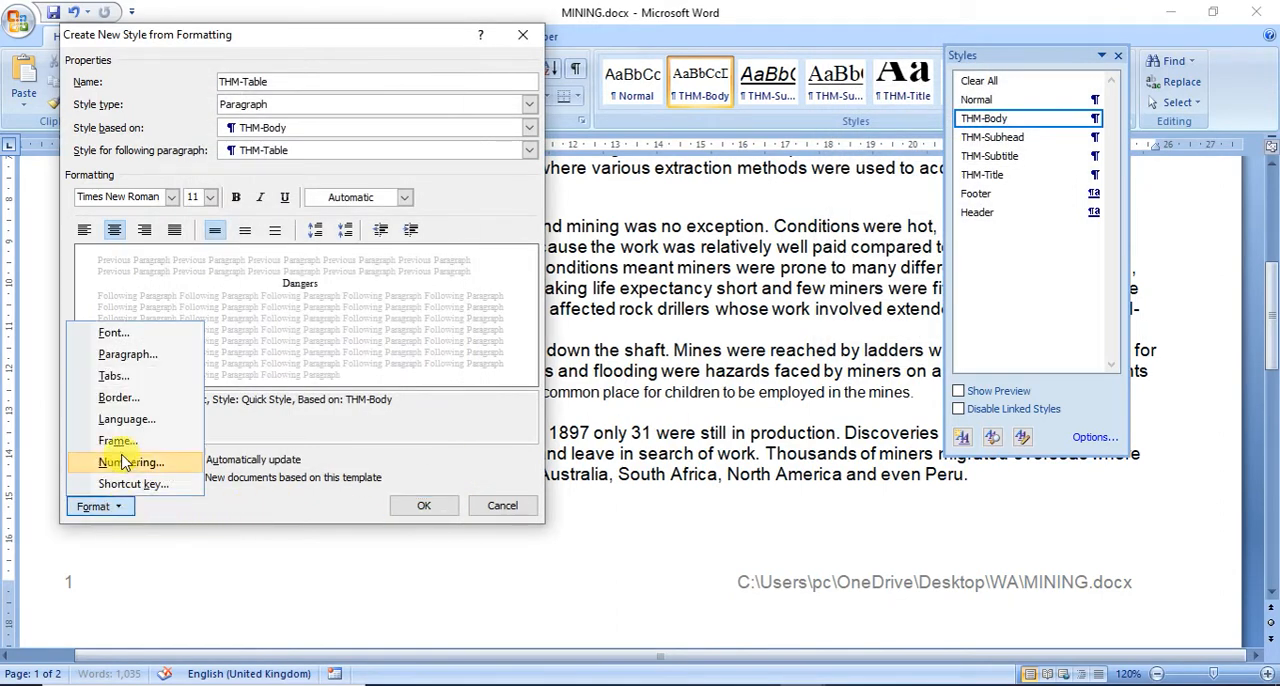
{"action": "left_click", "coordinate": [119, 397]}
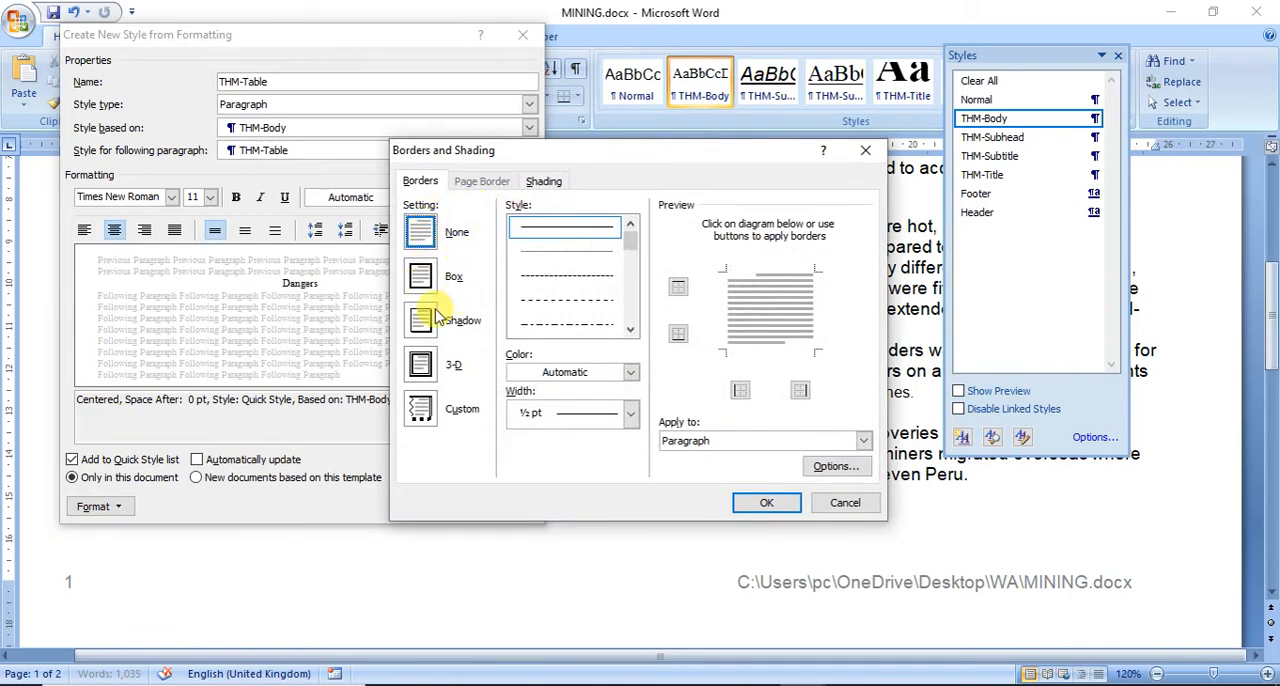
{"action": "left_click", "coordinate": [845, 503]}
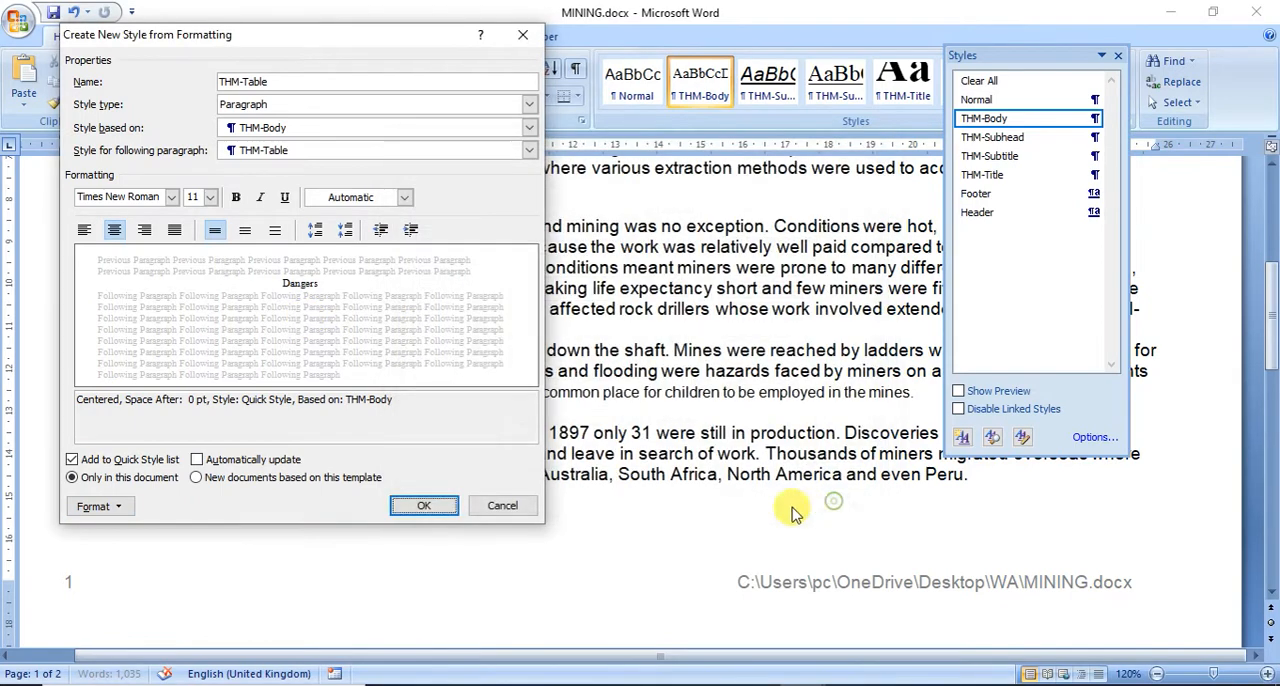
{"action": "left_click", "coordinate": [422, 508]}
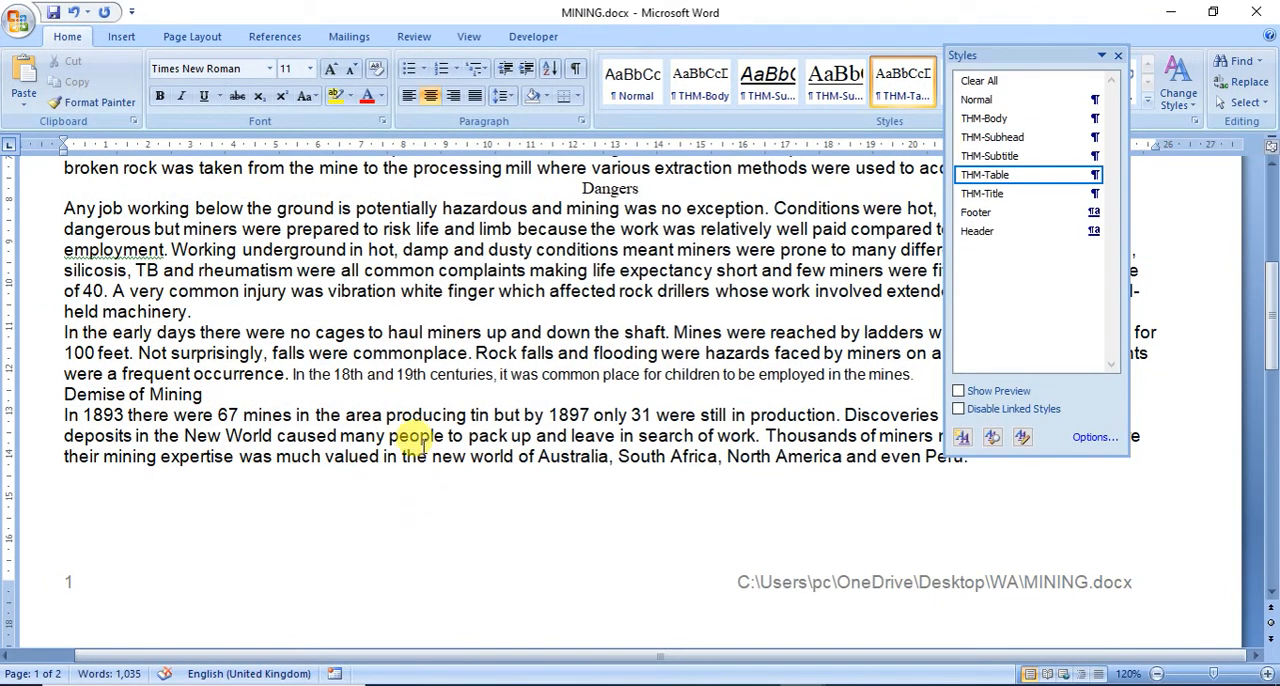
Step: Read the Evidence 2 instructions in the exam paper, and open the THM-Subhead style's paragraph settings for modification in MINING
{"action": "key", "text": "alt+Tab"}
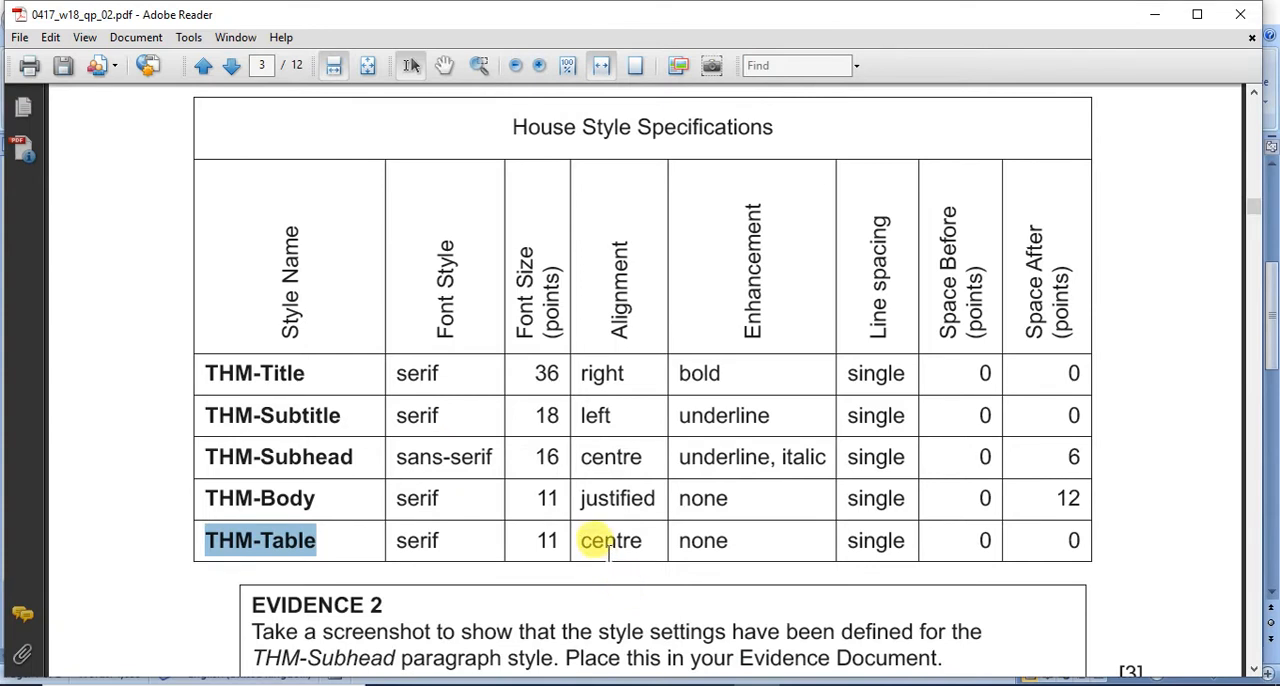
{"action": "scroll", "coordinate": [545, 505], "scroll_direction": "down", "scroll_amount": 3}
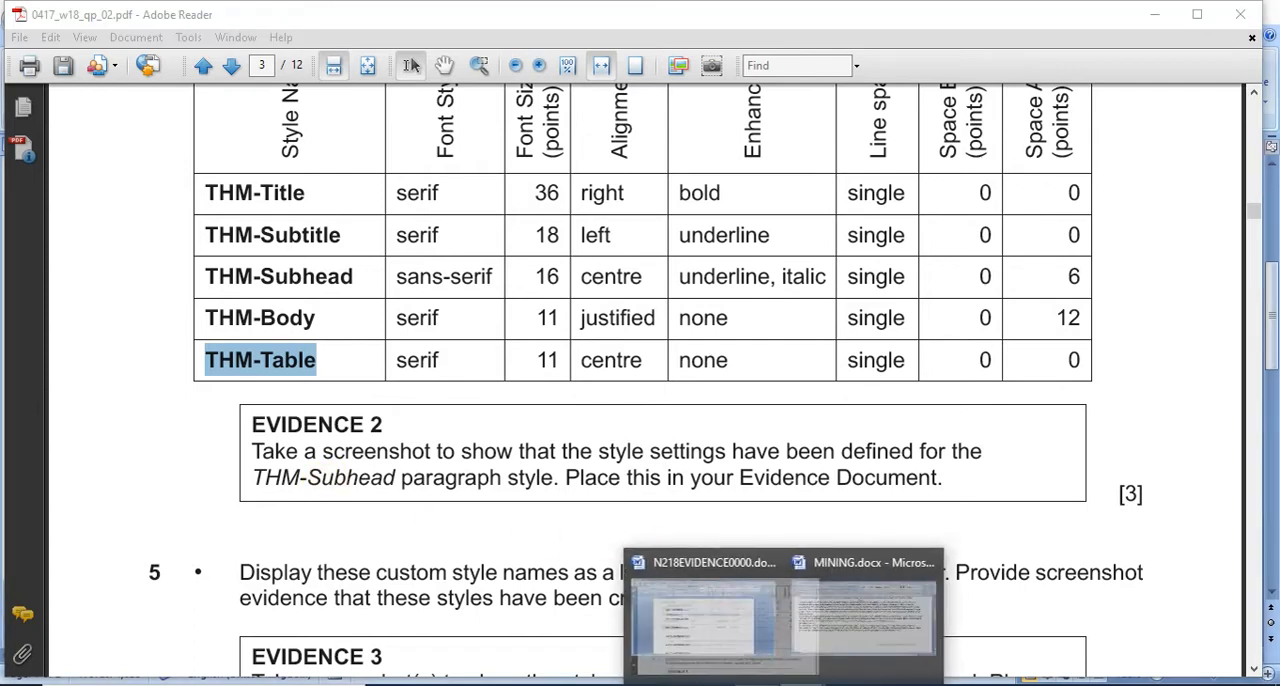
{"action": "left_click", "coordinate": [857, 642]}
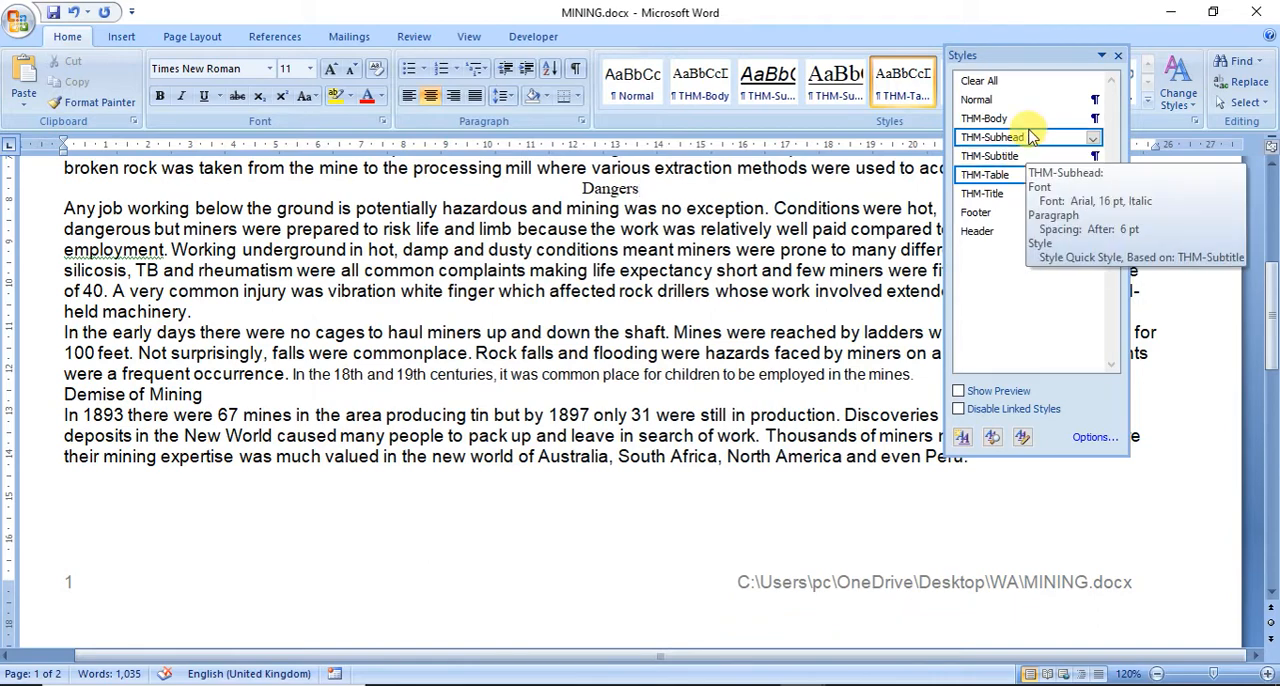
{"action": "left_click", "coordinate": [1095, 137]}
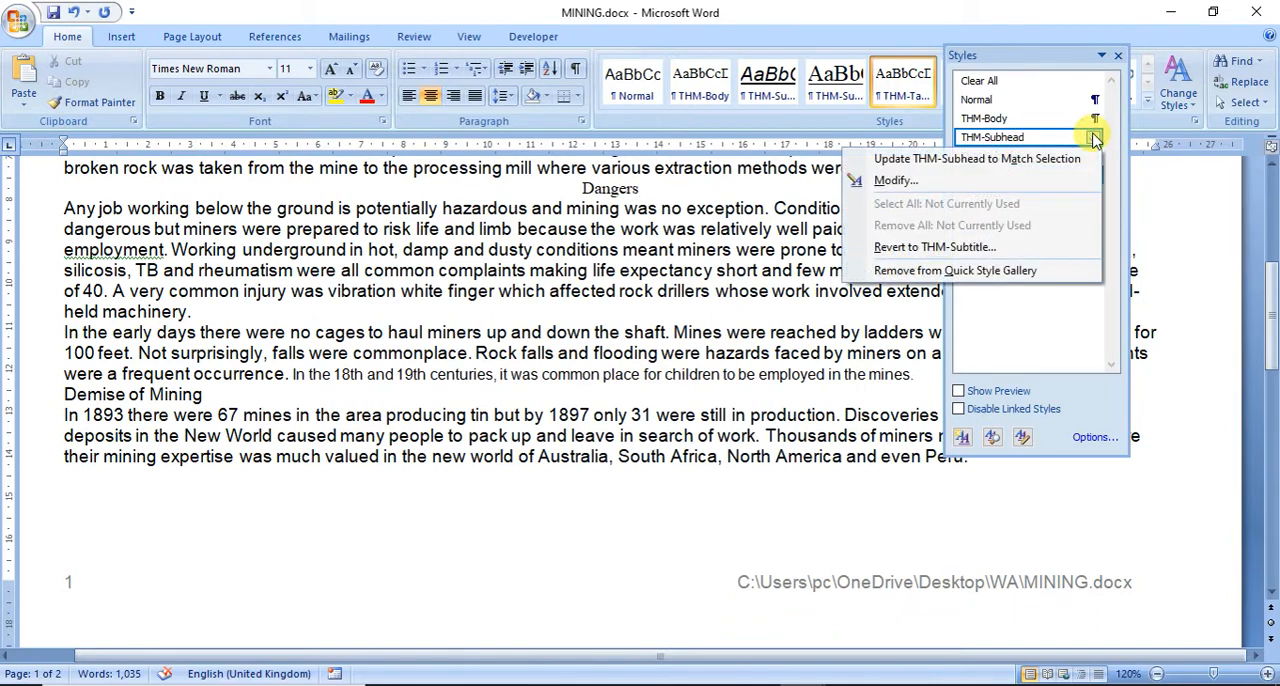
{"action": "left_click", "coordinate": [1018, 180]}
{"action": "left_click", "coordinate": [116, 507]}
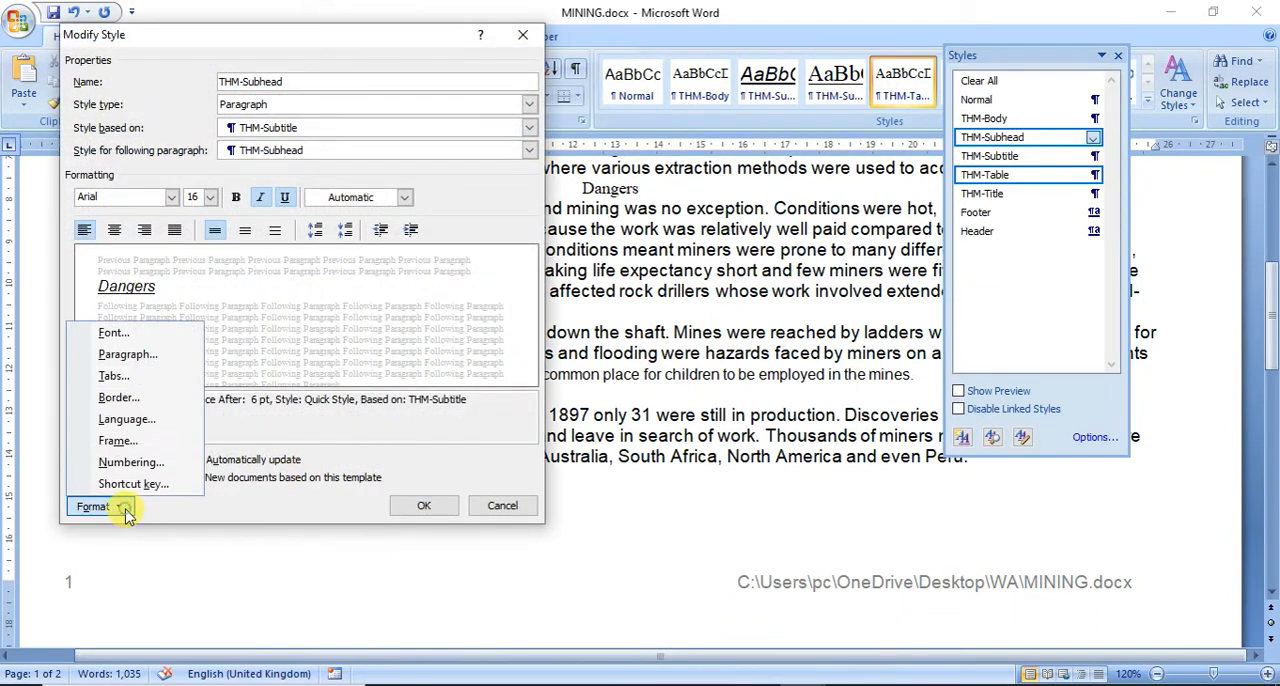
{"action": "left_click", "coordinate": [128, 355]}
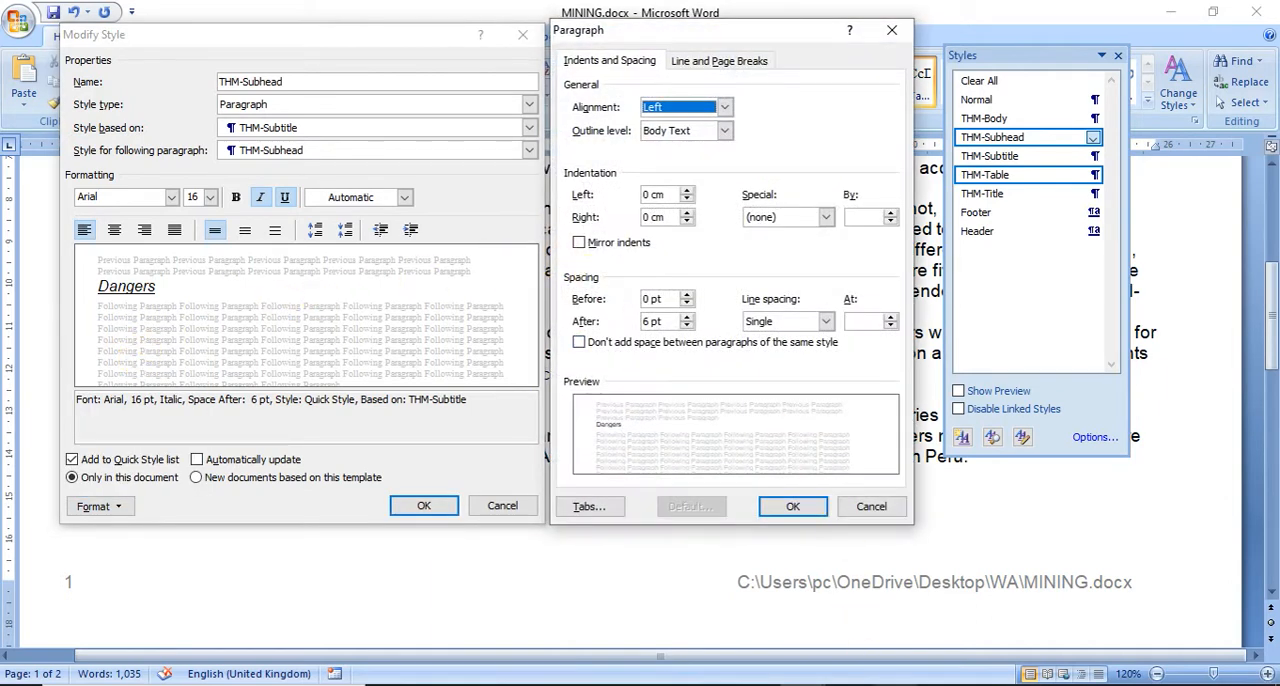
Step: Capture the THM-Subhead Modify Style and Paragraph dialogs together with Snipping Tool, and accept both dialogs in MINING
{"action": "left_click", "coordinate": [890, 684]}
{"action": "left_click", "coordinate": [110, 242]}
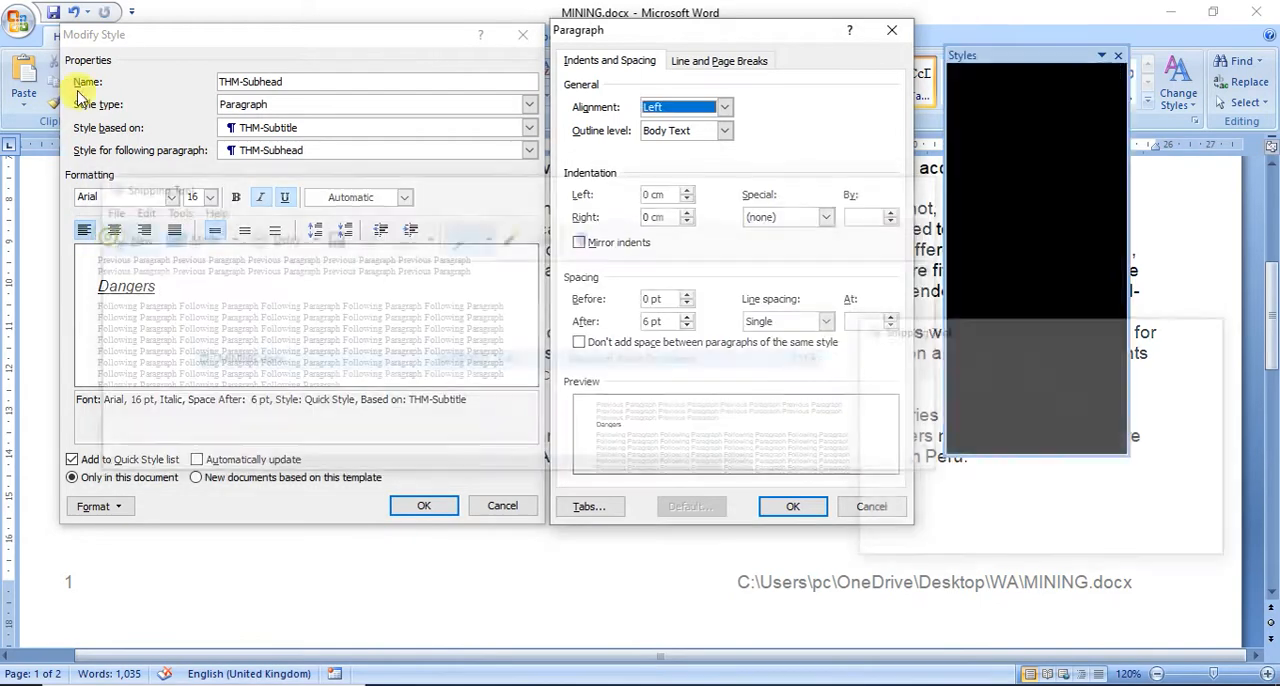
{"action": "left_click_drag", "start_coordinate": [55, 17], "coordinate": [914, 527]}
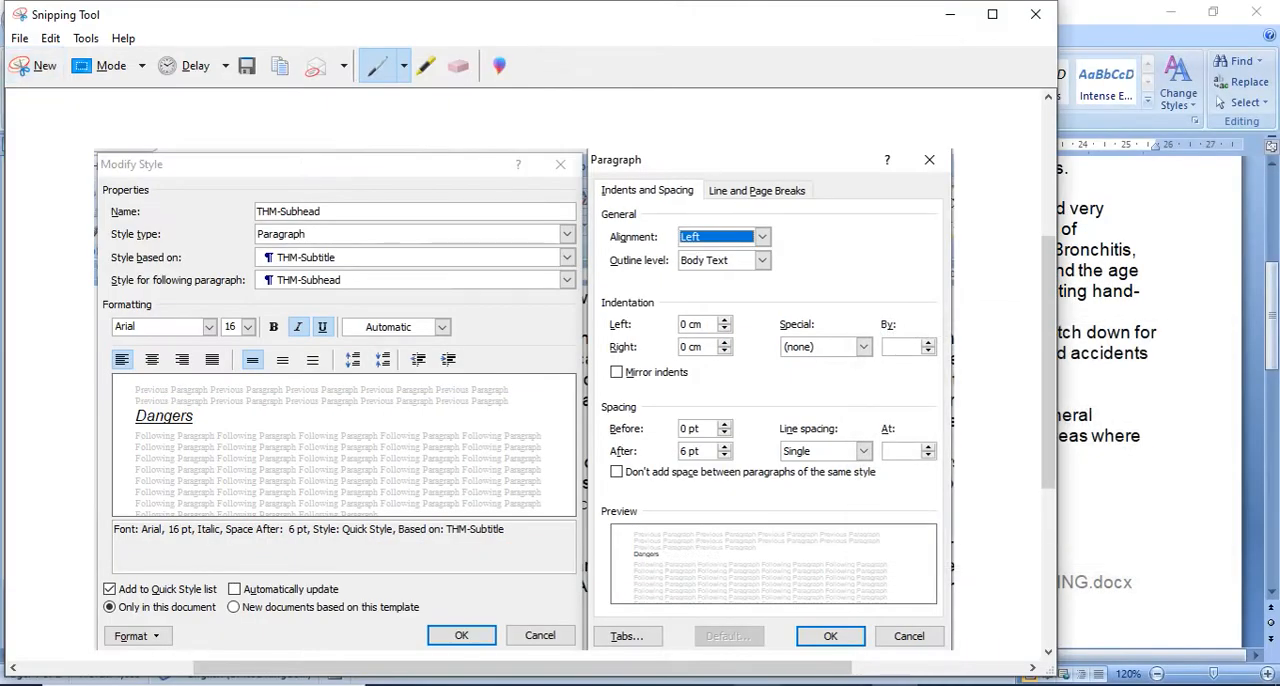
{"action": "left_click", "coordinate": [803, 684]}
{"action": "left_click", "coordinate": [729, 651]}
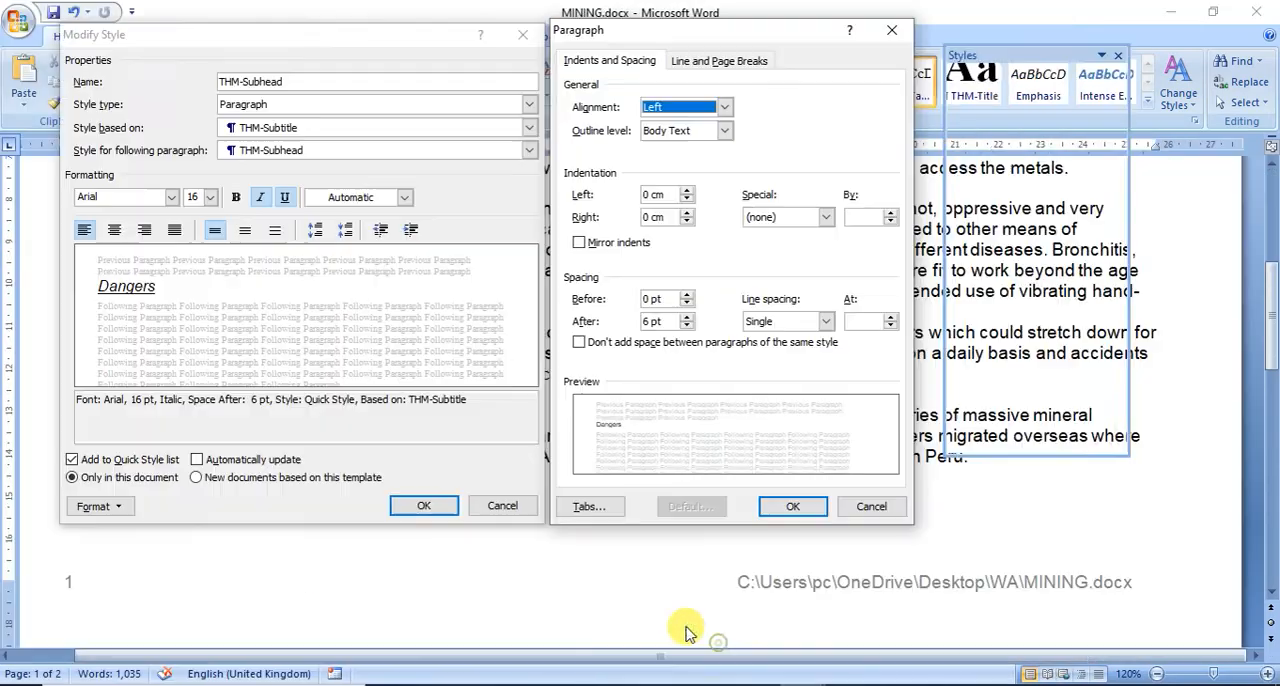
{"action": "left_click", "coordinate": [805, 507]}
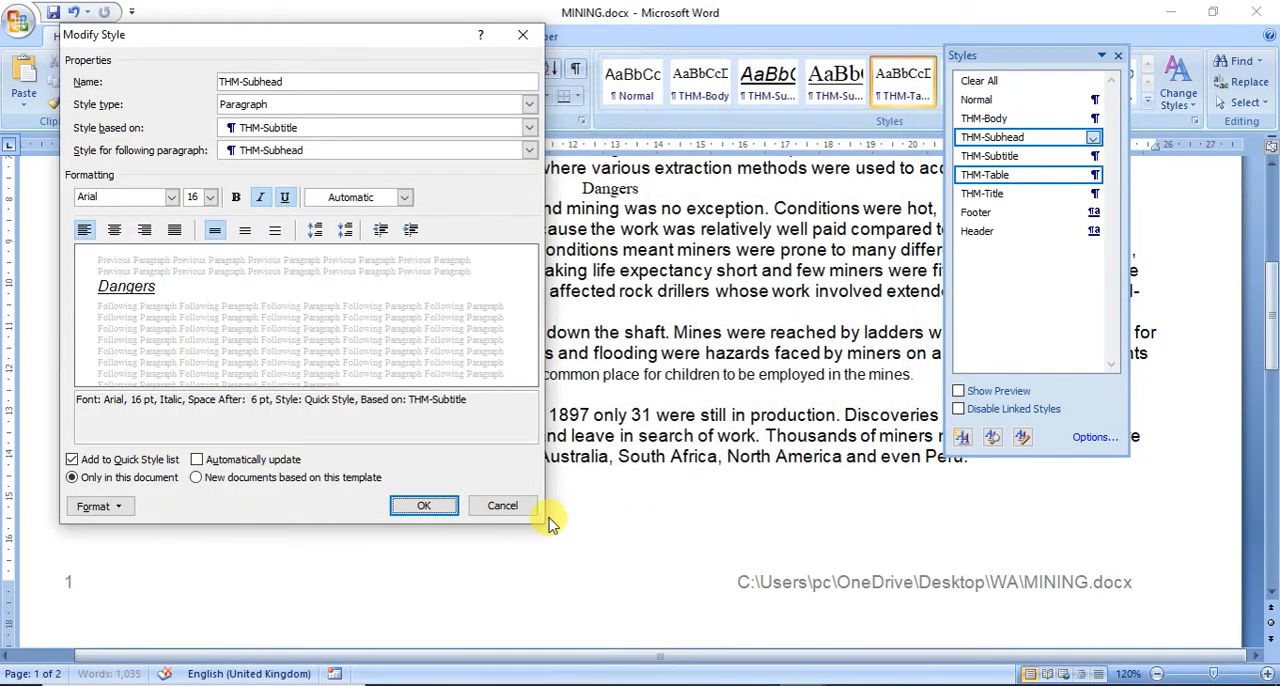
{"action": "left_click", "coordinate": [428, 506]}
Step: Paste the captured THM-Subhead style screenshot under "Step 4 – EVIDENCE 2 here:" in N218EVIDENCE0000.docx
{"action": "left_click", "coordinate": [803, 684]}
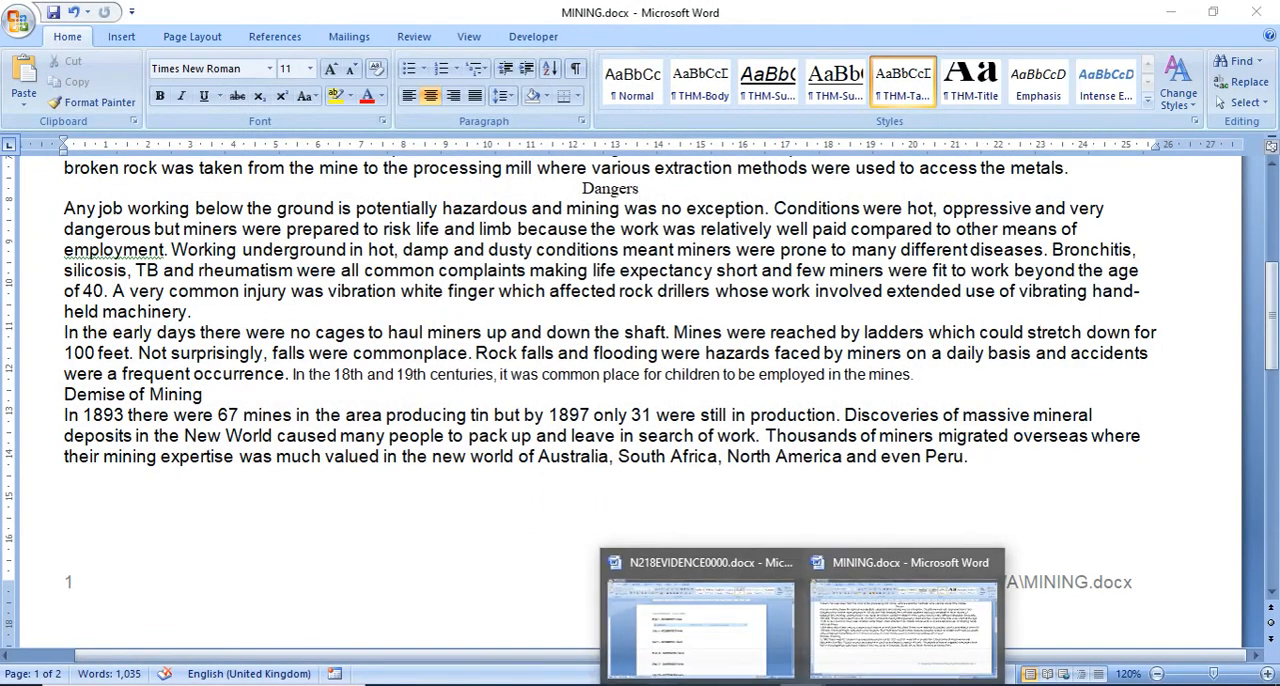
{"action": "left_click", "coordinate": [677, 620]}
{"action": "left_click", "coordinate": [360, 390]}
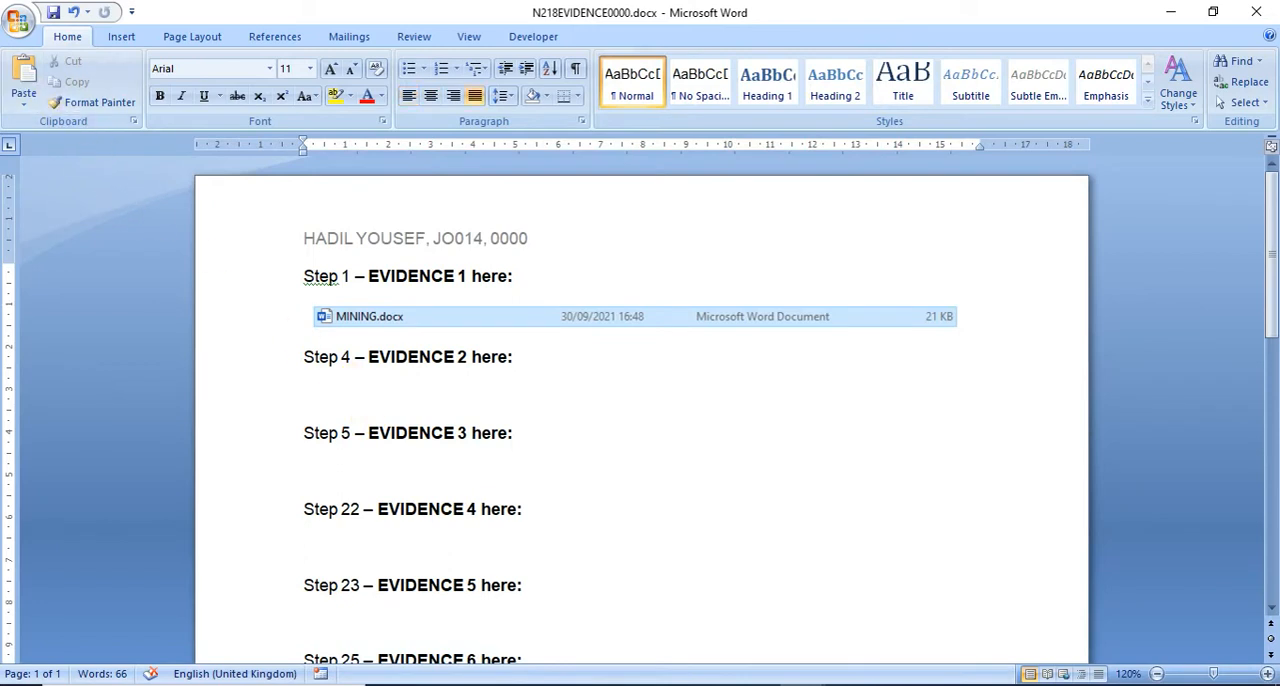
{"action": "left_click", "coordinate": [15, 75]}
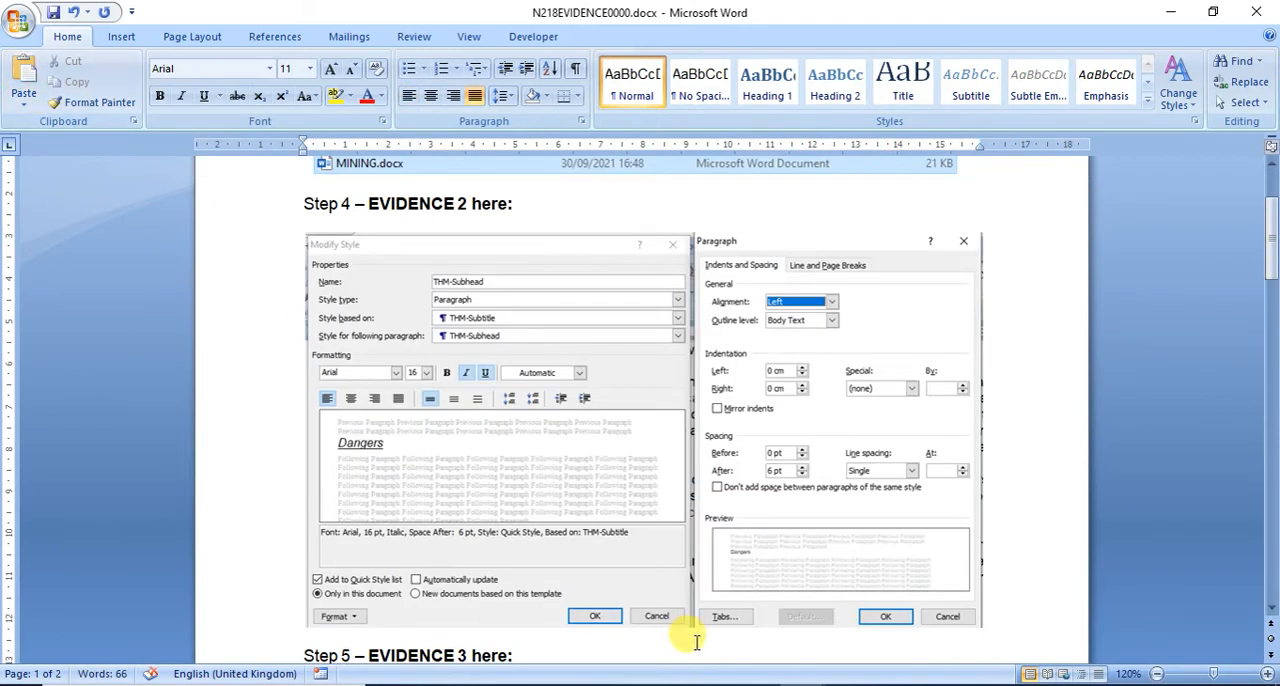
Step: Read question 5 in the exam paper, and capture the list of THM style names in MINING's Styles list with Snipping Tool
{"action": "key", "text": "alt+Tab"}
{"action": "scroll", "coordinate": [470, 478], "scroll_direction": "down", "scroll_amount": 5}
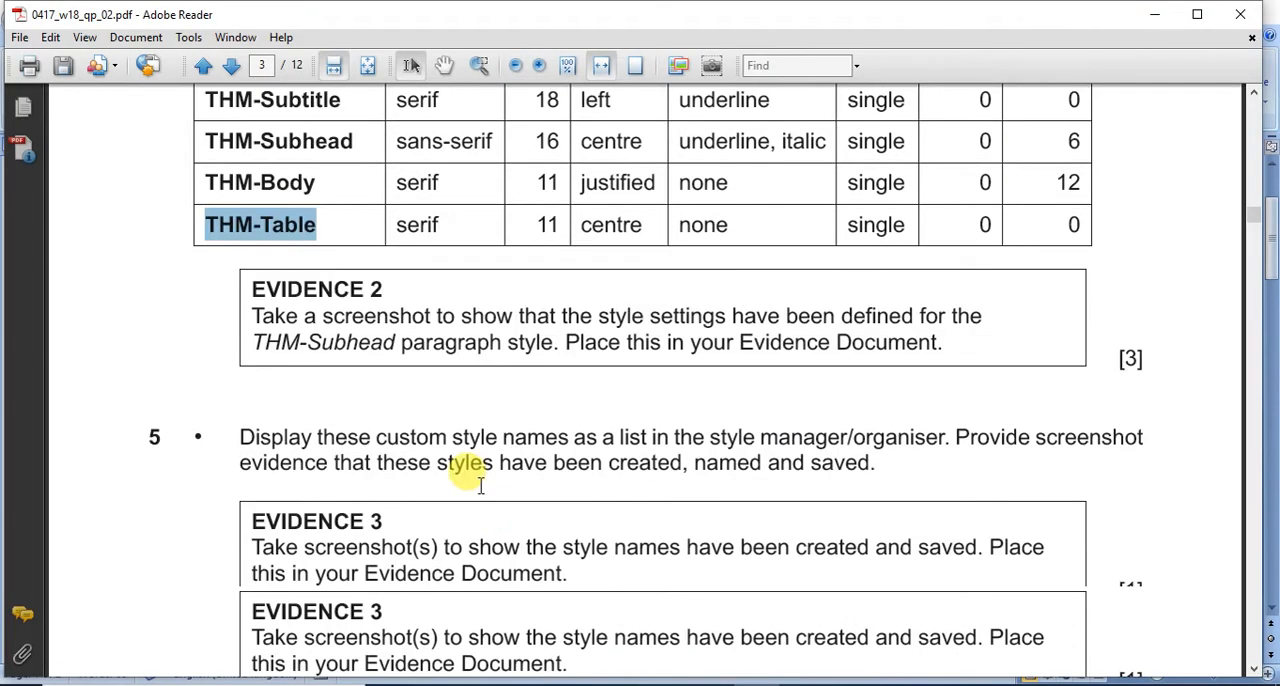
{"action": "scroll", "coordinate": [480, 478], "scroll_direction": "down", "scroll_amount": 3}
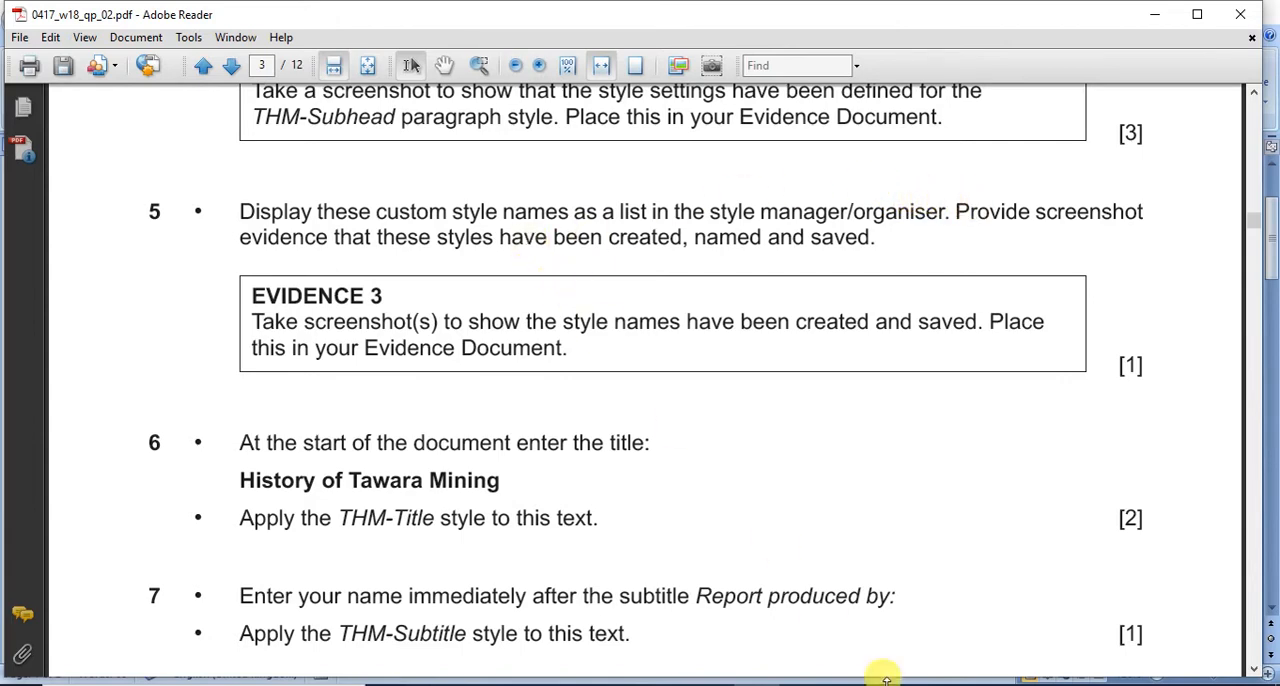
{"action": "mouse_move", "coordinate": [809, 656]}
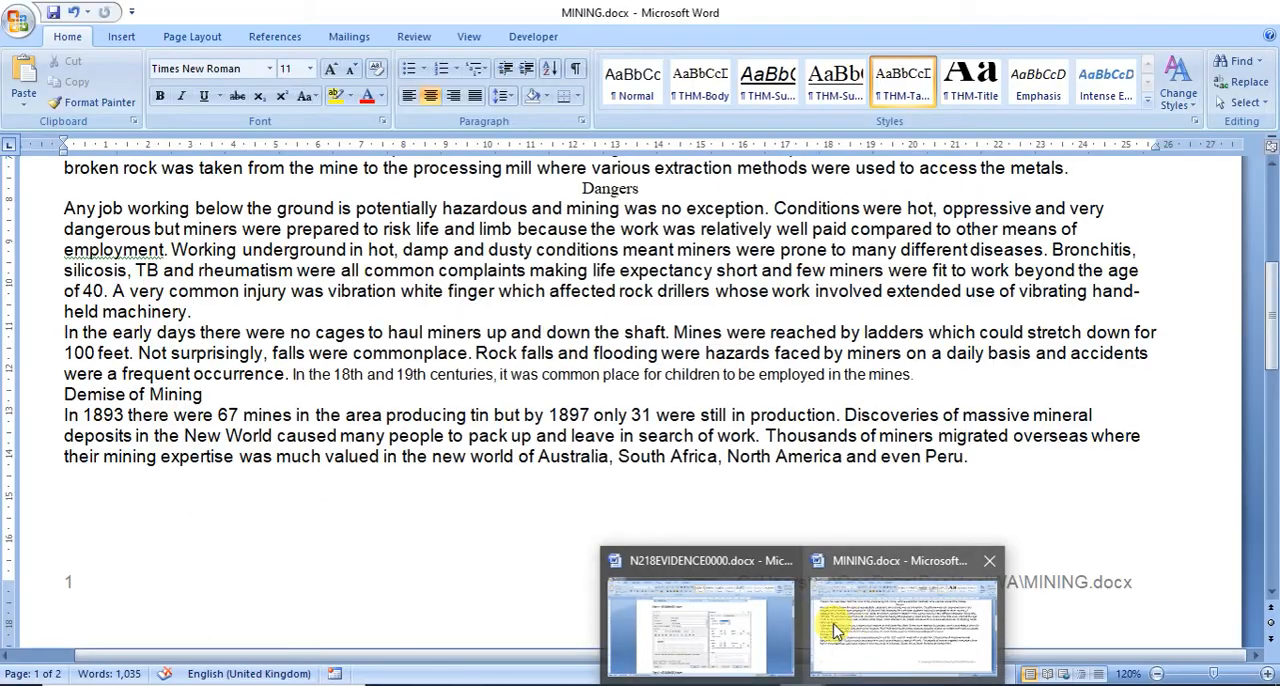
{"action": "left_click", "coordinate": [845, 624]}
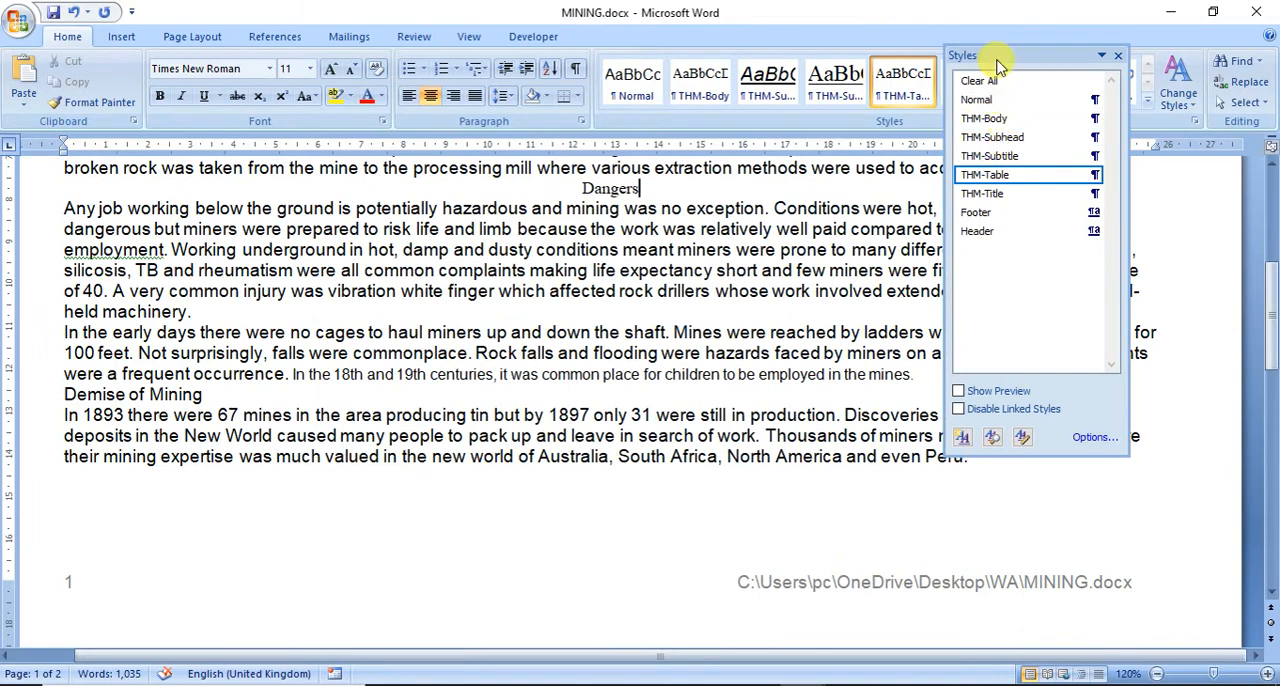
{"action": "left_click_drag", "start_coordinate": [998, 72], "coordinate": [1016, 156]}
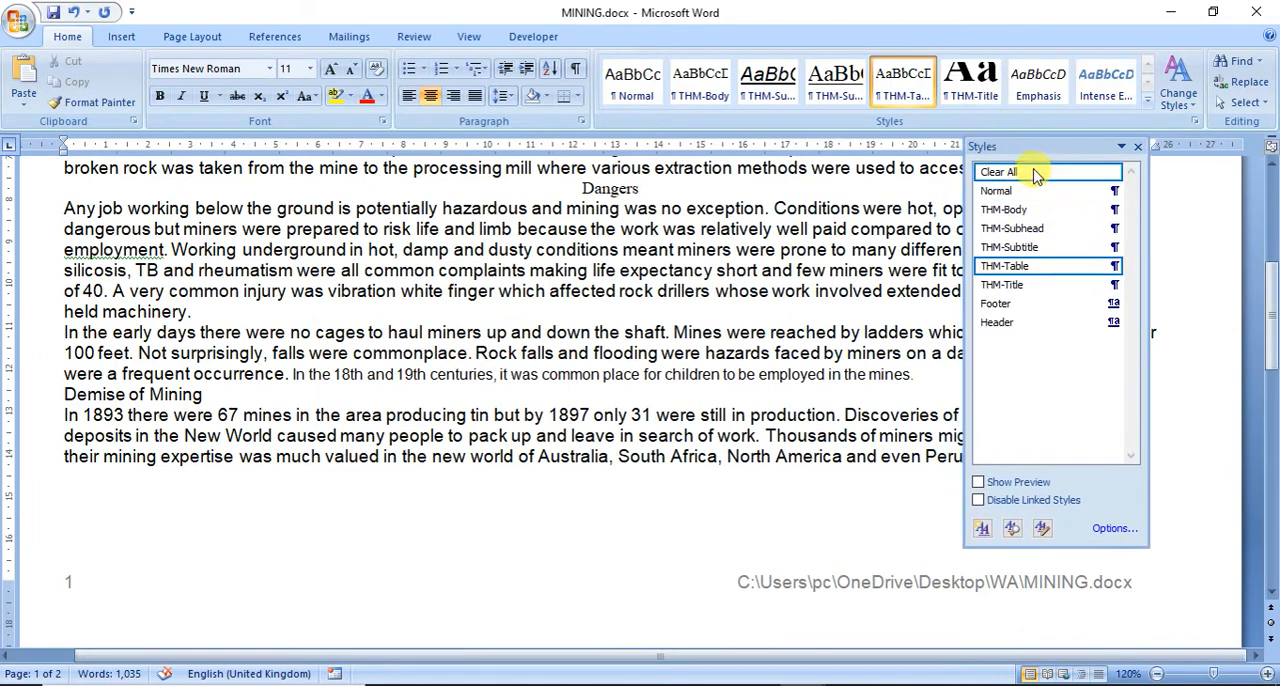
{"action": "left_click", "coordinate": [905, 684]}
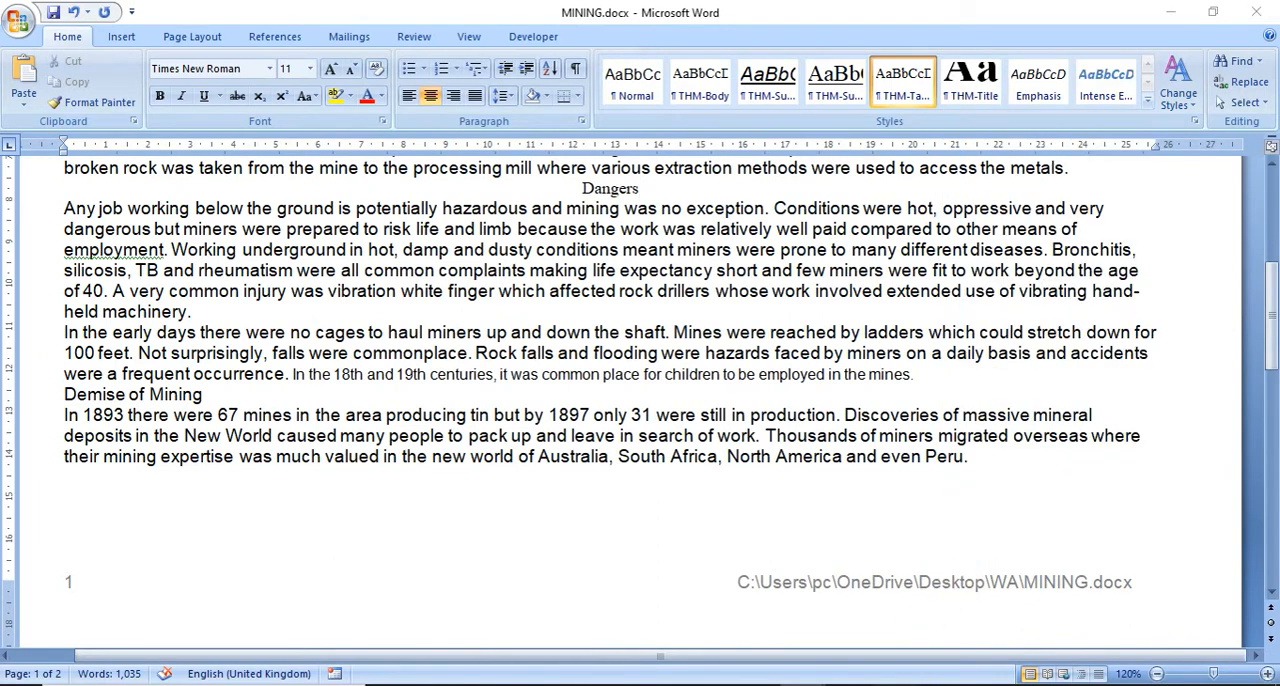
{"action": "left_click", "coordinate": [20, 65]}
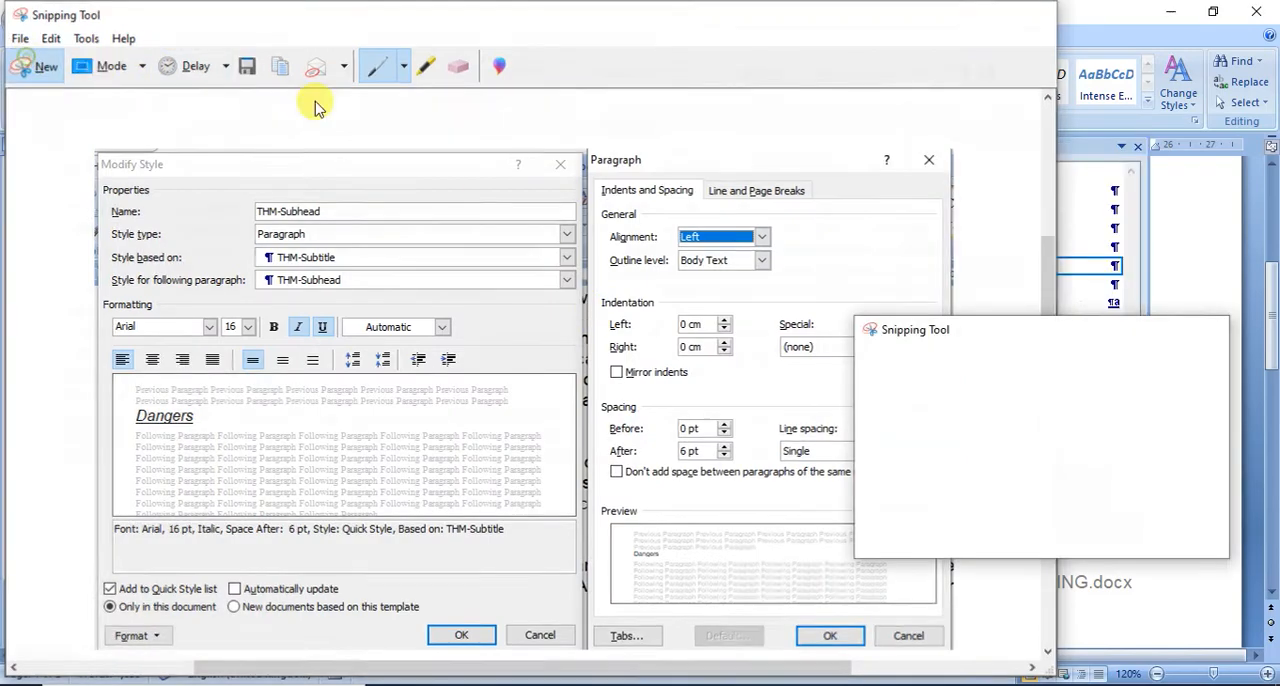
{"action": "left_click_drag", "start_coordinate": [966, 138], "coordinate": [1150, 298]}
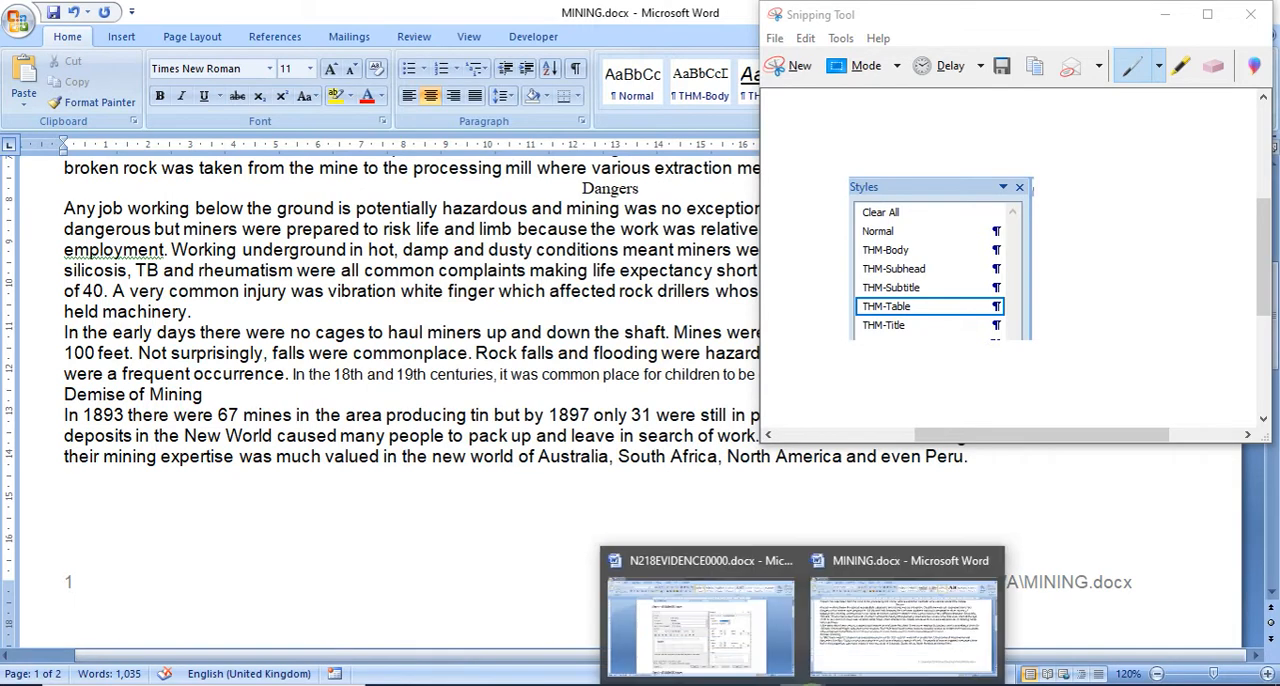
Step: Paste the style list screenshot under "Step 5 – EVIDENCE 3 here:" in N218EVIDENCE0000.docx
{"action": "left_click", "coordinate": [715, 625]}
{"action": "scroll", "coordinate": [666, 548], "scroll_direction": "down", "scroll_amount": 5}
{"action": "left_click", "coordinate": [343, 363]}
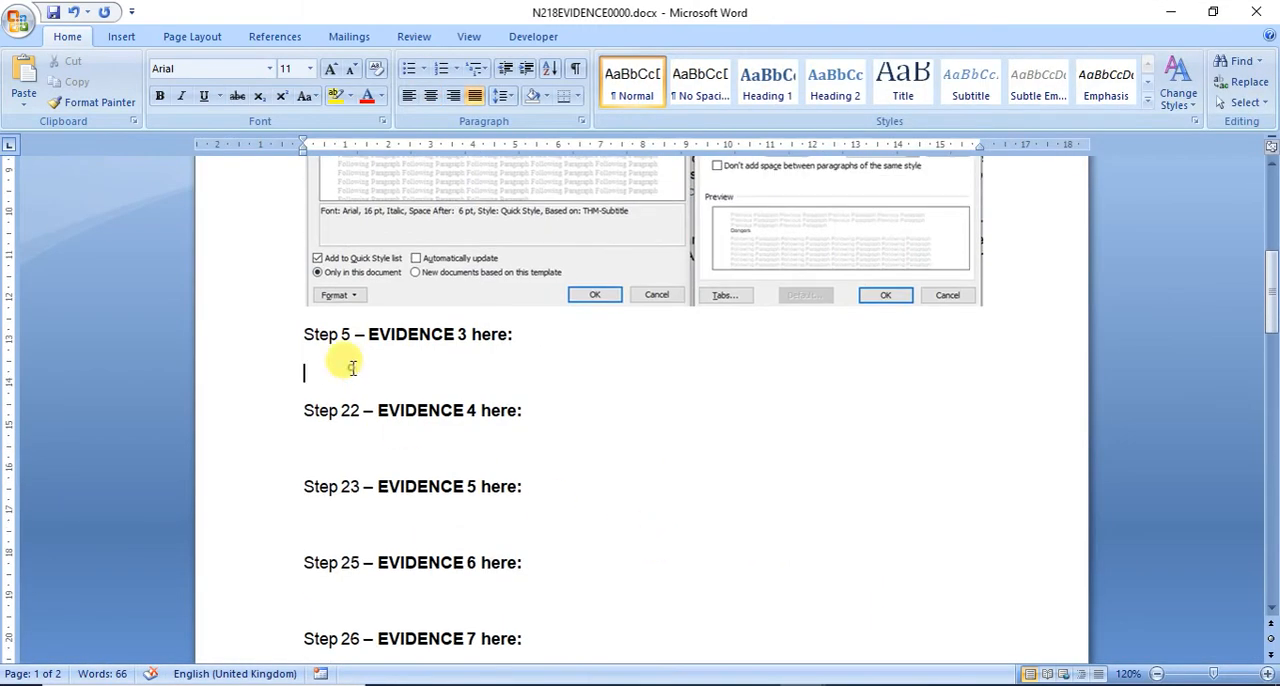
{"action": "left_click", "coordinate": [30, 70]}
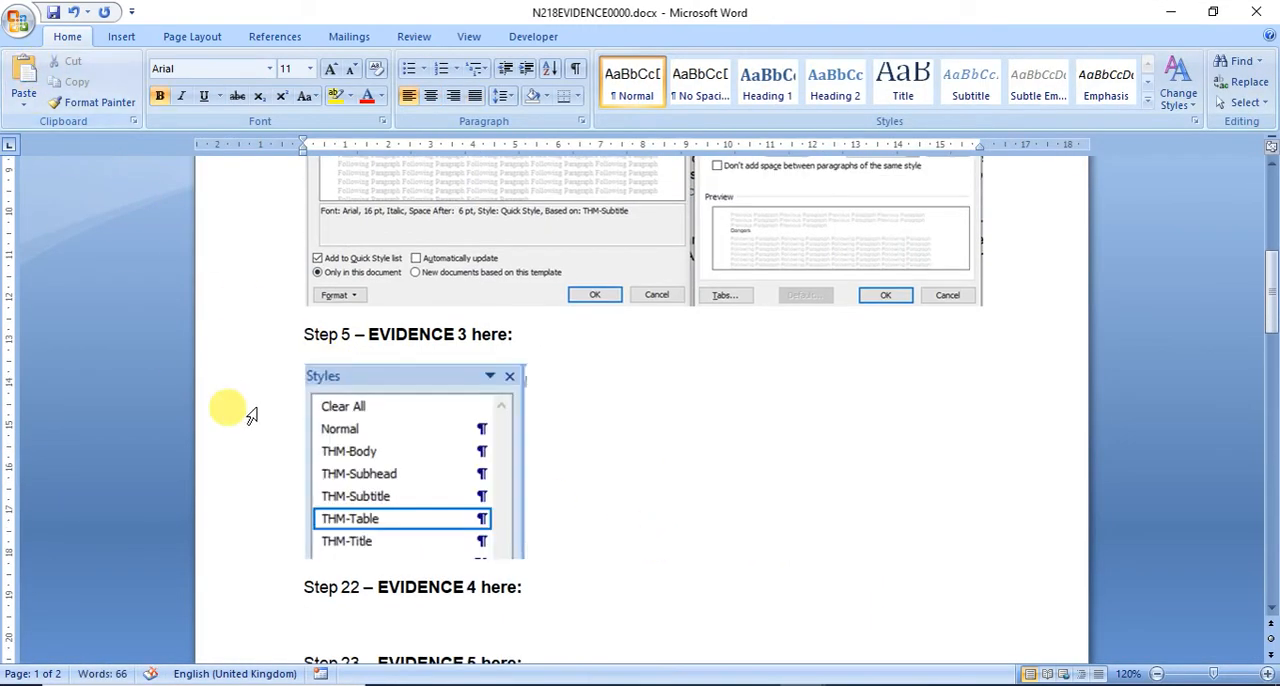
Step: Copy the title "History of Tawara Mining" from question 6 of the exam paper
{"action": "left_click", "coordinate": [756, 684]}
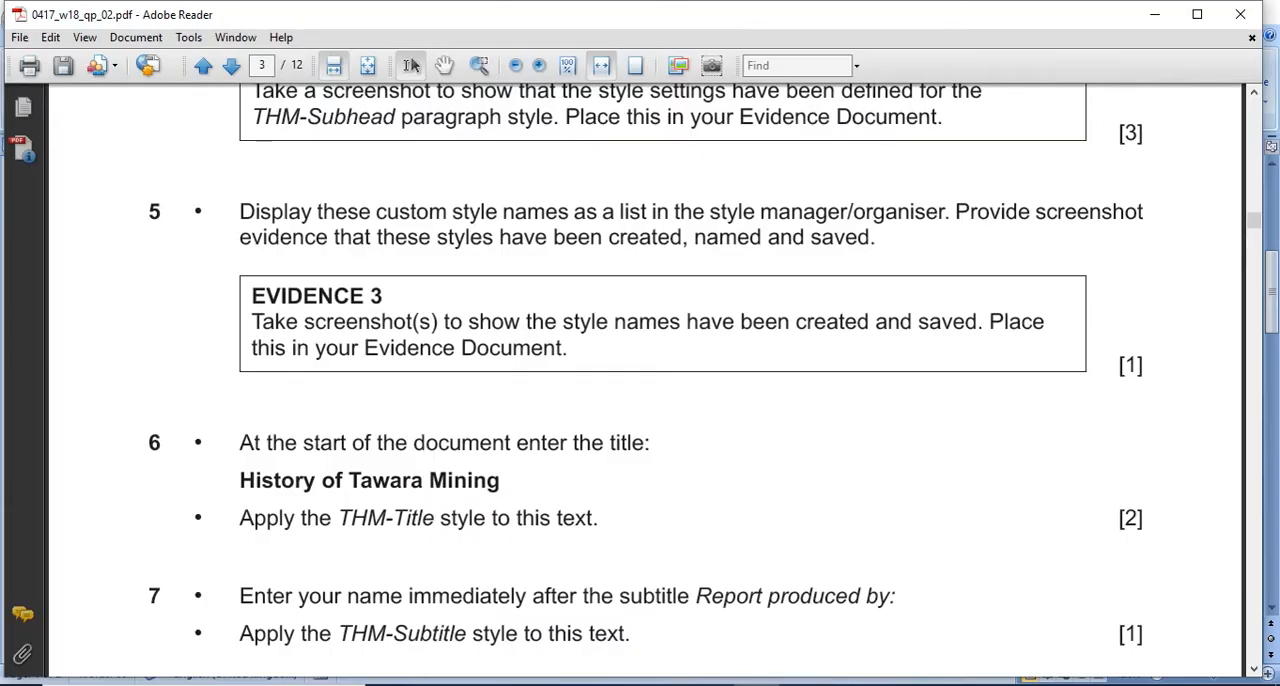
{"action": "scroll", "coordinate": [247, 450], "scroll_direction": "down", "scroll_amount": 3}
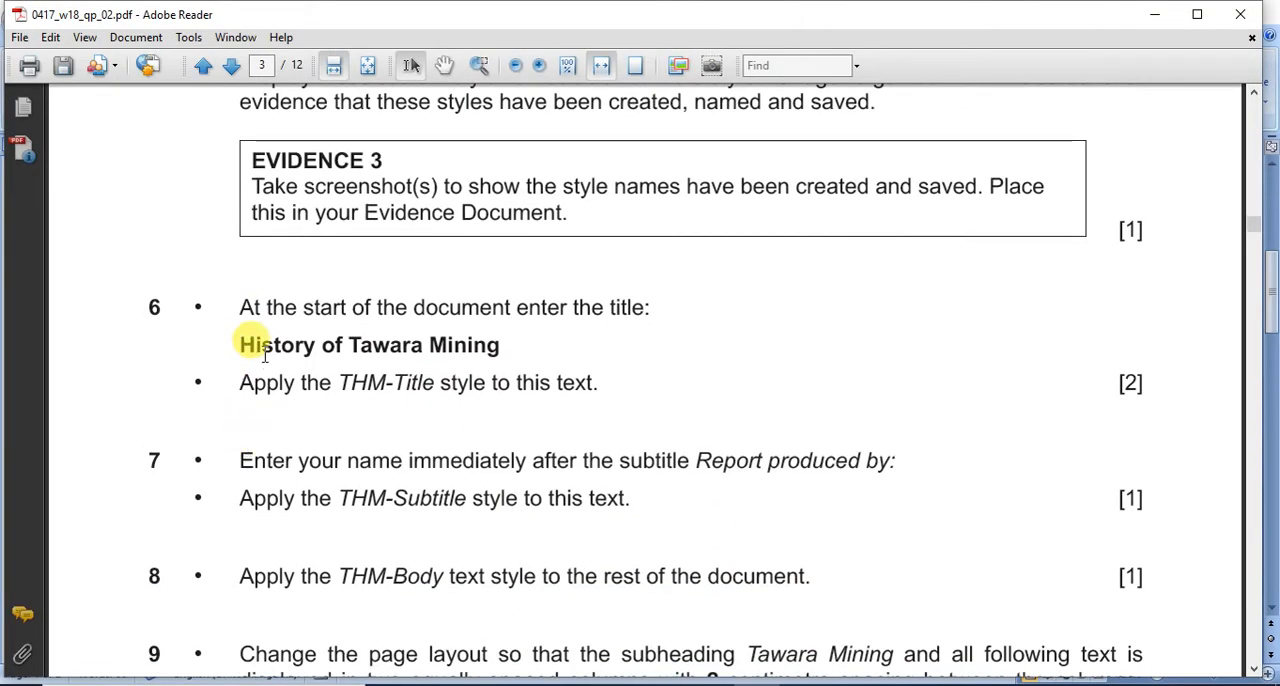
{"action": "left_click_drag", "start_coordinate": [238, 344], "coordinate": [476, 352]}
{"action": "right_click", "coordinate": [476, 352]}
{"action": "left_click", "coordinate": [505, 355]}
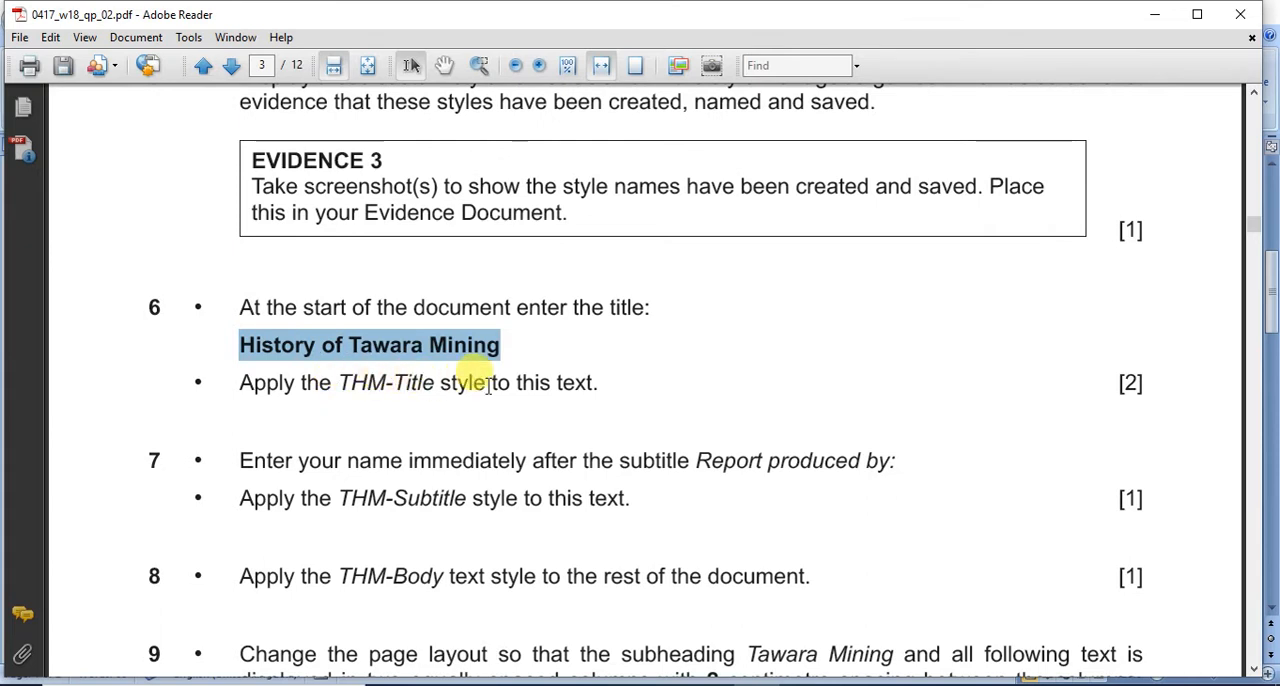
Step: Paste the copied title on a new first line above "Report produced by:" in MINING, and apply the THM-Title style to it
{"action": "mouse_move", "coordinate": [880, 640]}
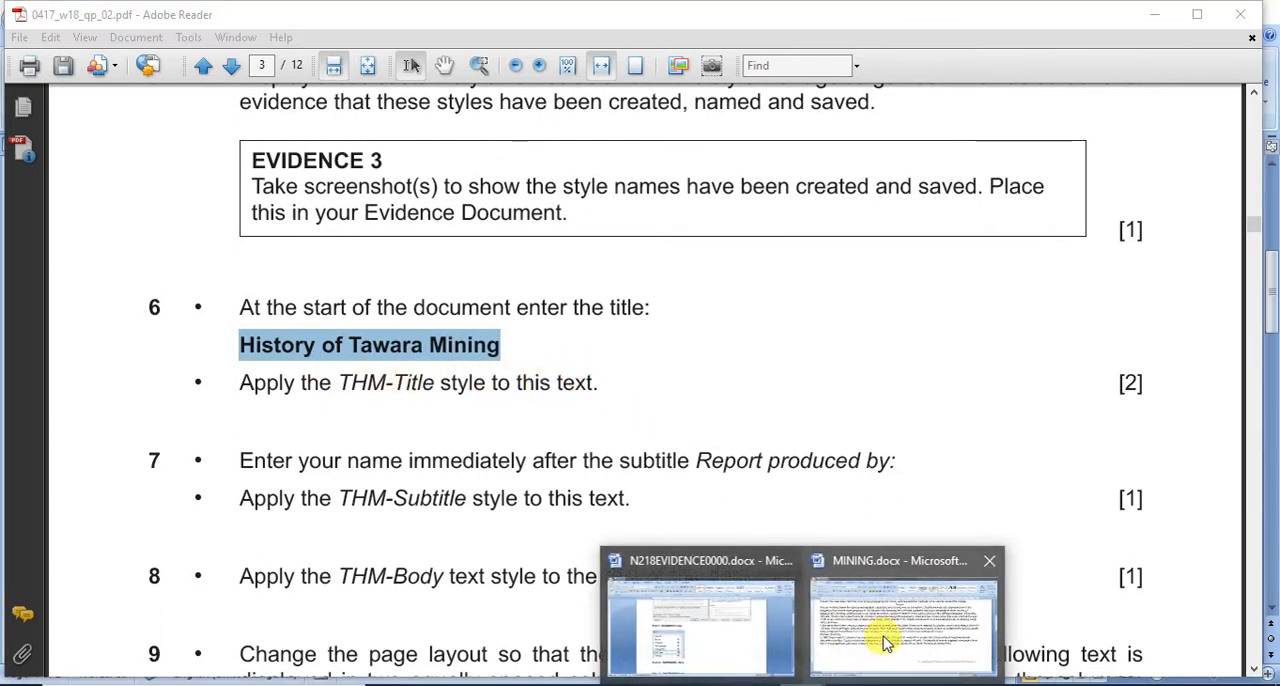
{"action": "left_click", "coordinate": [866, 620]}
{"action": "left_click_drag", "start_coordinate": [1048, 147], "coordinate": [1169, 163]}
{"action": "left_click_drag", "start_coordinate": [1270, 285], "coordinate": [1270, 195]}
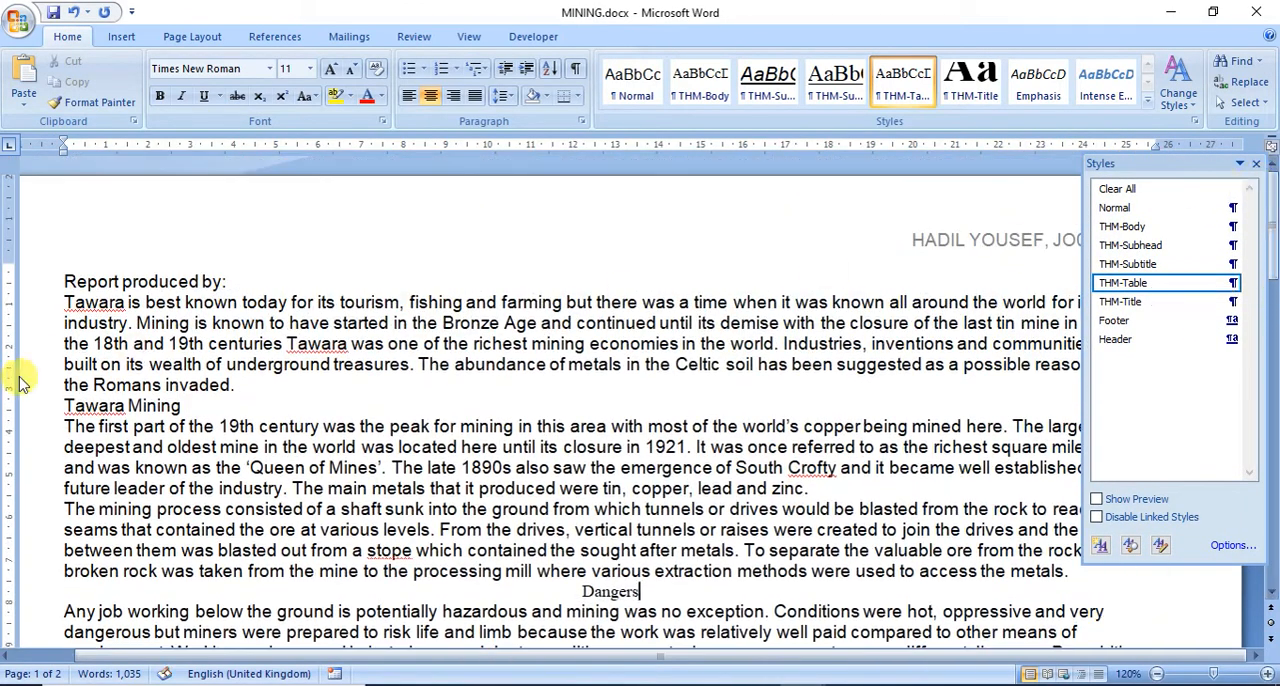
{"action": "left_click", "coordinate": [58, 280]}
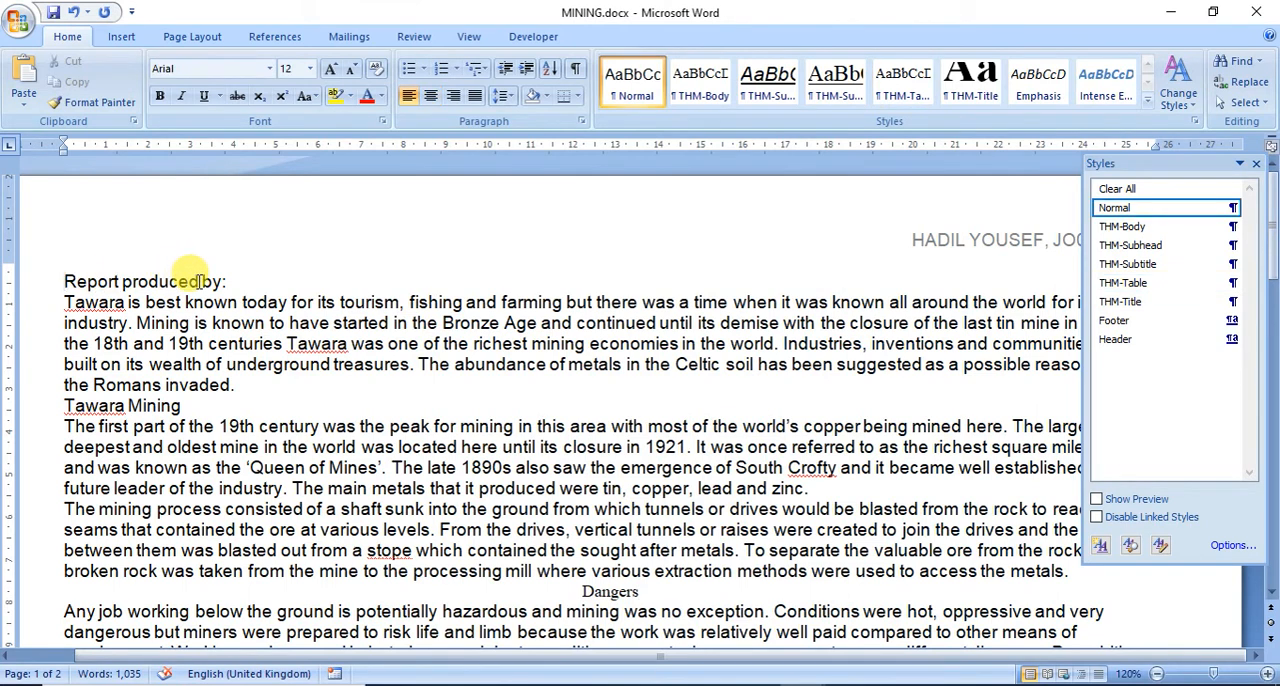
{"action": "key", "text": "Return"}
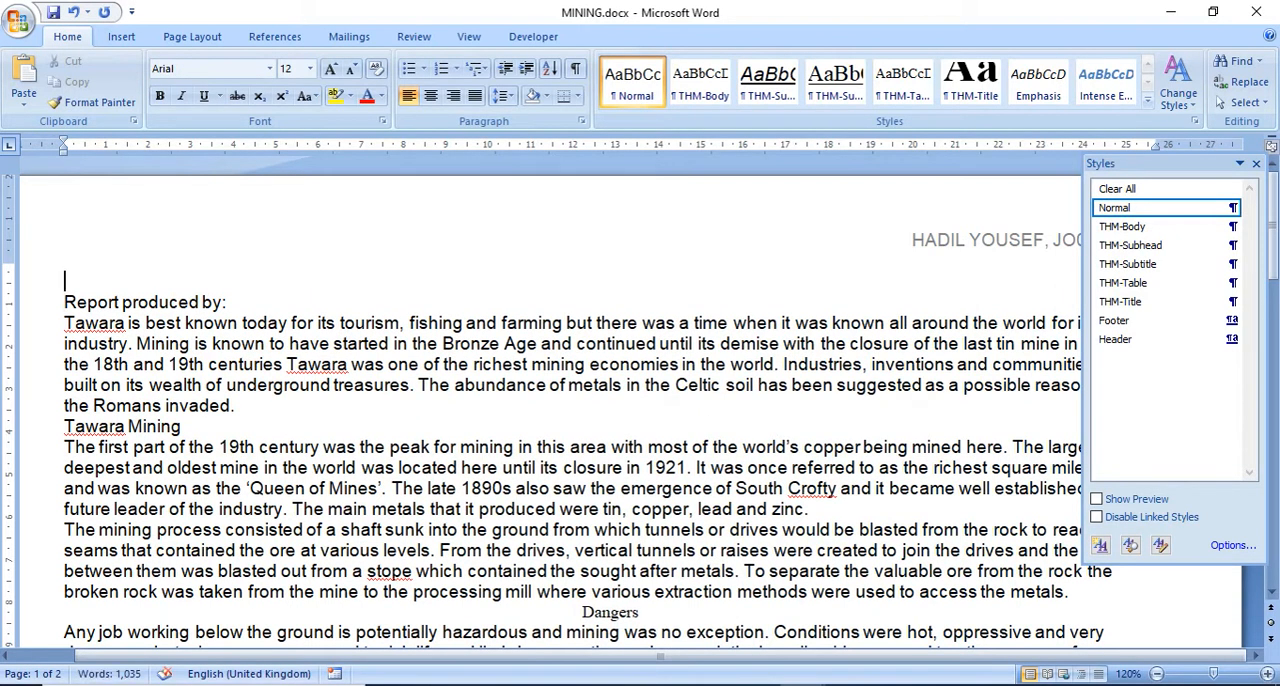
{"action": "key", "text": "ctrl+v"}
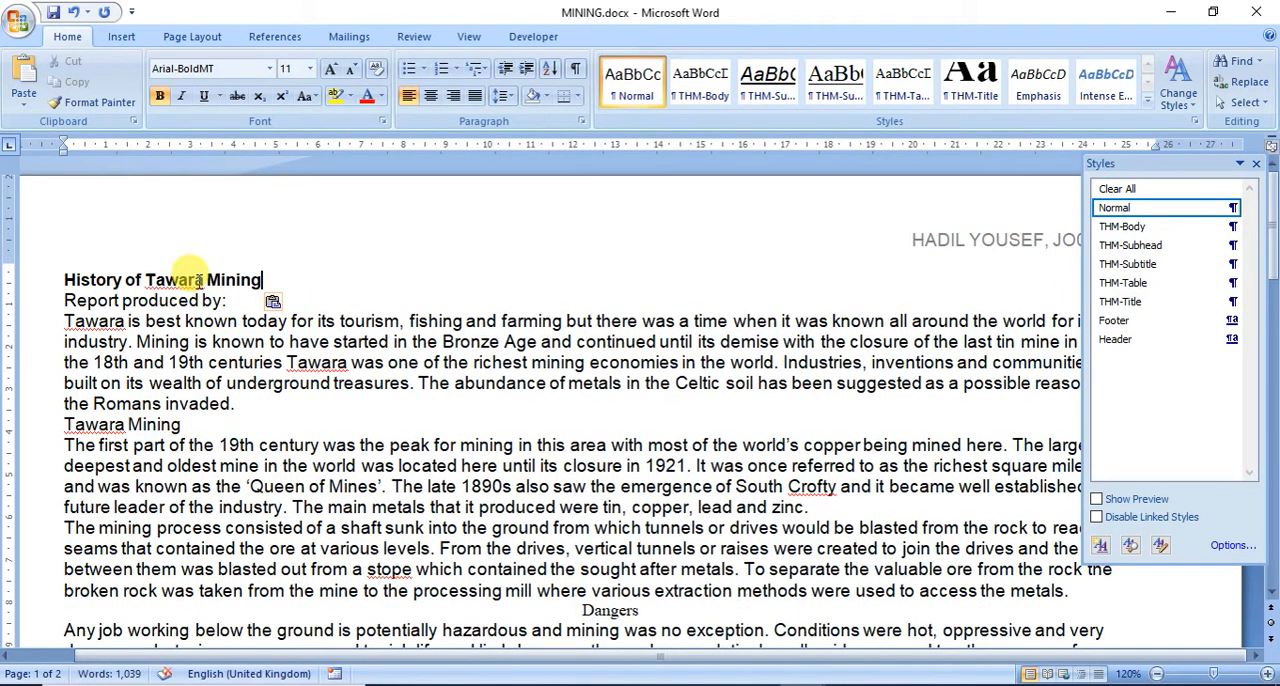
{"action": "left_click", "coordinate": [42, 281]}
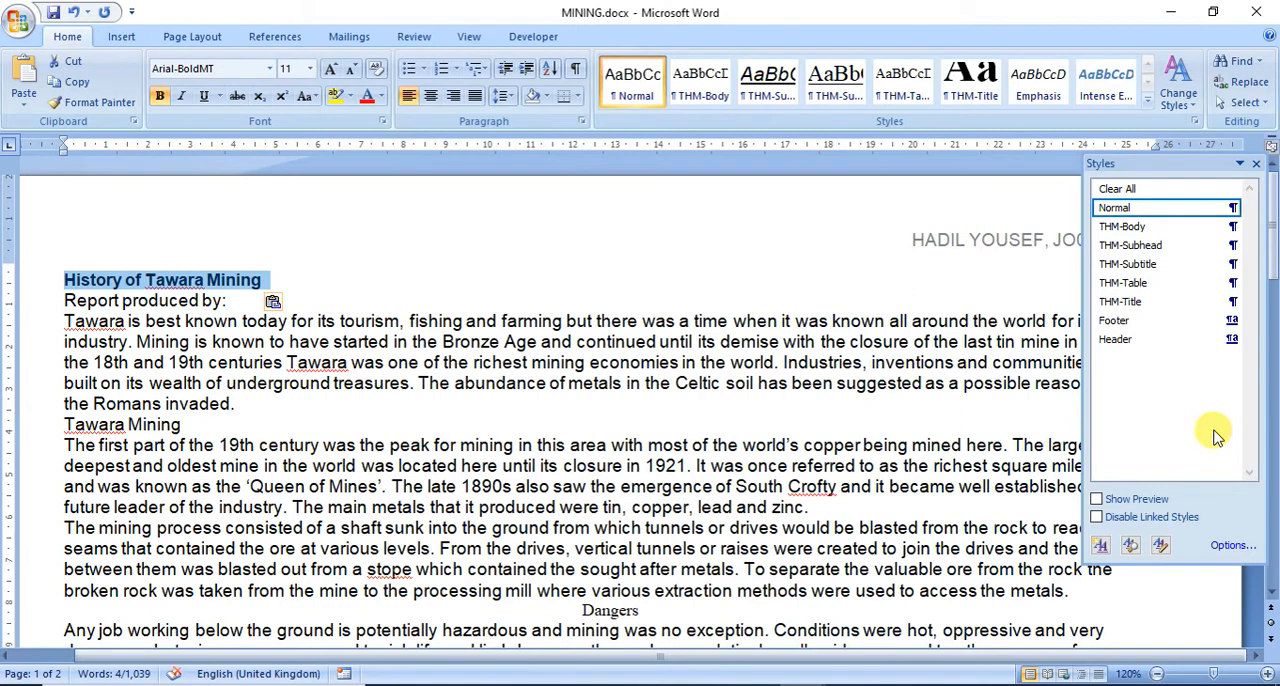
{"action": "left_click", "coordinate": [1148, 302]}
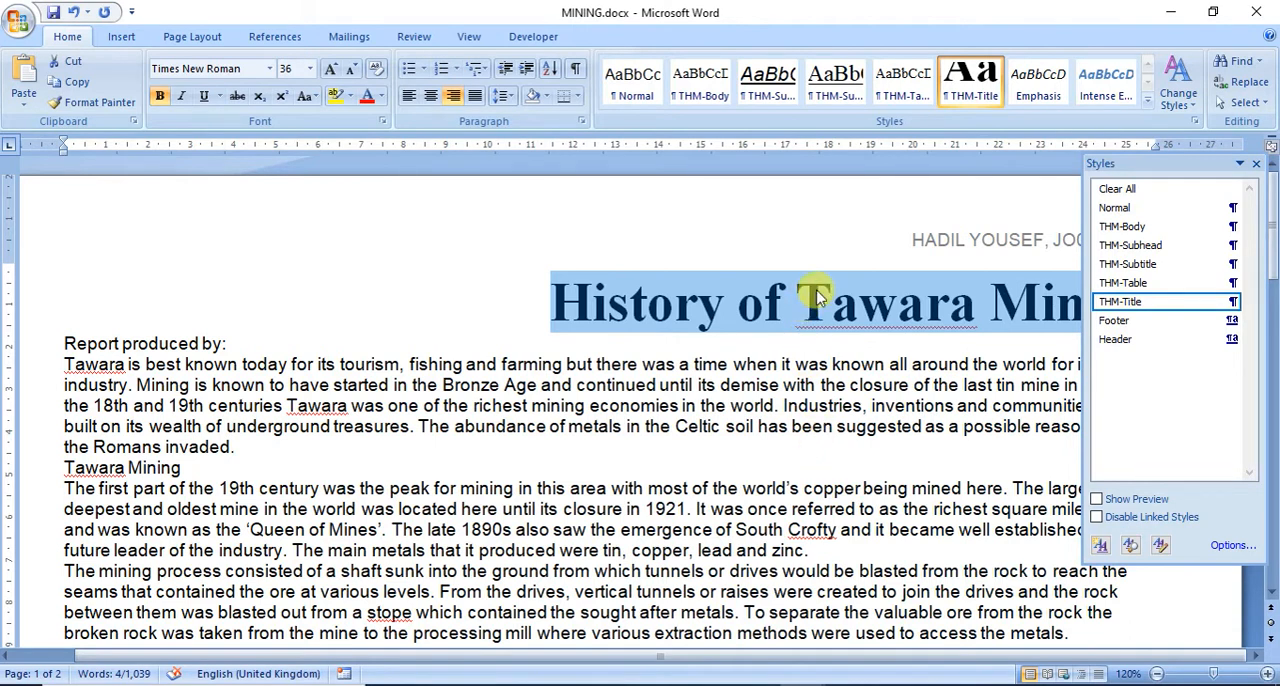
Step: Read question 7 in the exam paper, and enter the candidate's full name after "Report produced by:" in MINING
{"action": "left_click", "coordinate": [765, 685]}
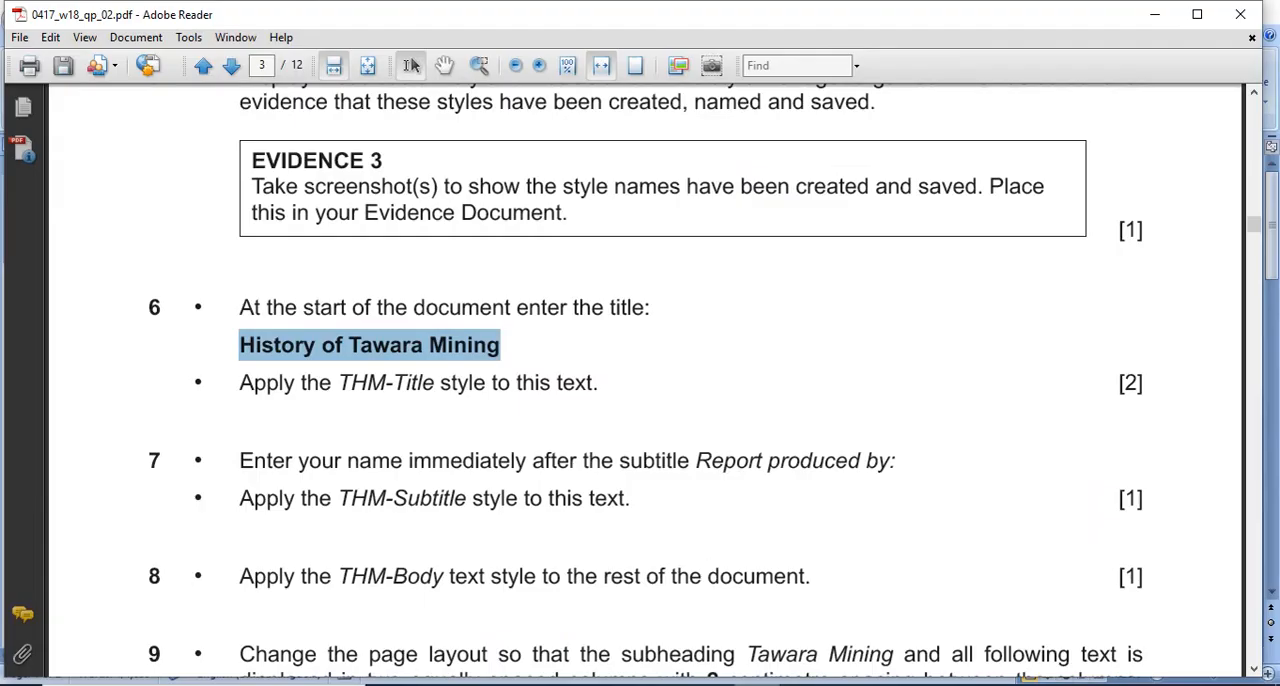
{"action": "scroll", "coordinate": [330, 386], "scroll_direction": "down", "scroll_amount": 3}
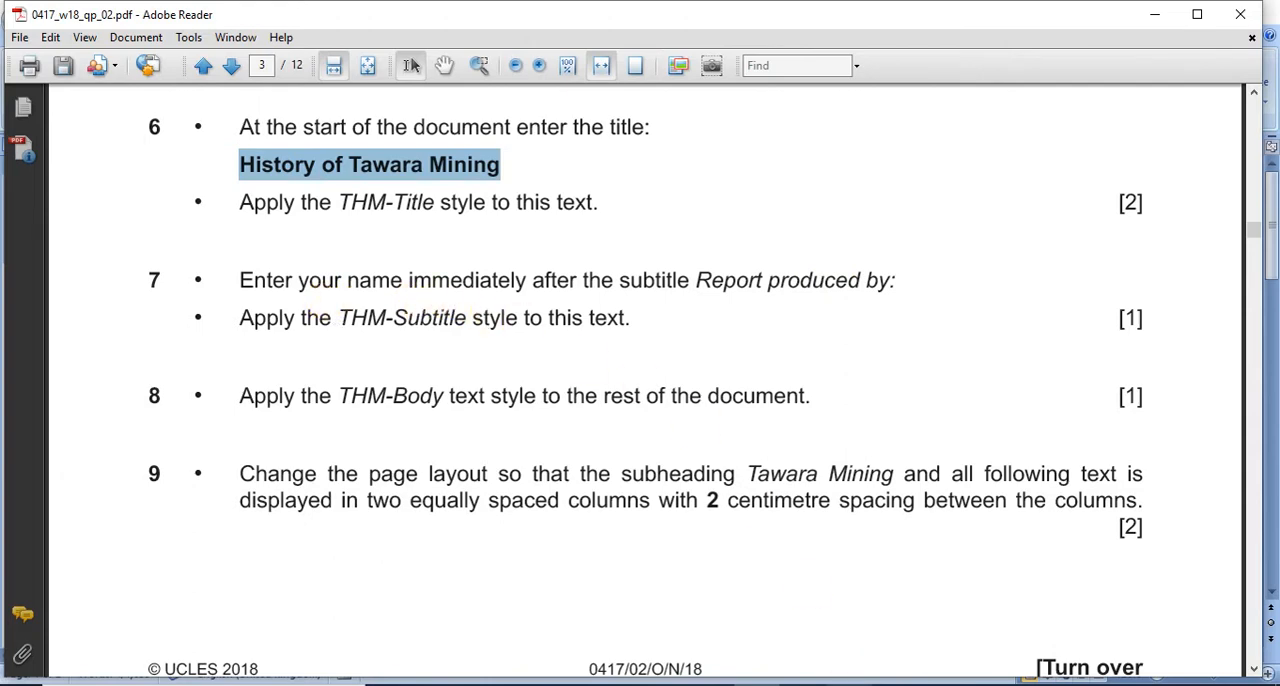
{"action": "left_click", "coordinate": [849, 685]}
{"action": "left_click", "coordinate": [905, 610]}
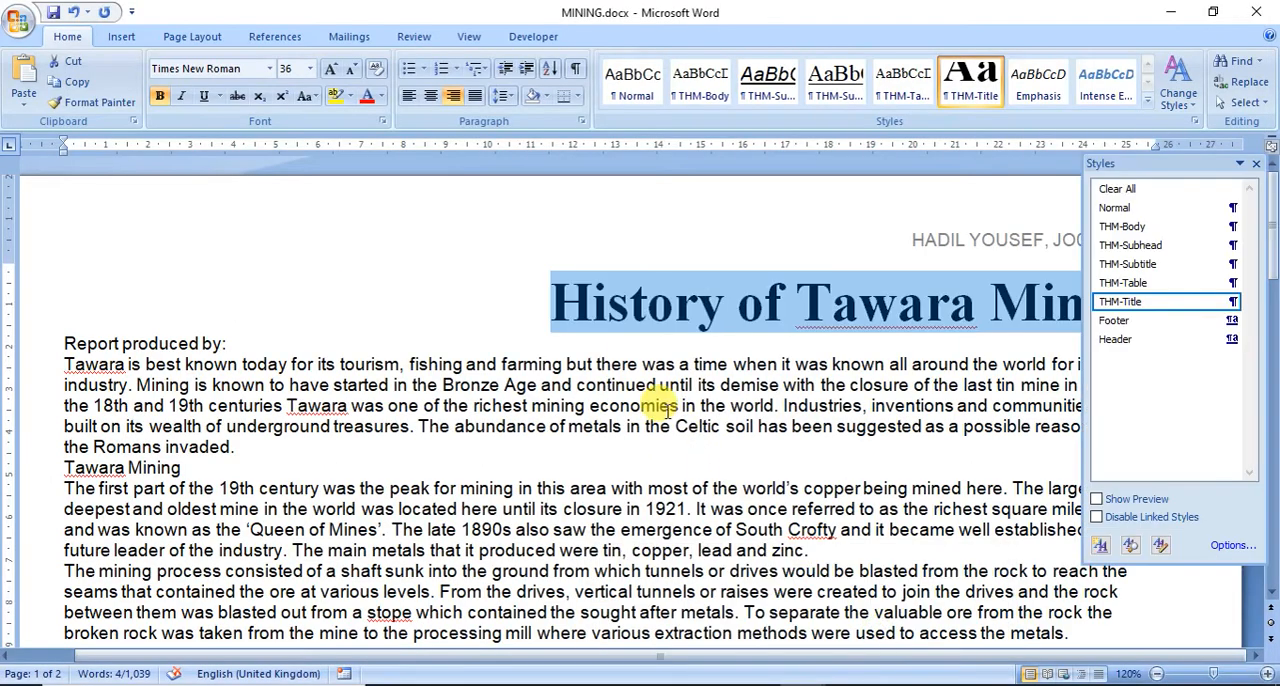
{"action": "left_click", "coordinate": [306, 342]}
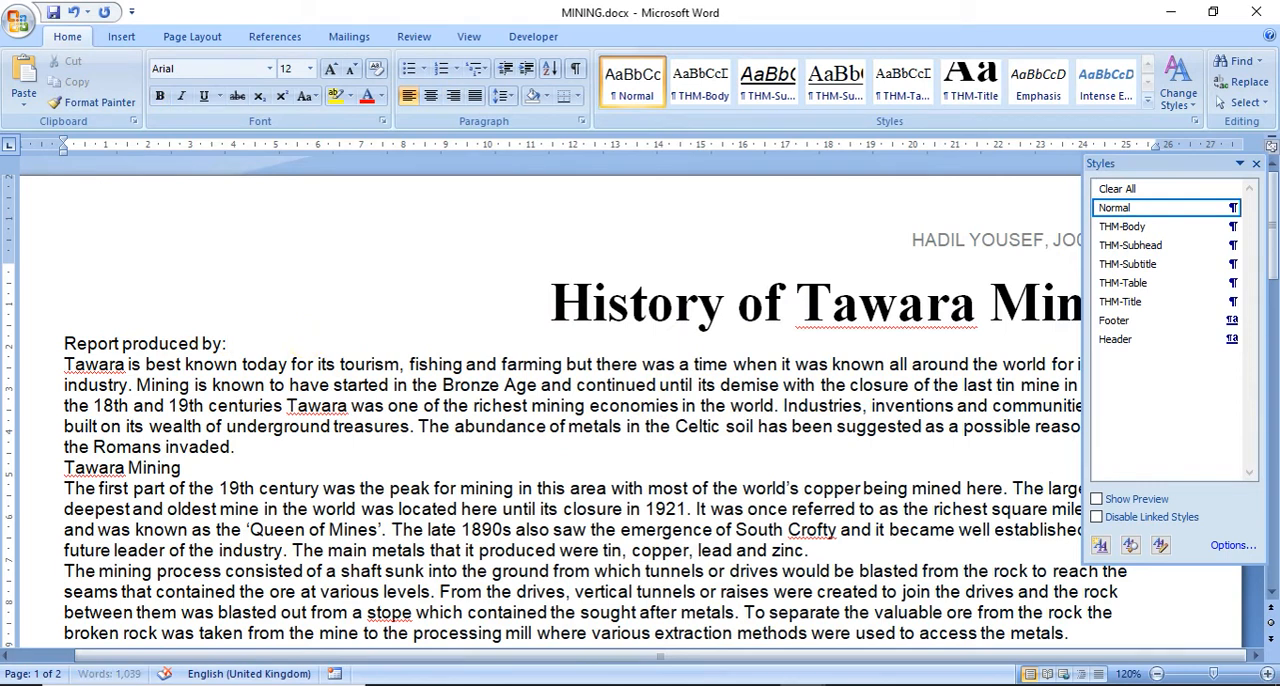
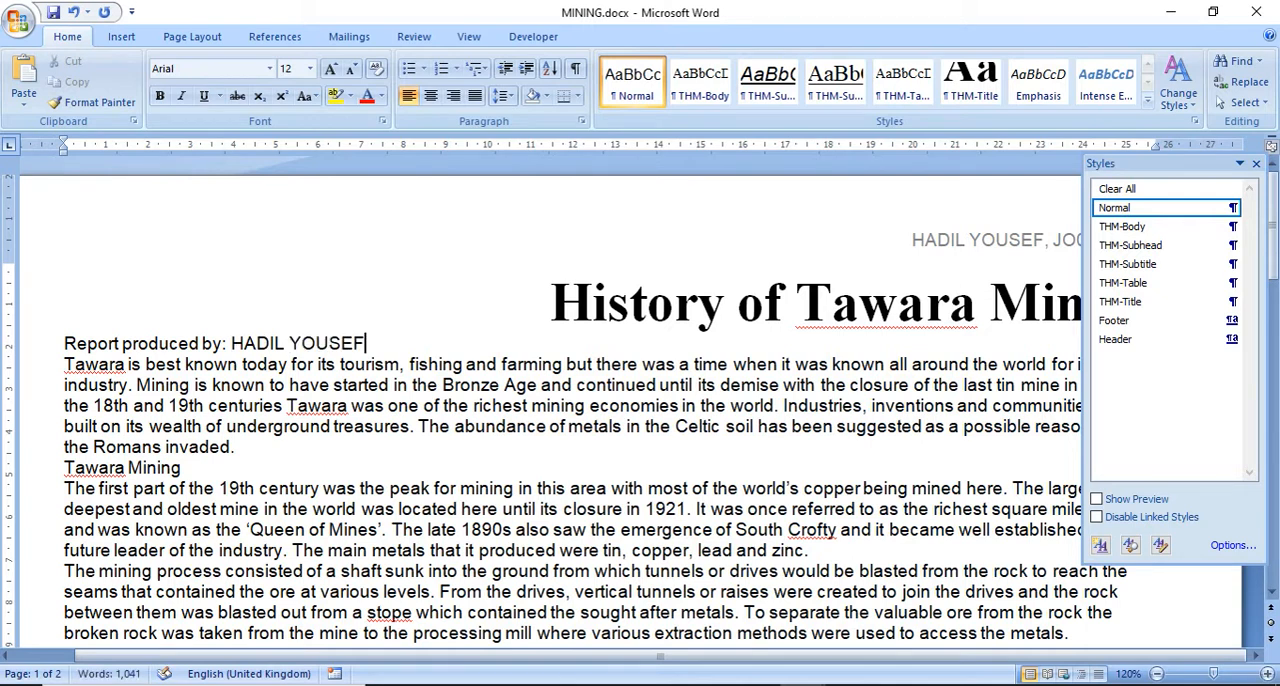
Step: Apply the THM-Subtitle style to the whole "Report produced by:" line, and return to the exam paper
{"action": "left_click_drag", "start_coordinate": [368, 342], "coordinate": [77, 352]}
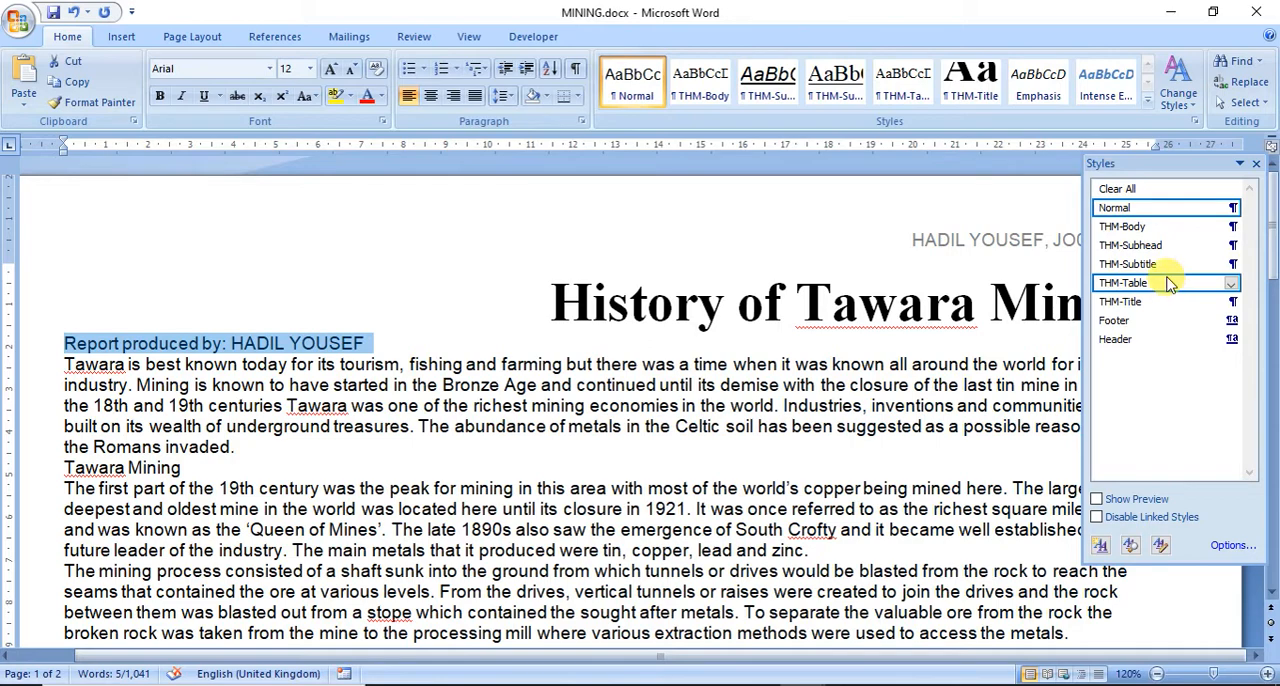
{"action": "left_click", "coordinate": [1130, 264]}
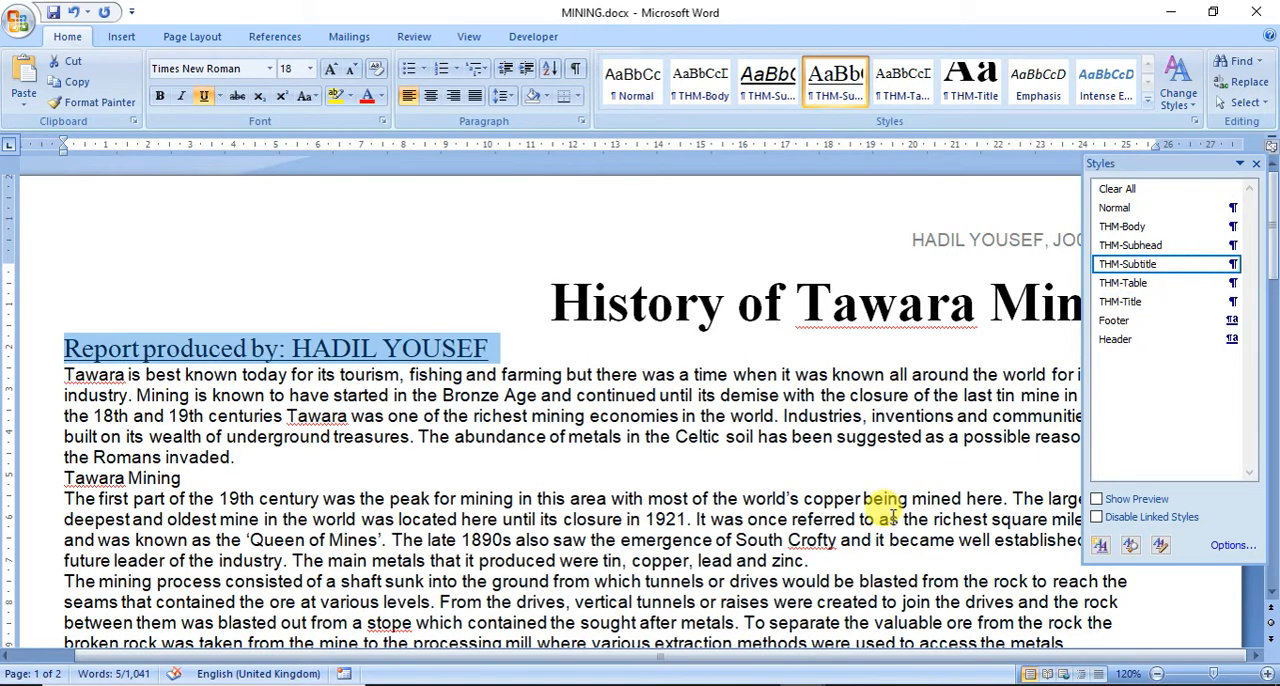
{"action": "left_click", "coordinate": [779, 685]}
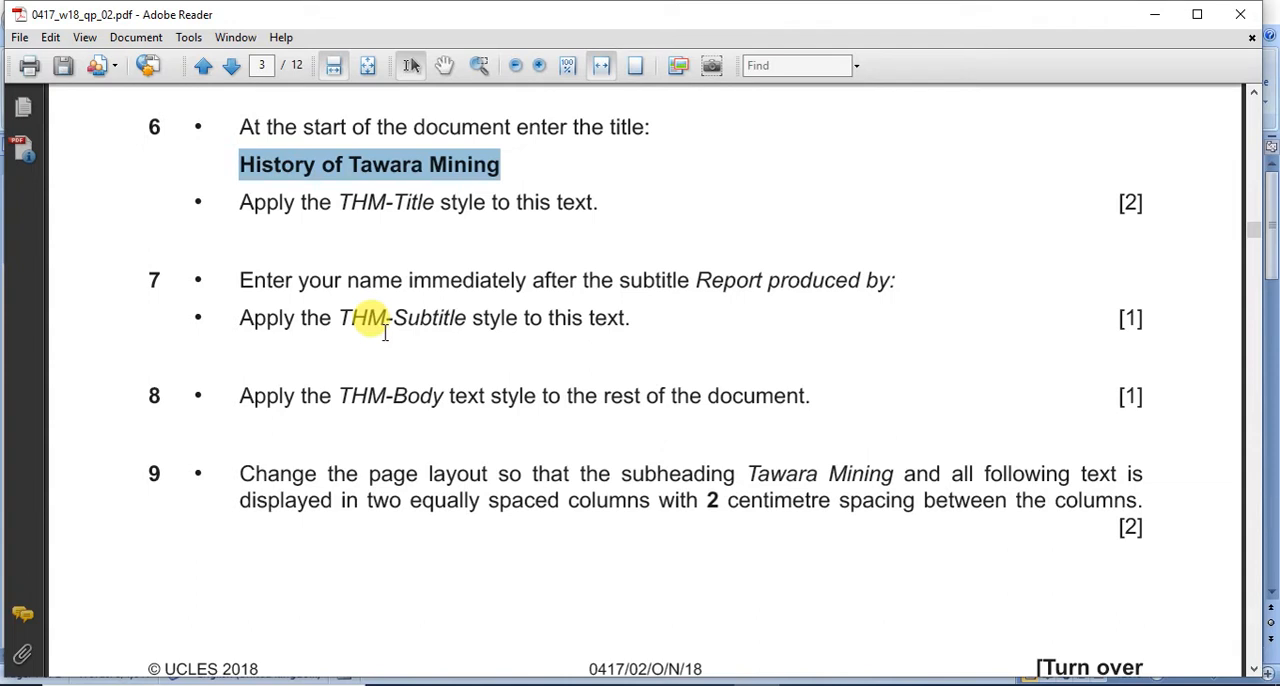
Step: Read question 8, and apply the THM-Body style to all MINING text from the first paragraph below the subtitle to the document's end
{"action": "left_click", "coordinate": [338, 403]}
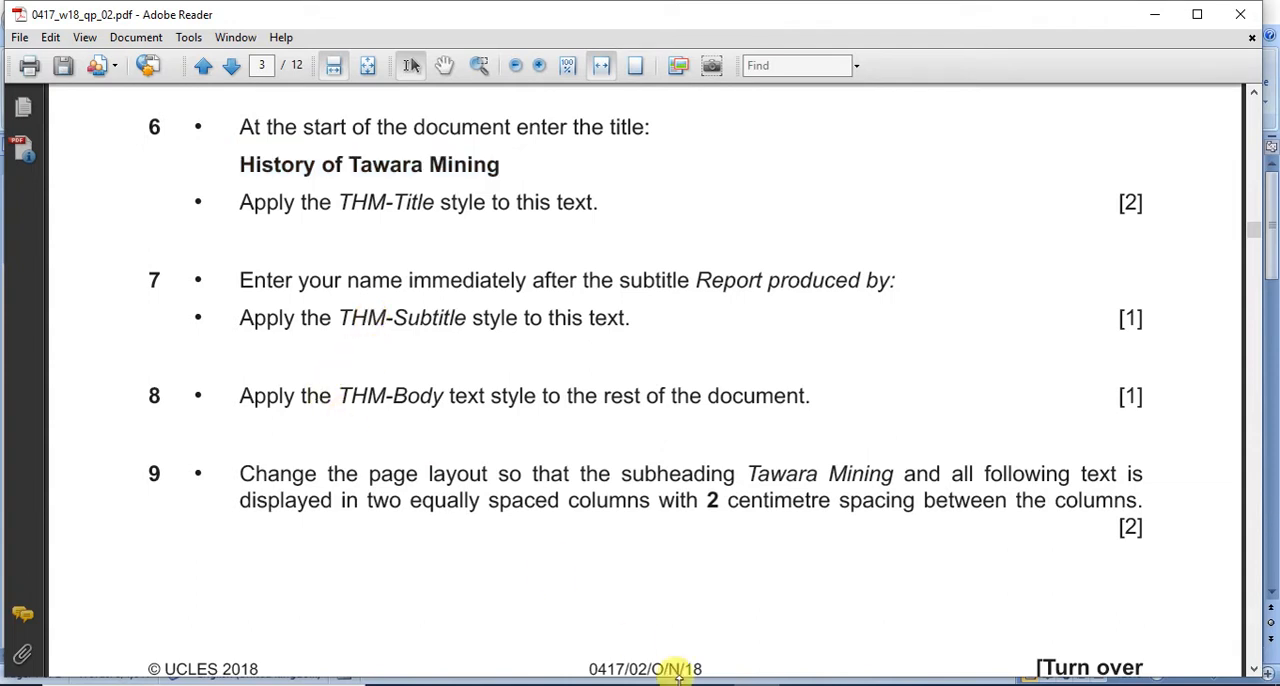
{"action": "left_click", "coordinate": [800, 684]}
{"action": "left_click", "coordinate": [893, 657]}
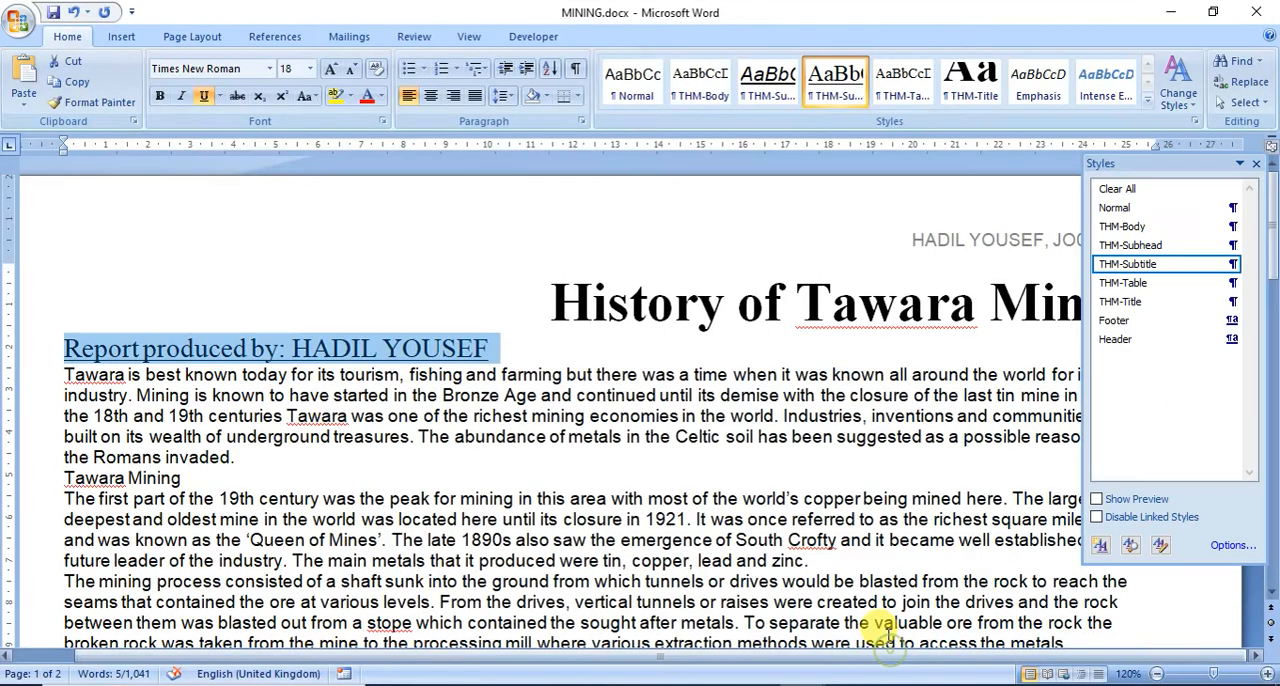
{"action": "left_click", "coordinate": [52, 378]}
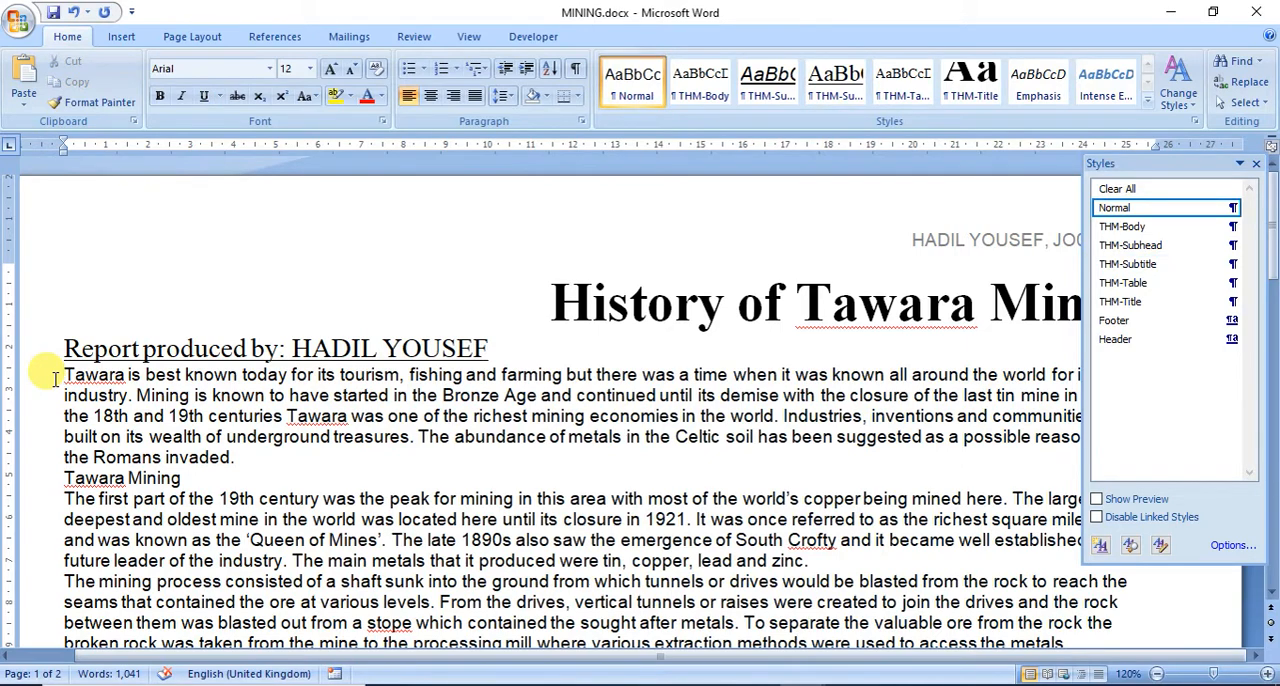
{"action": "key", "text": "ctrl+shift+End"}
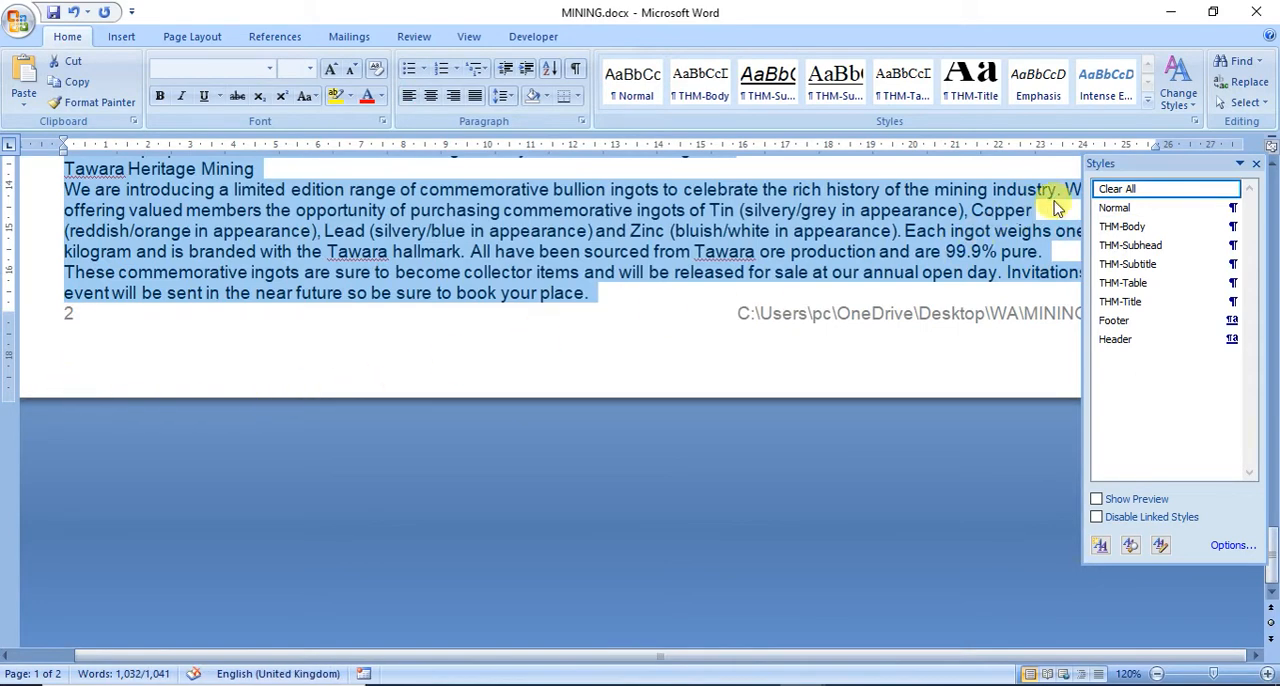
{"action": "left_click", "coordinate": [1125, 230]}
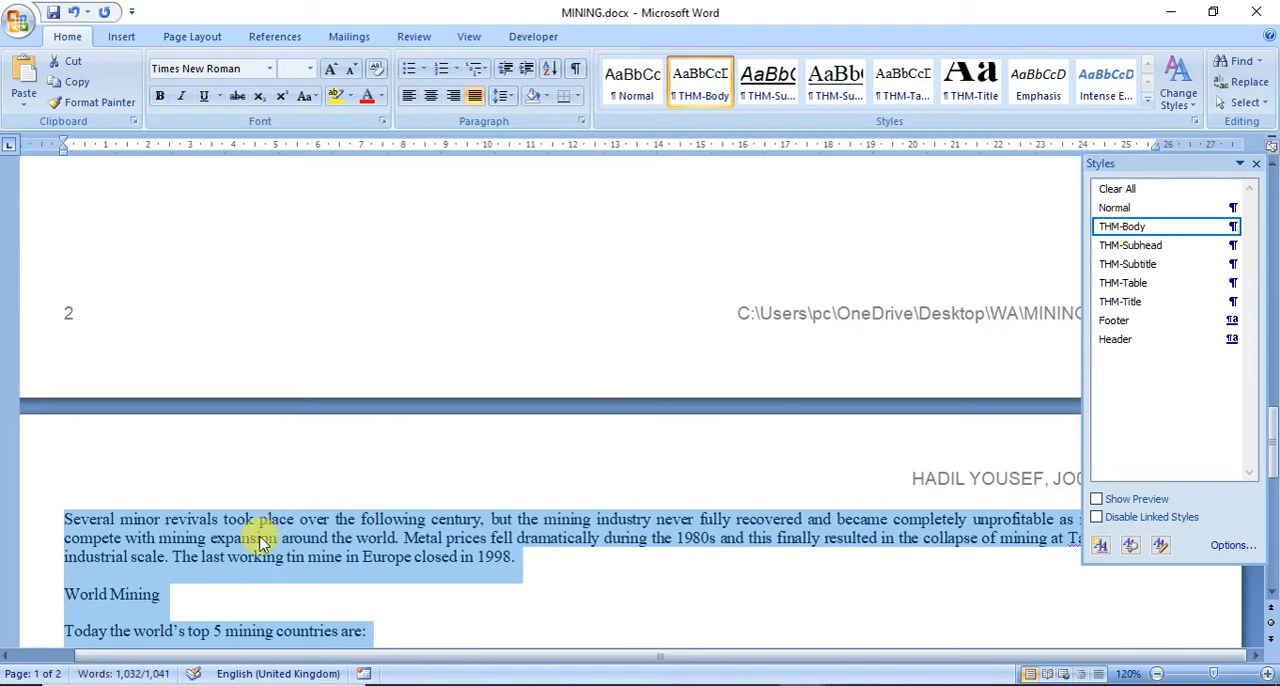
Step: Check the body style, paragraph spacing and page breaks throughout MINING, from the closing paragraphs back to the title
{"action": "scroll", "coordinate": [248, 525], "scroll_direction": "up", "scroll_amount": 12}
{"action": "scroll", "coordinate": [244, 505], "scroll_direction": "up", "scroll_amount": 15}
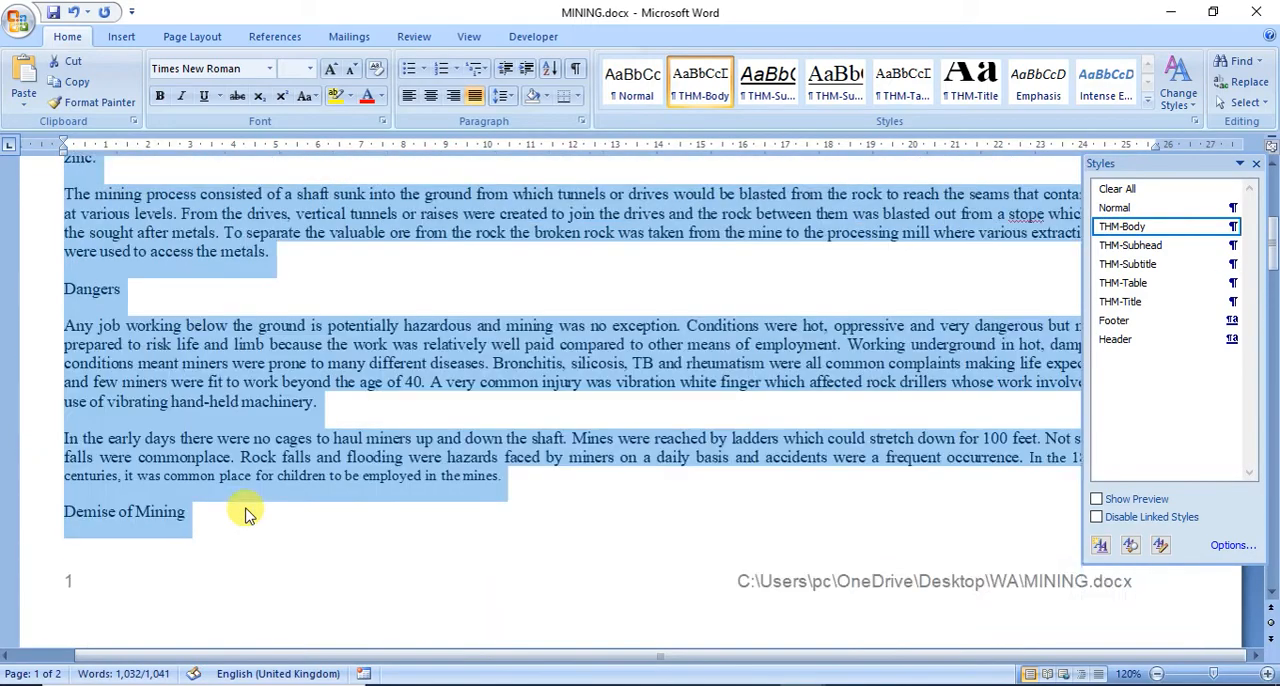
{"action": "scroll", "coordinate": [248, 511], "scroll_direction": "down", "scroll_amount": 15}
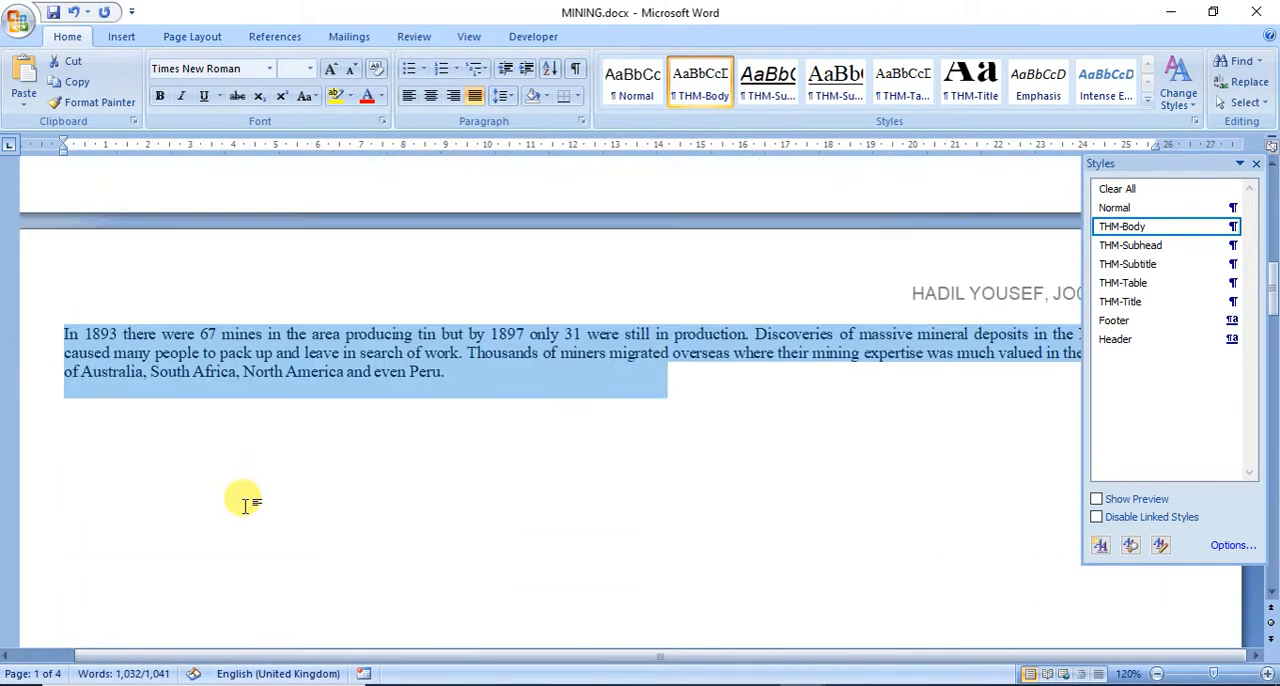
{"action": "left_click", "coordinate": [124, 389]}
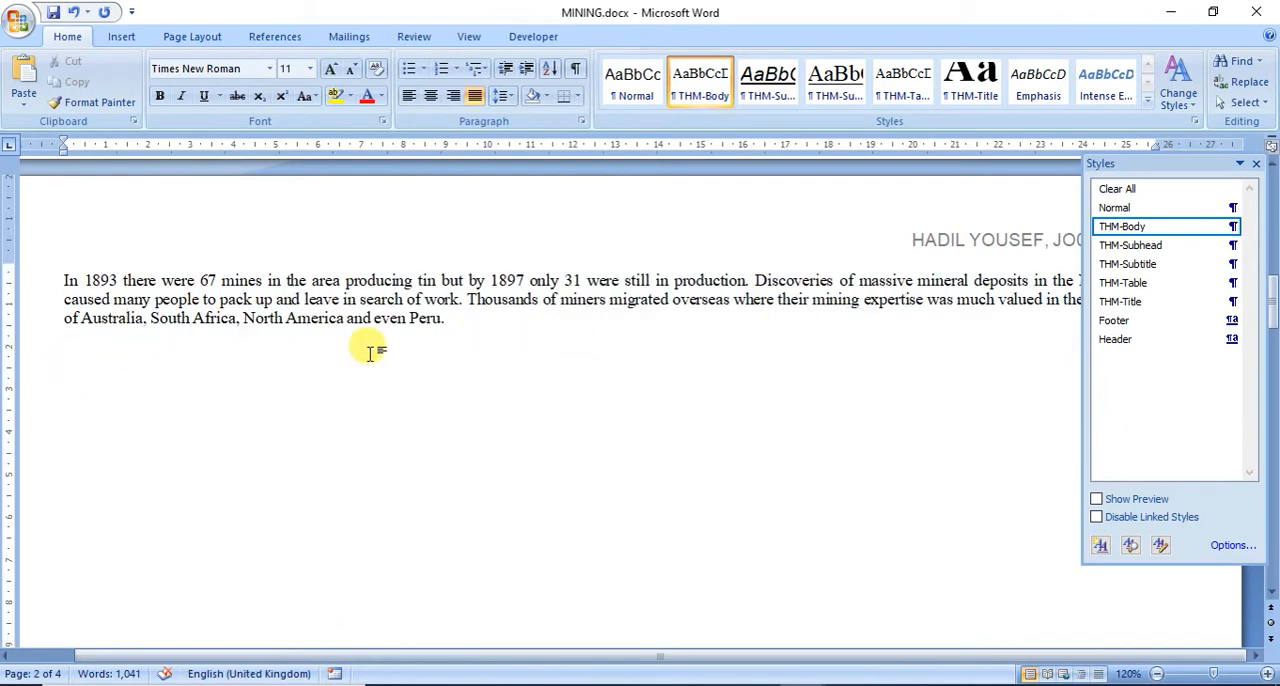
{"action": "left_click", "coordinate": [474, 322]}
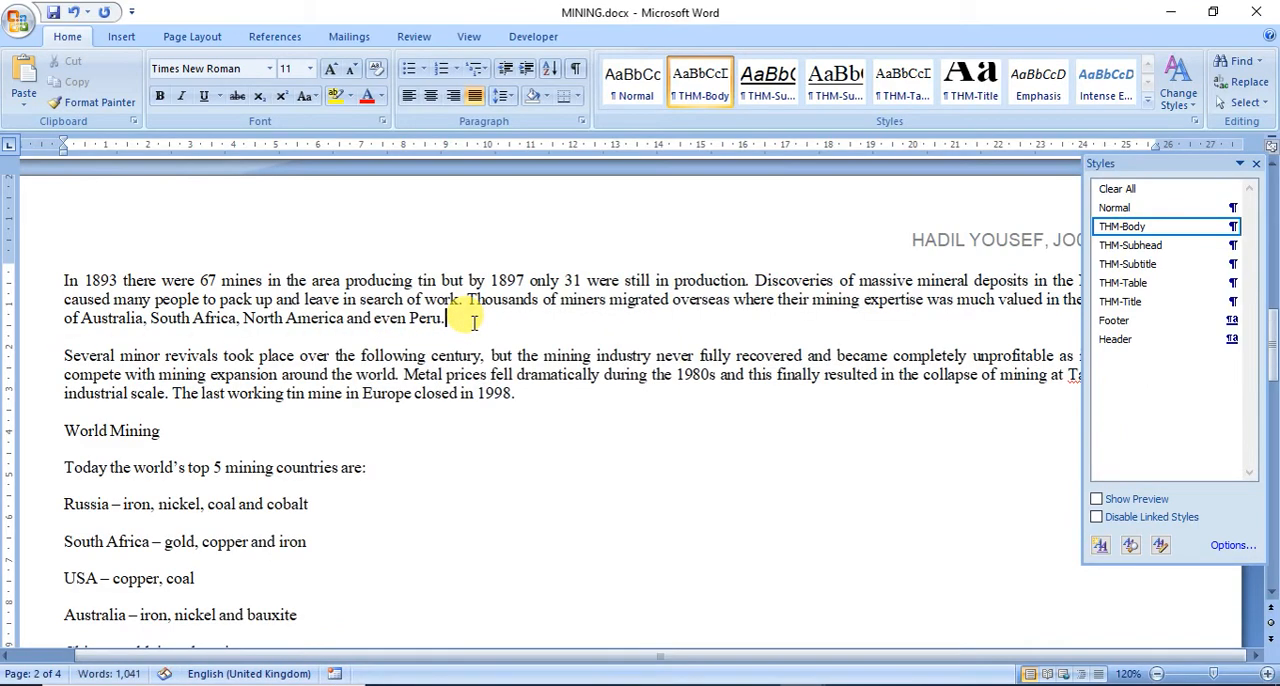
{"action": "scroll", "coordinate": [474, 322], "scroll_direction": "down", "scroll_amount": 20}
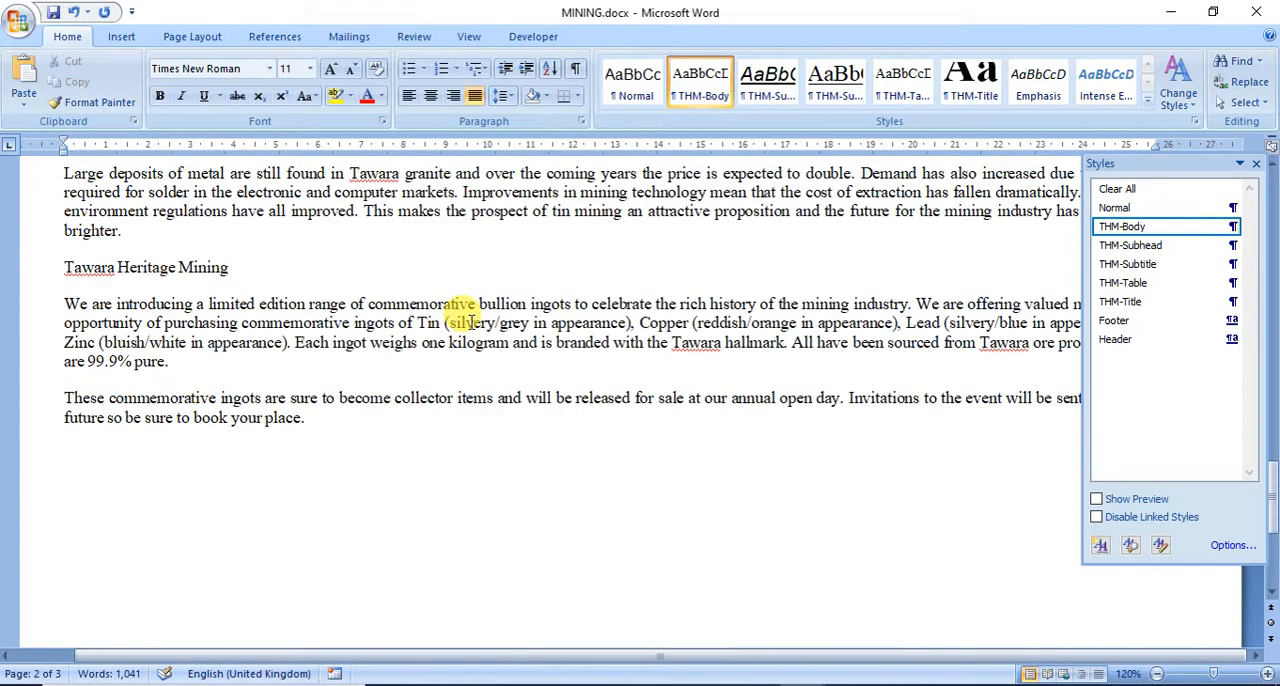
{"action": "scroll", "coordinate": [468, 322], "scroll_direction": "down", "scroll_amount": 12}
{"action": "scroll", "coordinate": [468, 322], "scroll_direction": "up", "scroll_amount": 20}
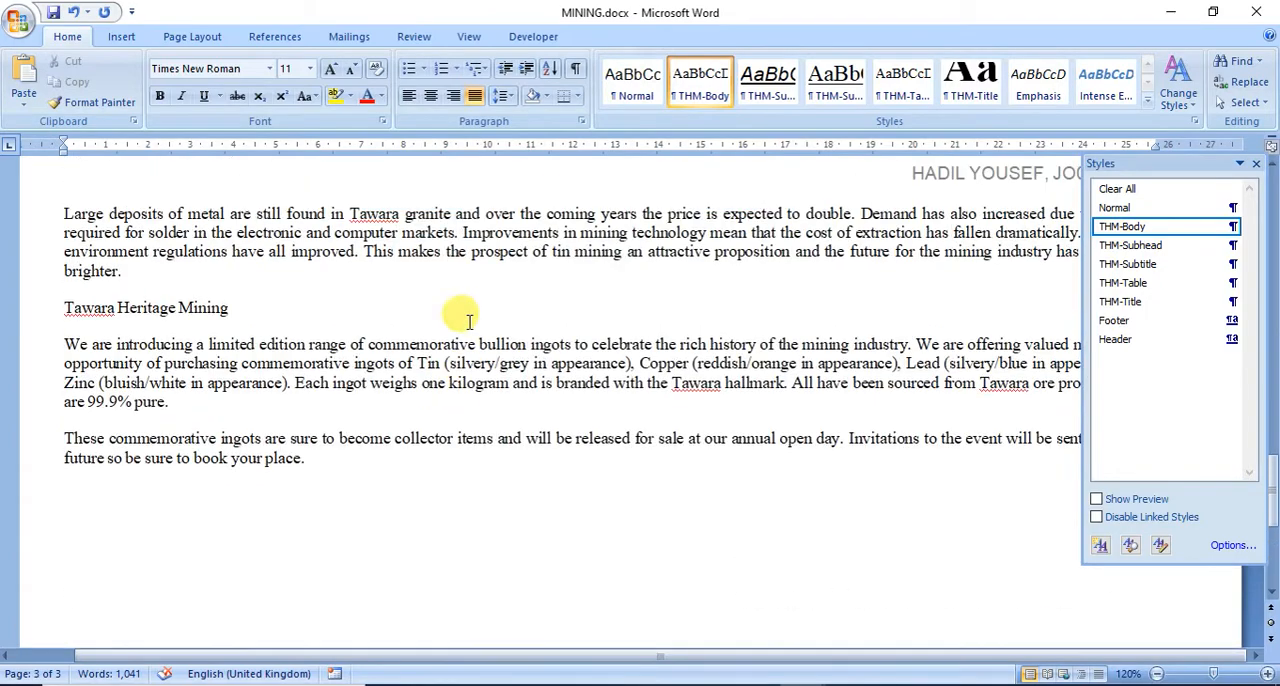
{"action": "scroll", "coordinate": [468, 322], "scroll_direction": "up", "scroll_amount": 20}
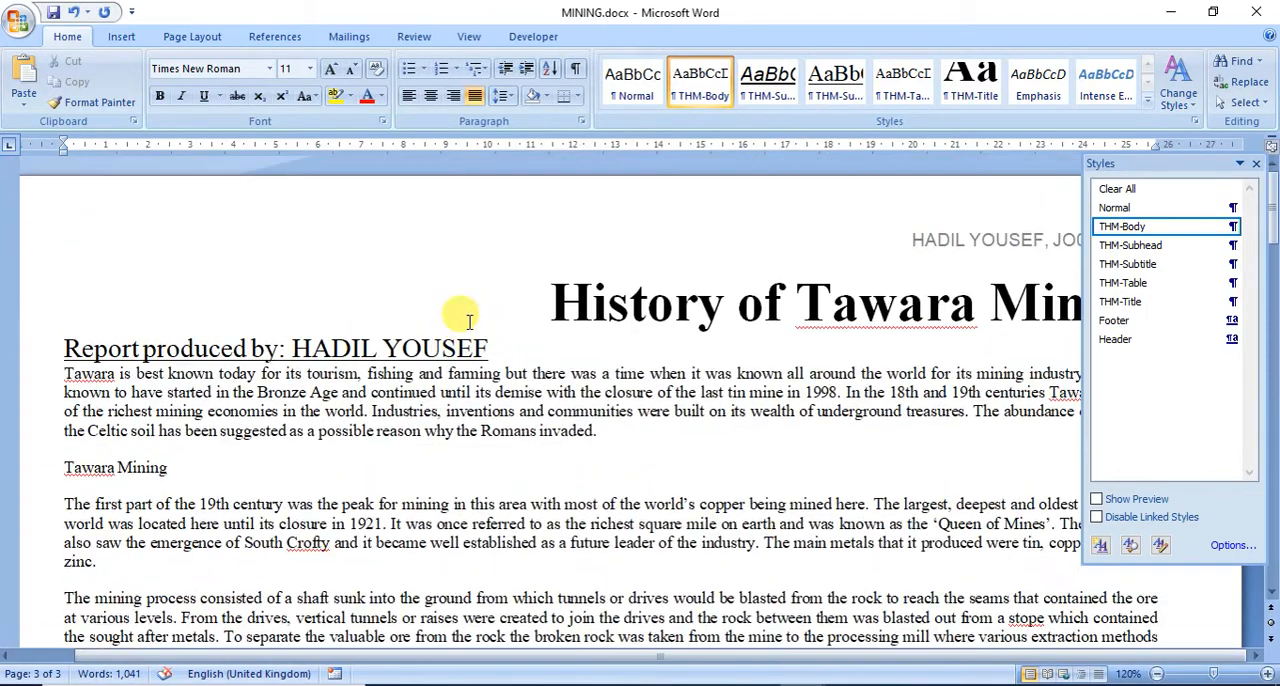
Step: Save the MINING document, and switch to the exam paper in Adobe Reader to read question 9
{"action": "left_click", "coordinate": [56, 14]}
{"action": "left_click", "coordinate": [757, 685]}
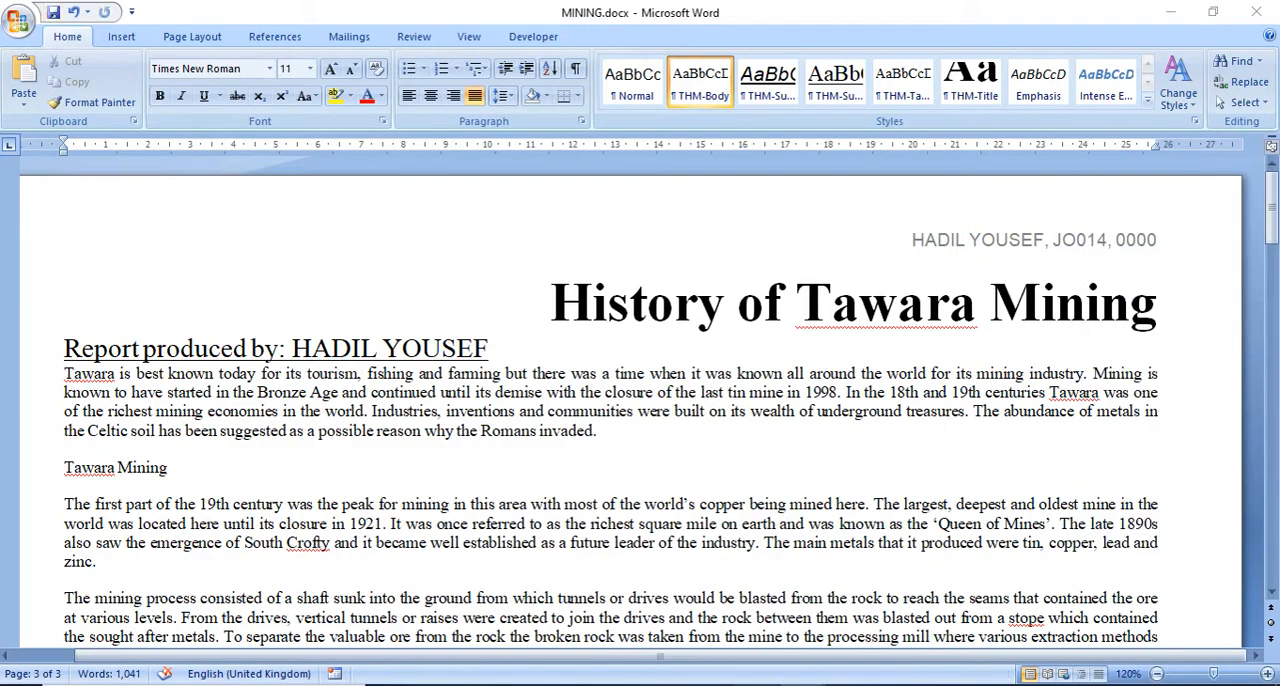
{"action": "scroll", "coordinate": [528, 592], "scroll_direction": "down", "scroll_amount": 3}
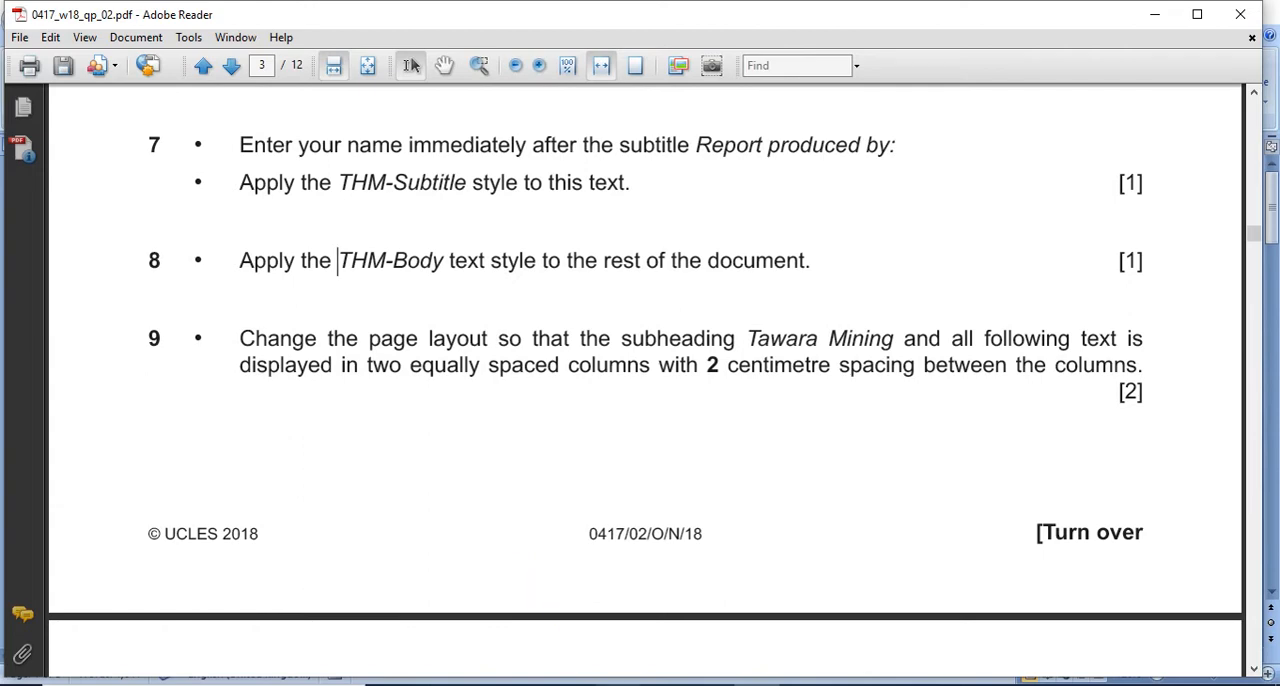
Step: In the MINING document in Word, lay out the Tawara Mining subheading and all following text in two equal-width columns with 2 cm spacing
{"action": "mouse_move", "coordinate": [758, 684]}
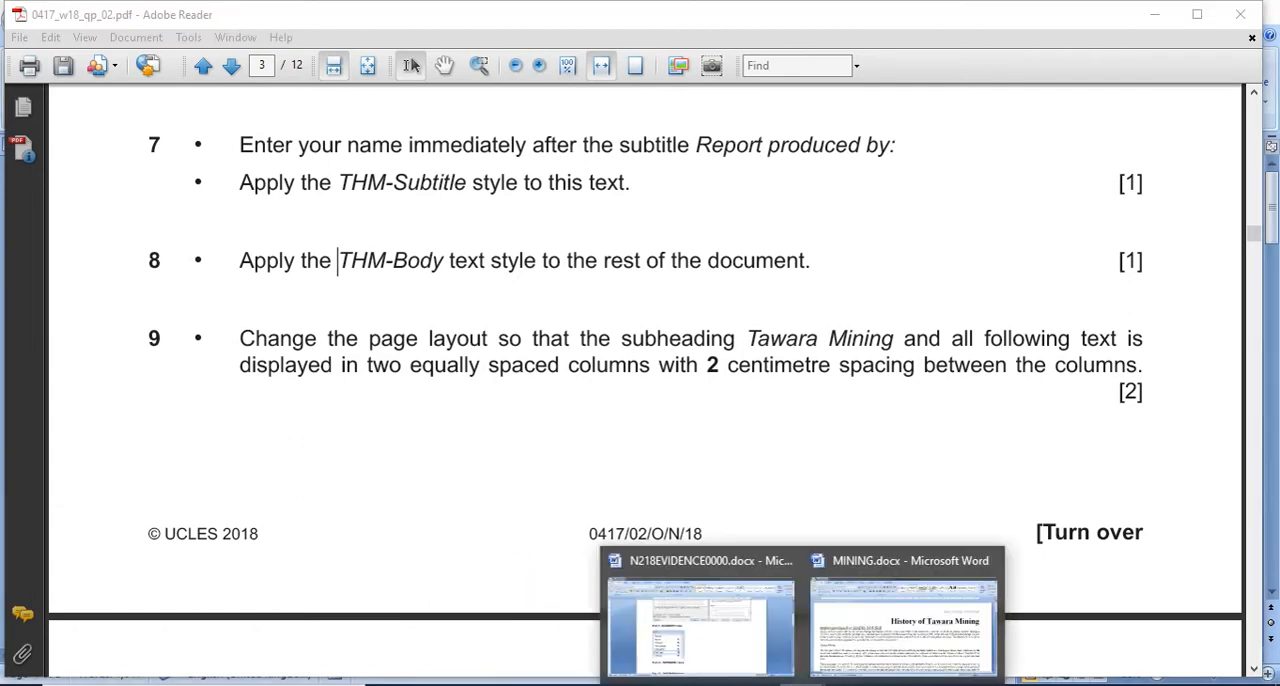
{"action": "left_click", "coordinate": [871, 651]}
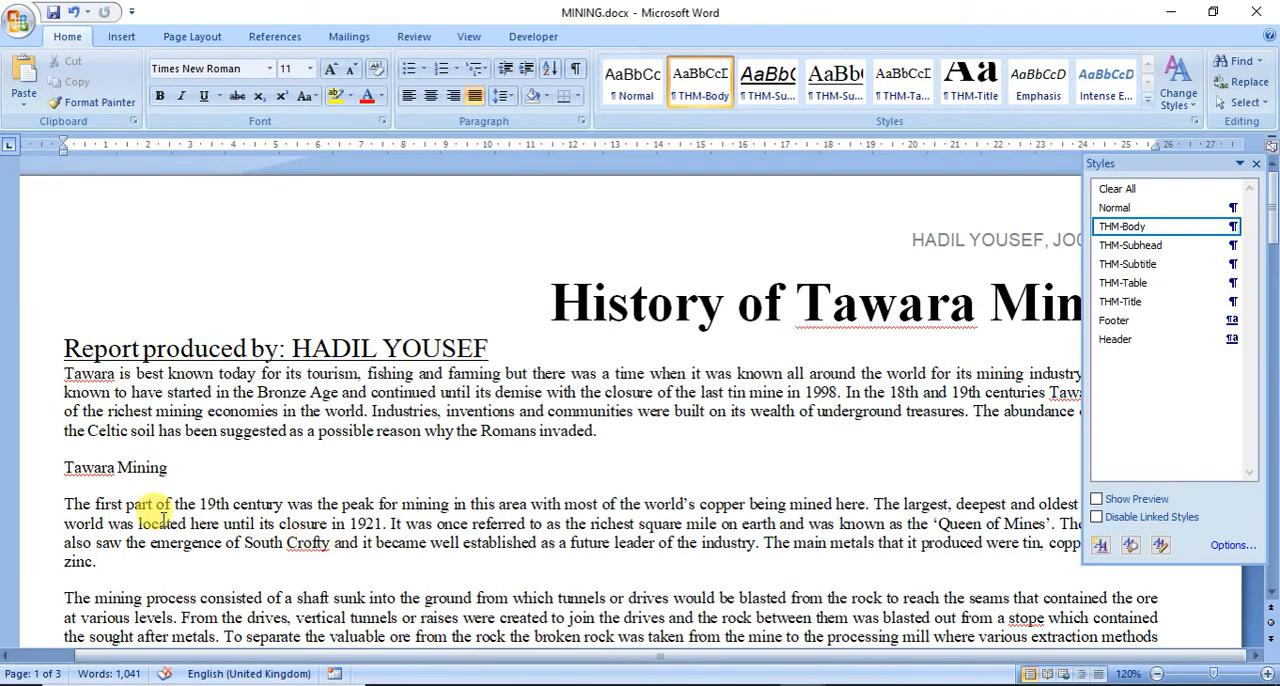
{"action": "left_click", "coordinate": [46, 477]}
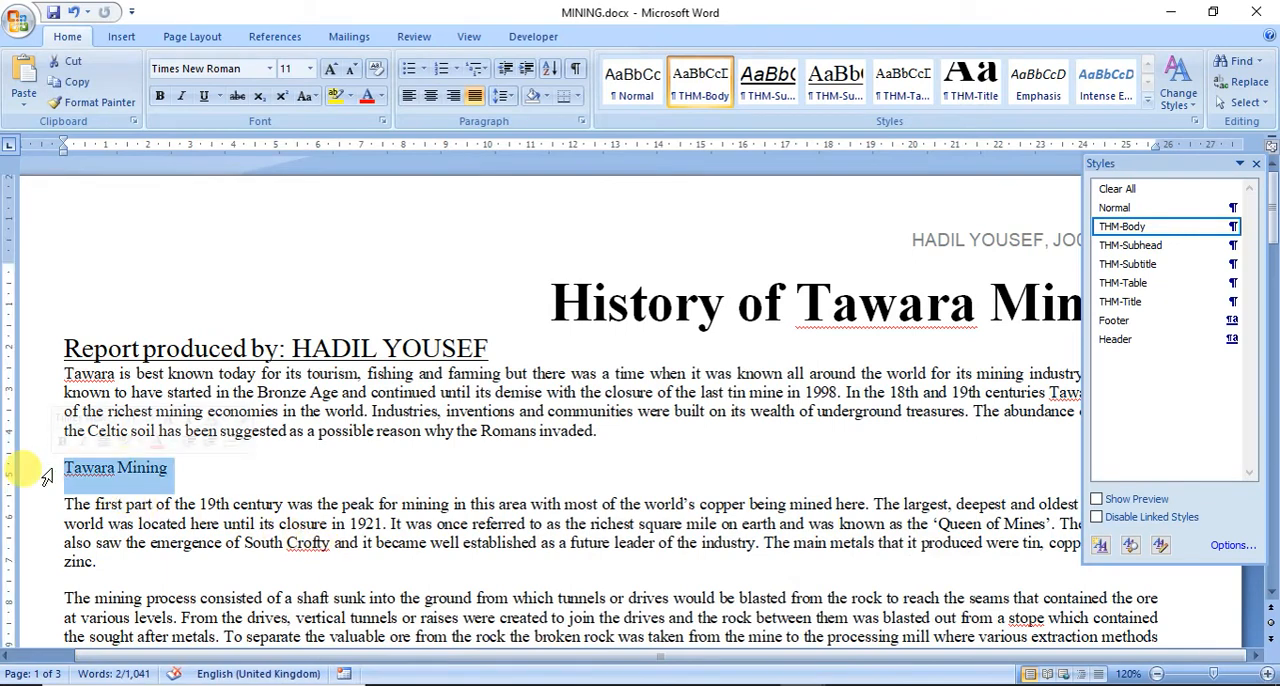
{"action": "key", "text": "ctrl+shift+End"}
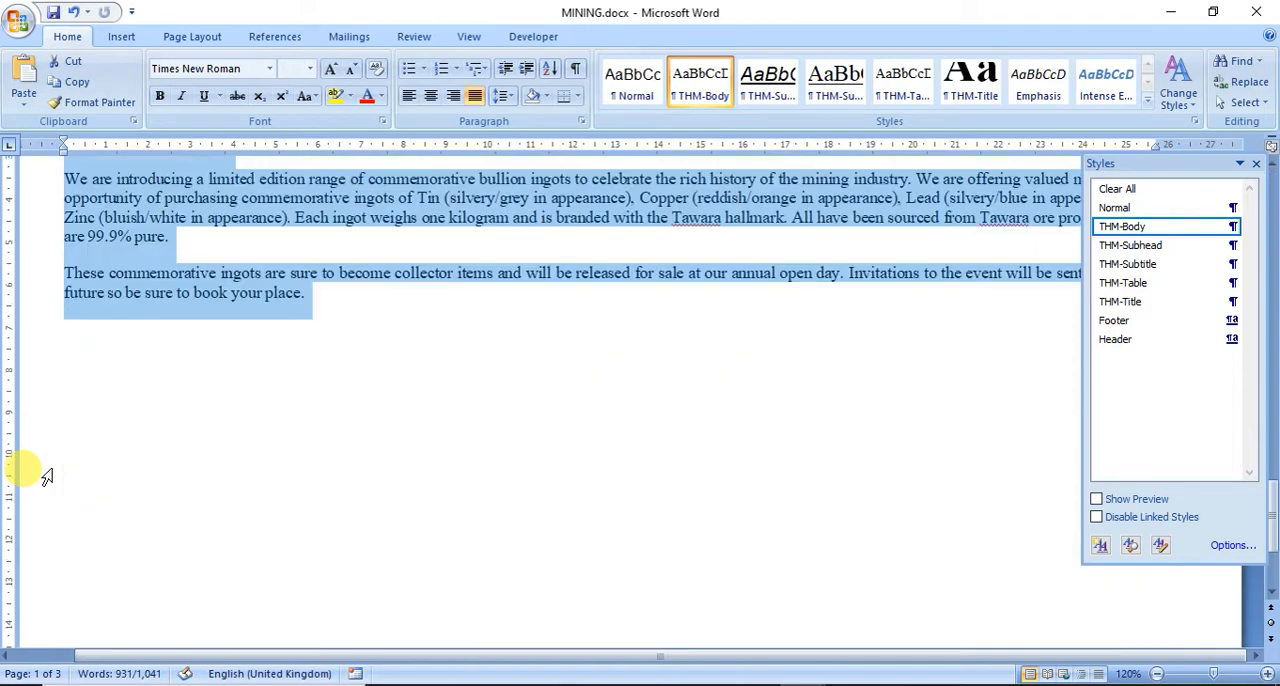
{"action": "left_click_drag", "start_coordinate": [1274, 519], "coordinate": [1268, 228]}
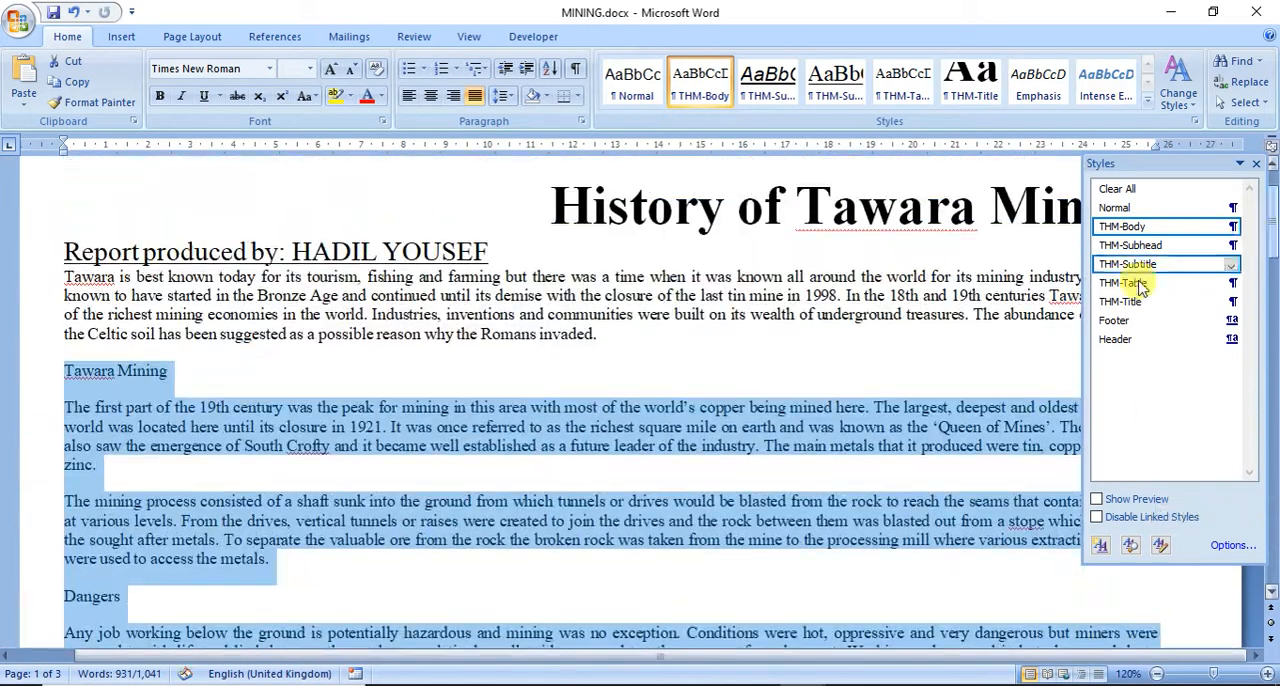
{"action": "left_click", "coordinate": [200, 36]}
{"action": "left_click", "coordinate": [290, 90]}
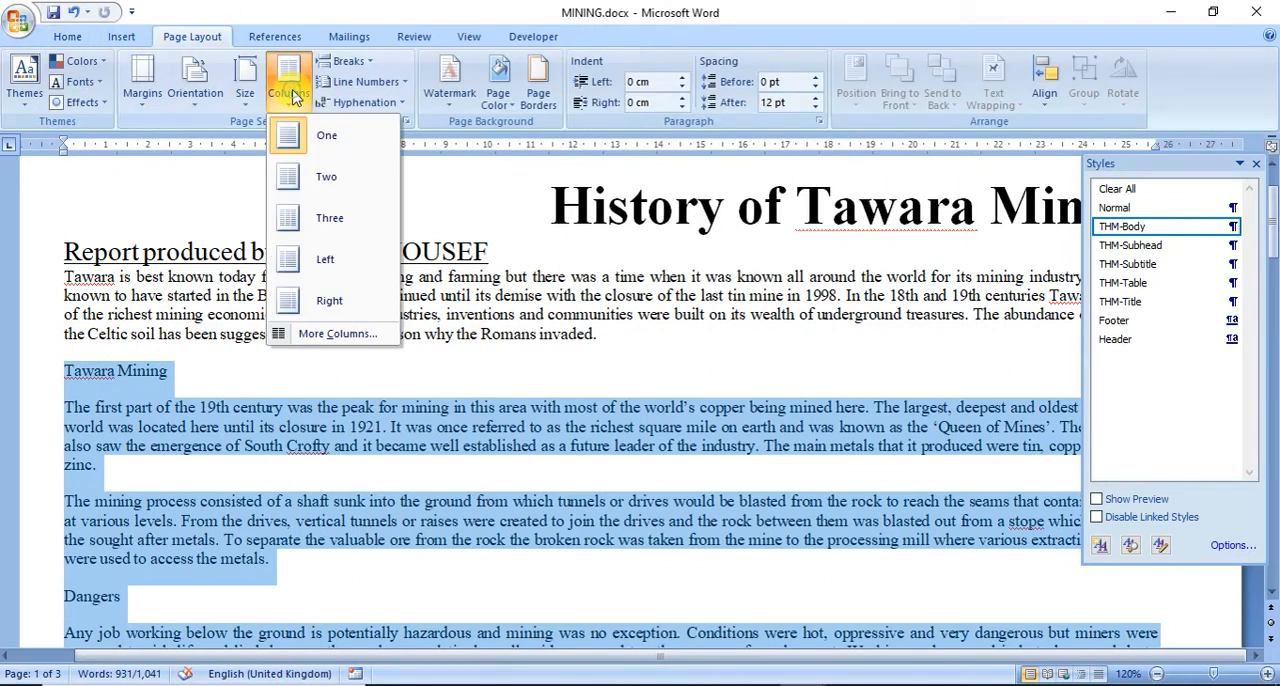
{"action": "left_click", "coordinate": [322, 336]}
{"action": "left_click", "coordinate": [631, 216]}
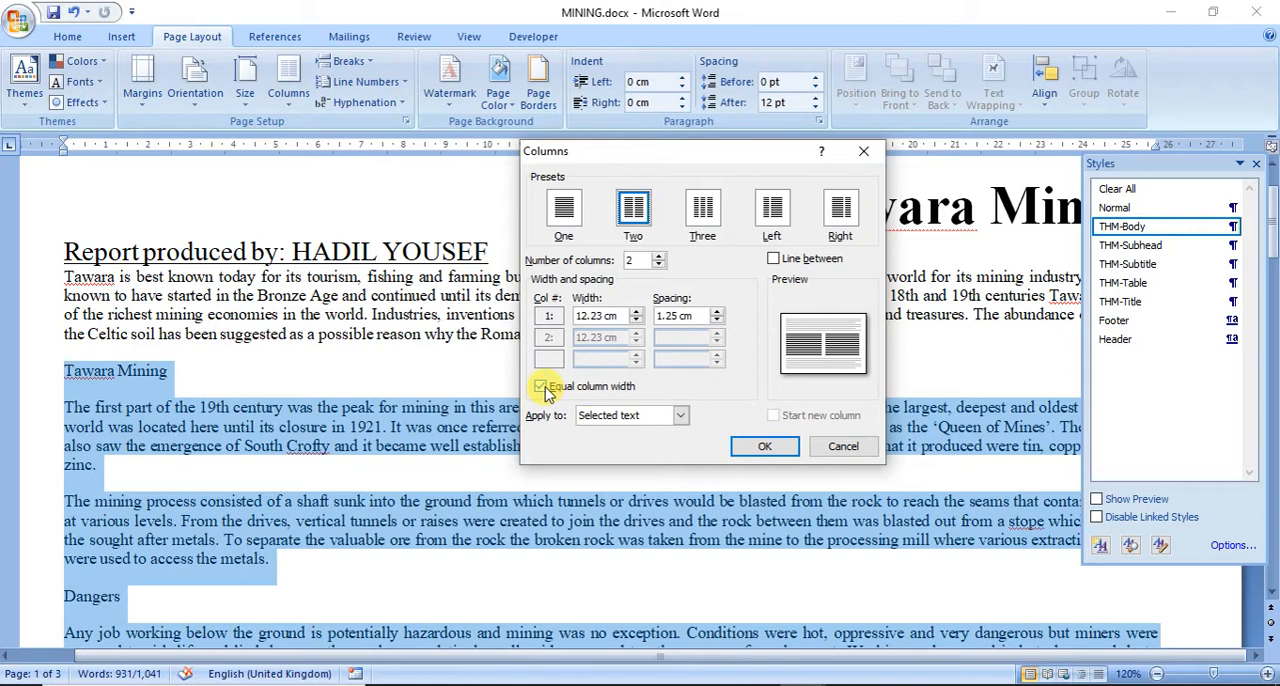
{"action": "left_click_drag", "start_coordinate": [678, 314], "coordinate": [652, 312]}
{"action": "type", "text": "2"}
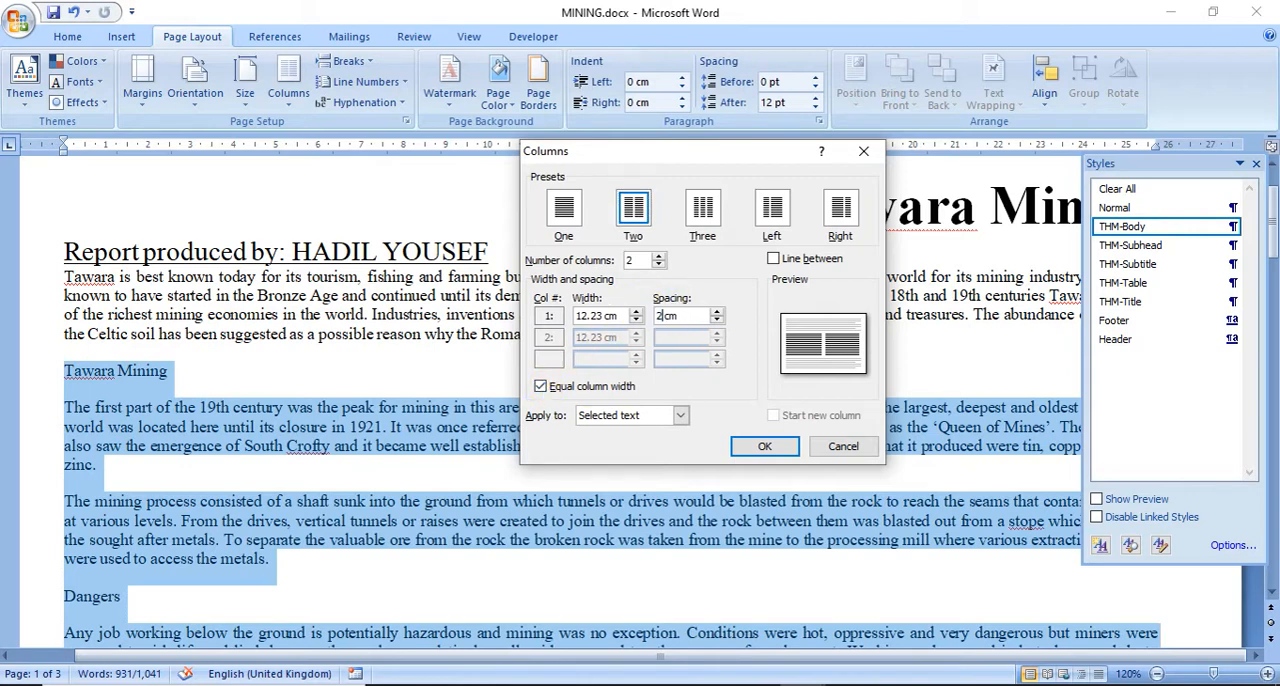
{"action": "left_click", "coordinate": [755, 446]}
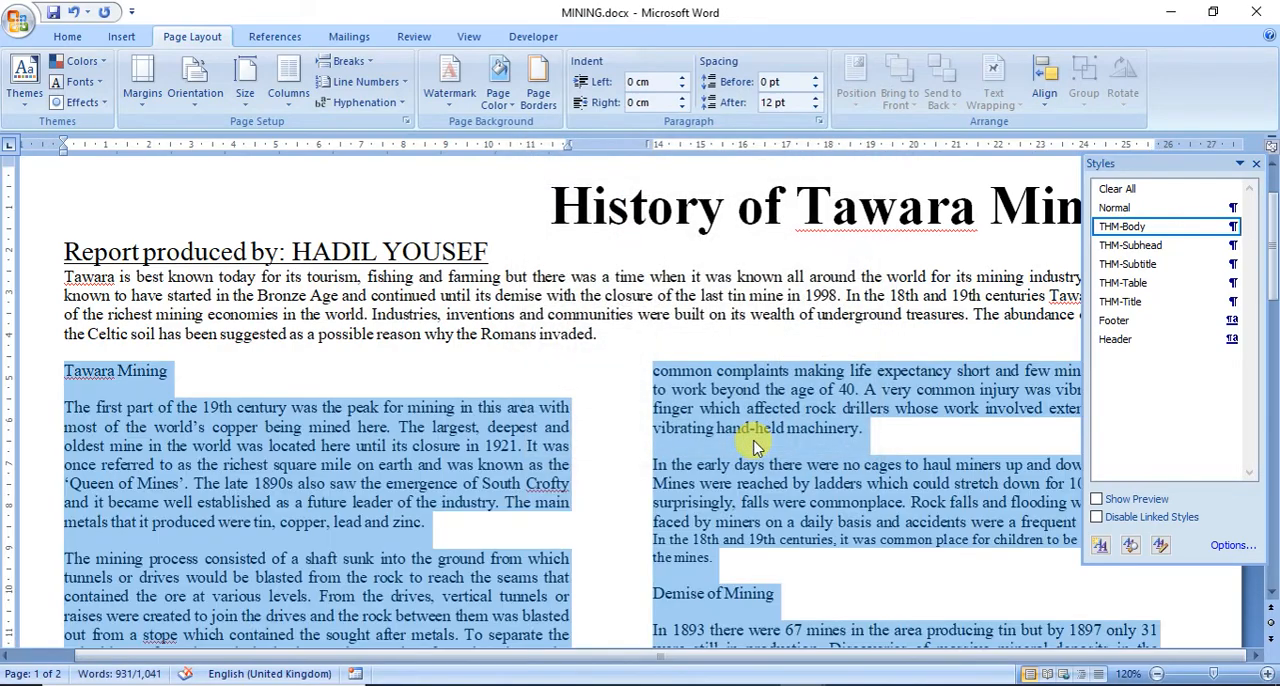
Step: Check the column layout down to the end of MINING, and read question 10 of the exam paper in Adobe Reader
{"action": "scroll", "coordinate": [755, 446], "scroll_direction": "down", "scroll_amount": 15}
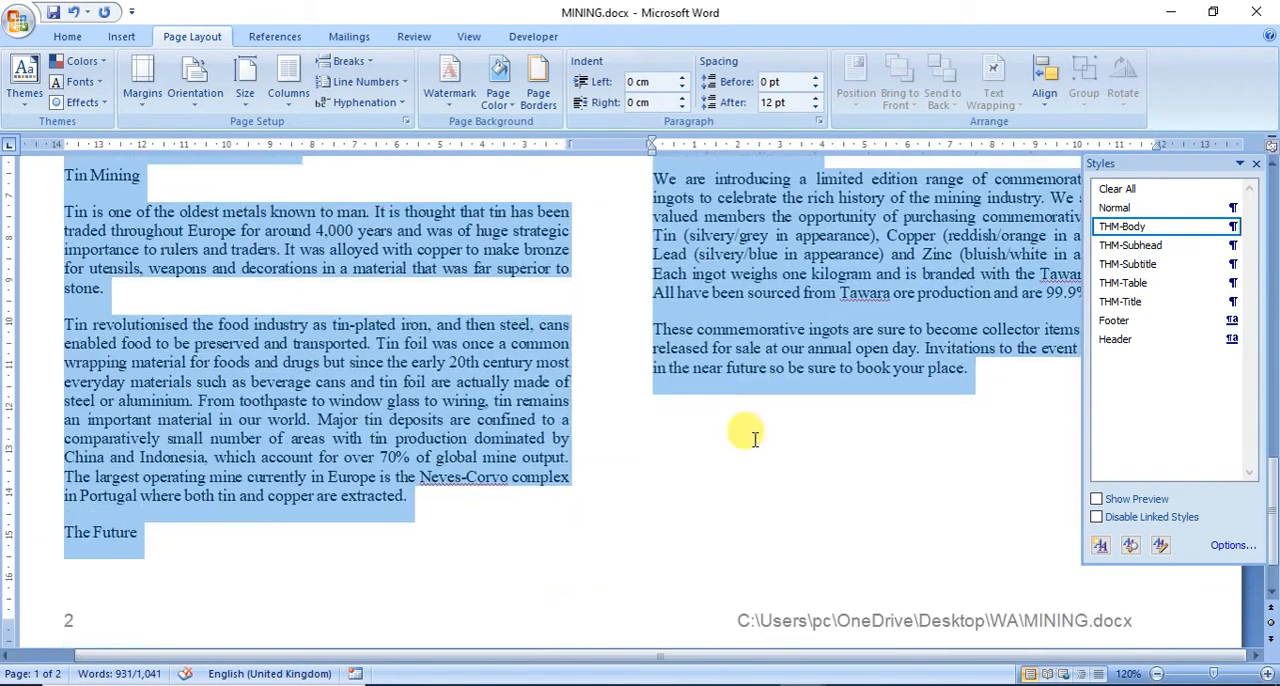
{"action": "scroll", "coordinate": [755, 440], "scroll_direction": "down", "scroll_amount": 2}
{"action": "left_click", "coordinate": [757, 685]}
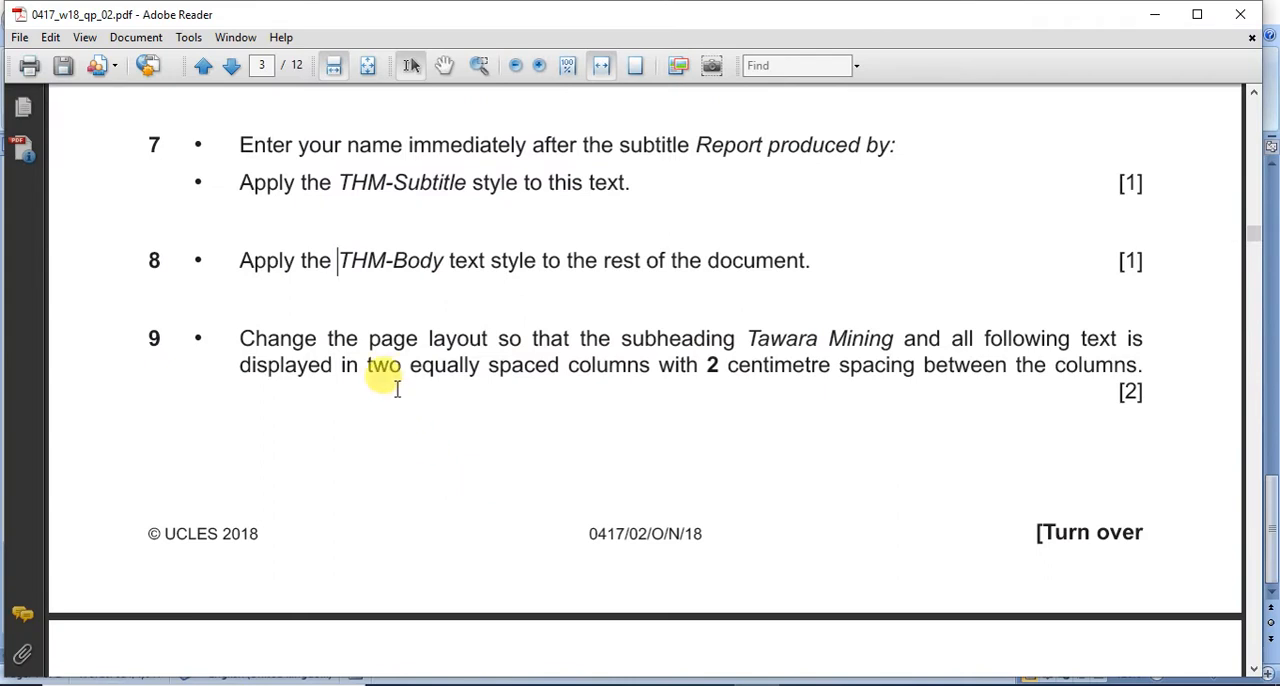
{"action": "scroll", "coordinate": [397, 389], "scroll_direction": "down", "scroll_amount": 10}
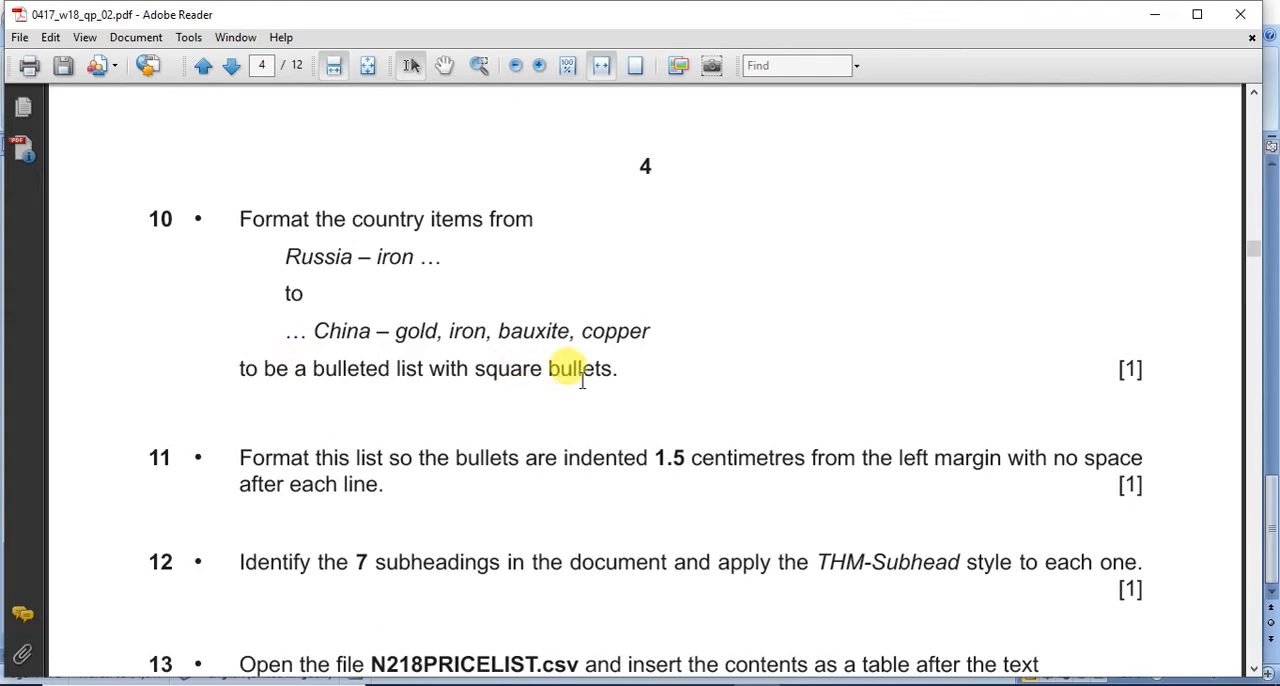
Step: Switch to MINING in Word and format the country items from Russia to China as a bulleted list with square bullets
{"action": "mouse_move", "coordinate": [830, 680]}
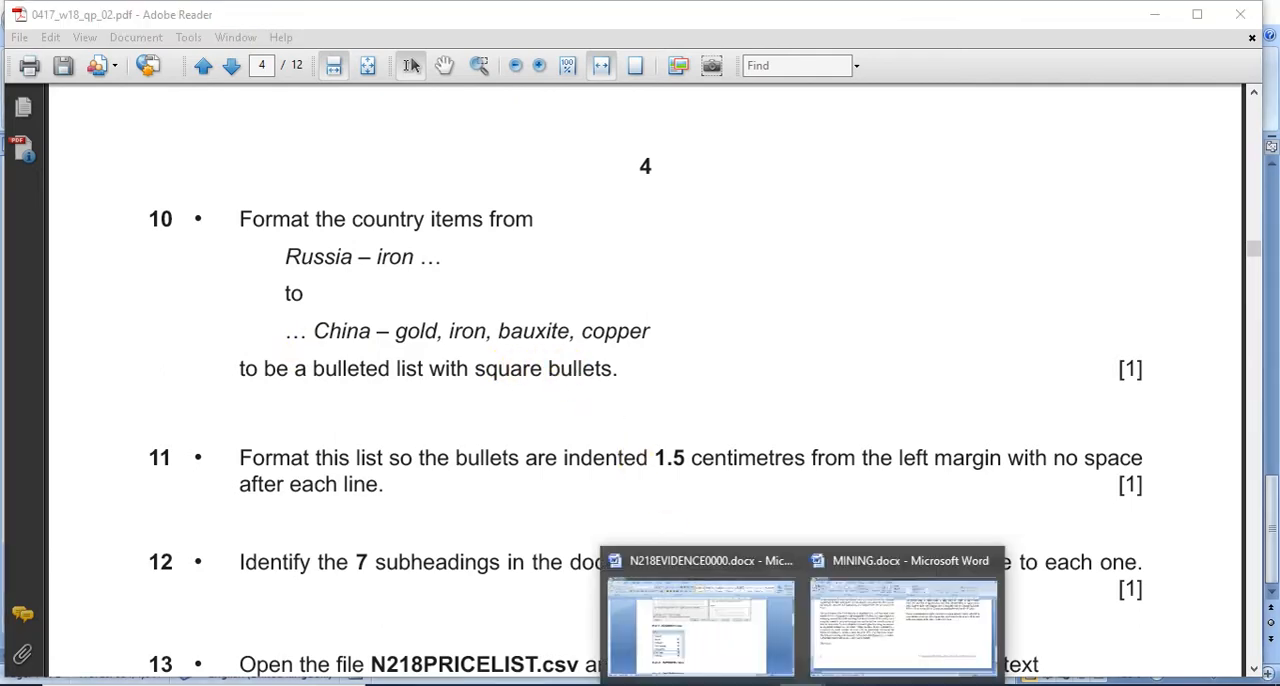
{"action": "left_click", "coordinate": [891, 634]}
{"action": "scroll", "coordinate": [86, 395], "scroll_direction": "up", "scroll_amount": 4}
{"action": "scroll", "coordinate": [86, 395], "scroll_direction": "up", "scroll_amount": 4}
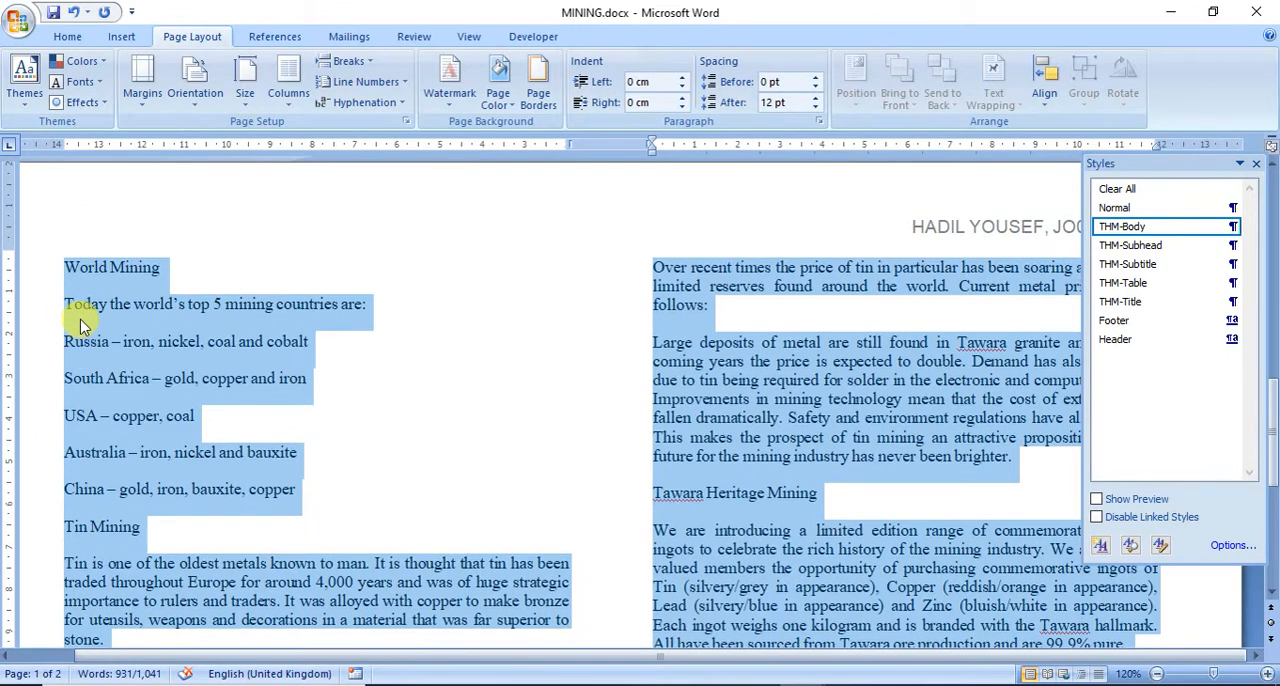
{"action": "left_click", "coordinate": [77, 343]}
{"action": "left_click_drag", "start_coordinate": [65, 341], "coordinate": [305, 493]}
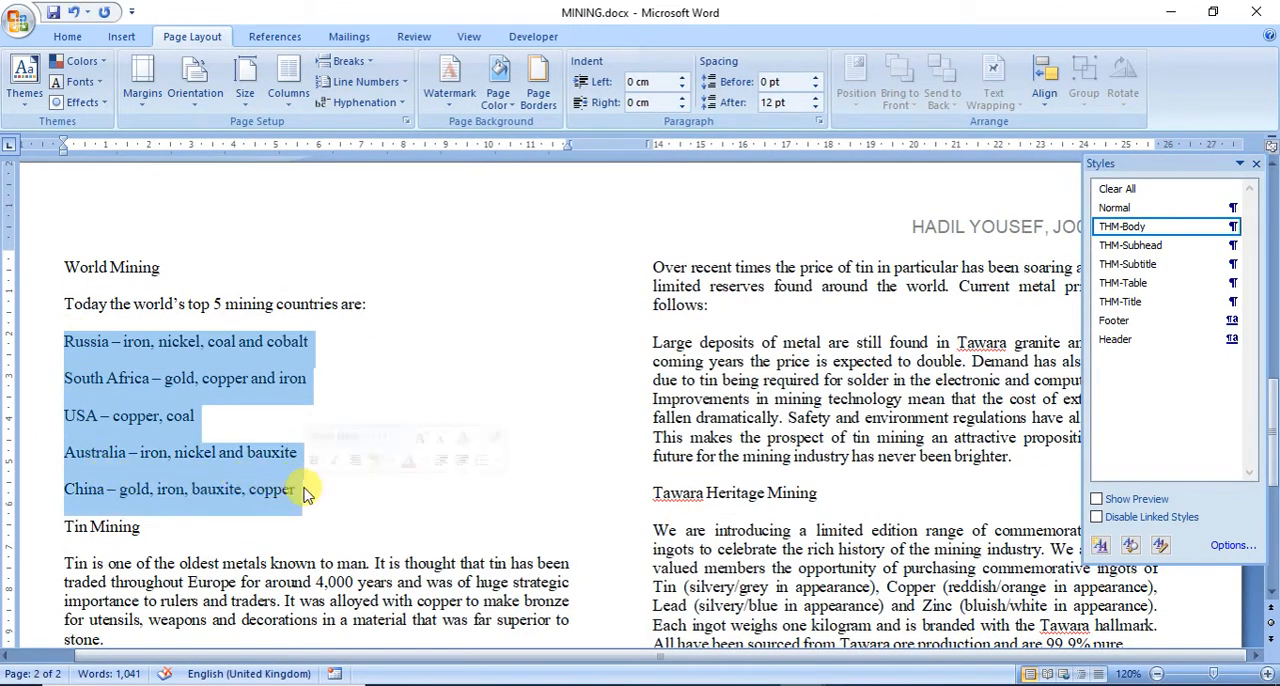
{"action": "left_click", "coordinate": [85, 43]}
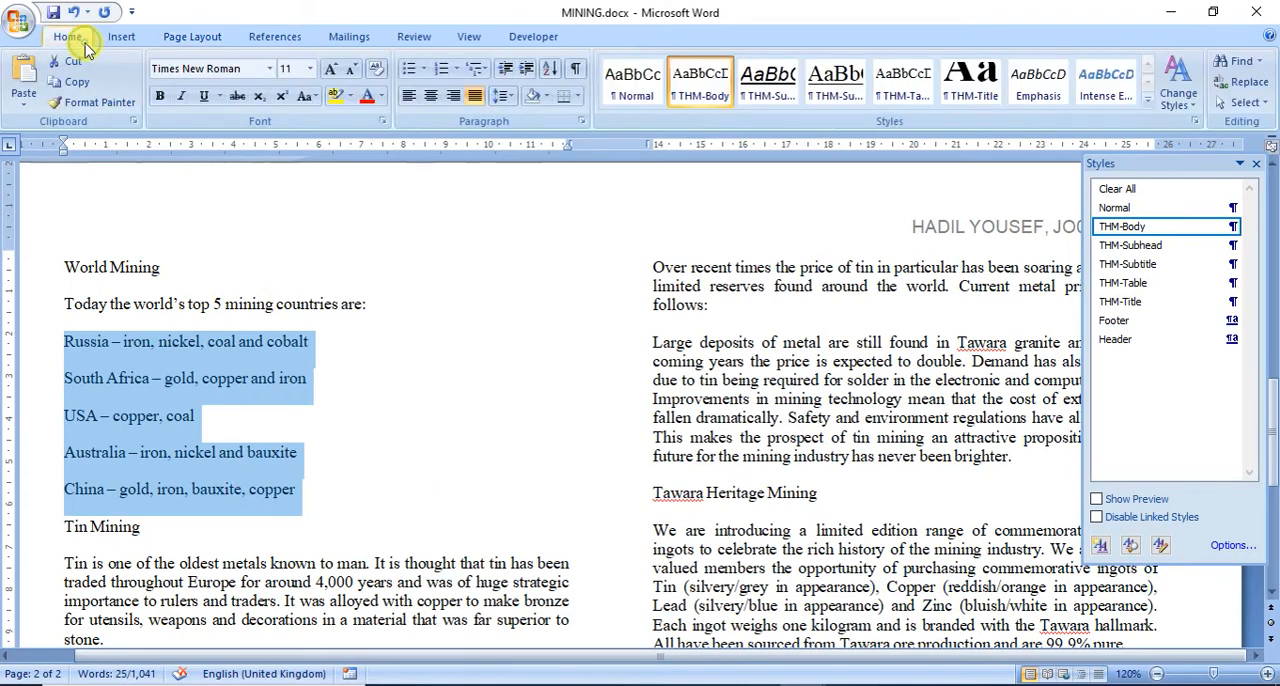
{"action": "left_click", "coordinate": [425, 70]}
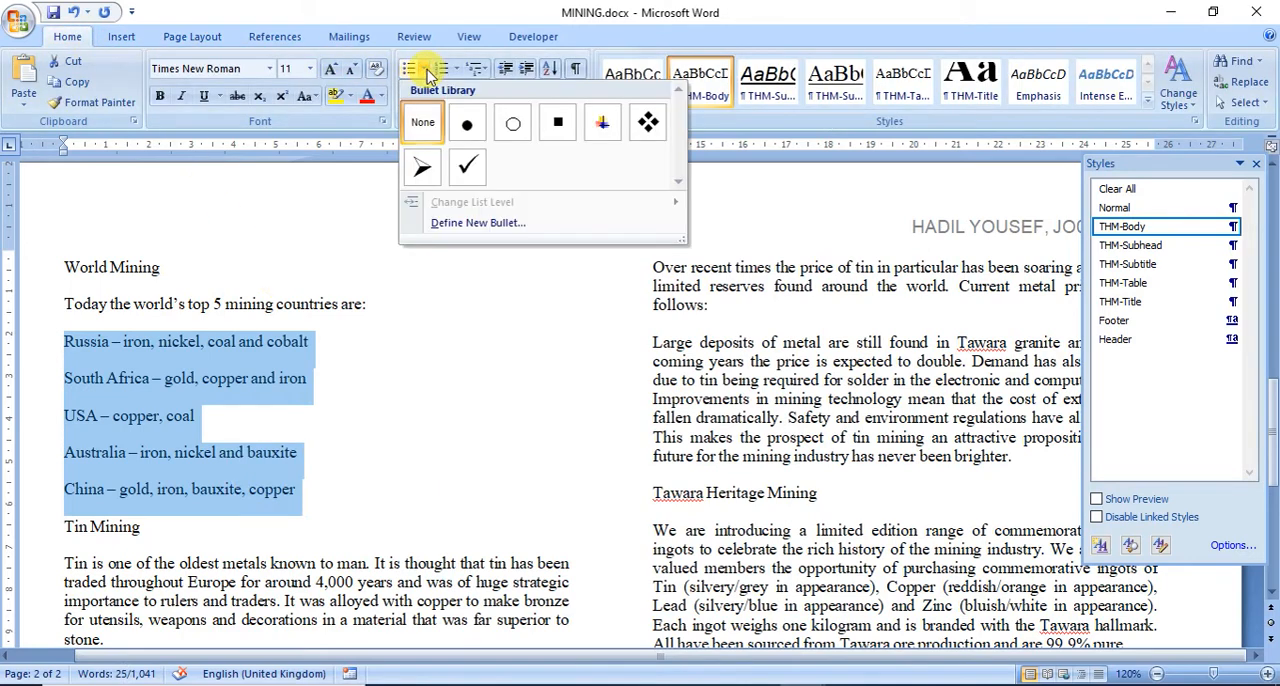
{"action": "left_click", "coordinate": [556, 122]}
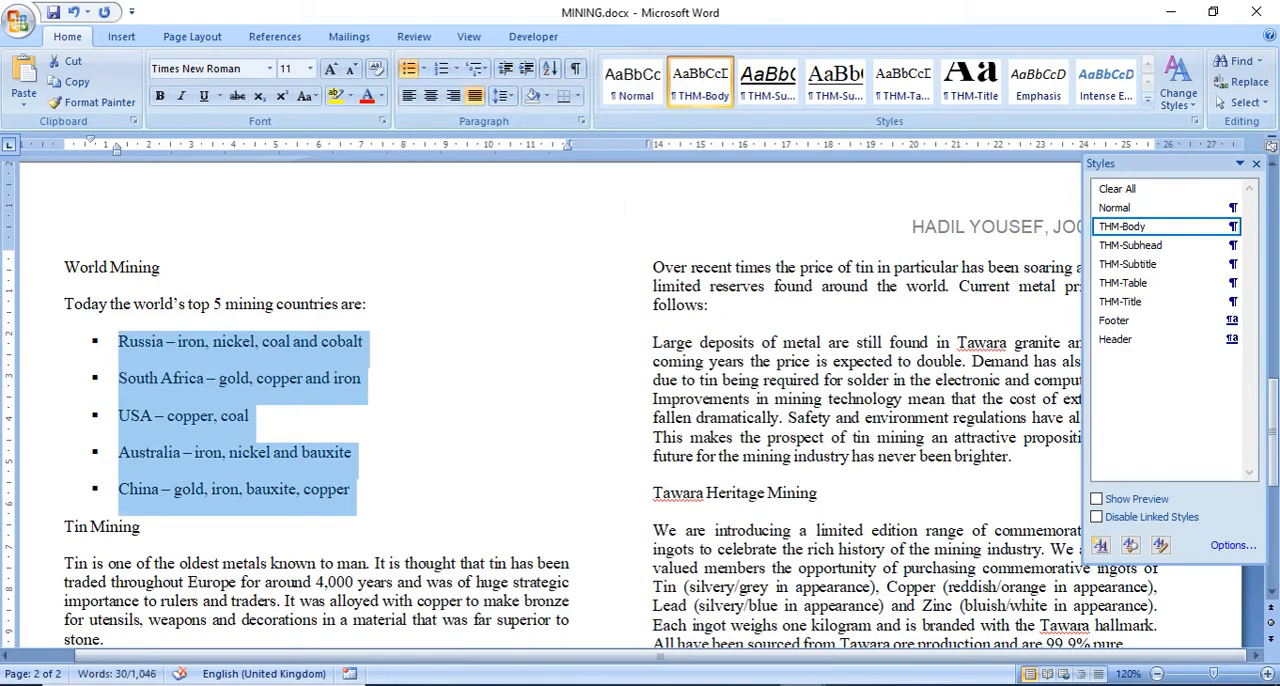
Step: Read question 11 of the exam paper in Adobe Reader, and return to the MINING document
{"action": "key", "text": "alt+Tab"}
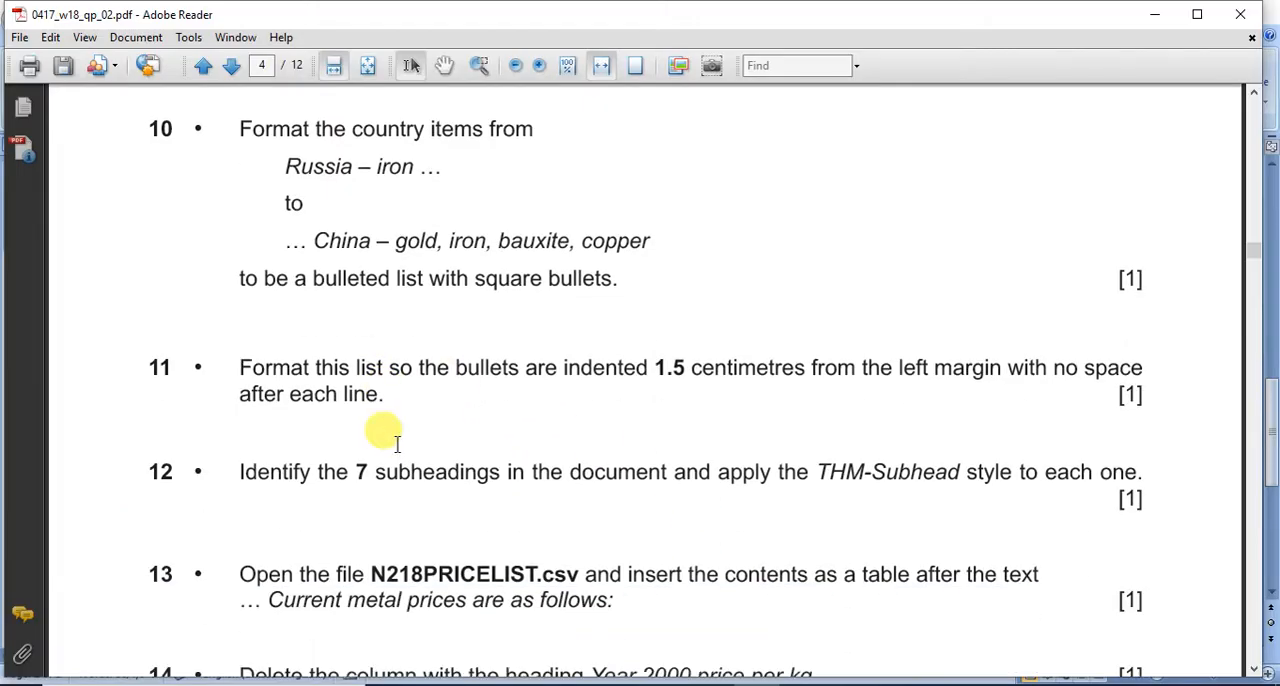
{"action": "scroll", "coordinate": [397, 444], "scroll_direction": "down", "scroll_amount": 1}
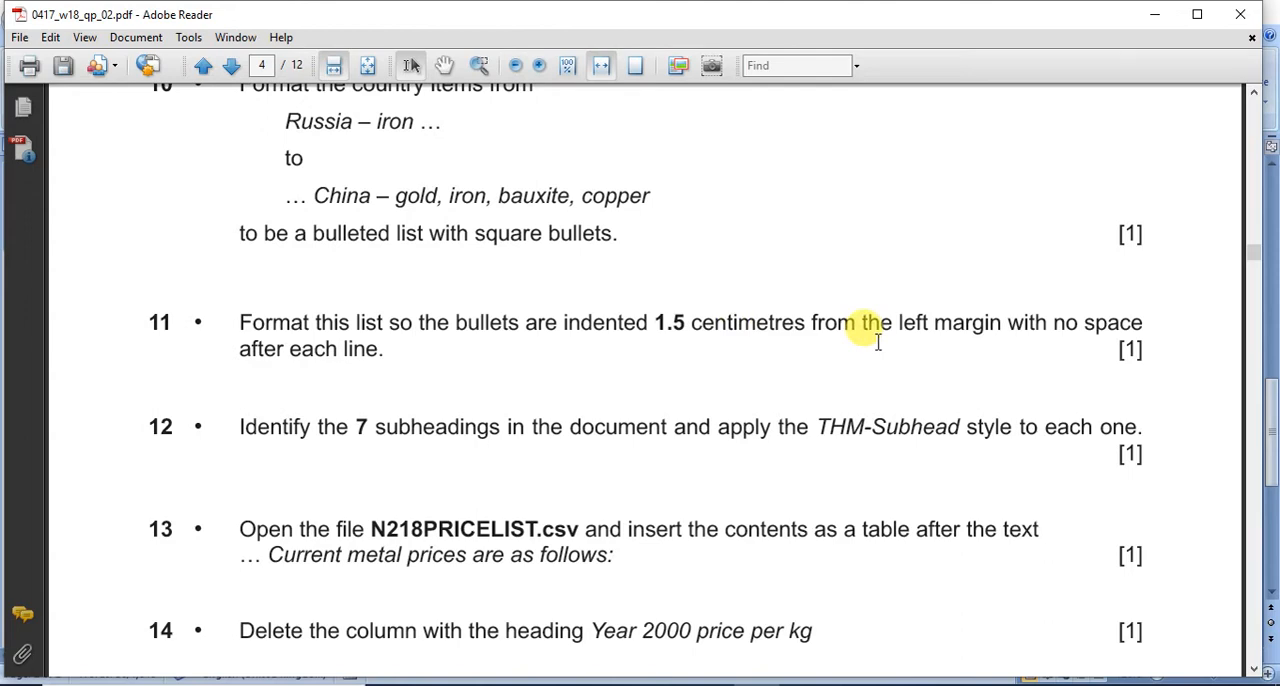
{"action": "left_click", "coordinate": [802, 685]}
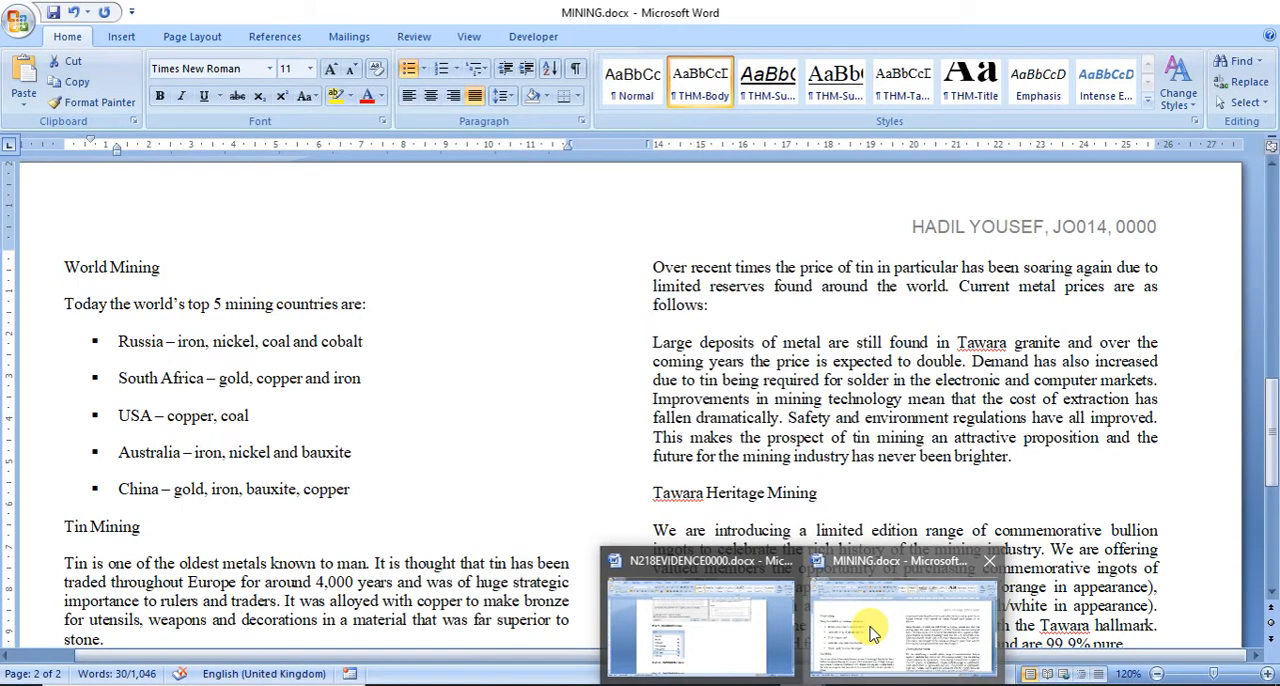
{"action": "left_click", "coordinate": [853, 621]}
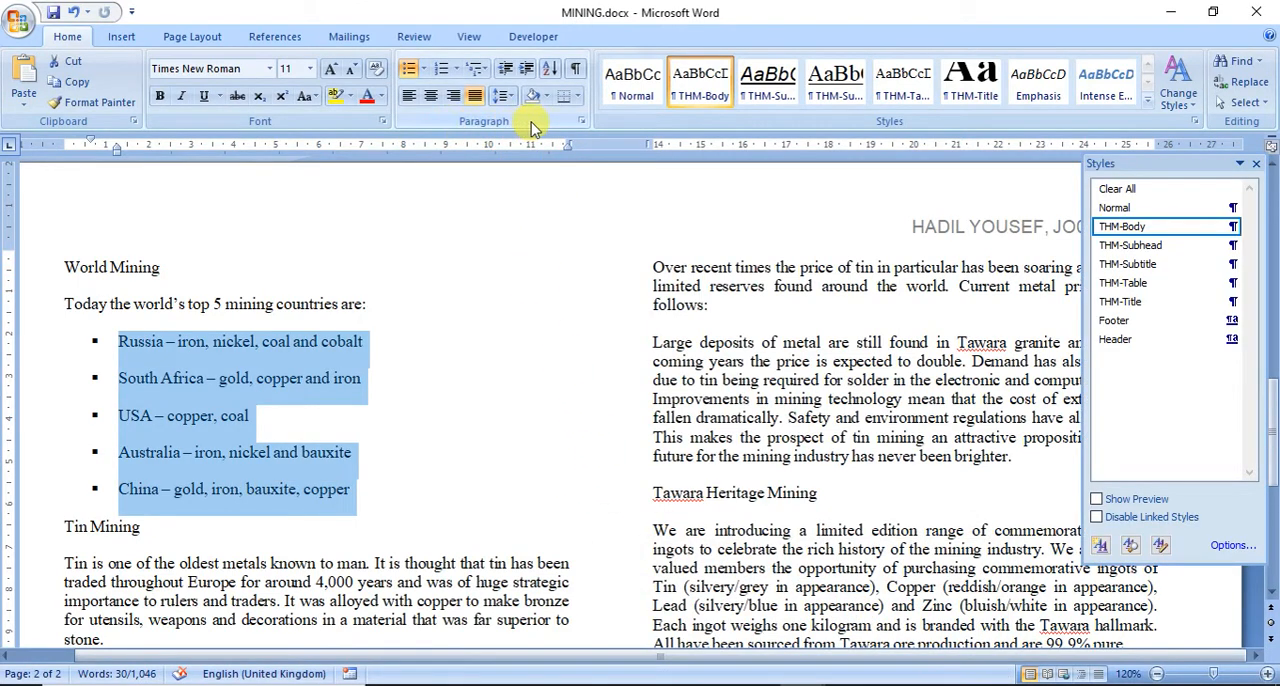
Step: Set the bulleted country list's left indent to 1.5 cm and its spacing after each paragraph to 0 pt, rechecking question 11
{"action": "left_click", "coordinate": [580, 124]}
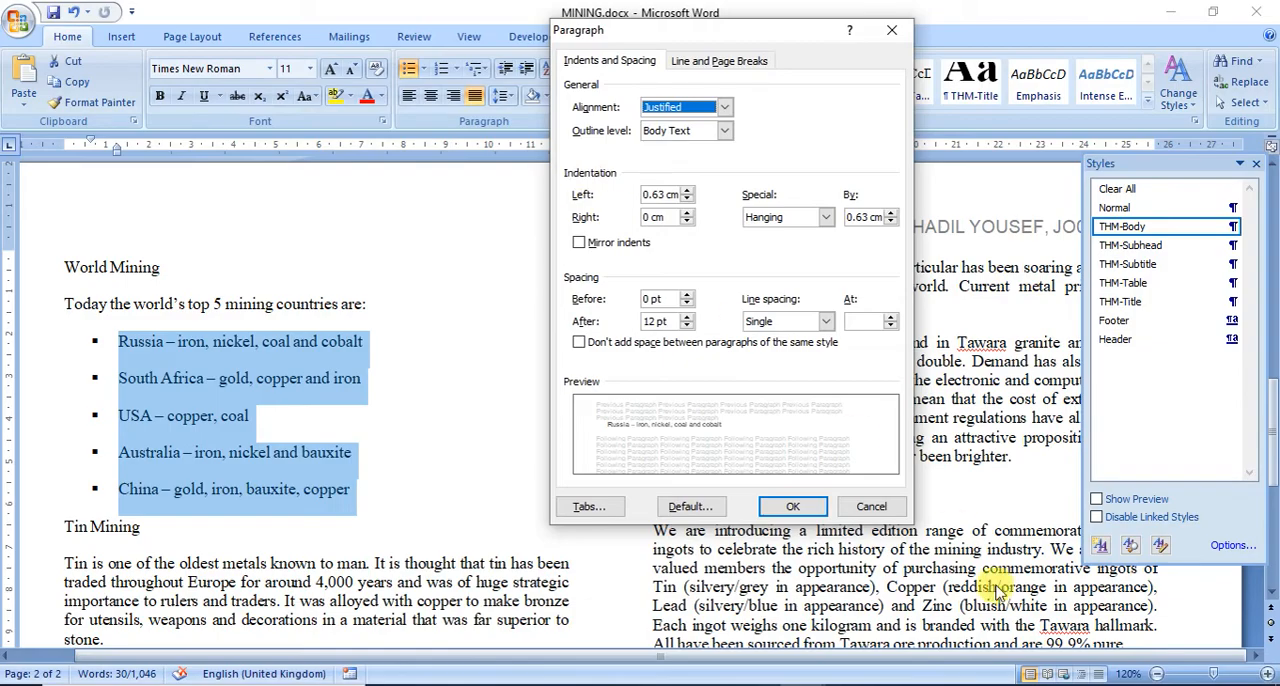
{"action": "left_click", "coordinate": [757, 685]}
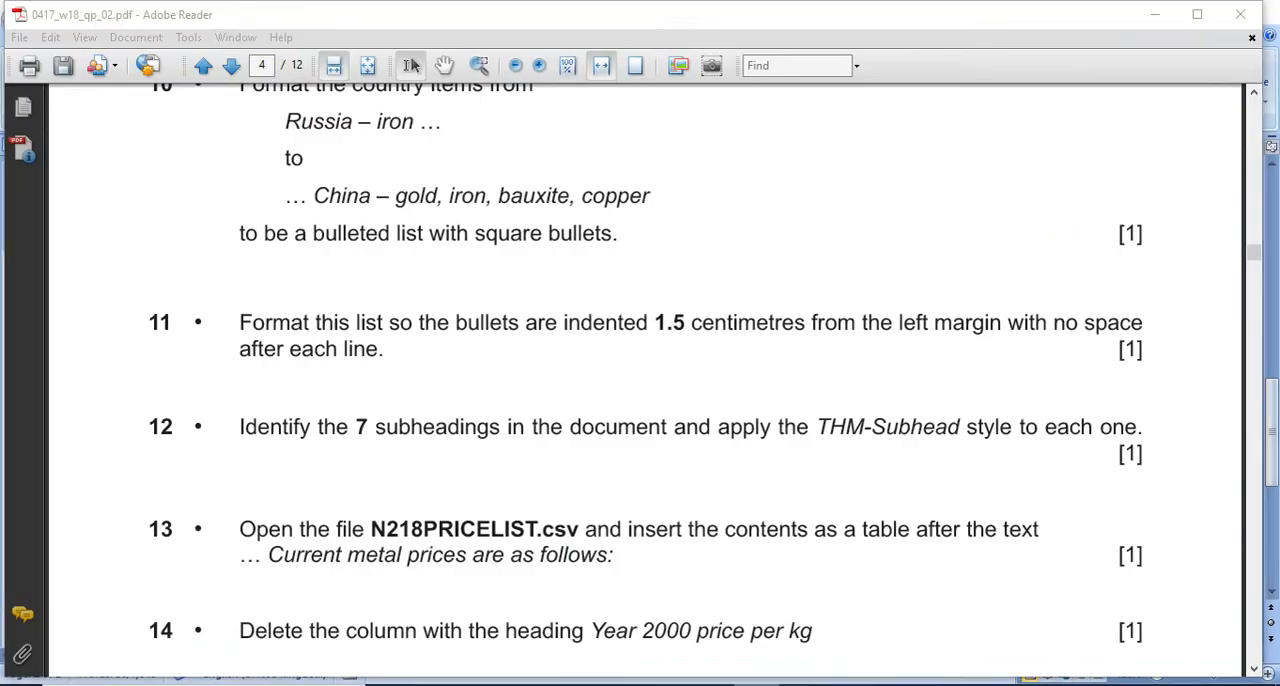
{"action": "left_click", "coordinate": [757, 685]}
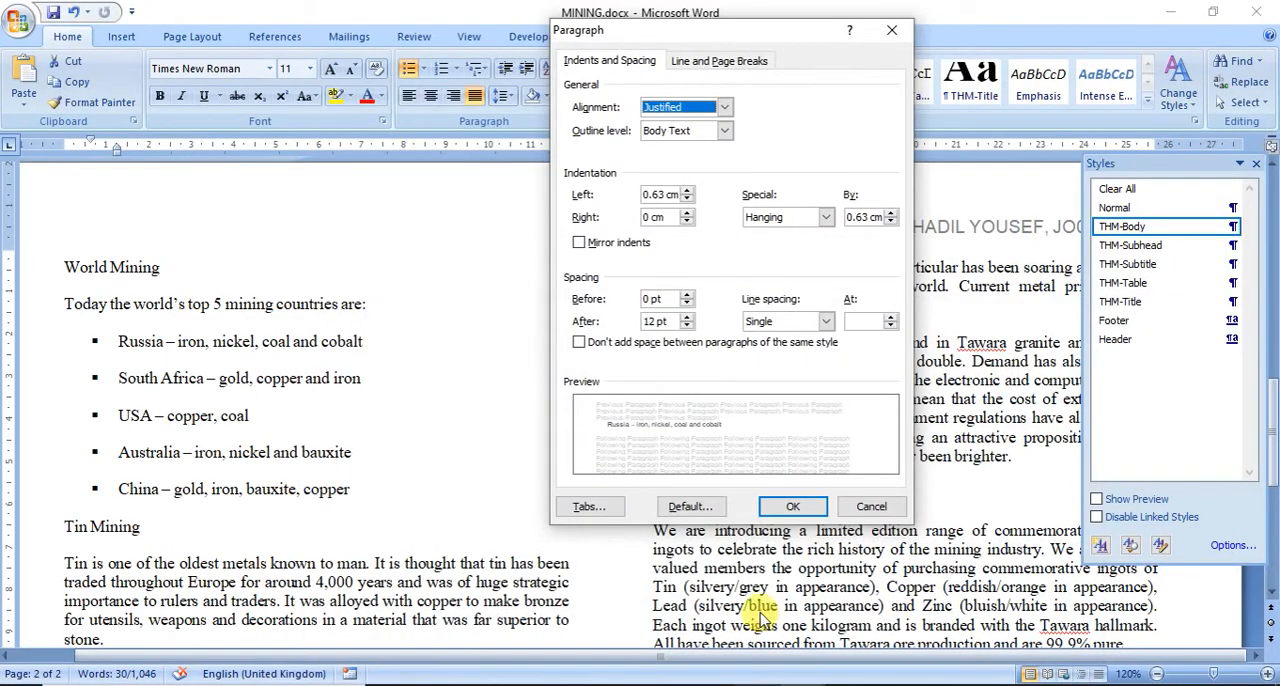
{"action": "left_click", "coordinate": [660, 194]}
{"action": "key", "text": "BackSpace"}
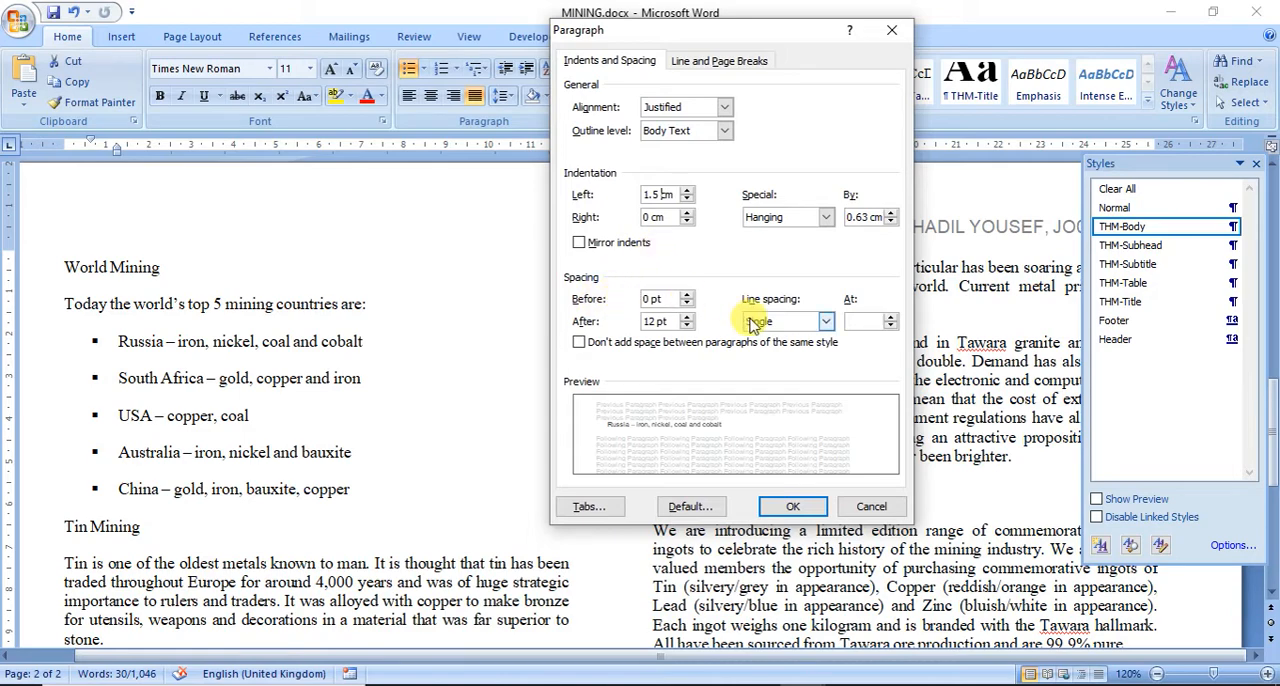
{"action": "left_click", "coordinate": [686, 326]}
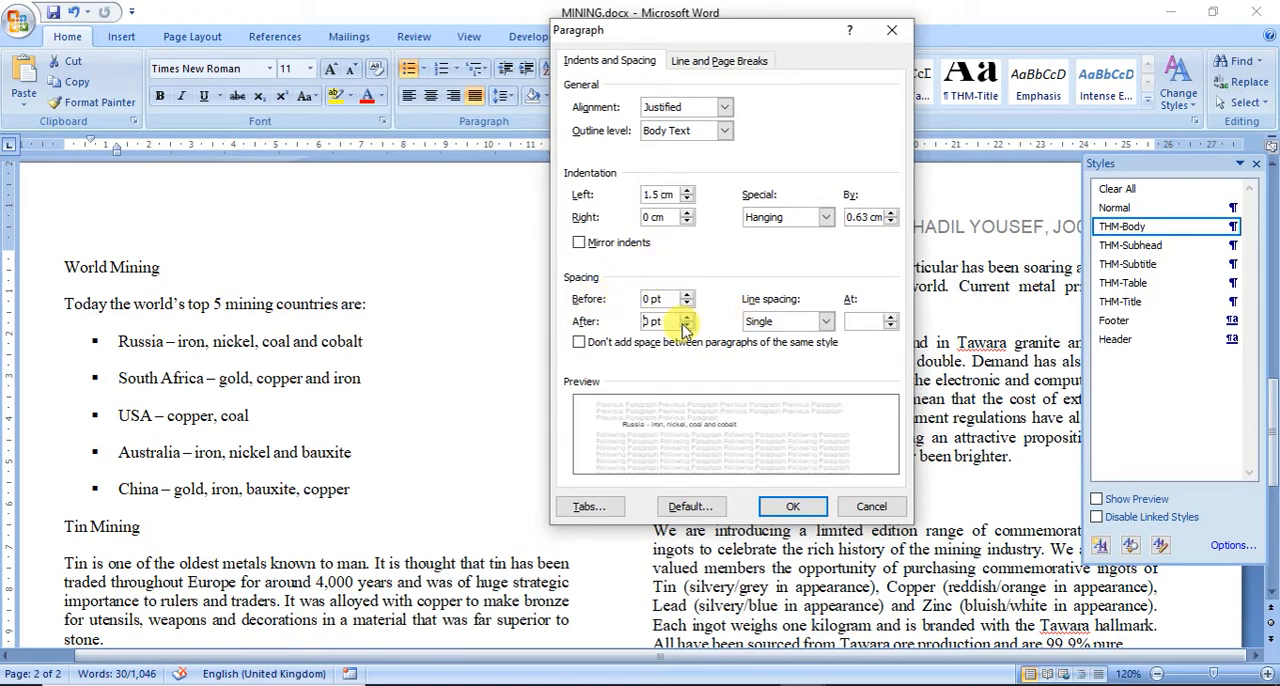
{"action": "left_click", "coordinate": [795, 505]}
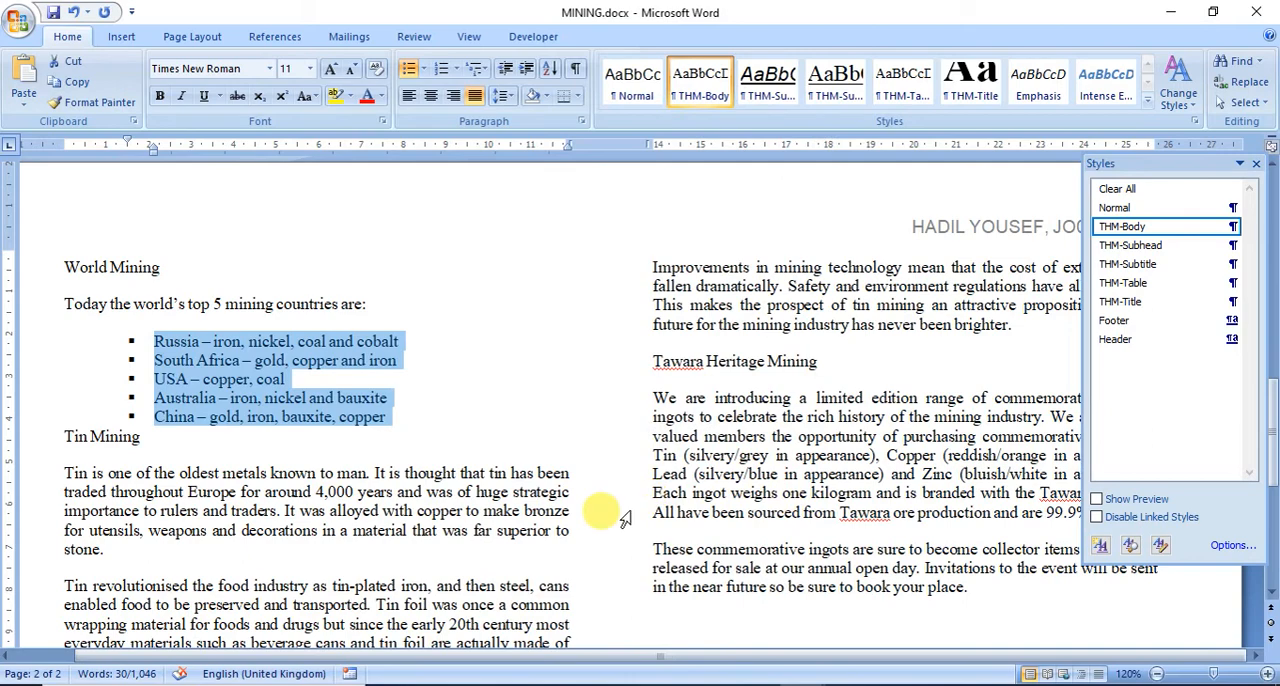
Step: Read question 12 of the exam paper about the seven subheadings, and return to the MINING document
{"action": "left_click", "coordinate": [700, 680]}
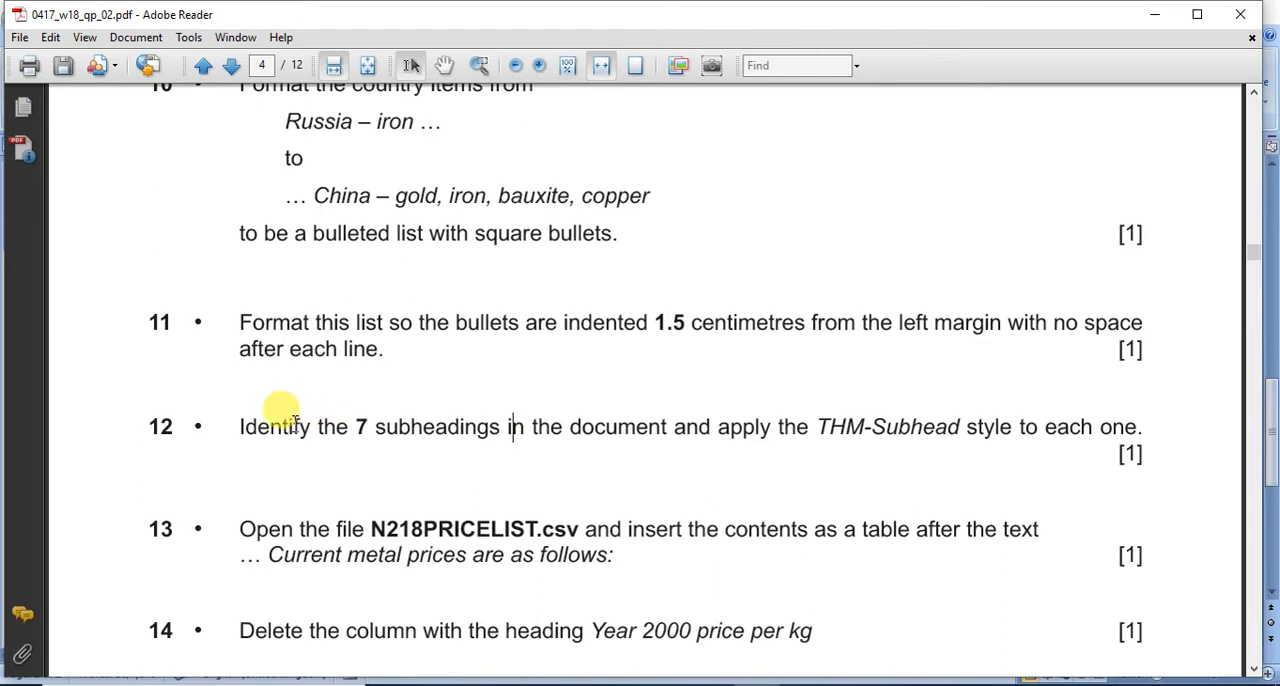
{"action": "left_click_drag", "start_coordinate": [356, 426], "coordinate": [808, 446]}
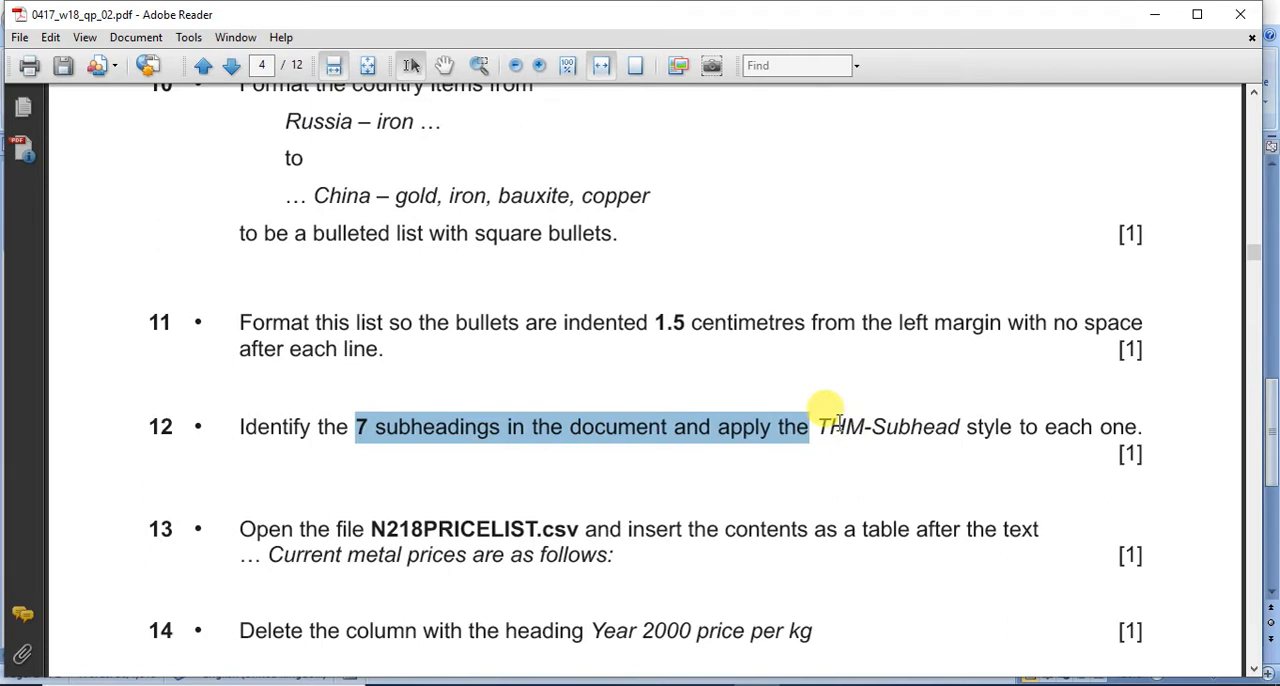
{"action": "left_click", "coordinate": [842, 678]}
{"action": "left_click", "coordinate": [840, 640]}
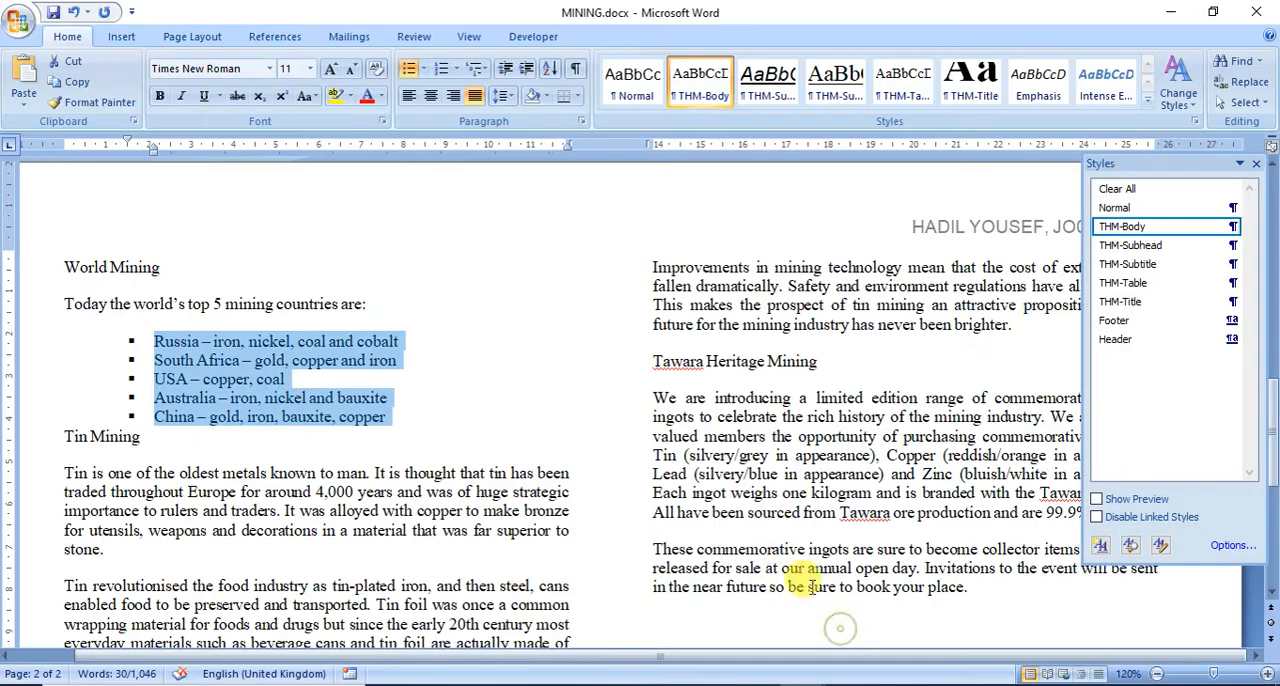
Step: Apply the THM-Subhead style to the Tawara Mining subheading on the first page
{"action": "scroll", "coordinate": [778, 565], "scroll_direction": "up", "scroll_amount": 10}
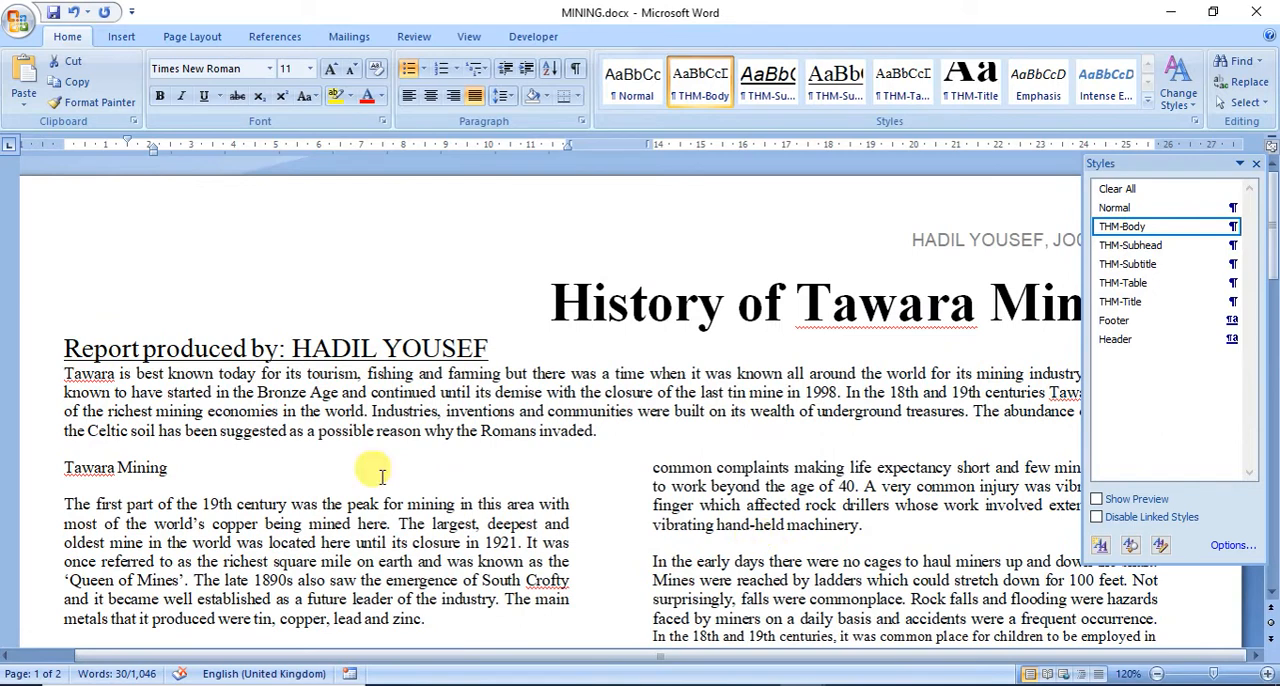
{"action": "double_click", "coordinate": [64, 467]}
{"action": "left_click_drag", "start_coordinate": [64, 467], "coordinate": [163, 473]}
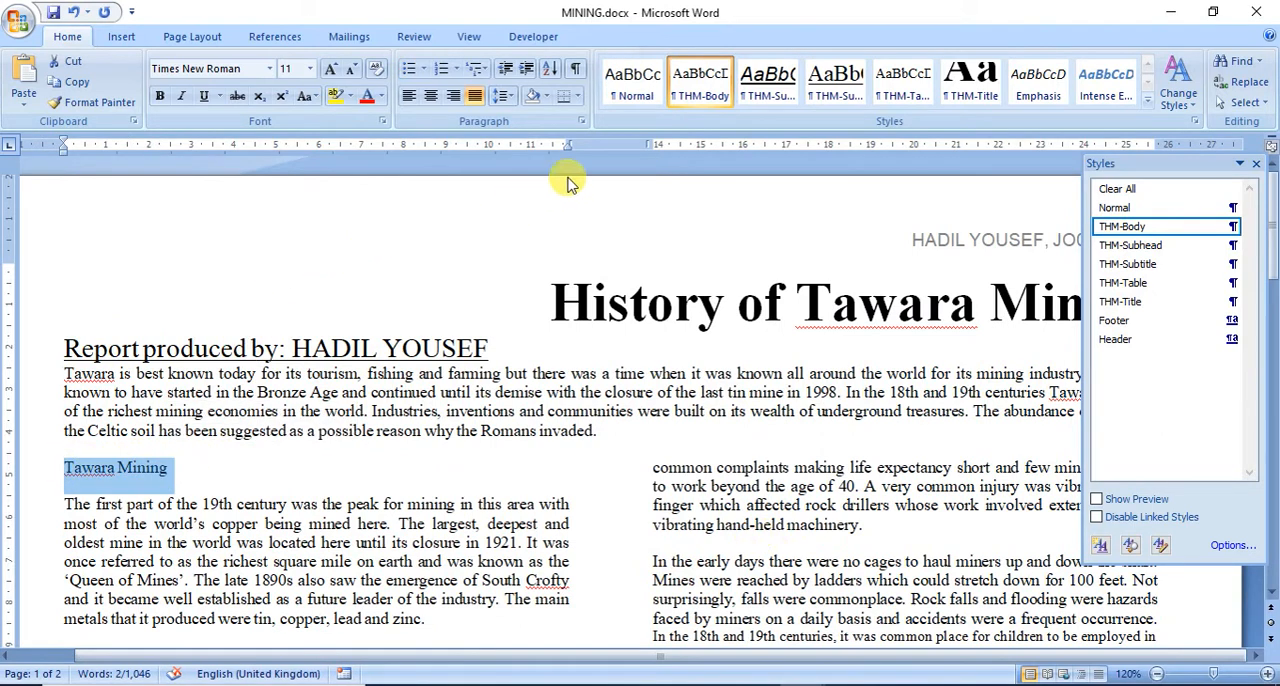
{"action": "left_click", "coordinate": [1112, 247]}
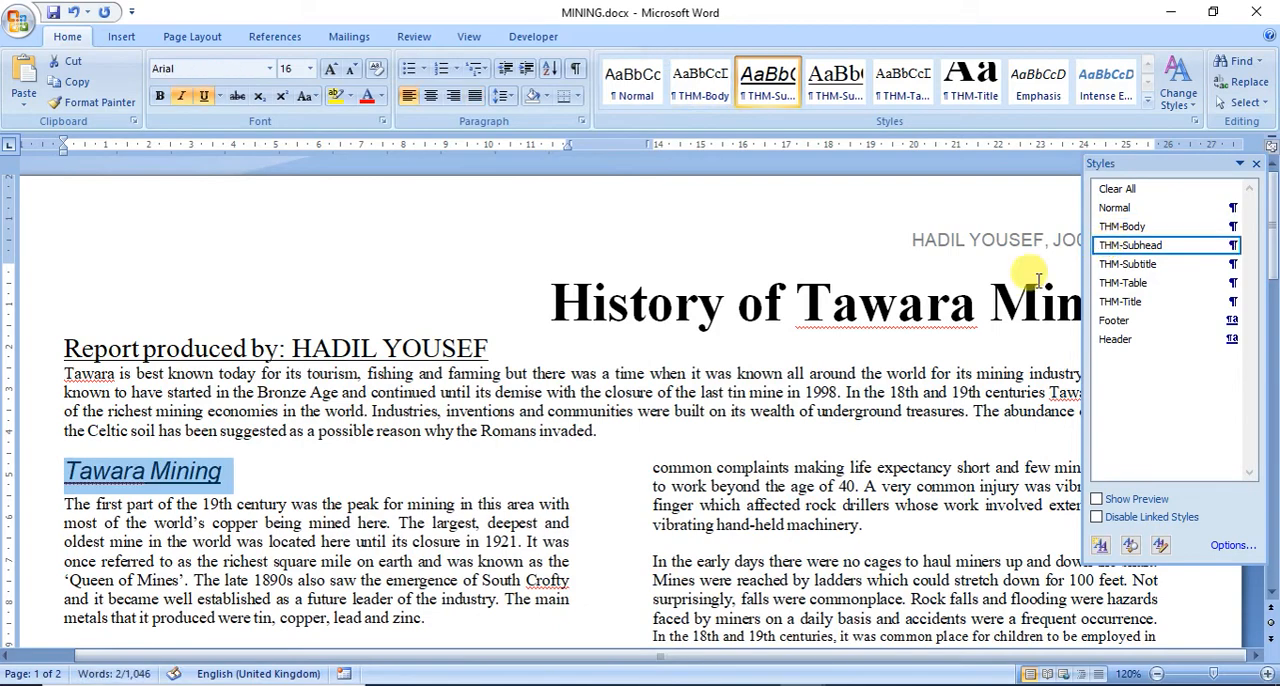
{"action": "scroll", "coordinate": [657, 465], "scroll_direction": "down", "scroll_amount": 6}
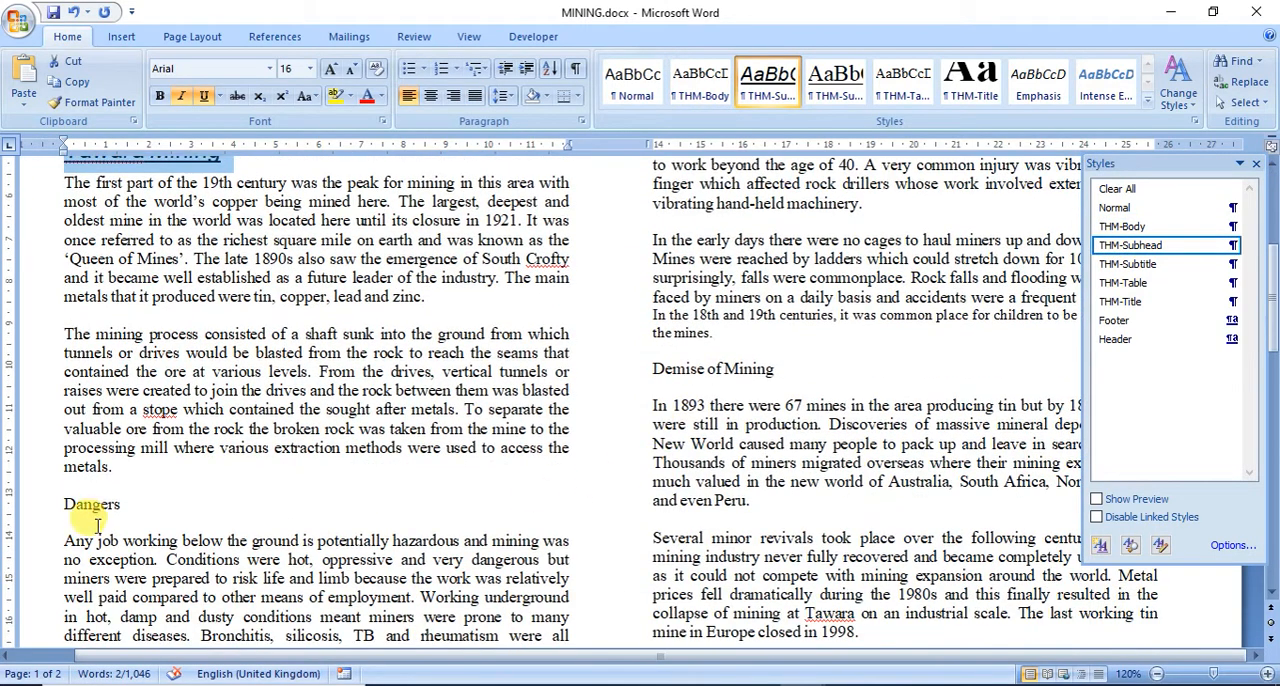
Step: Apply the THM-Subhead style to the Dangers and Demise of Mining subheadings on the first page
{"action": "left_click", "coordinate": [95, 500]}
{"action": "double_click", "coordinate": [105, 504]}
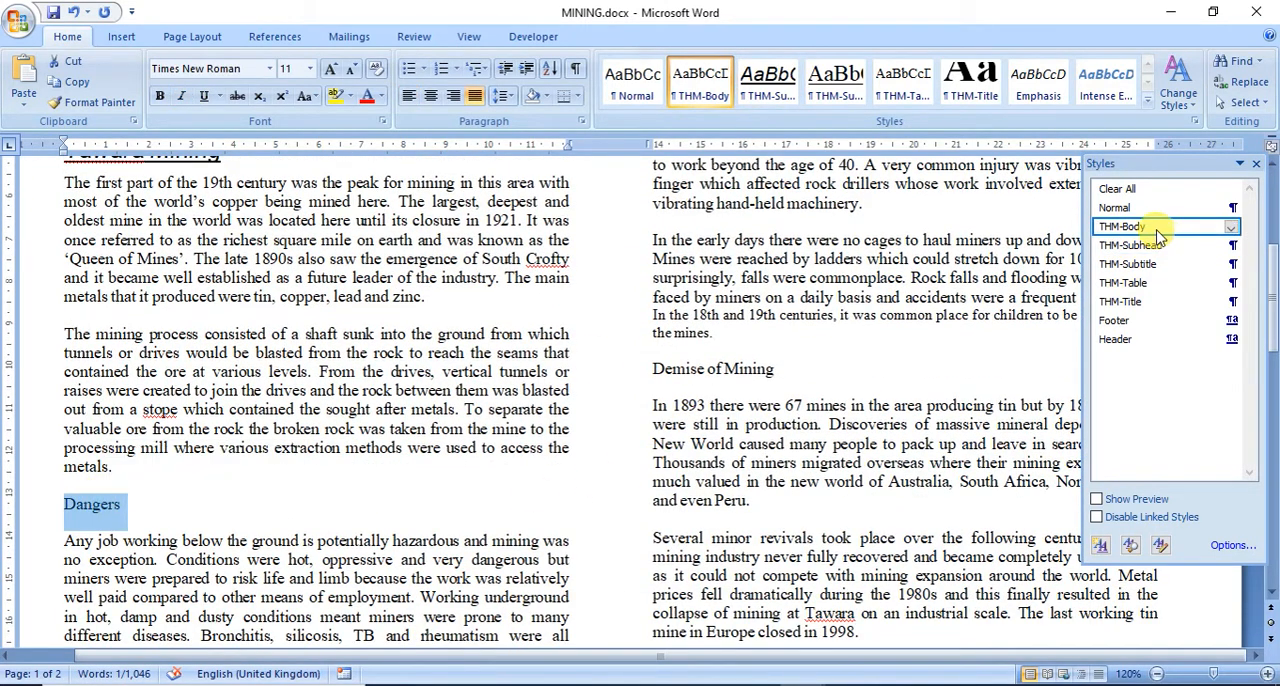
{"action": "left_click", "coordinate": [1151, 245]}
{"action": "left_click", "coordinate": [620, 380]}
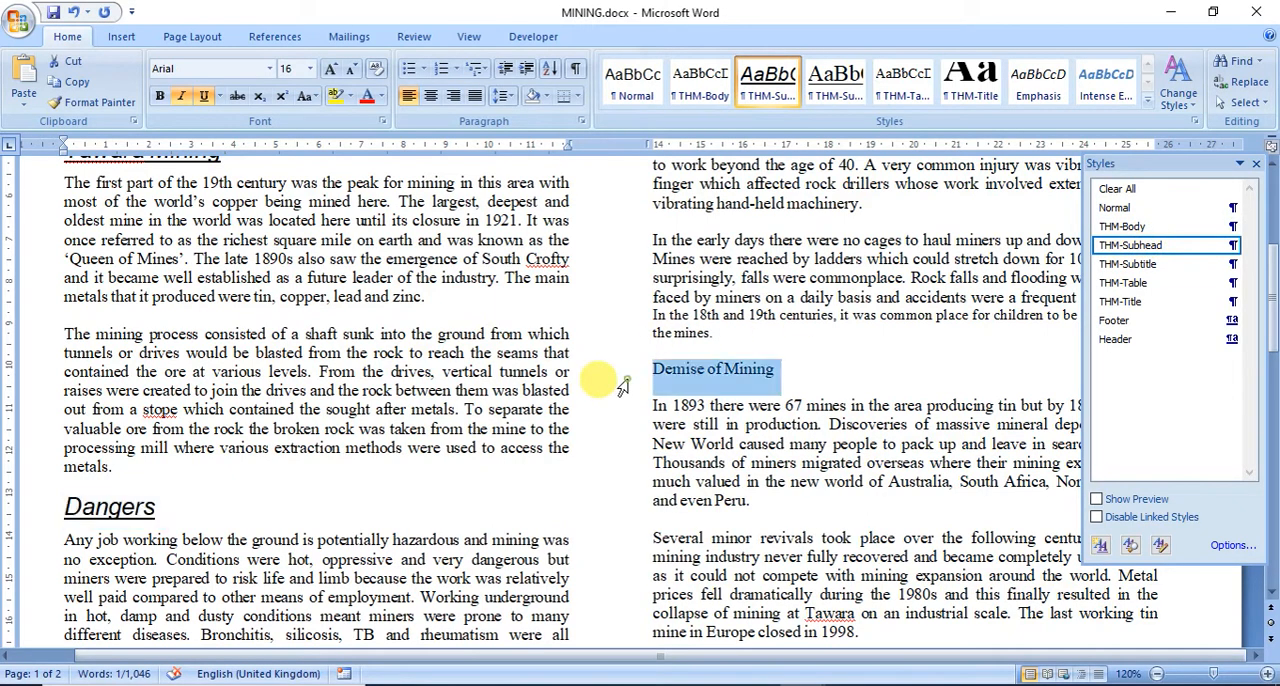
{"action": "left_click", "coordinate": [1110, 250]}
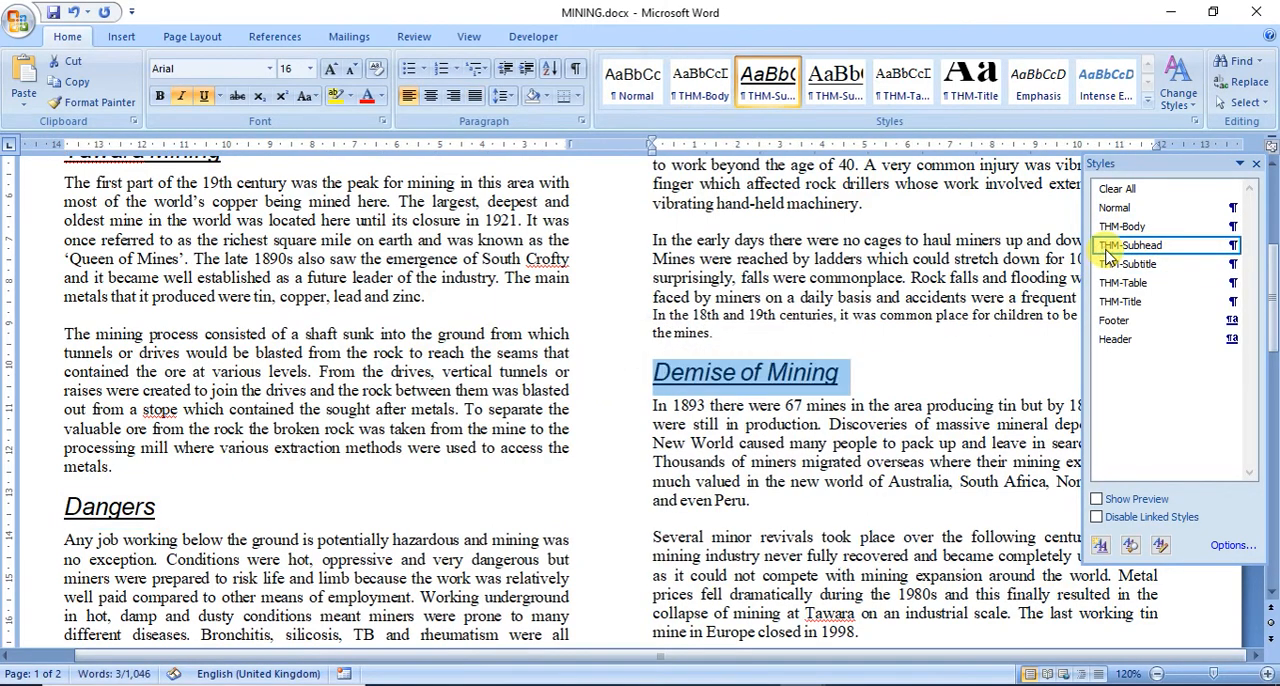
Step: Apply the THM-Subhead style to the World Mining and Tin Mining subheadings on the second page
{"action": "scroll", "coordinate": [643, 400], "scroll_direction": "up", "scroll_amount": 4}
{"action": "scroll", "coordinate": [757, 480], "scroll_direction": "down", "scroll_amount": 10}
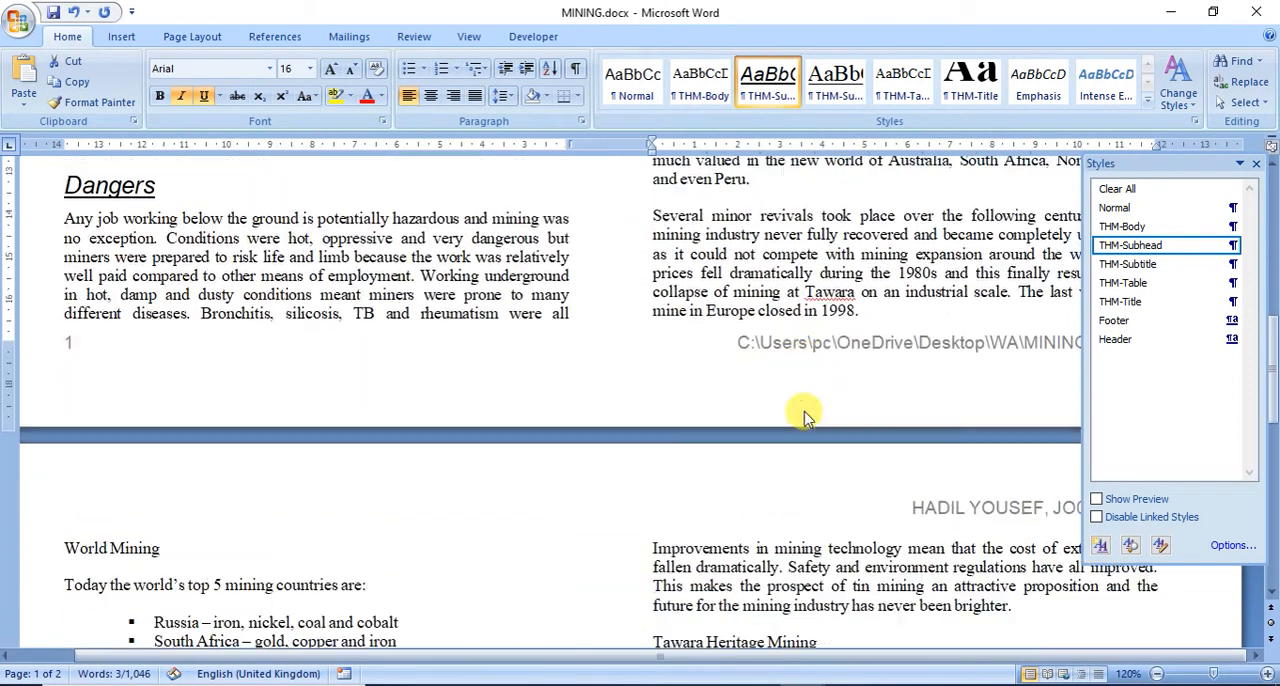
{"action": "scroll", "coordinate": [805, 415], "scroll_direction": "down", "scroll_amount": 4}
{"action": "left_click", "coordinate": [34, 336]}
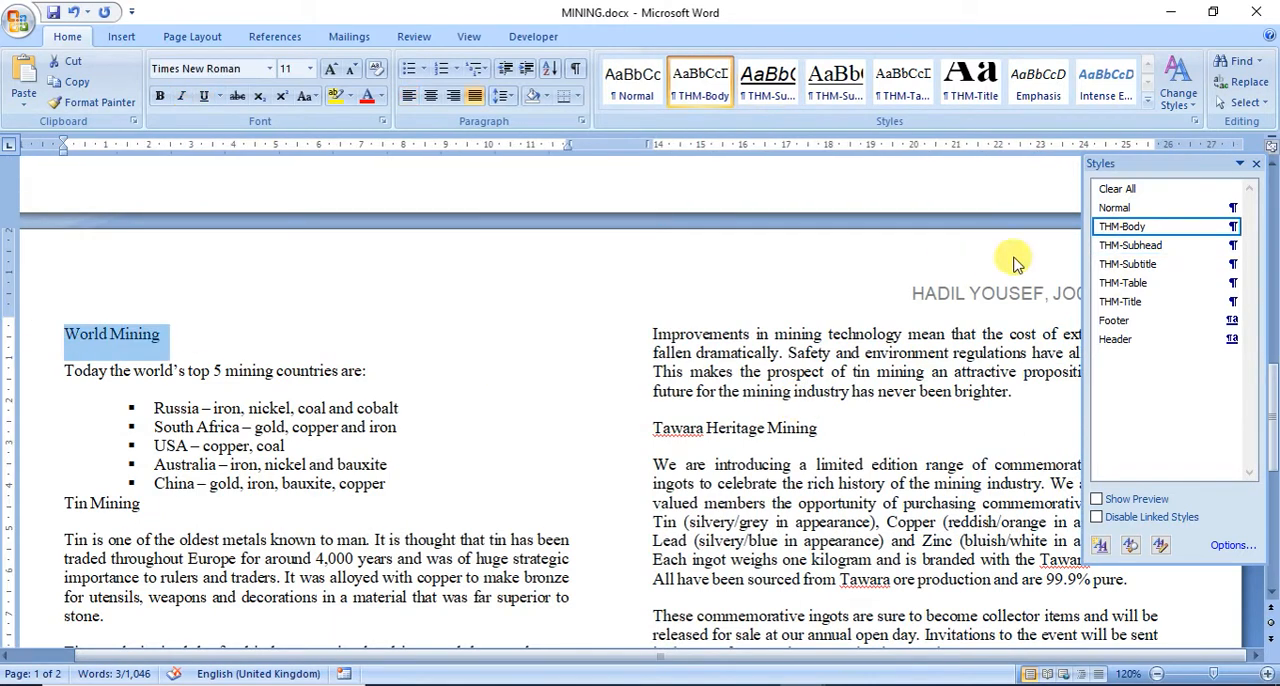
{"action": "left_click", "coordinate": [1110, 247]}
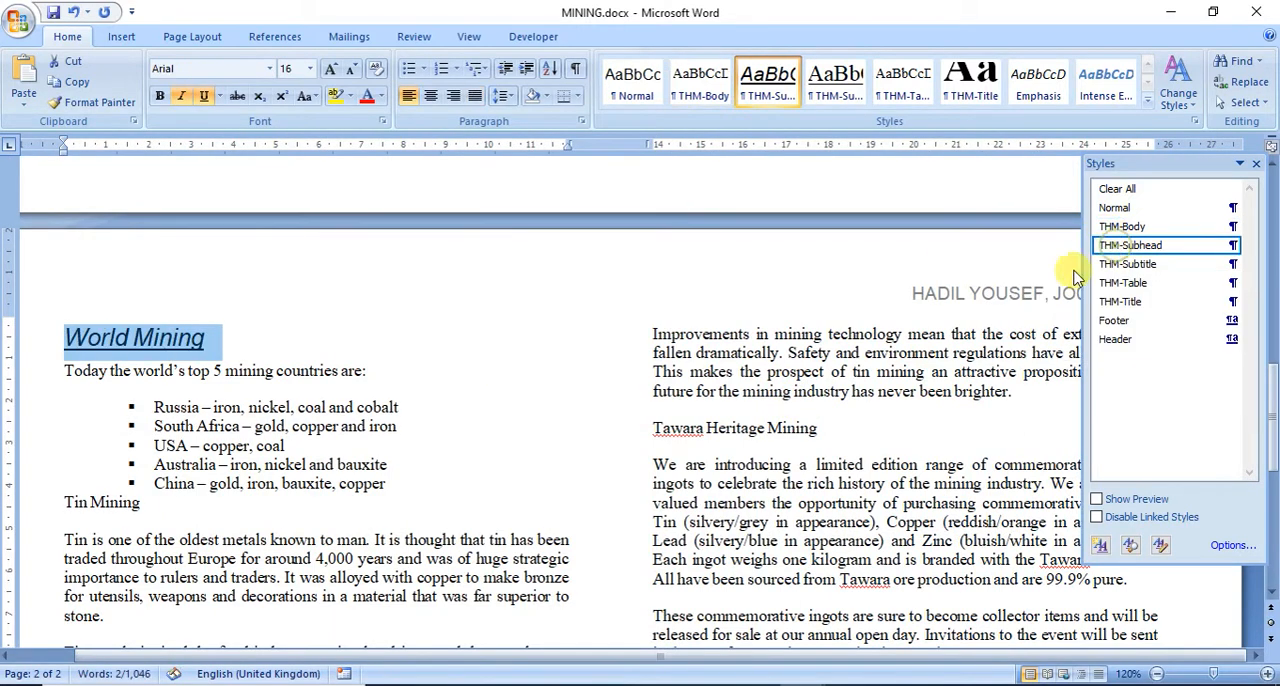
{"action": "left_click_drag", "start_coordinate": [49, 503], "coordinate": [140, 503]}
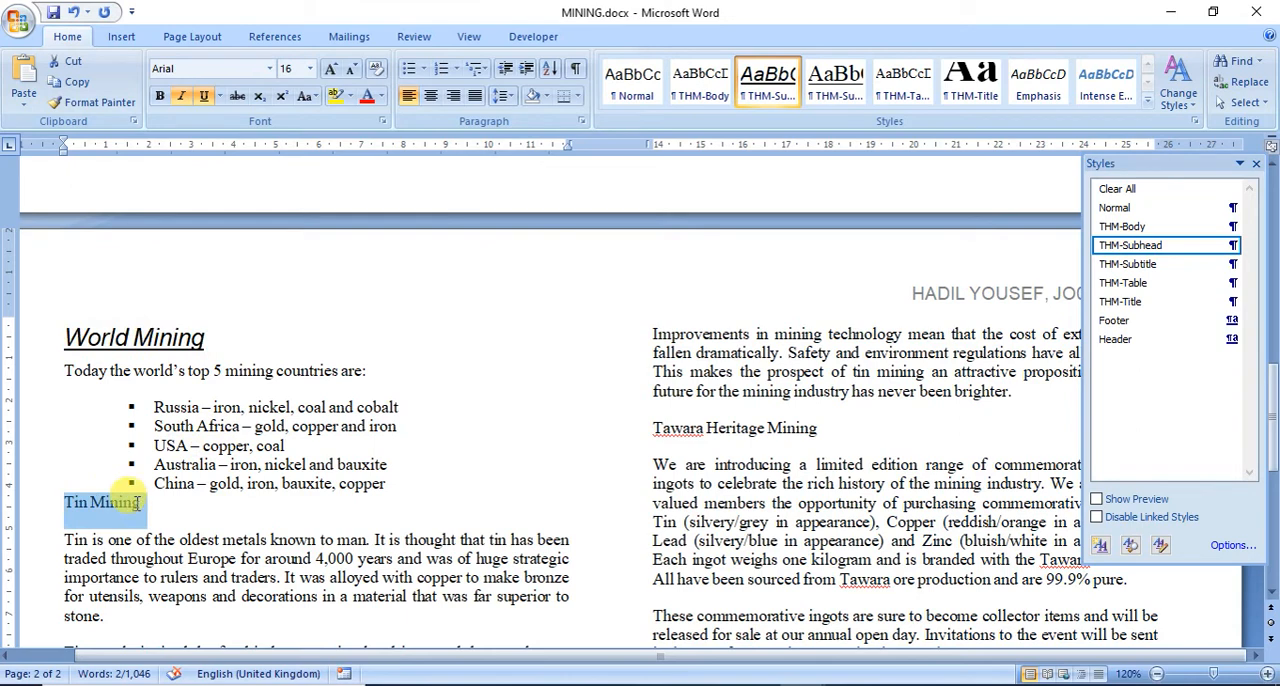
{"action": "left_click", "coordinate": [1170, 250]}
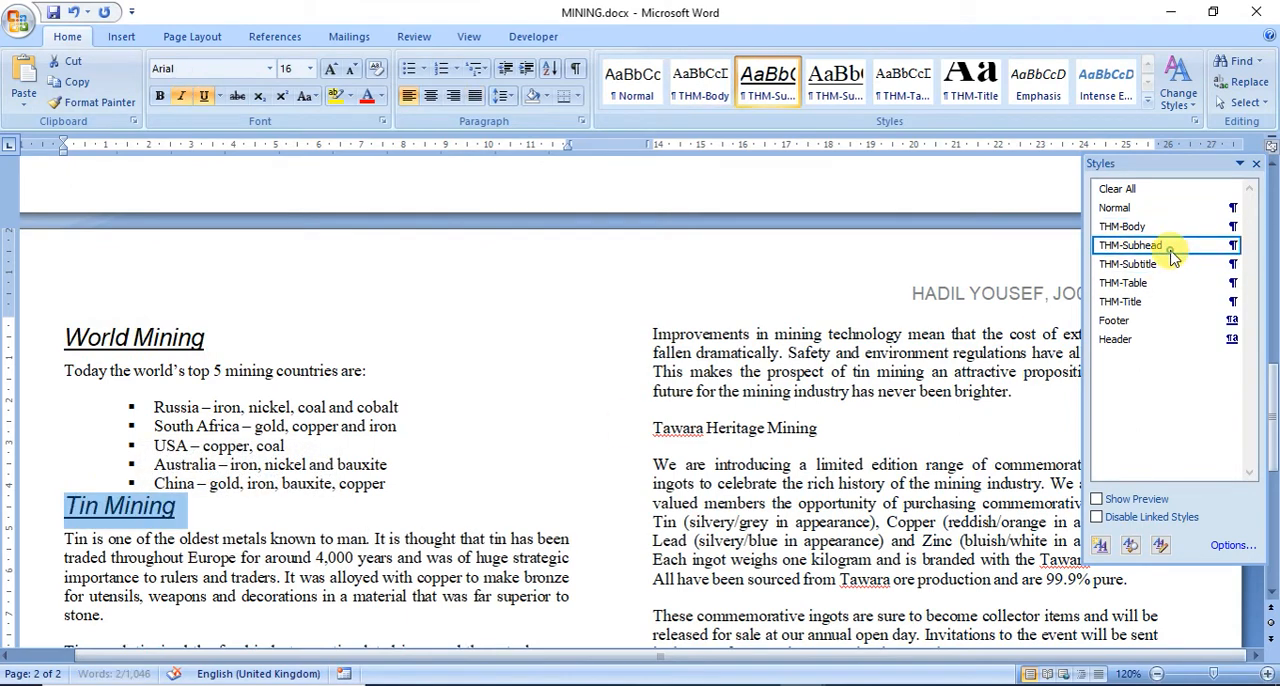
Step: Apply the THM-Subhead style to the Tawara Heritage Mining and The Future subheadings
{"action": "left_click_drag", "start_coordinate": [652, 428], "coordinate": [812, 428]}
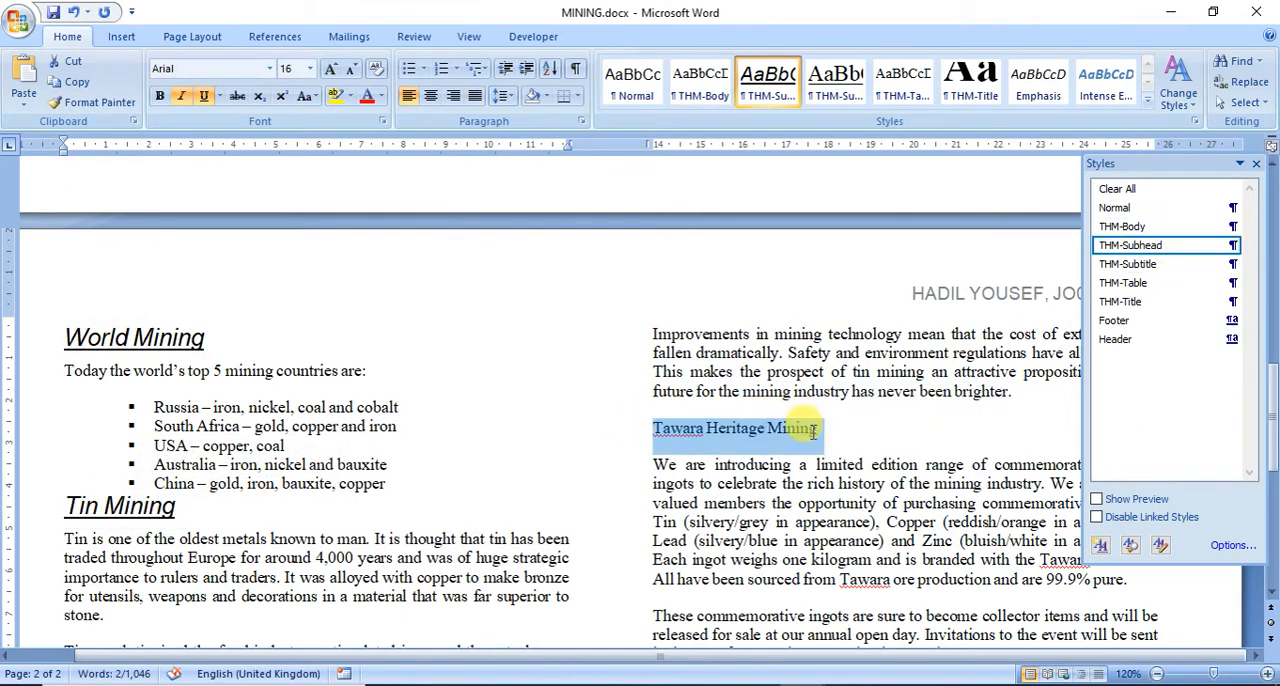
{"action": "left_click", "coordinate": [1212, 245]}
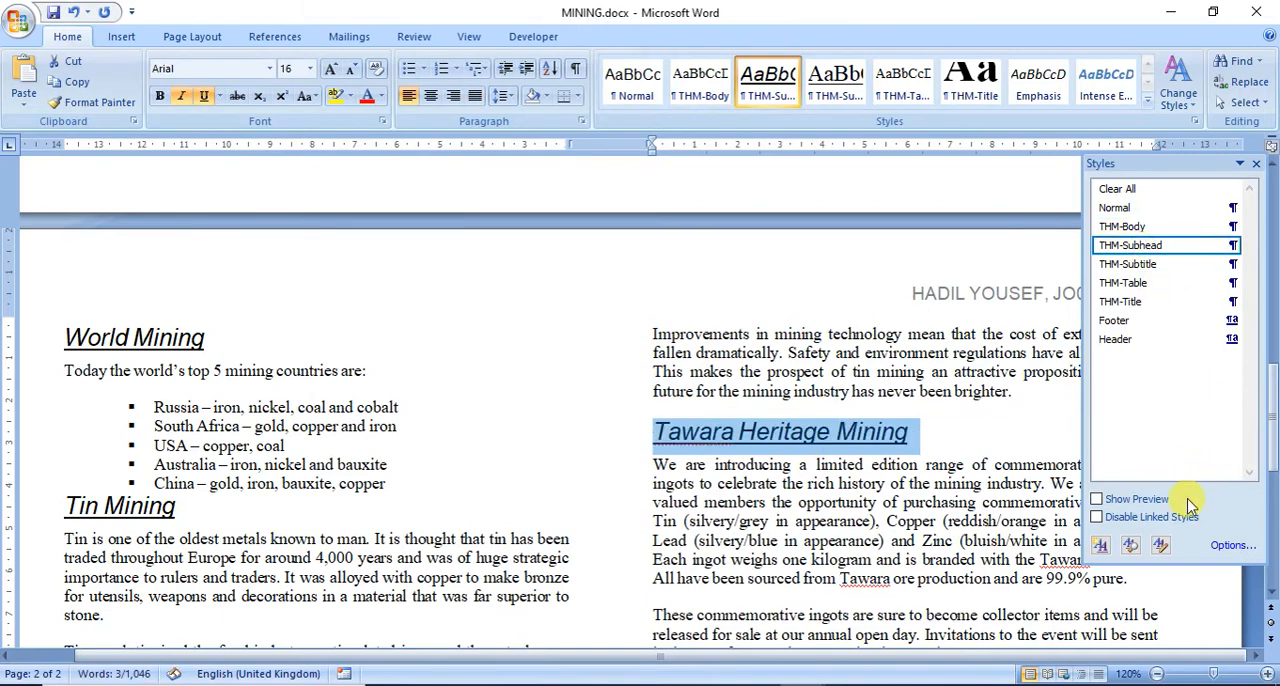
{"action": "scroll", "coordinate": [609, 480], "scroll_direction": "down", "scroll_amount": 8}
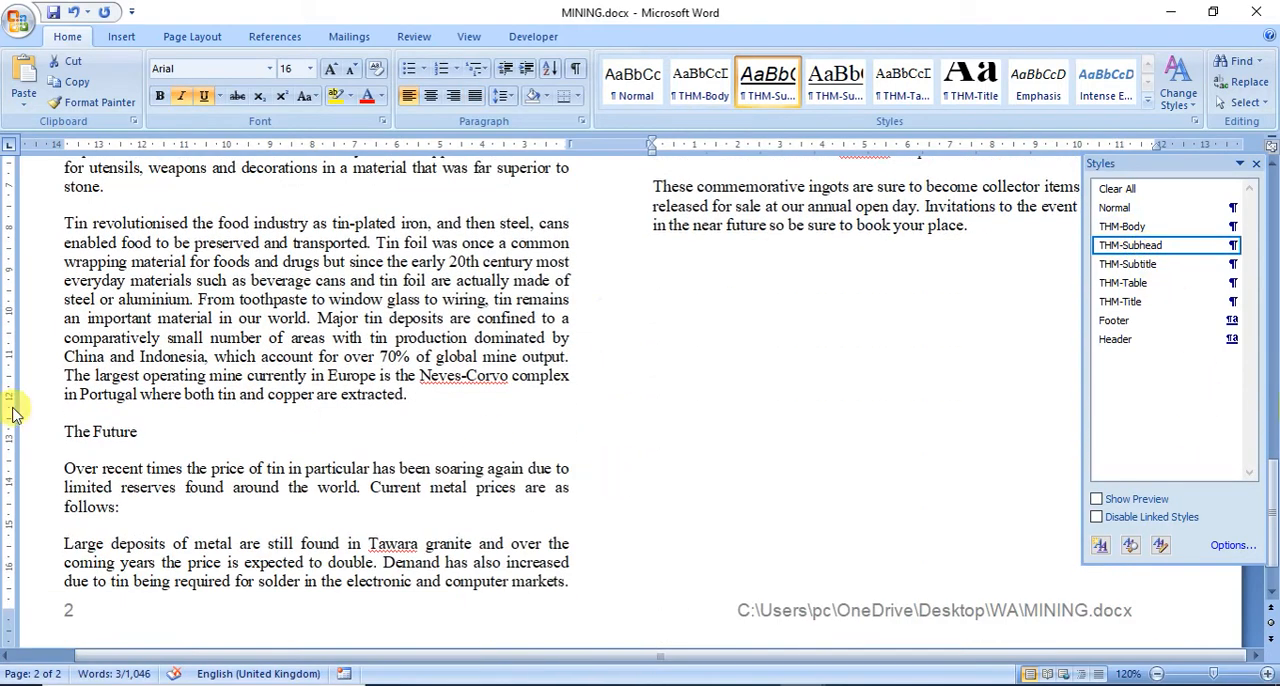
{"action": "left_click_drag", "start_coordinate": [48, 440], "coordinate": [143, 430]}
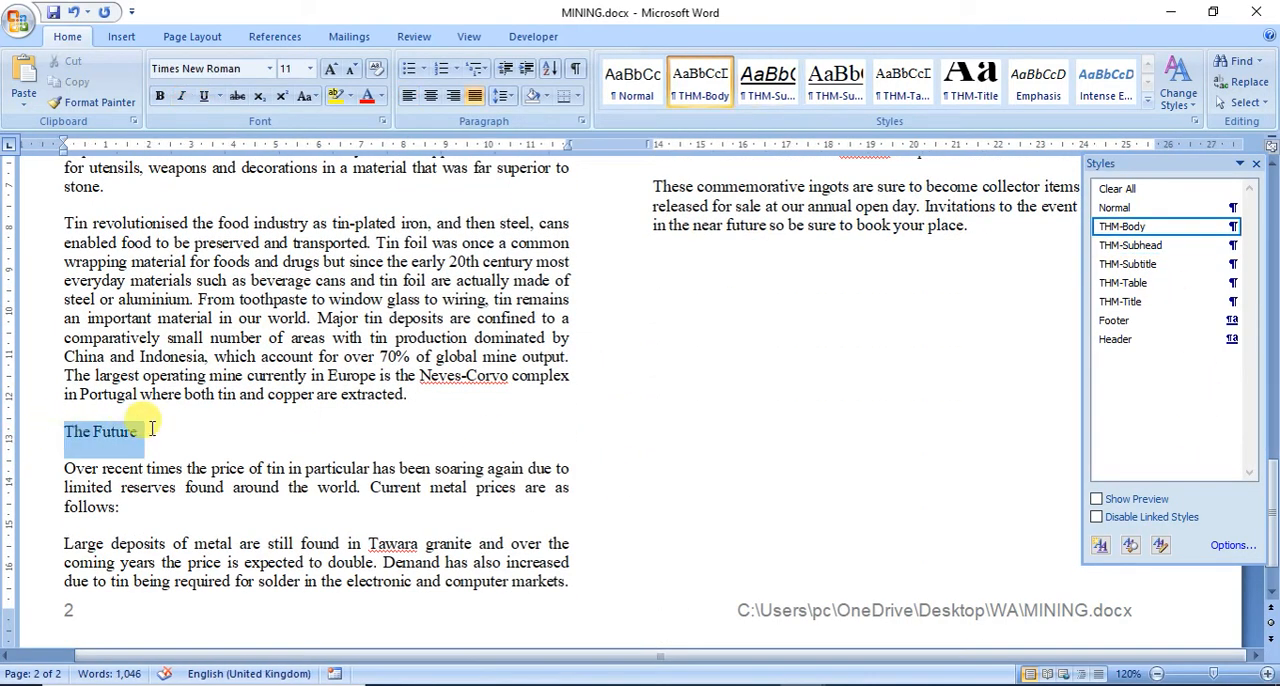
{"action": "left_click", "coordinate": [1130, 246]}
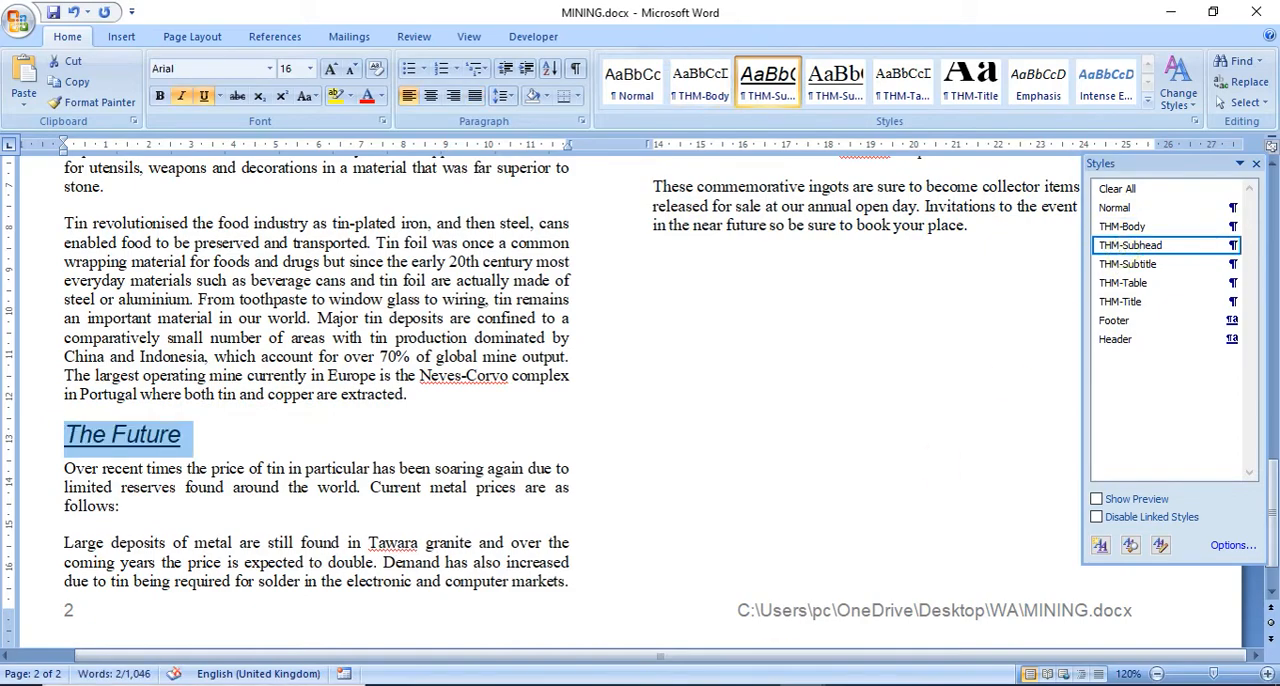
Step: Read question 13 of the exam paper in Adobe Reader about inserting N218PRICELIST.csv as a table
{"action": "key", "text": "alt+Tab"}
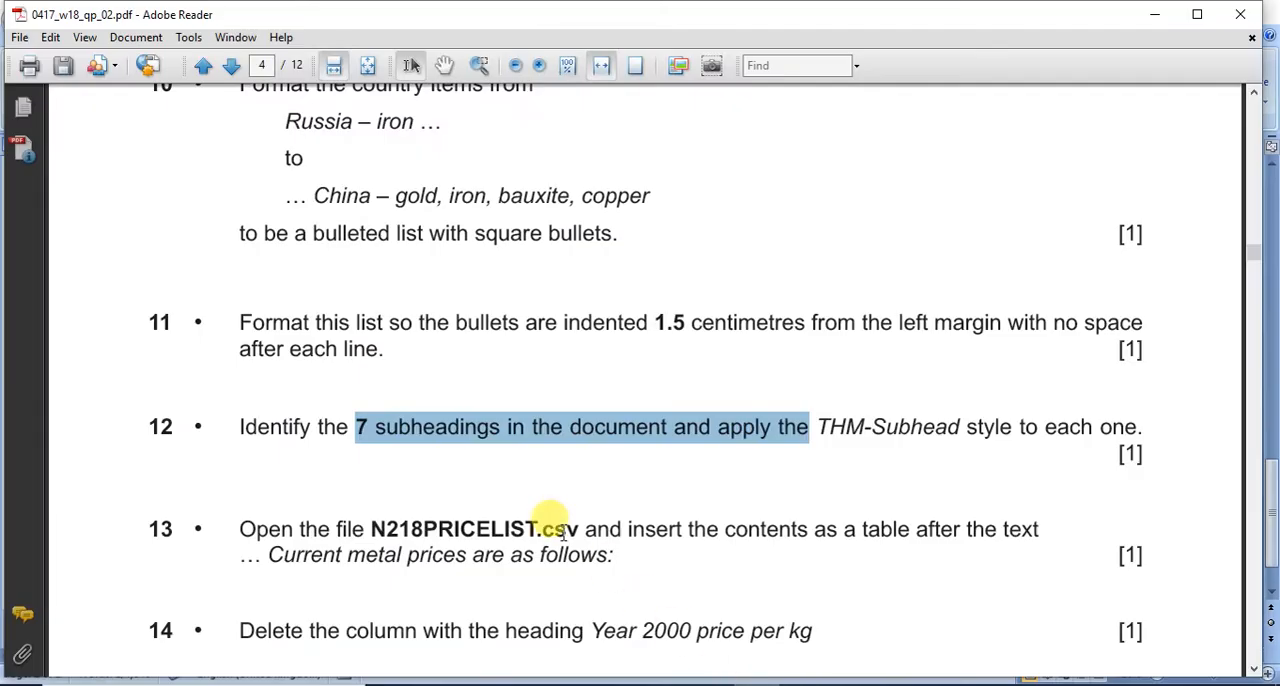
{"action": "scroll", "coordinate": [580, 515], "scroll_direction": "down", "scroll_amount": 3}
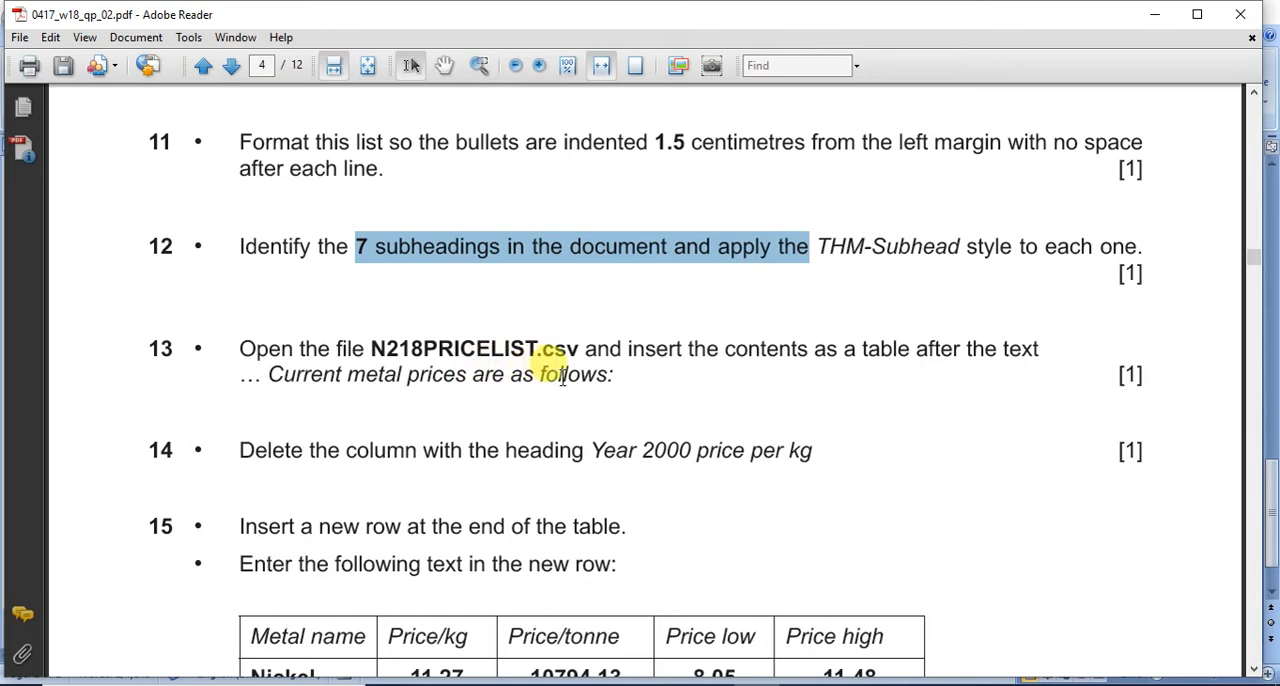
{"action": "double_click", "coordinate": [470, 345]}
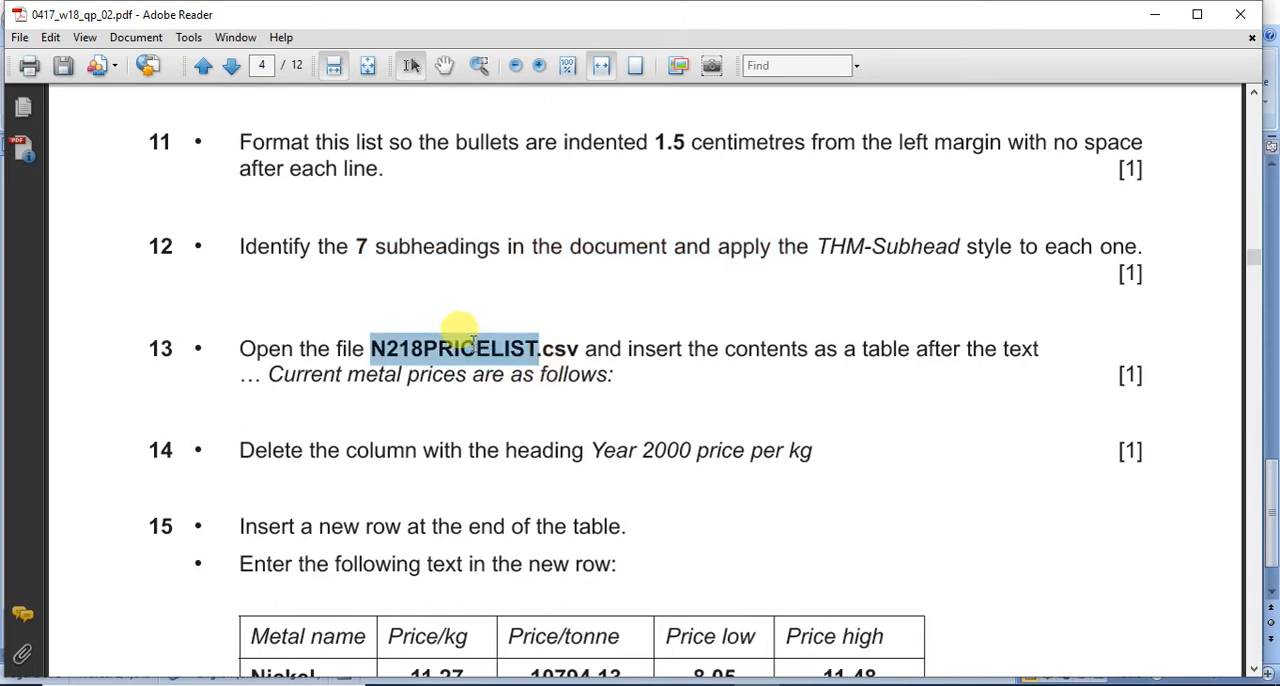
Step: Open N218PRICELIST.csv from the WA folder in Excel and maximize its window
{"action": "key", "text": "alt+Tab"}
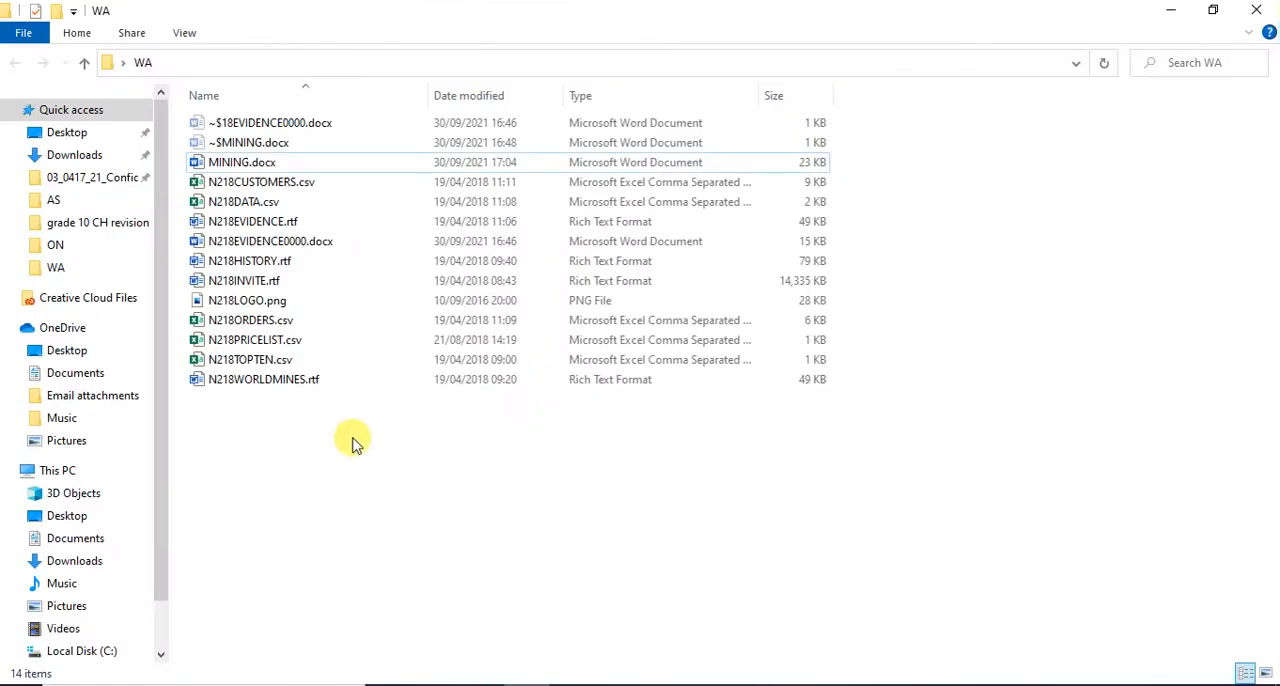
{"action": "left_click", "coordinate": [297, 341]}
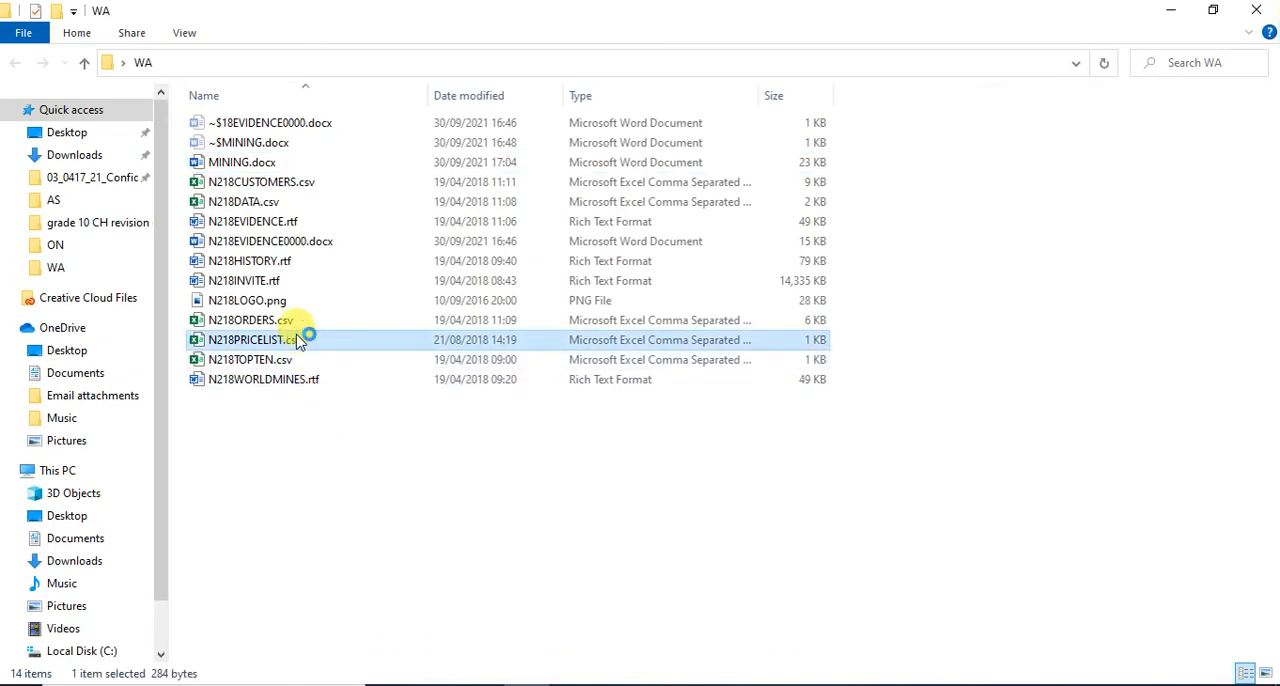
{"action": "double_click", "coordinate": [297, 341]}
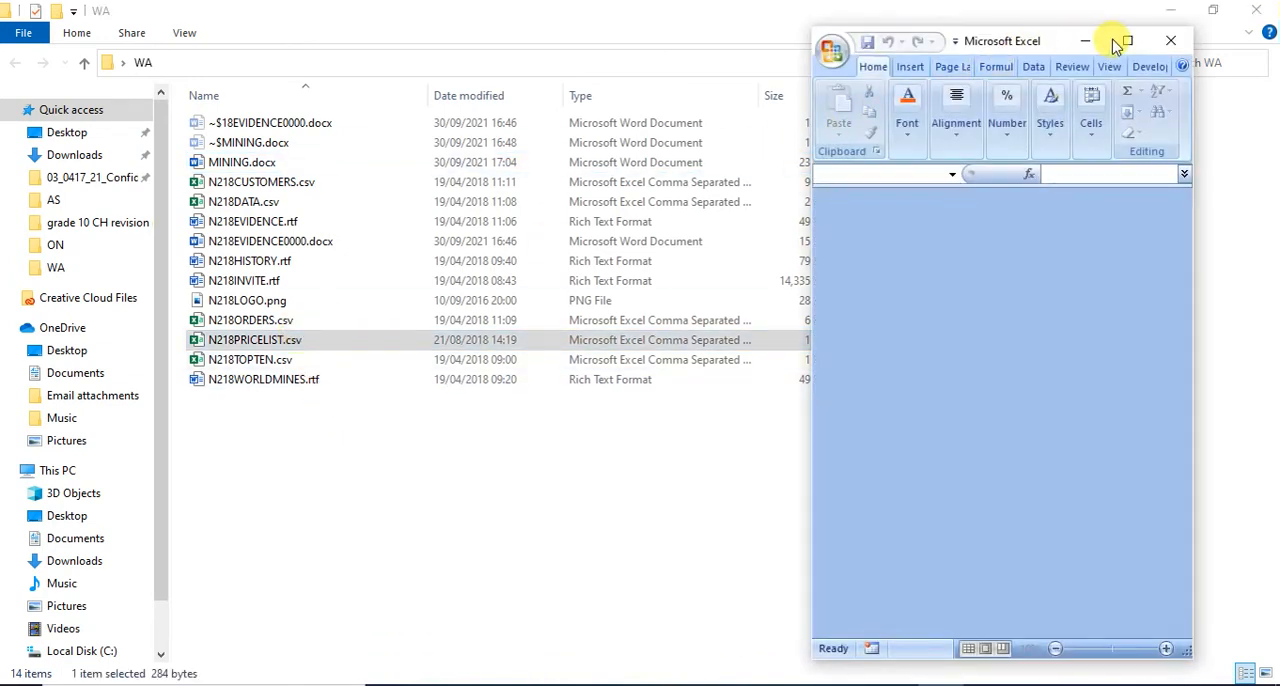
{"action": "left_click", "coordinate": [1125, 42]}
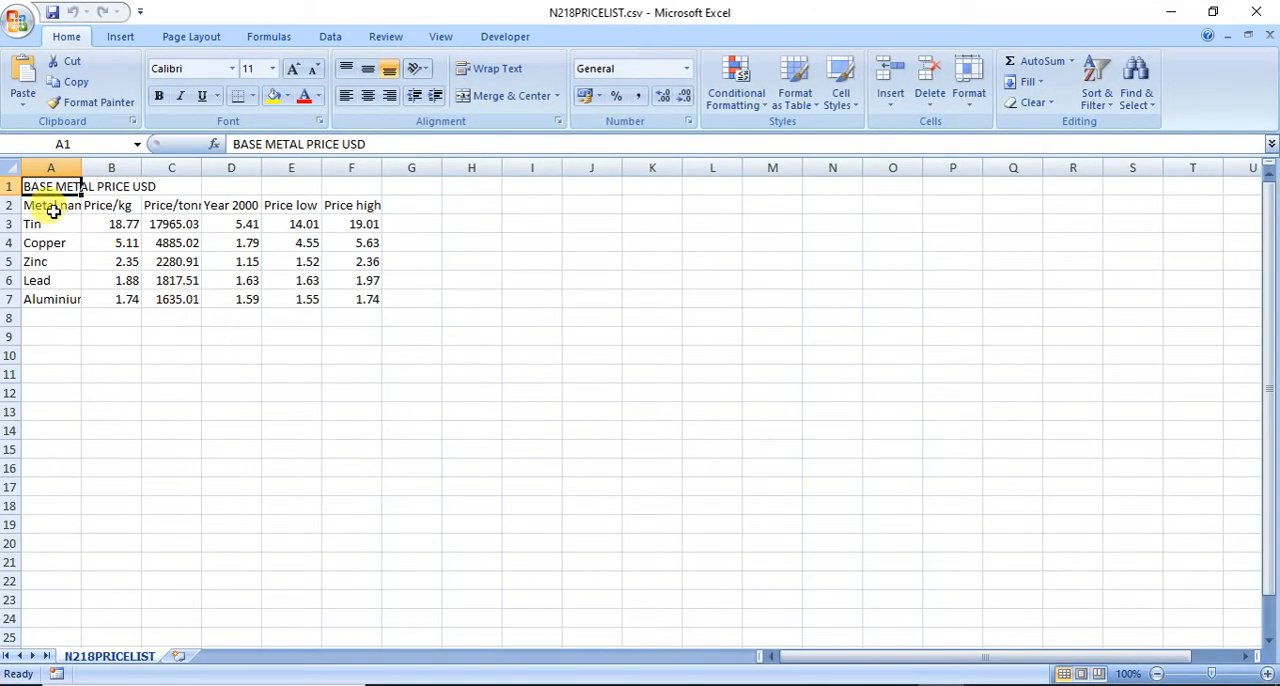
Step: Autofit all column widths in the N218PRICELIST sheet to their contents
{"action": "left_click", "coordinate": [11, 172]}
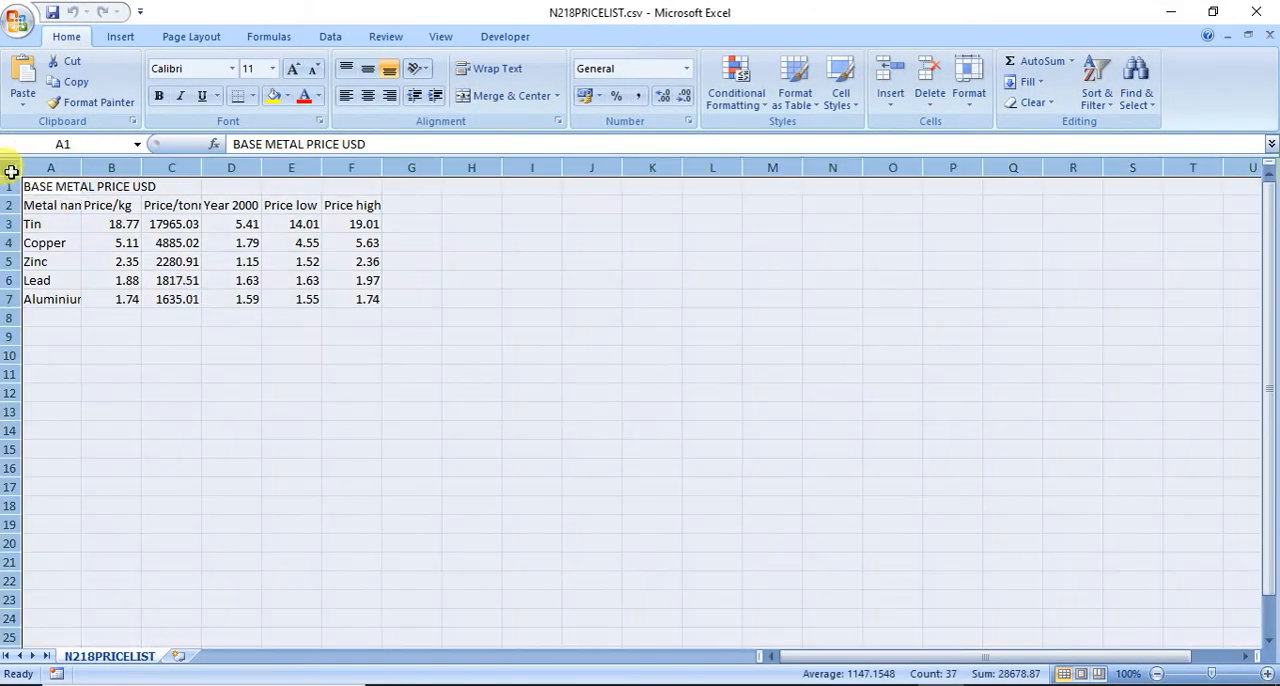
{"action": "double_click", "coordinate": [81, 167]}
{"action": "left_click", "coordinate": [95, 263]}
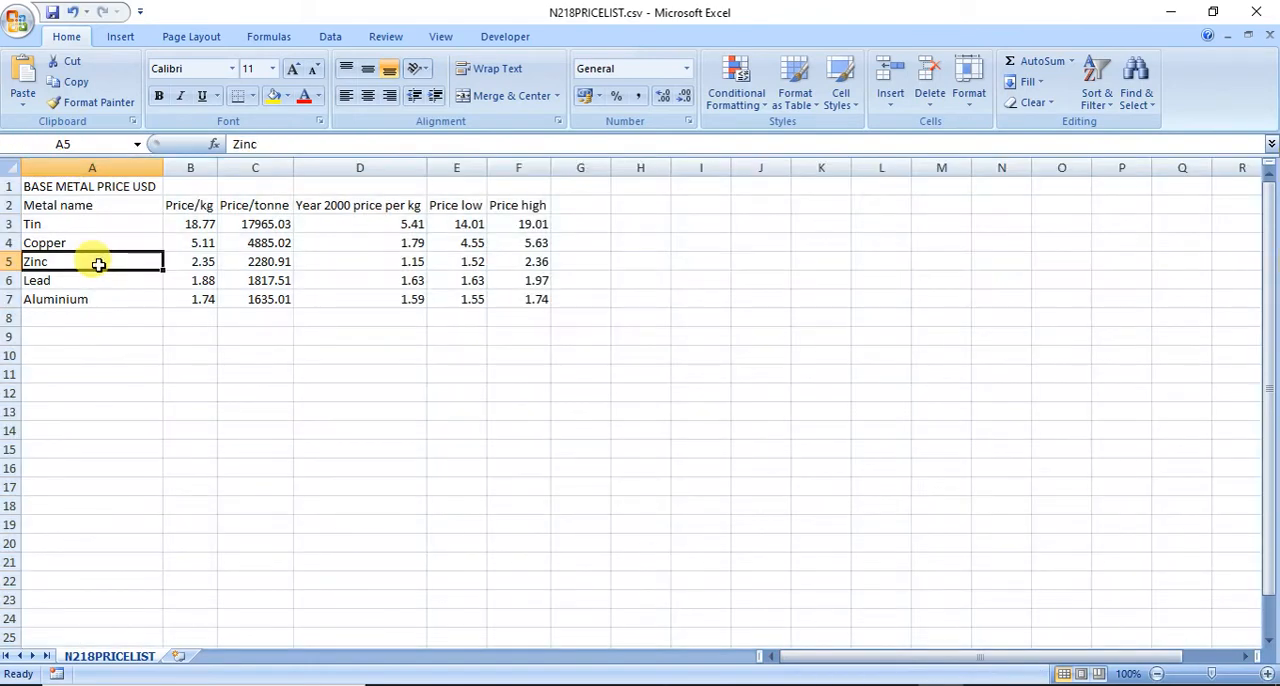
Step: Recheck question 13 in the exam paper, and copy the price list cells A1:F7 in Excel
{"action": "left_click", "coordinate": [757, 685]}
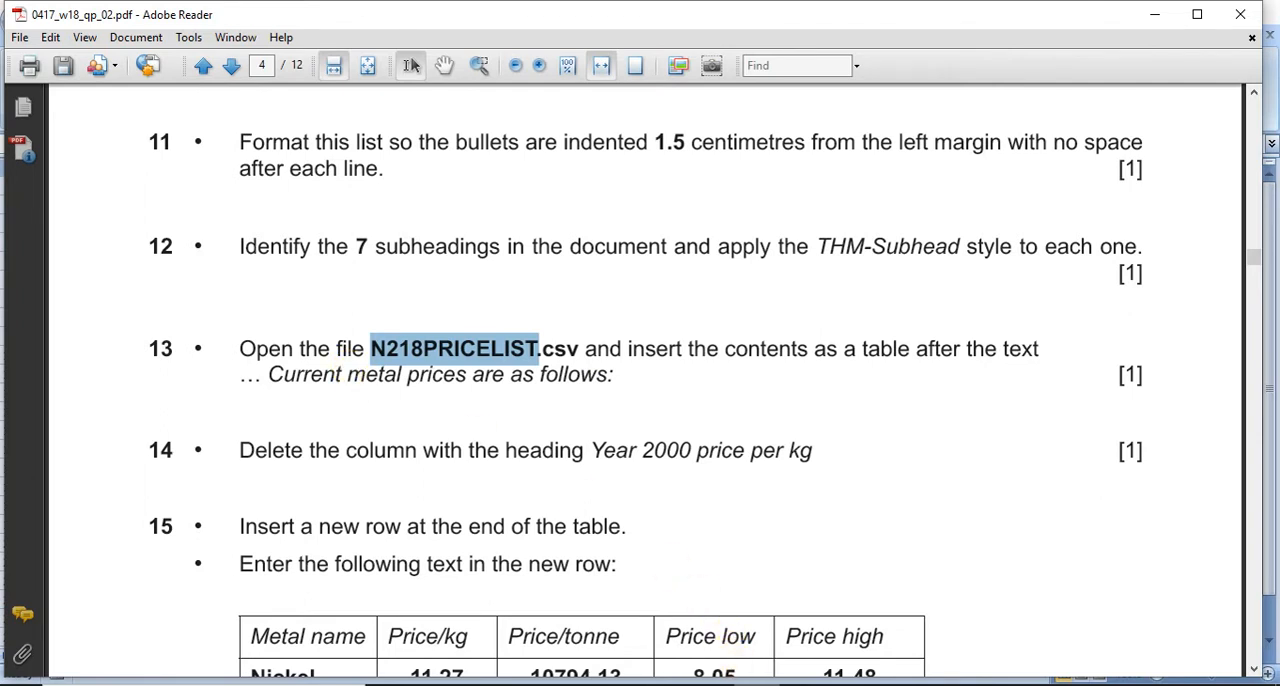
{"action": "mouse_move", "coordinate": [802, 684]}
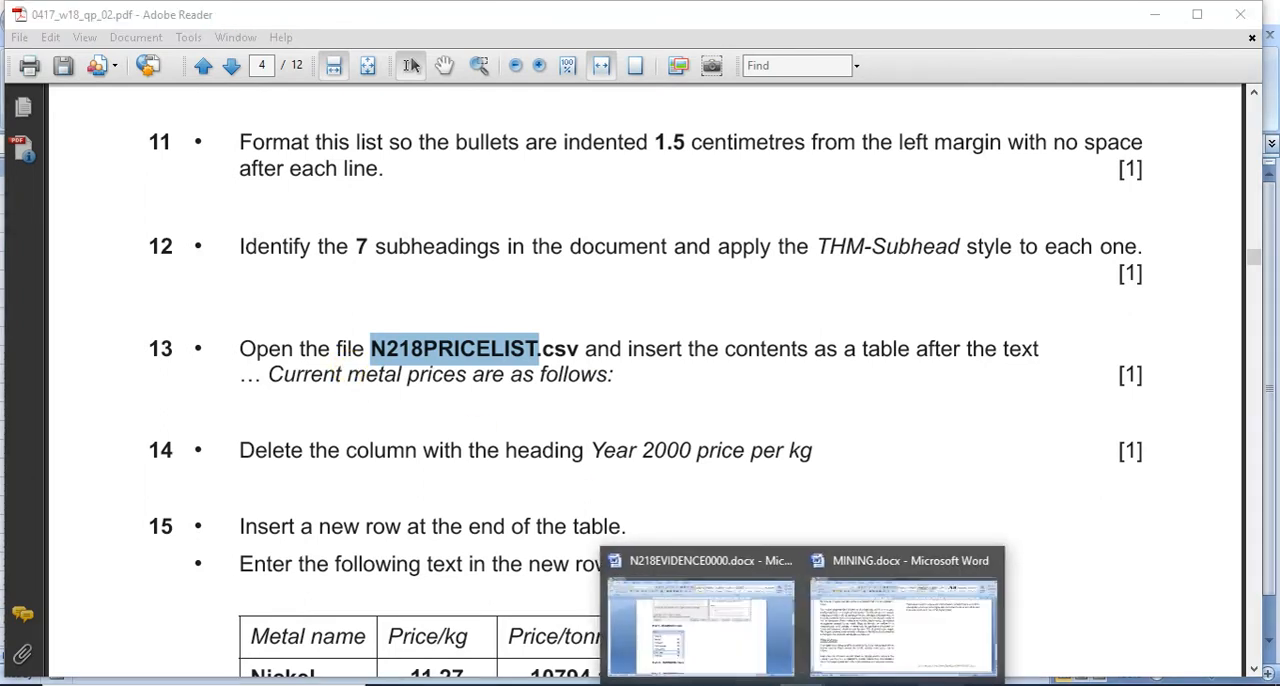
{"action": "left_click", "coordinate": [838, 684]}
{"action": "left_click_drag", "start_coordinate": [119, 187], "coordinate": [520, 307]}
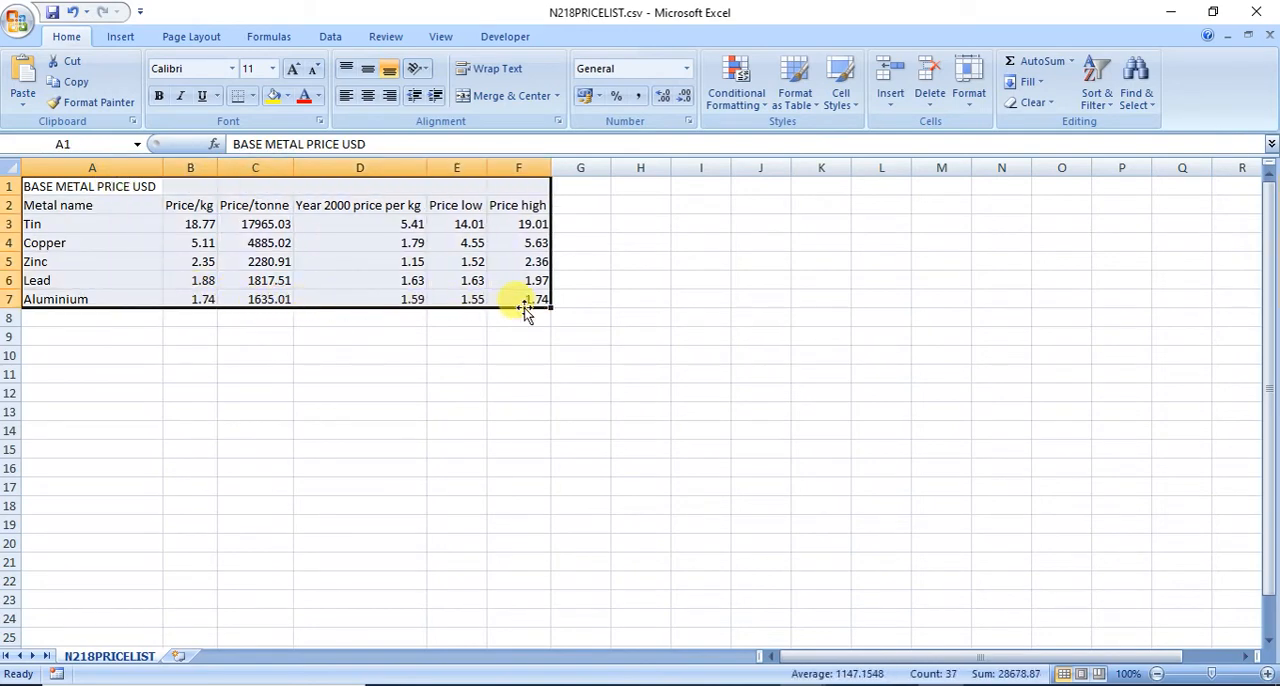
{"action": "left_click", "coordinate": [80, 88]}
Step: Switch to the MINING document in Word and look through its pages for the place to insert the price table
{"action": "left_click", "coordinate": [800, 684]}
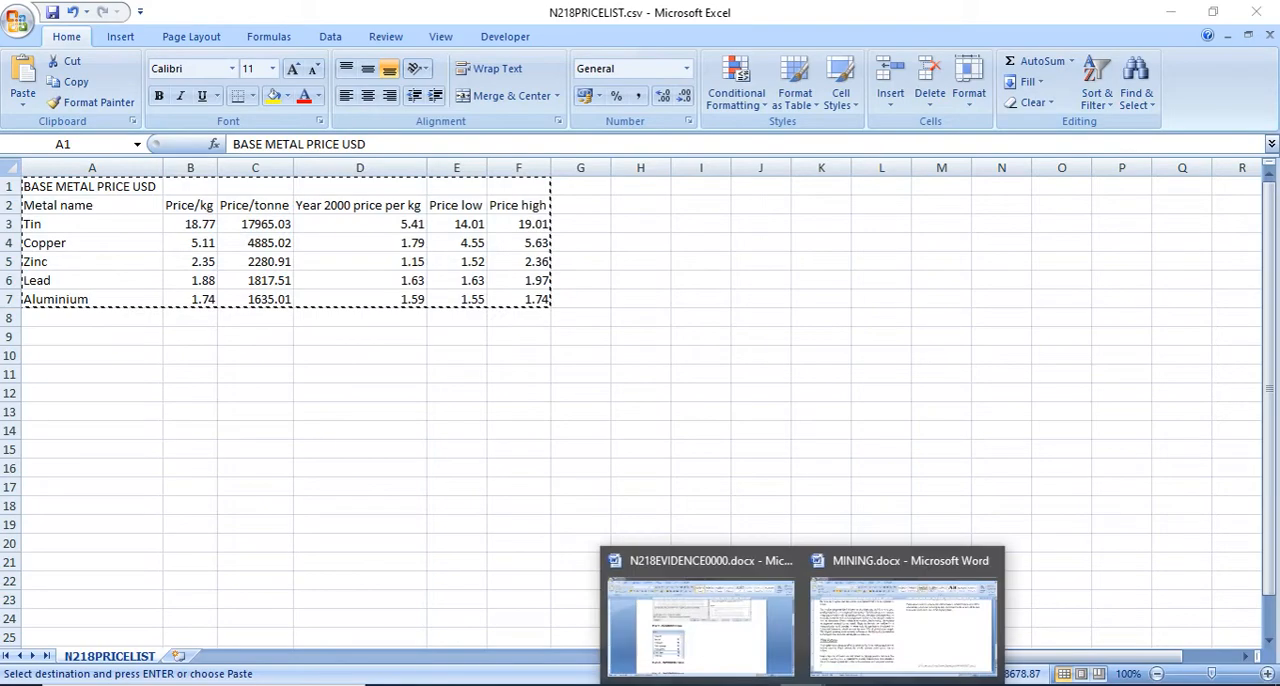
{"action": "left_click", "coordinate": [851, 630]}
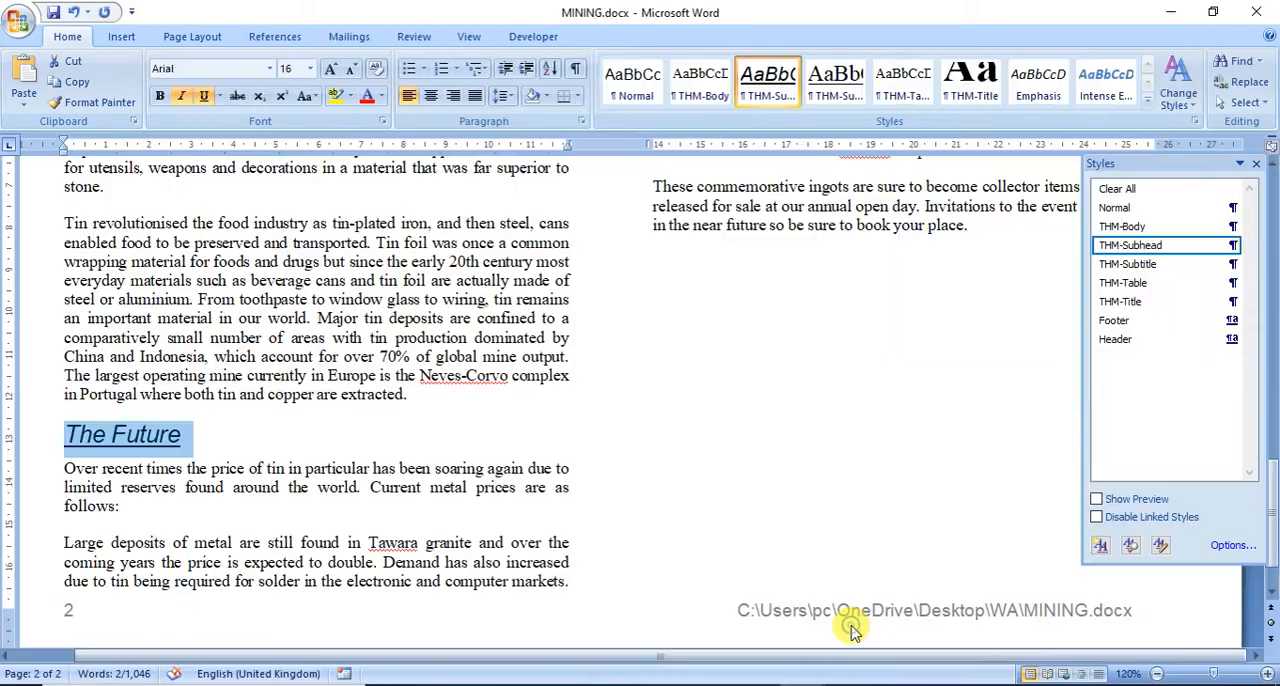
{"action": "left_click", "coordinate": [432, 550]}
{"action": "scroll", "coordinate": [432, 553], "scroll_direction": "down", "scroll_amount": 1}
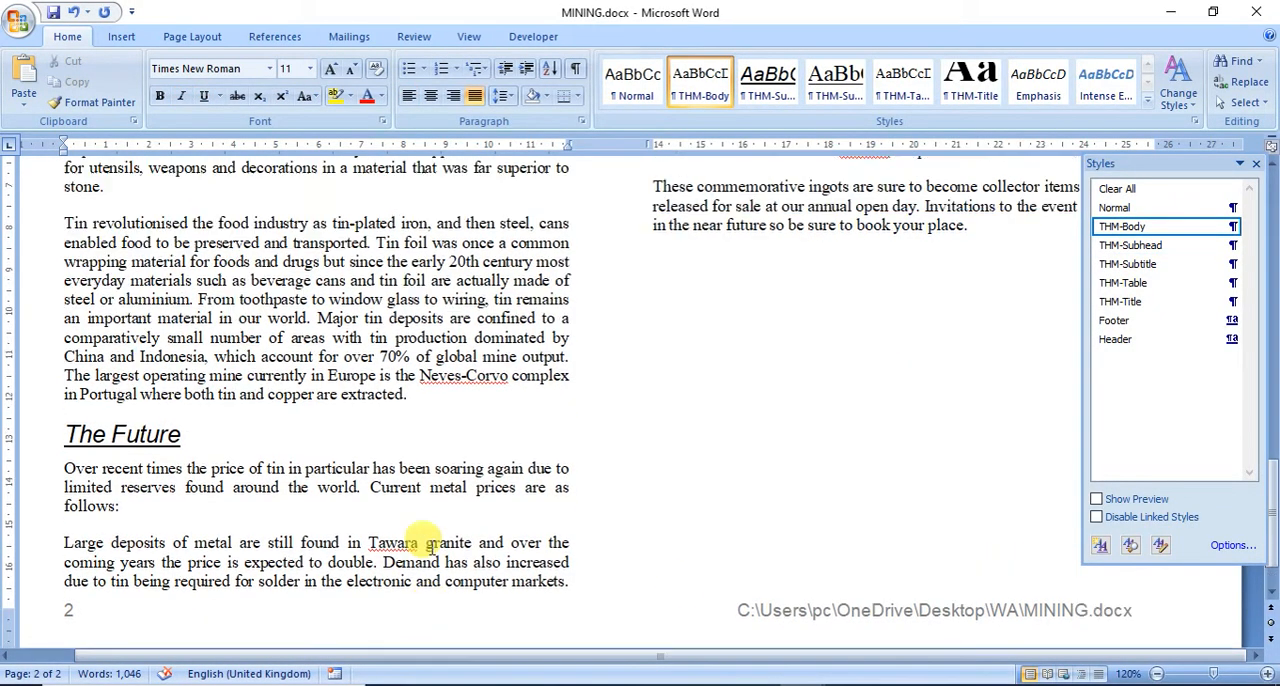
{"action": "scroll", "coordinate": [432, 548], "scroll_direction": "up", "scroll_amount": 4}
{"action": "scroll", "coordinate": [432, 548], "scroll_direction": "up", "scroll_amount": 1}
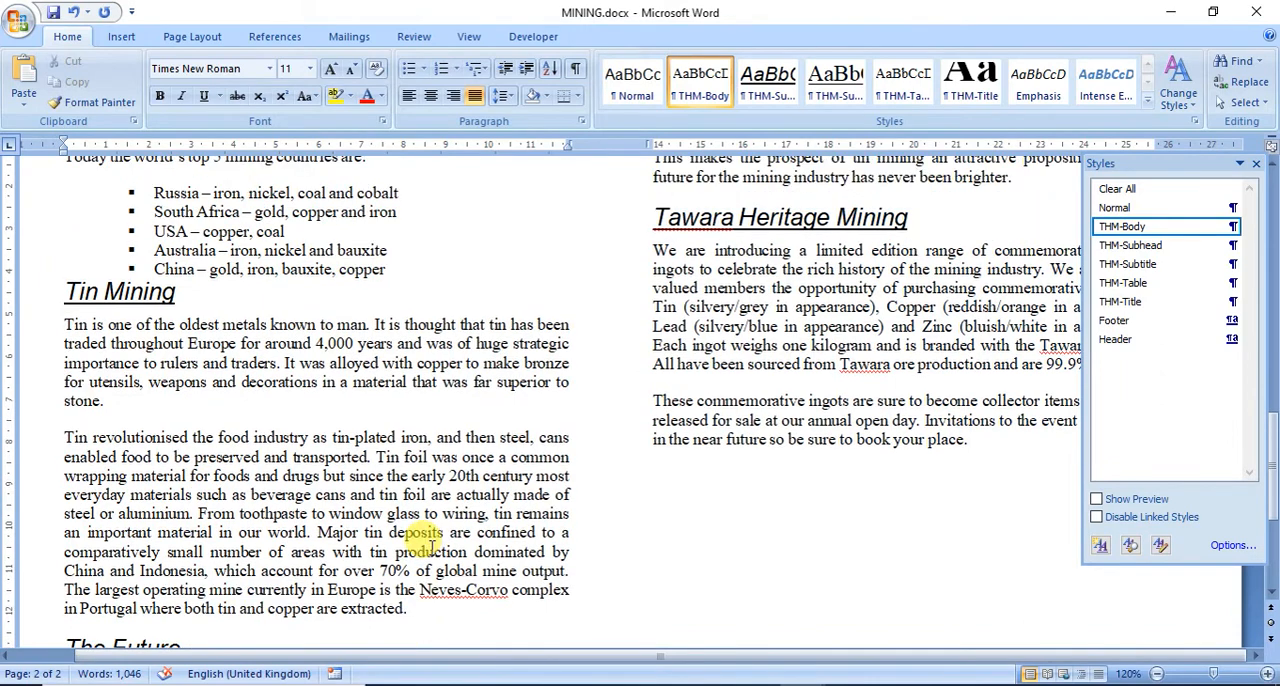
{"action": "scroll", "coordinate": [432, 548], "scroll_direction": "up", "scroll_amount": 12}
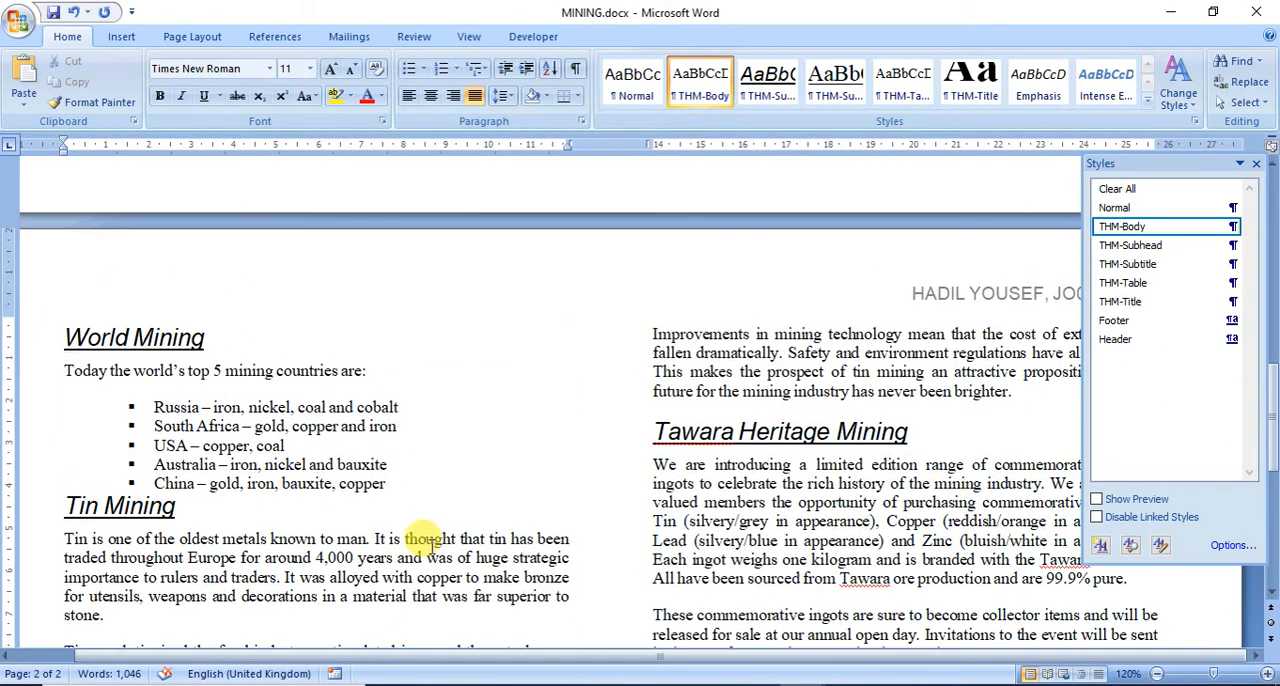
{"action": "scroll", "coordinate": [432, 548], "scroll_direction": "up", "scroll_amount": 2}
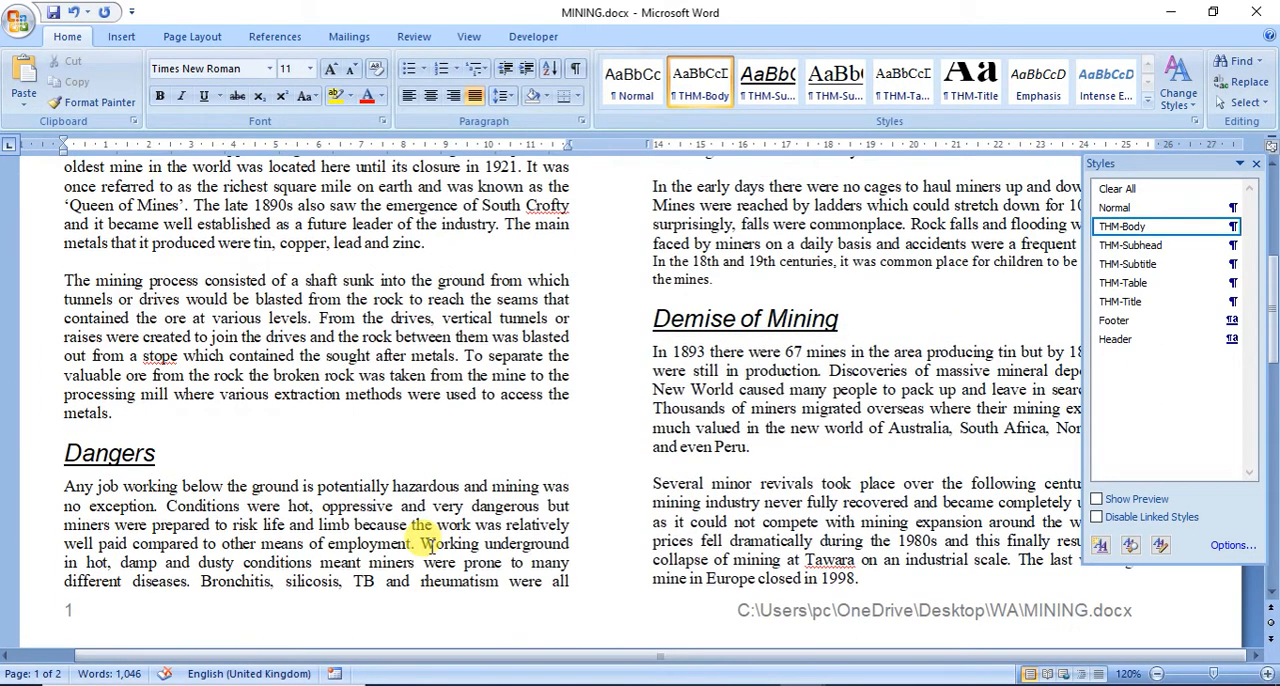
{"action": "scroll", "coordinate": [432, 548], "scroll_direction": "up", "scroll_amount": 3}
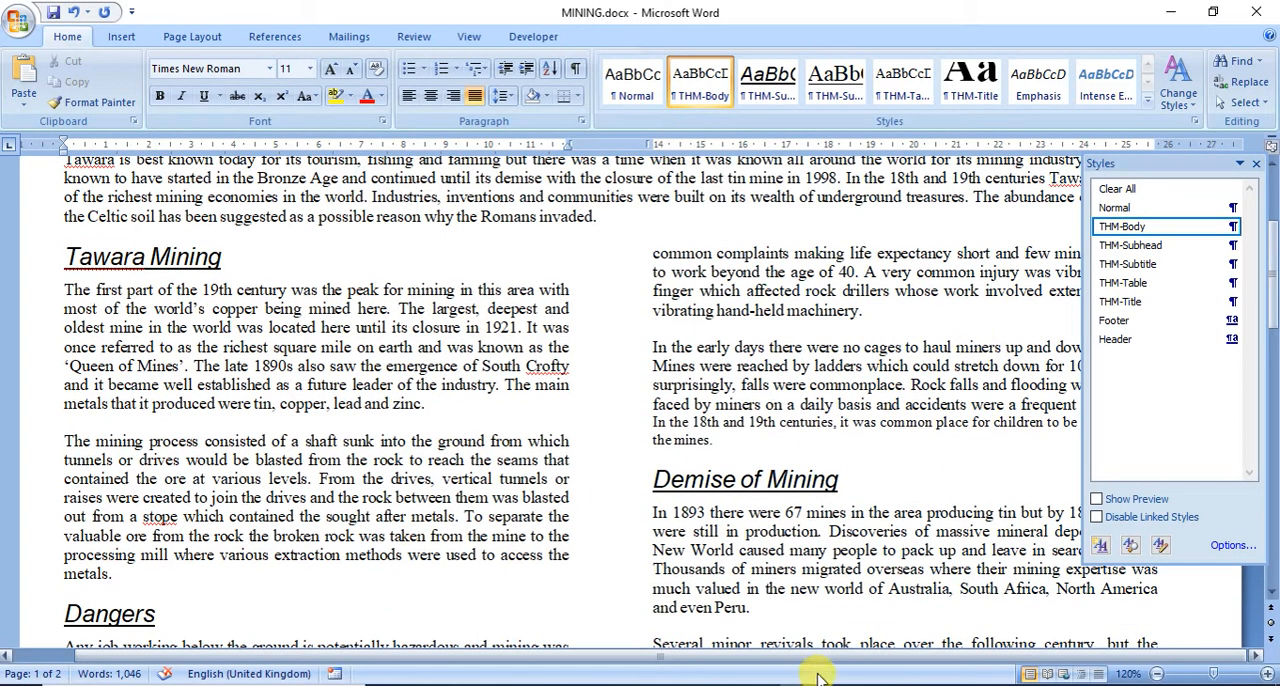
Step: Check in question 13 which text the table must follow, and return to the MINING document
{"action": "left_click", "coordinate": [690, 684]}
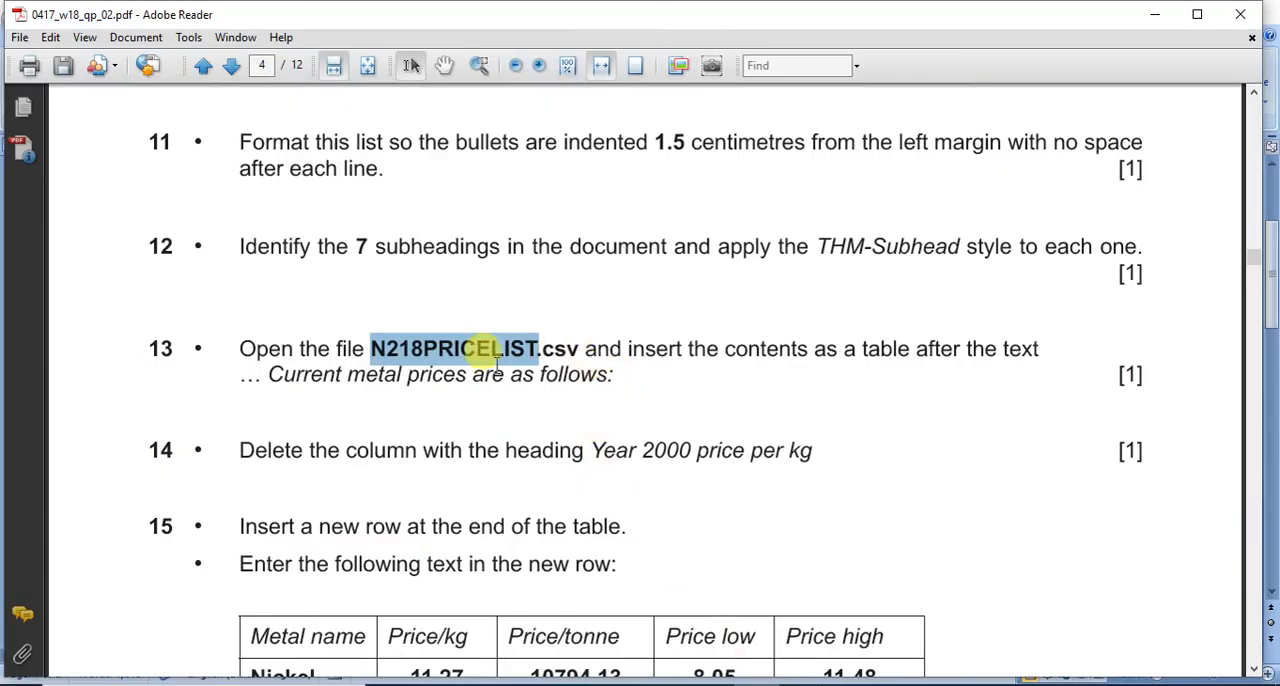
{"action": "left_click_drag", "start_coordinate": [267, 374], "coordinate": [447, 389]}
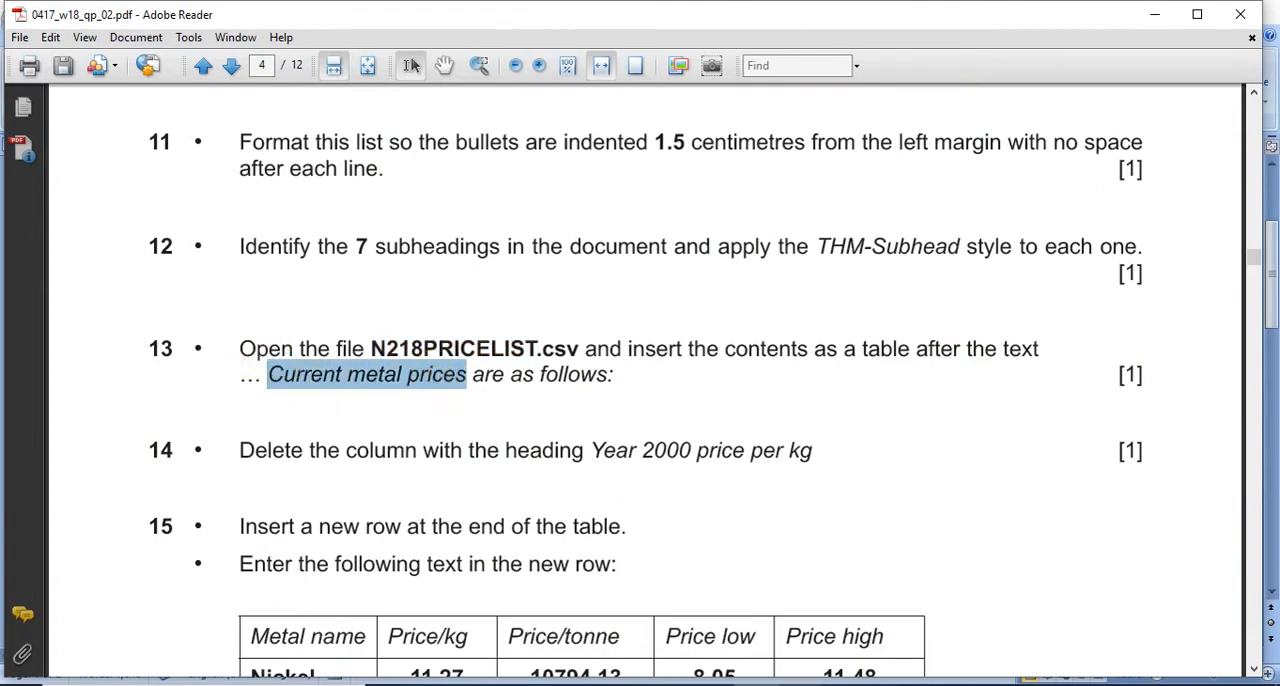
{"action": "left_click", "coordinate": [891, 623]}
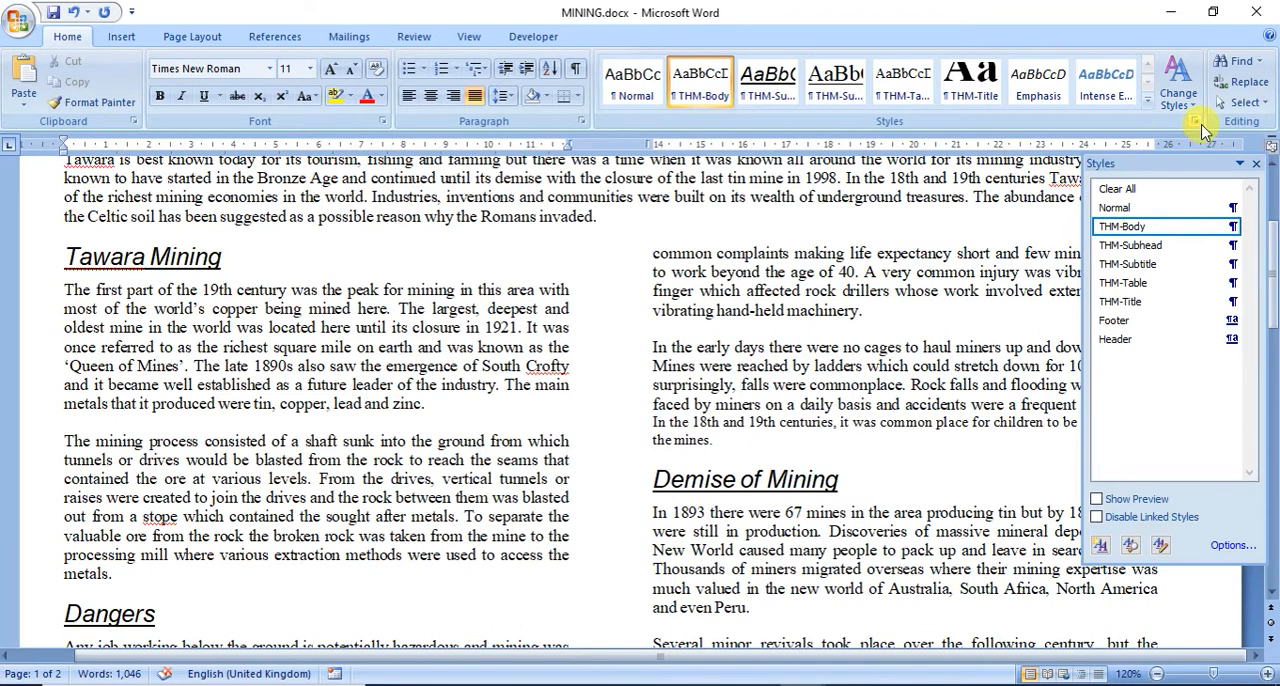
Step: Find the text "Current metal prices" in the document and start a new line after "are as follows:"
{"action": "left_click", "coordinate": [1232, 68]}
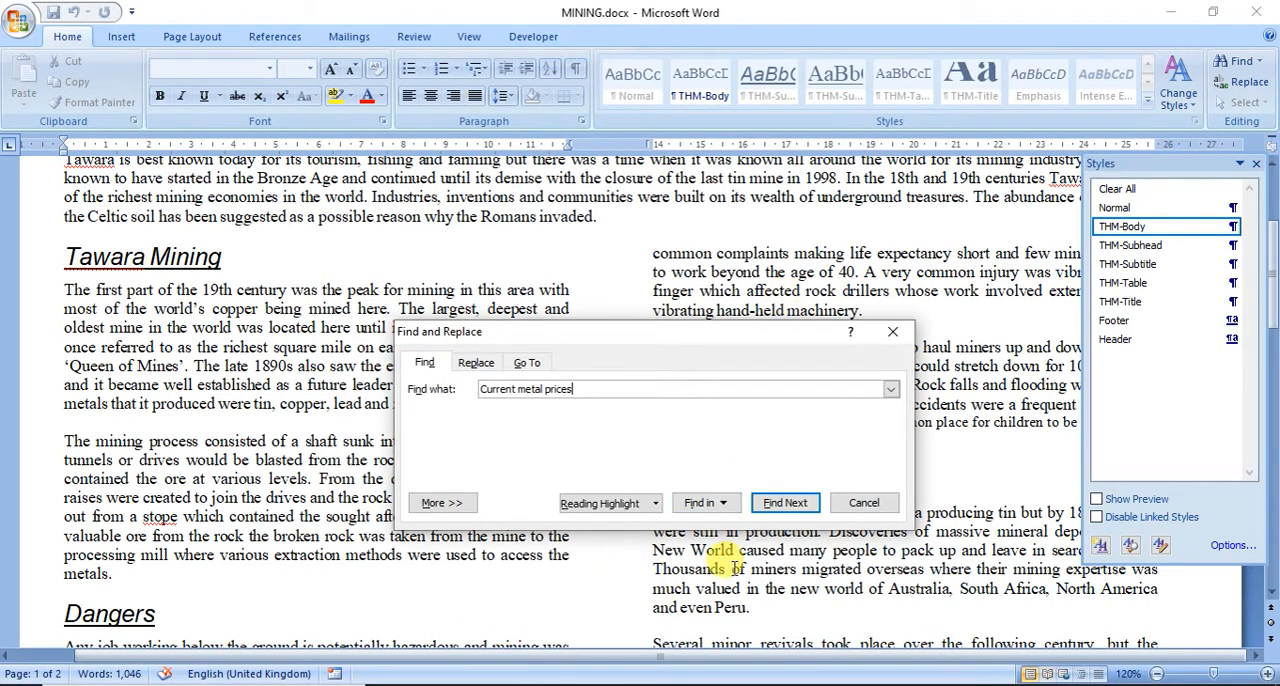
{"action": "left_click", "coordinate": [775, 502]}
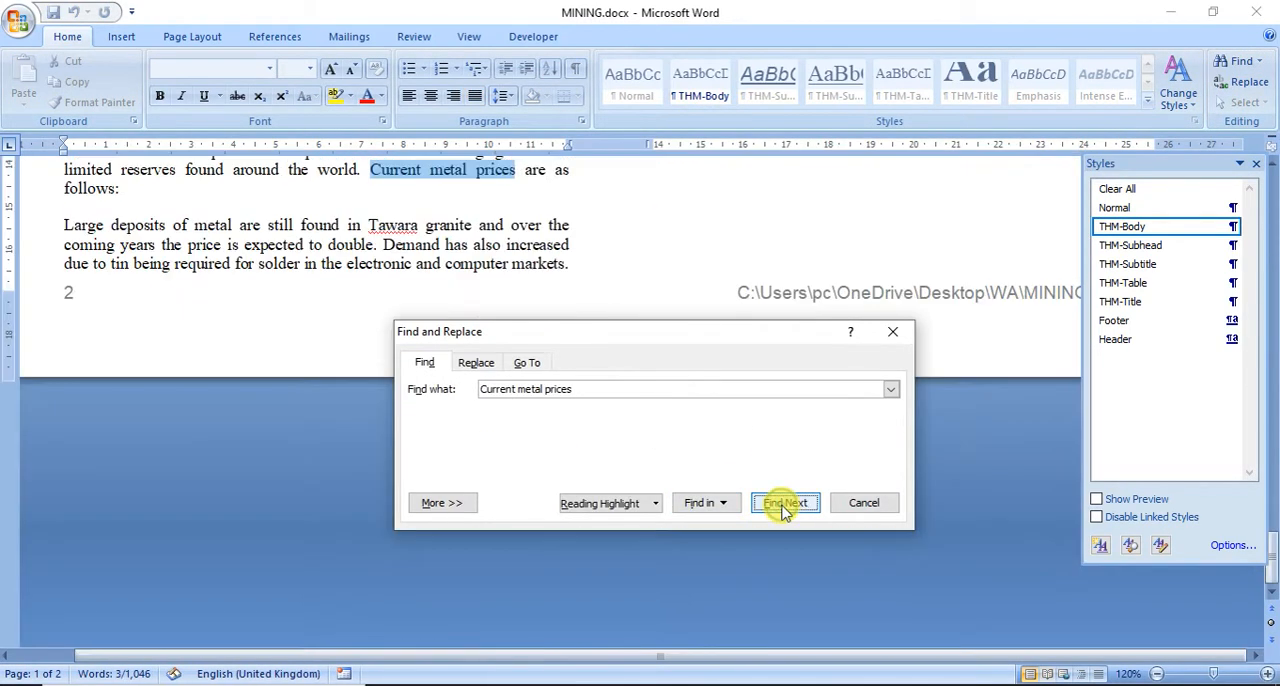
{"action": "left_click", "coordinate": [531, 194]}
{"action": "left_click", "coordinate": [291, 195]}
{"action": "key", "text": "Return"}
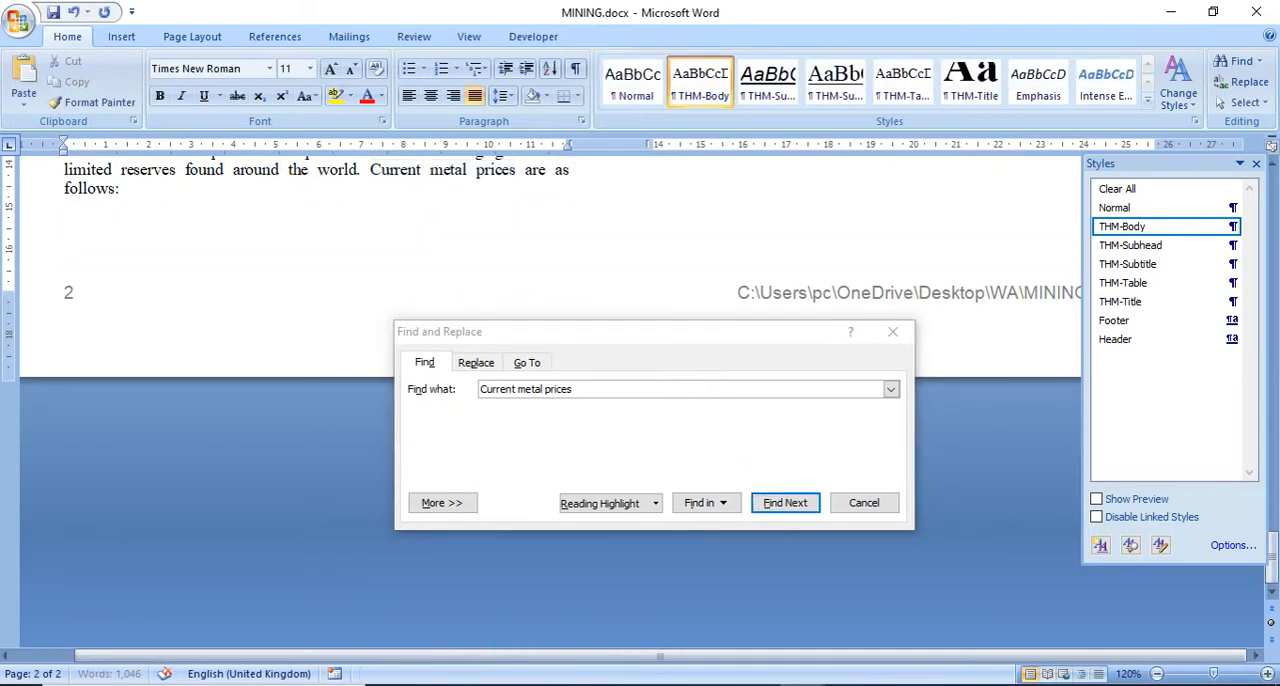
Step: Paste the N218PRICELIST cells from Excel as a table below "Current metal prices are as follows:"
{"action": "key", "text": "ctrl+v"}
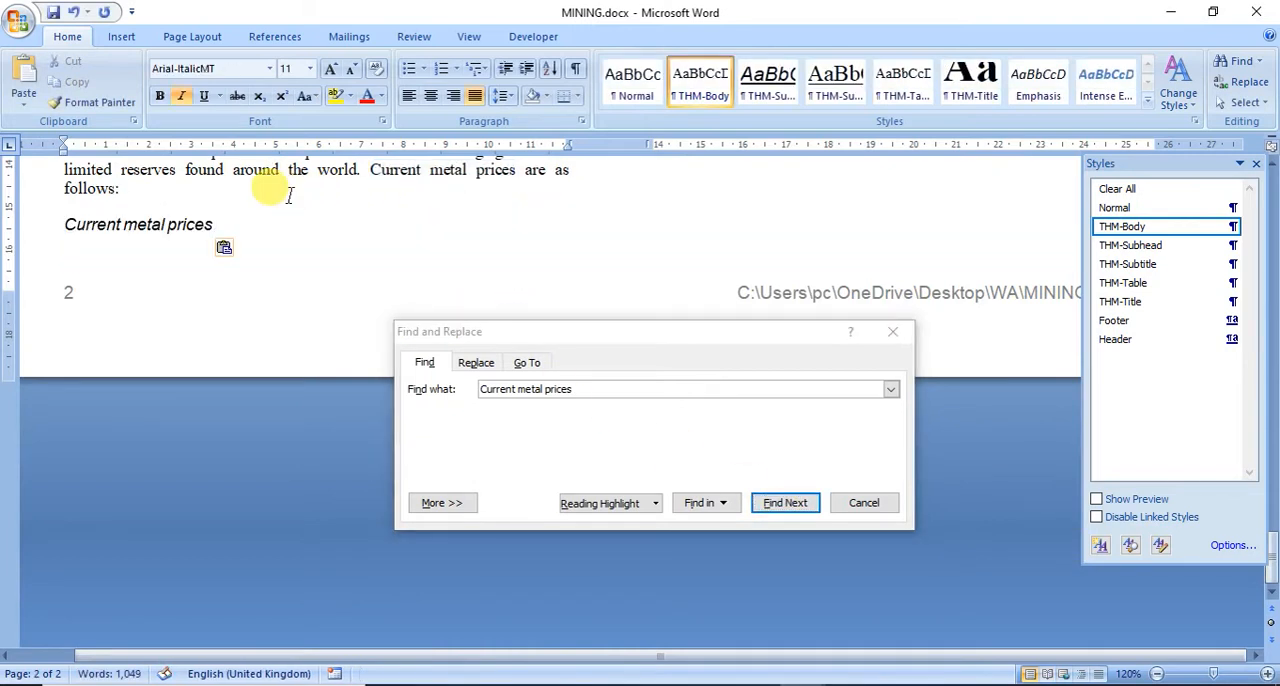
{"action": "scroll", "coordinate": [505, 265], "scroll_direction": "up", "scroll_amount": 15}
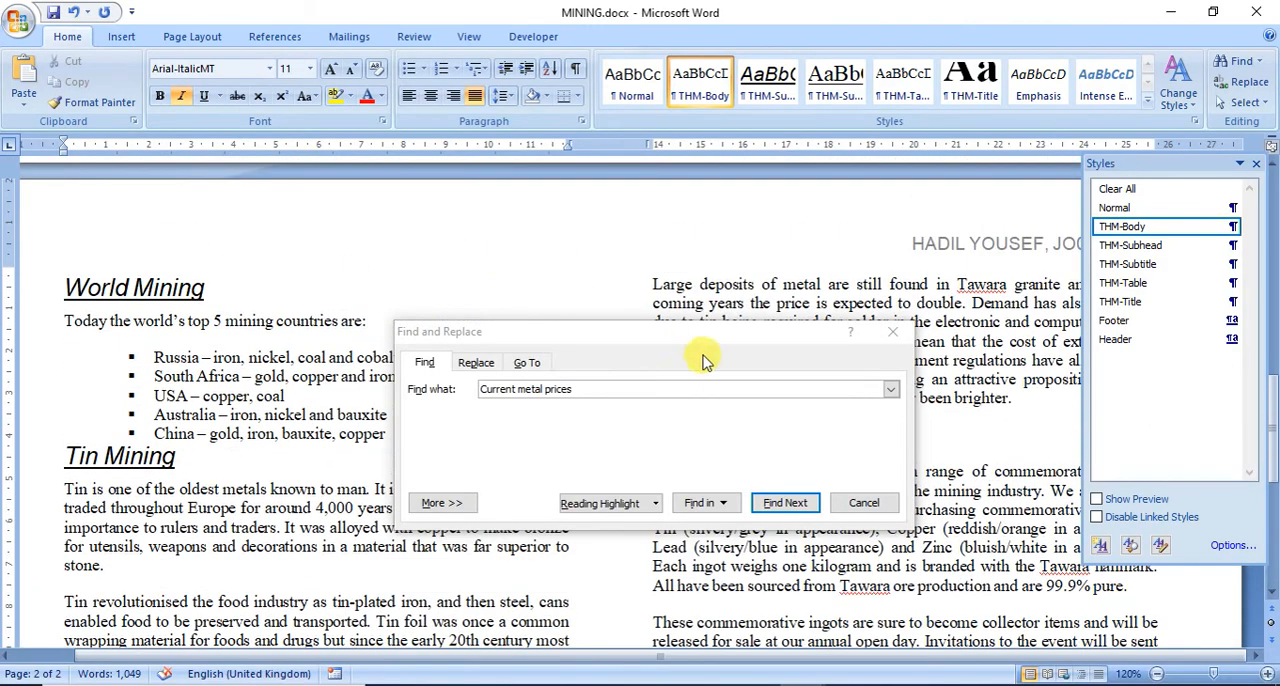
{"action": "left_click_drag", "start_coordinate": [742, 355], "coordinate": [486, 246]}
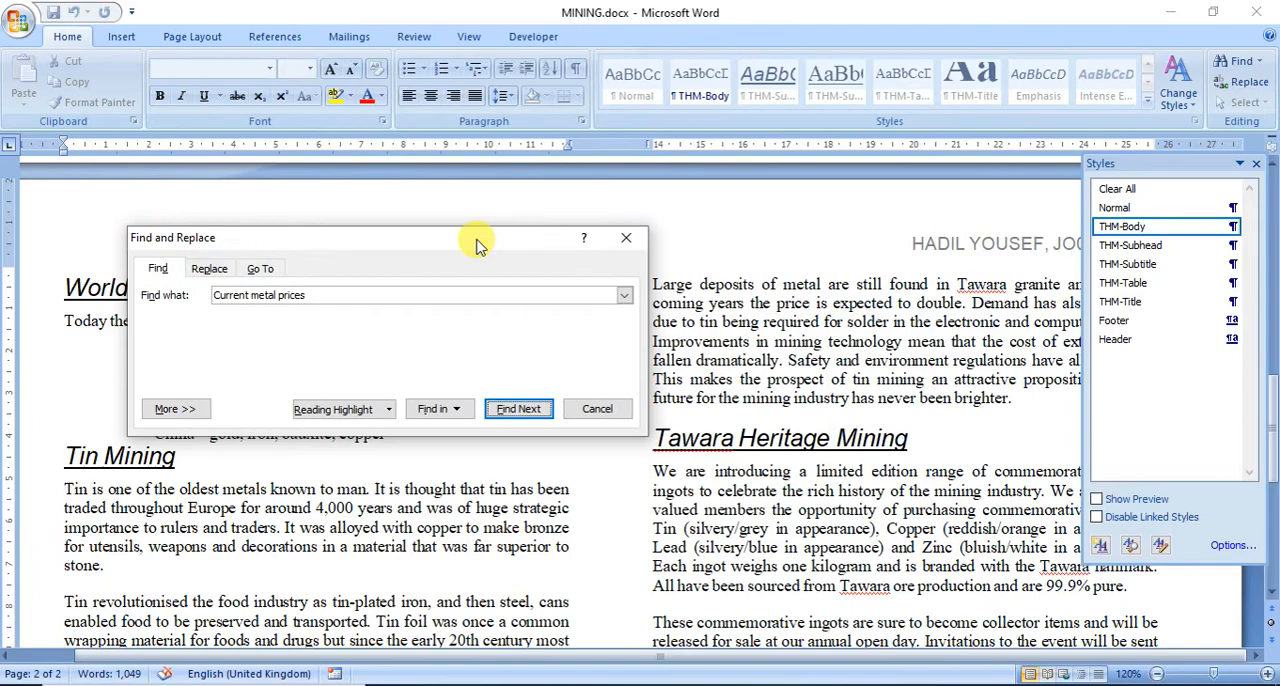
{"action": "scroll", "coordinate": [710, 383], "scroll_direction": "up", "scroll_amount": 6}
{"action": "scroll", "coordinate": [715, 380], "scroll_direction": "down", "scroll_amount": 14}
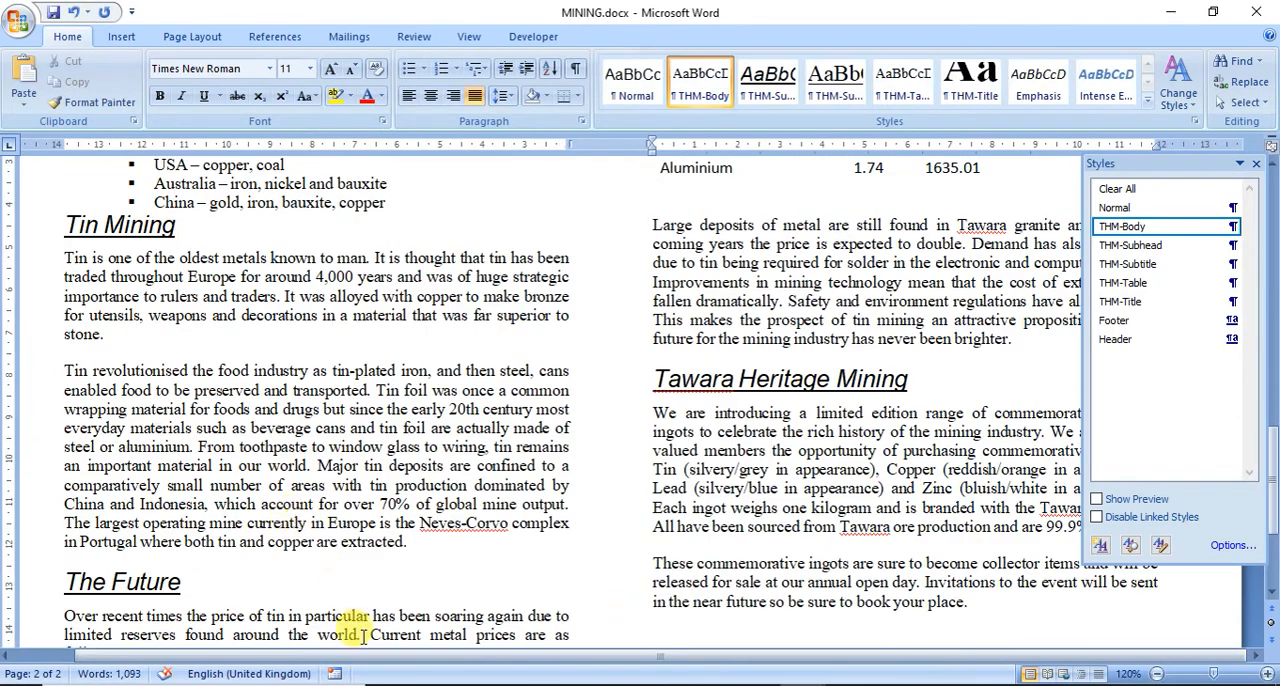
Step: Remove the blank line between the price table and the "Large deposits of metal" paragraph
{"action": "scroll", "coordinate": [206, 592], "scroll_direction": "down", "scroll_amount": 2}
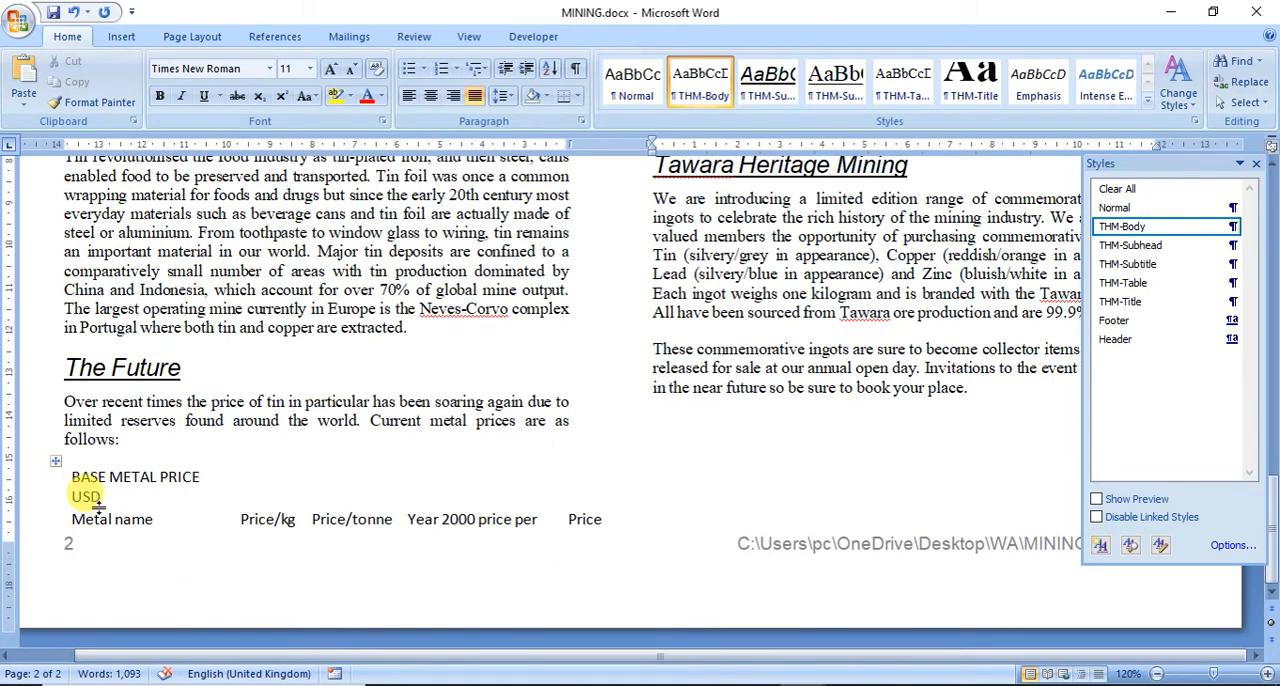
{"action": "scroll", "coordinate": [507, 515], "scroll_direction": "up", "scroll_amount": 10}
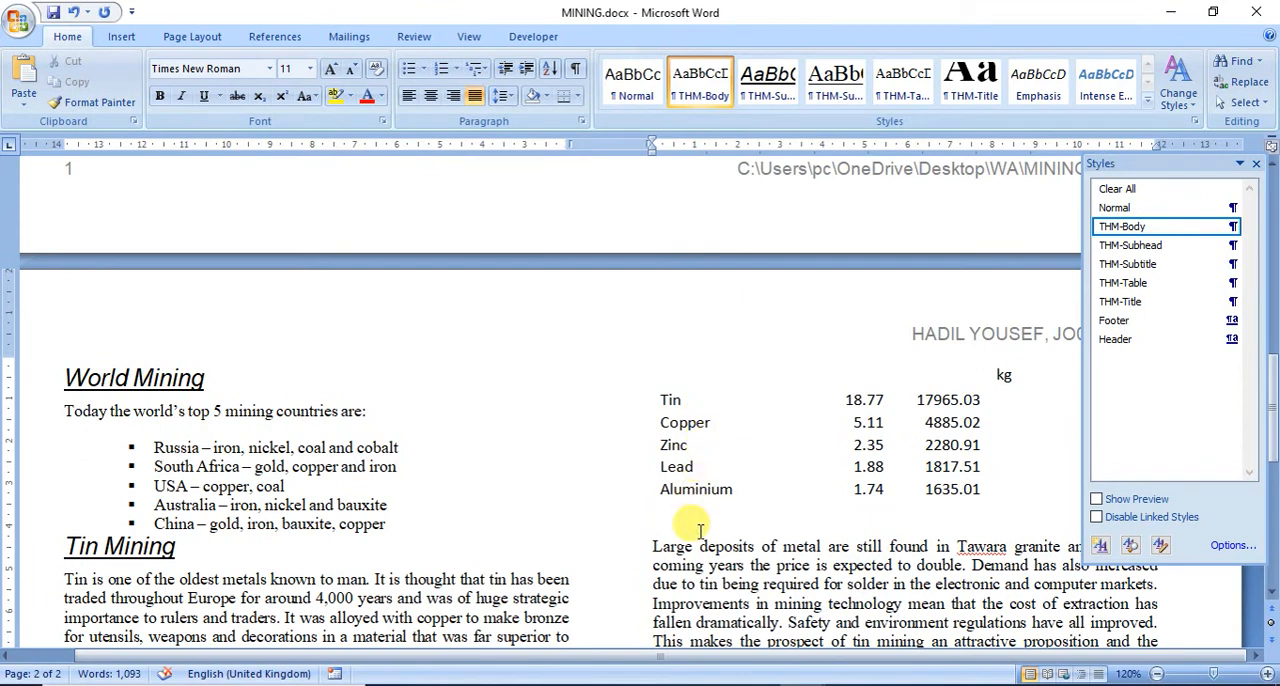
{"action": "key", "text": "Delete"}
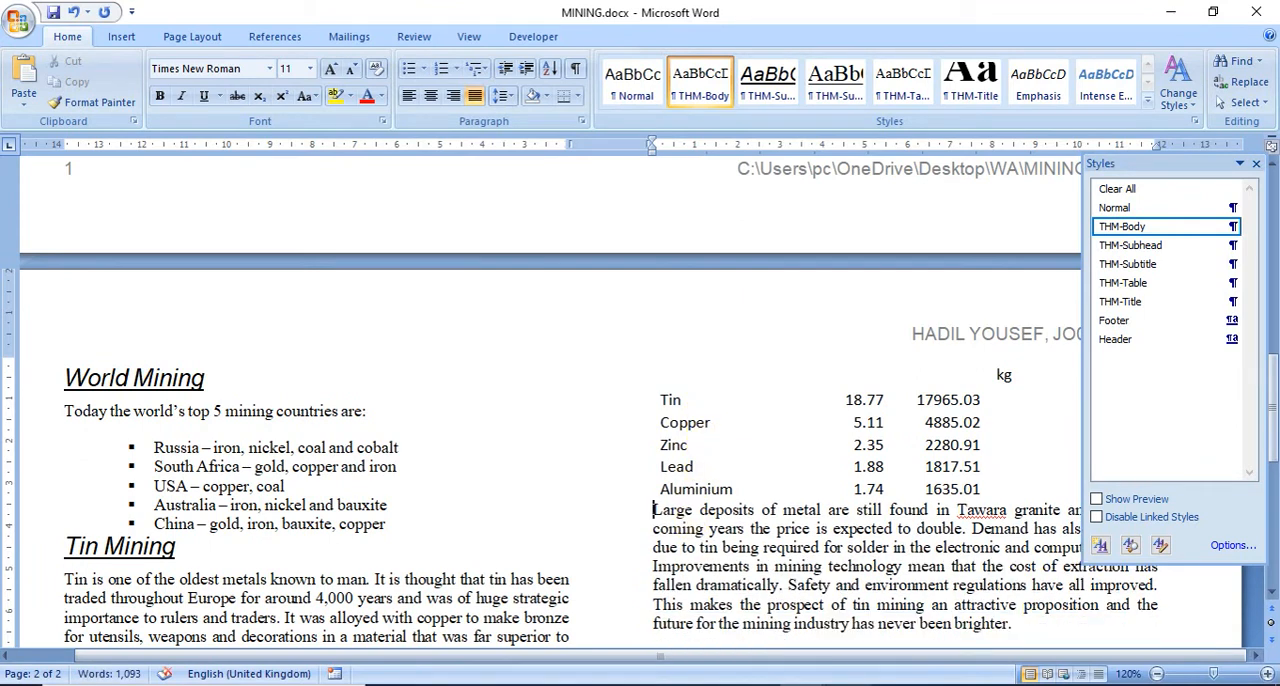
Step: Apply all borders to the whole price table
{"action": "scroll", "coordinate": [540, 580], "scroll_direction": "down", "scroll_amount": 10}
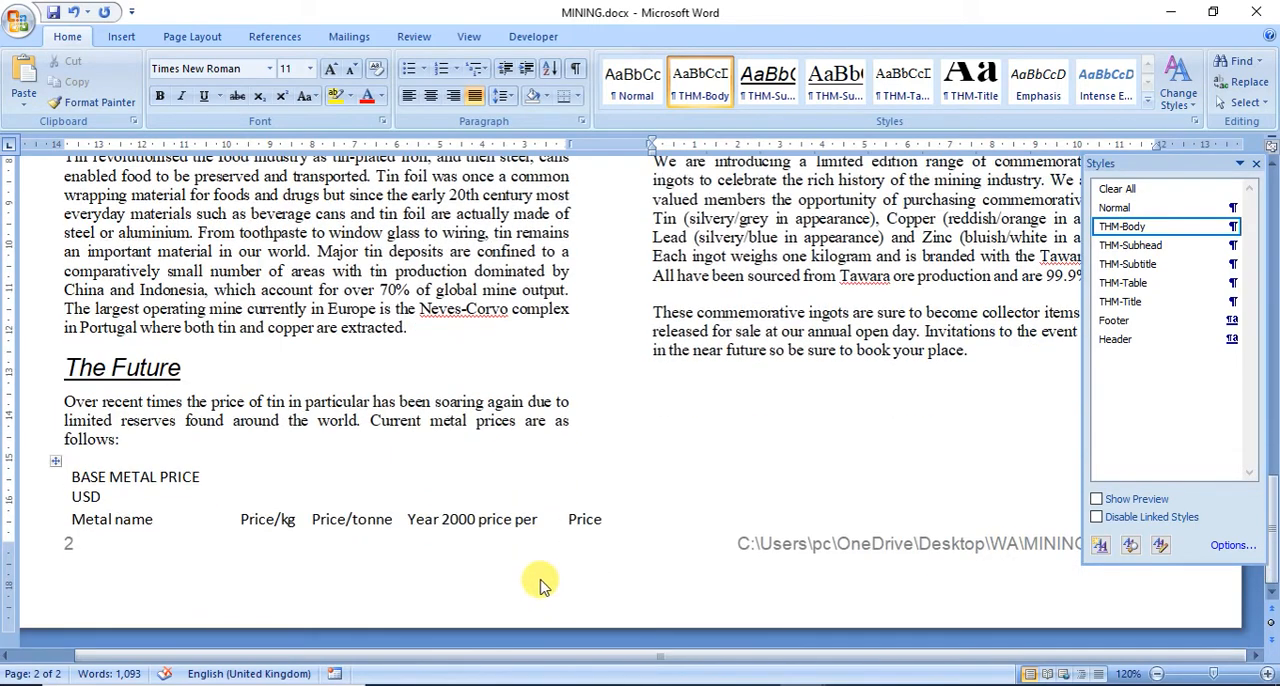
{"action": "left_click", "coordinate": [53, 460]}
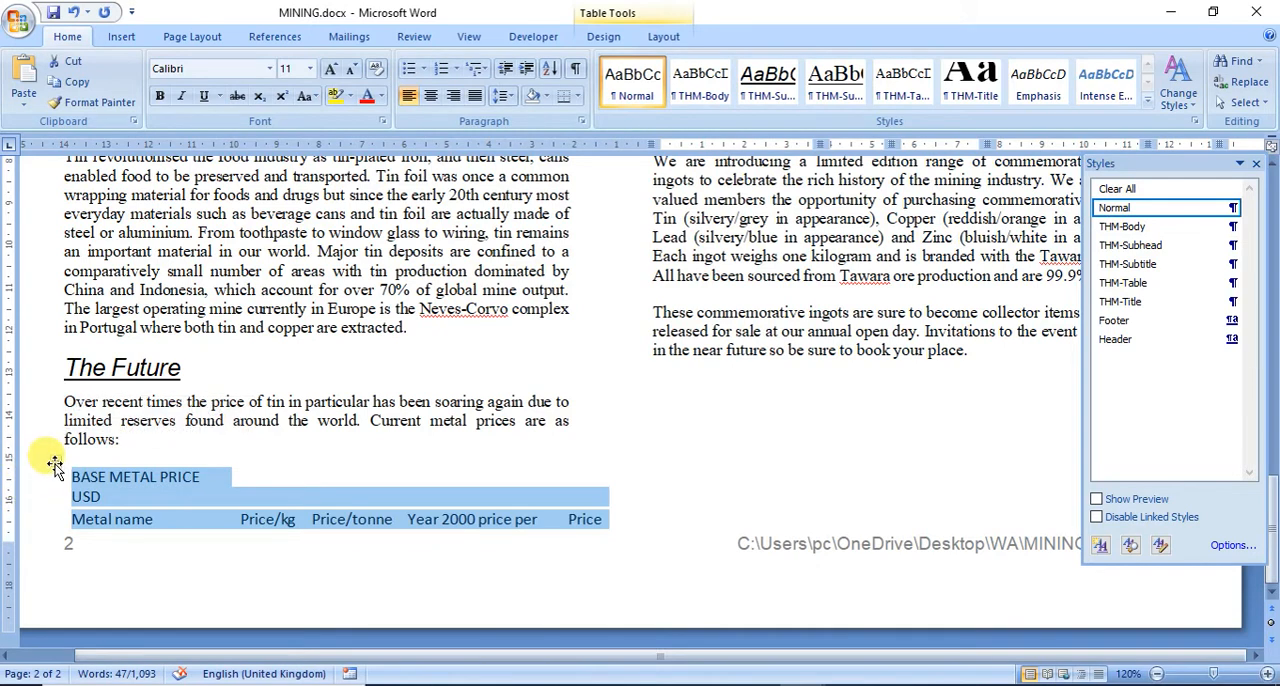
{"action": "left_click", "coordinate": [577, 96]}
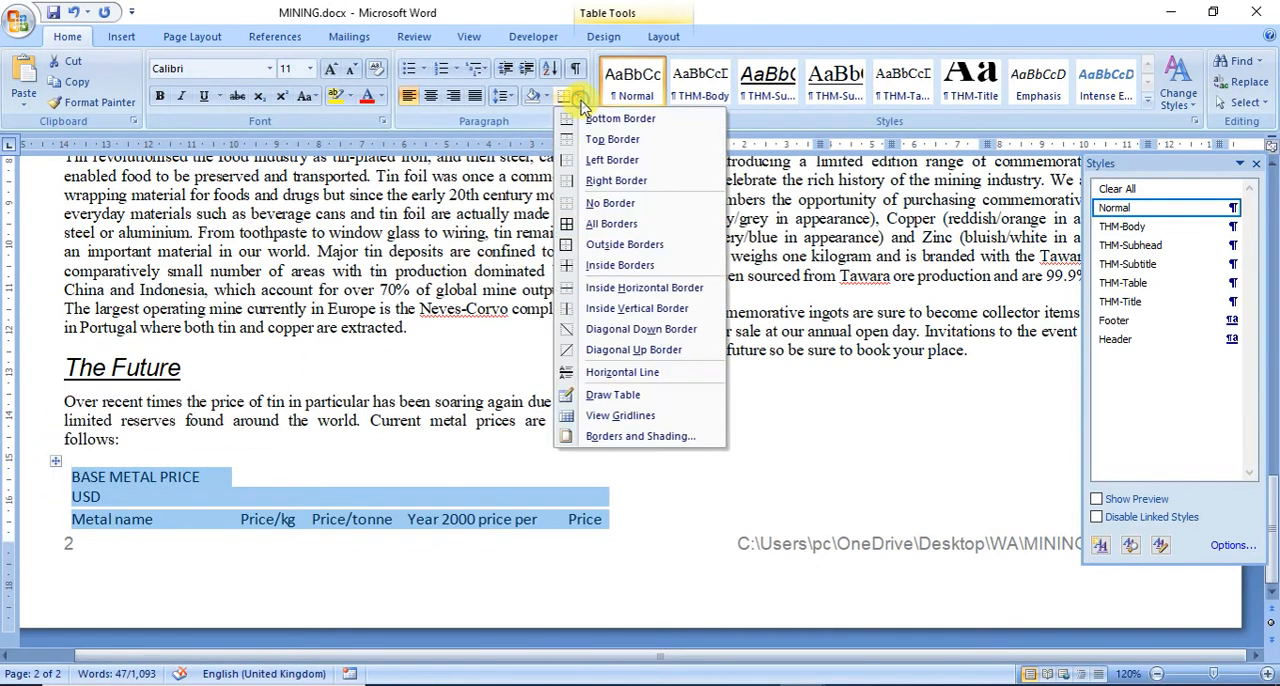
{"action": "left_click", "coordinate": [619, 229]}
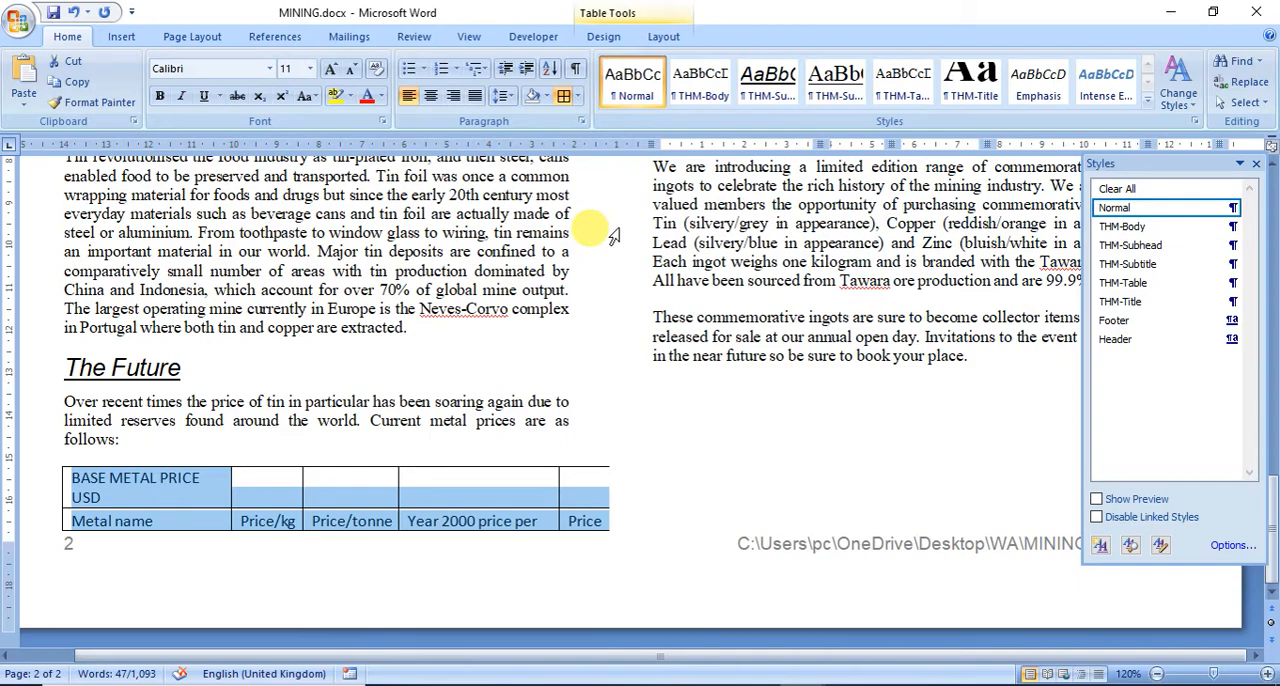
Step: Check question 14 in the exam paper, and delete the "Year 2000 price per kg" column from the price table in MINING
{"action": "left_click", "coordinate": [757, 680]}
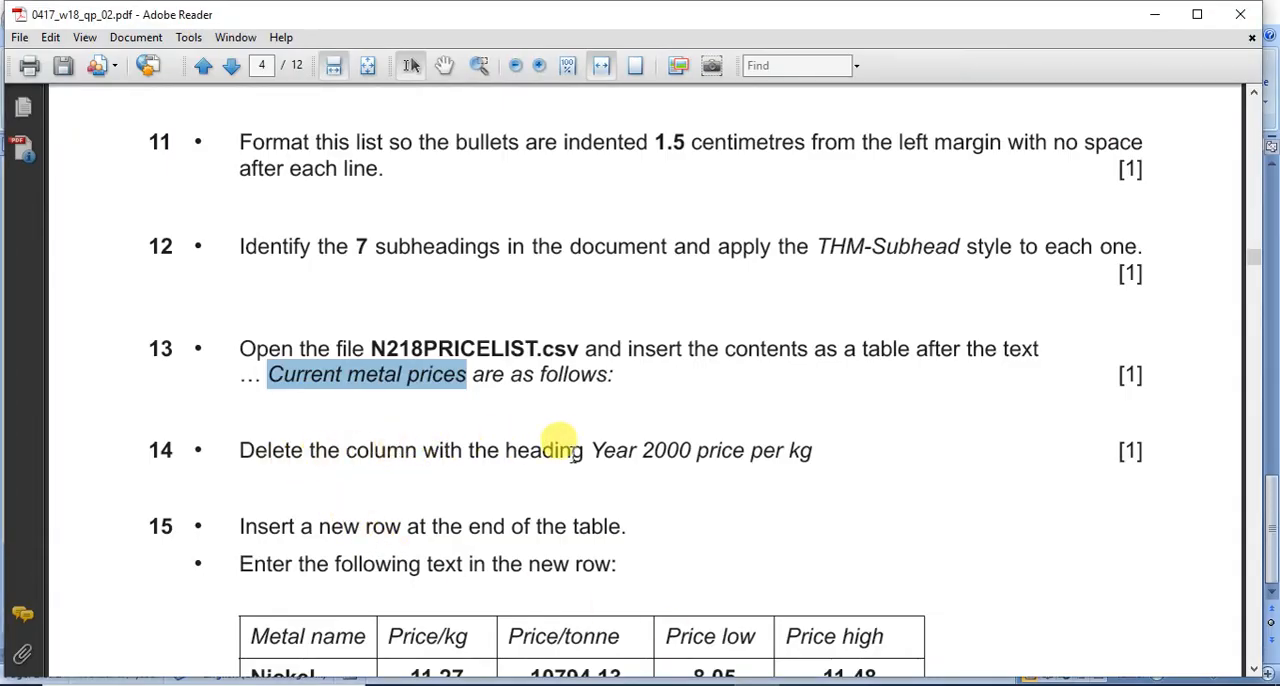
{"action": "left_click_drag", "start_coordinate": [593, 450], "coordinate": [785, 455]}
{"action": "key", "text": "alt+Tab"}
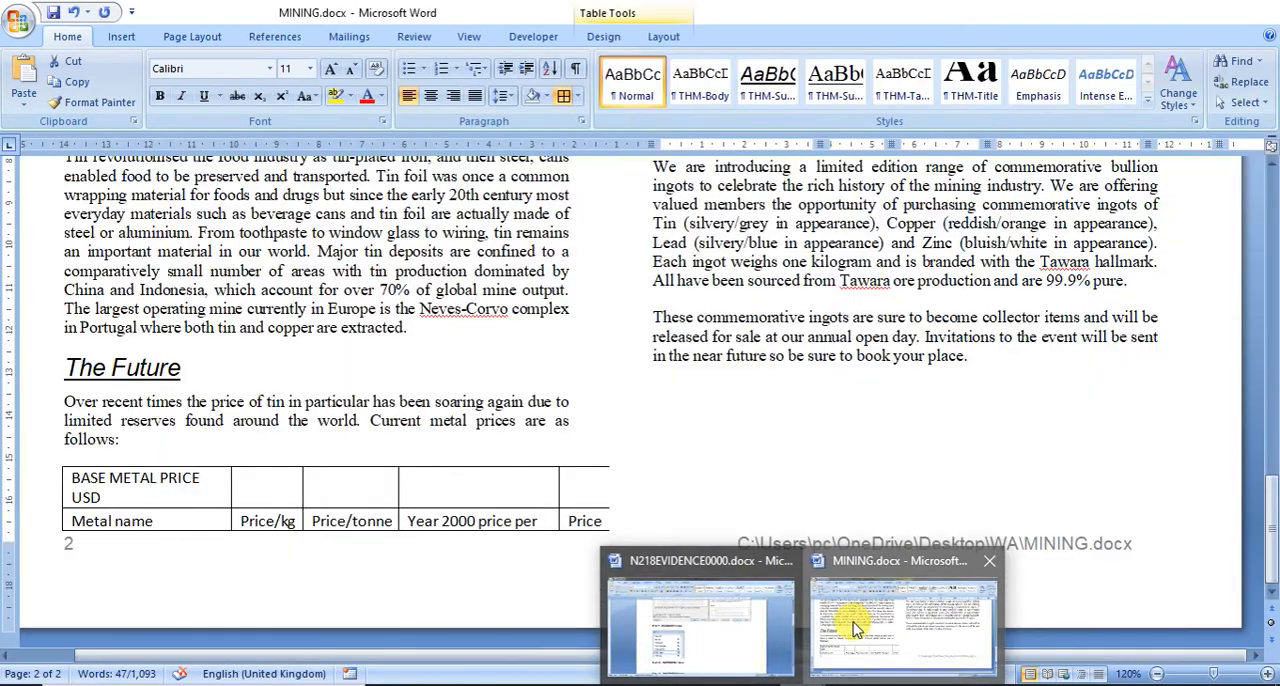
{"action": "left_click", "coordinate": [900, 620]}
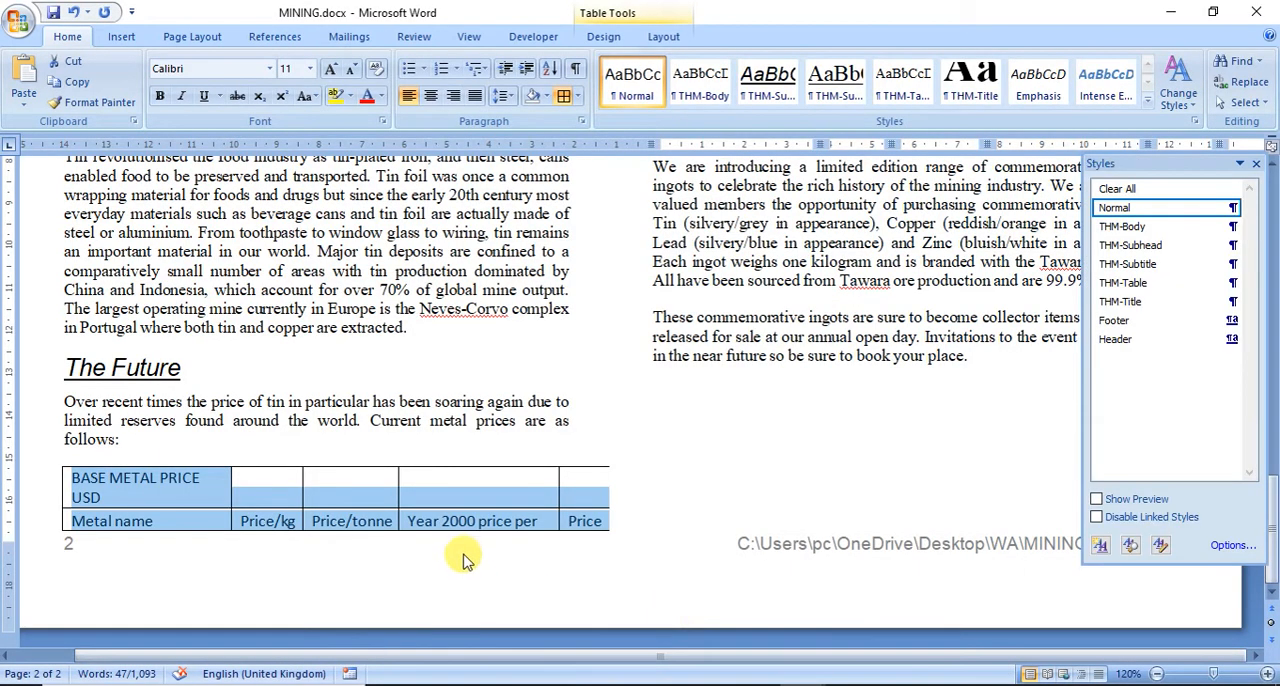
{"action": "left_click", "coordinate": [460, 522]}
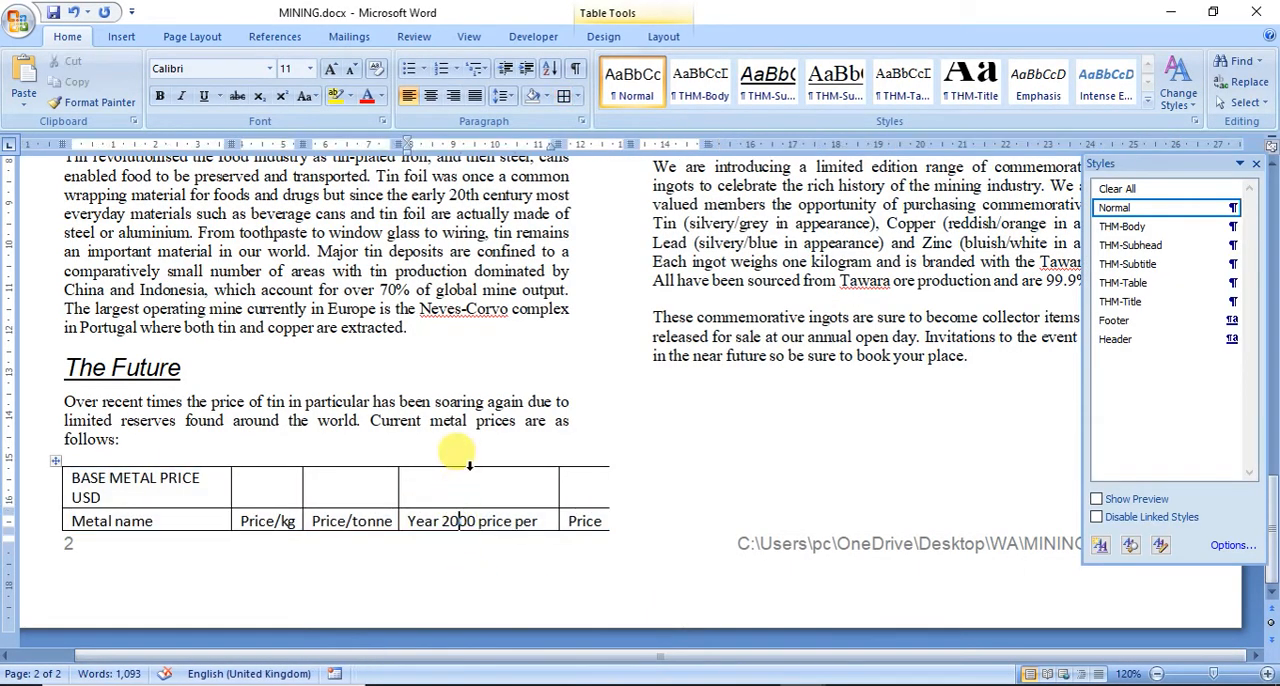
{"action": "left_click", "coordinate": [469, 465]}
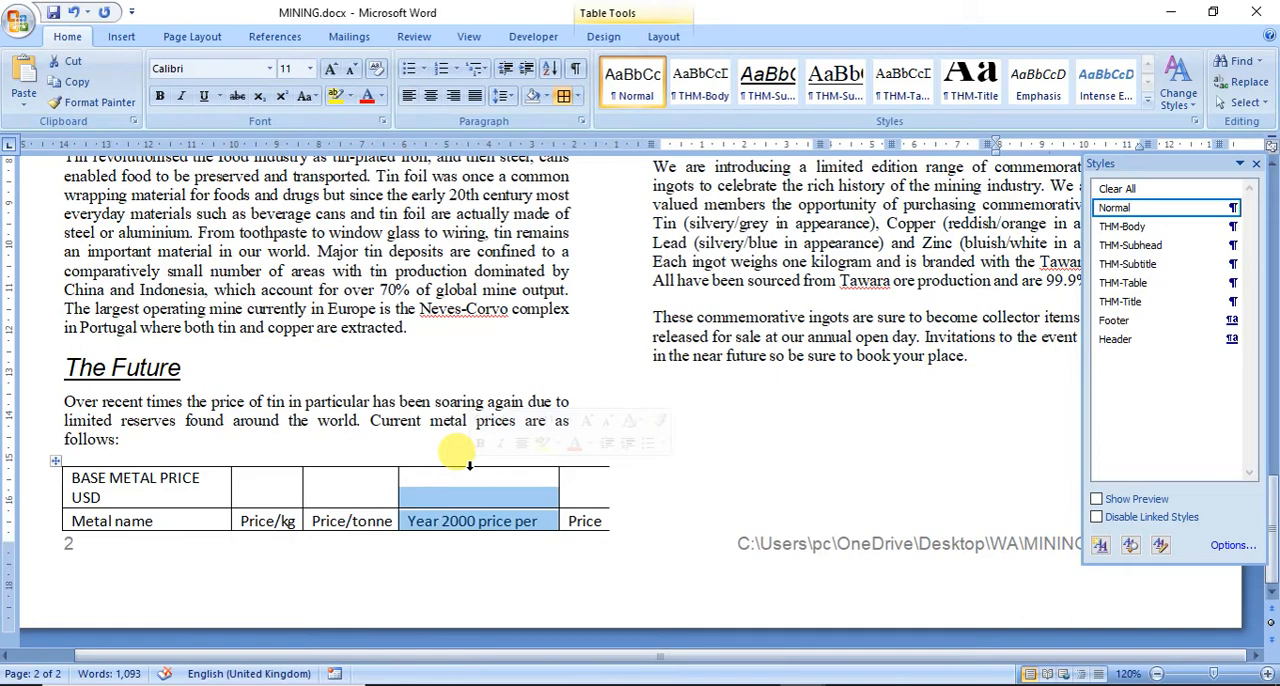
{"action": "scroll", "coordinate": [469, 465], "scroll_direction": "up", "scroll_amount": 5}
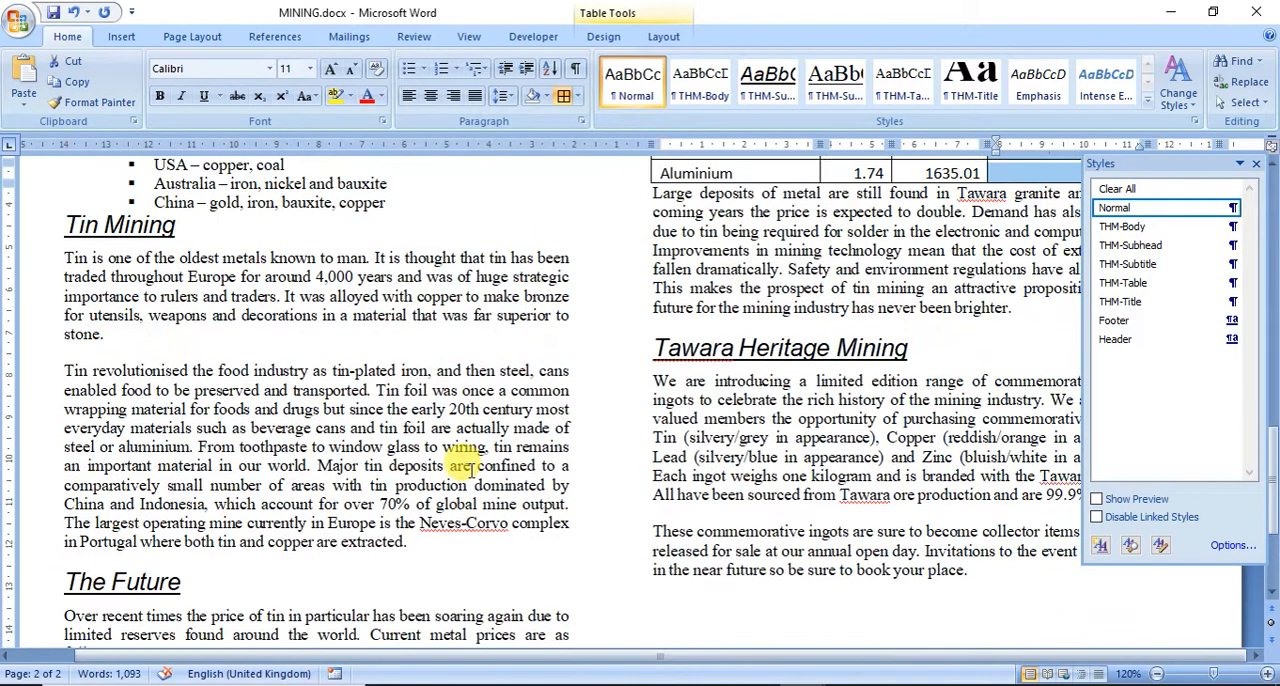
{"action": "scroll", "coordinate": [467, 470], "scroll_direction": "down", "scroll_amount": 3}
{"action": "scroll", "coordinate": [468, 470], "scroll_direction": "down", "scroll_amount": 1}
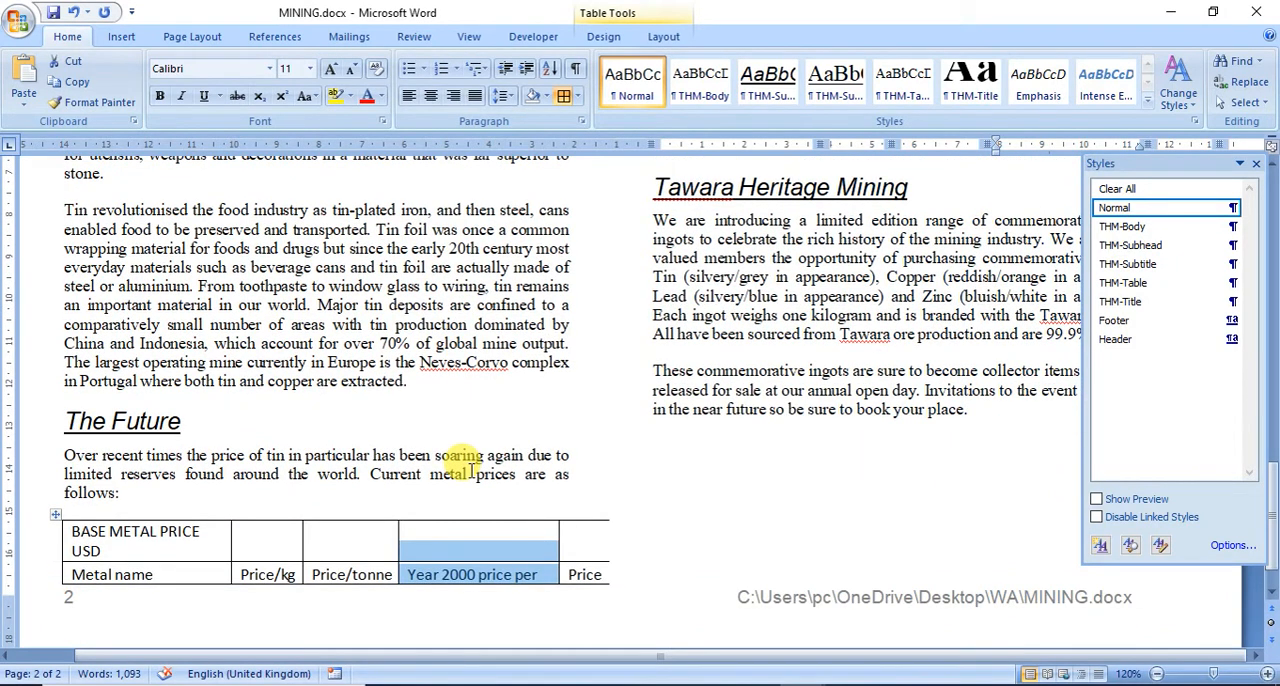
{"action": "key", "text": "ctrl+z"}
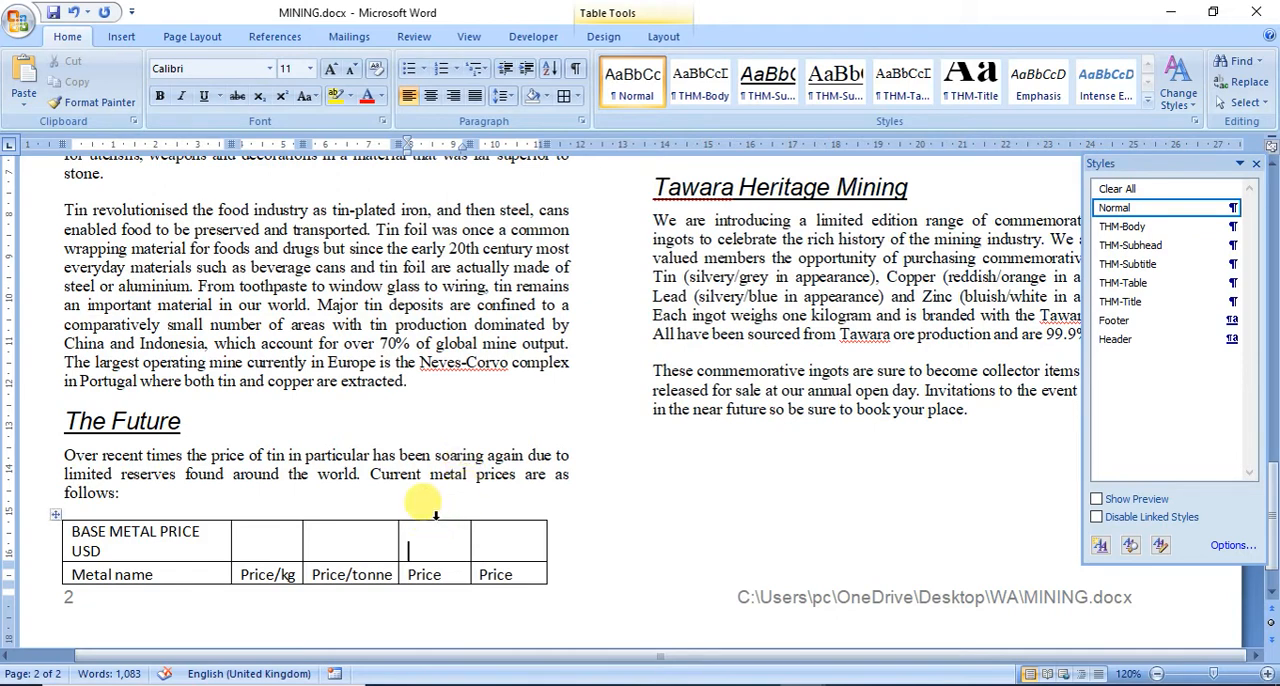
Step: Widen the Price high and Price low columns of the price table so their headings fit on one line
{"action": "left_click", "coordinate": [435, 512]}
{"action": "right_click", "coordinate": [437, 540]}
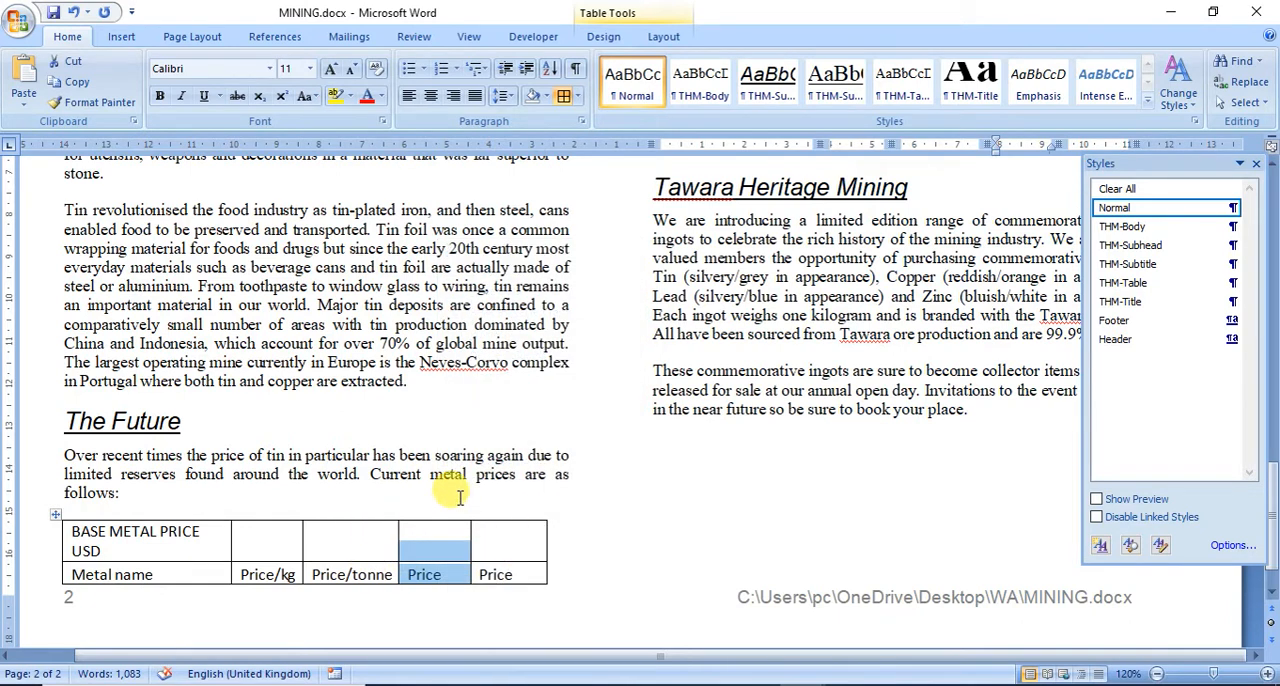
{"action": "left_click_drag", "start_coordinate": [546, 537], "coordinate": [564, 532]}
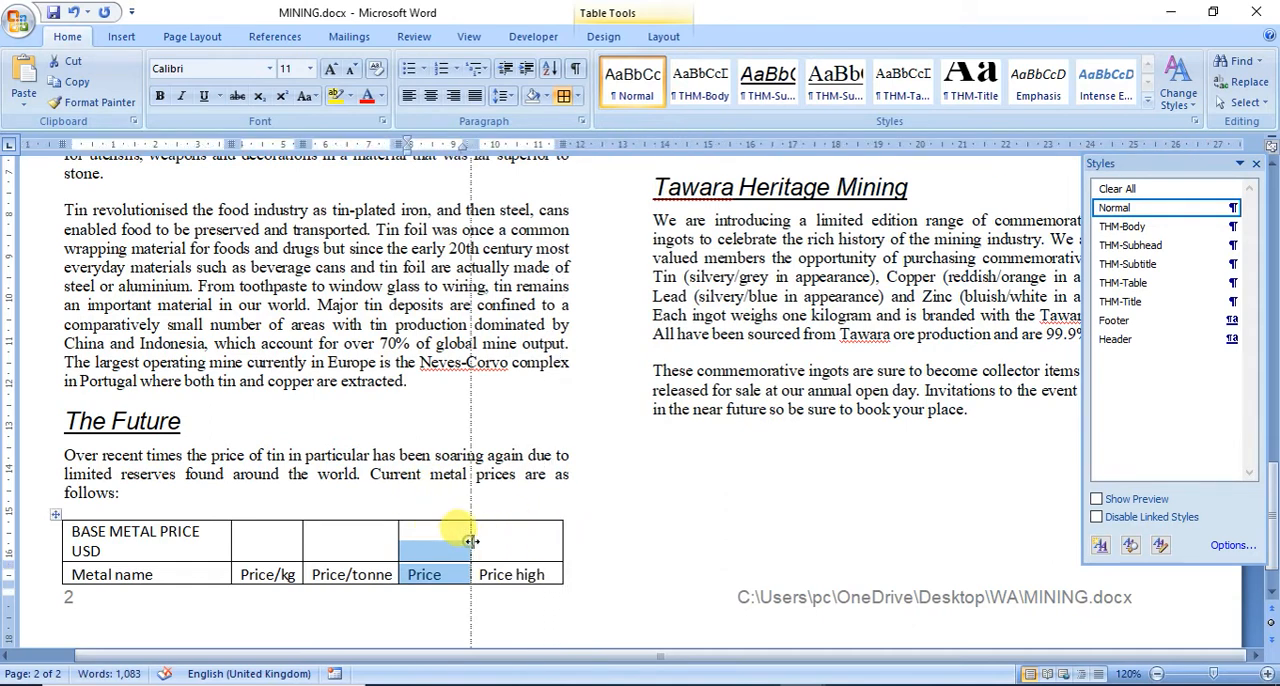
{"action": "double_click", "coordinate": [481, 540]}
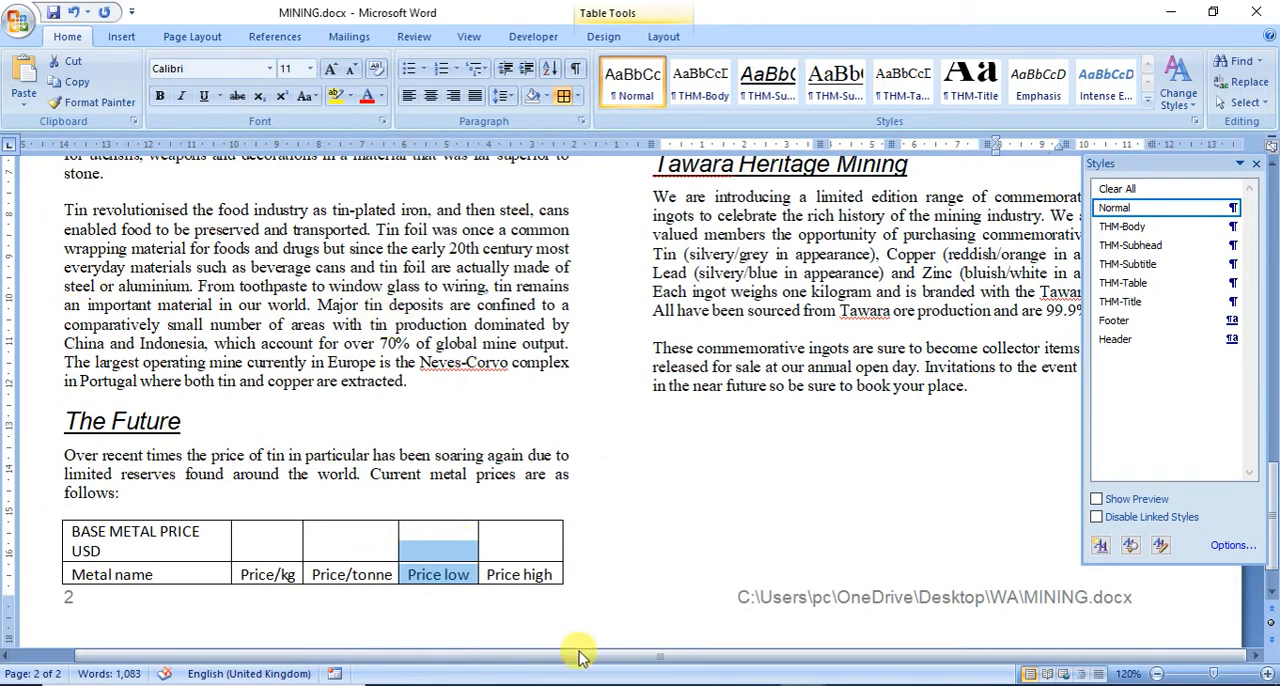
Step: Read questions 15 to 17 in the exam paper for the new row, sorting and first-row formatting, and return to MINING
{"action": "left_click", "coordinate": [757, 685]}
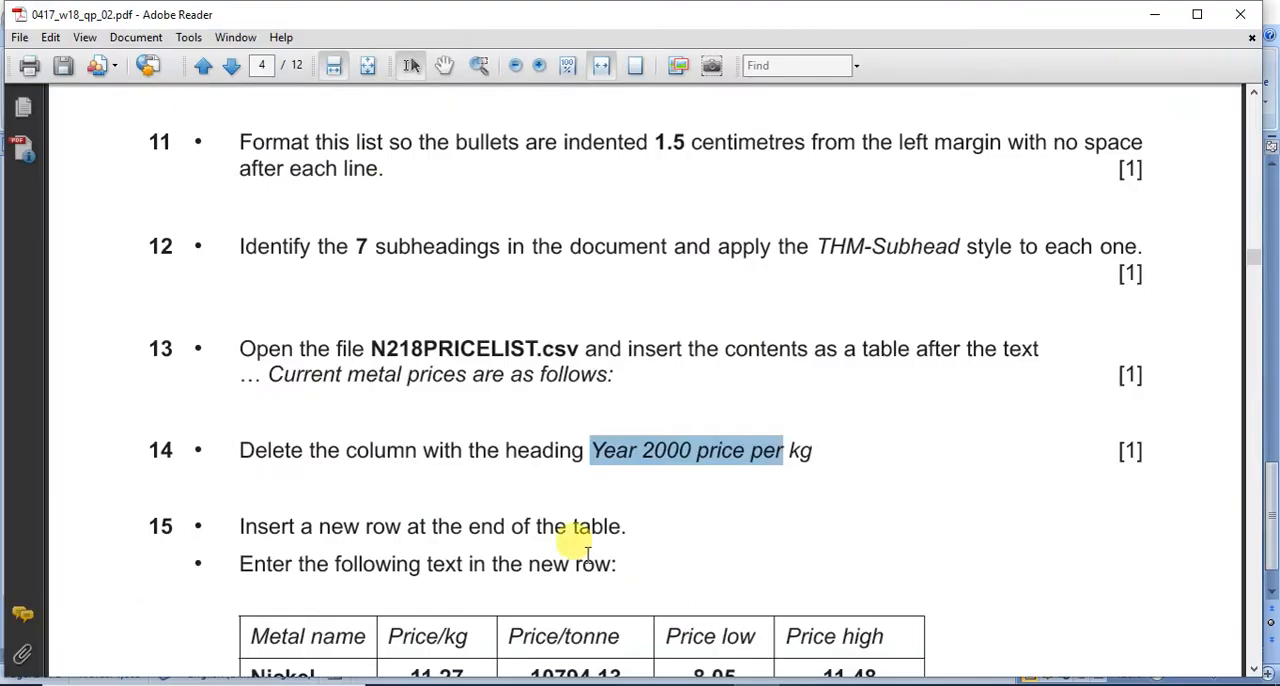
{"action": "scroll", "coordinate": [587, 553], "scroll_direction": "down", "scroll_amount": 3}
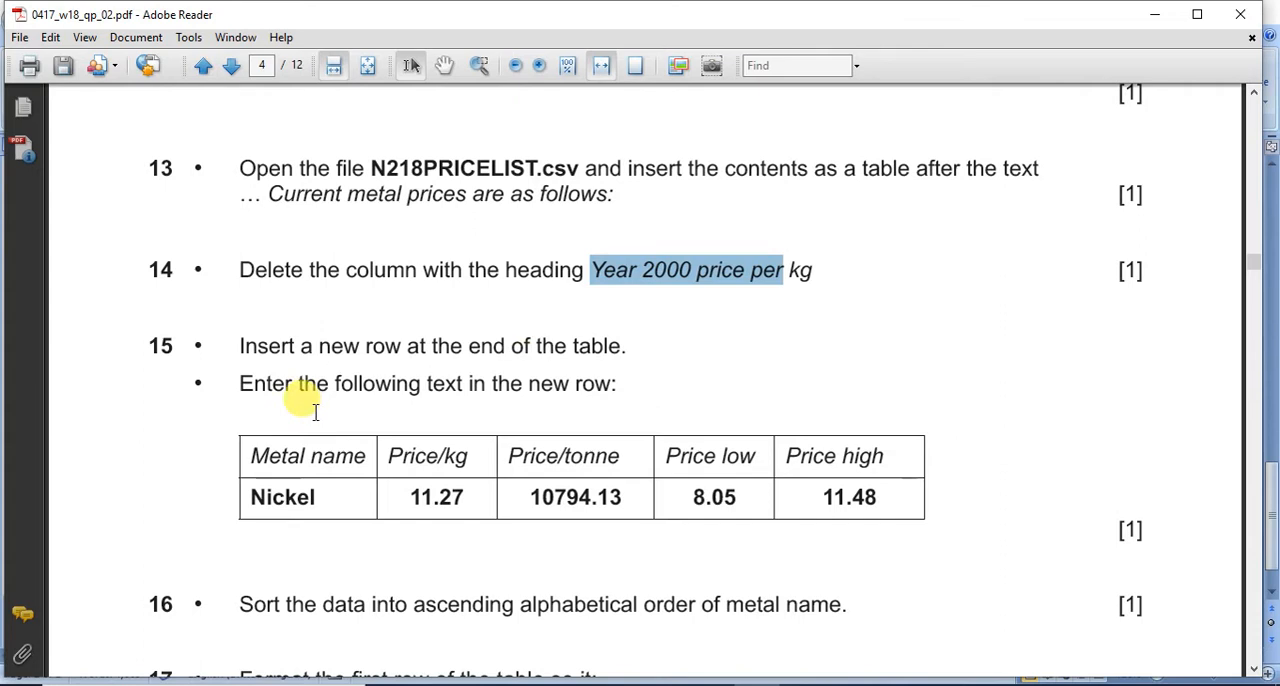
{"action": "scroll", "coordinate": [315, 412], "scroll_direction": "down", "scroll_amount": 2}
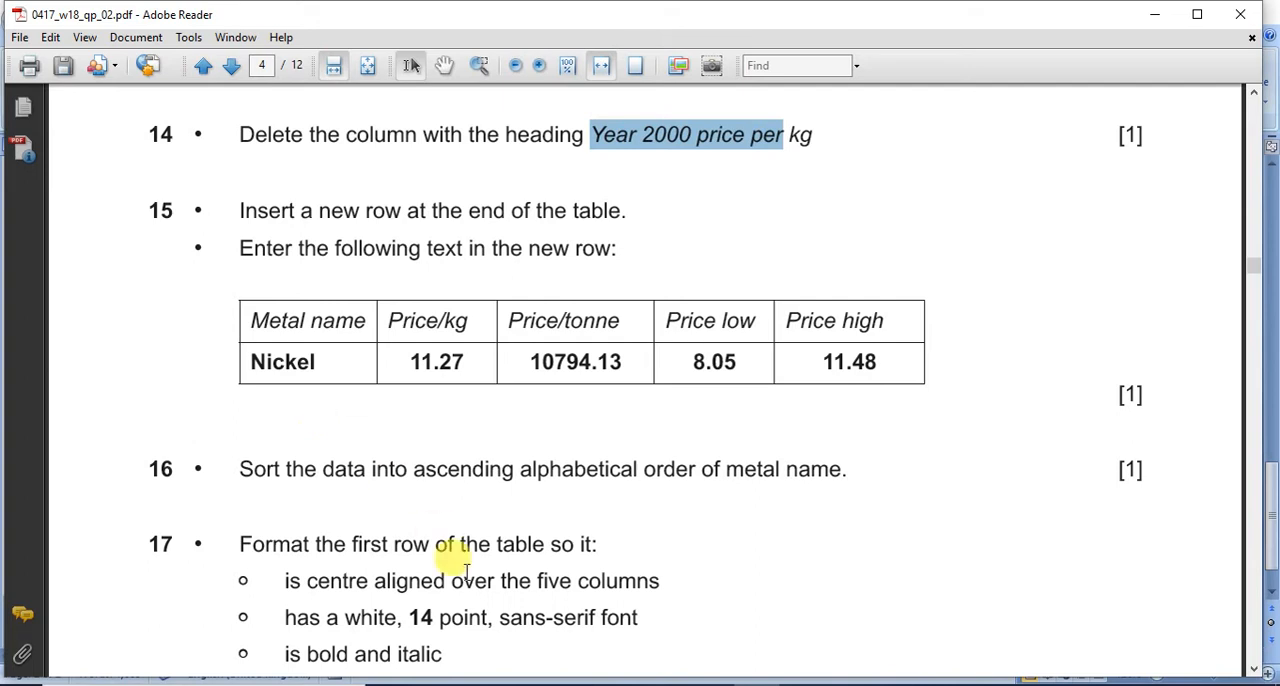
{"action": "left_click", "coordinate": [800, 685]}
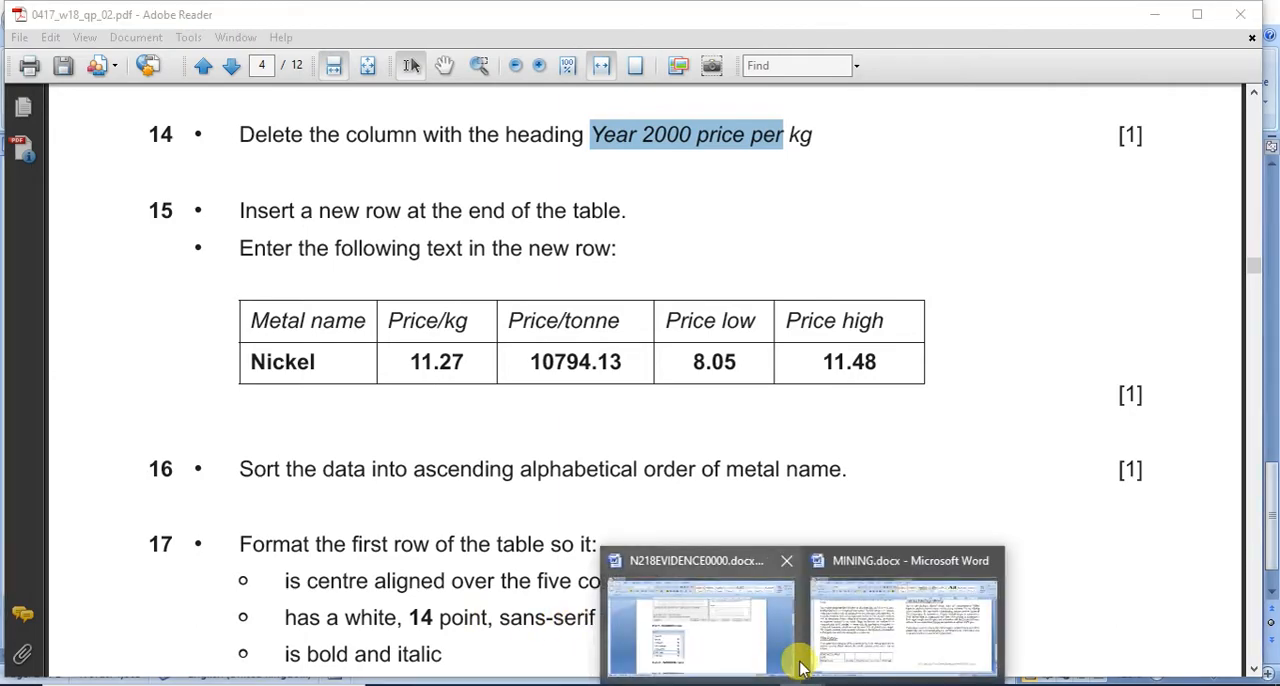
{"action": "left_click", "coordinate": [901, 628]}
Step: Close the Styles pane covering the price table, and place the cursor in the last cell of the Aluminium row
{"action": "scroll", "coordinate": [897, 612], "scroll_direction": "up", "scroll_amount": 6}
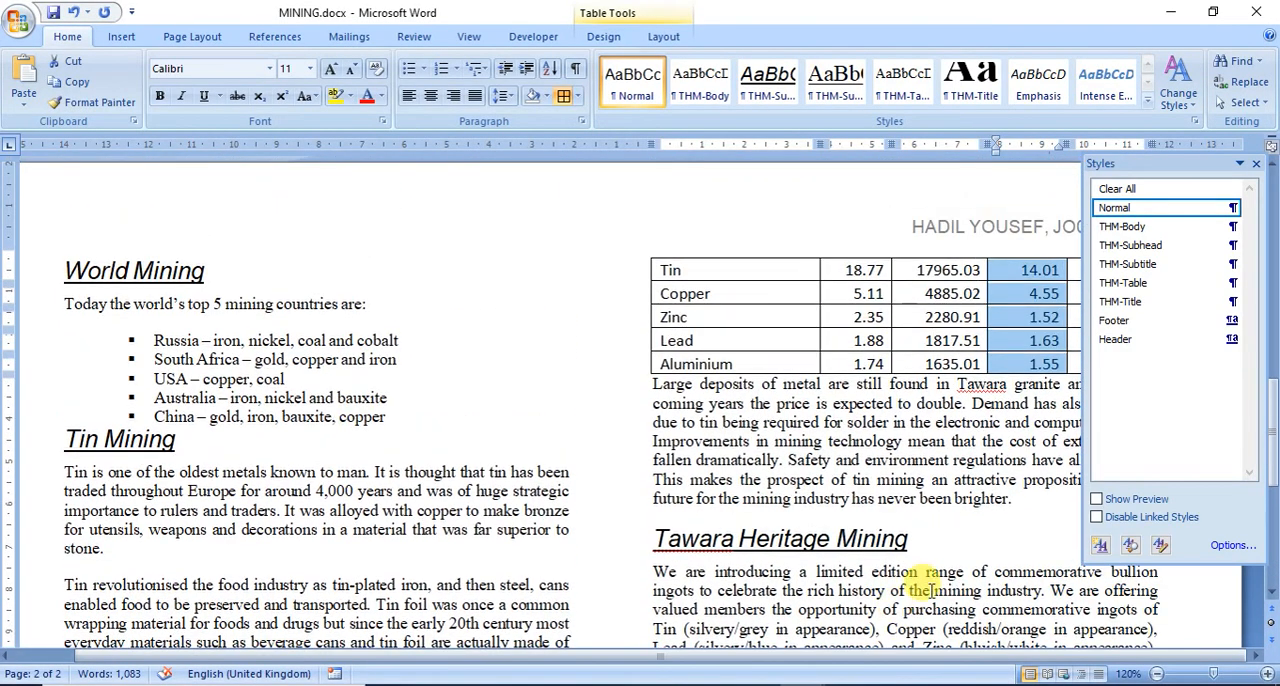
{"action": "left_click_drag", "start_coordinate": [1193, 168], "coordinate": [1218, 176]}
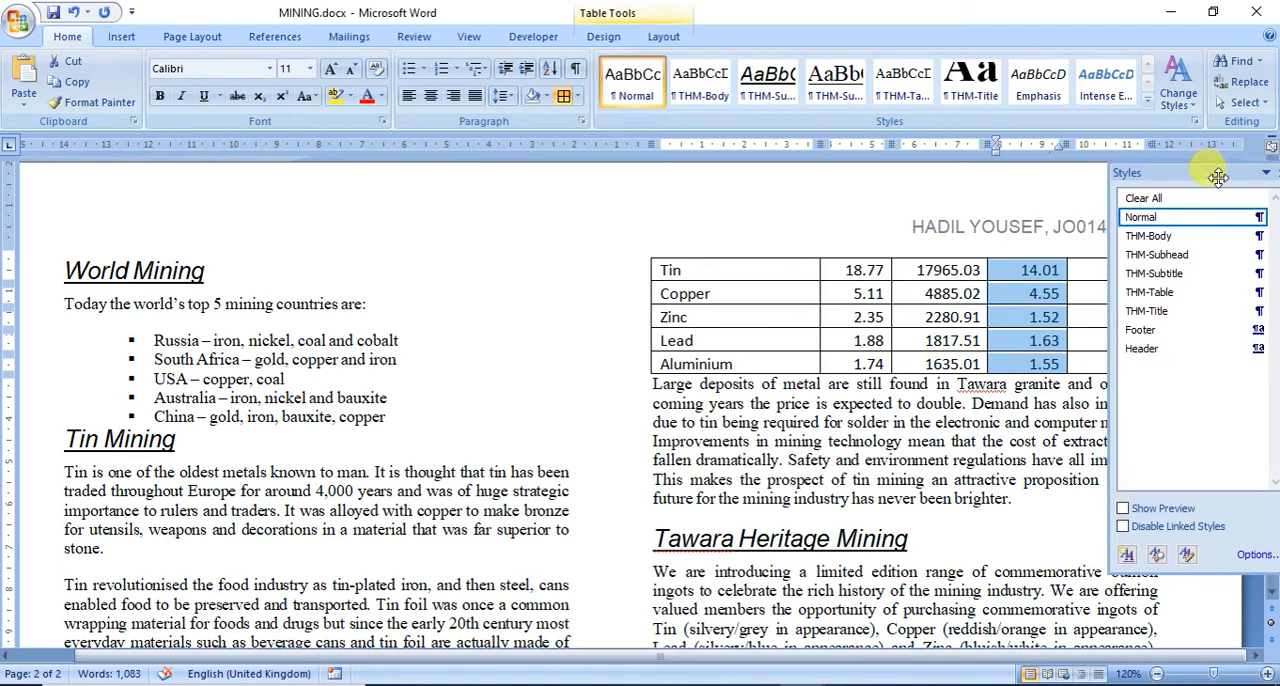
{"action": "left_click", "coordinate": [910, 403]}
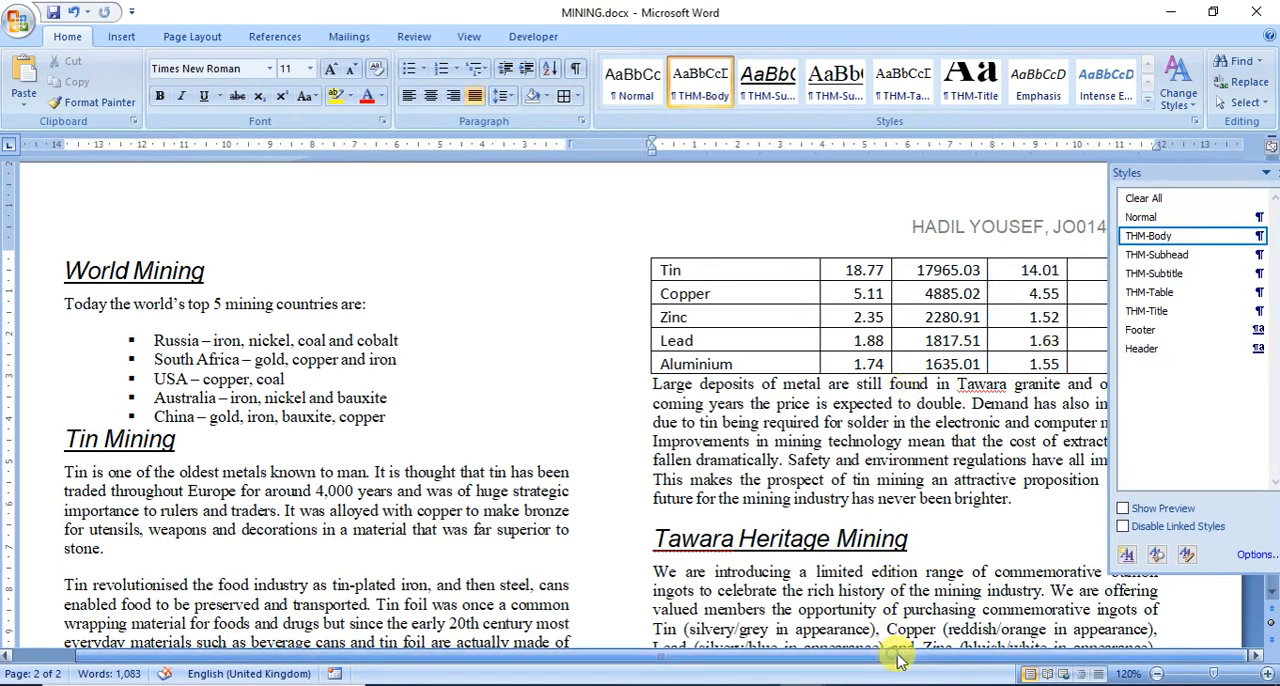
{"action": "left_click", "coordinate": [1266, 173]}
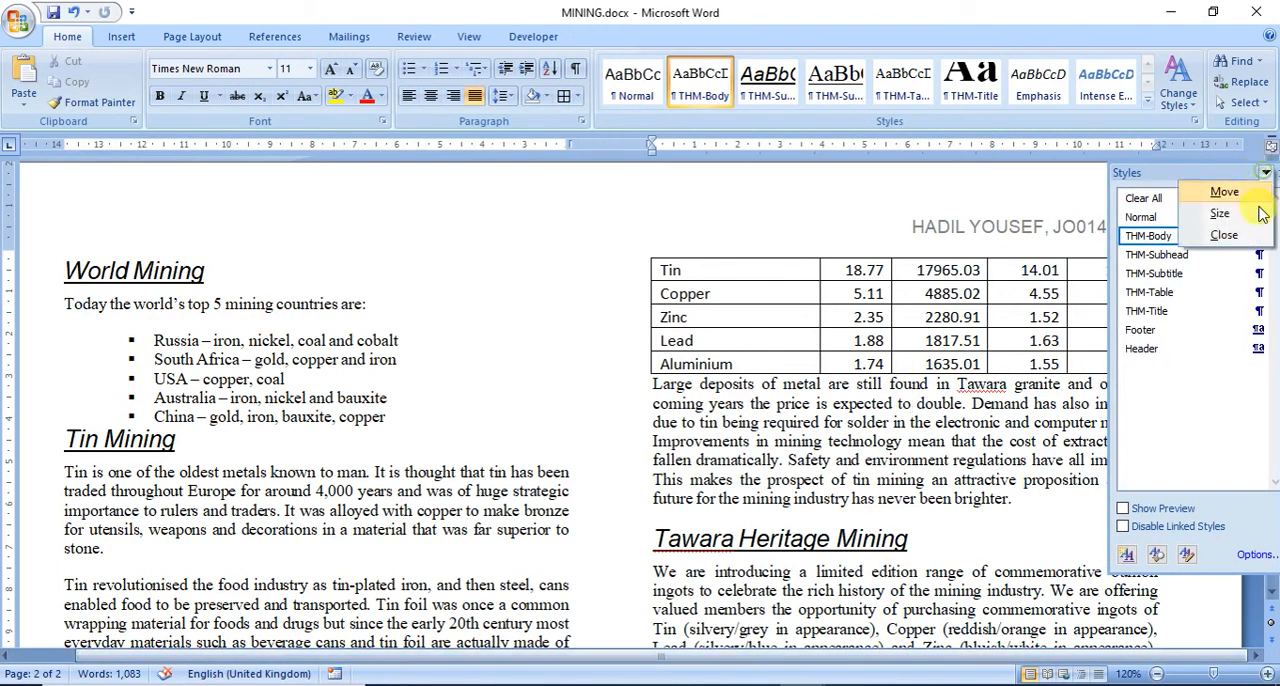
{"action": "left_click", "coordinate": [1200, 186]}
{"action": "left_click_drag", "start_coordinate": [1065, 176], "coordinate": [1015, 184]}
{"action": "left_click", "coordinate": [1116, 187]}
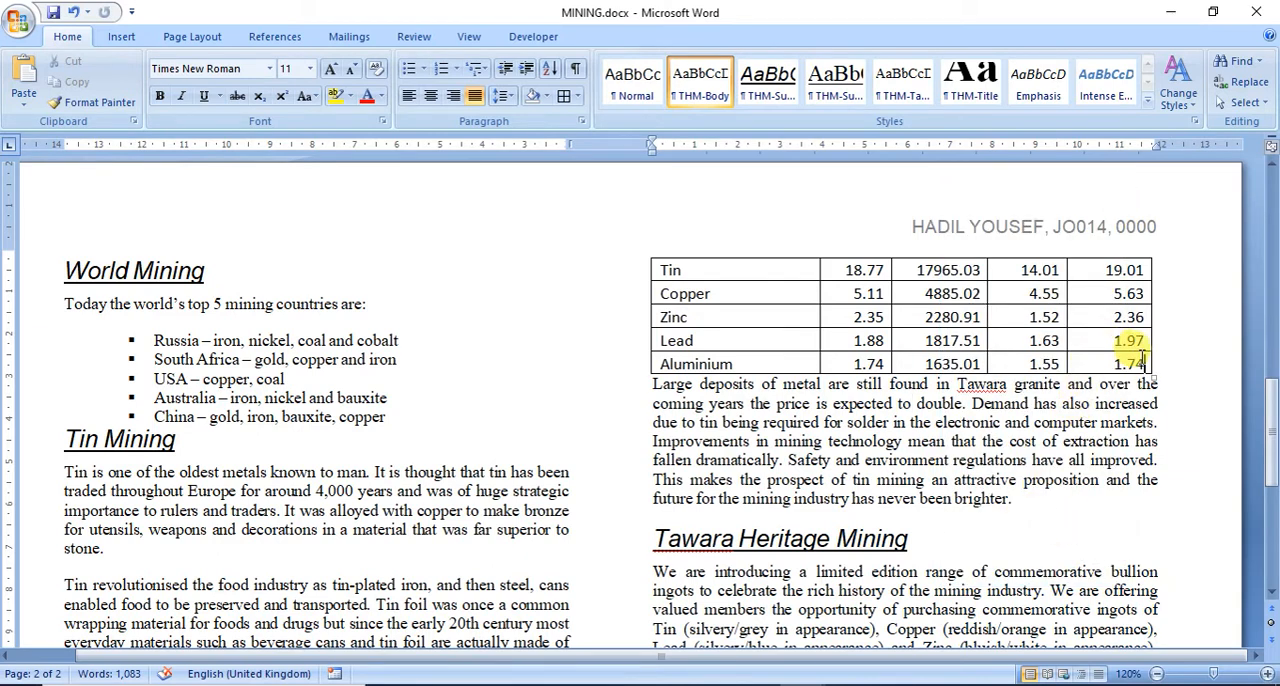
{"action": "left_click", "coordinate": [1141, 366]}
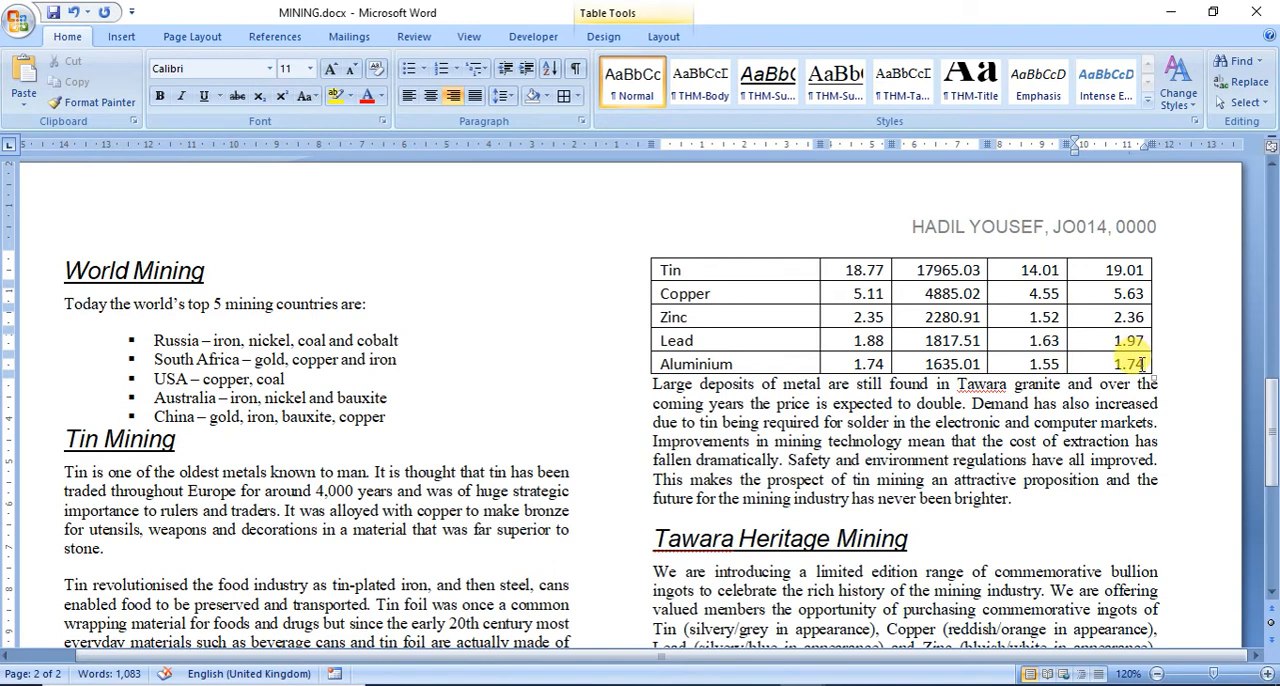
Step: Add an empty row at the end of the price table, below the Aluminium row
{"action": "key", "text": "Tab"}
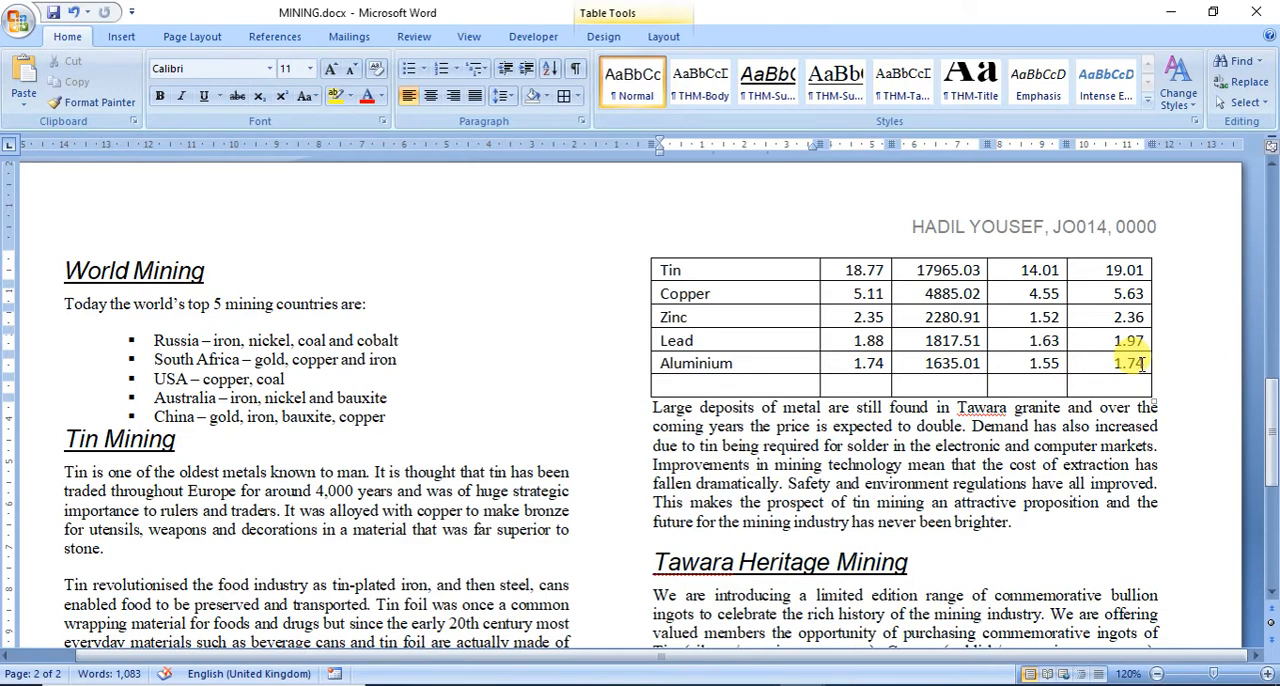
{"action": "right_click", "coordinate": [1136, 368]}
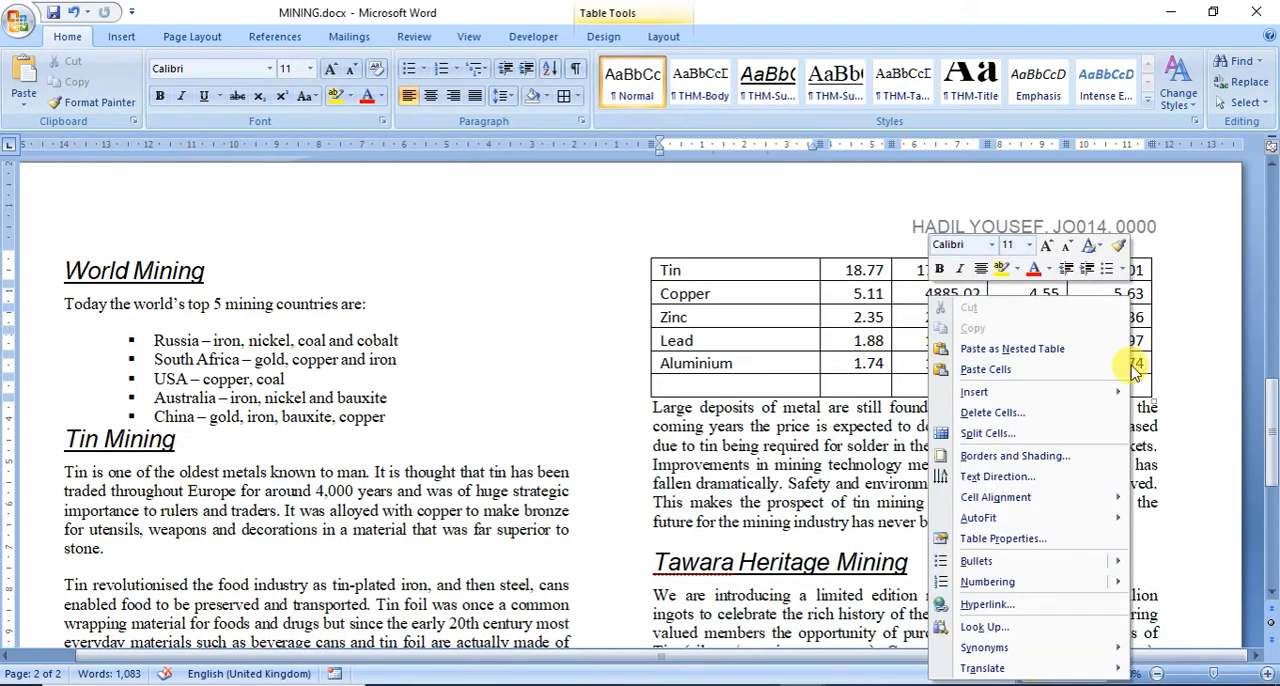
{"action": "mouse_move", "coordinate": [1066, 394]}
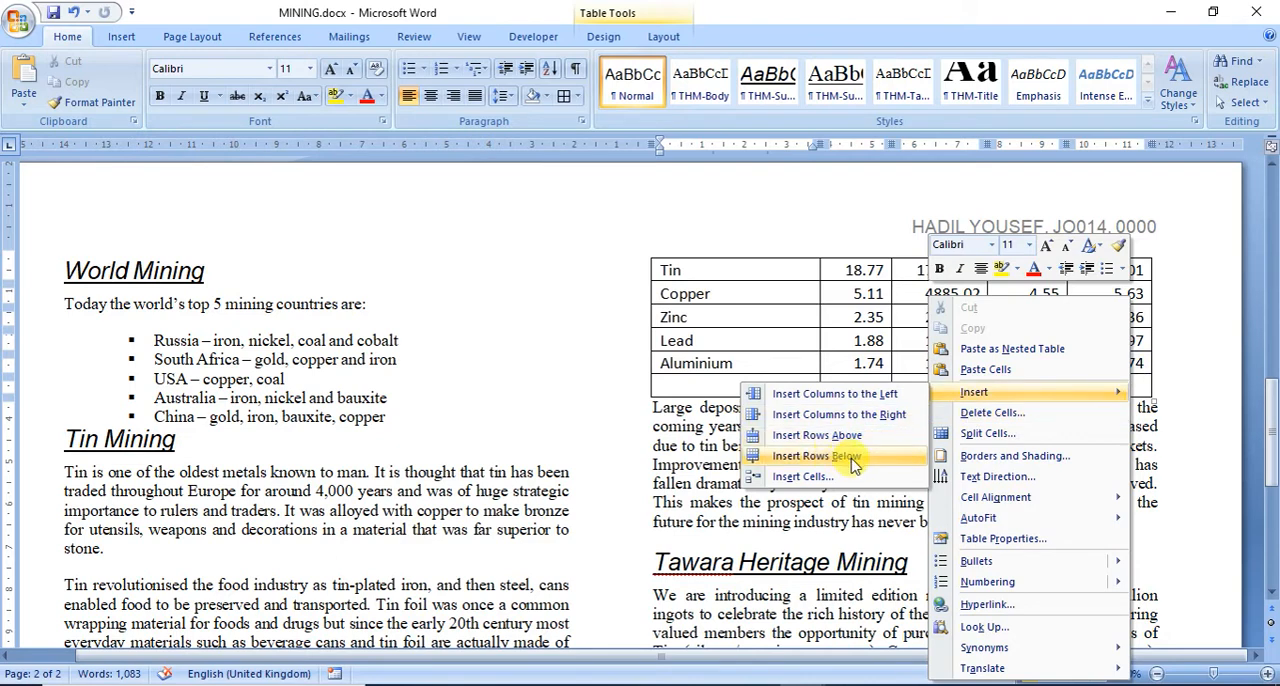
{"action": "left_click", "coordinate": [864, 362]}
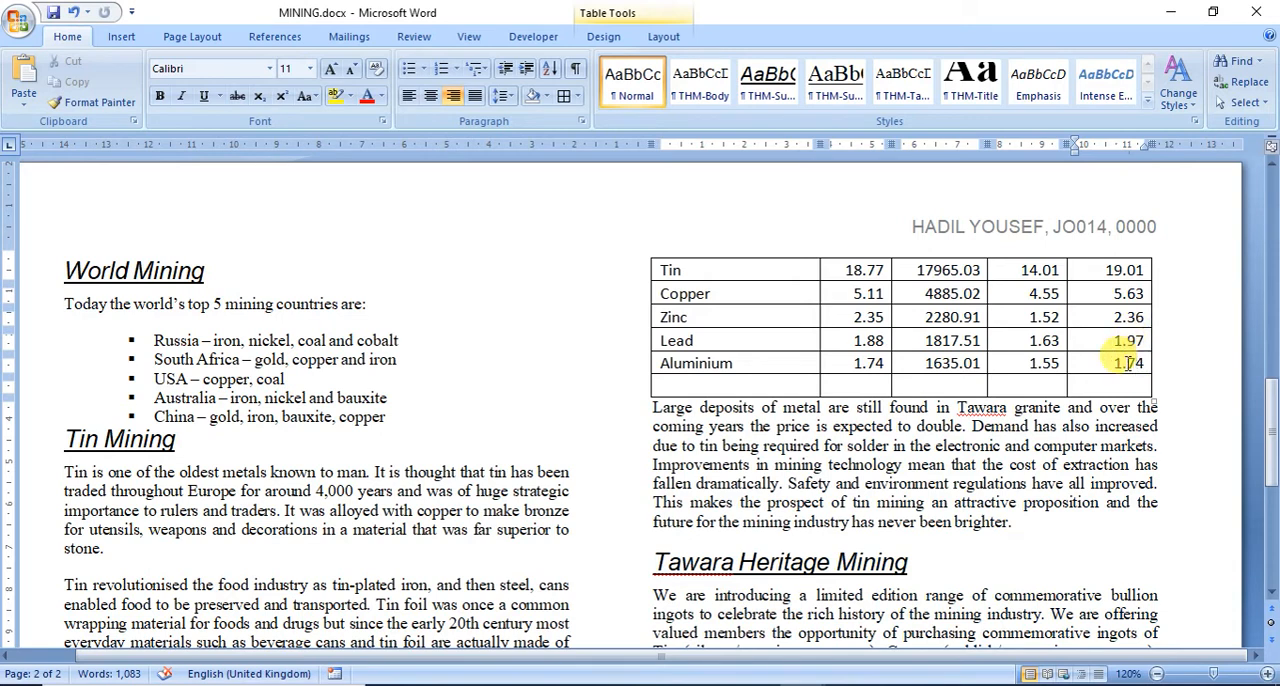
{"action": "right_click", "coordinate": [1128, 366]}
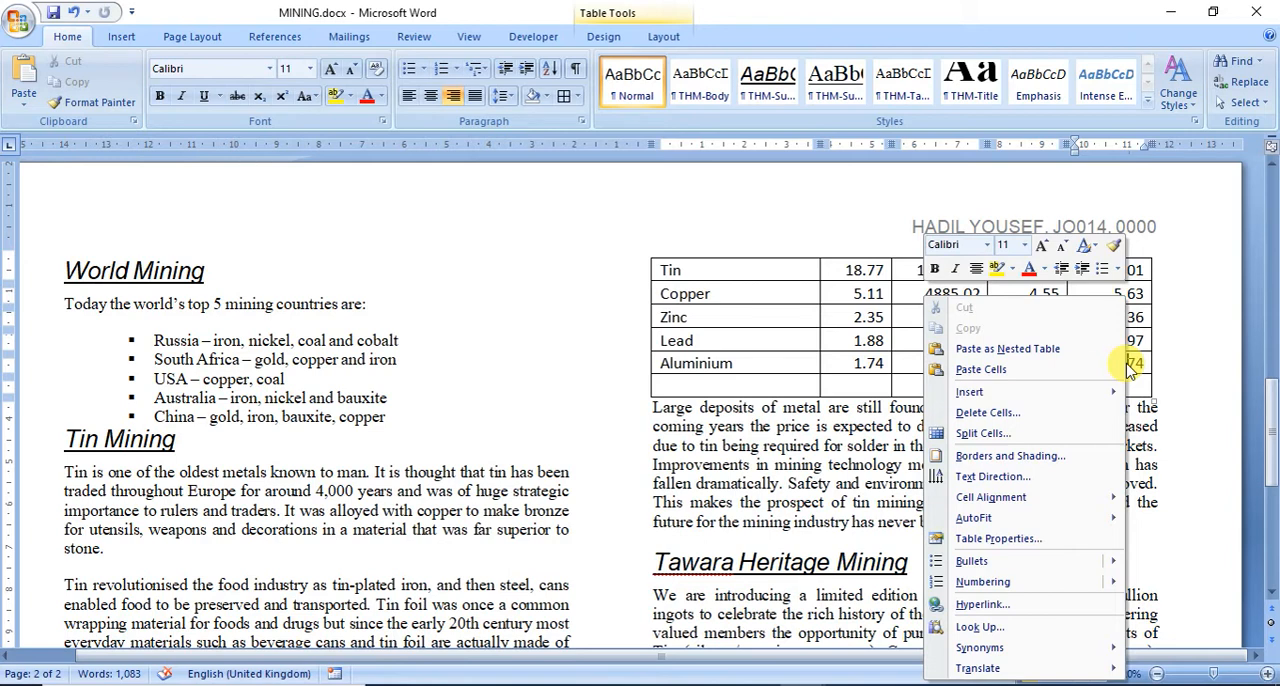
{"action": "mouse_move", "coordinate": [990, 393]}
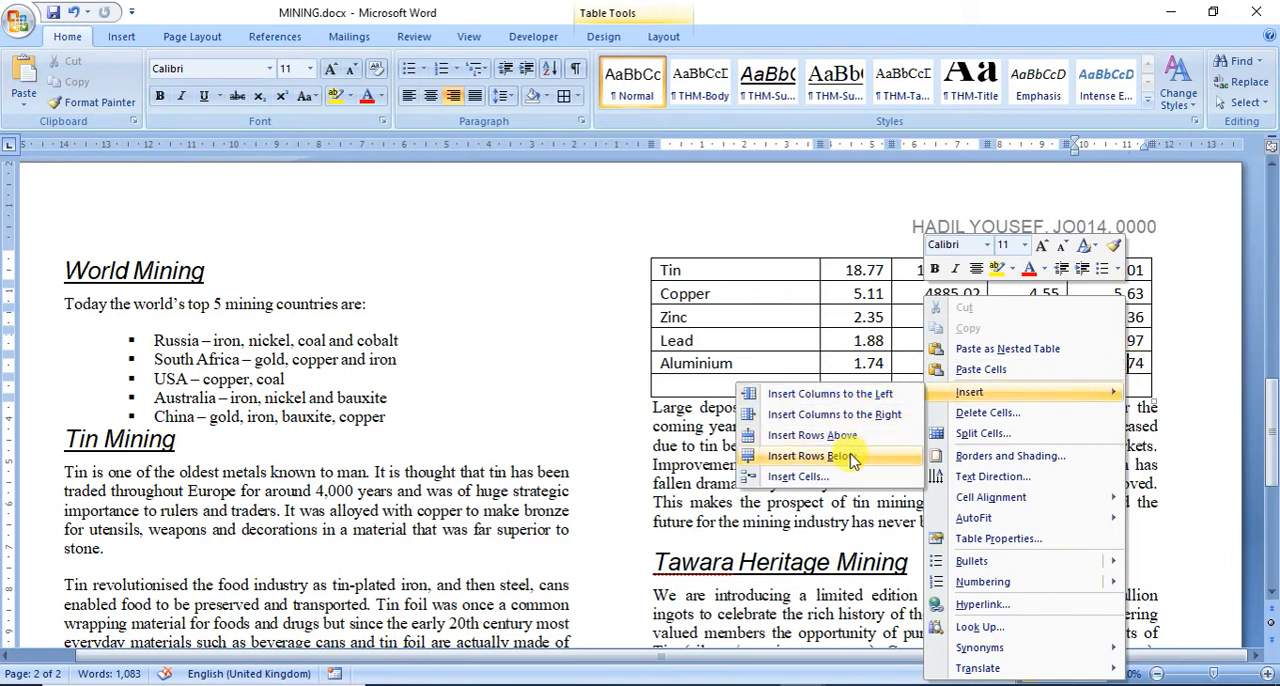
Step: Fill the first three cells of the new last row with Nickel, 11.27 and 10794.13
{"action": "left_click", "coordinate": [689, 386]}
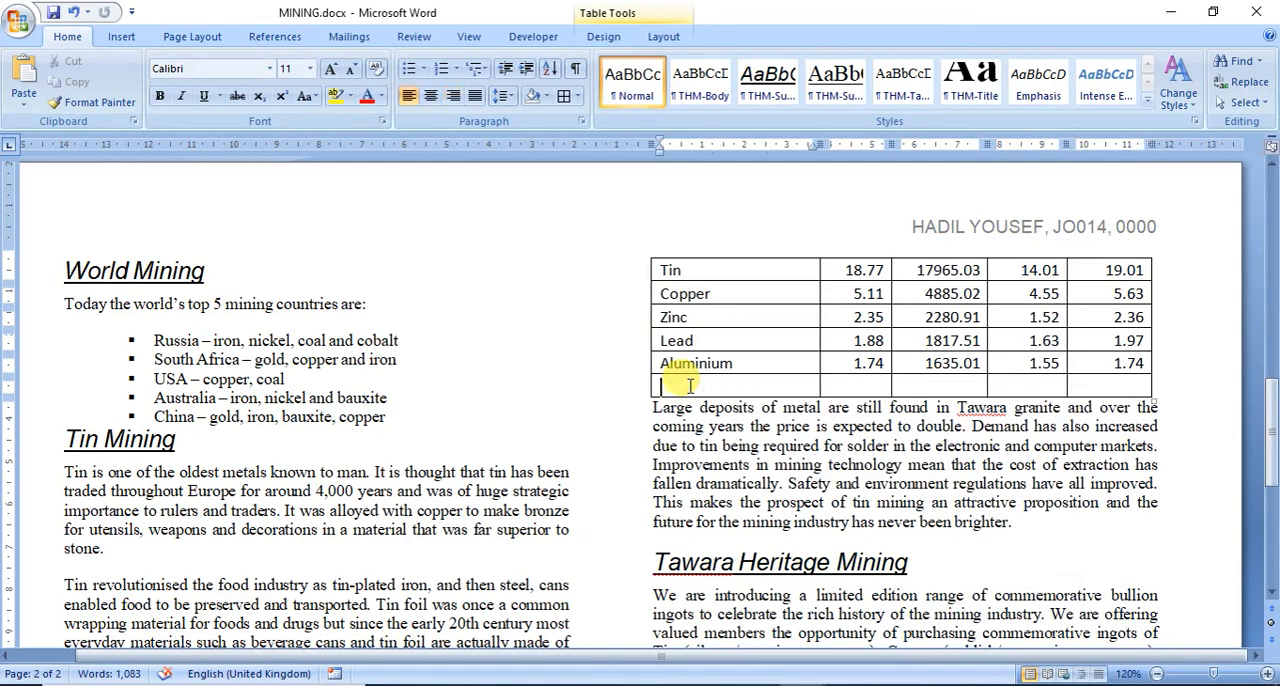
{"action": "type", "text": "nl"}
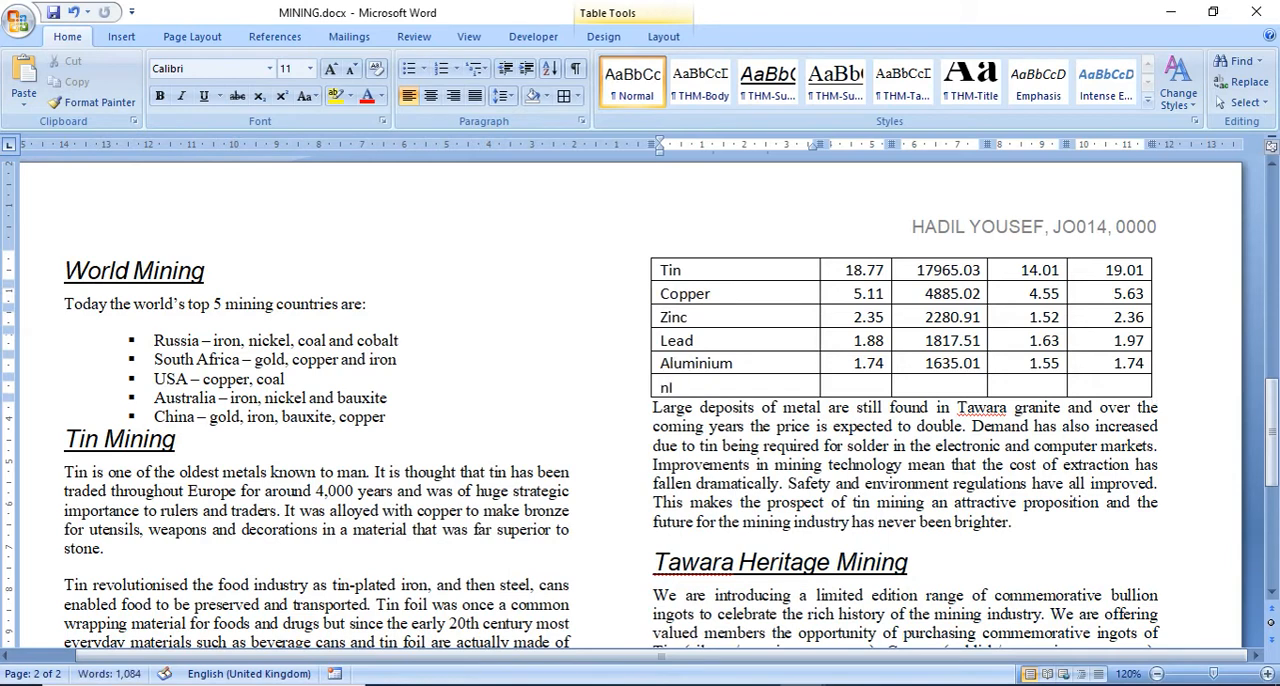
{"action": "type", "text": "CKEL"}
{"action": "key", "text": "Tab"}
{"action": "type", "text": "11.27"}
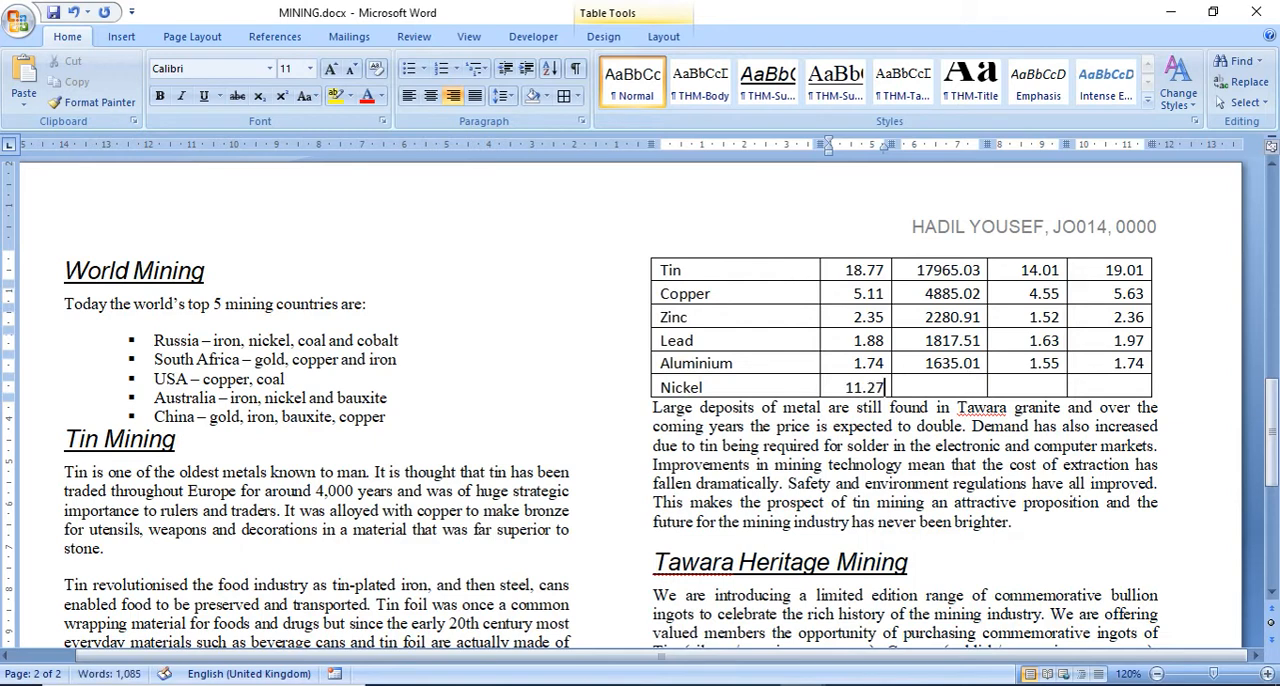
{"action": "key", "text": "Tab"}
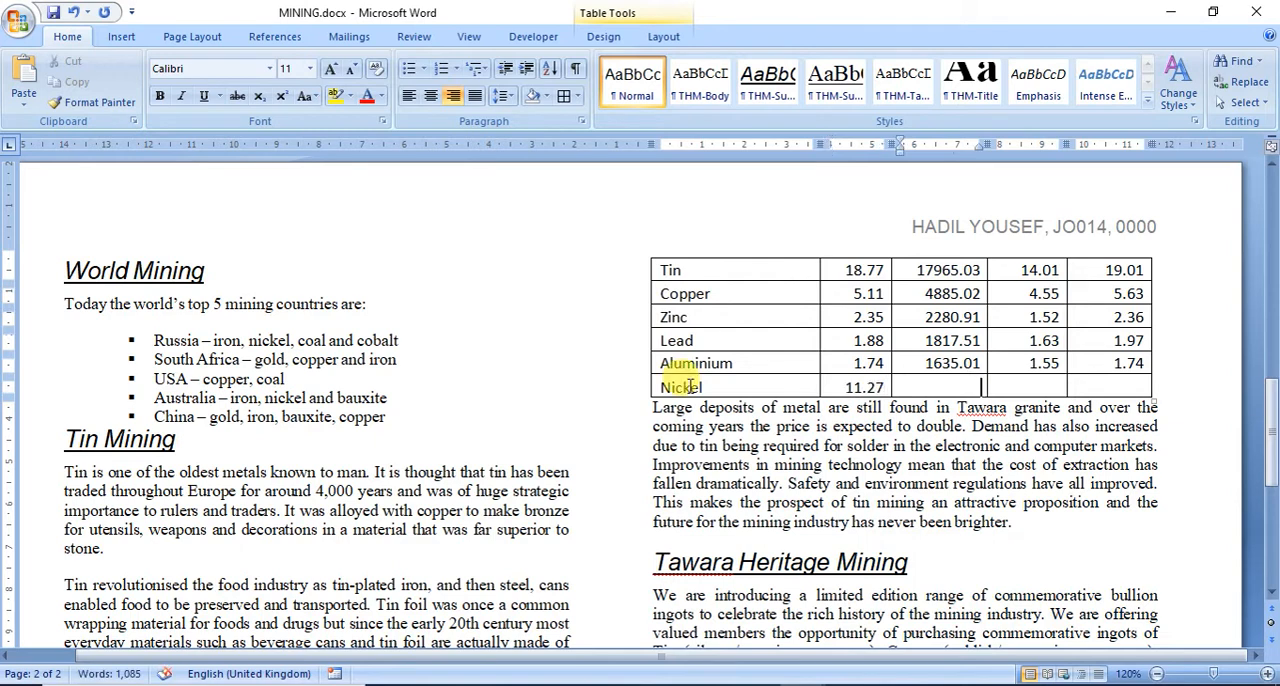
{"action": "type", "text": "10"}
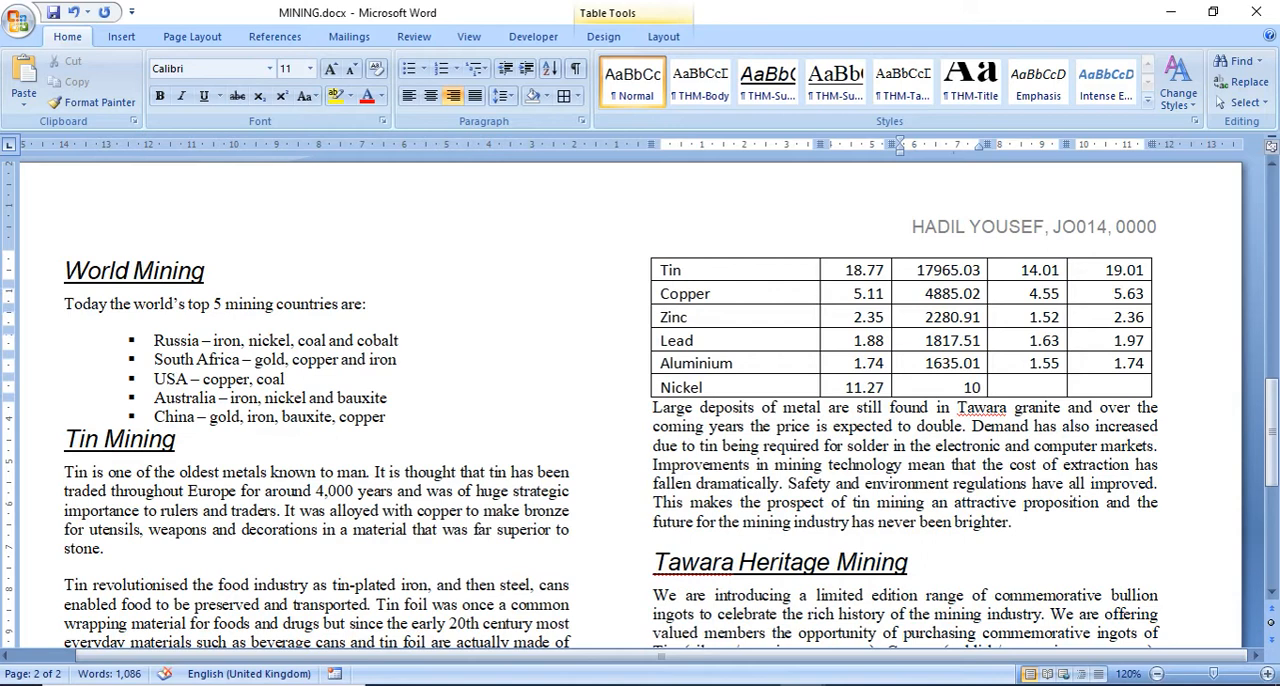
{"action": "type", "text": "794.13"}
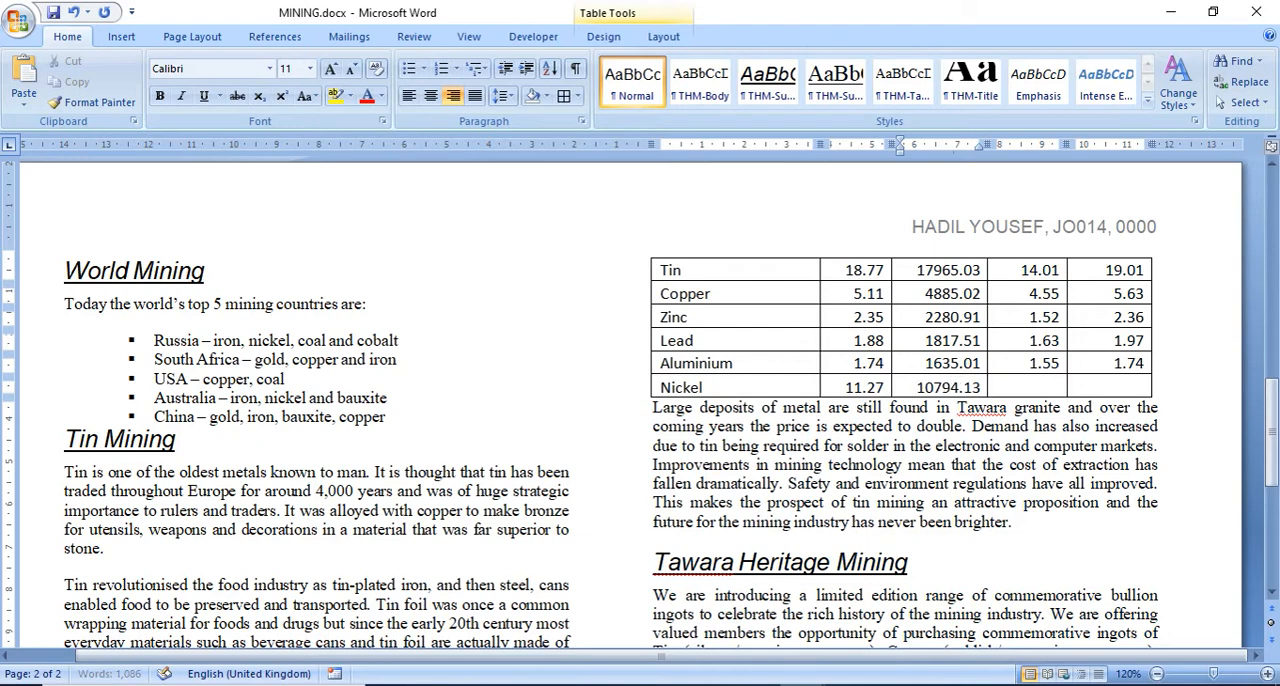
Step: Enter 8.05 as Price low and 11.48 as Price high in the Nickel row, and save the document
{"action": "key", "text": "Tab"}
{"action": "type", "text": "8."}
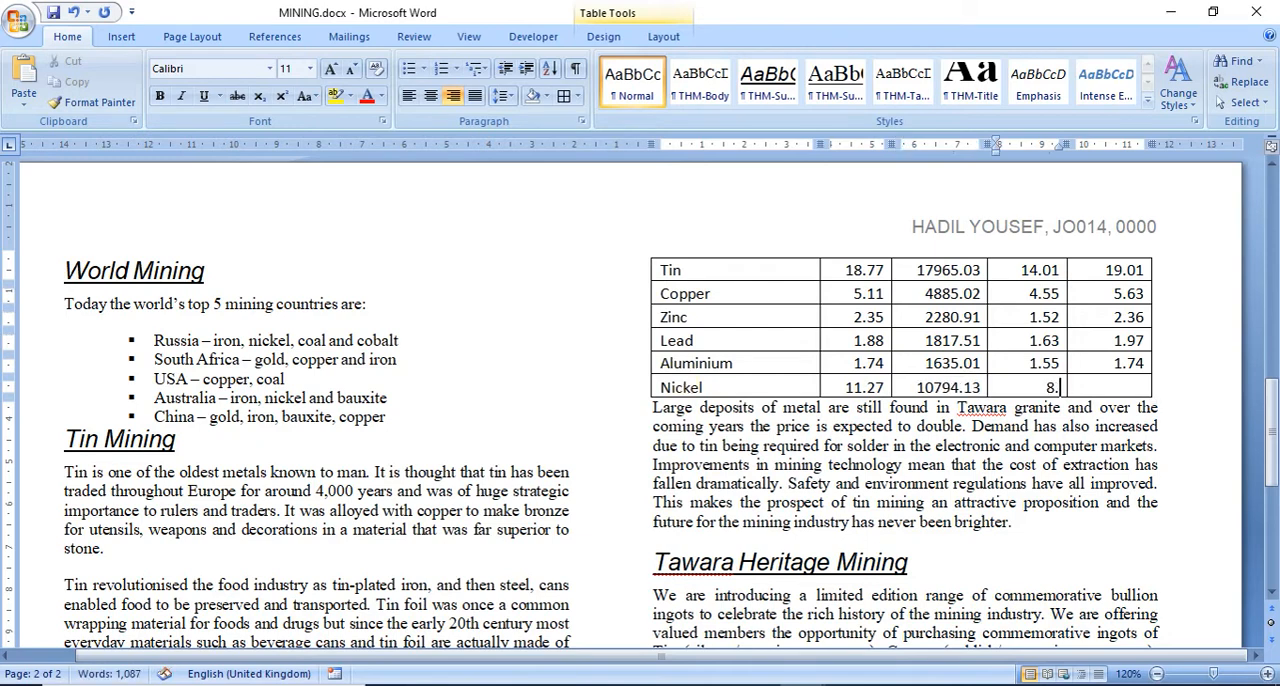
{"action": "type", "text": "05"}
{"action": "key", "text": "Tab"}
{"action": "type", "text": "11"}
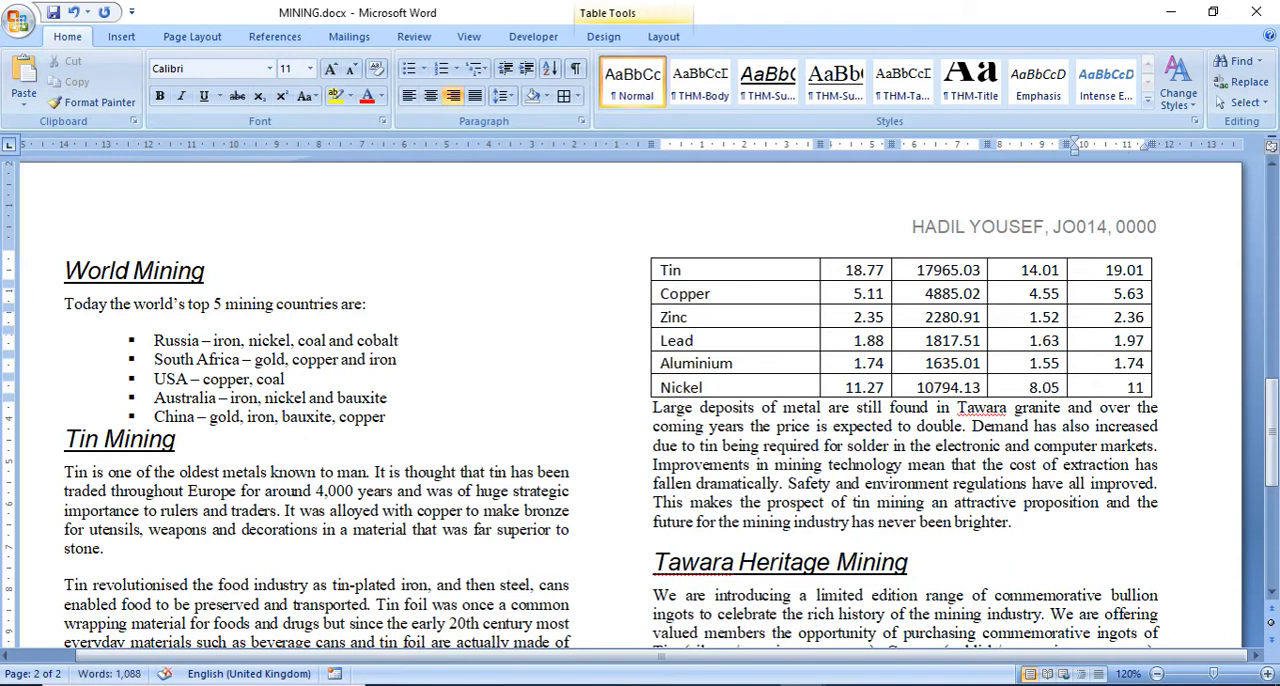
{"action": "type", "text": ".48"}
{"action": "left_click", "coordinate": [55, 13]}
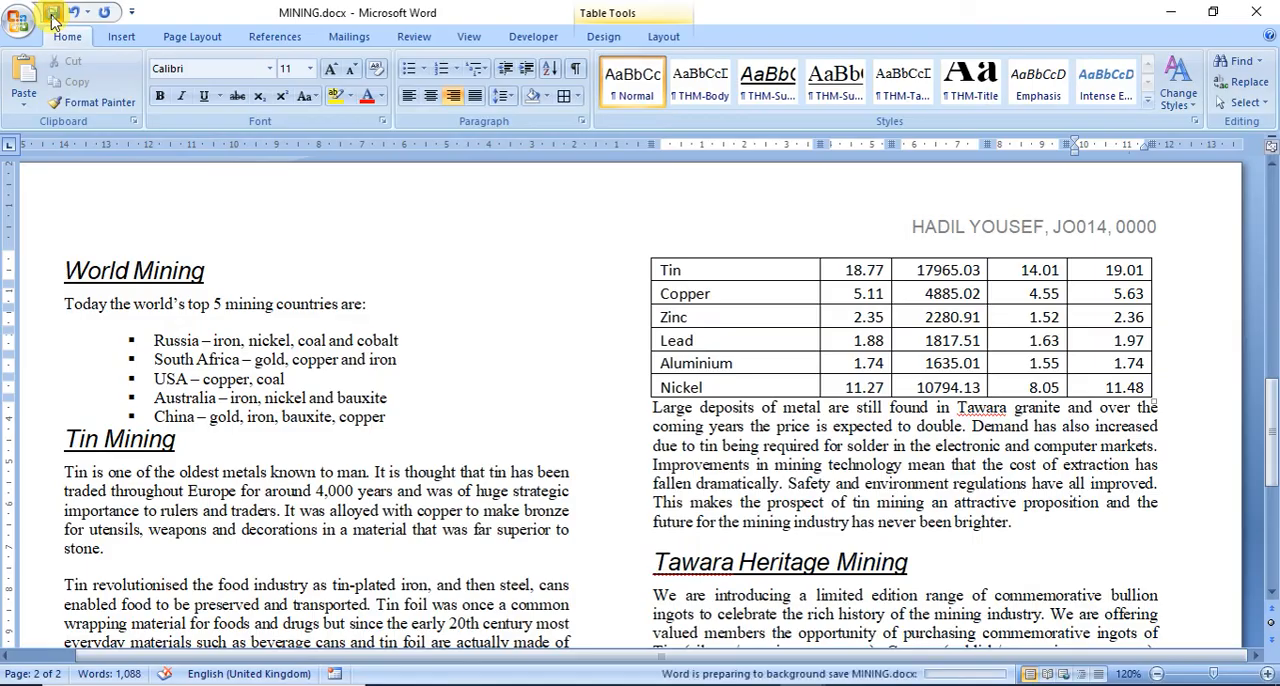
Step: Check questions 15 and 16 in the exam paper for the Nickel values and the sort order, and return to MINING
{"action": "left_click", "coordinate": [760, 685]}
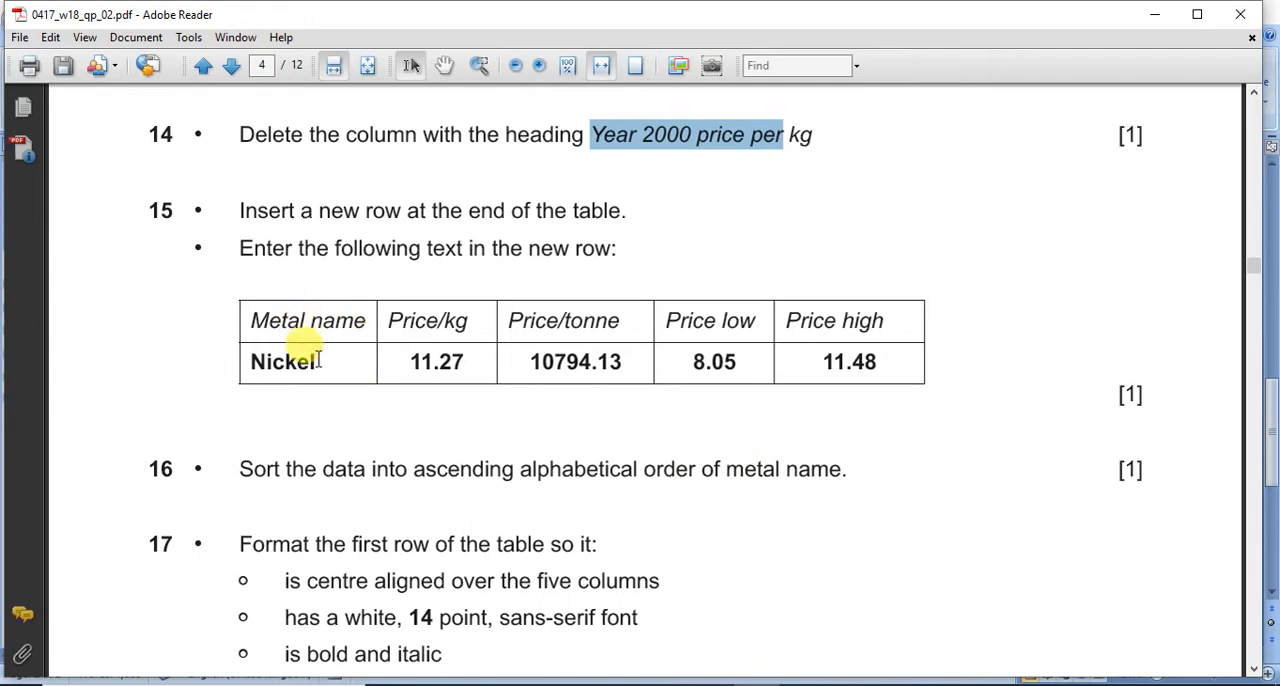
{"action": "left_click", "coordinate": [803, 685]}
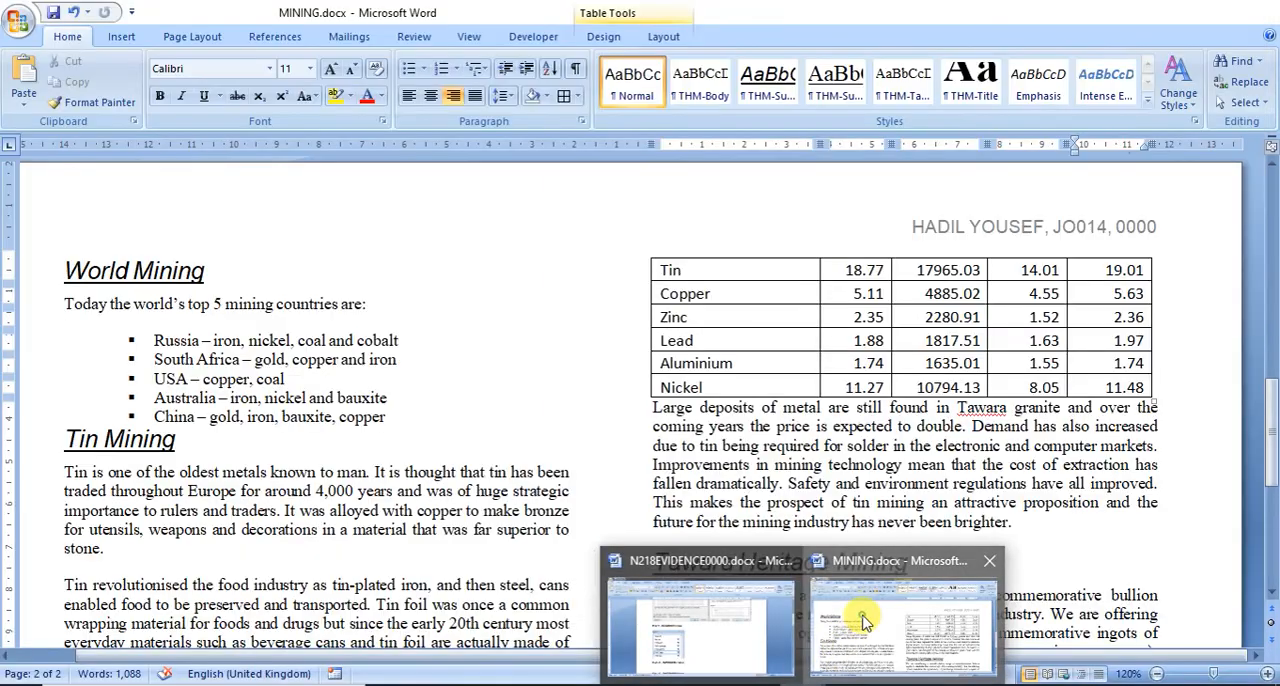
{"action": "left_click", "coordinate": [853, 615]}
Step: Sort the metal rows from Tin to Nickel by Column 1 as text in ascending order, with no header row
{"action": "scroll", "coordinate": [490, 570], "scroll_direction": "down", "scroll_amount": 8}
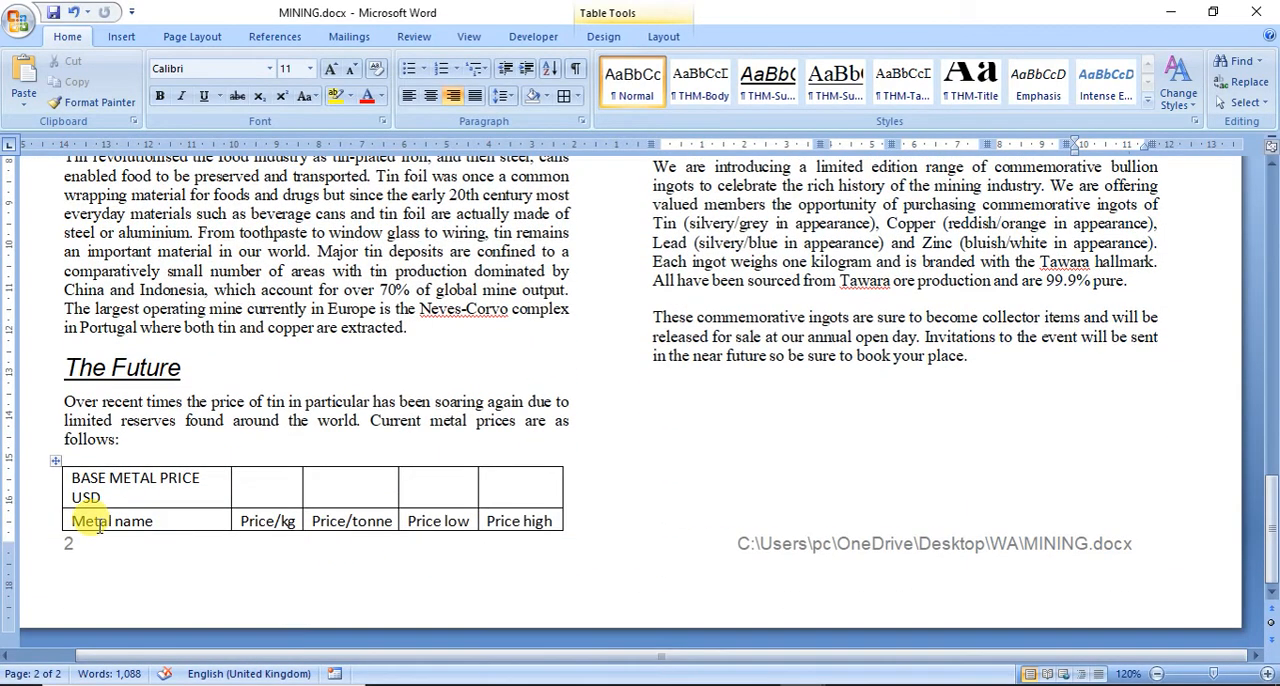
{"action": "scroll", "coordinate": [99, 527], "scroll_direction": "up", "scroll_amount": 7}
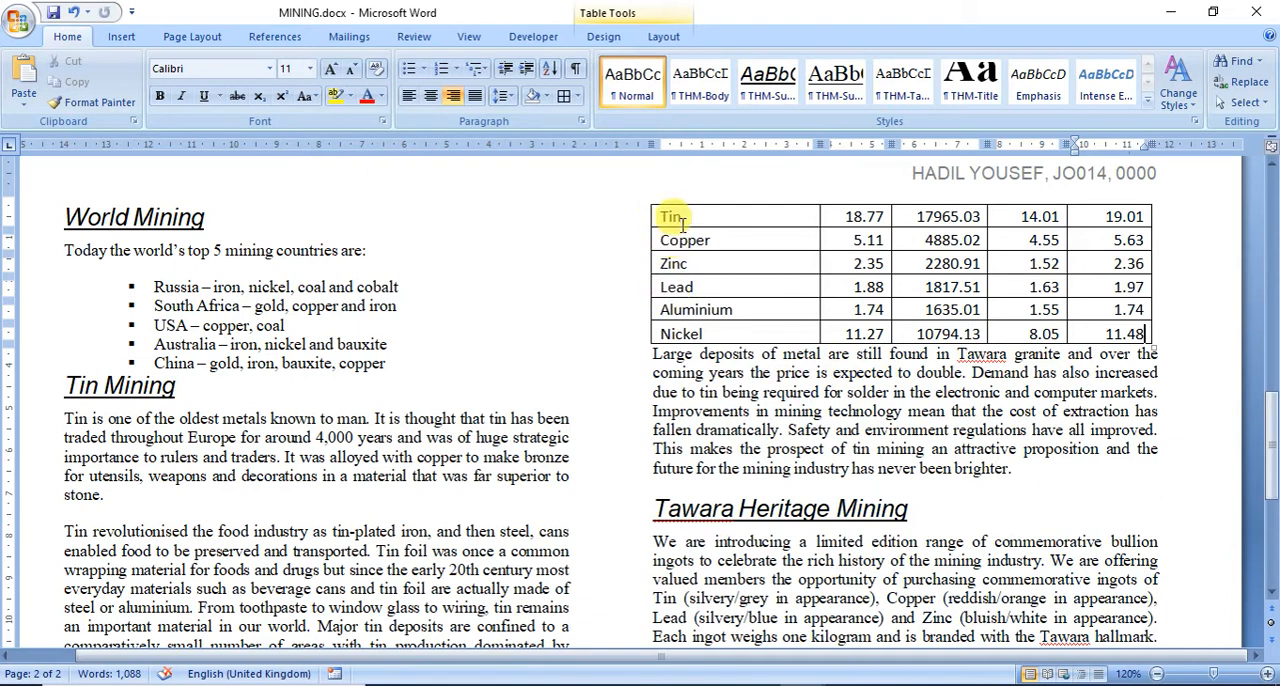
{"action": "left_click_drag", "start_coordinate": [674, 212], "coordinate": [1110, 338]}
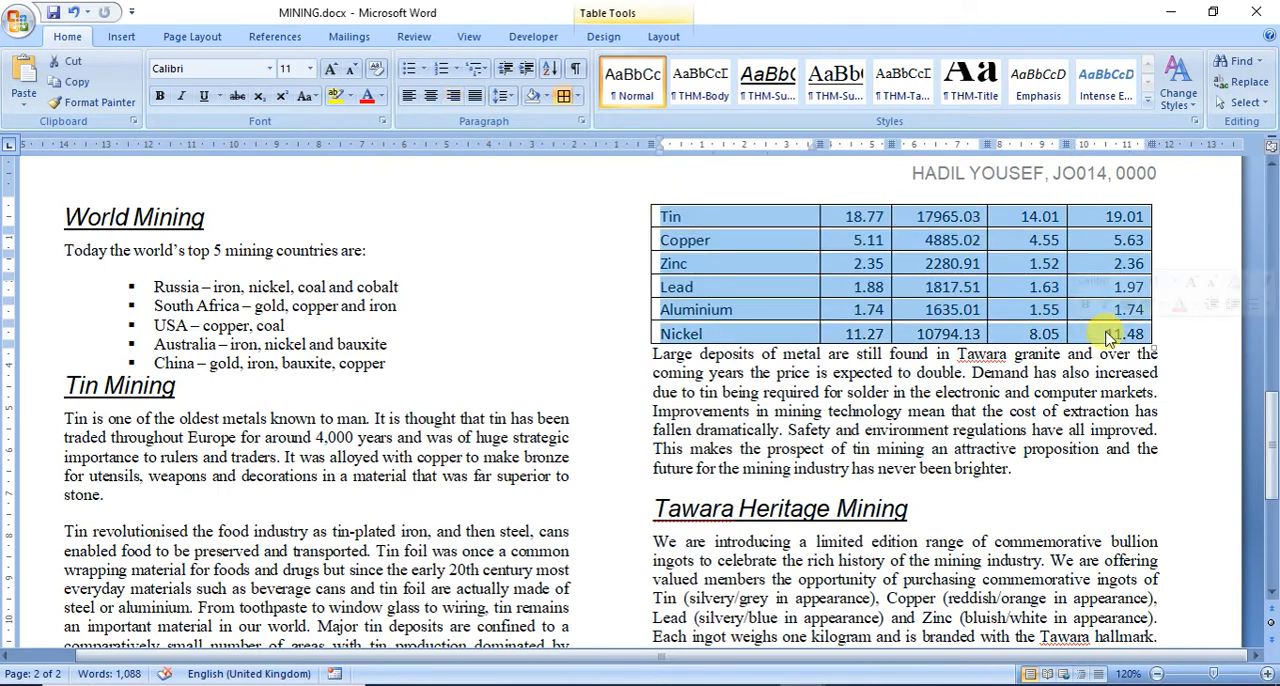
{"action": "left_click", "coordinate": [549, 72]}
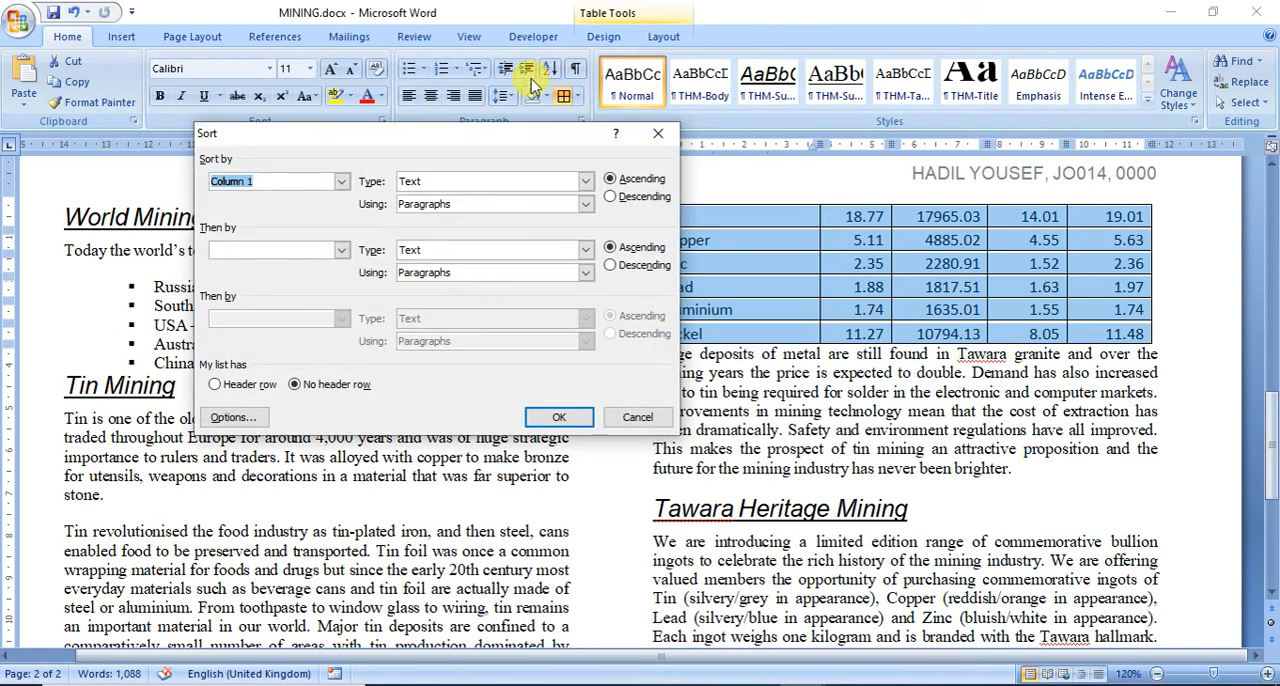
{"action": "left_click_drag", "start_coordinate": [330, 135], "coordinate": [238, 133]}
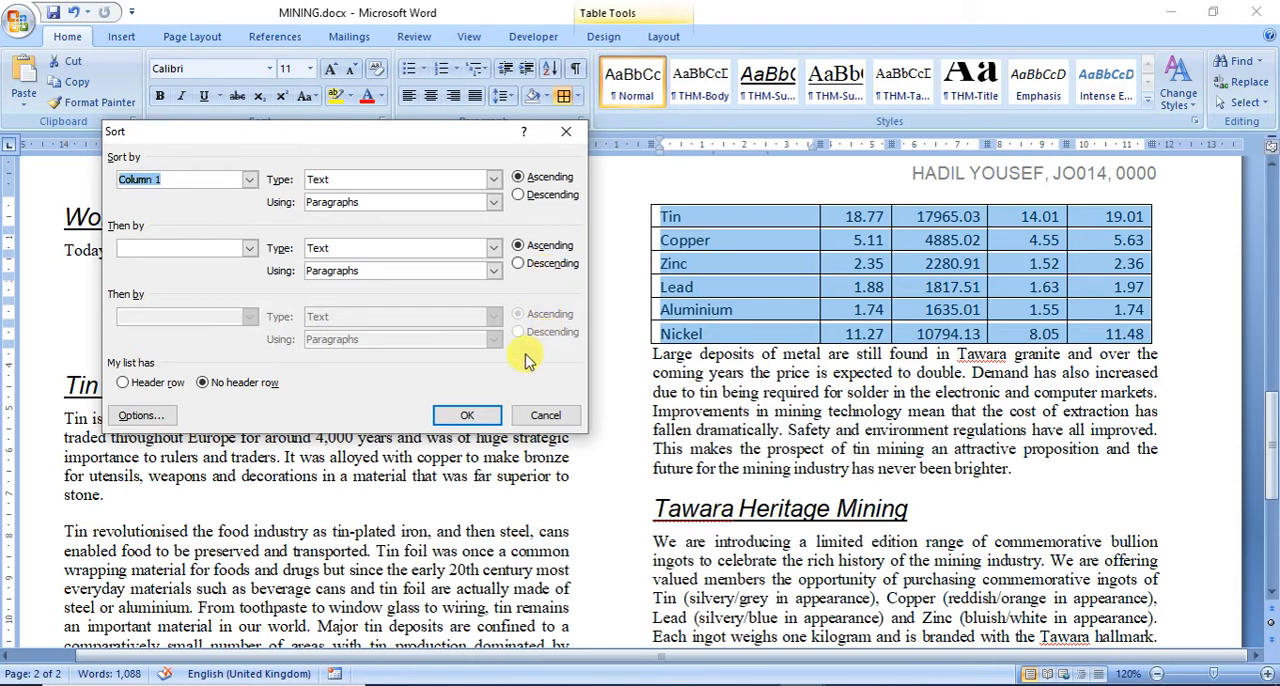
{"action": "left_click", "coordinate": [470, 412]}
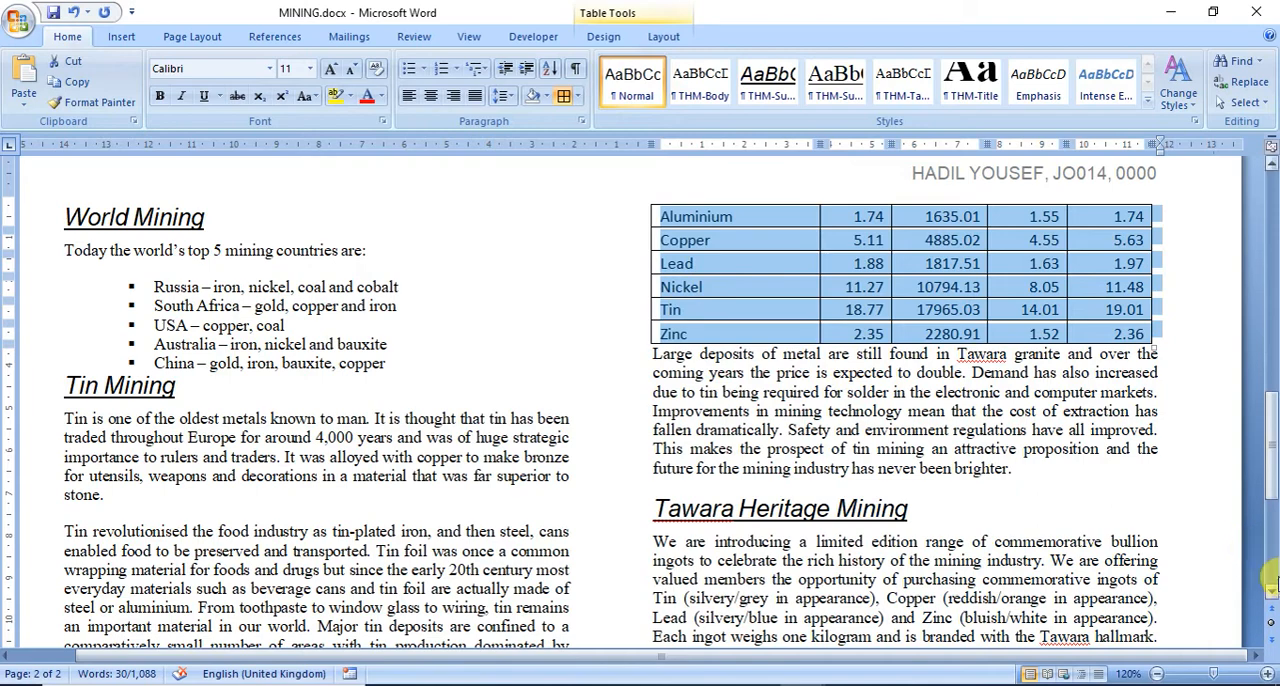
Step: Check the price table's two heading rows, read question 17 in the exam paper for the first-row formatting, and return to MINING
{"action": "scroll", "coordinate": [1271, 591], "scroll_direction": "down", "scroll_amount": 6}
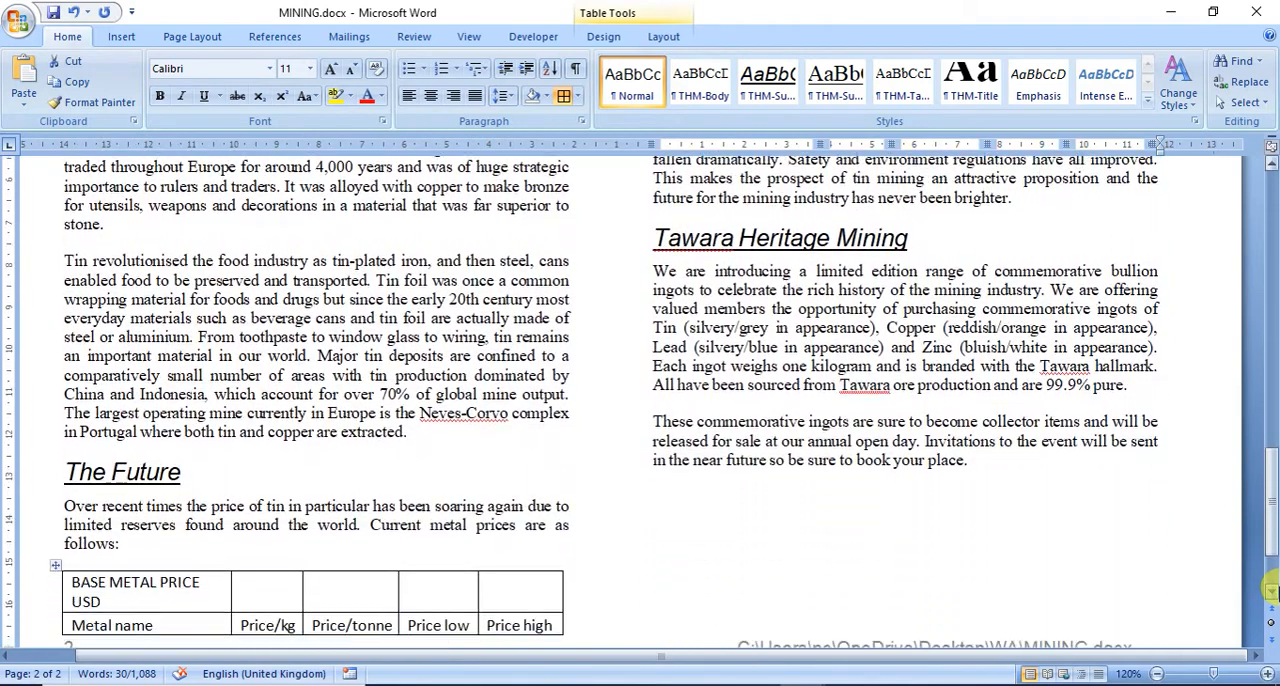
{"action": "left_click", "coordinate": [98, 511]}
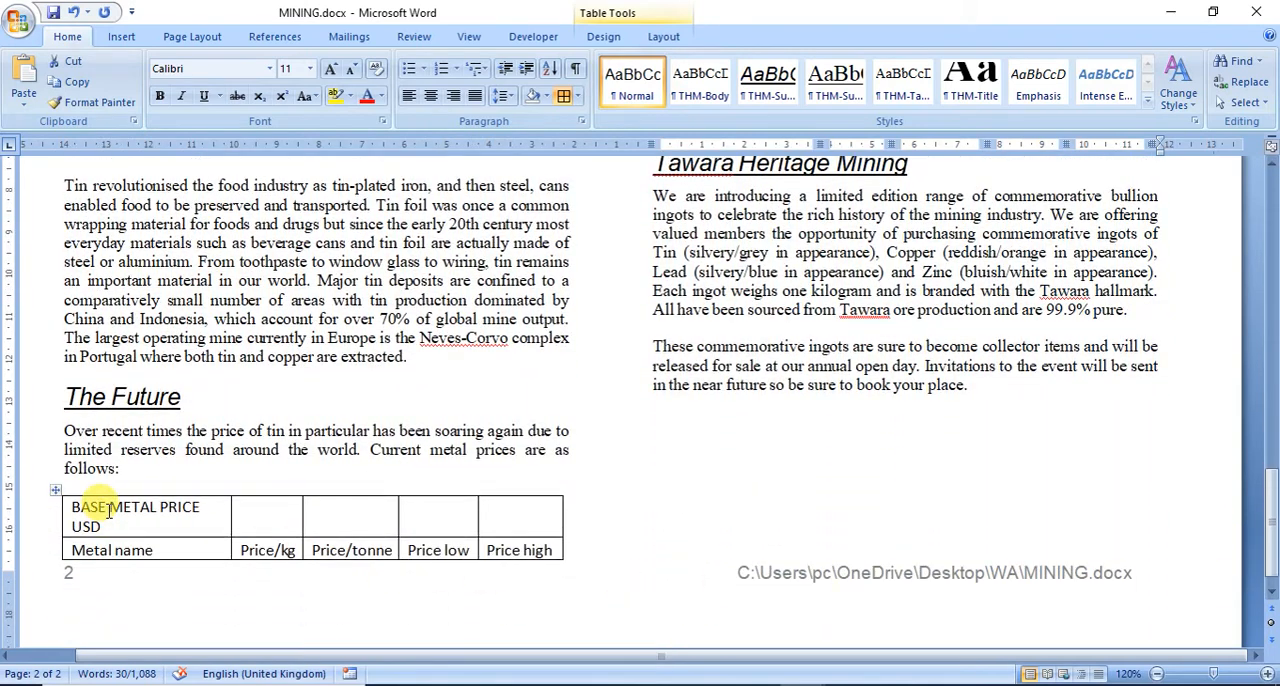
{"action": "left_click_drag", "start_coordinate": [90, 505], "coordinate": [287, 541]}
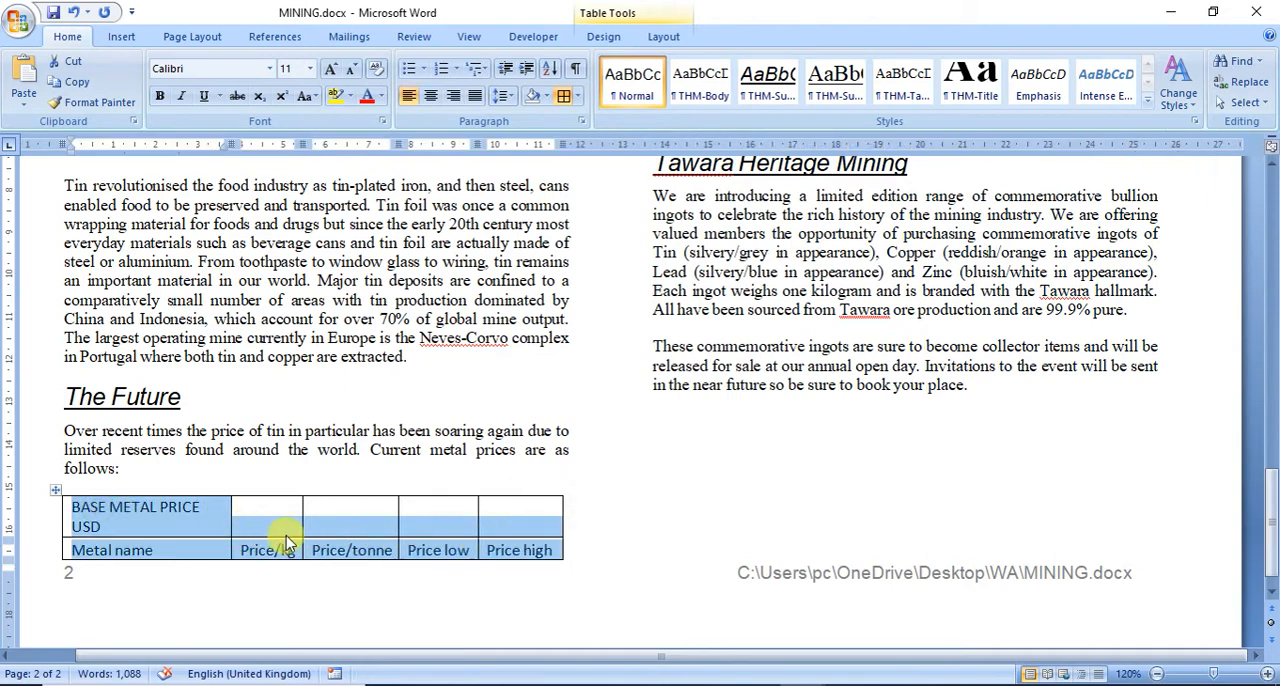
{"action": "scroll", "coordinate": [737, 528], "scroll_direction": "up", "scroll_amount": 6}
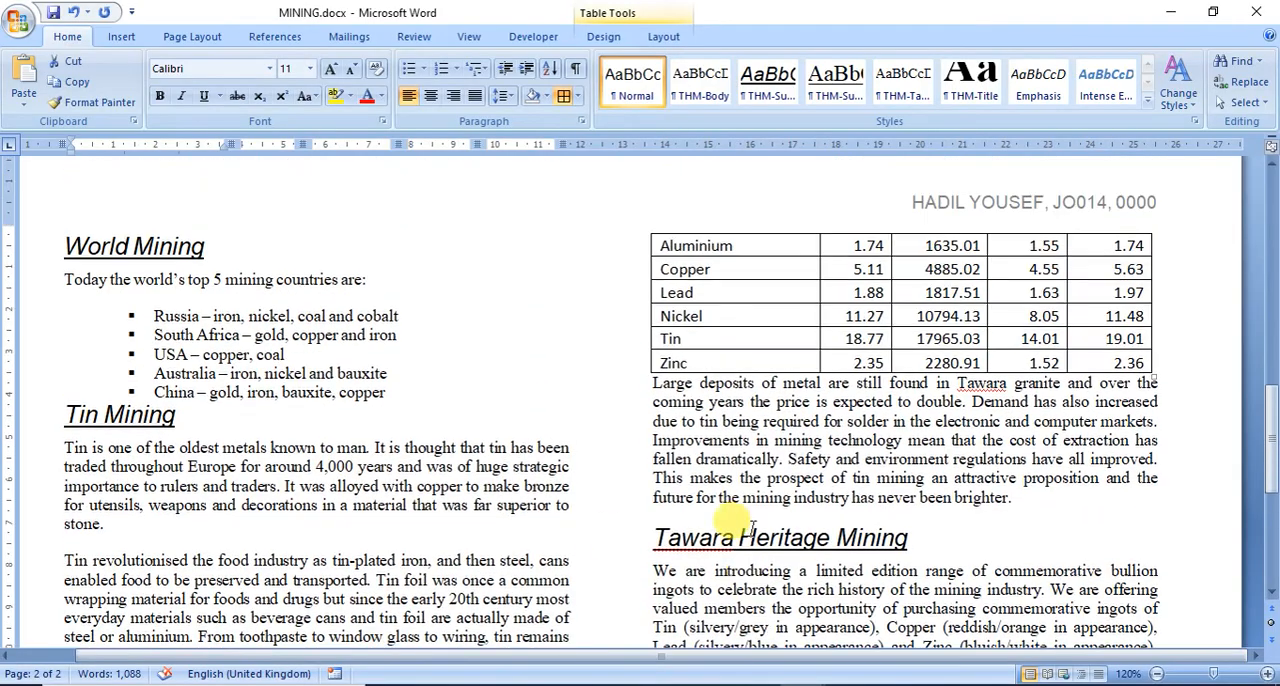
{"action": "left_click", "coordinate": [842, 680]}
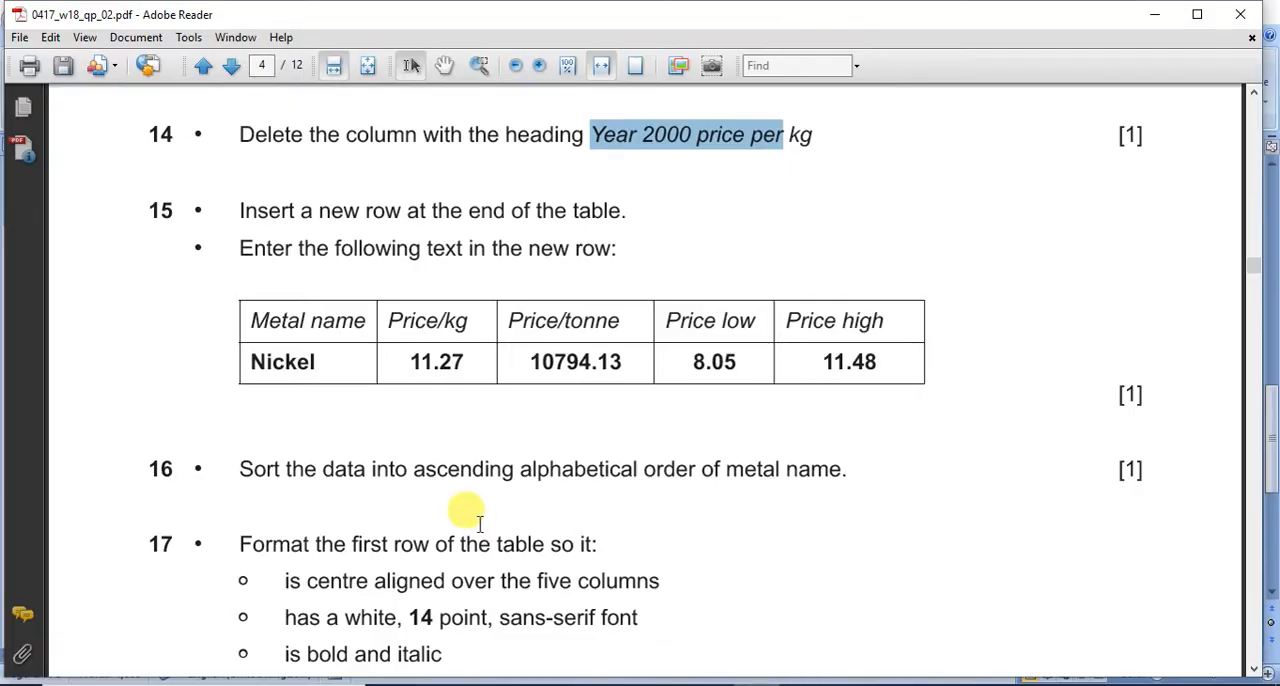
{"action": "scroll", "coordinate": [480, 530], "scroll_direction": "down", "scroll_amount": 3}
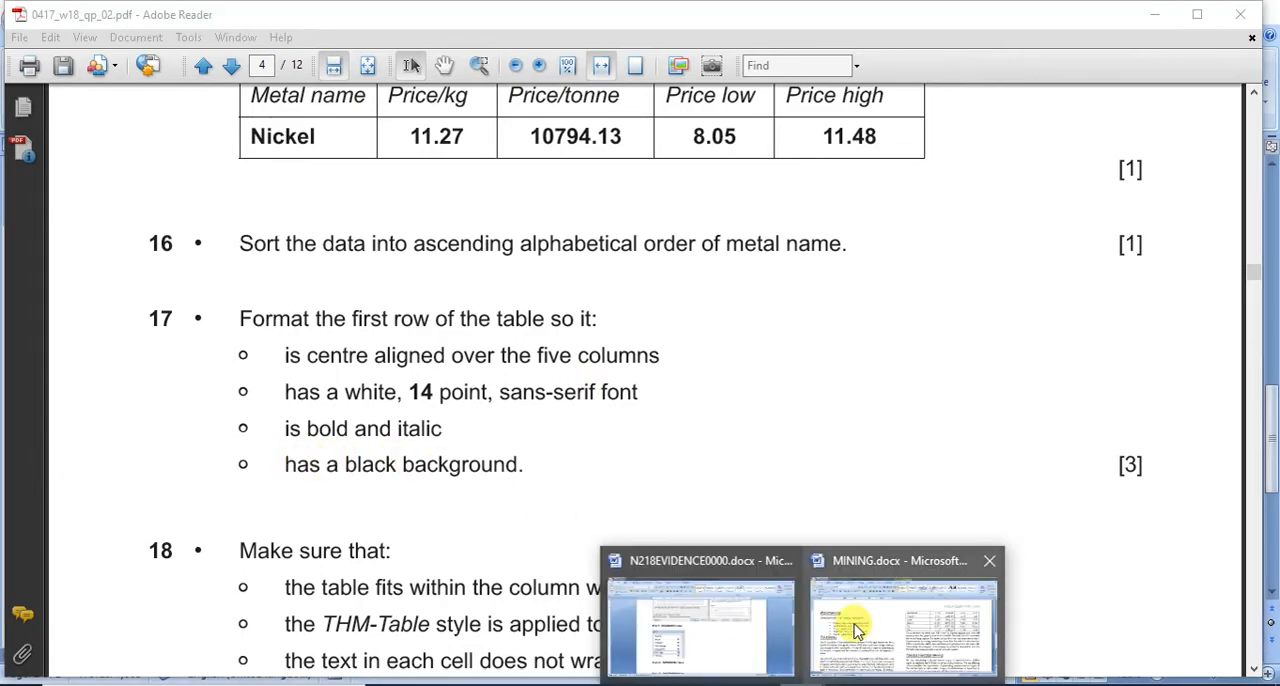
{"action": "left_click", "coordinate": [846, 588]}
Step: Merge the five cells of the price table's first row, which holds BASE METAL PRICE USD, into one cell
{"action": "scroll", "coordinate": [235, 520], "scroll_direction": "down", "scroll_amount": 7}
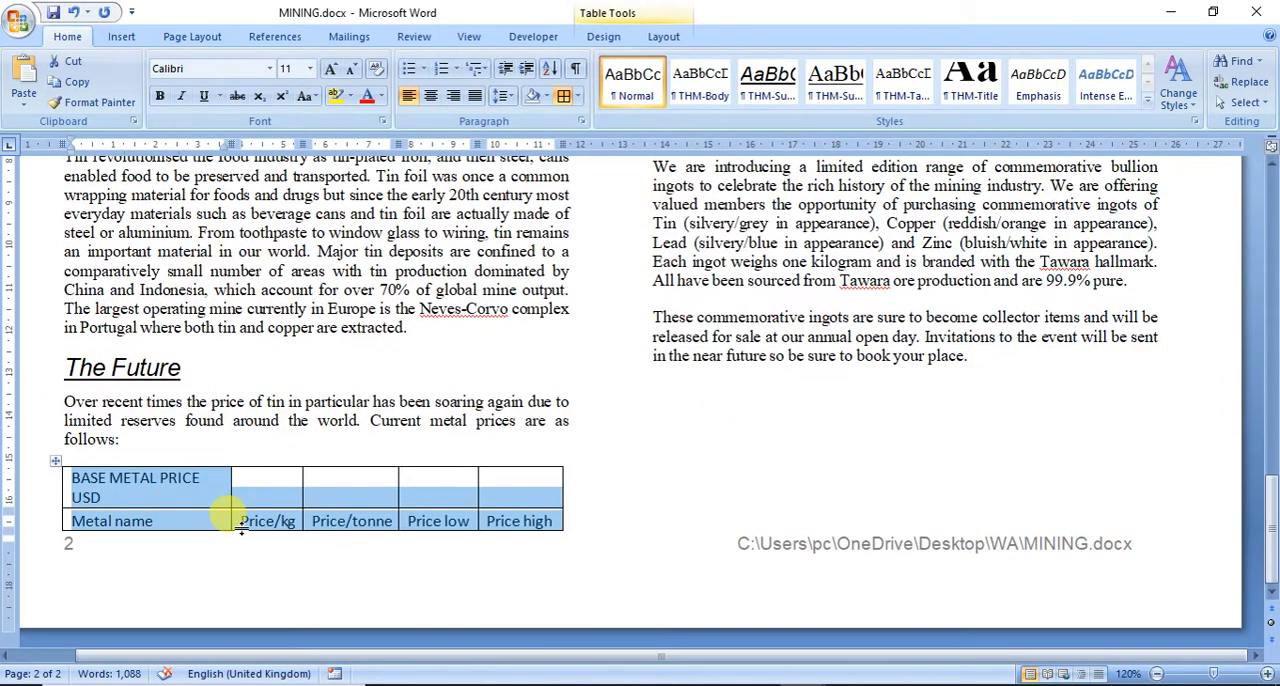
{"action": "left_click", "coordinate": [200, 484]}
{"action": "left_click_drag", "start_coordinate": [200, 484], "coordinate": [497, 492]}
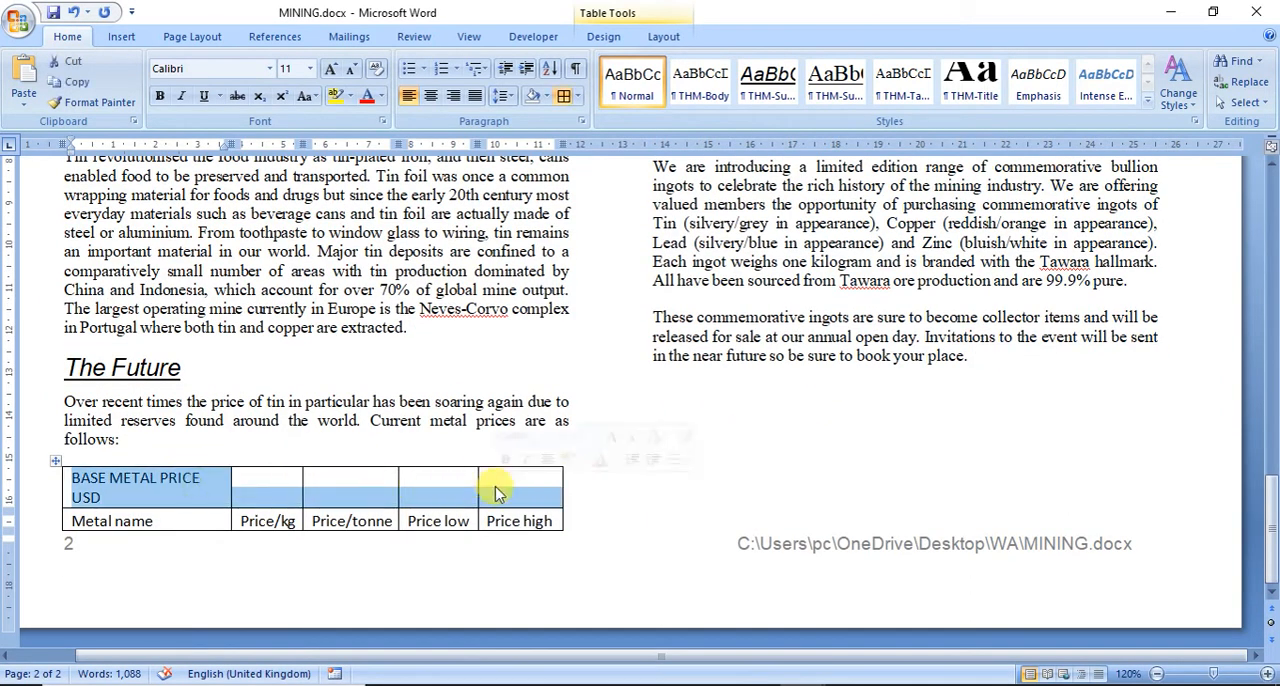
{"action": "right_click", "coordinate": [193, 494]}
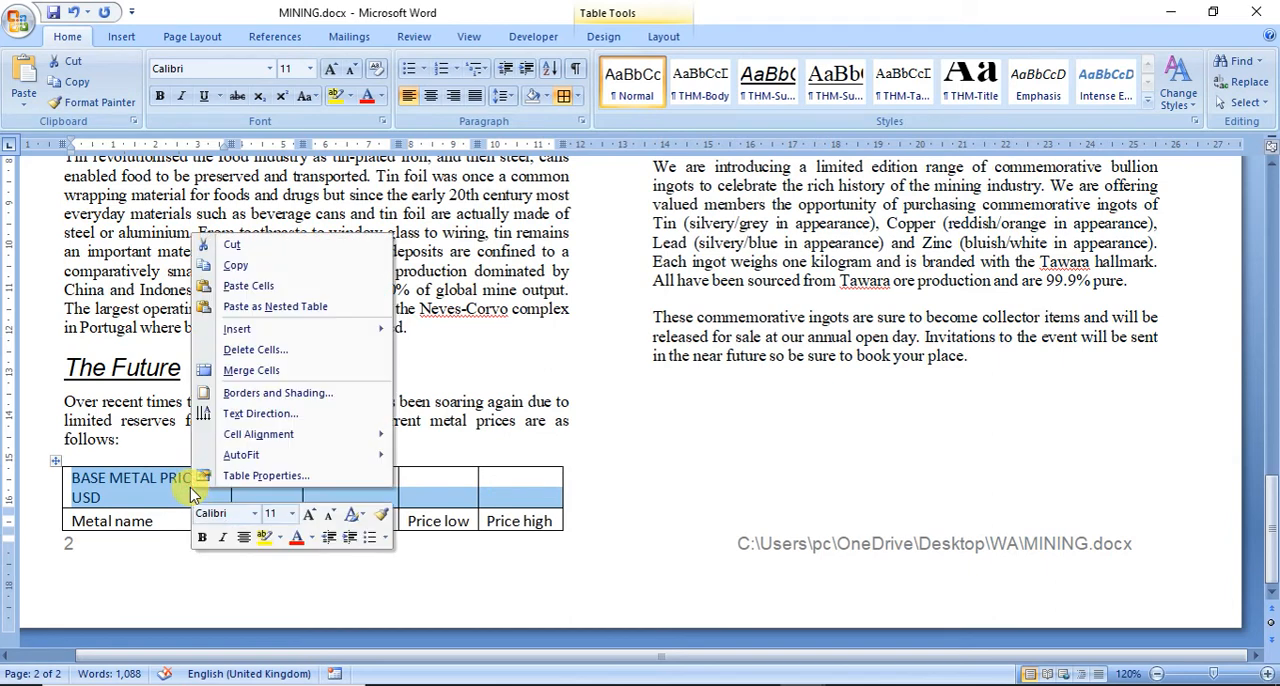
{"action": "left_click", "coordinate": [208, 367]}
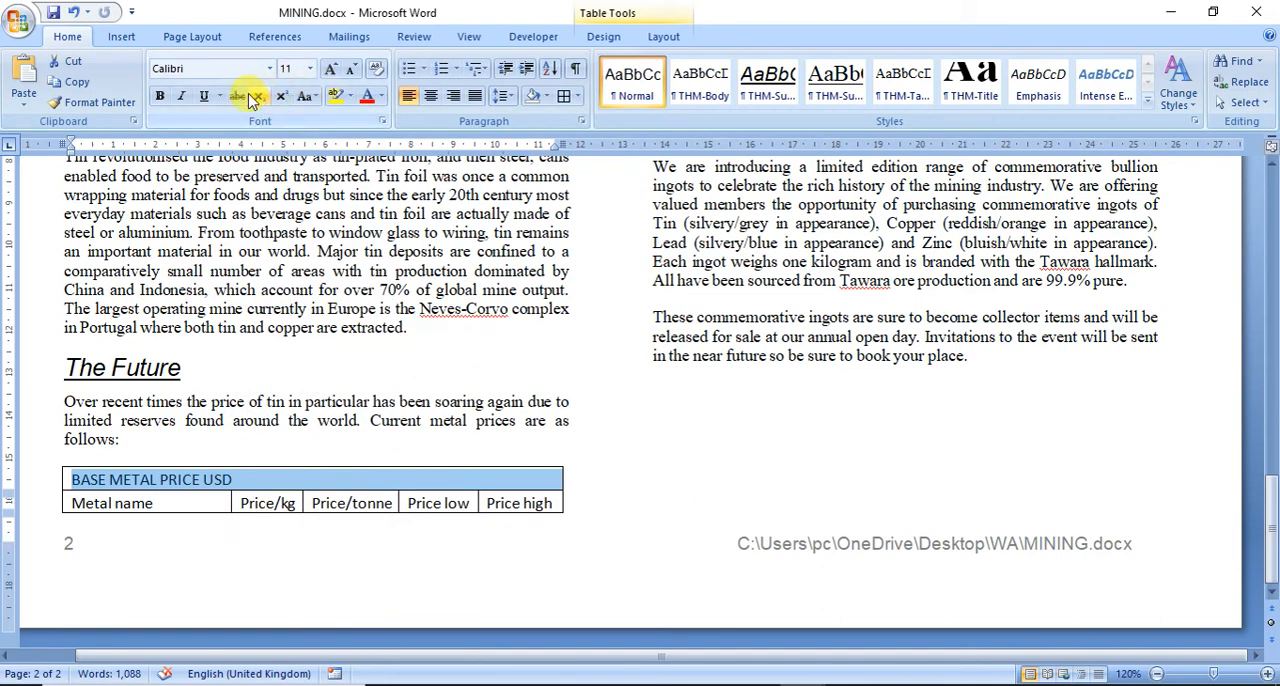
Step: Format the price table's first row, BASE METAL PRICE USD, with white text on a black background, centre aligned
{"action": "left_click", "coordinate": [381, 96]}
{"action": "left_click", "coordinate": [368, 158]}
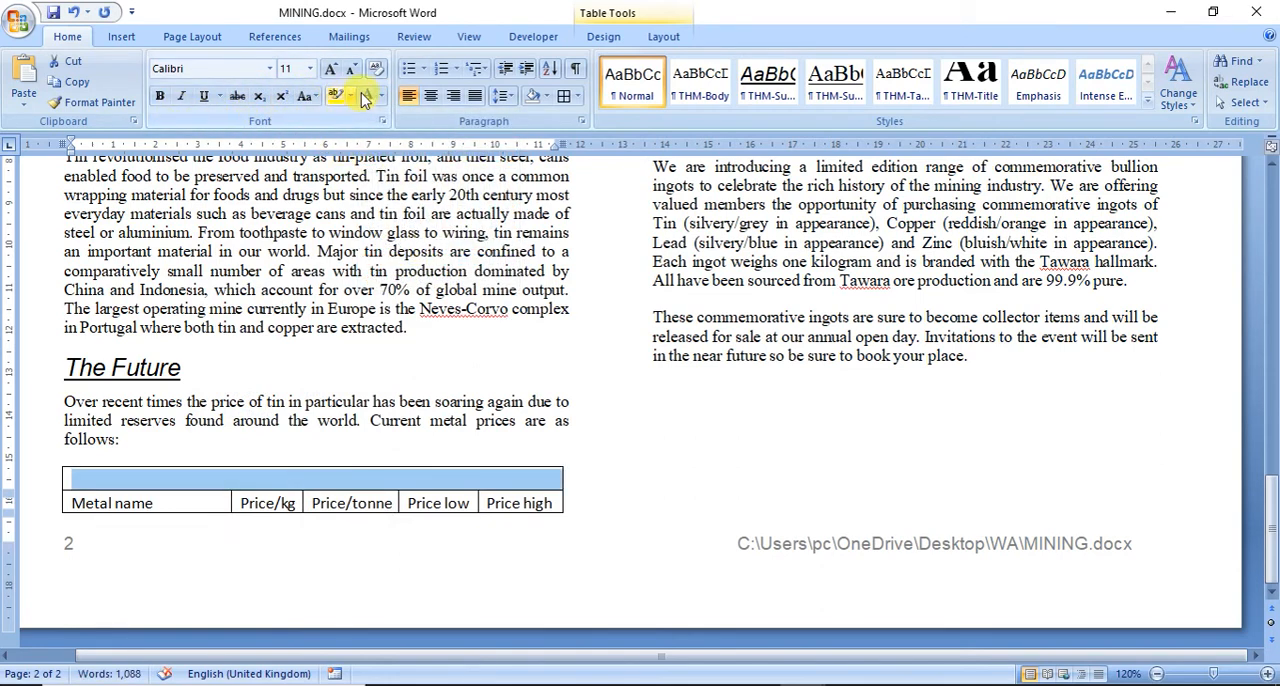
{"action": "left_click", "coordinate": [546, 96]}
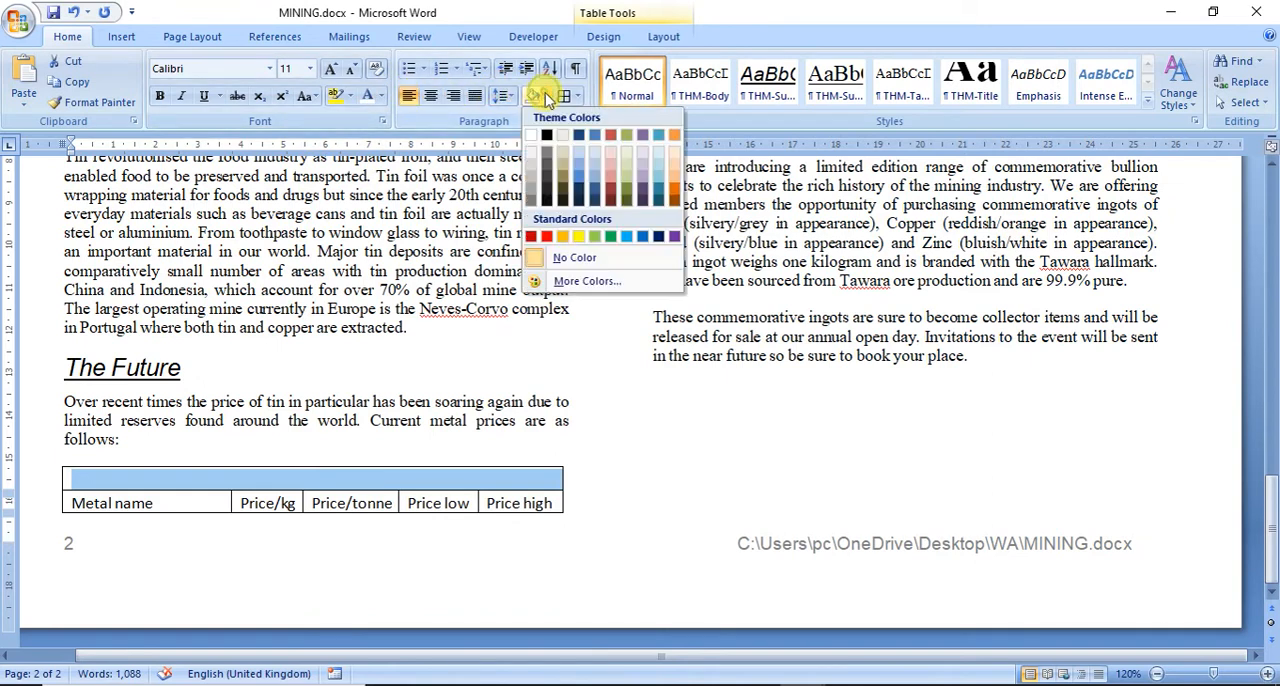
{"action": "left_click", "coordinate": [542, 137]}
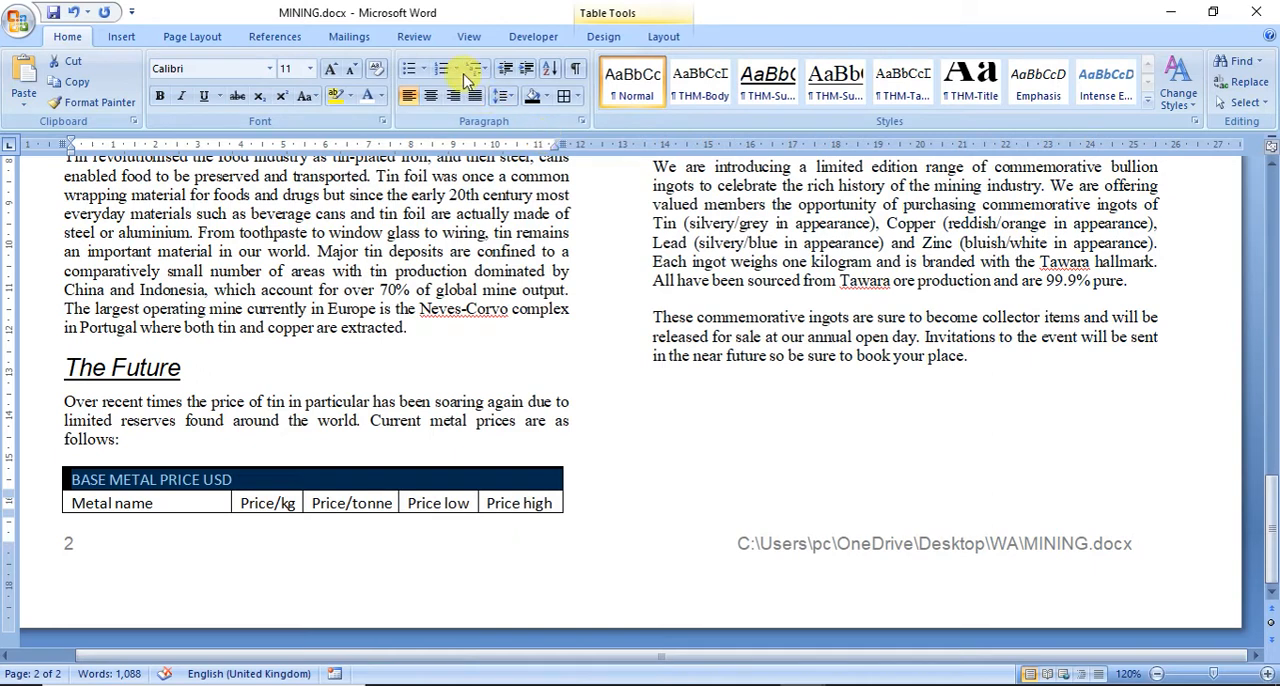
{"action": "left_click", "coordinate": [432, 96]}
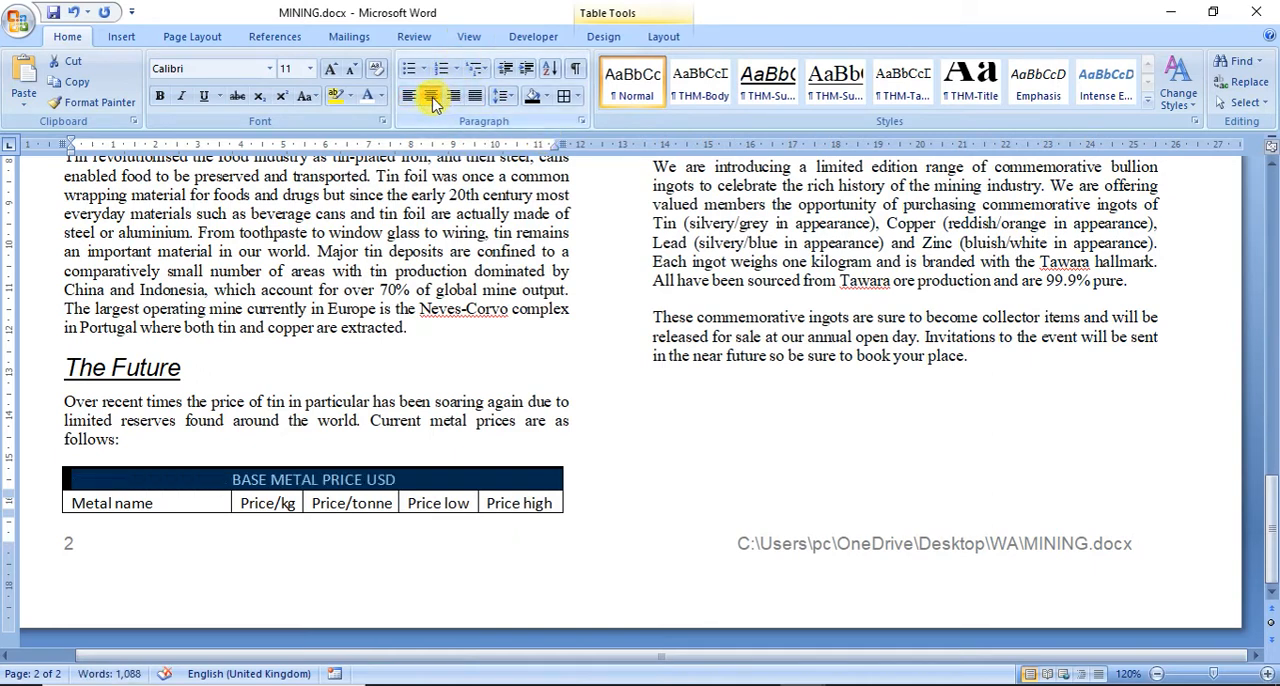
Step: Set the BASE METAL PRICE USD heading to 14 point Arial, bold and italic
{"action": "left_click", "coordinate": [310, 68]}
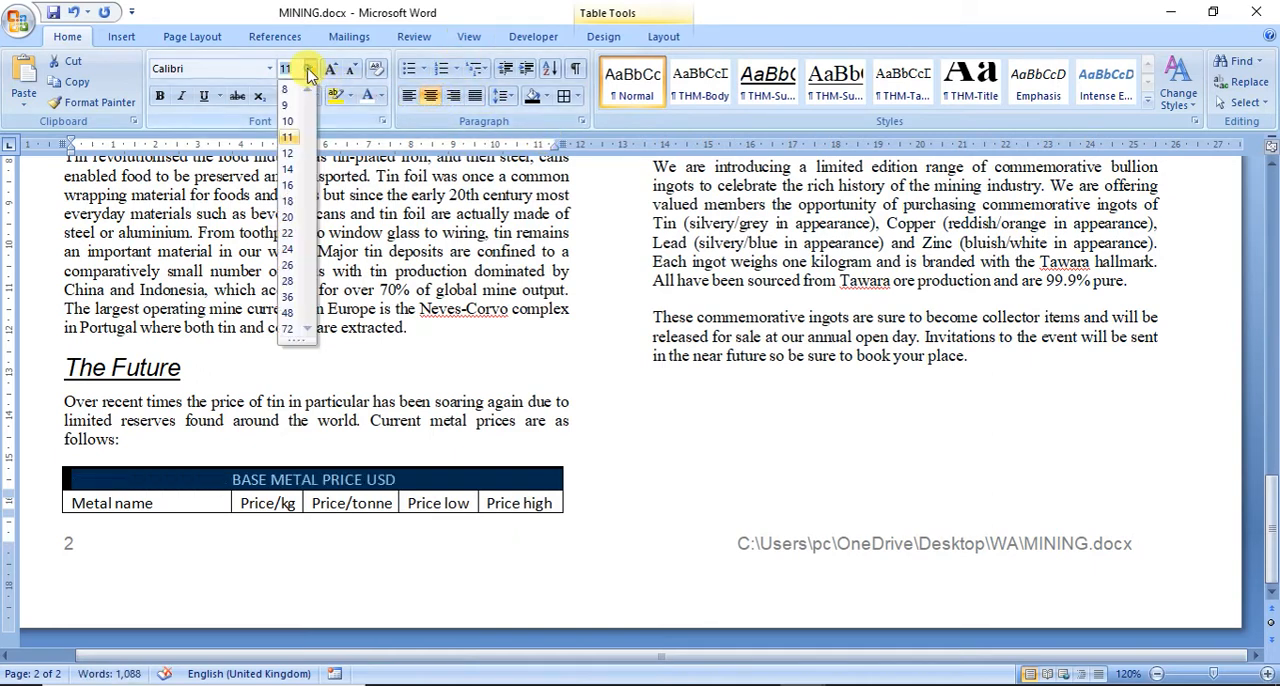
{"action": "left_click", "coordinate": [290, 169]}
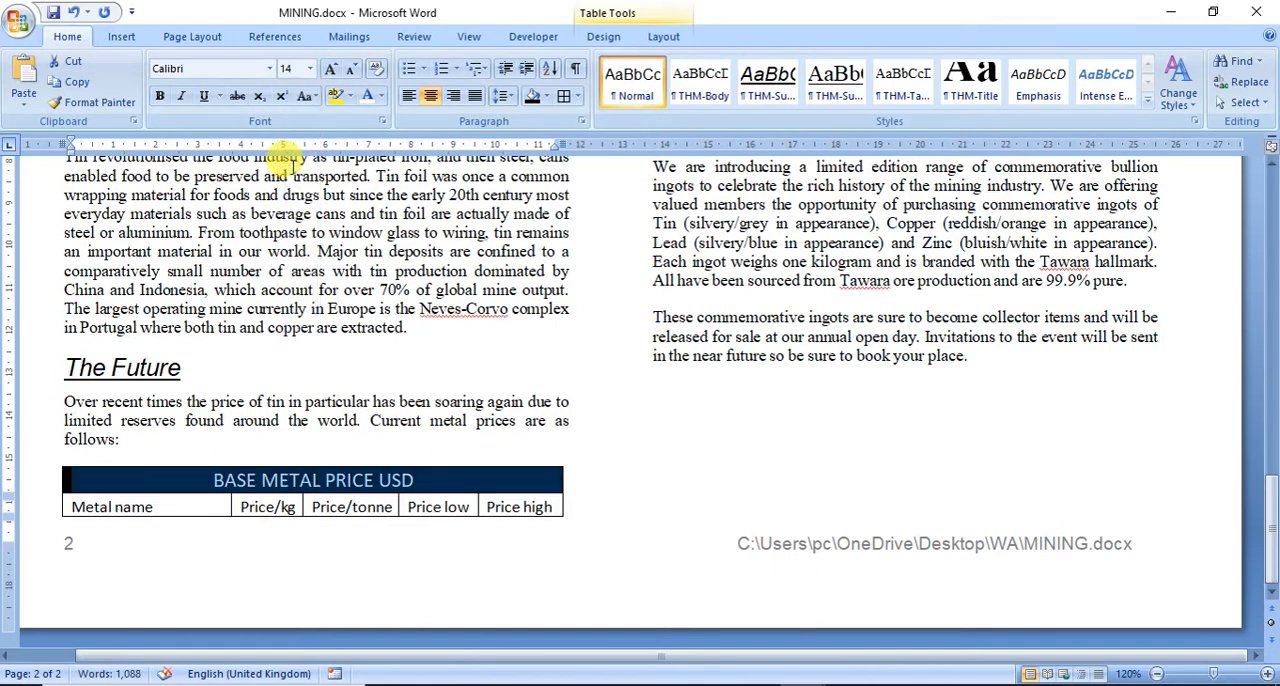
{"action": "left_click", "coordinate": [228, 71]}
{"action": "type", "text": "Arial"}
{"action": "key", "text": "Return"}
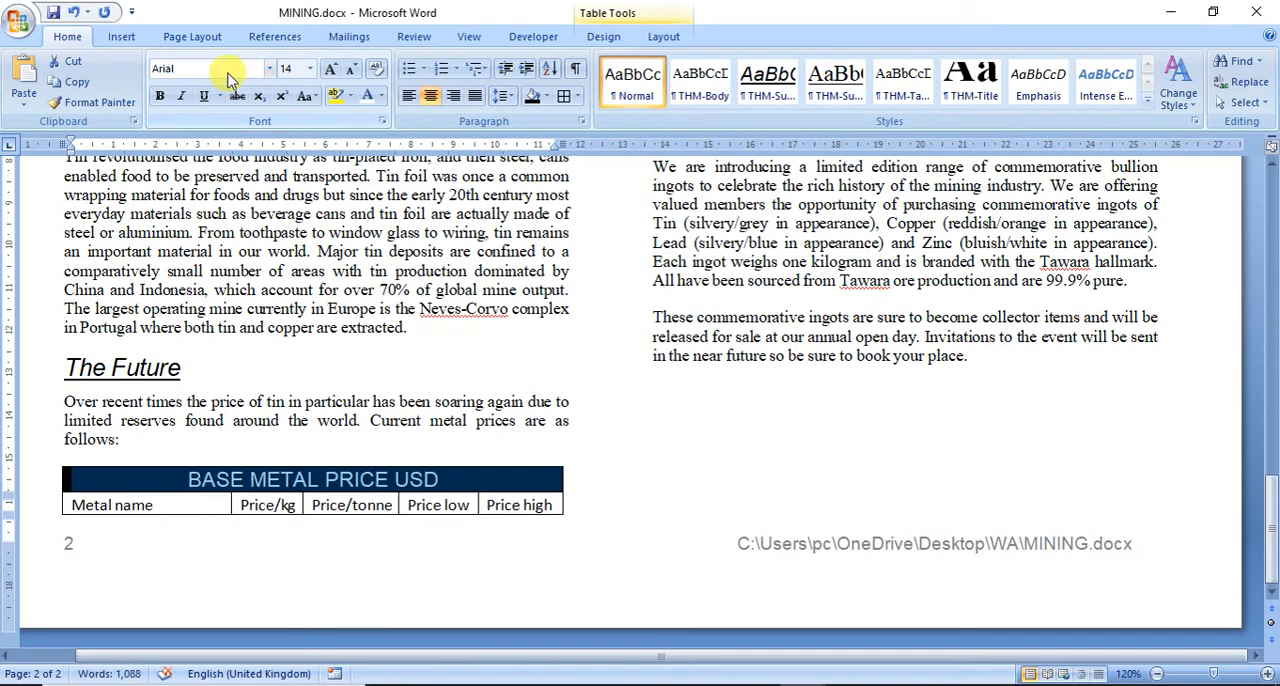
{"action": "left_click", "coordinate": [166, 99]}
{"action": "left_click", "coordinate": [183, 101]}
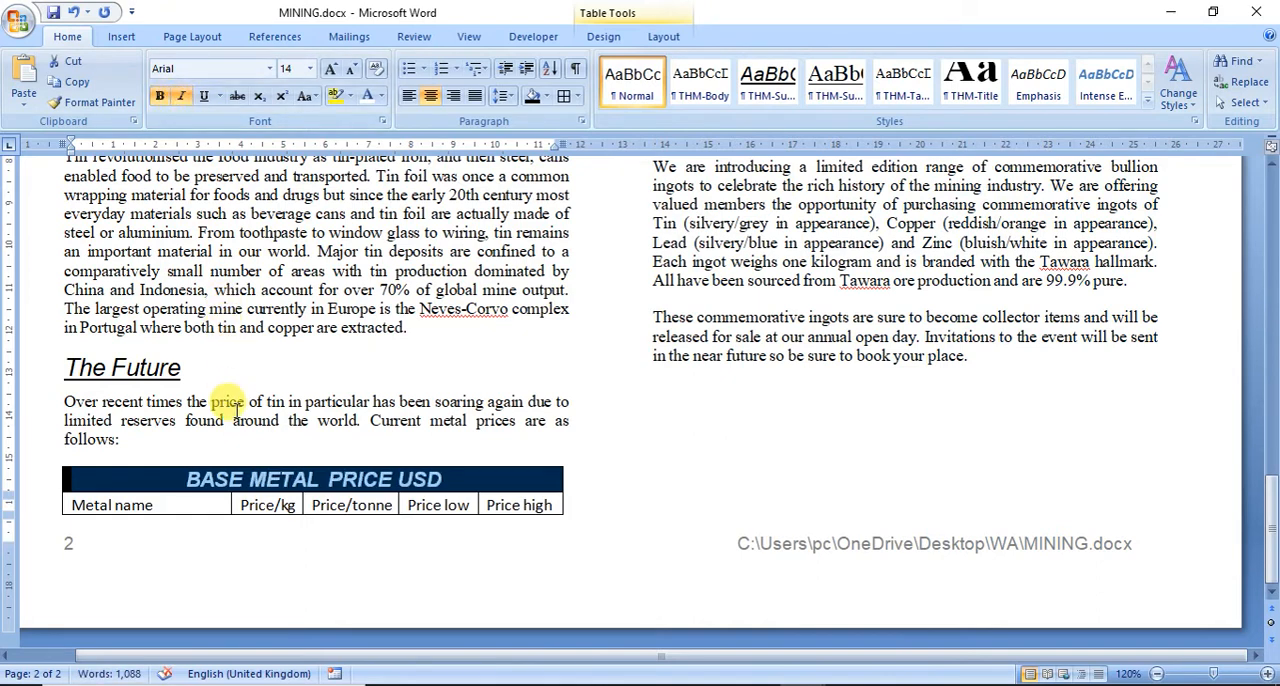
{"action": "left_click", "coordinate": [190, 438]}
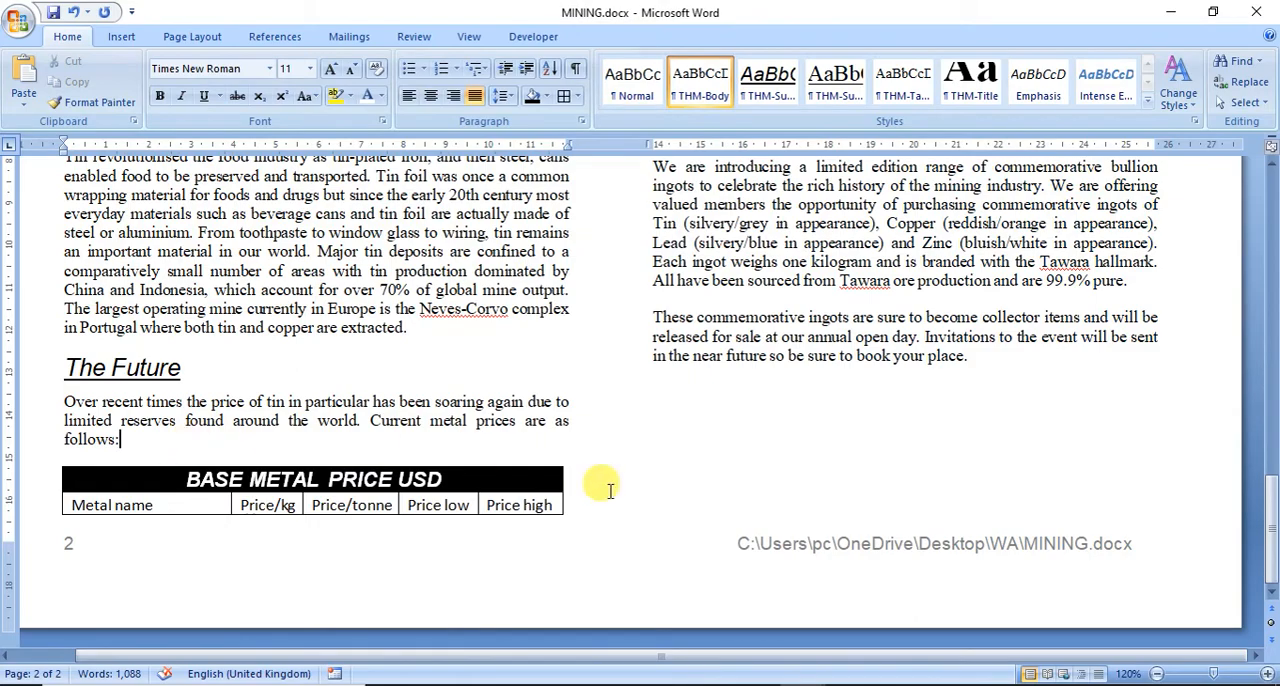
Step: Read question 18 in the exam paper for the table's width, style, text wrap and border requirements, and return to MINING
{"action": "left_click", "coordinate": [757, 685]}
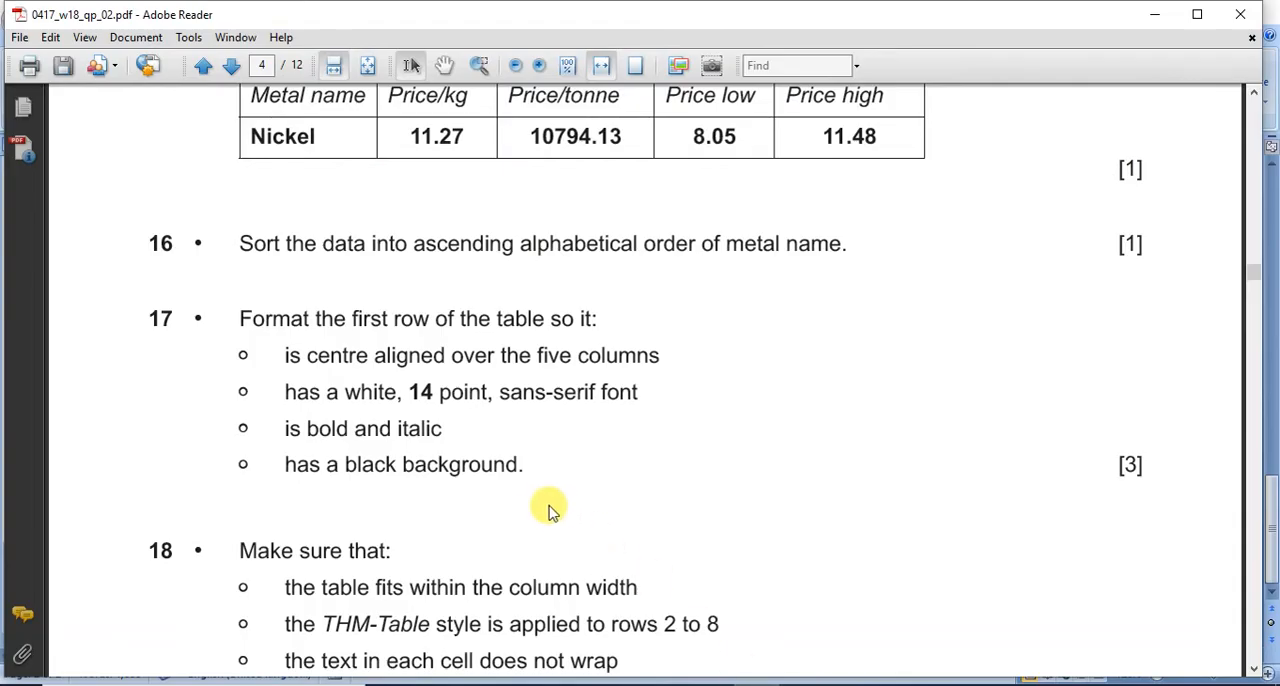
{"action": "scroll", "coordinate": [543, 497], "scroll_direction": "down", "scroll_amount": 2}
{"action": "scroll", "coordinate": [543, 497], "scroll_direction": "down", "scroll_amount": 1}
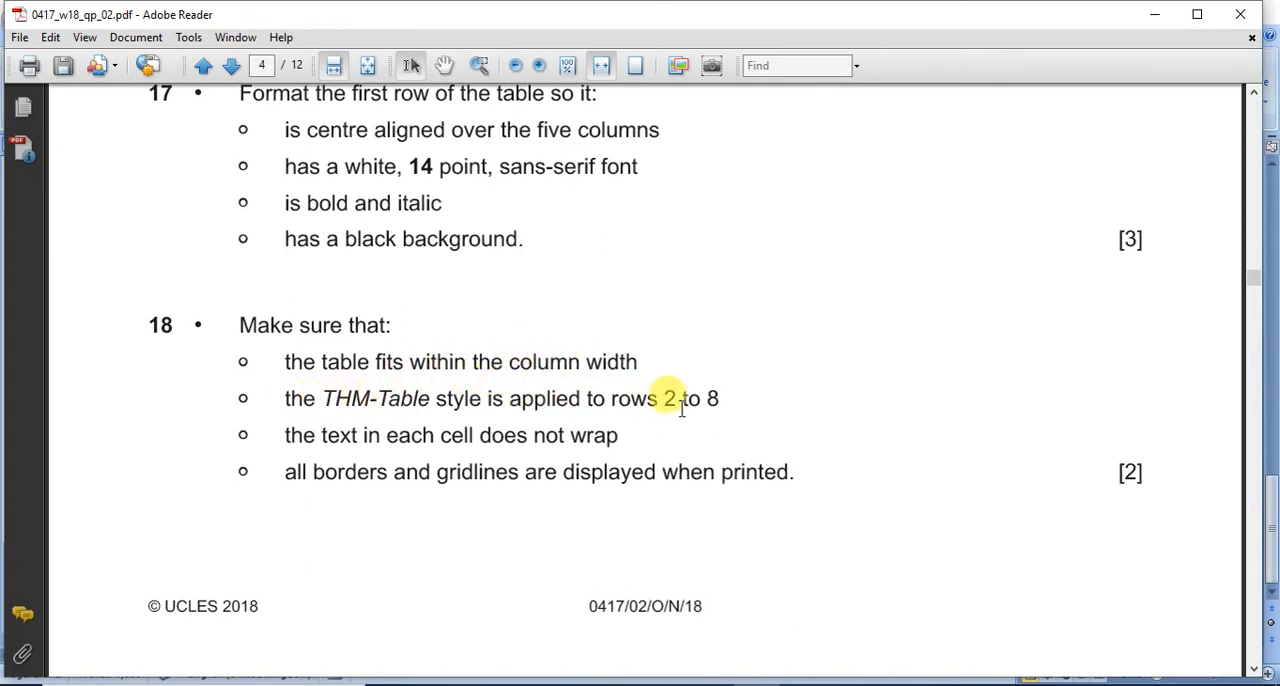
{"action": "left_click_drag", "start_coordinate": [664, 400], "coordinate": [720, 398]}
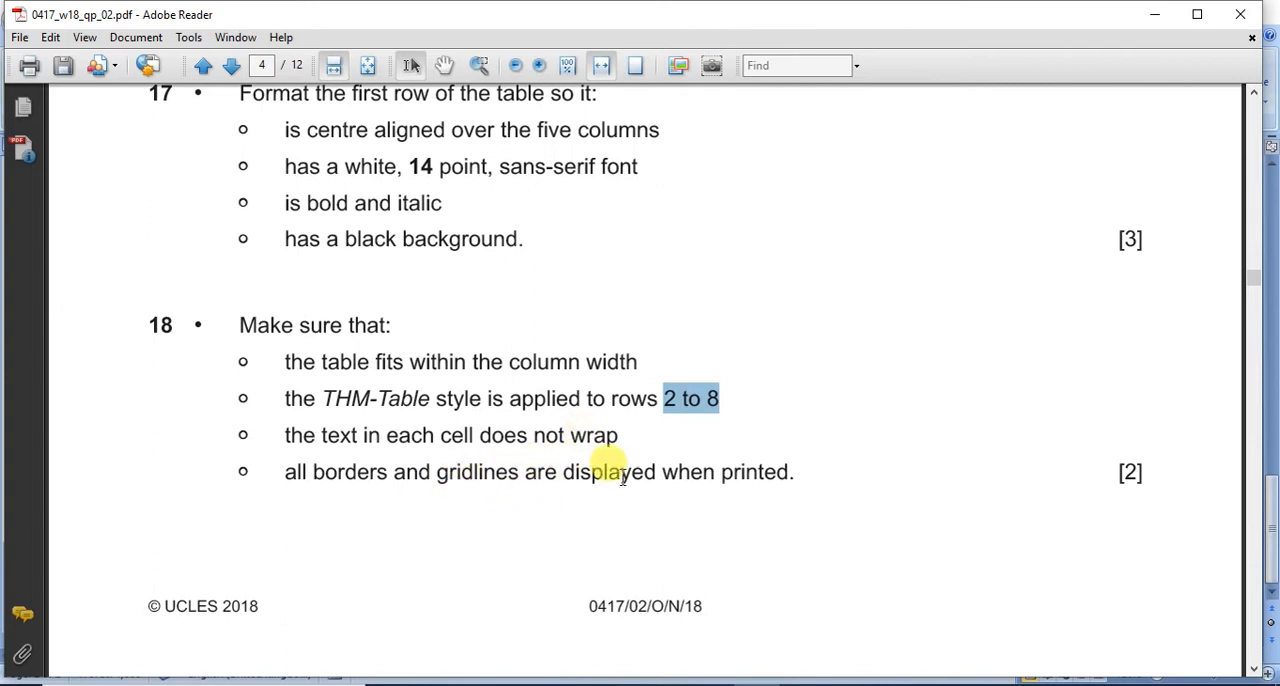
{"action": "left_click_drag", "start_coordinate": [788, 471], "coordinate": [383, 470]}
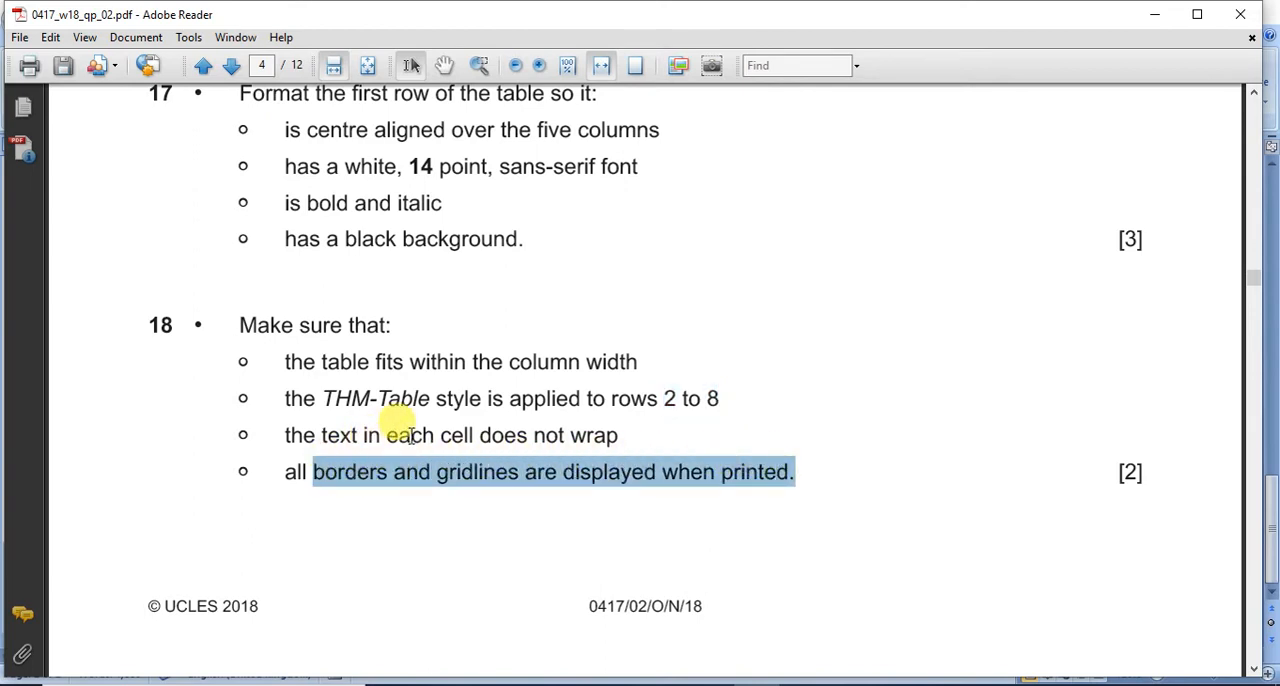
{"action": "left_click_drag", "start_coordinate": [388, 435], "coordinate": [565, 436]}
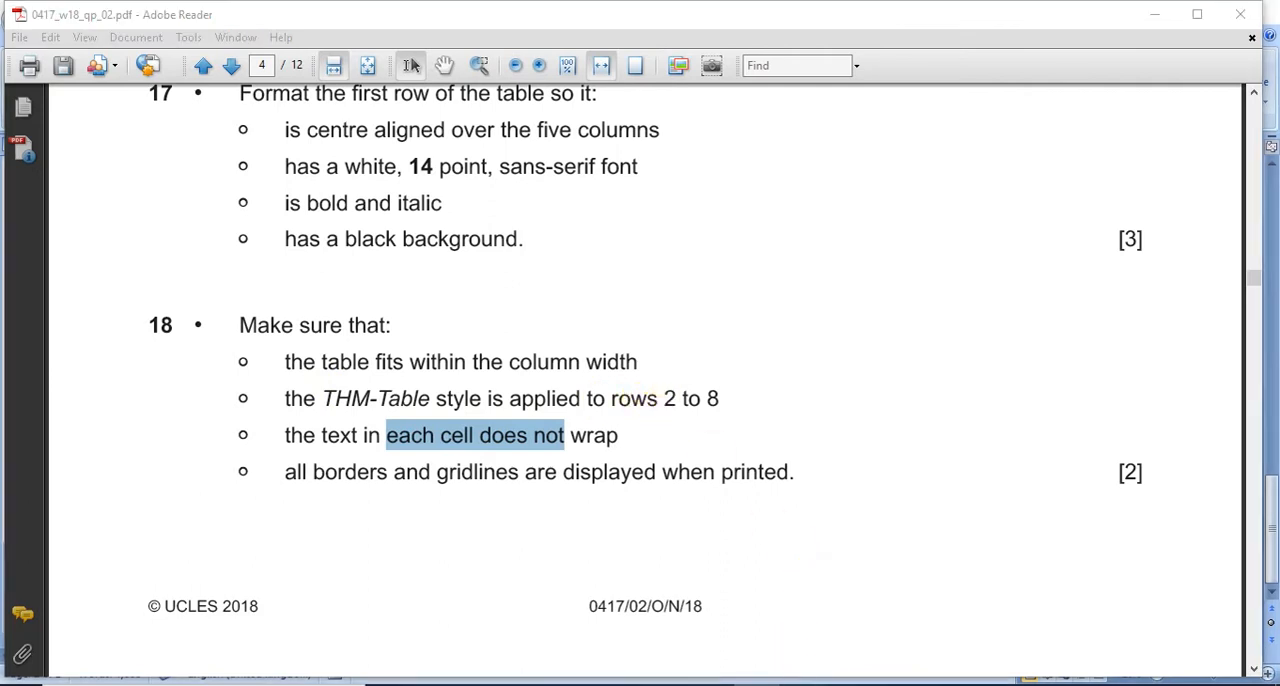
{"action": "mouse_move", "coordinate": [805, 677]}
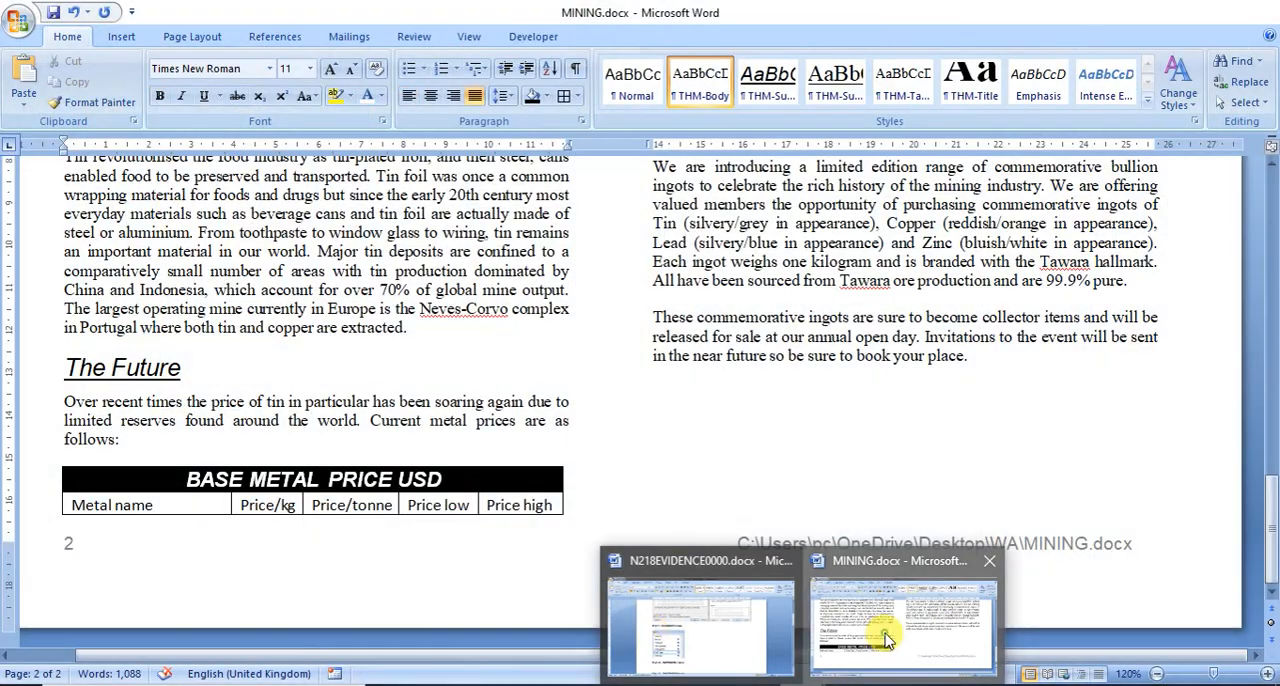
{"action": "left_click", "coordinate": [888, 630]}
Step: Apply the THM-Table style to the price table rows from Metal name to Zinc
{"action": "left_click_drag", "start_coordinate": [70, 505], "coordinate": [1120, 174]}
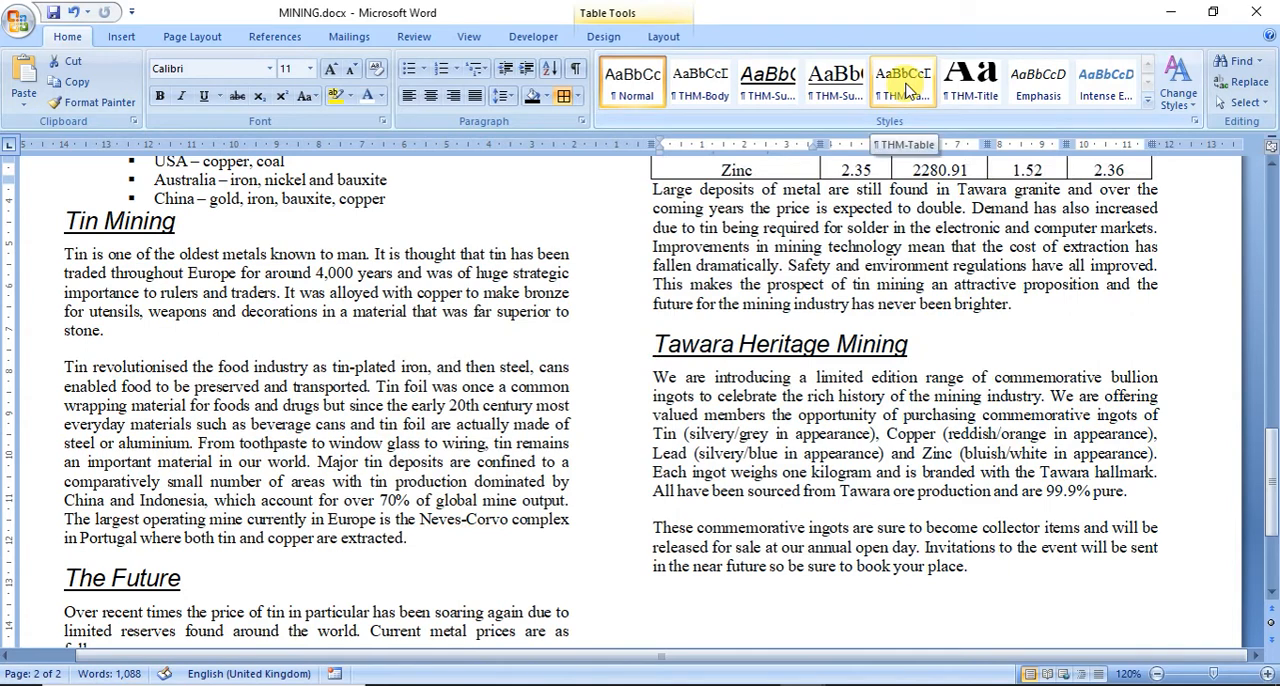
{"action": "left_click", "coordinate": [907, 88]}
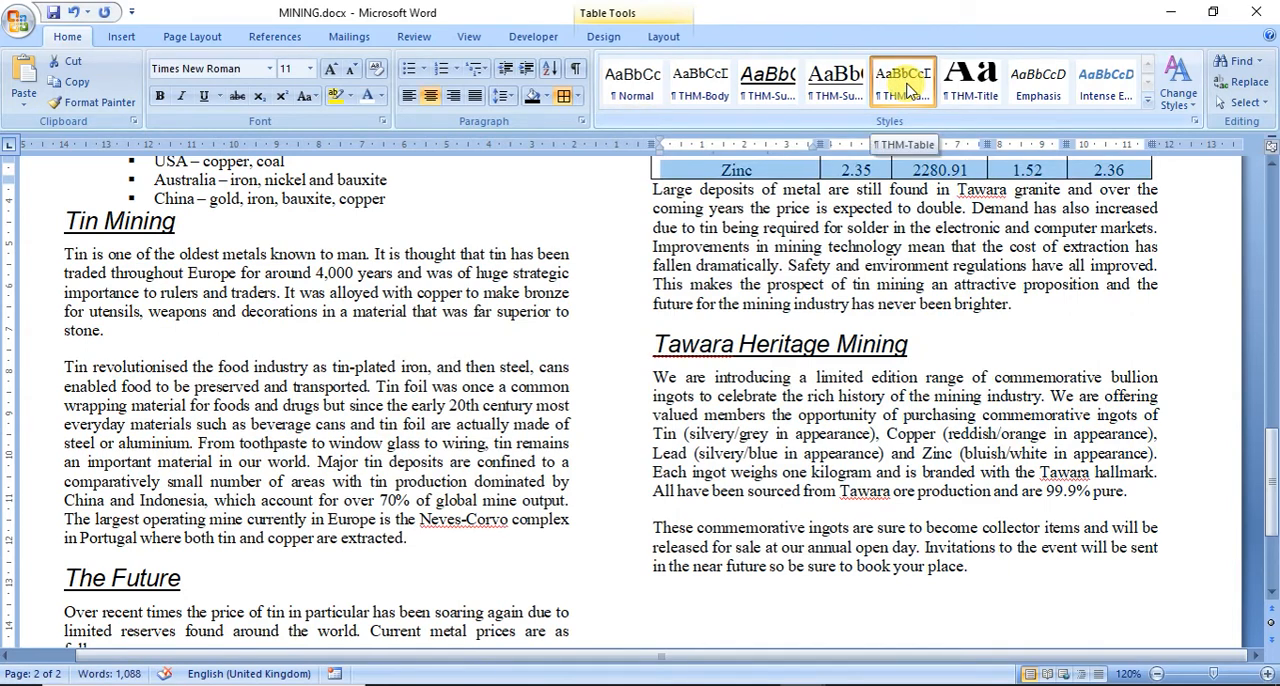
{"action": "left_click", "coordinate": [1156, 675]}
{"action": "left_click", "coordinate": [1156, 675]}
{"action": "left_click", "coordinate": [1156, 675]}
{"action": "left_click", "coordinate": [1156, 675]}
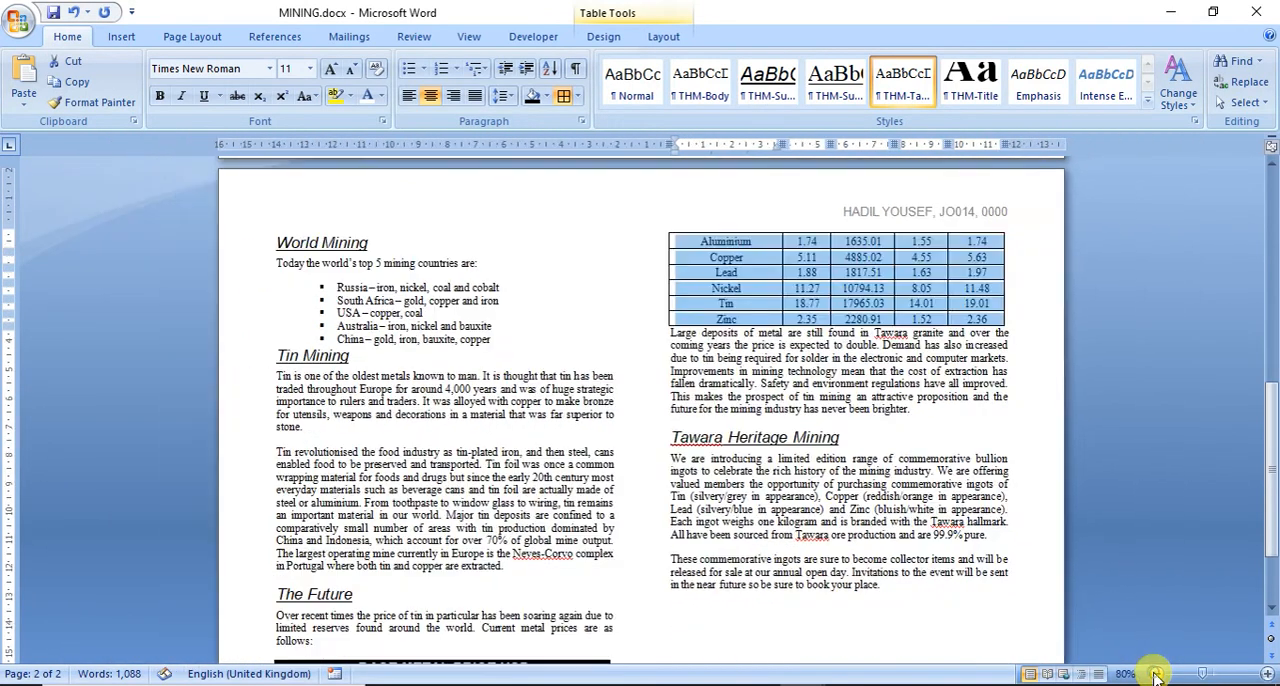
{"action": "left_click", "coordinate": [1156, 675]}
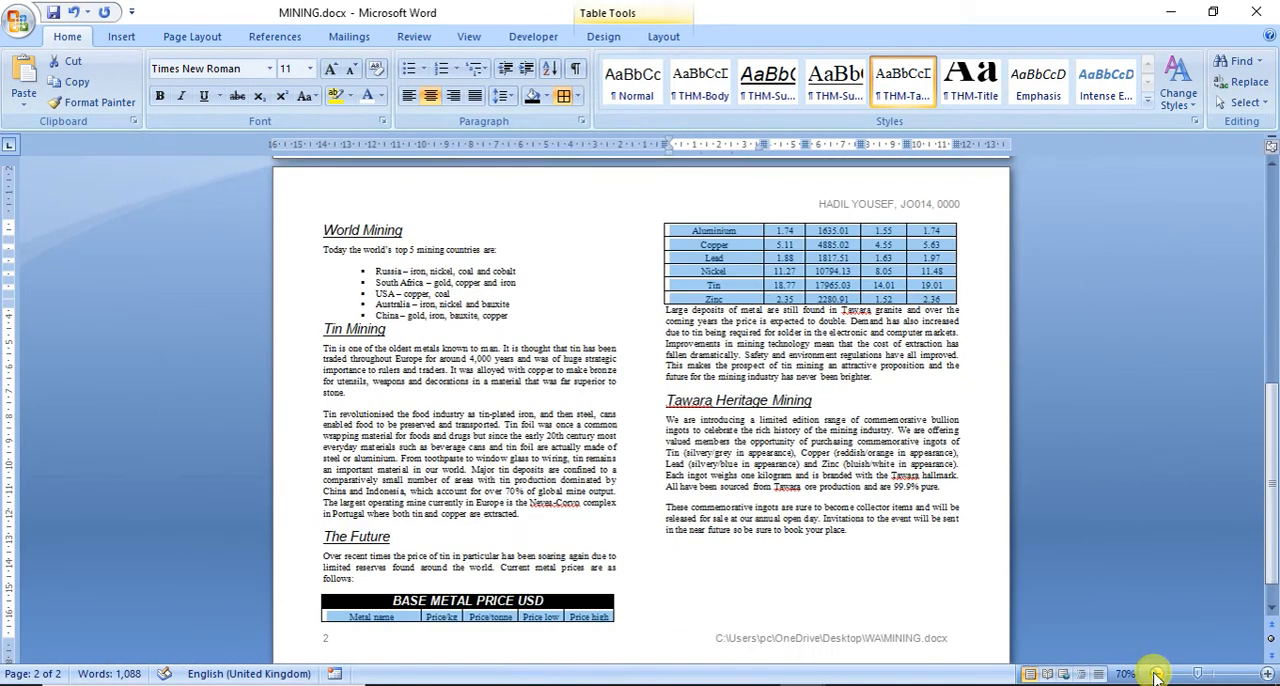
Step: Check both parts of the price table for column fit, text wrap and borders, and save the document
{"action": "left_click", "coordinate": [688, 302]}
{"action": "left_click_drag", "start_coordinate": [663, 270], "coordinate": [664, 271]}
{"action": "scroll", "coordinate": [701, 342], "scroll_direction": "down", "scroll_amount": 1}
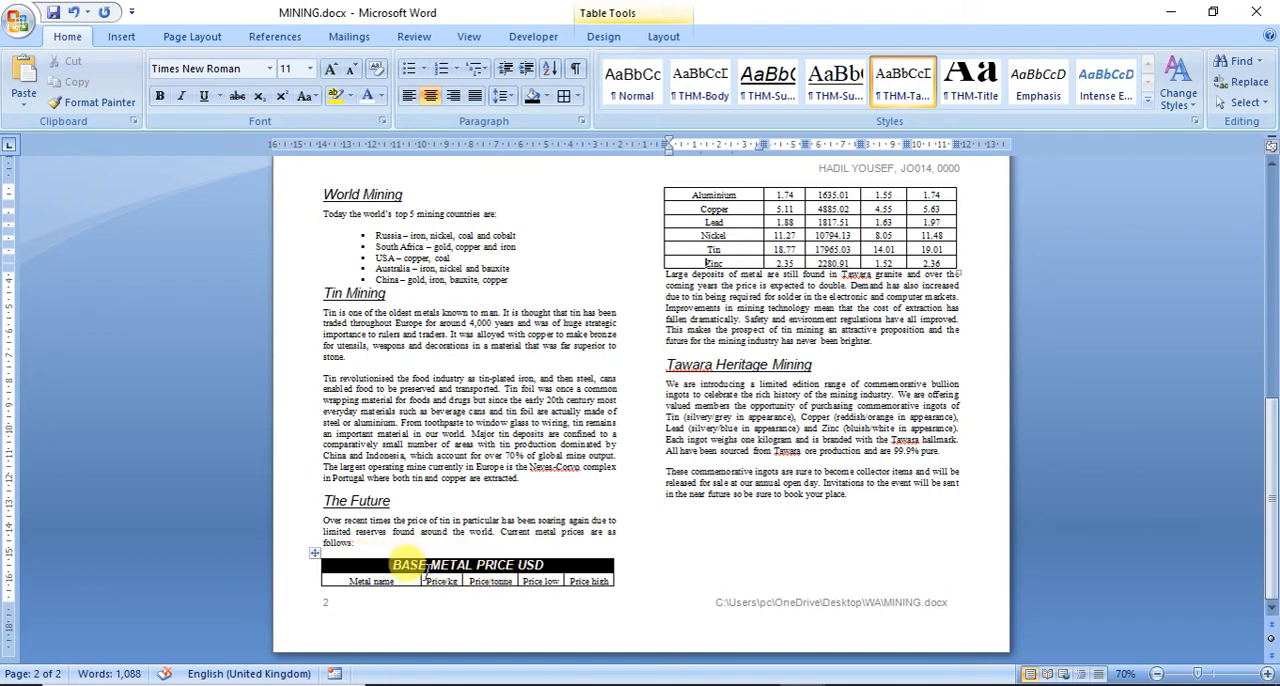
{"action": "left_click", "coordinate": [385, 547]}
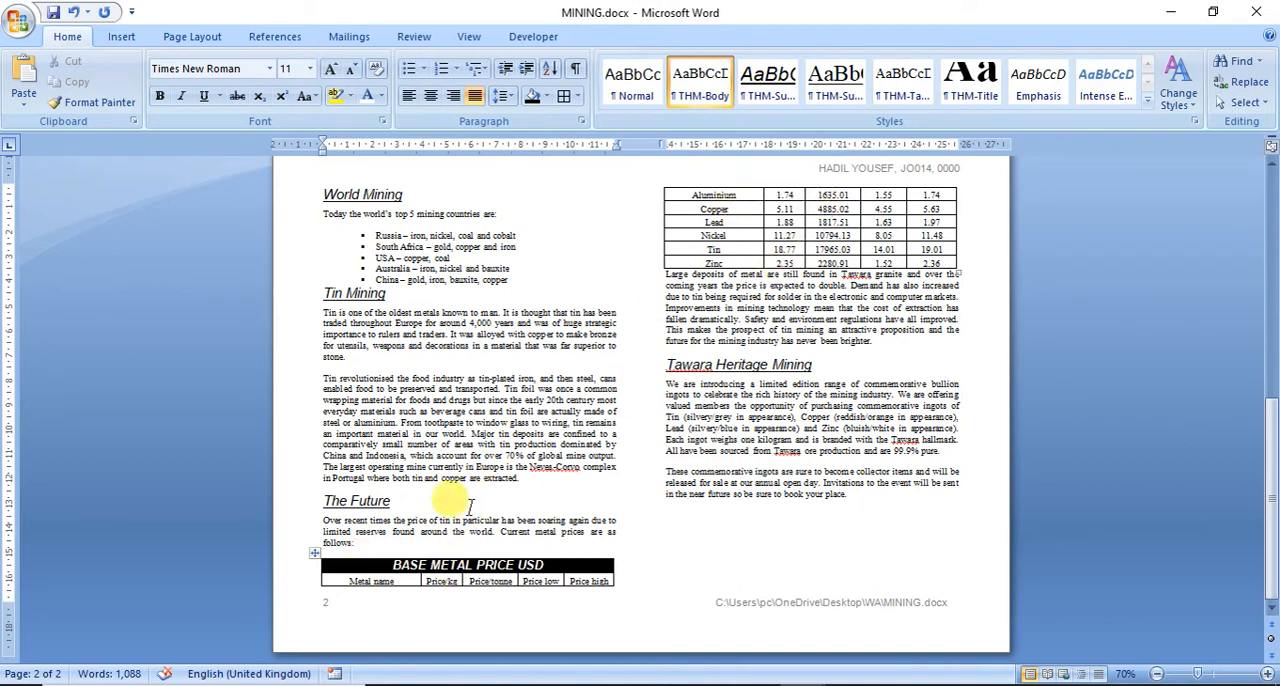
{"action": "left_click", "coordinate": [53, 12]}
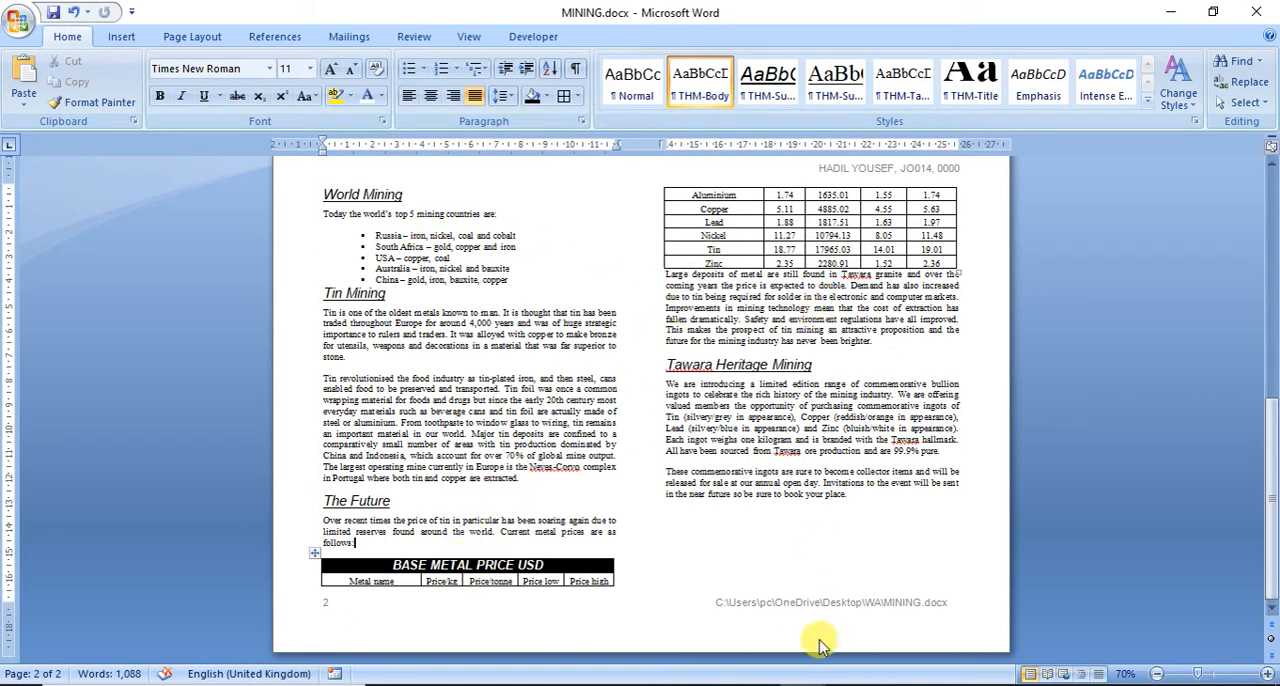
Step: Read questions 19 and 20 in the exam paper for the logo's placement, size and text wrapping, and return to MINING
{"action": "mouse_move", "coordinate": [757, 685]}
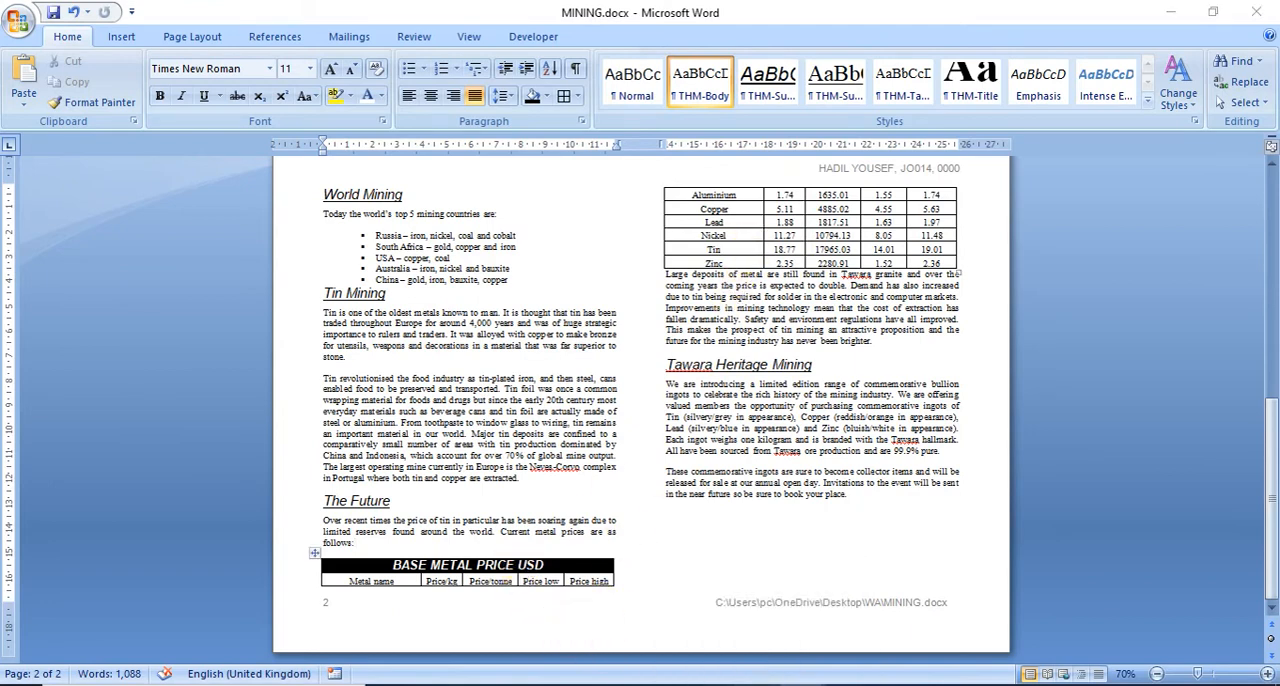
{"action": "left_click", "coordinate": [758, 685]}
{"action": "scroll", "coordinate": [532, 525], "scroll_direction": "down", "scroll_amount": 4}
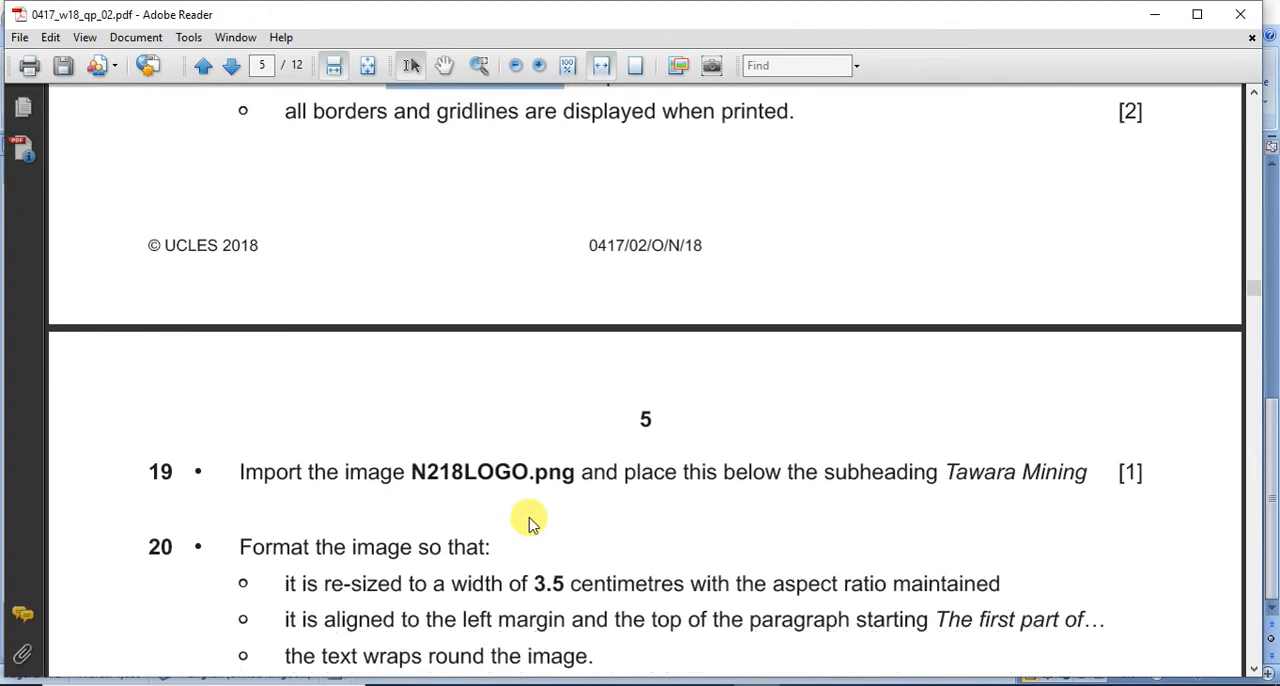
{"action": "scroll", "coordinate": [530, 520], "scroll_direction": "down", "scroll_amount": 3}
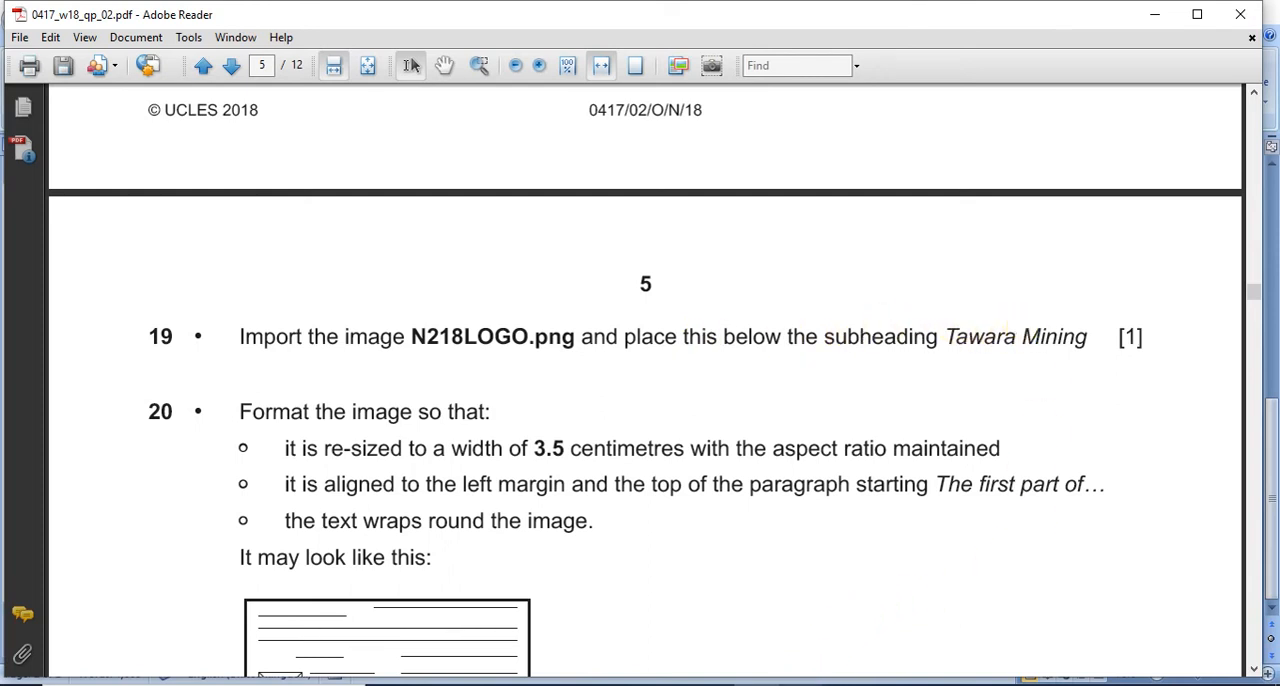
{"action": "left_click", "coordinate": [929, 623]}
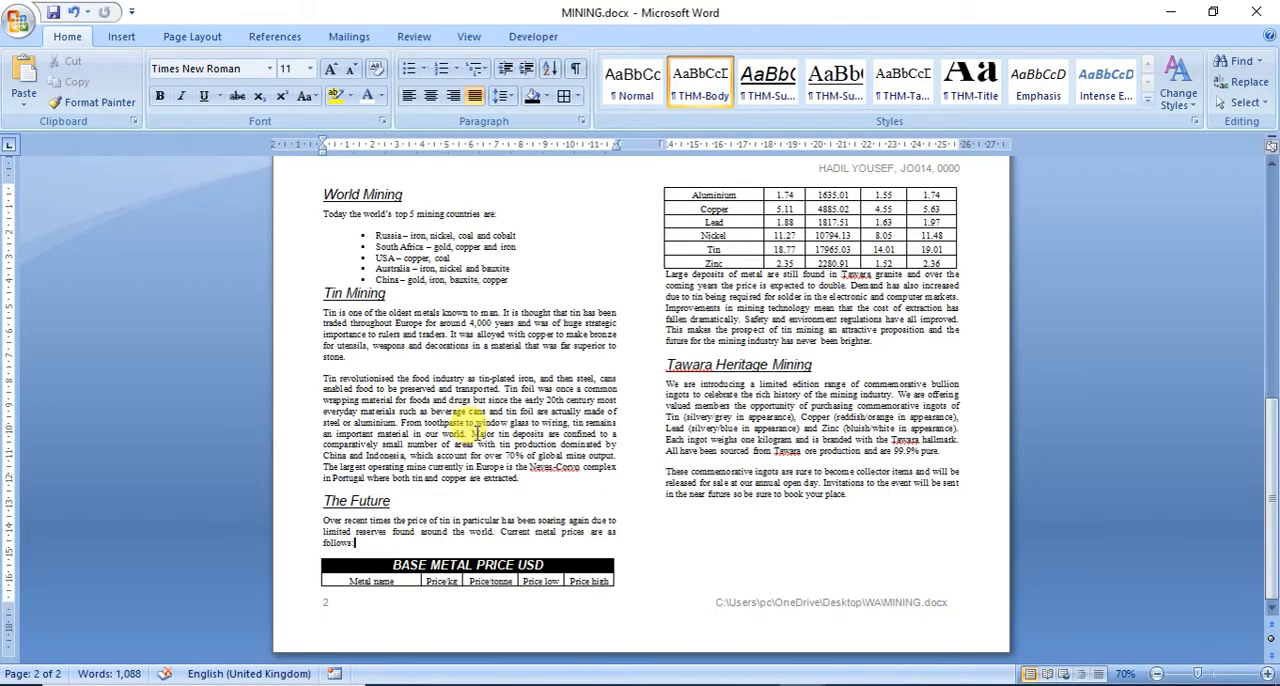
Step: Insert N218LOGO.png from the WA folder below the subheading Tawara Mining, before the paragraph starting The first part of, and select the image
{"action": "scroll", "coordinate": [477, 430], "scroll_direction": "up", "scroll_amount": 10}
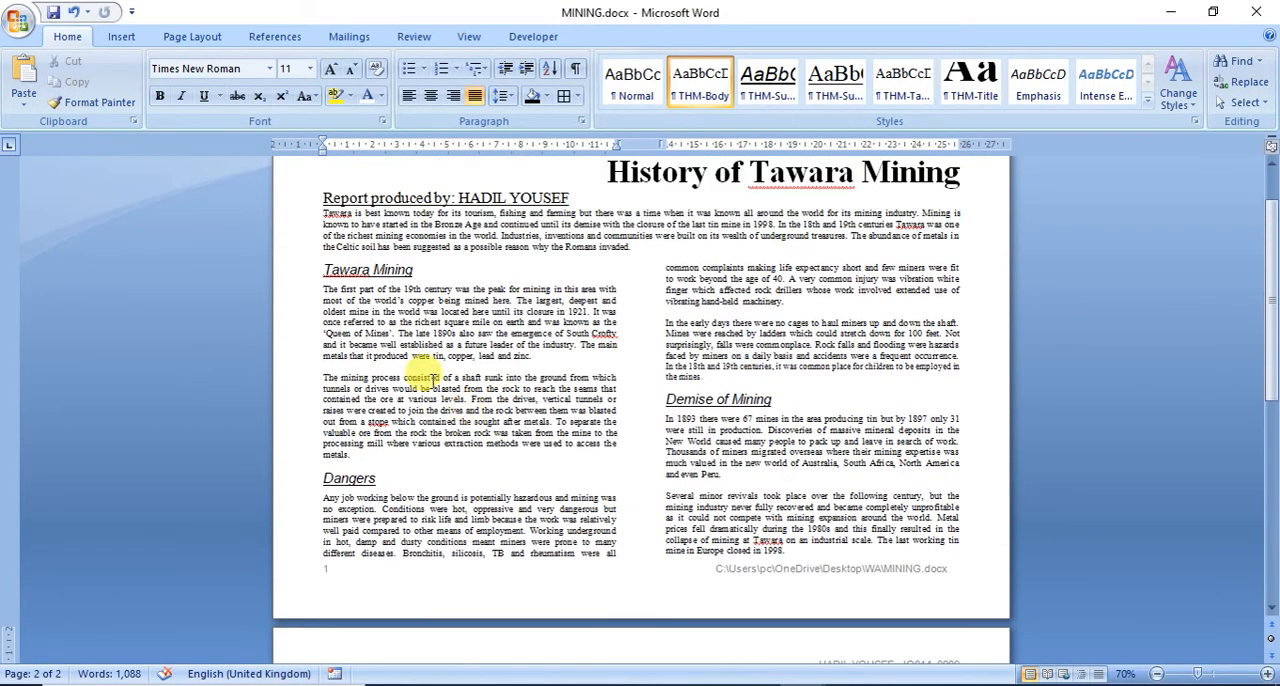
{"action": "left_click", "coordinate": [318, 290]}
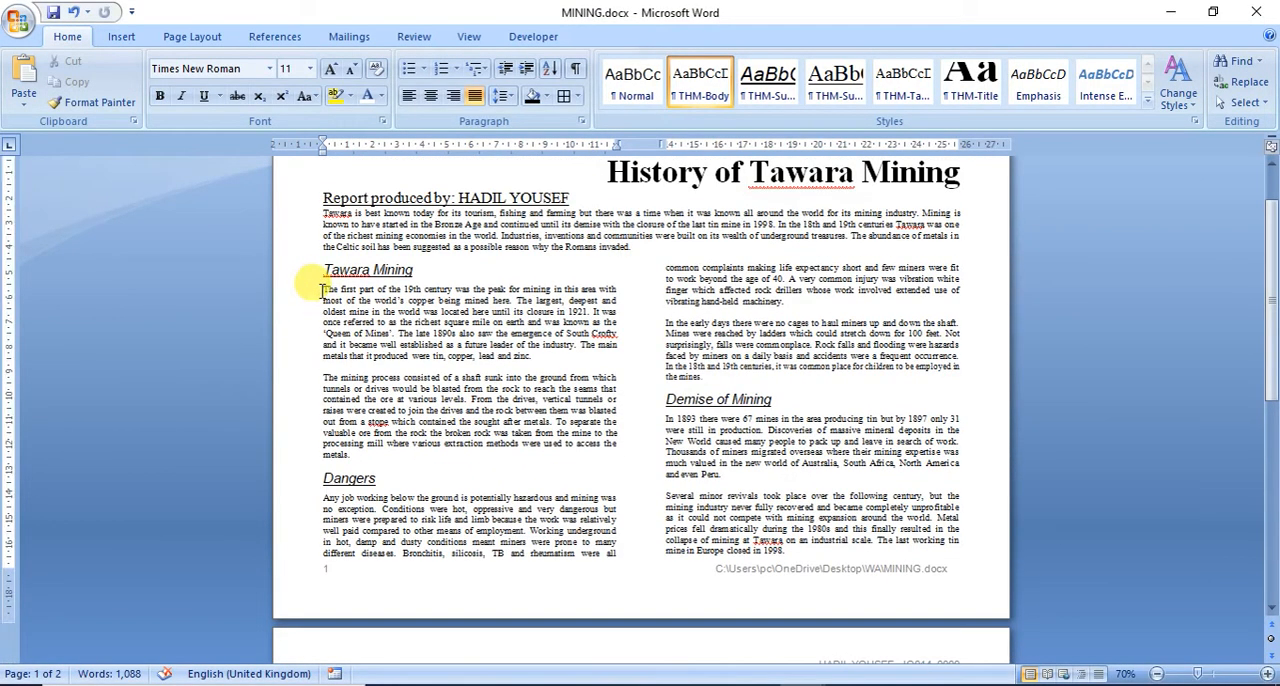
{"action": "left_click", "coordinate": [1266, 674]}
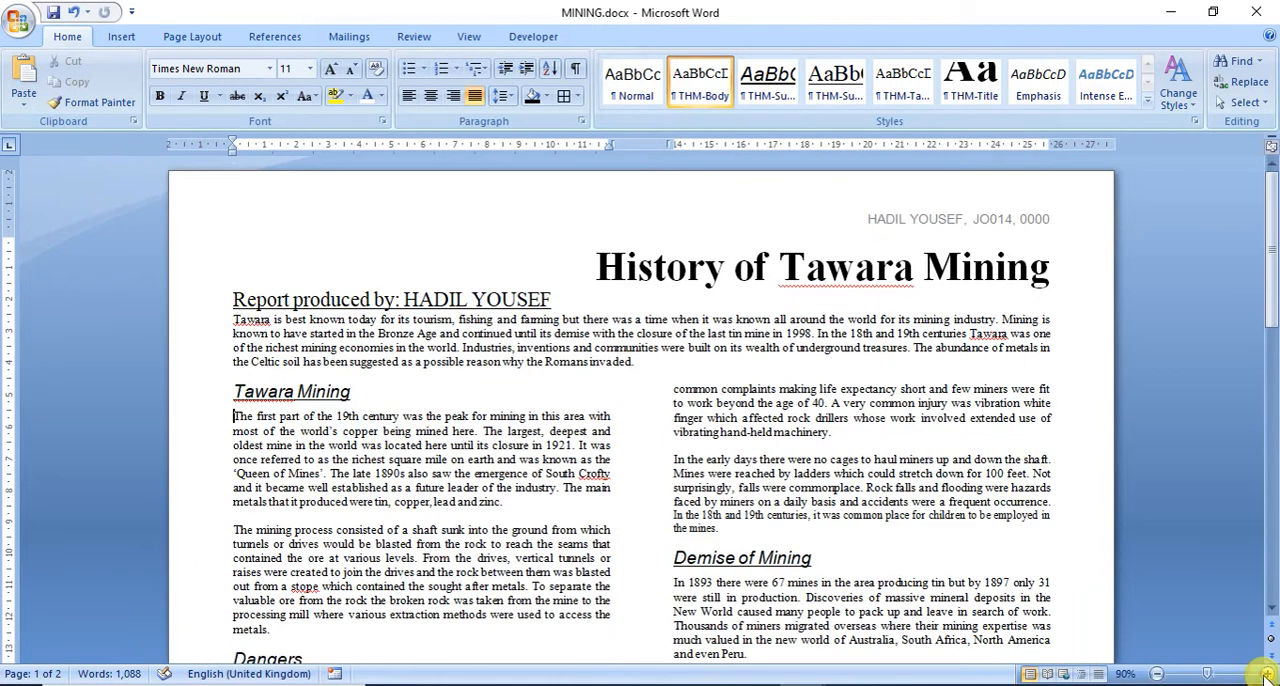
{"action": "left_click", "coordinate": [1266, 674]}
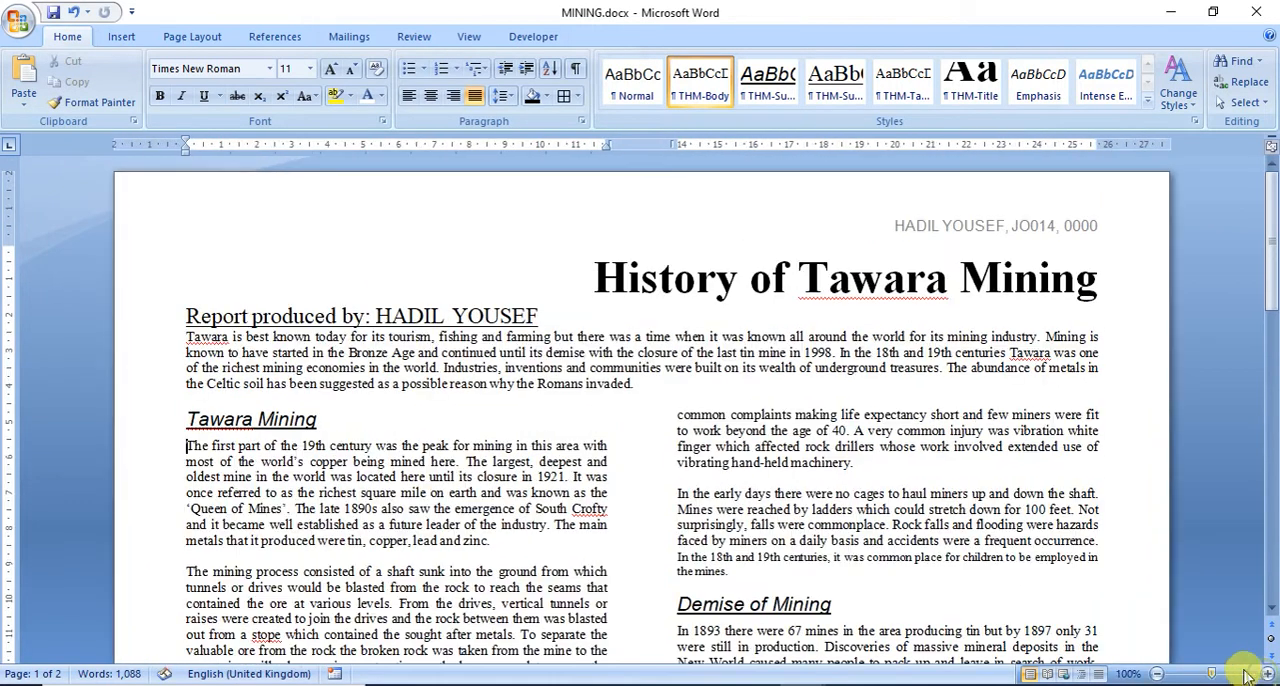
{"action": "left_click", "coordinate": [186, 445]}
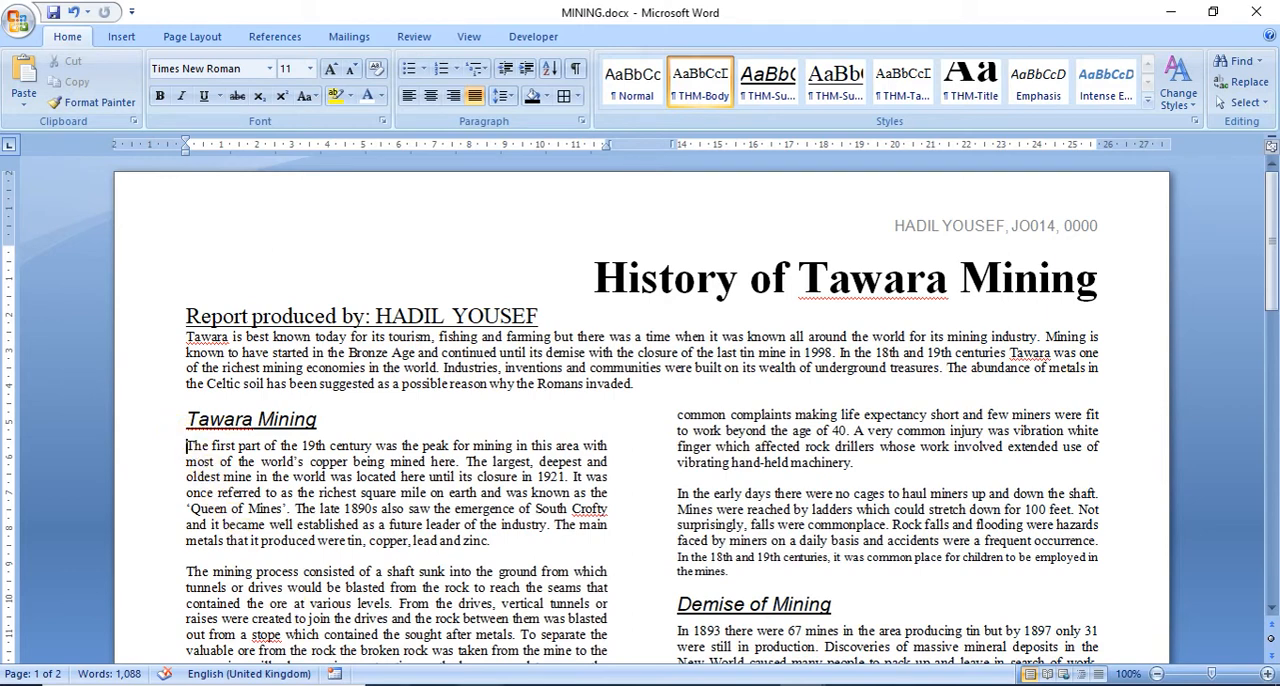
{"action": "left_click", "coordinate": [514, 684]}
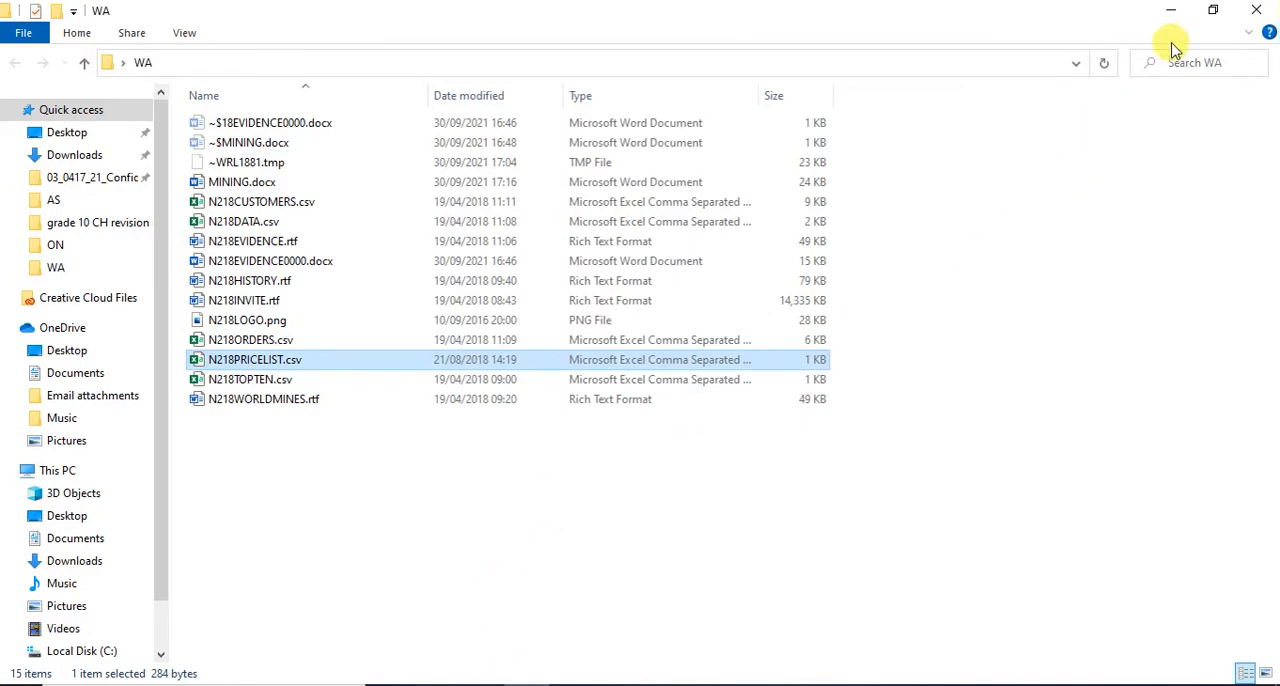
{"action": "left_click", "coordinate": [1211, 12]}
{"action": "left_click_drag", "start_coordinate": [580, 132], "coordinate": [1022, 53]}
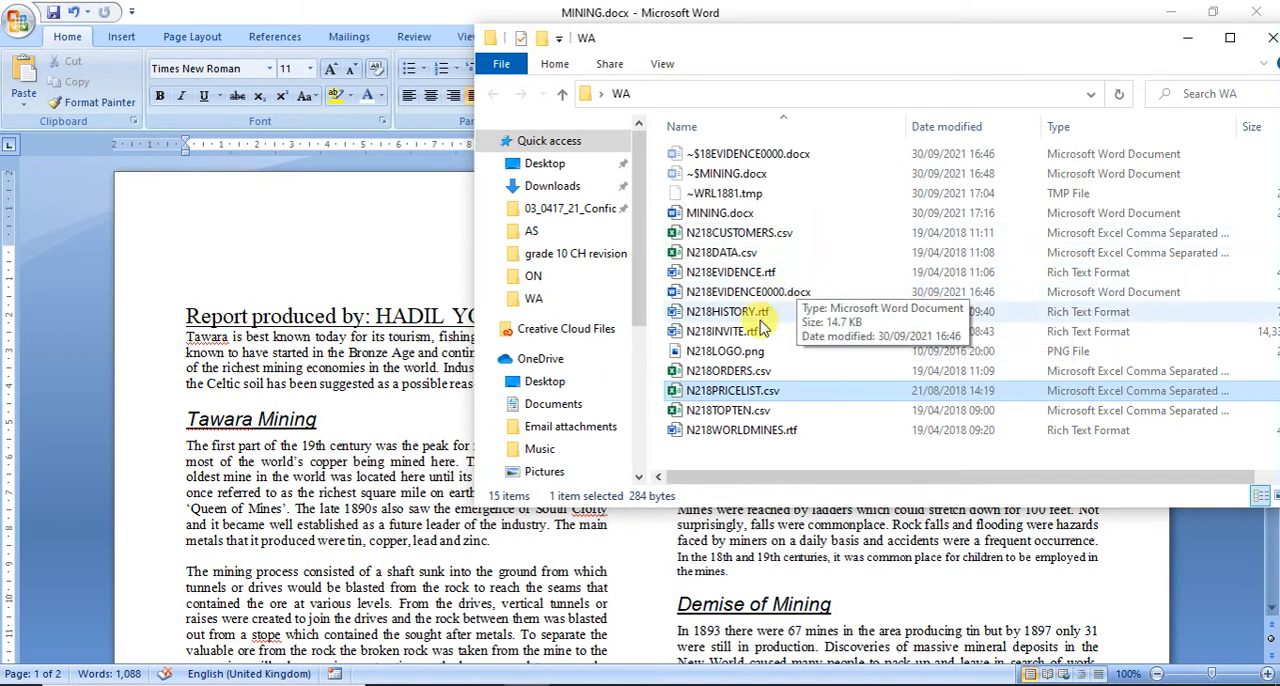
{"action": "left_click", "coordinate": [692, 352]}
{"action": "left_click_drag", "start_coordinate": [692, 357], "coordinate": [185, 452]}
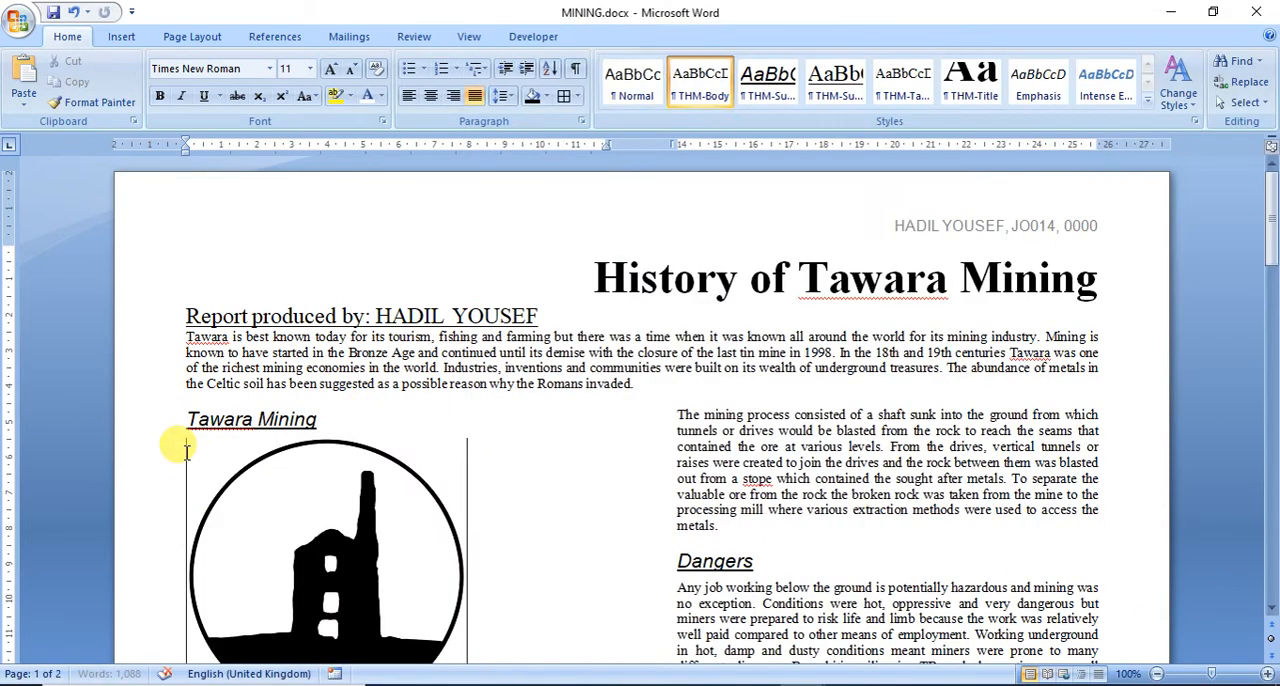
{"action": "left_click", "coordinate": [352, 490]}
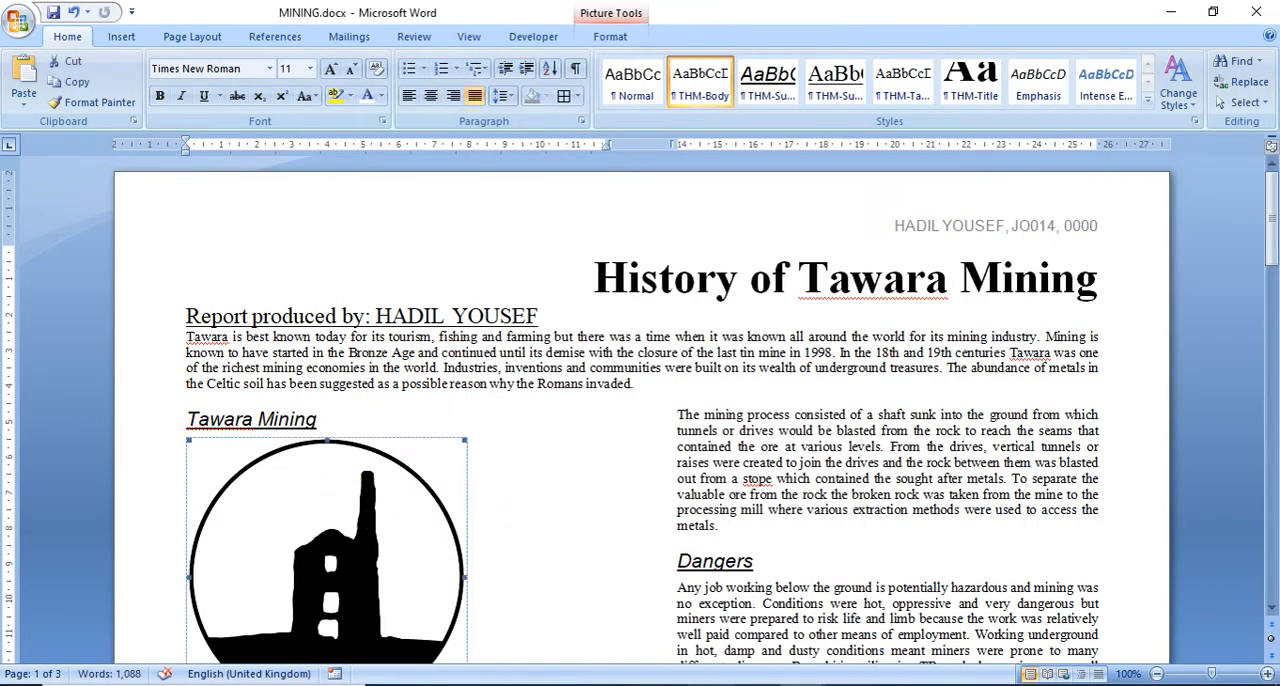
Step: Recheck question 20 in the exam paper and resize the logo in MINING to a width of 3.5 cm with the aspect ratio locked
{"action": "left_click", "coordinate": [756, 685]}
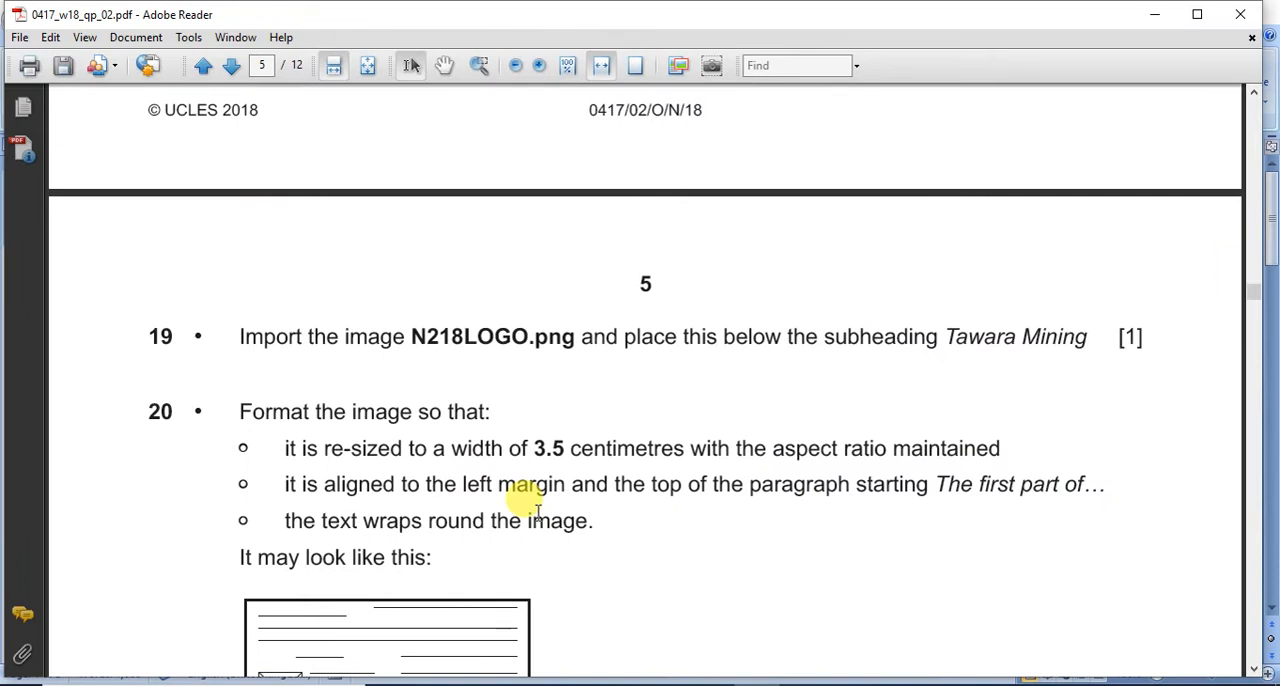
{"action": "scroll", "coordinate": [286, 429], "scroll_direction": "down", "scroll_amount": 2}
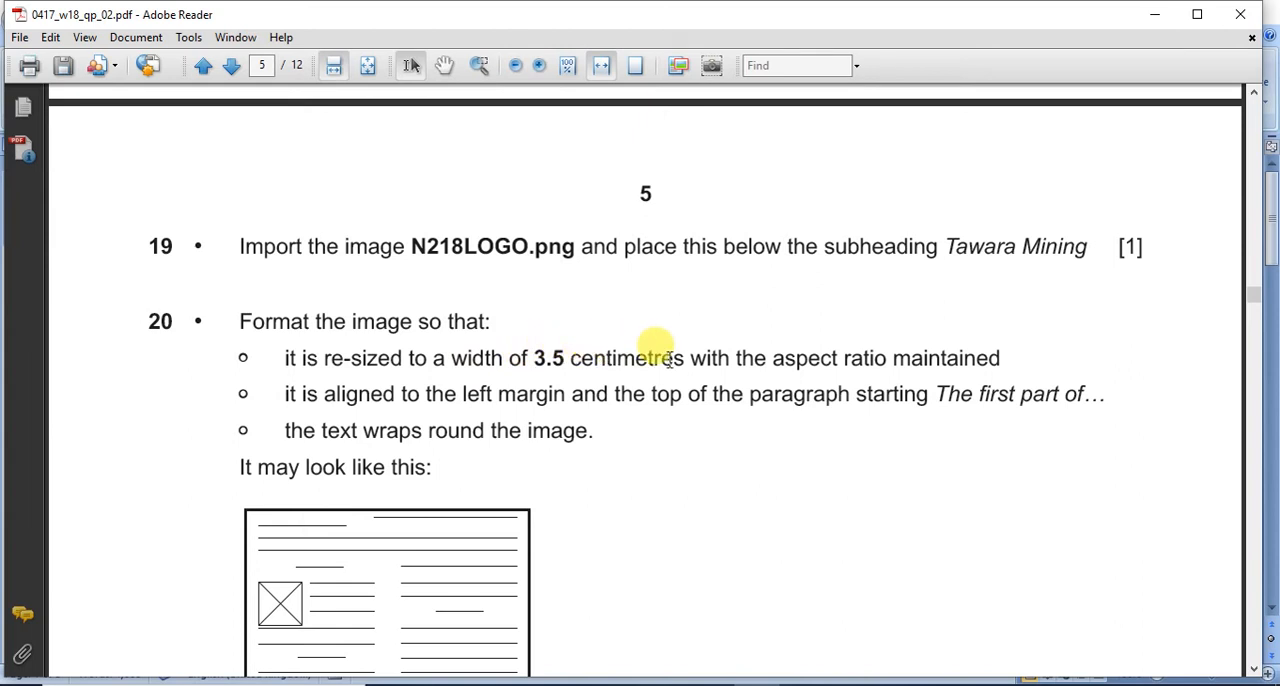
{"action": "left_click", "coordinate": [810, 684]}
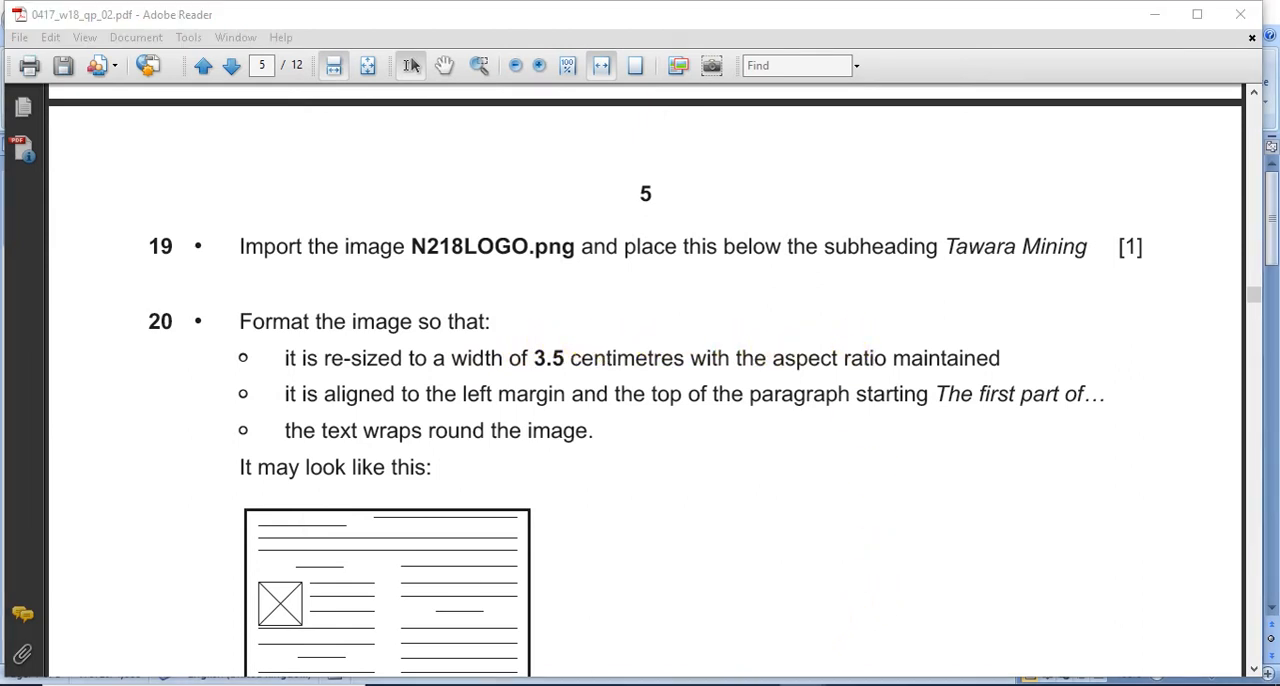
{"action": "left_click", "coordinate": [885, 622]}
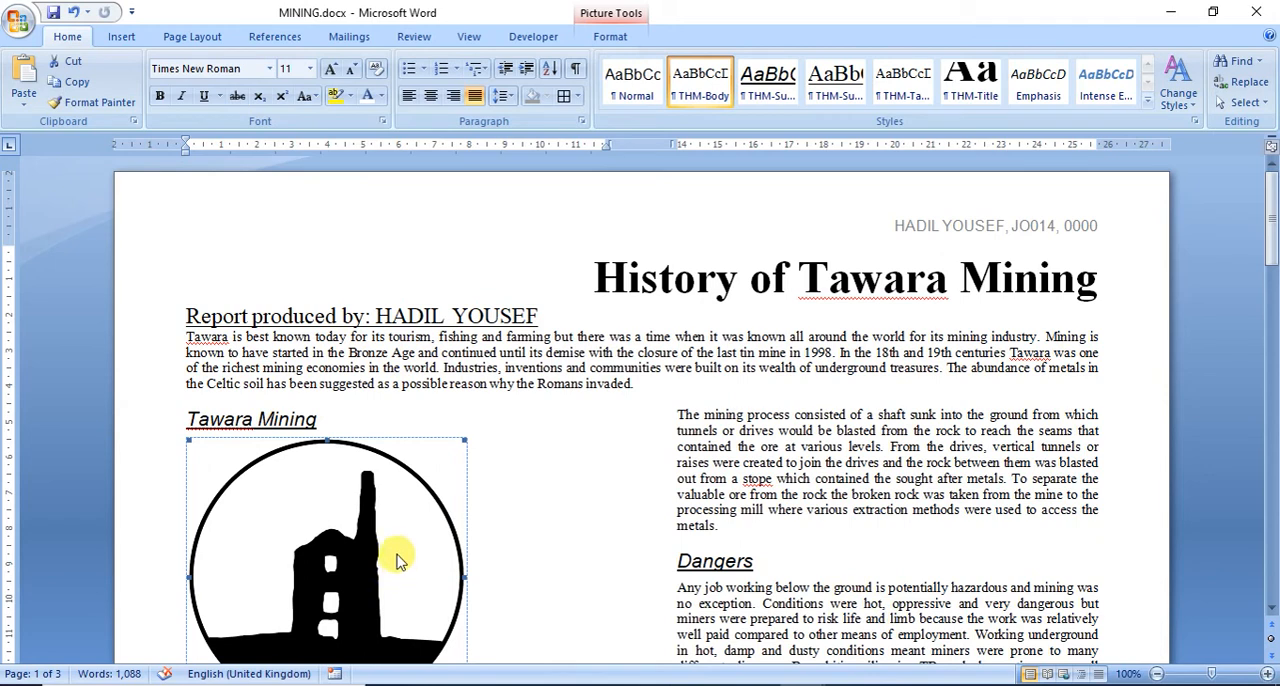
{"action": "left_click", "coordinate": [603, 37]}
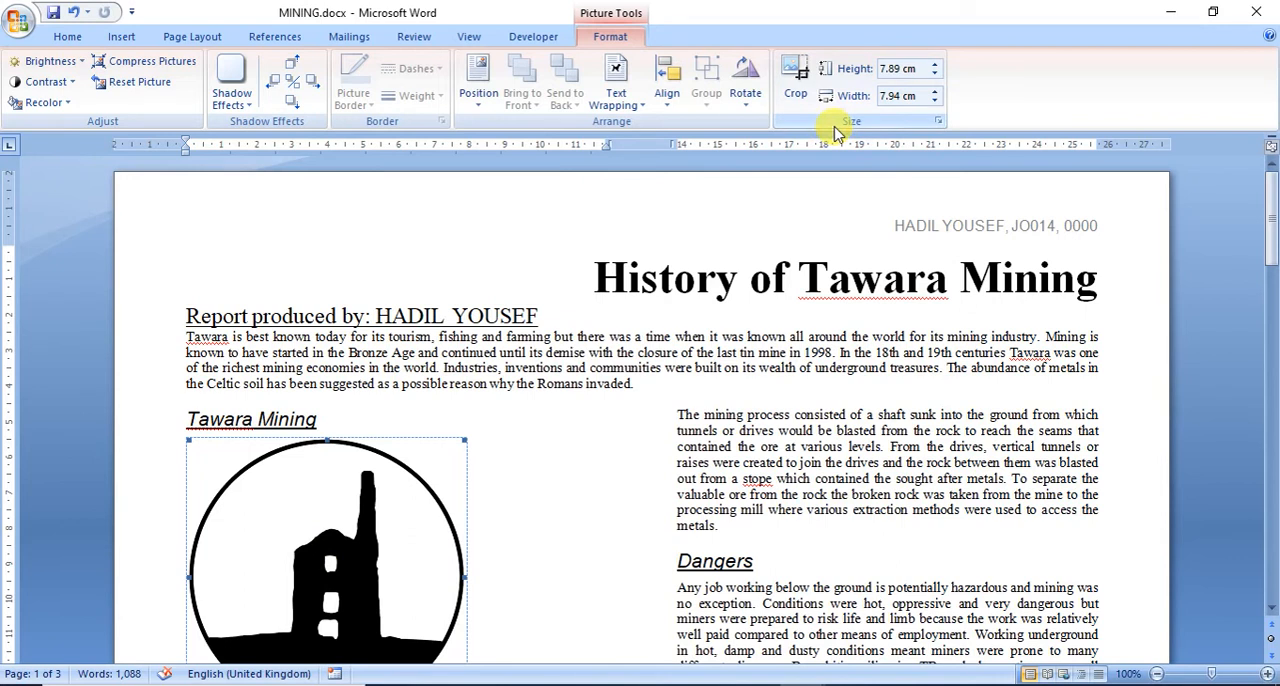
{"action": "left_click", "coordinate": [940, 124]}
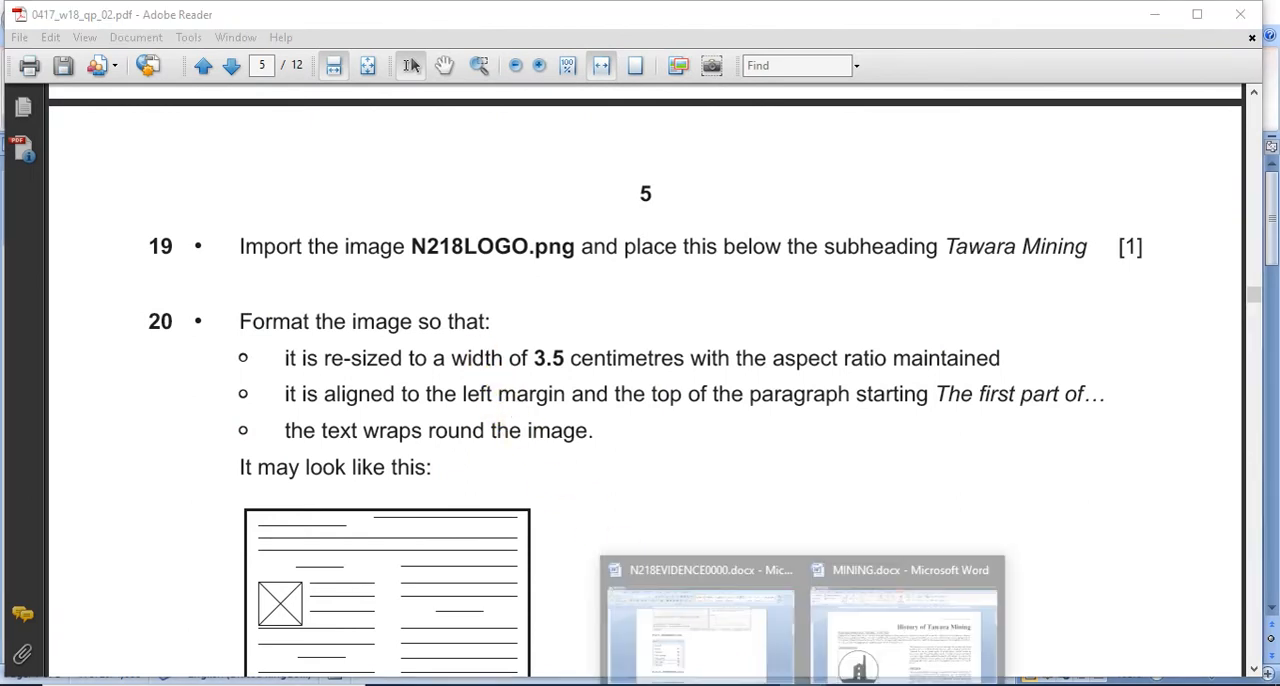
{"action": "left_click", "coordinate": [851, 663]}
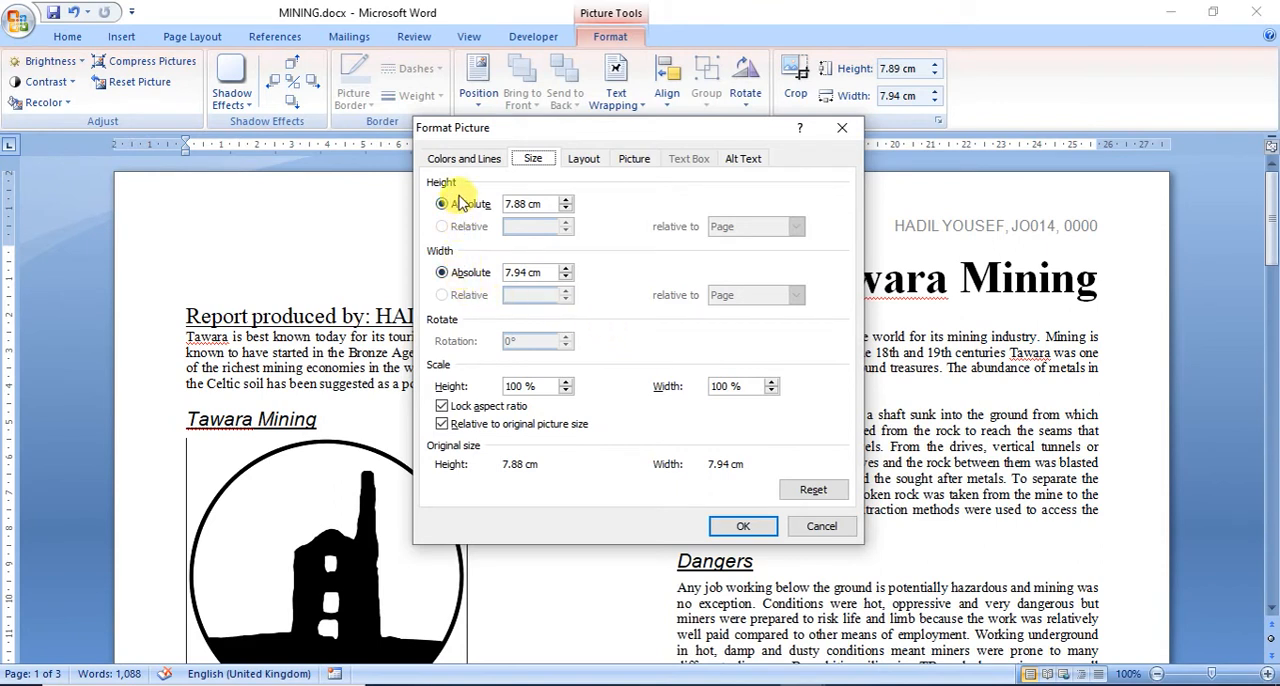
{"action": "left_click", "coordinate": [512, 272]}
{"action": "left_click_drag", "start_coordinate": [512, 272], "coordinate": [533, 268]}
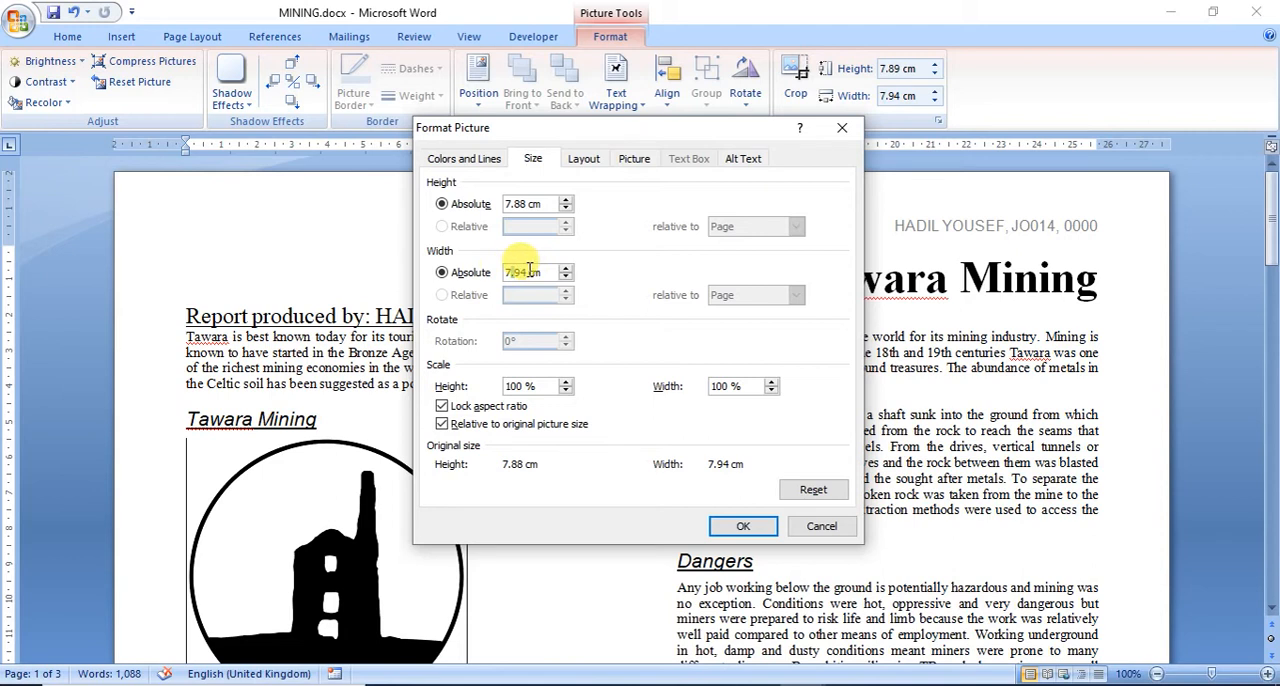
{"action": "type", "text": "3"}
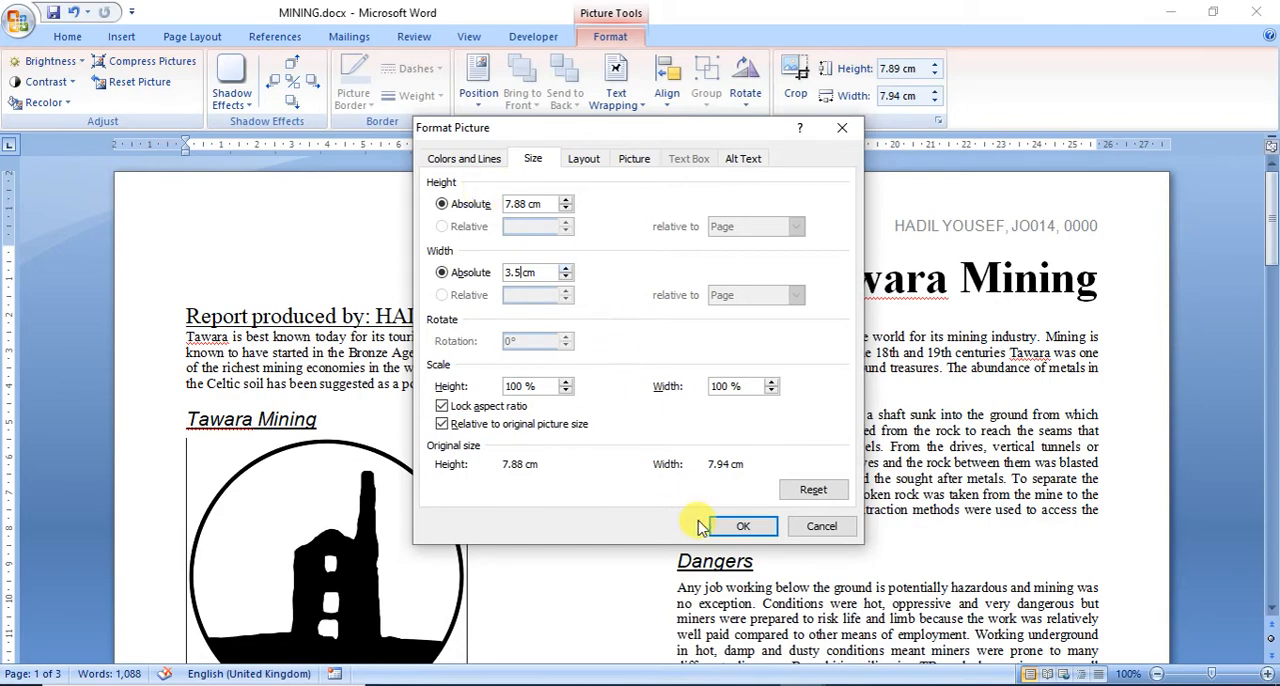
{"action": "left_click", "coordinate": [740, 526]}
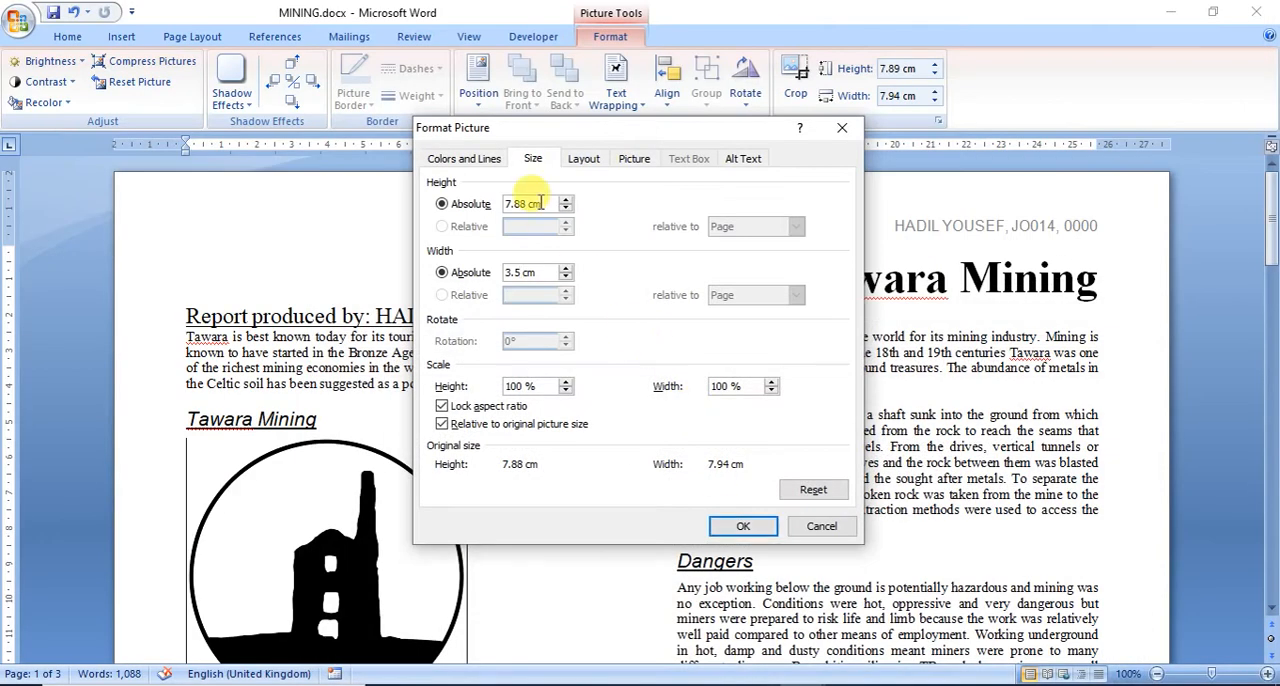
{"action": "left_click", "coordinate": [742, 524]}
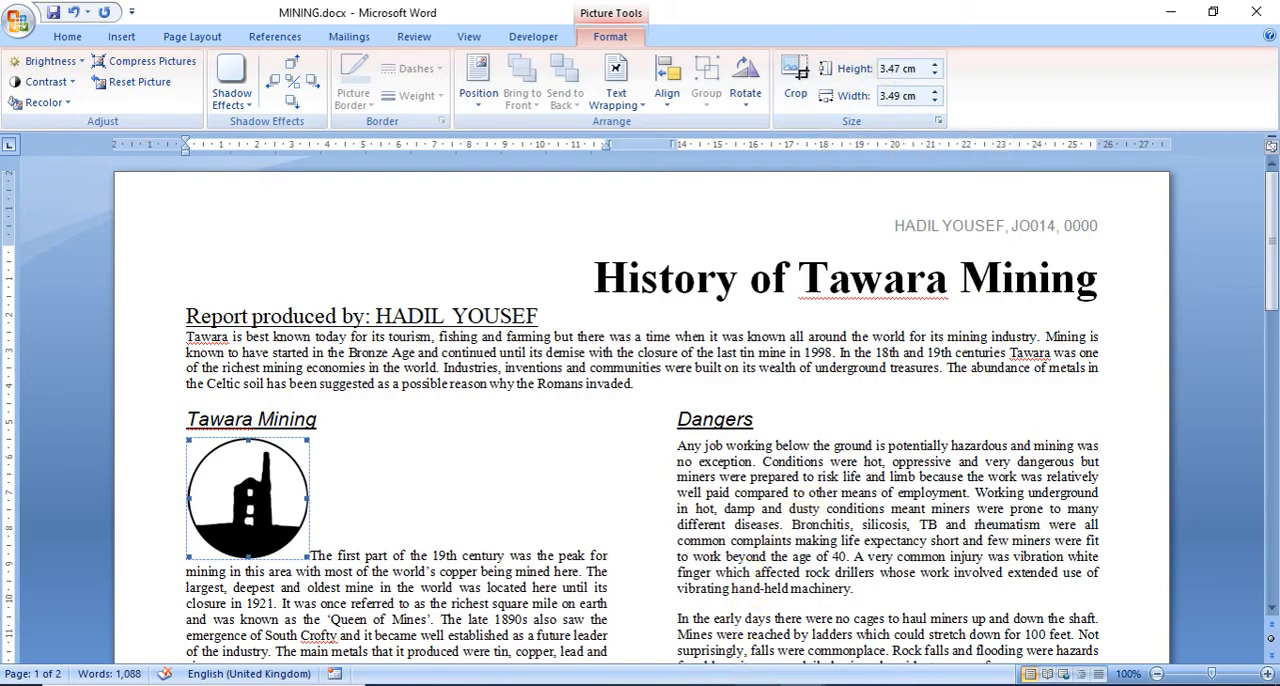
Step: Compare with the sample layout in question 20 and set the logo's text wrapping to Tight beside the paragraph starting The first part of
{"action": "key", "text": "alt+Tab"}
{"action": "scroll", "coordinate": [452, 460], "scroll_direction": "down", "scroll_amount": 2}
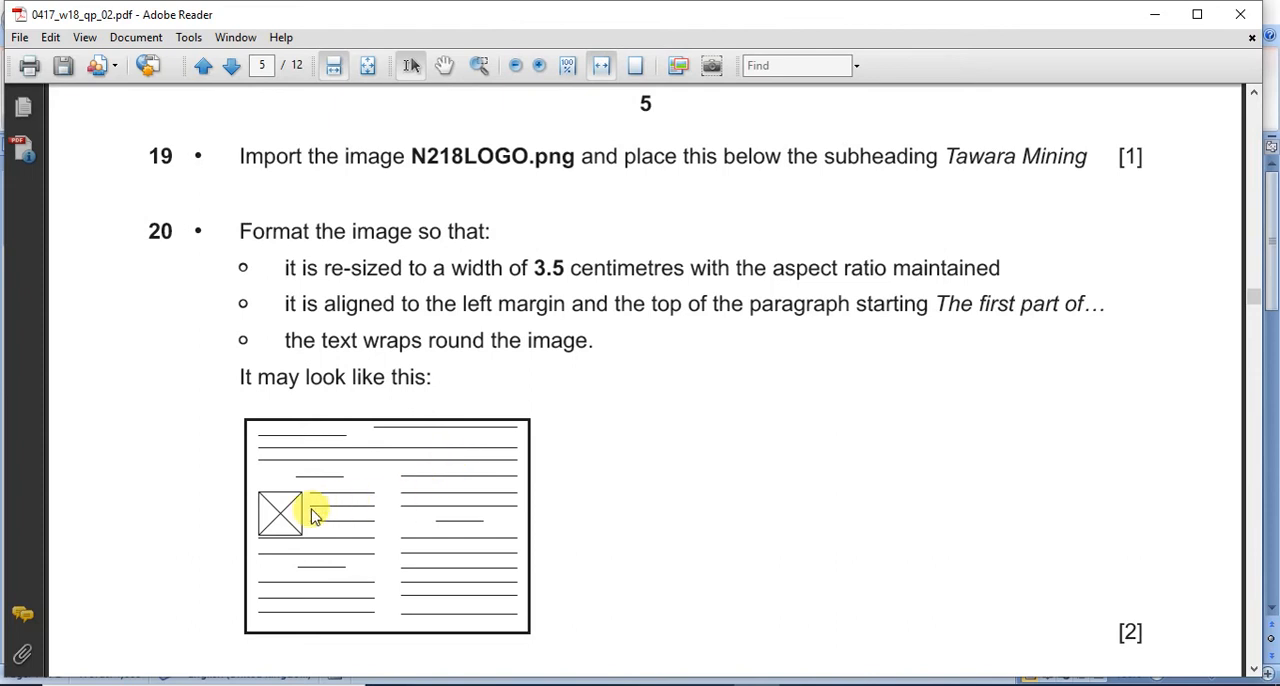
{"action": "left_click", "coordinate": [803, 684]}
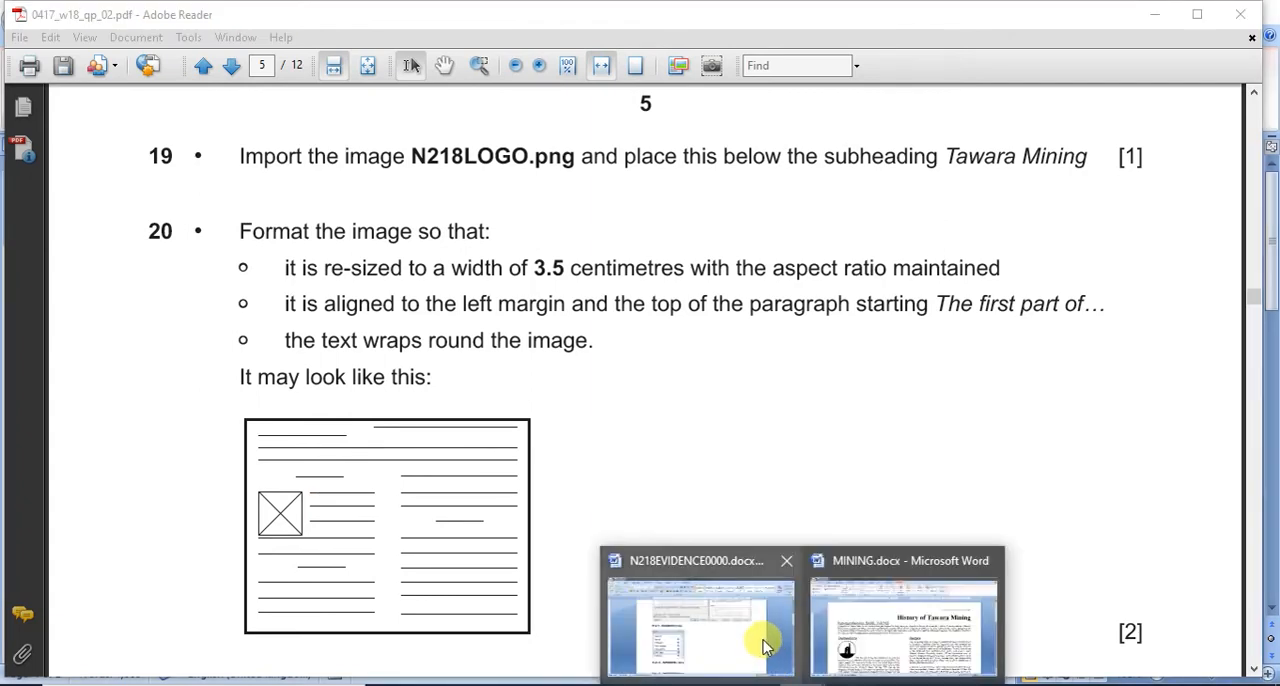
{"action": "left_click", "coordinate": [870, 632]}
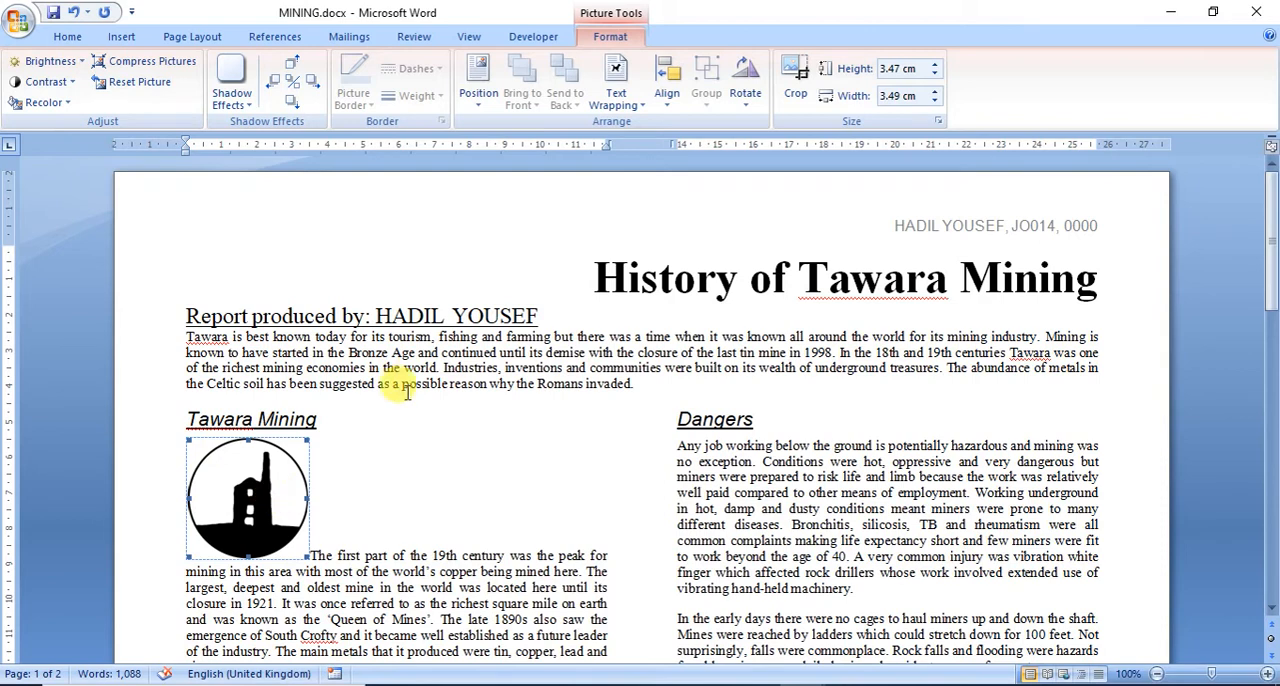
{"action": "left_click", "coordinate": [615, 112]}
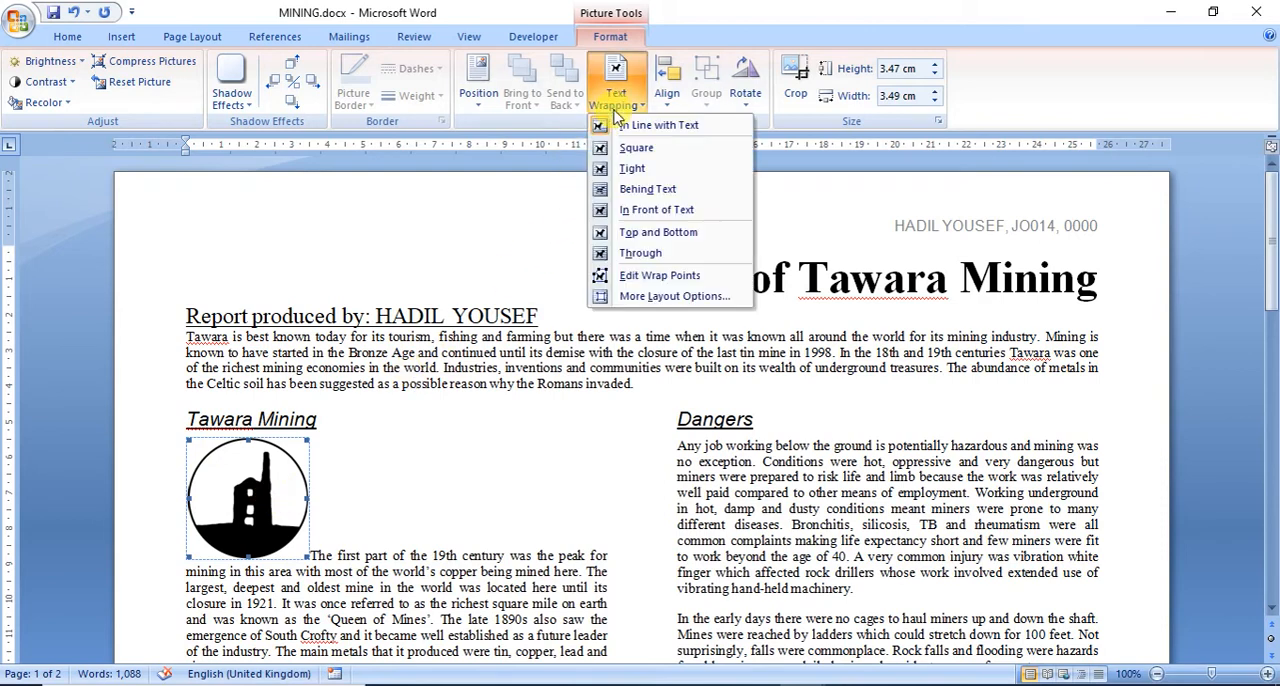
{"action": "left_click", "coordinate": [625, 163]}
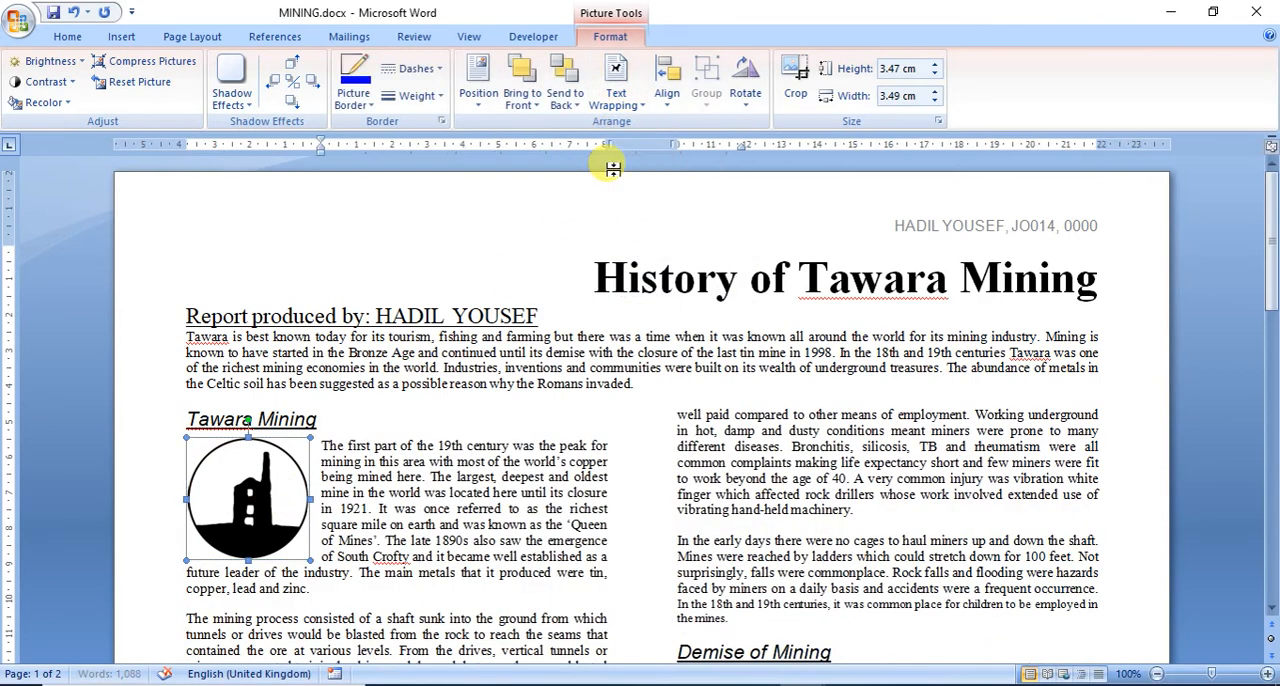
{"action": "left_click", "coordinate": [323, 449]}
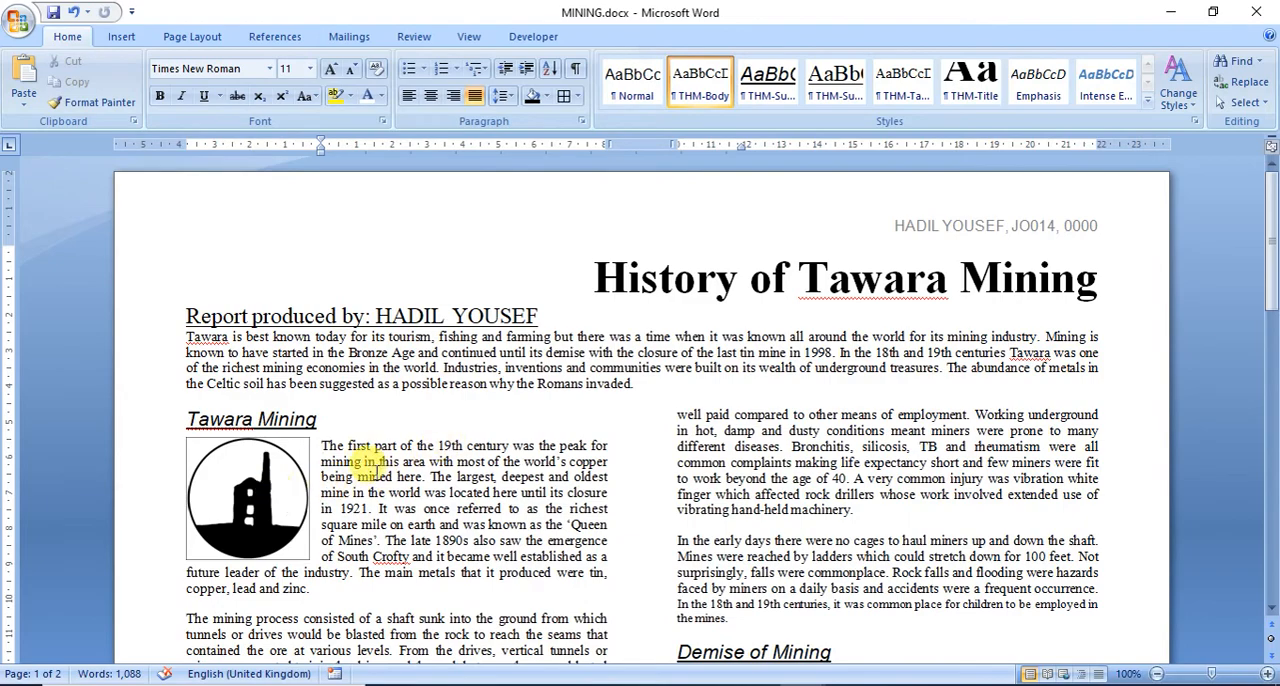
Step: Look over the layout of MINING, read question 21's proofreading, saving and printing requirements in the exam paper, and return to MINING
{"action": "scroll", "coordinate": [380, 533], "scroll_direction": "down", "scroll_amount": 15}
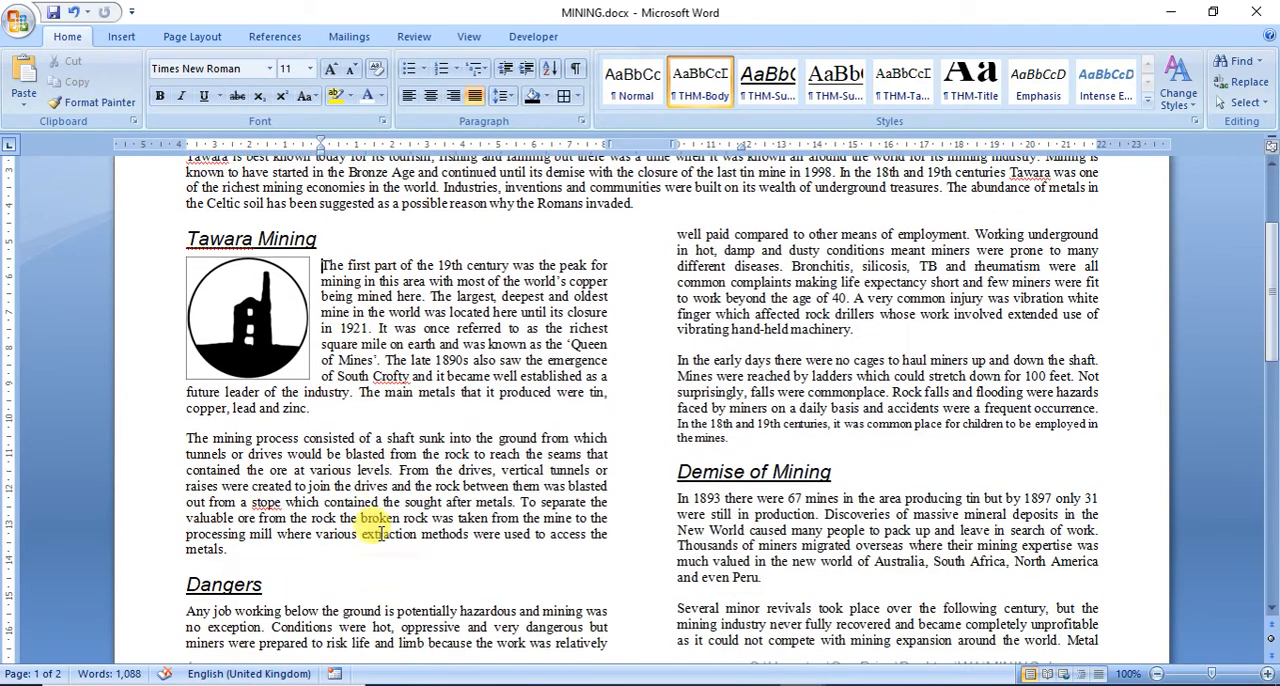
{"action": "scroll", "coordinate": [380, 533], "scroll_direction": "down", "scroll_amount": 8}
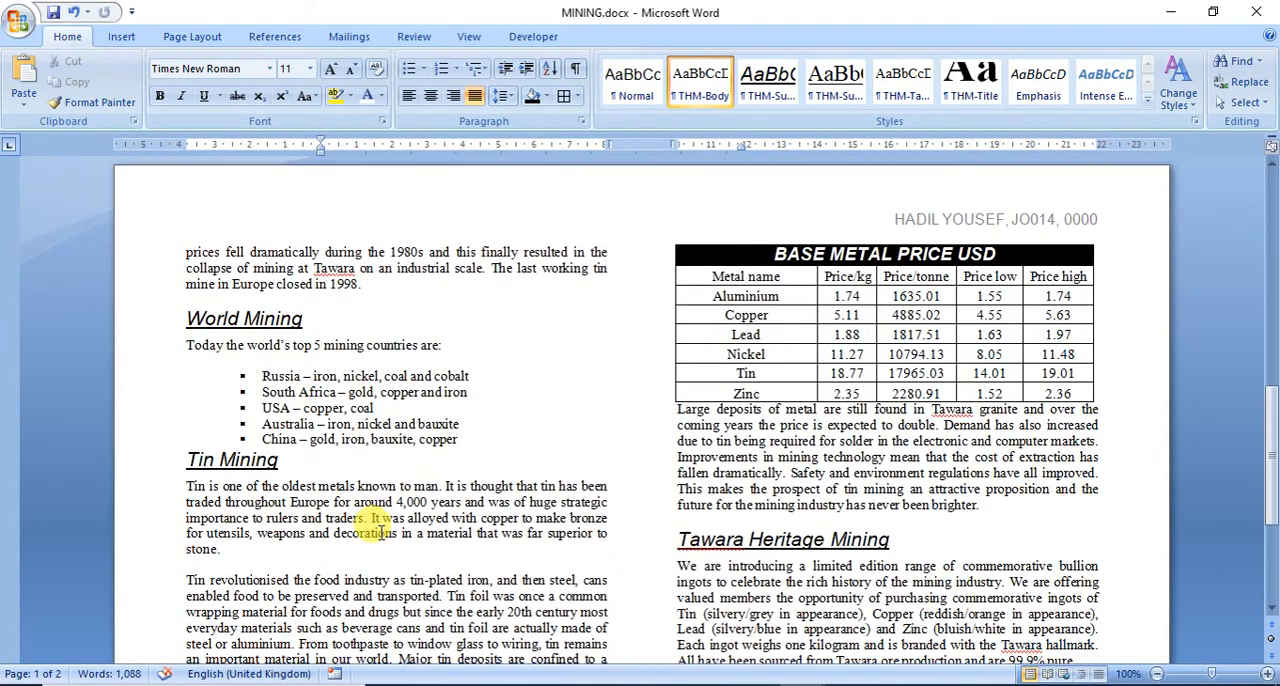
{"action": "scroll", "coordinate": [368, 526], "scroll_direction": "up", "scroll_amount": 8}
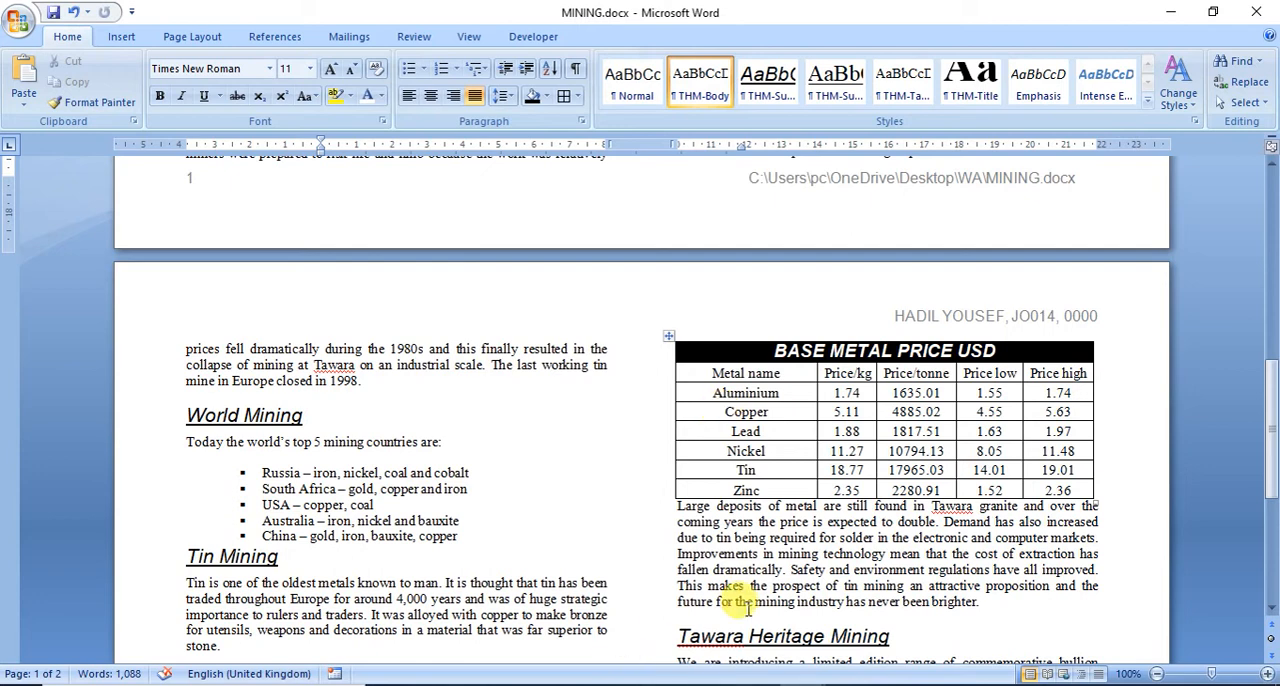
{"action": "left_click", "coordinate": [757, 684]}
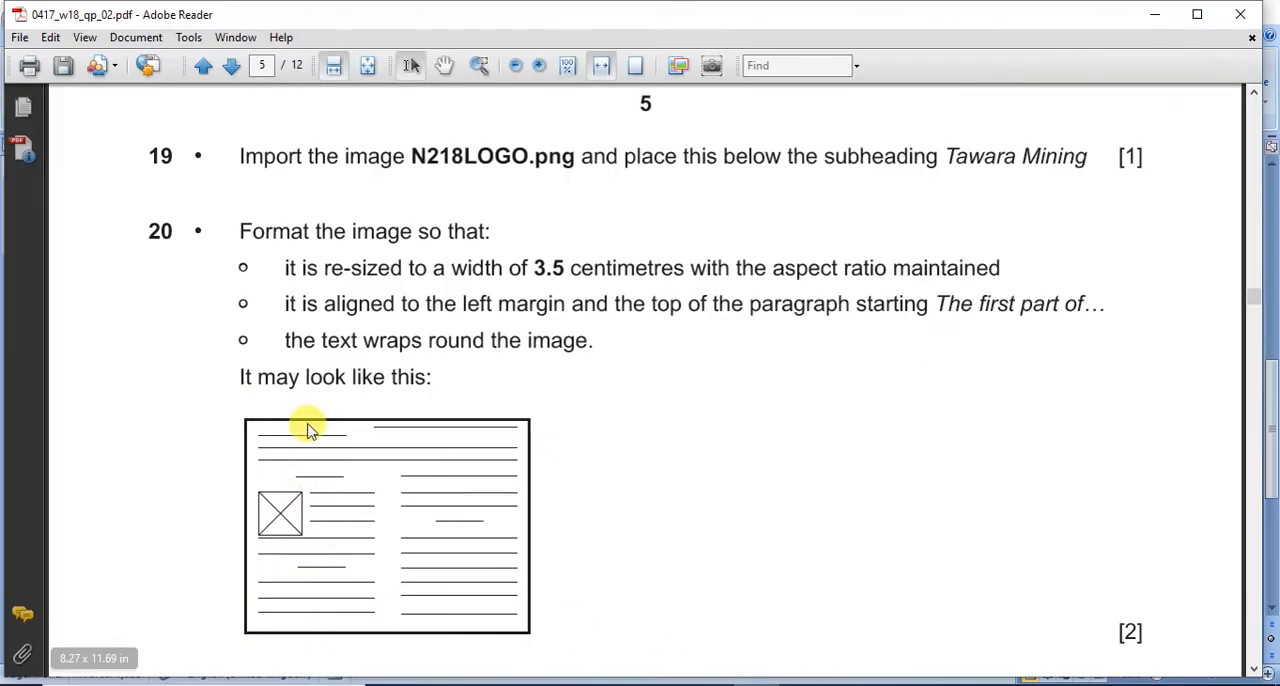
{"action": "scroll", "coordinate": [306, 423], "scroll_direction": "down", "scroll_amount": 6}
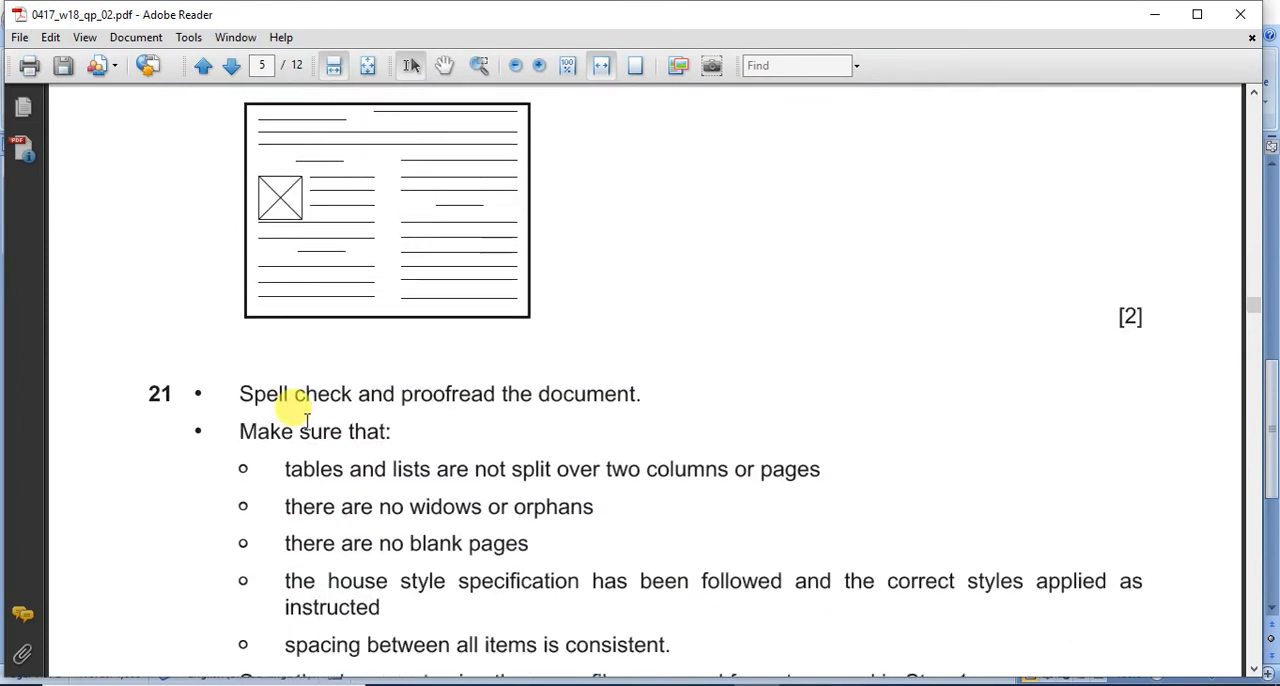
{"action": "scroll", "coordinate": [306, 423], "scroll_direction": "down", "scroll_amount": 3}
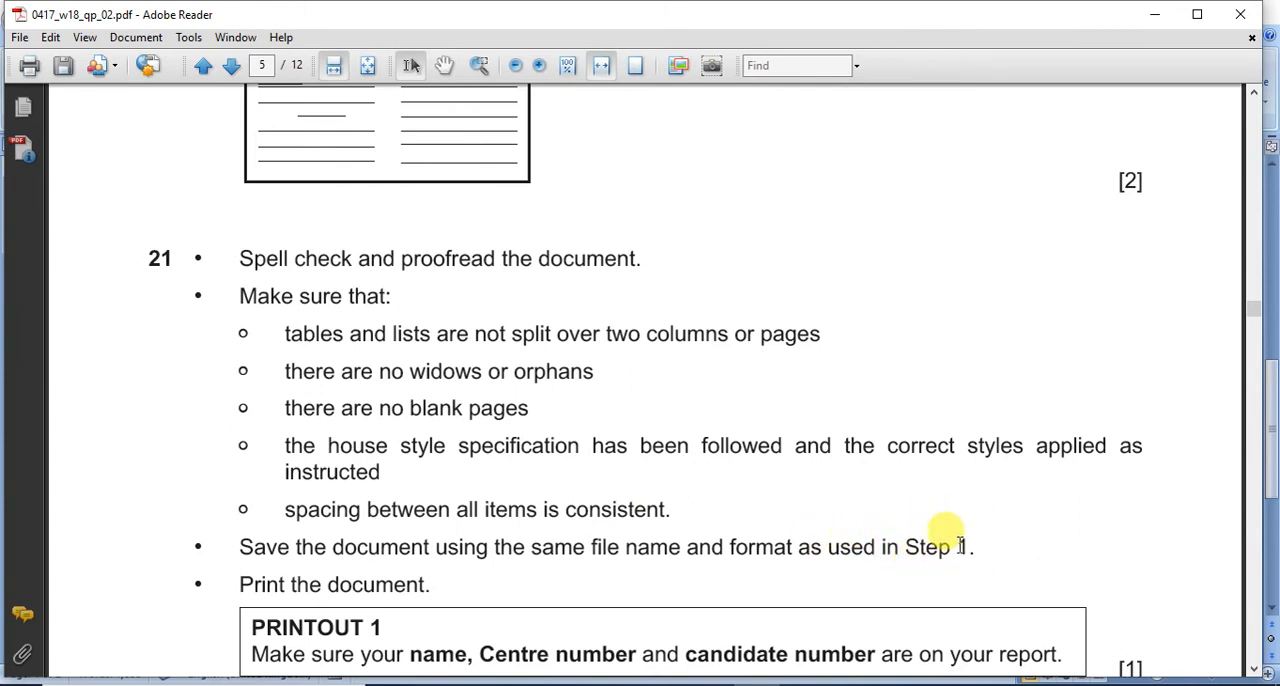
{"action": "scroll", "coordinate": [945, 540], "scroll_direction": "down", "scroll_amount": 3}
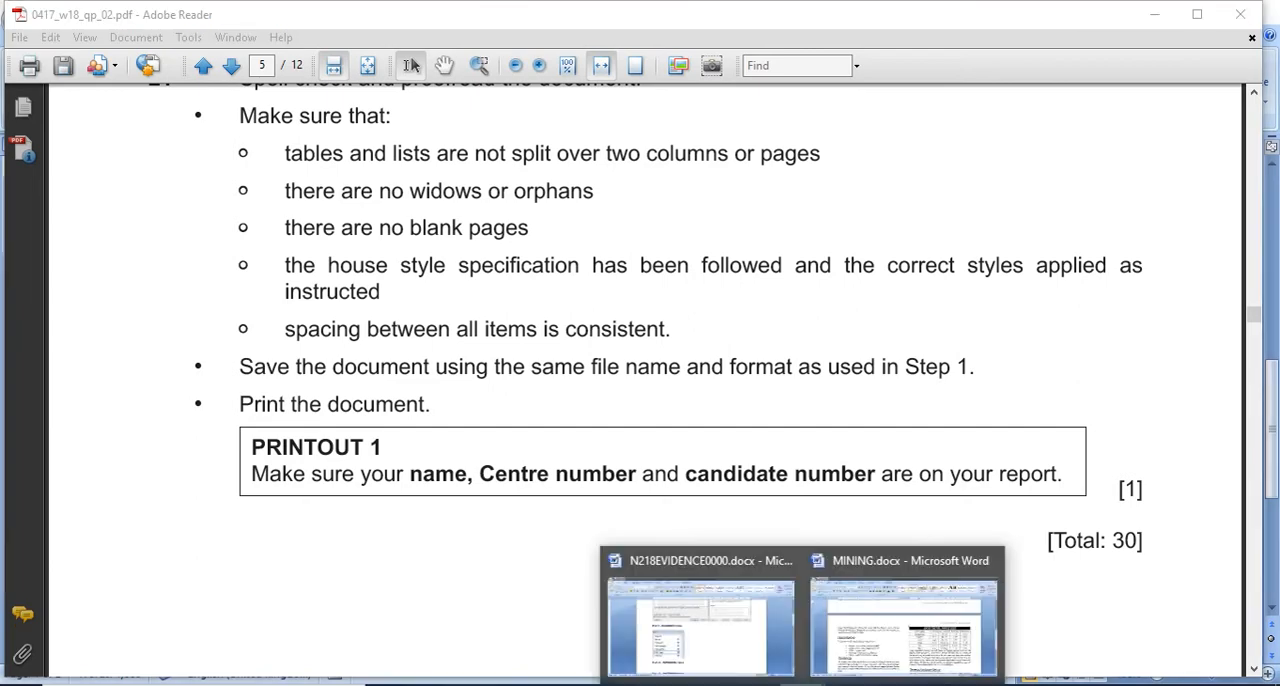
{"action": "left_click", "coordinate": [884, 640]}
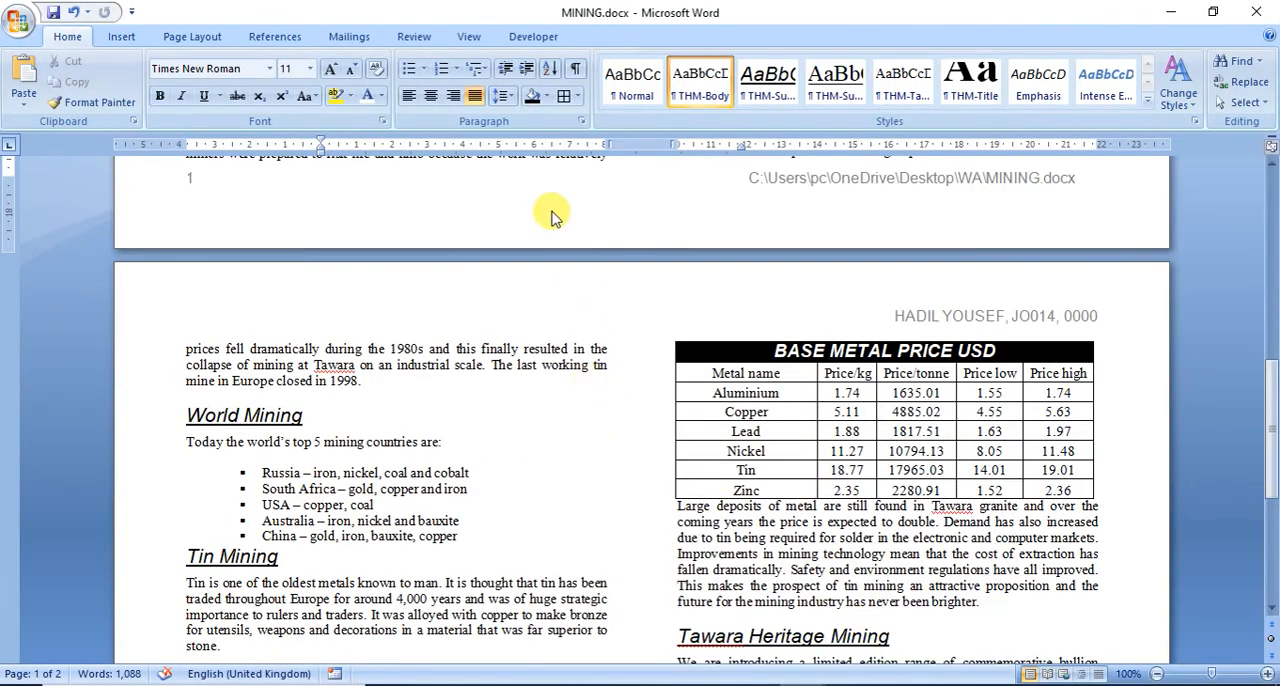
Step: Check the Widow/Orphan control setting for the paragraph starting The first part of
{"action": "left_click", "coordinate": [580, 126]}
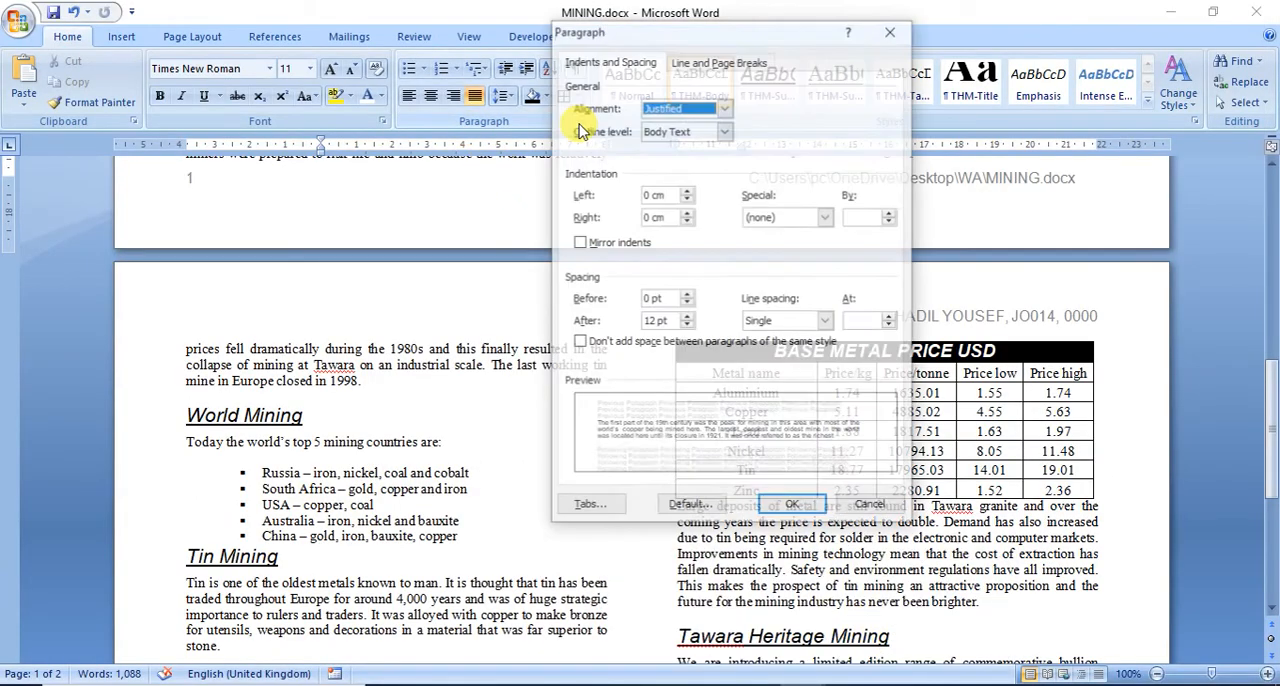
{"action": "left_click", "coordinate": [690, 66]}
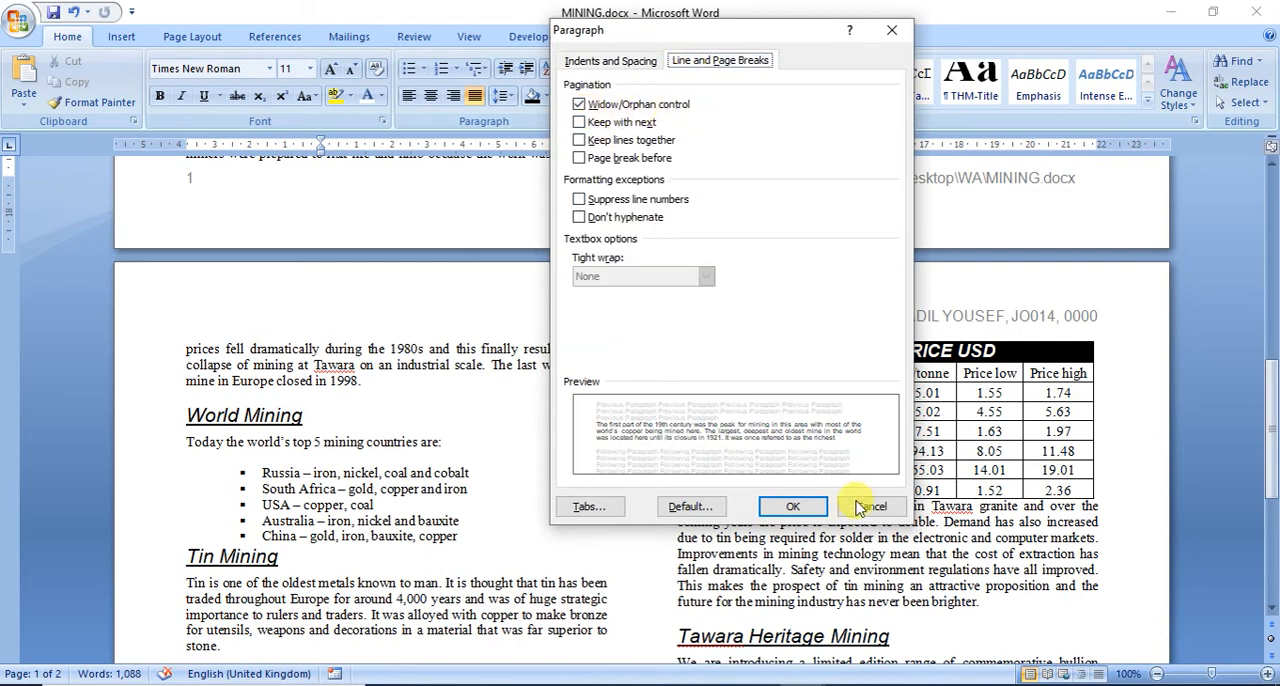
{"action": "left_click", "coordinate": [778, 510]}
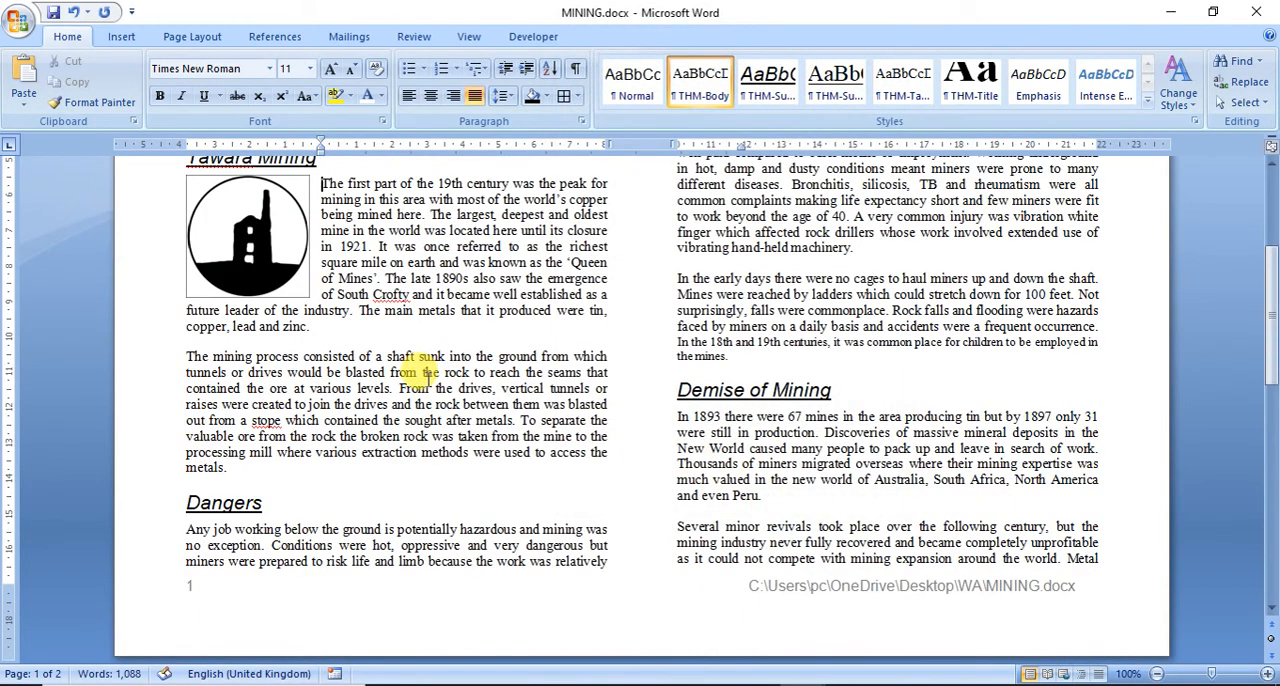
Step: Spell check MINING, ignoring the proper names Crofty, Tawara and Neves-Corvo and changing stope to stop
{"action": "scroll", "coordinate": [423, 366], "scroll_direction": "up", "scroll_amount": 5}
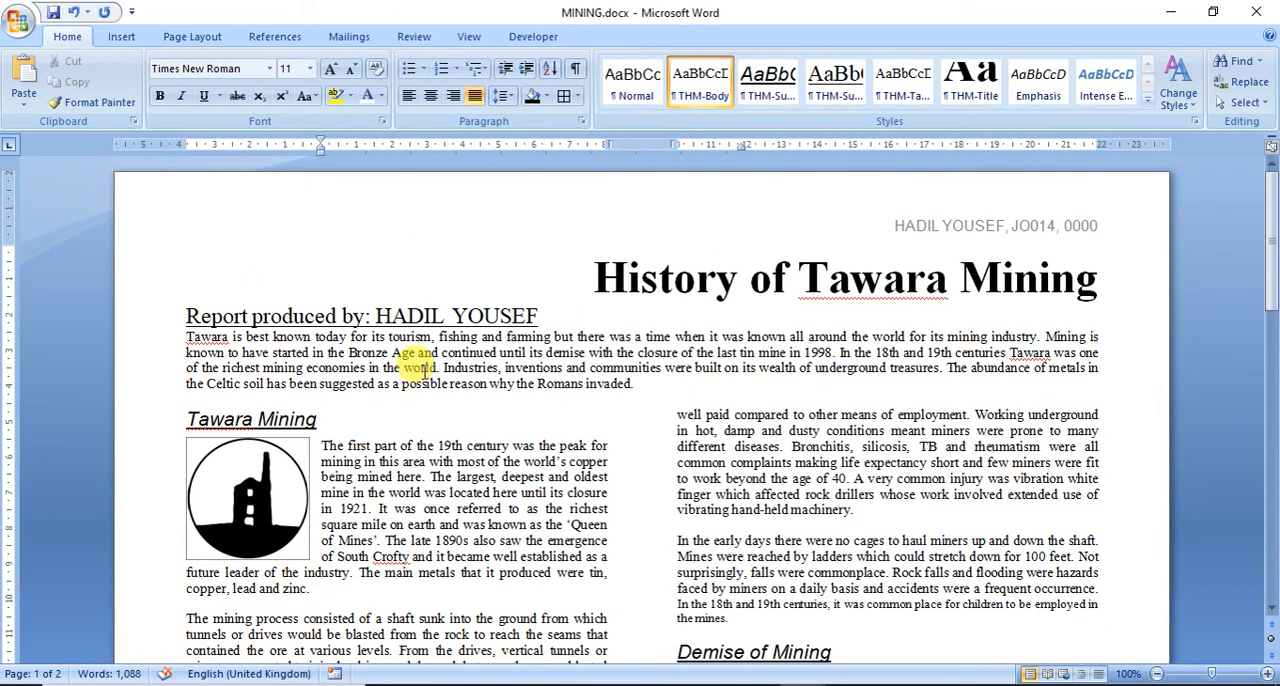
{"action": "left_click", "coordinate": [414, 40]}
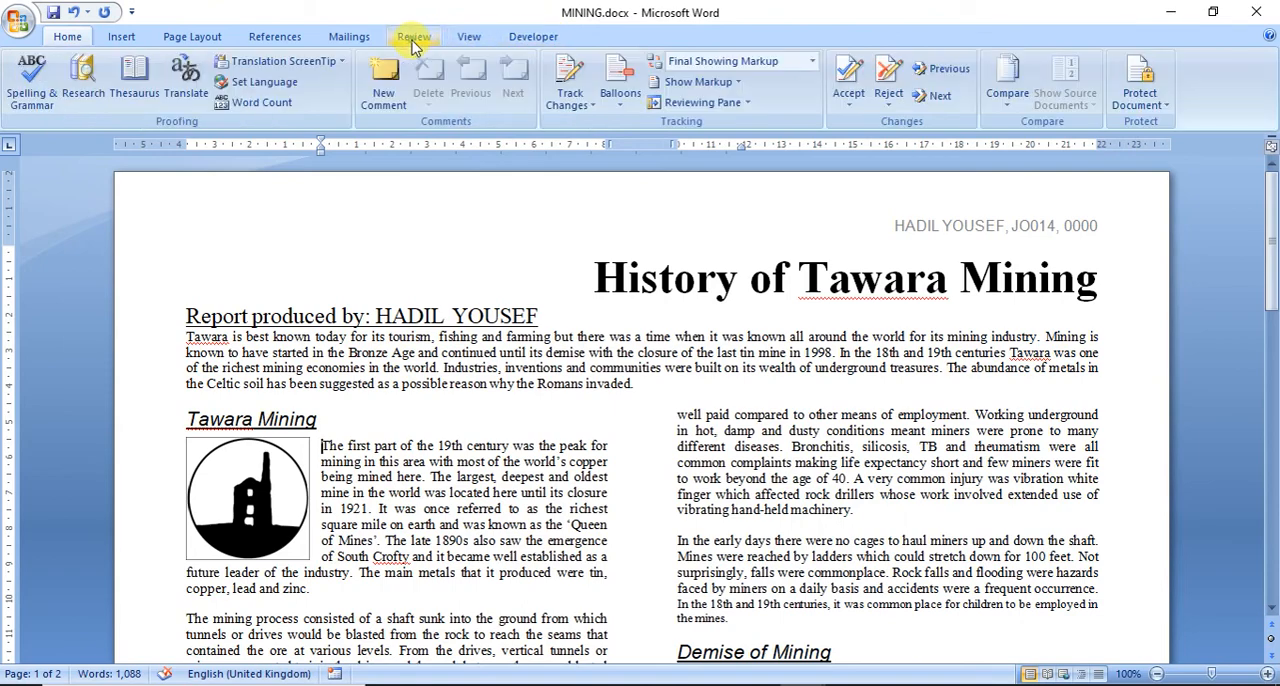
{"action": "left_click", "coordinate": [30, 80]}
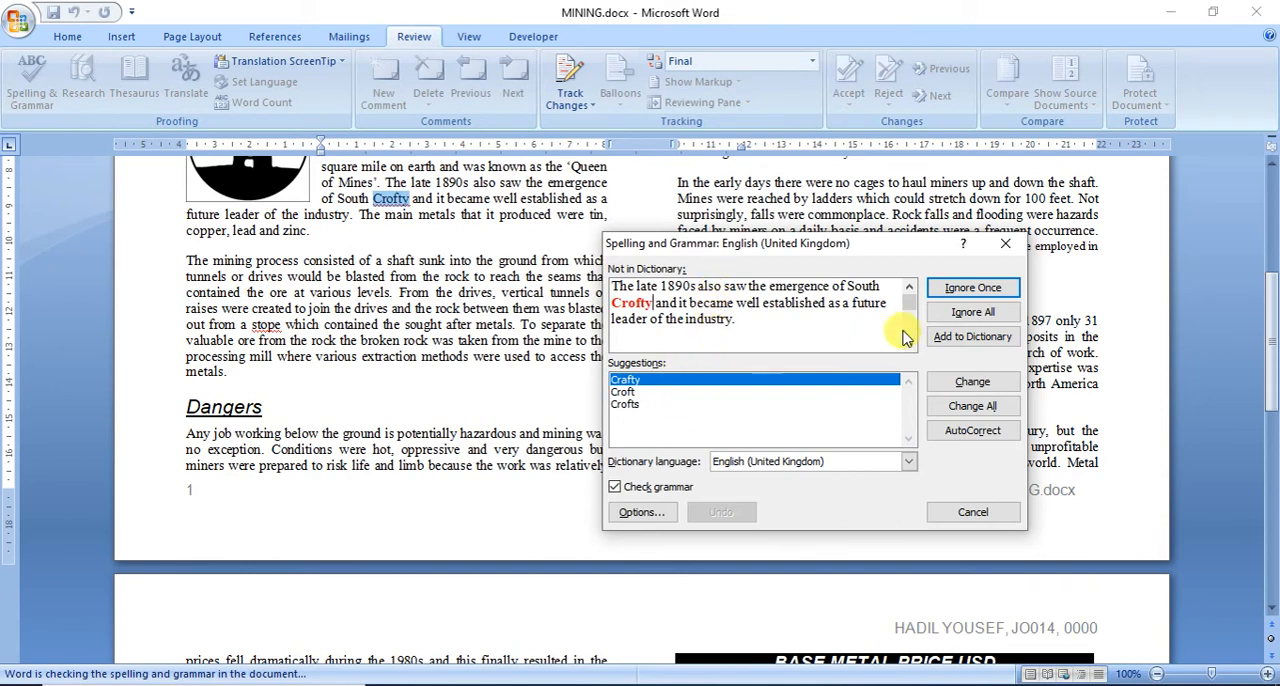
{"action": "left_click", "coordinate": [972, 290]}
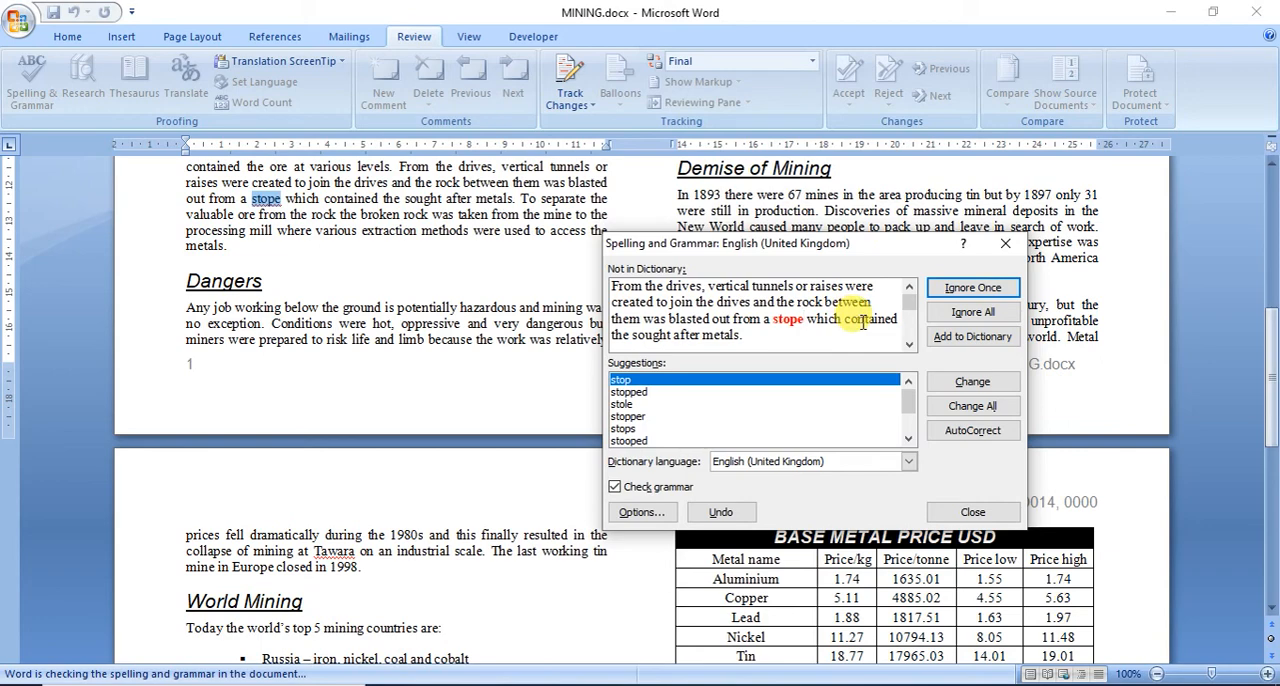
{"action": "left_click", "coordinate": [966, 381]}
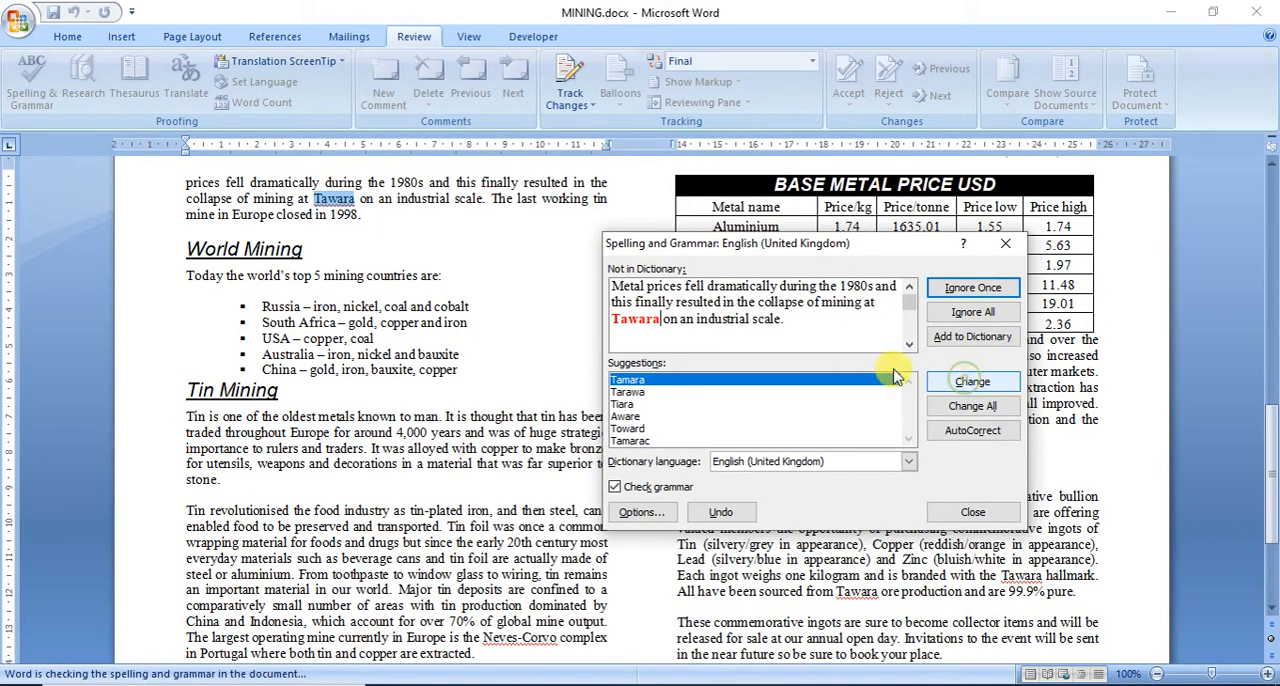
{"action": "left_click", "coordinate": [958, 292]}
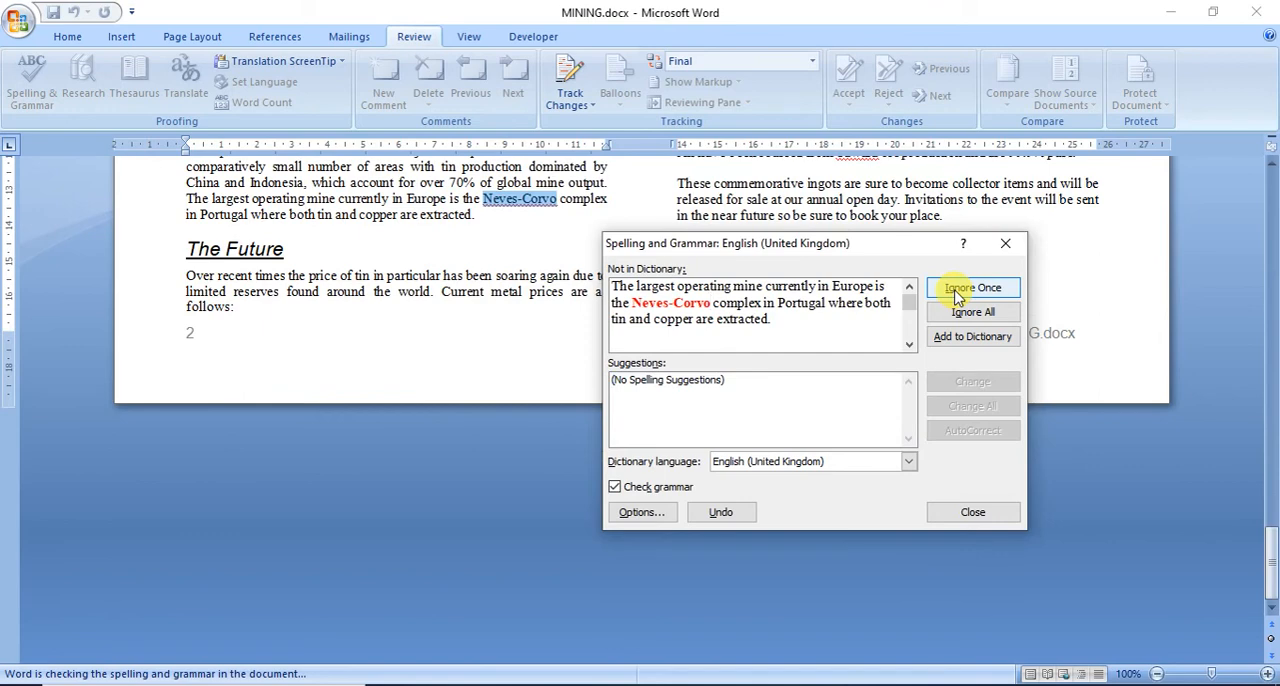
{"action": "left_click", "coordinate": [958, 292]}
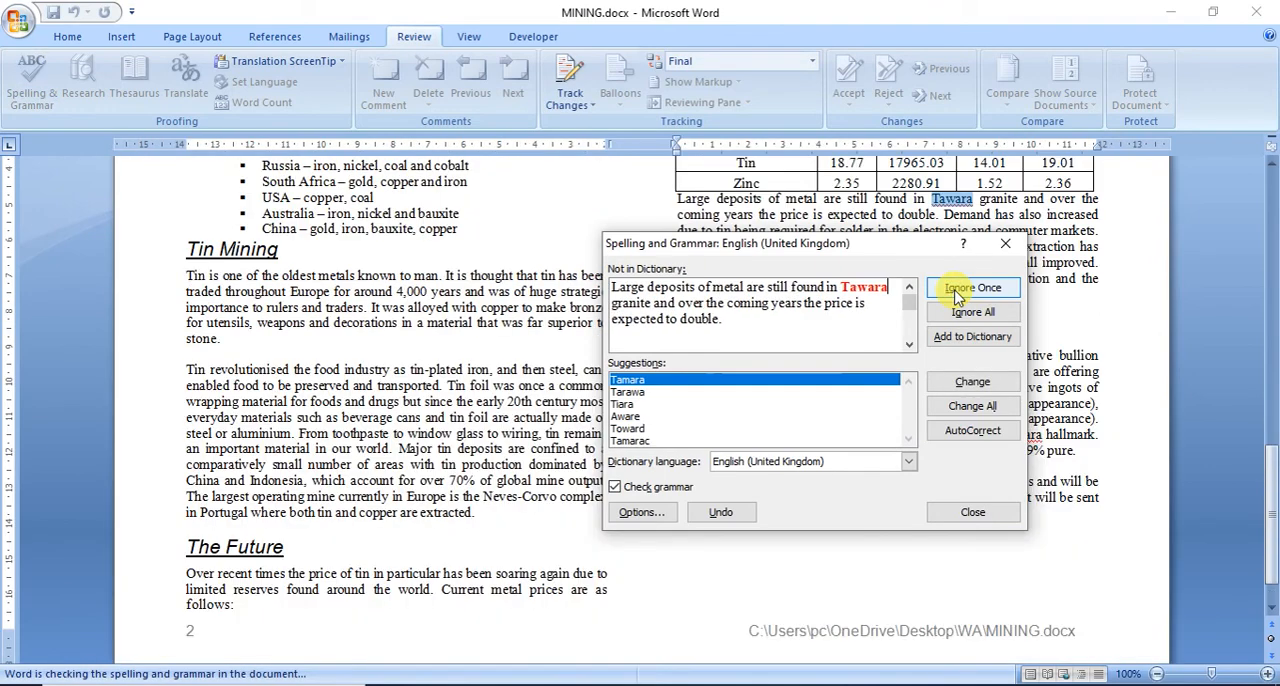
{"action": "left_click", "coordinate": [958, 312]}
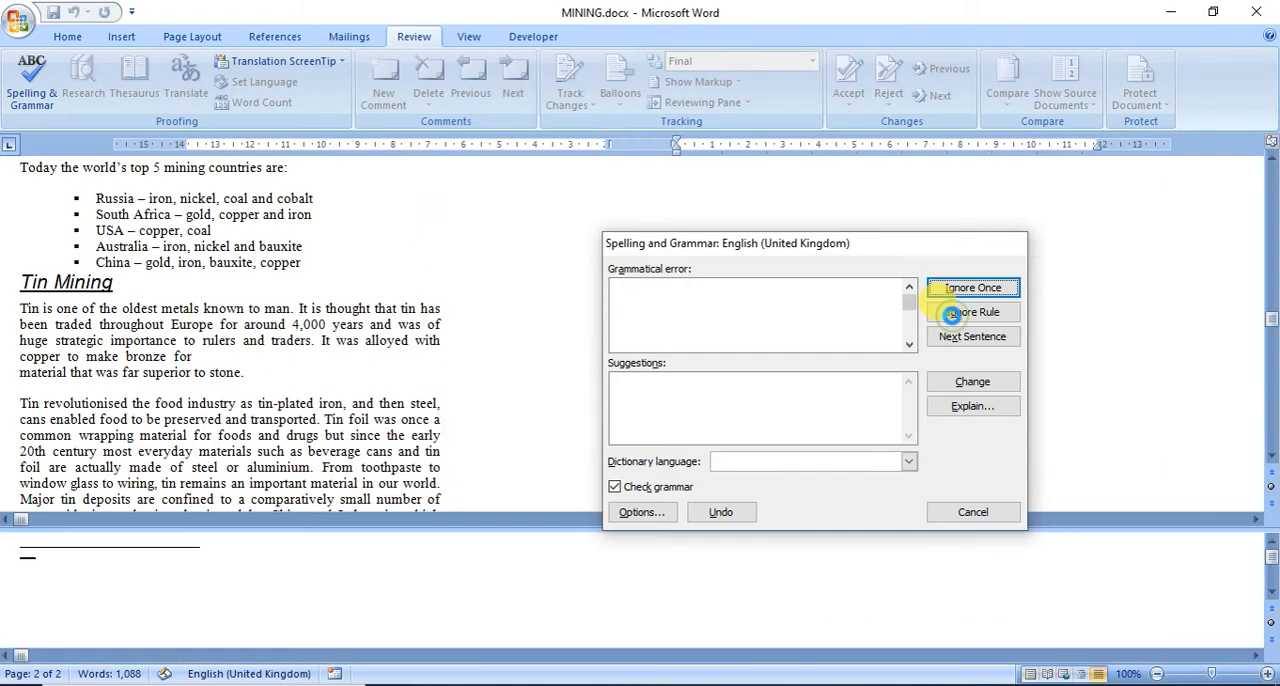
{"action": "left_click", "coordinate": [640, 400]}
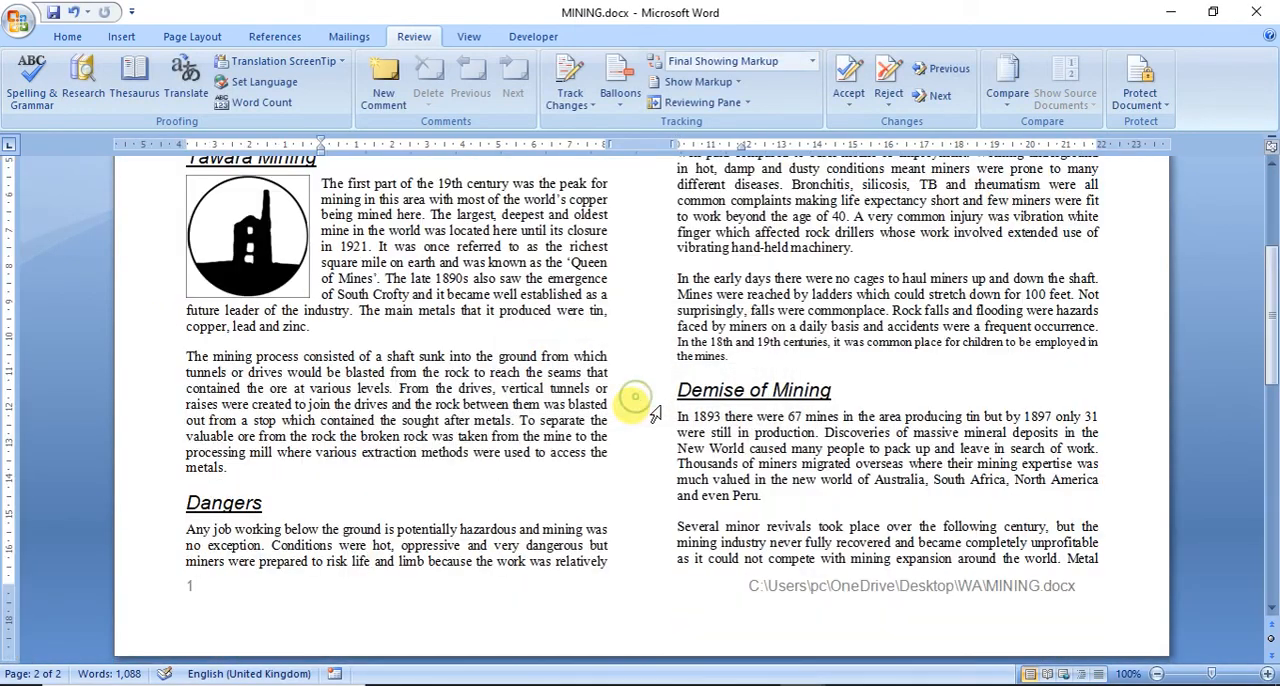
Step: Proofread MINING through to the end of page 2, checking the bulleted list, the metal price table and the spacing
{"action": "left_click", "coordinate": [24, 28]}
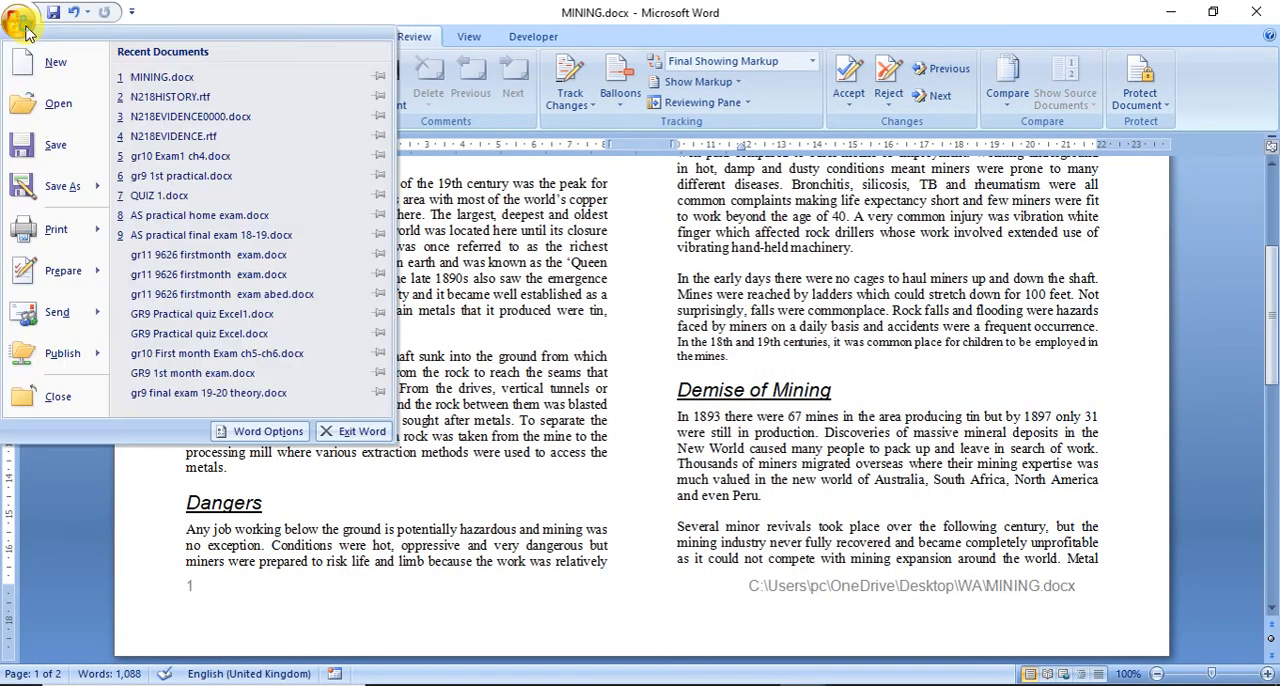
{"action": "left_click", "coordinate": [815, 380]}
{"action": "scroll", "coordinate": [815, 380], "scroll_direction": "down", "scroll_amount": 15}
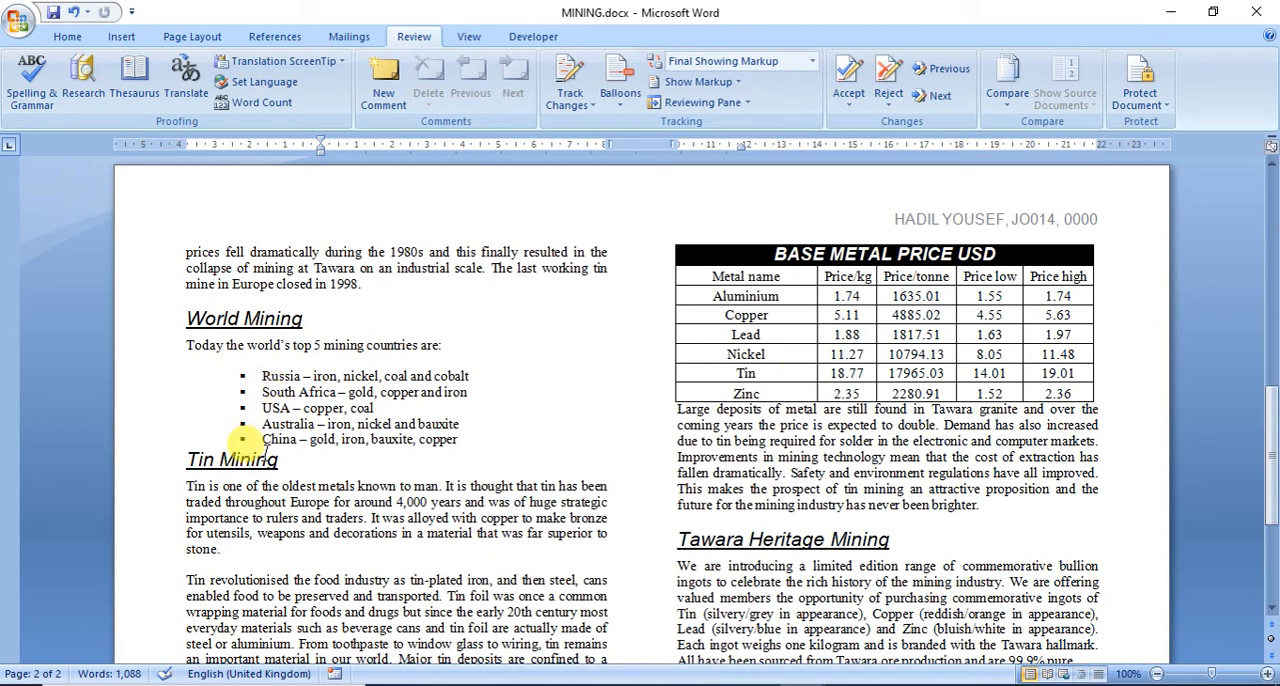
{"action": "scroll", "coordinate": [243, 440], "scroll_direction": "down", "scroll_amount": 5}
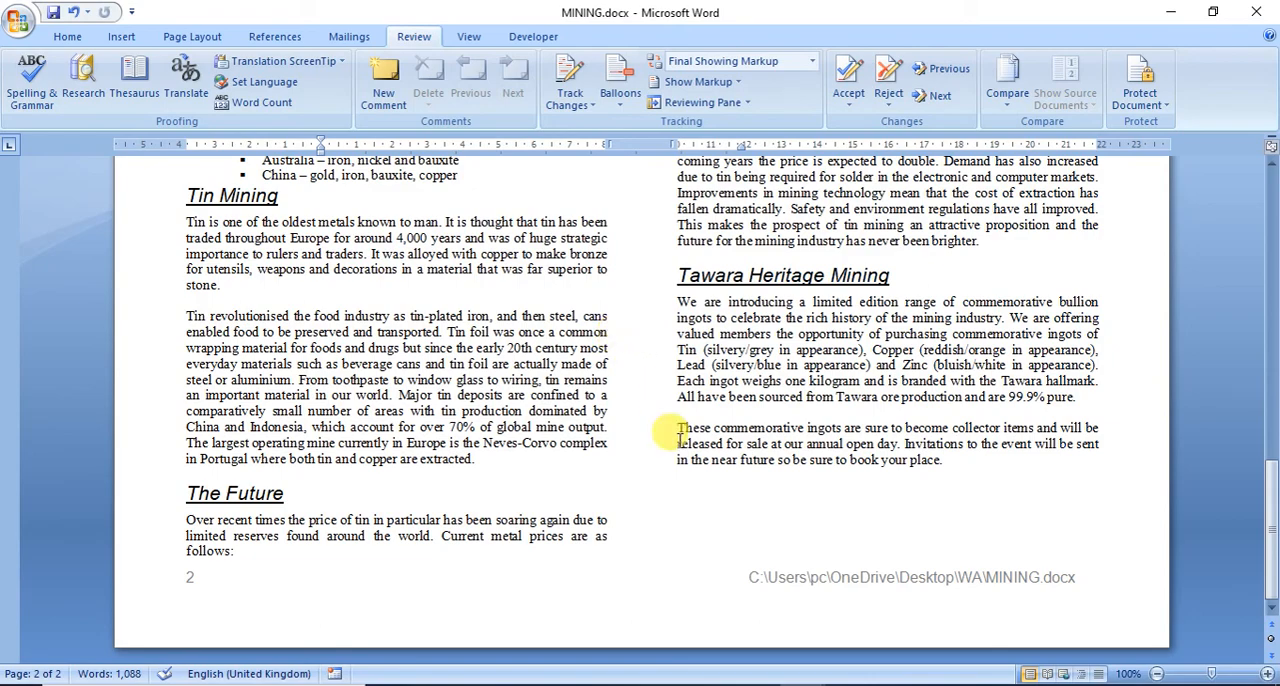
{"action": "scroll", "coordinate": [668, 432], "scroll_direction": "up", "scroll_amount": 6}
{"action": "scroll", "coordinate": [668, 432], "scroll_direction": "down", "scroll_amount": 2}
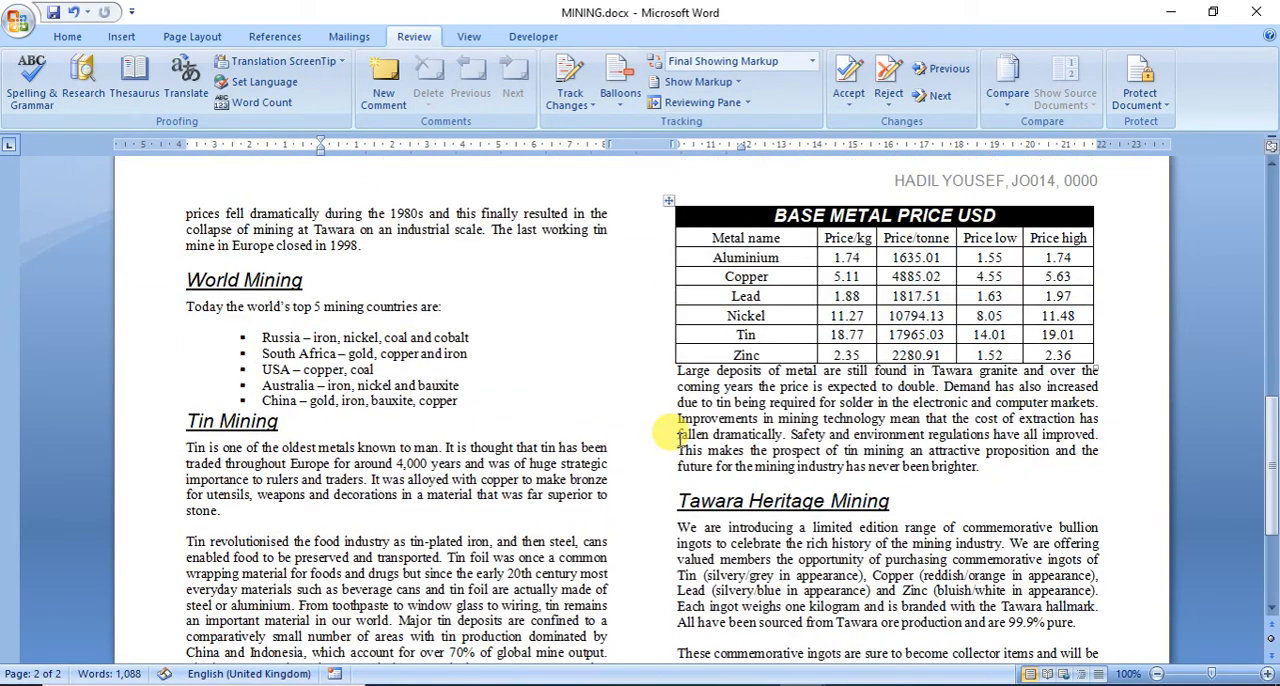
{"action": "scroll", "coordinate": [668, 432], "scroll_direction": "down", "scroll_amount": 4}
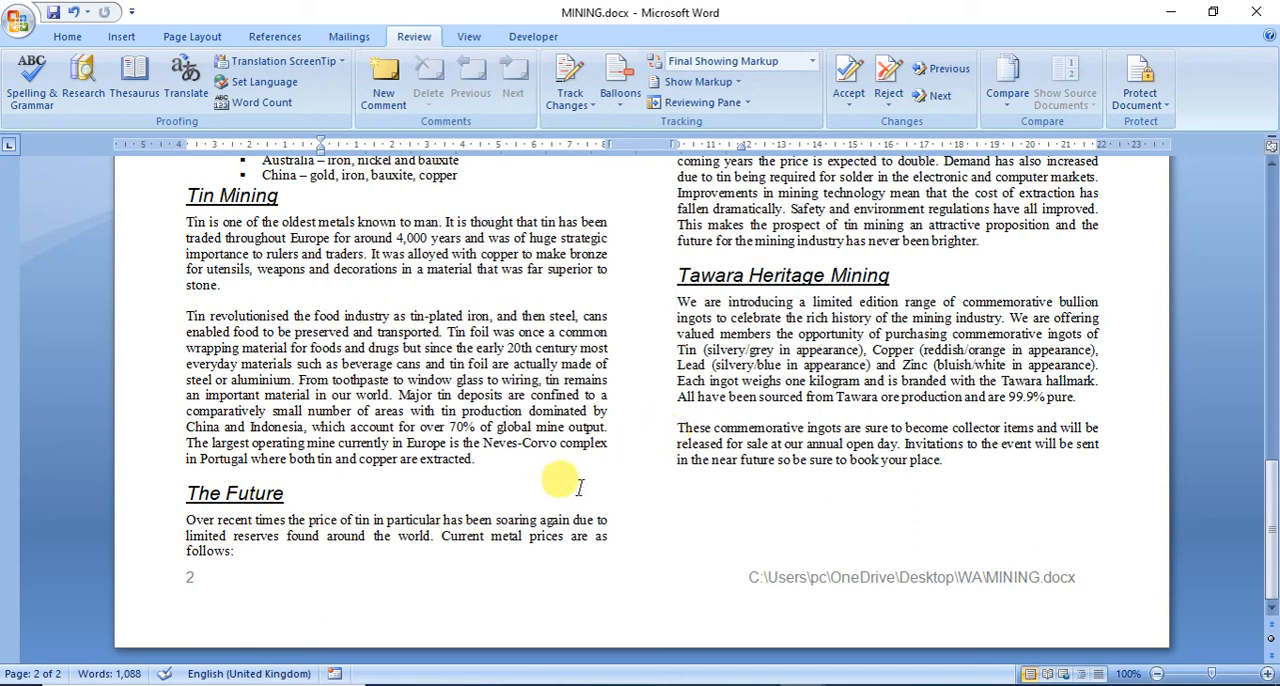
Step: Print one copy of all pages of MINING on the HP LaserJet Pro MFP M125nw
{"action": "left_click", "coordinate": [18, 20]}
{"action": "mouse_move", "coordinate": [66, 232]}
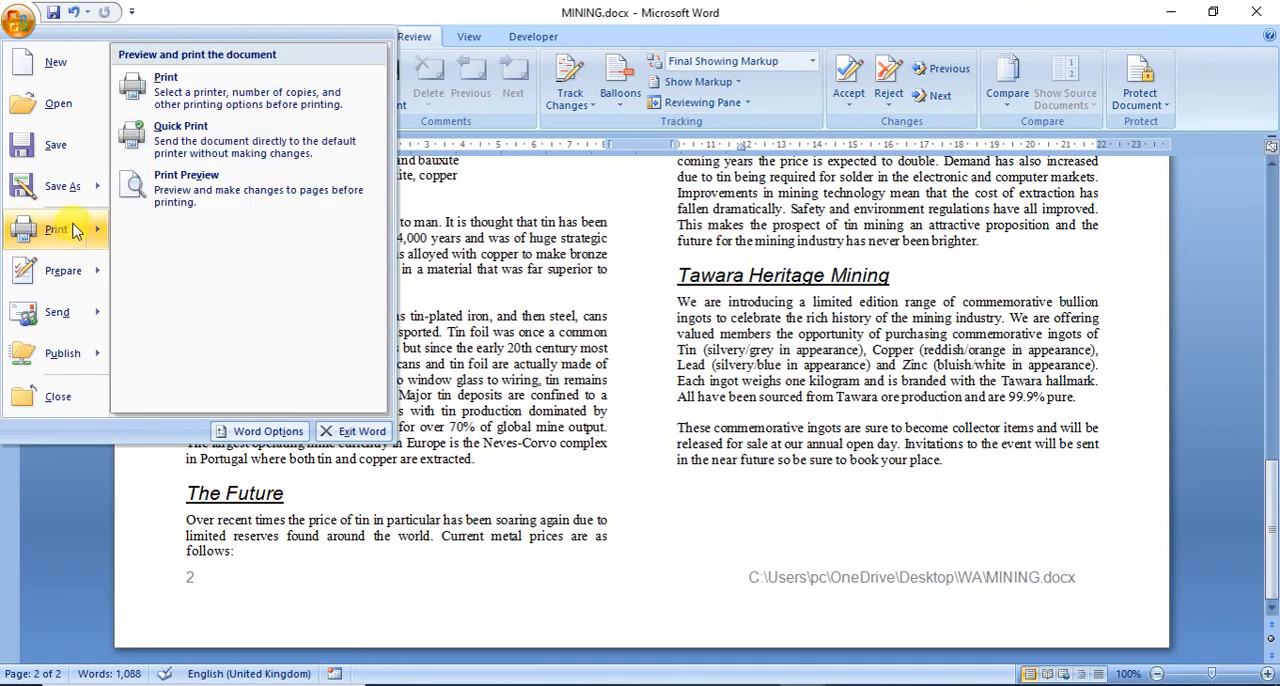
{"action": "left_click", "coordinate": [212, 98]}
{"action": "left_click", "coordinate": [402, 301]}
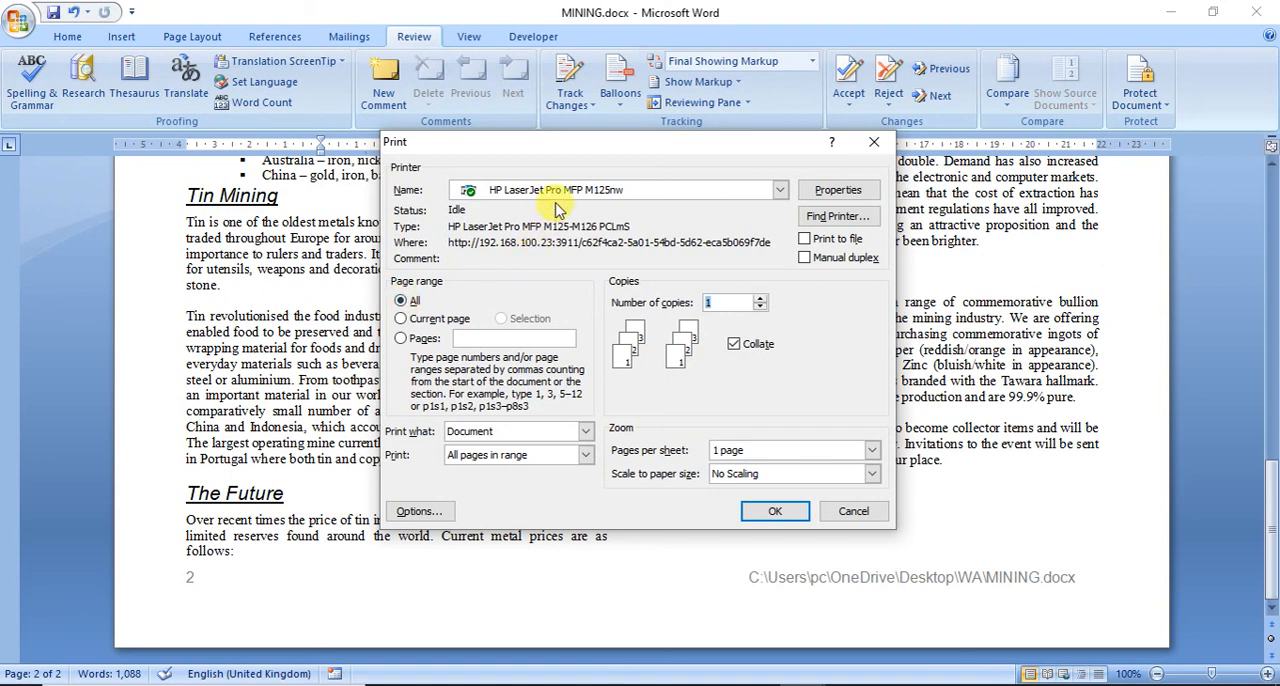
{"action": "left_click", "coordinate": [777, 512]}
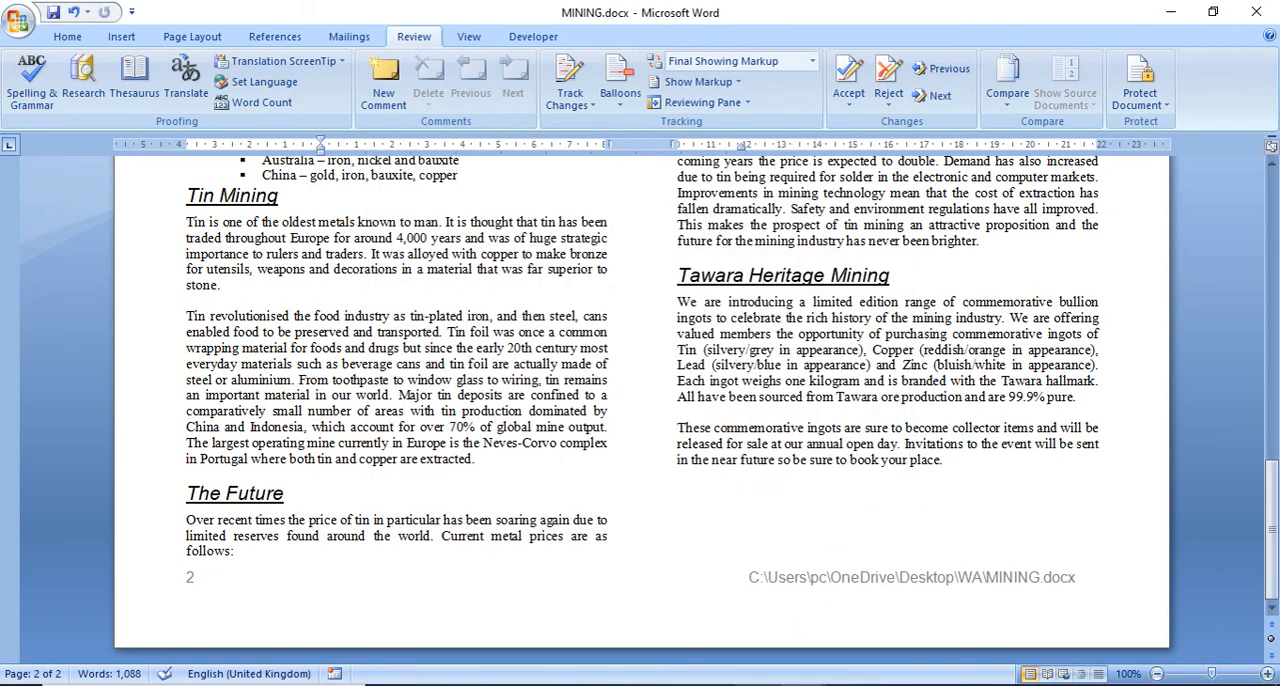
Step: Switch to the exam paper in Adobe Reader and highlight the total marks below question 21's printout instructions
{"action": "left_click", "coordinate": [759, 685]}
{"action": "left_click_drag", "start_coordinate": [1151, 541], "coordinate": [1044, 539]}
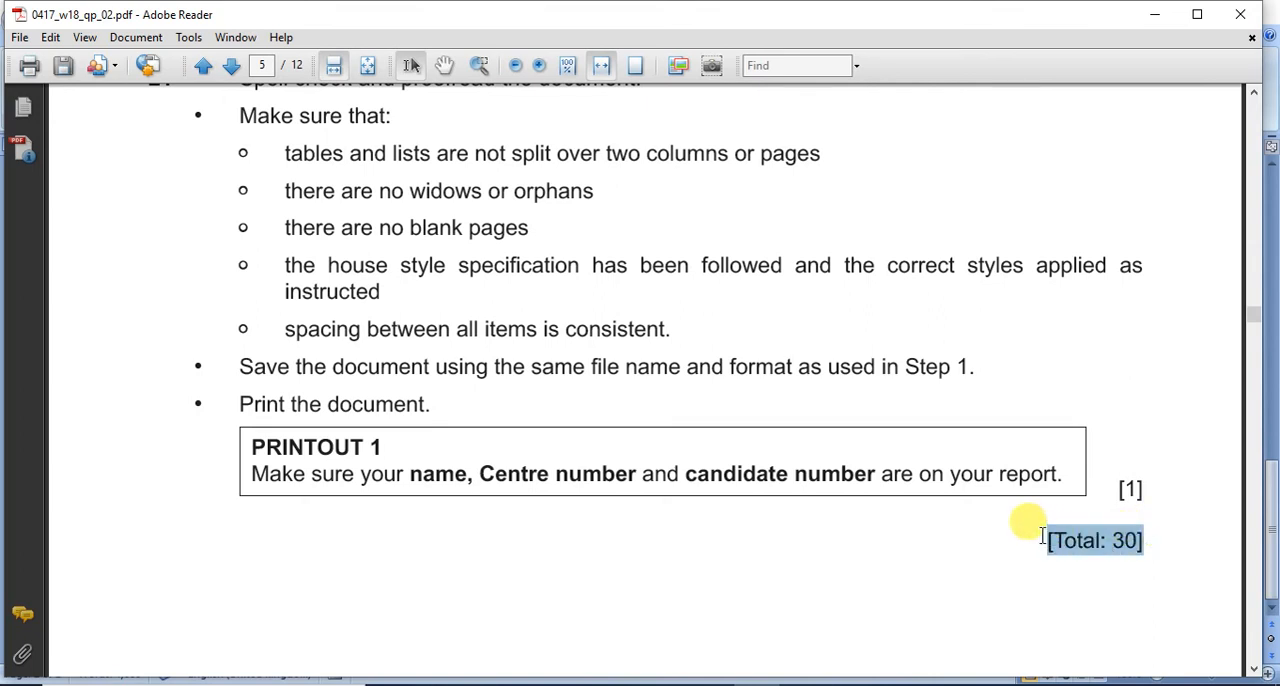